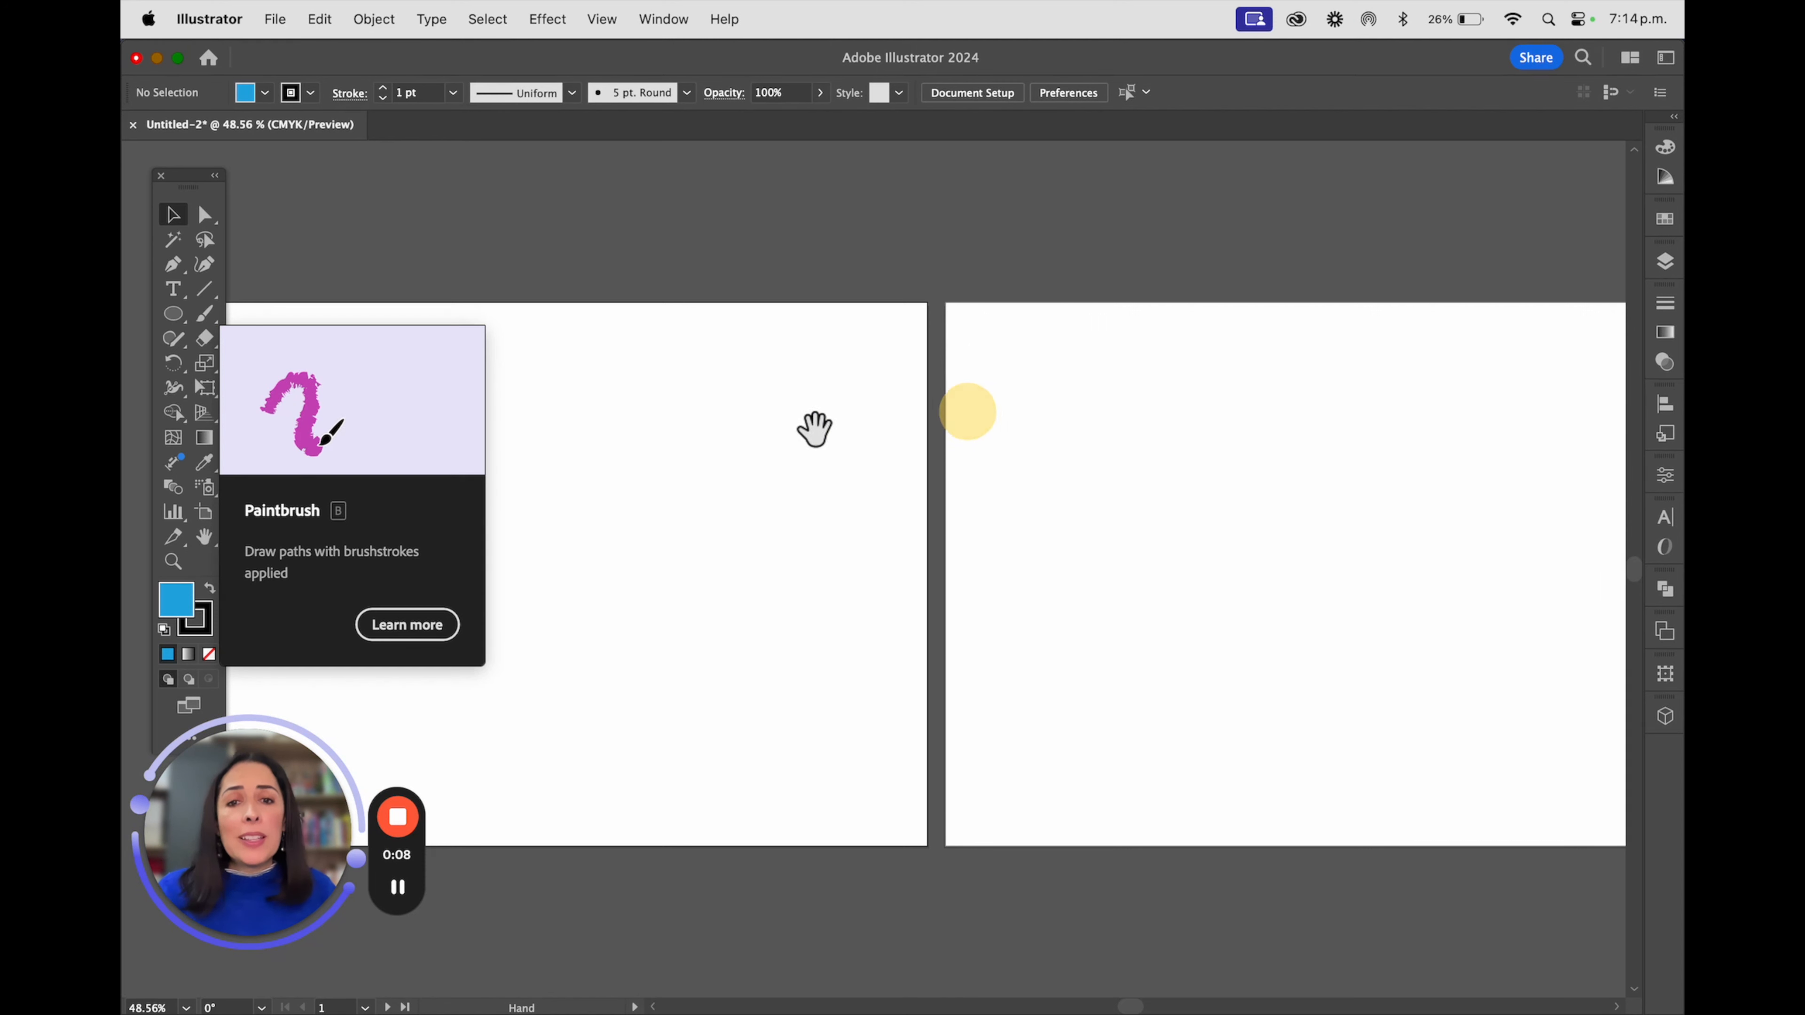
Draw a blue circle near the first artboard's upper left and a square of similar size to its right
{"action": "left_click_drag", "start_coordinate": [751, 480], "coordinate": [1032, 436]}
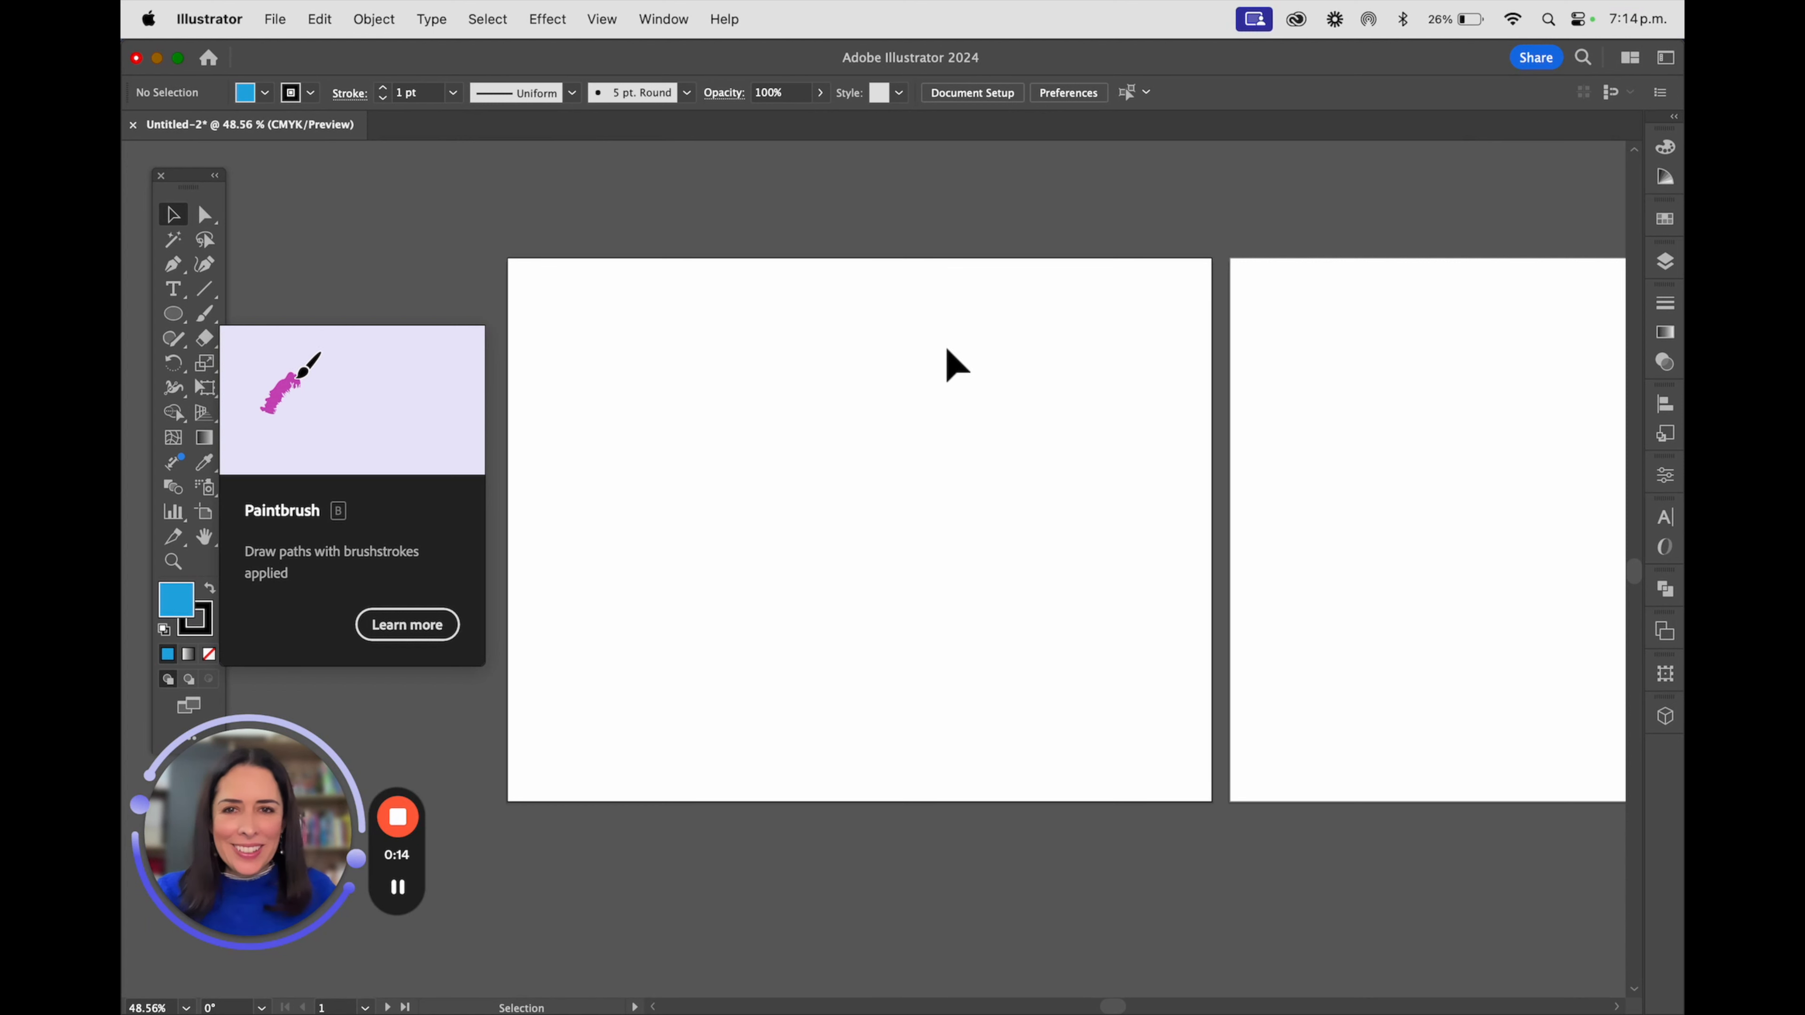
{"action": "left_click", "coordinate": [172, 314]}
{"action": "left_click_drag", "start_coordinate": [602, 315], "coordinate": [731, 444]}
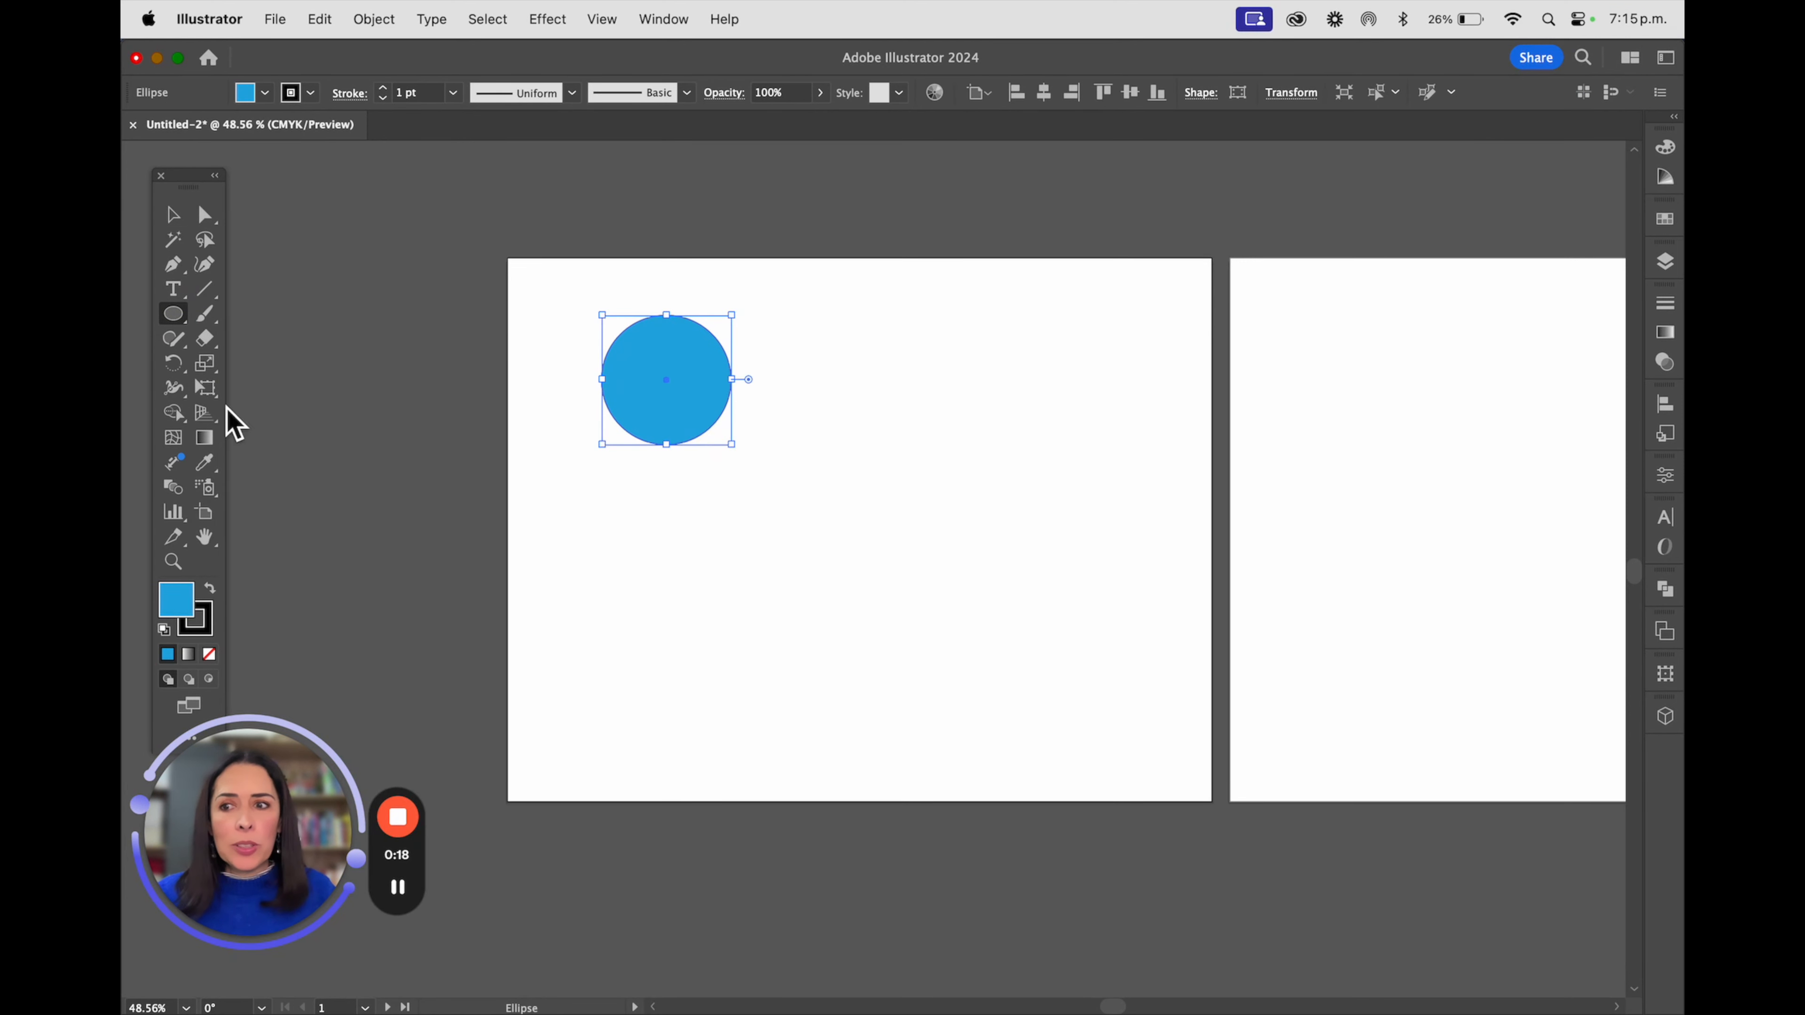
{"action": "left_click_drag", "start_coordinate": [173, 314], "coordinate": [289, 314]}
{"action": "left_click_drag", "start_coordinate": [762, 322], "coordinate": [820, 355]}
{"action": "left_click", "coordinate": [172, 214]}
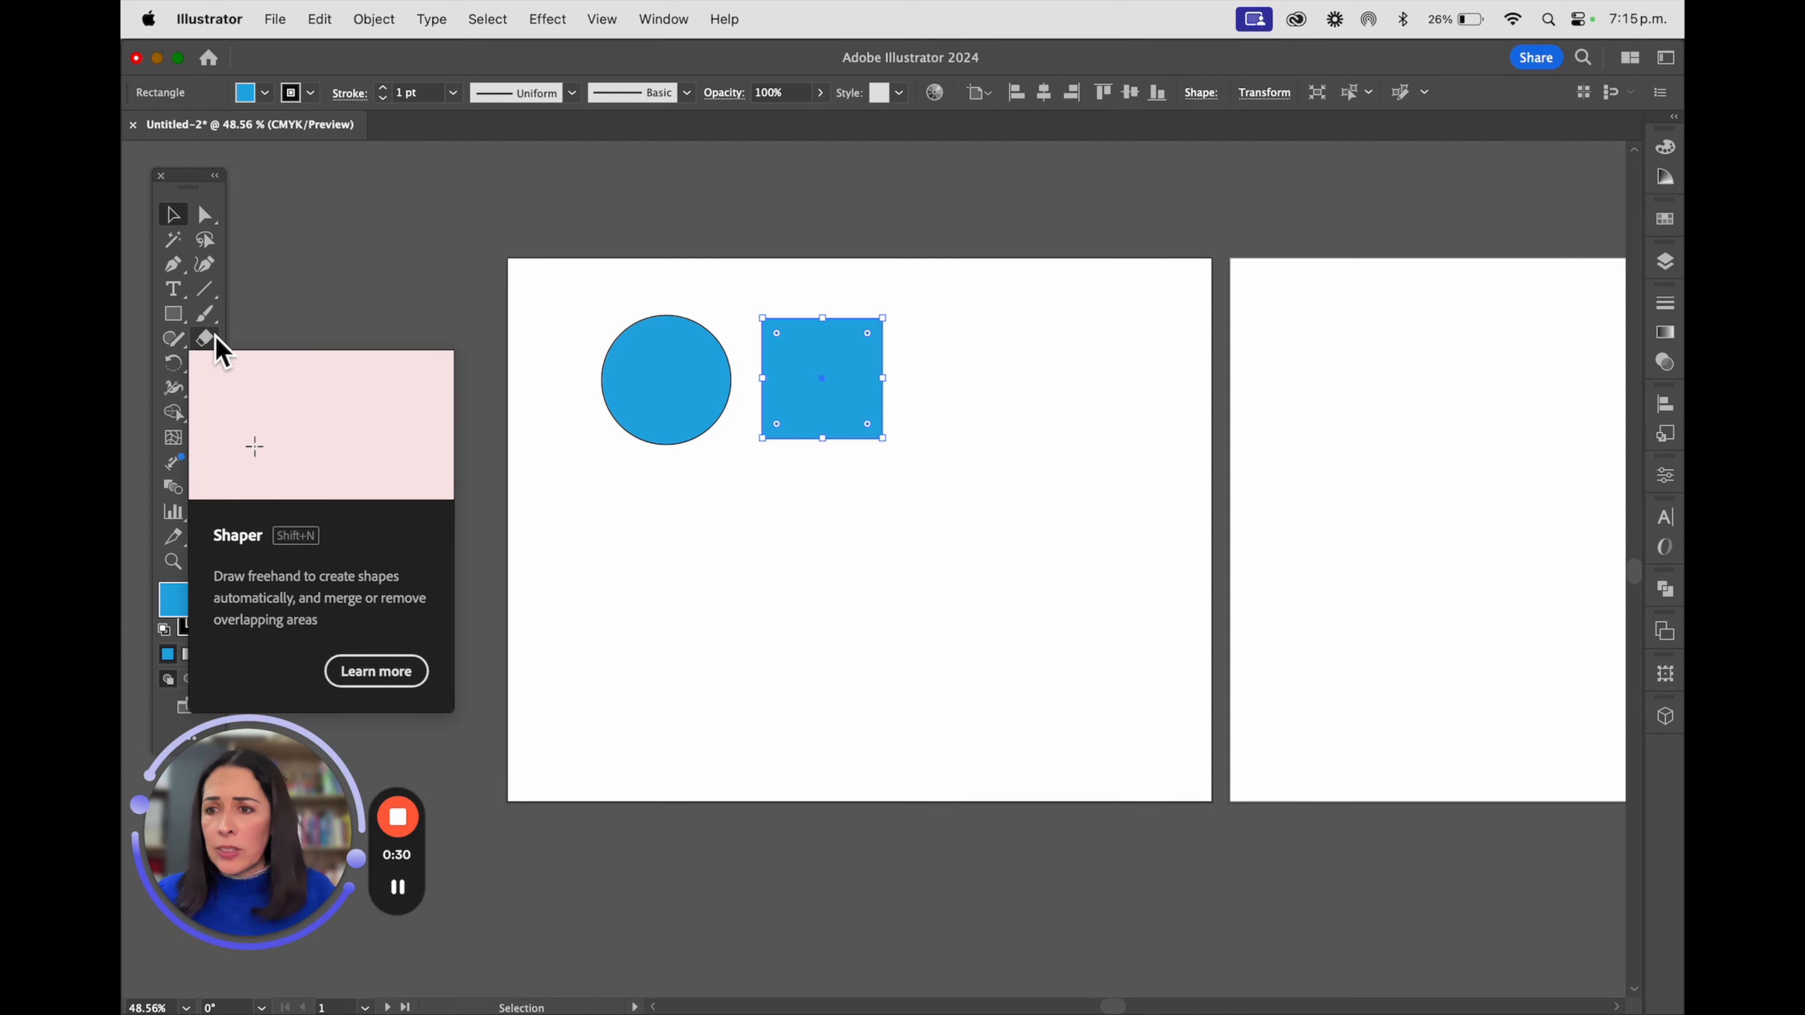
Draw a closed, irregular curved shape with the Pen tool to the right of the square
{"action": "left_click", "coordinate": [171, 264]}
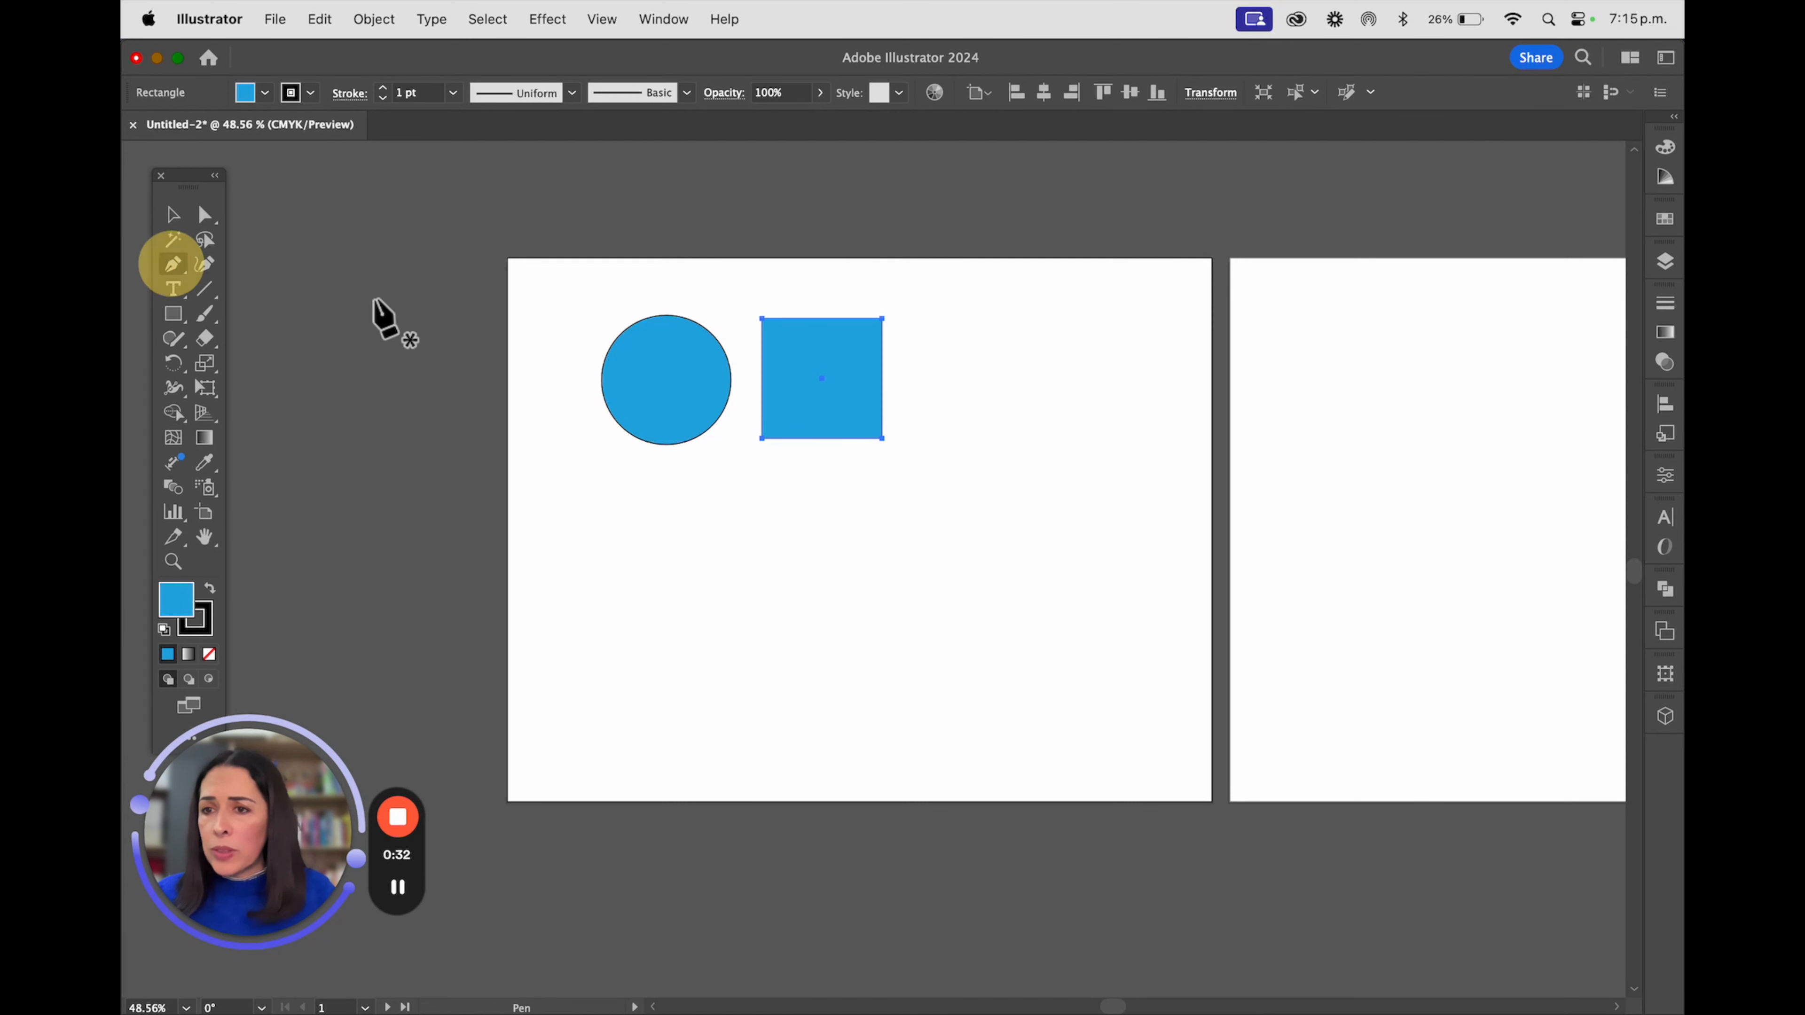
{"action": "left_click", "coordinate": [941, 361]}
{"action": "left_click_drag", "start_coordinate": [968, 310], "coordinate": [1024, 339]}
{"action": "left_click_drag", "start_coordinate": [1078, 365], "coordinate": [932, 396]}
{"action": "left_click_drag", "start_coordinate": [910, 370], "coordinate": [907, 335]}
{"action": "left_click", "coordinate": [941, 361]}
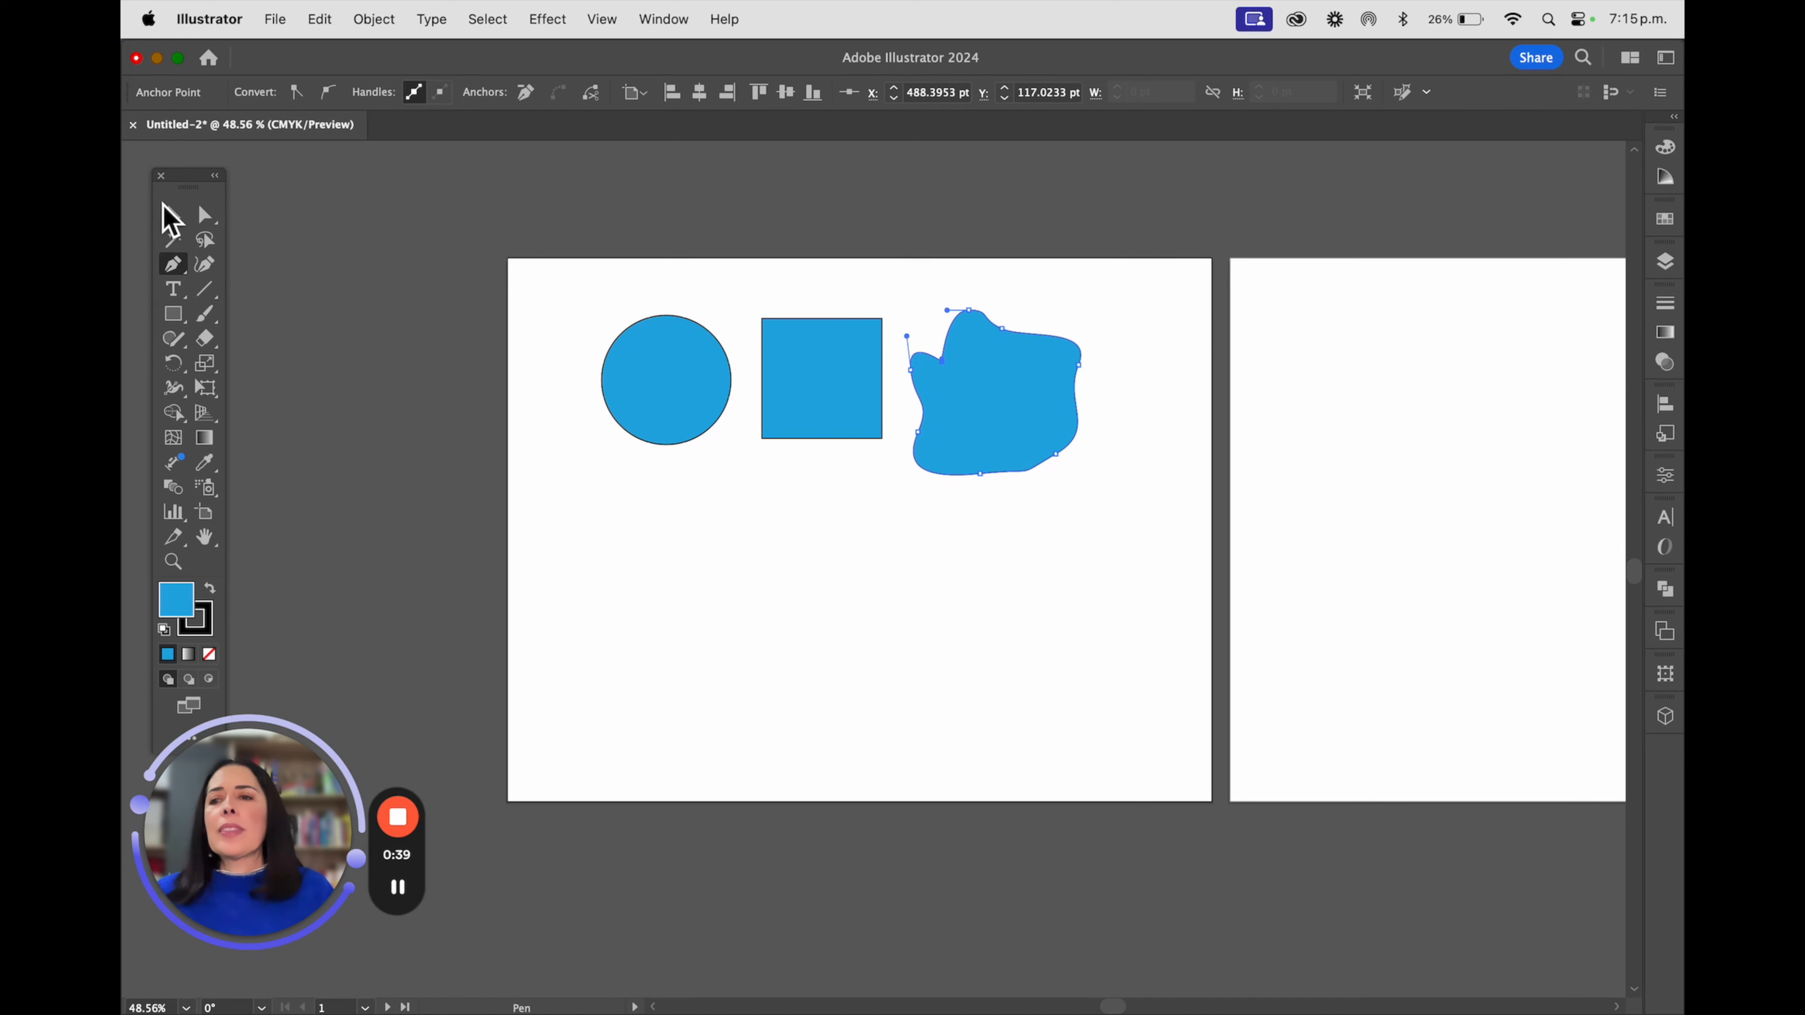
Move the irregular shape and the square slightly right to widen the spacing between the three shapes
{"action": "left_click", "coordinate": [172, 214]}
{"action": "left_click", "coordinate": [651, 572]}
{"action": "mouse_move", "coordinate": [1032, 400]}
{"action": "left_mouse_down"}
{"action": "mouse_move", "coordinate": [1075, 387]}
{"action": "mouse_move", "coordinate": [1059, 388]}
{"action": "left_mouse_up"}
{"action": "left_click_drag", "start_coordinate": [859, 375], "coordinate": [882, 379]}
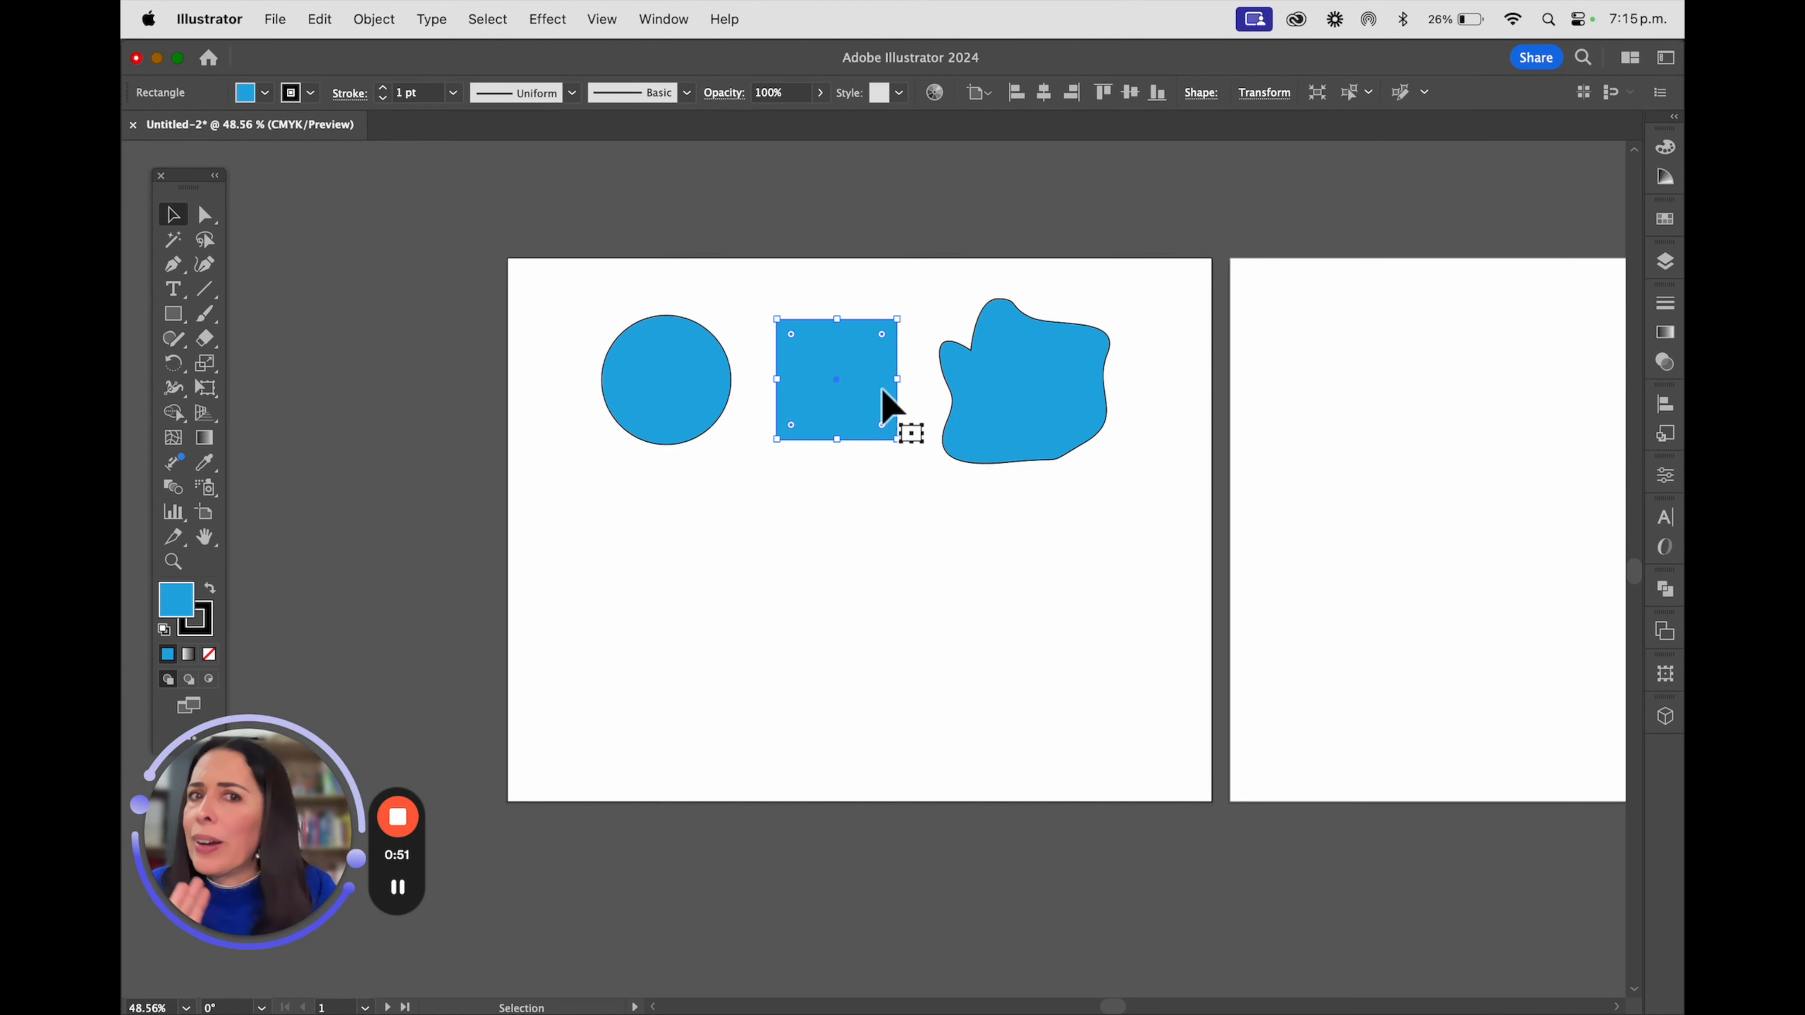
Select the circle and display the Gradient settings
{"action": "left_click", "coordinate": [690, 352]}
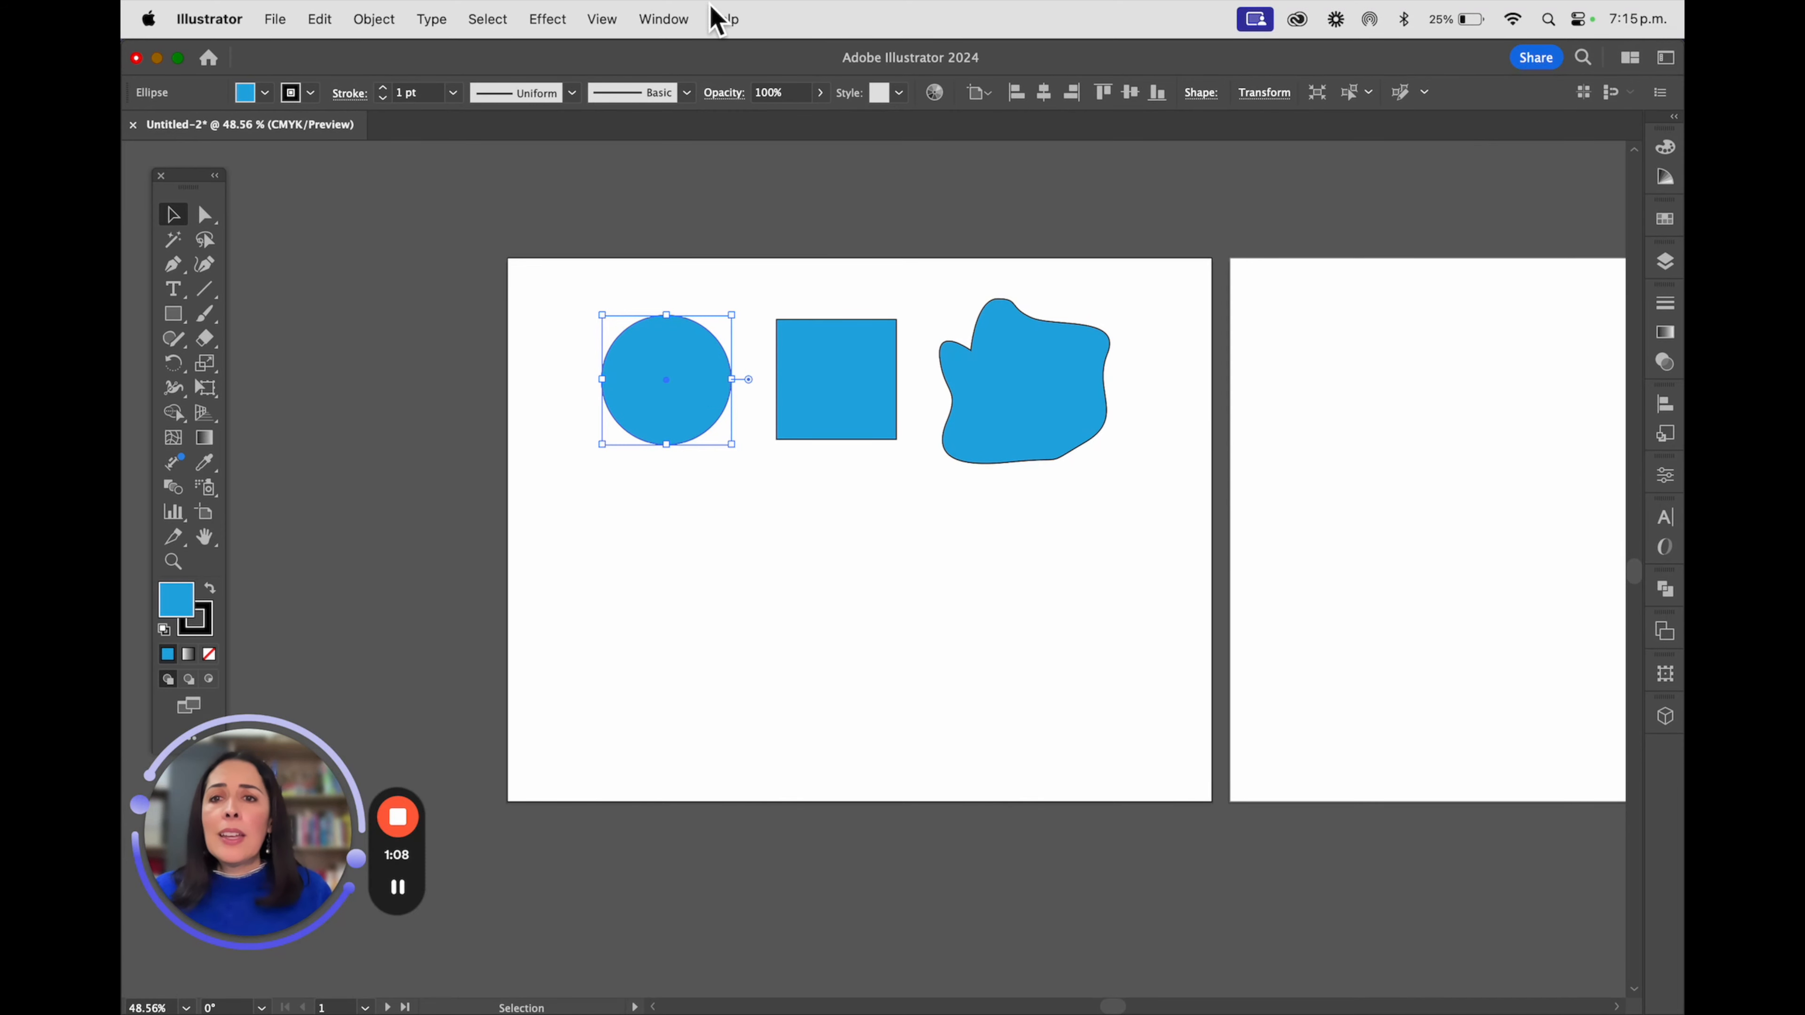
{"action": "left_click", "coordinate": [665, 19]}
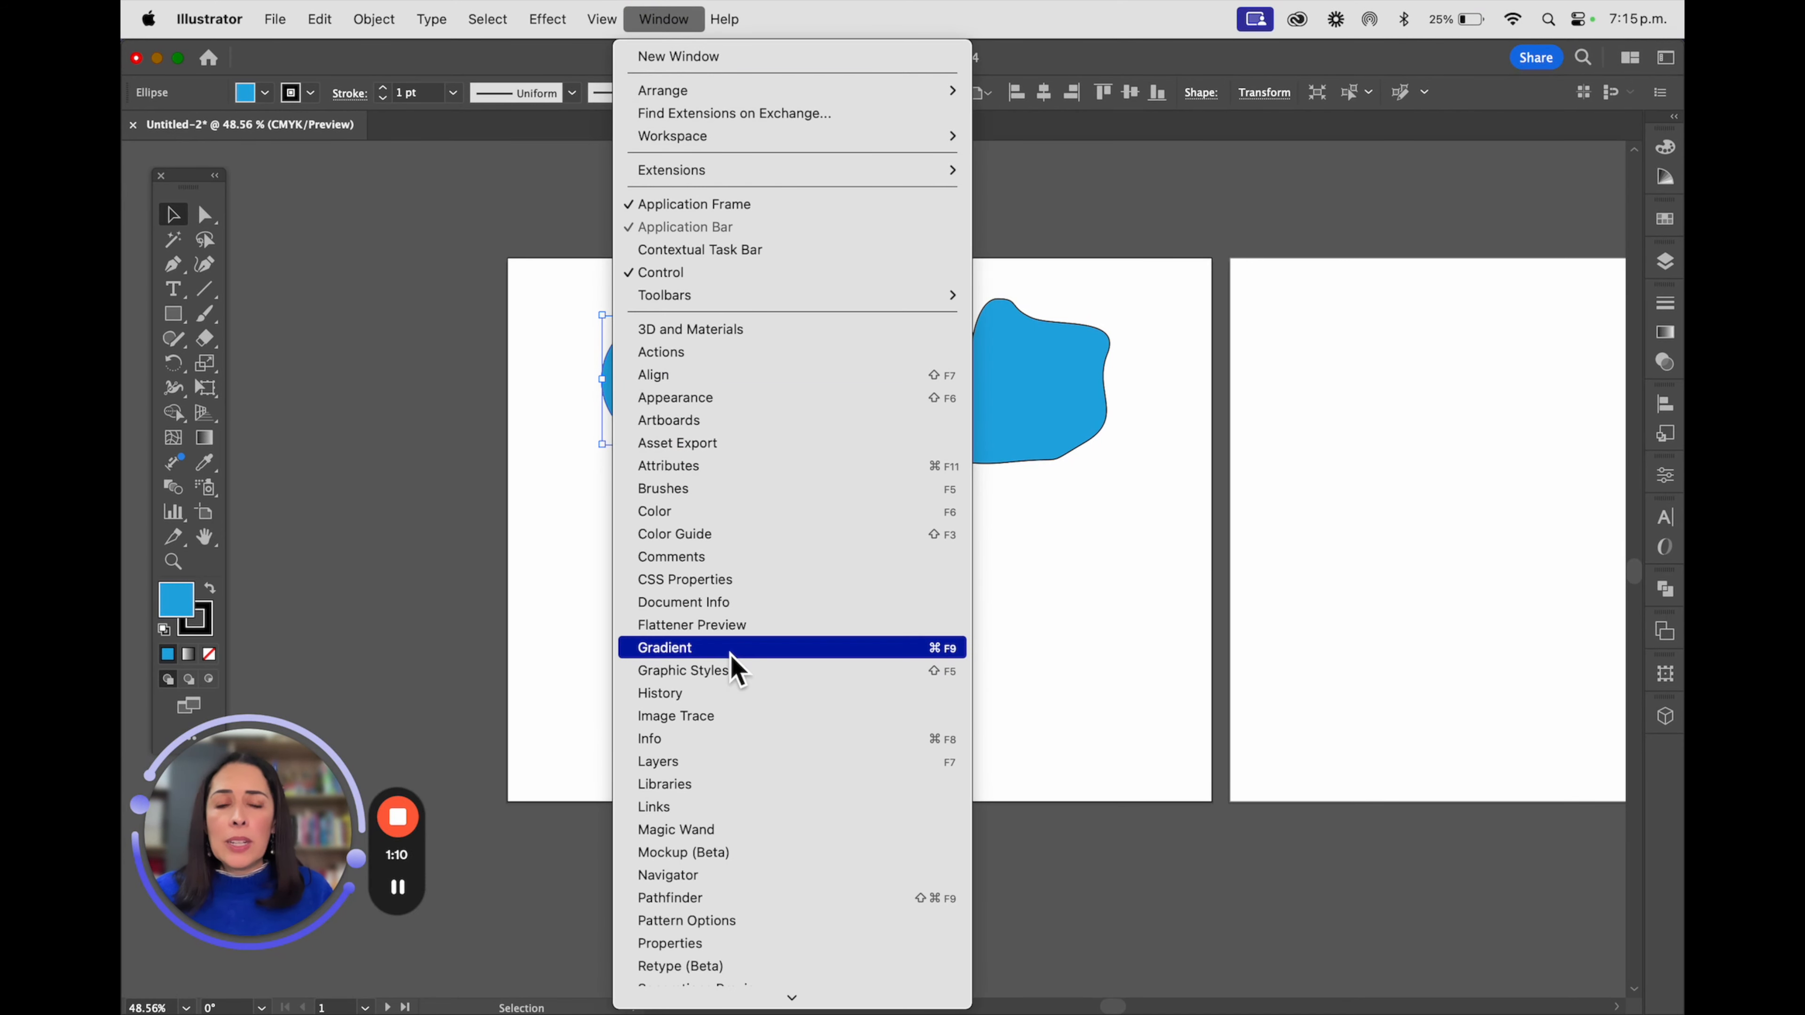
{"action": "left_click", "coordinate": [1670, 349]}
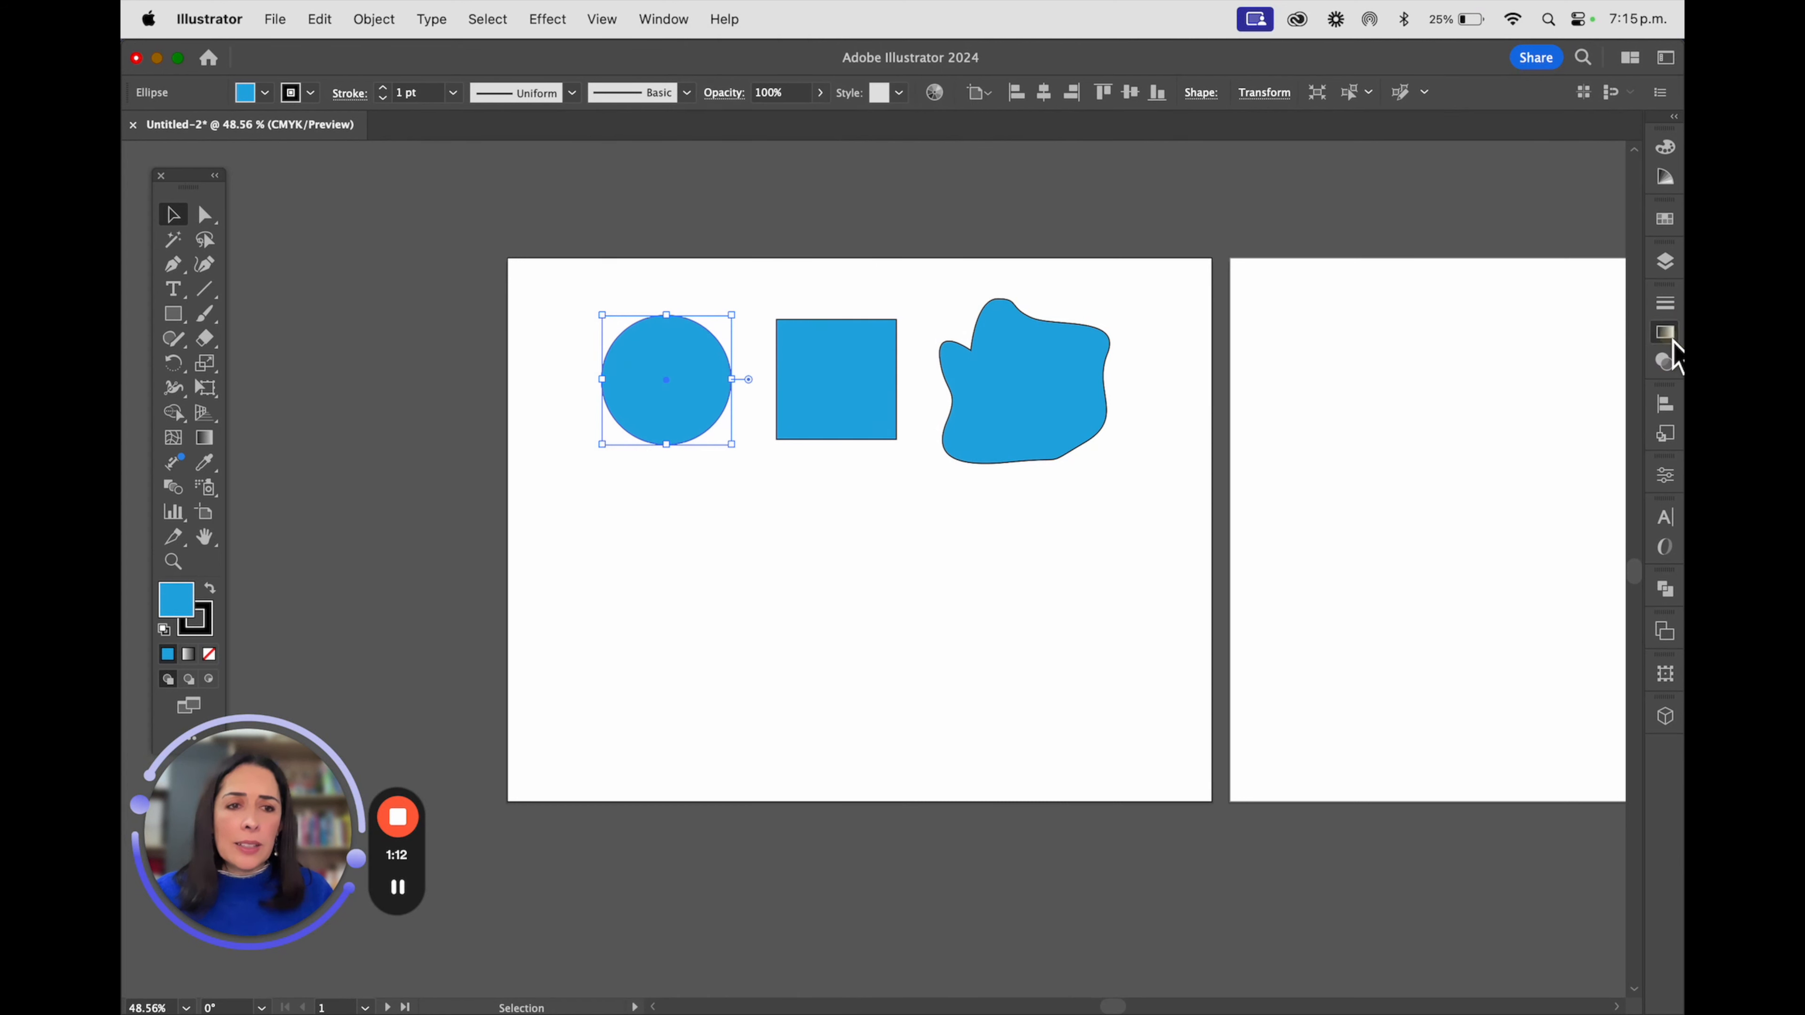
{"action": "left_click", "coordinate": [1672, 341]}
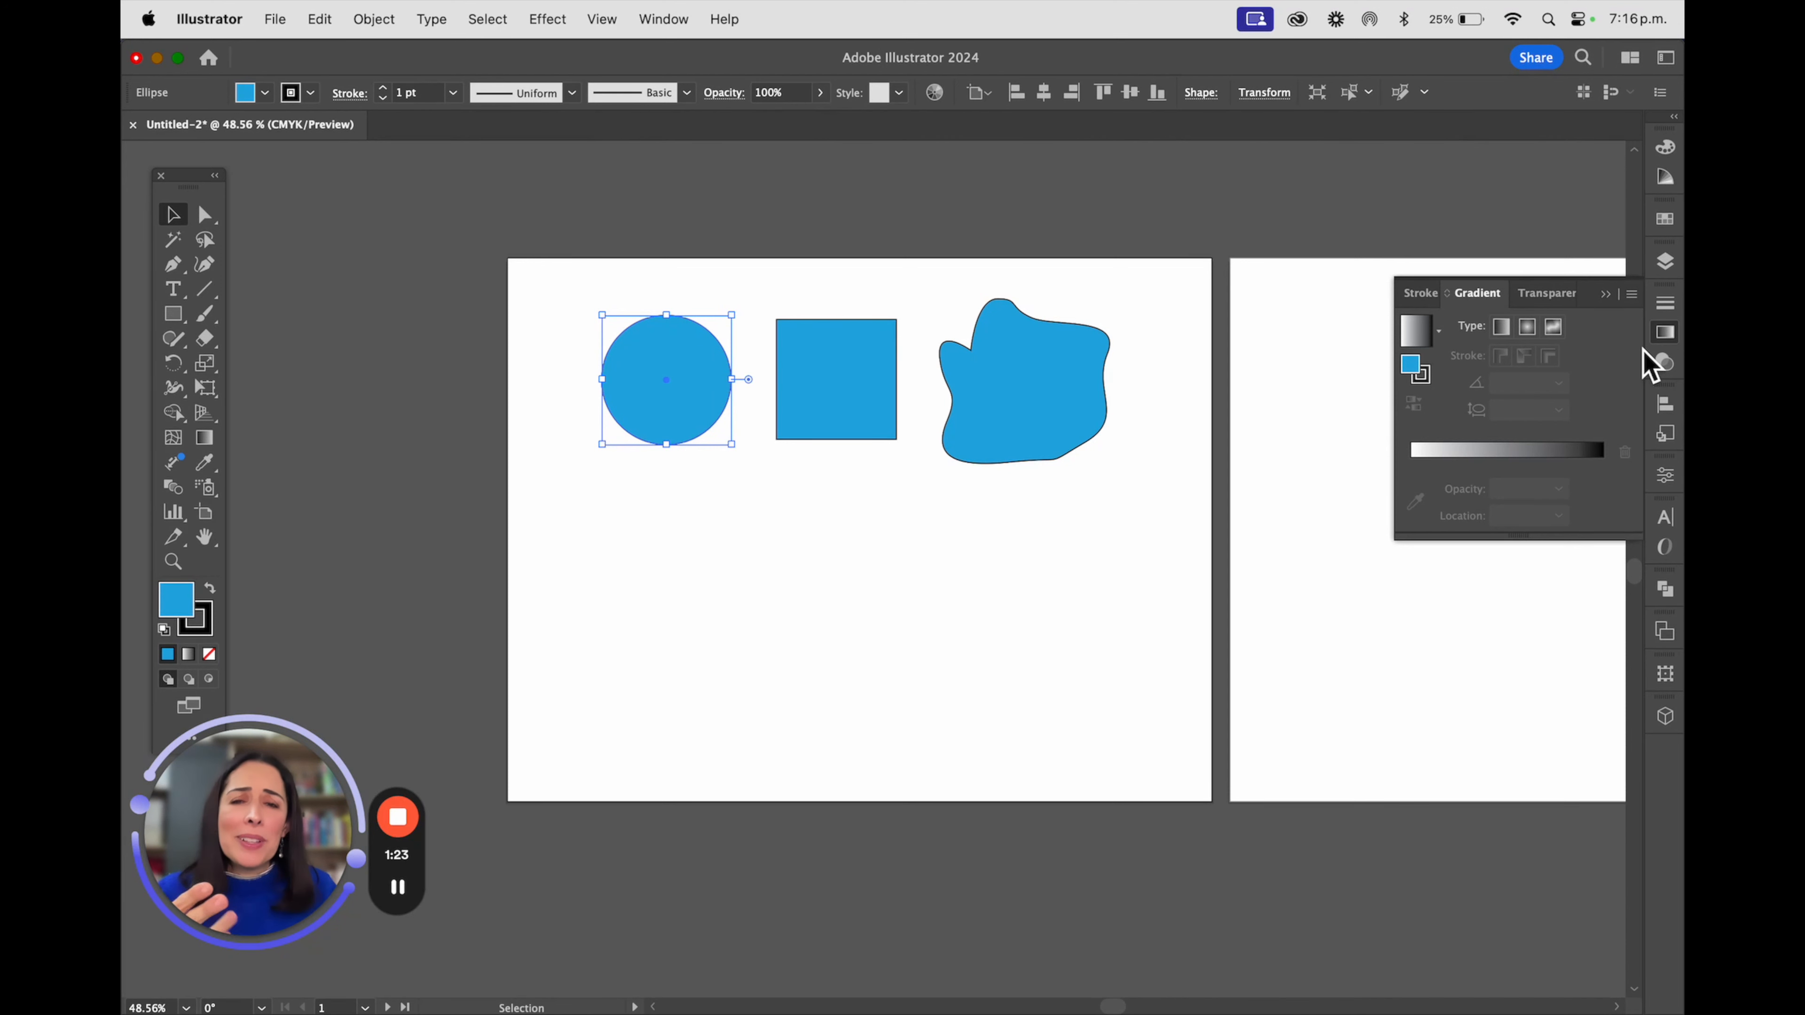
{"action": "left_click", "coordinate": [683, 359]}
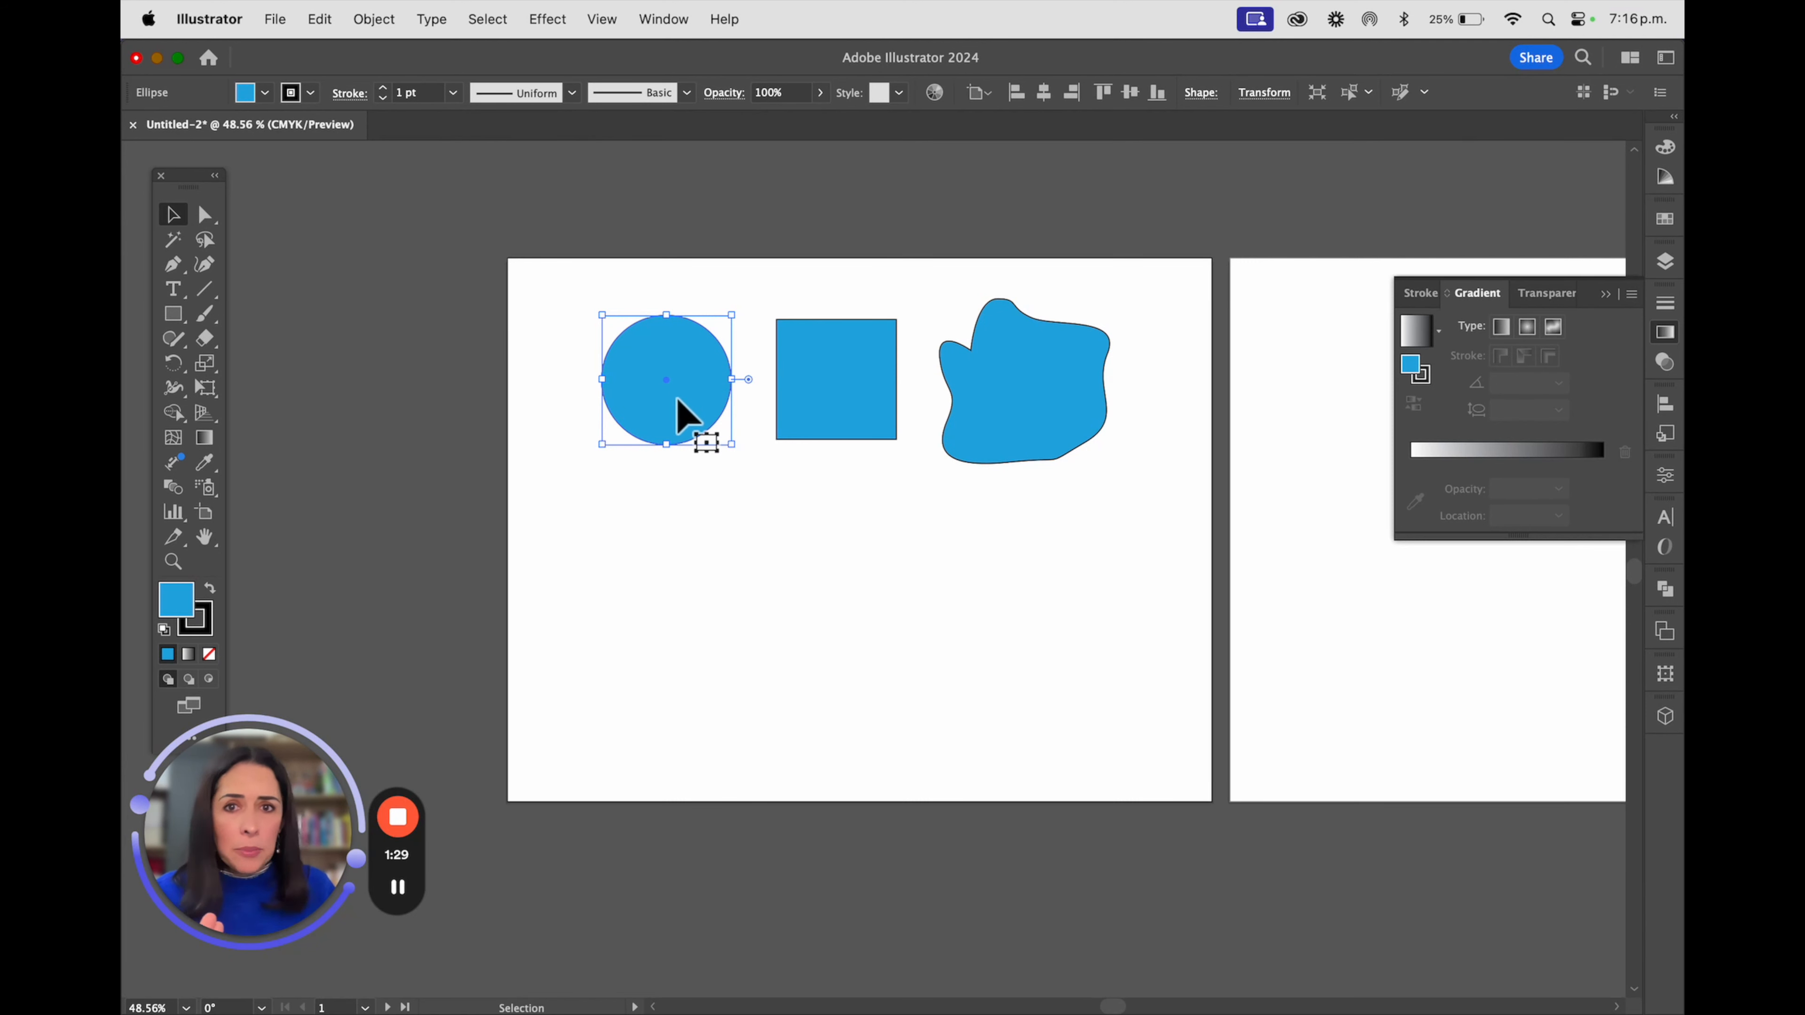
Swap the positions of the circle and the square so the square comes first in the row
{"action": "scroll", "coordinate": [753, 371], "scroll_direction": "up", "scroll_amount": 5}
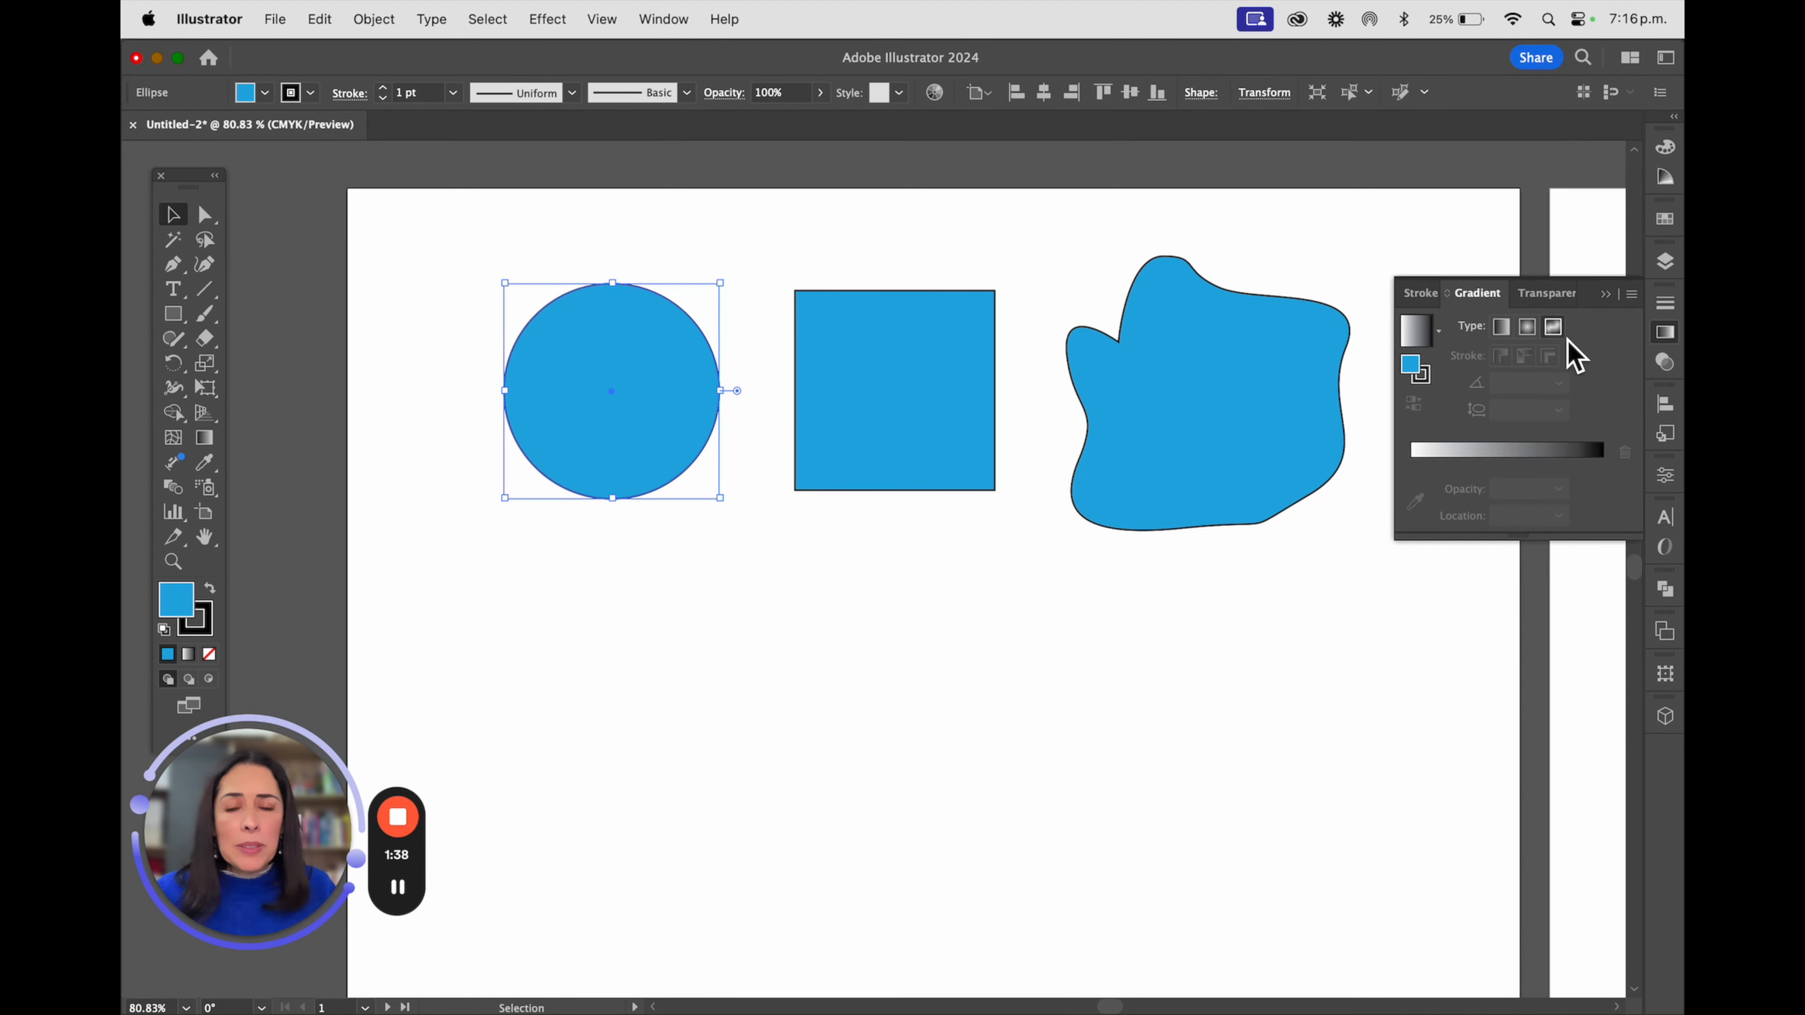
{"action": "left_click_drag", "start_coordinate": [684, 372], "coordinate": [1031, 636]}
{"action": "left_click_drag", "start_coordinate": [928, 338], "coordinate": [590, 313]}
{"action": "left_click_drag", "start_coordinate": [960, 626], "coordinate": [873, 353]}
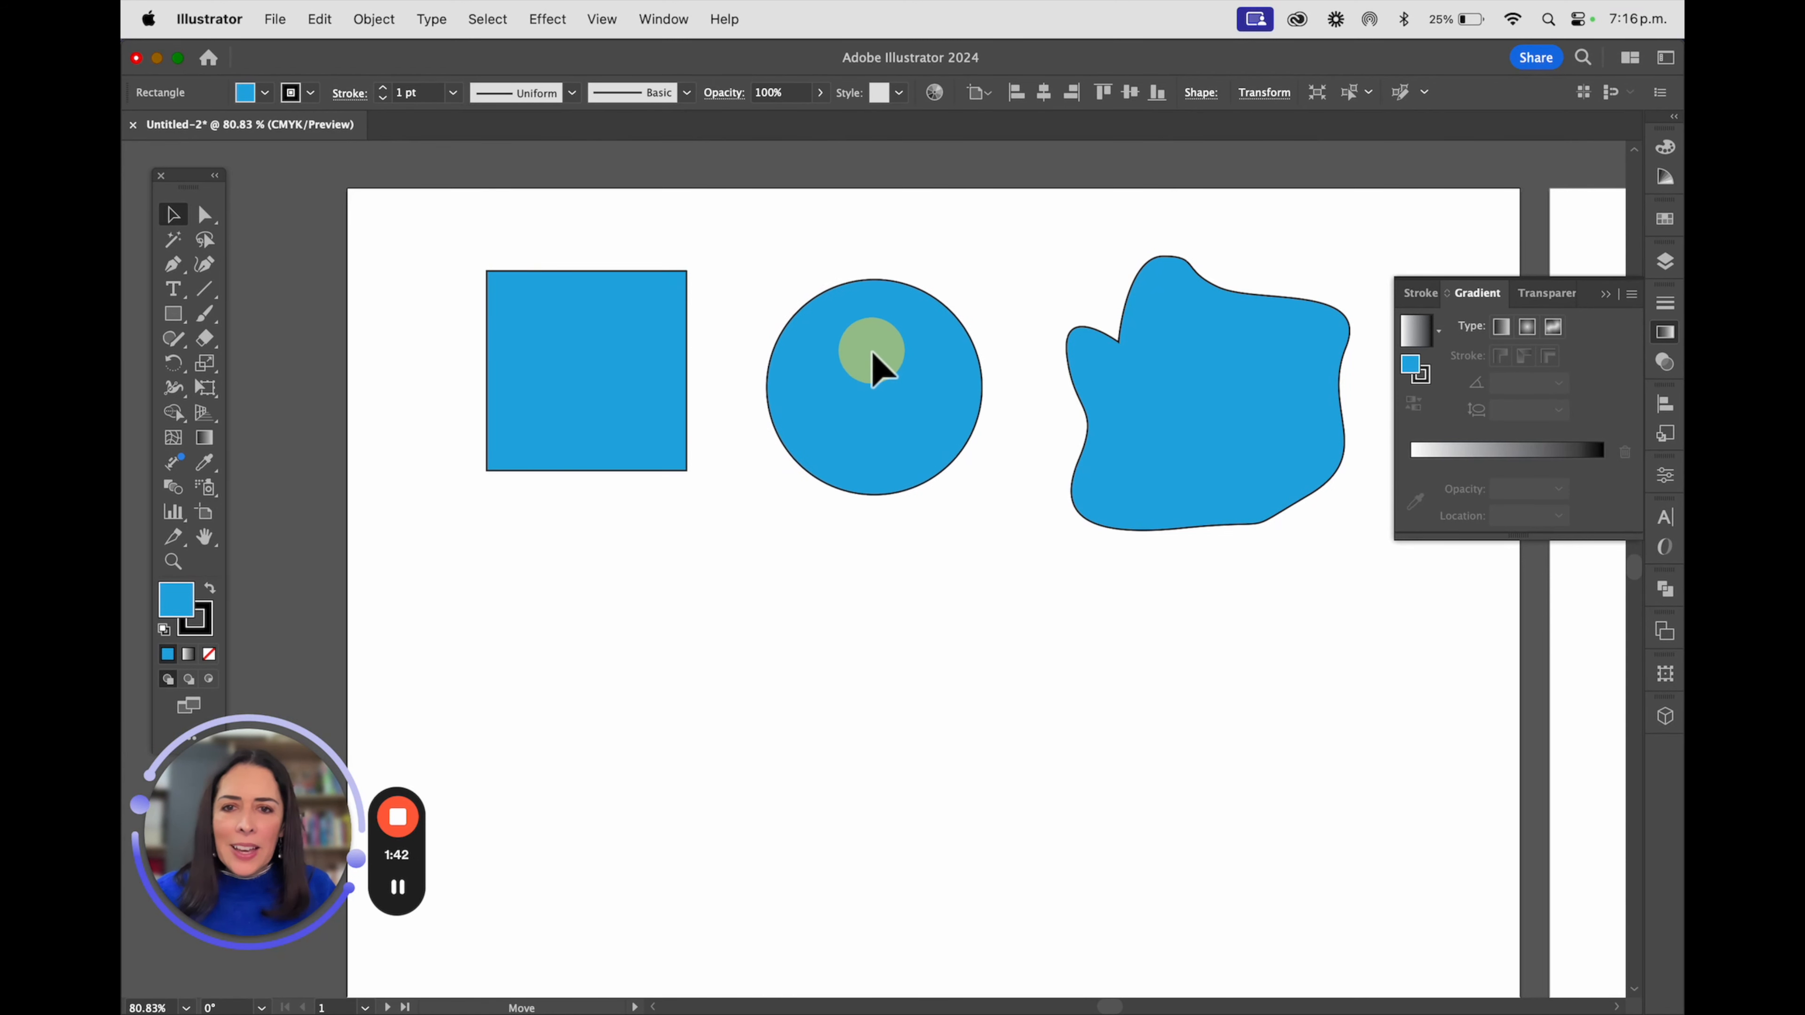
Fill the square with a white-to-black linear gradient and place two copies in a column below it
{"action": "left_click", "coordinate": [673, 337]}
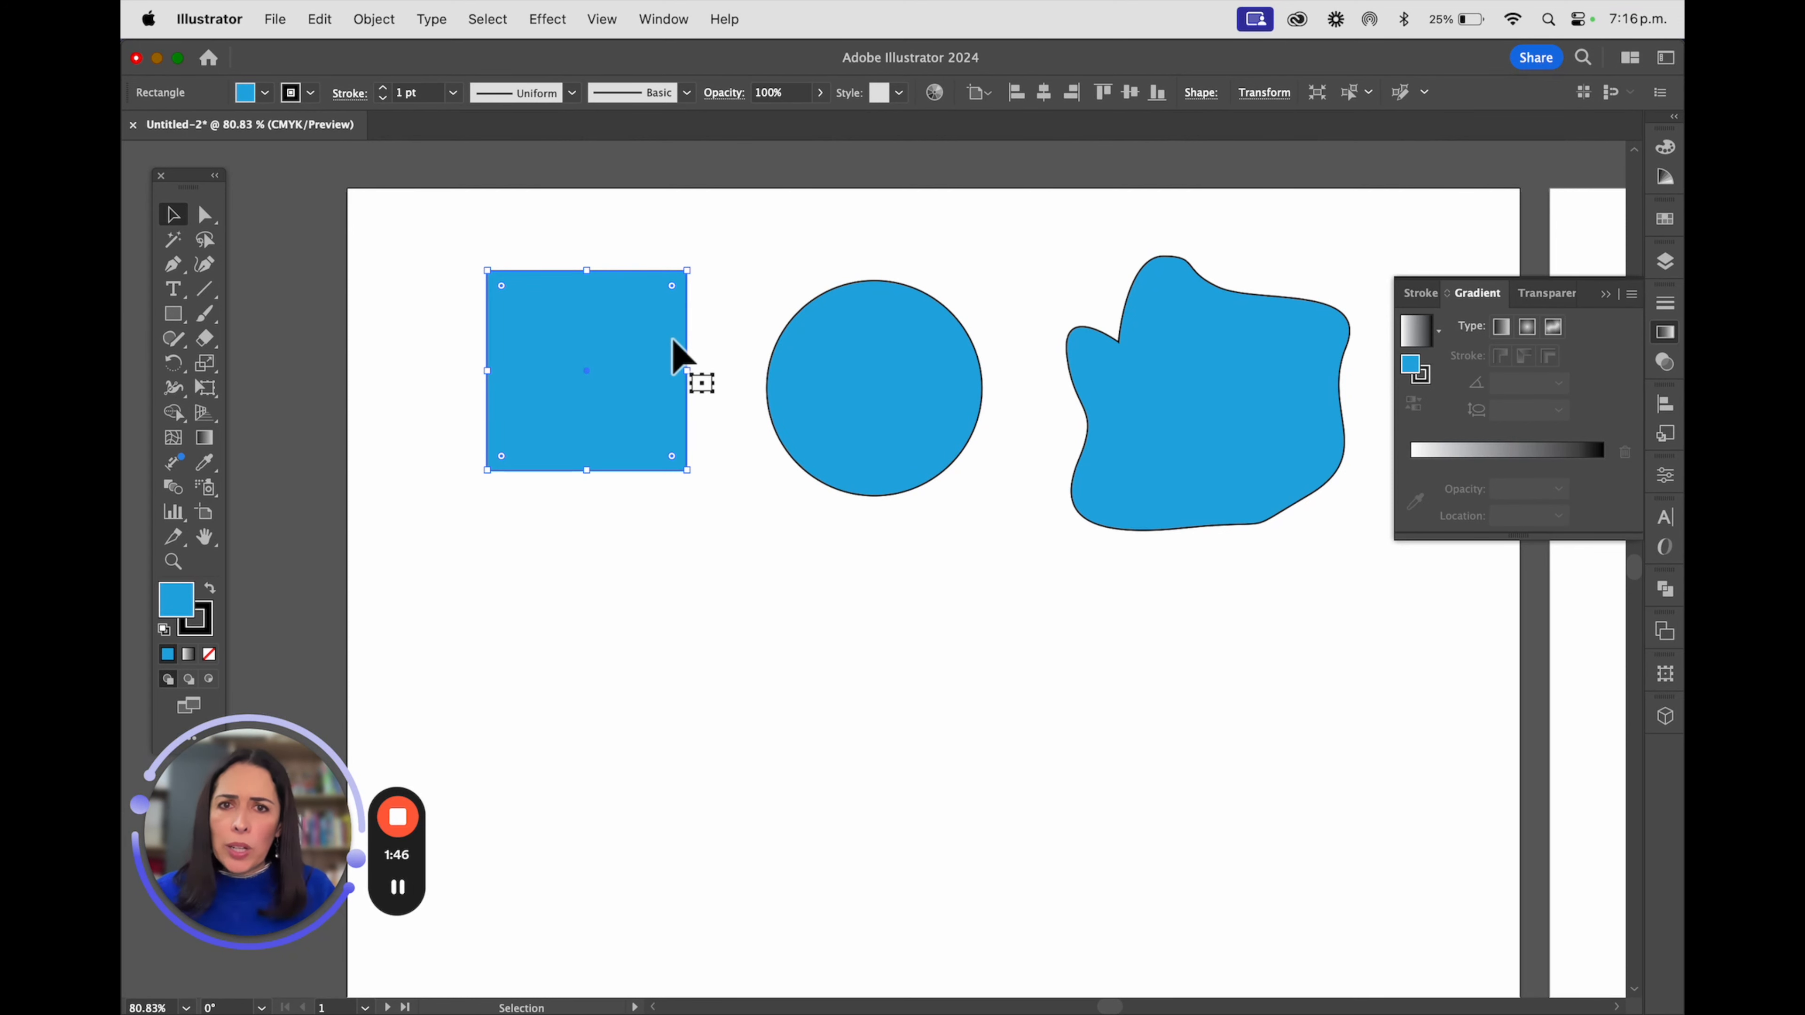
{"action": "left_click", "coordinate": [1502, 329]}
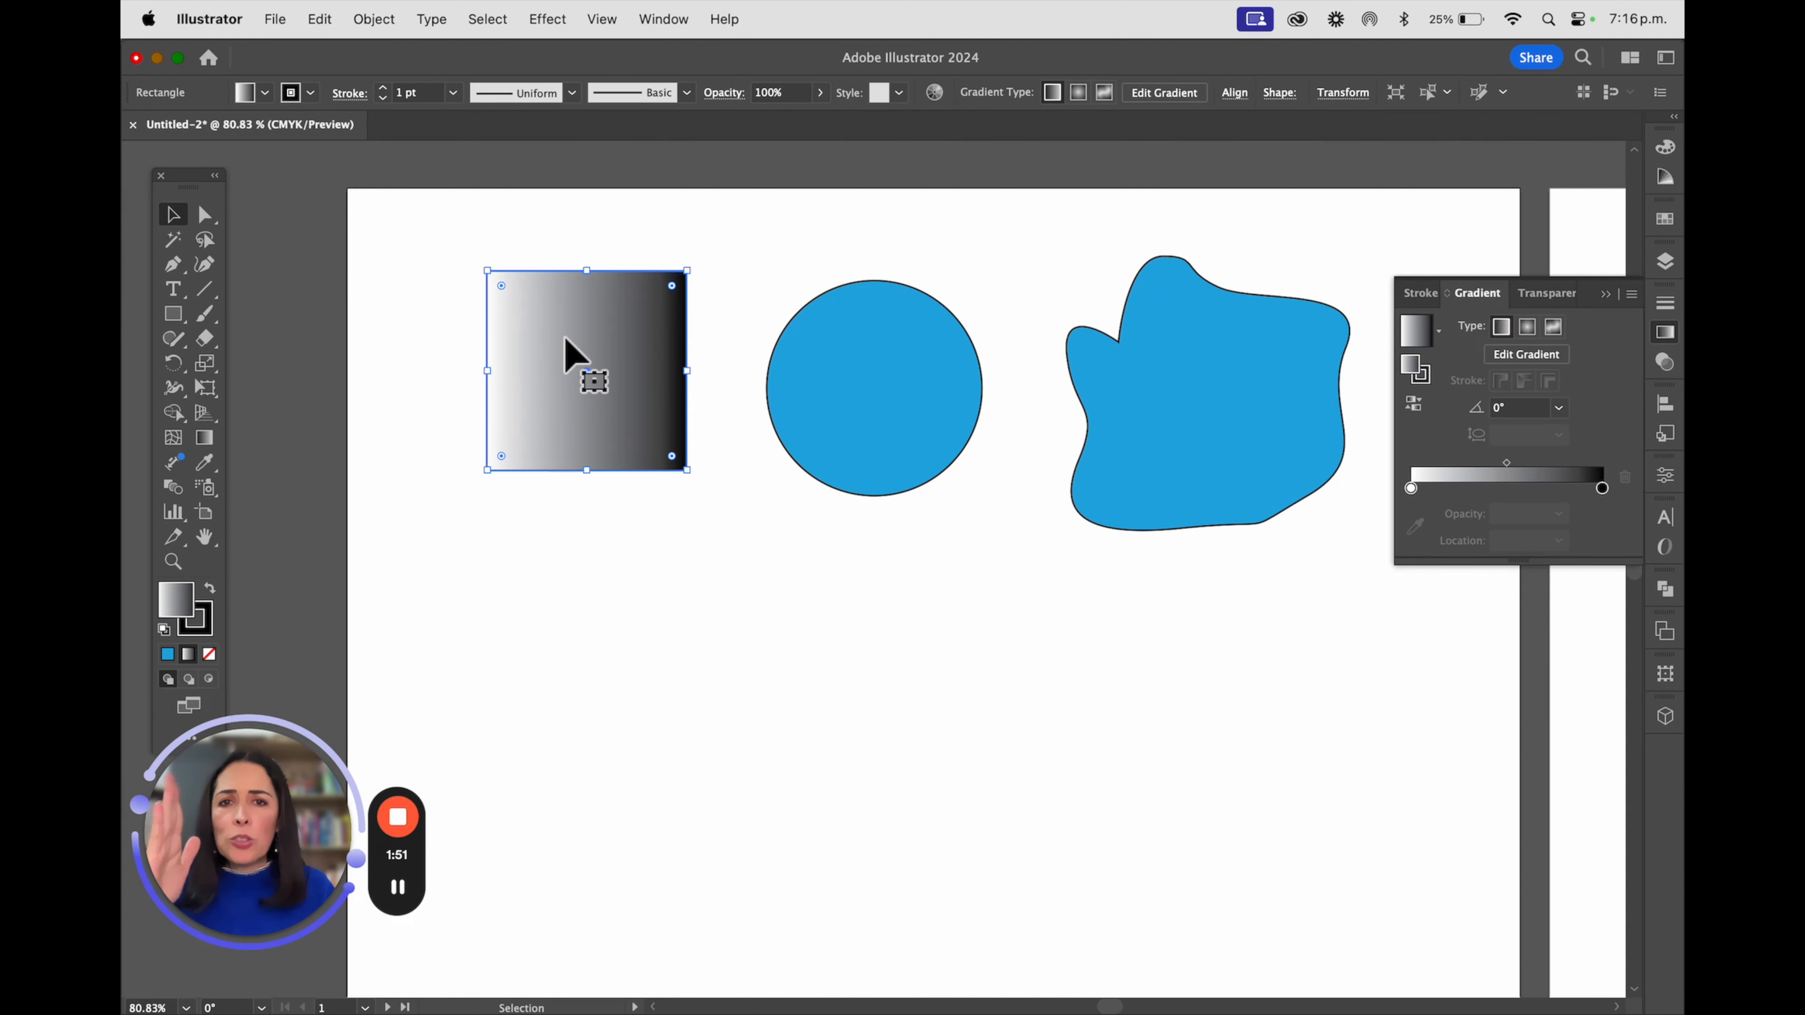
{"action": "left_click_drag", "start_coordinate": [612, 343], "coordinate": [640, 791]}
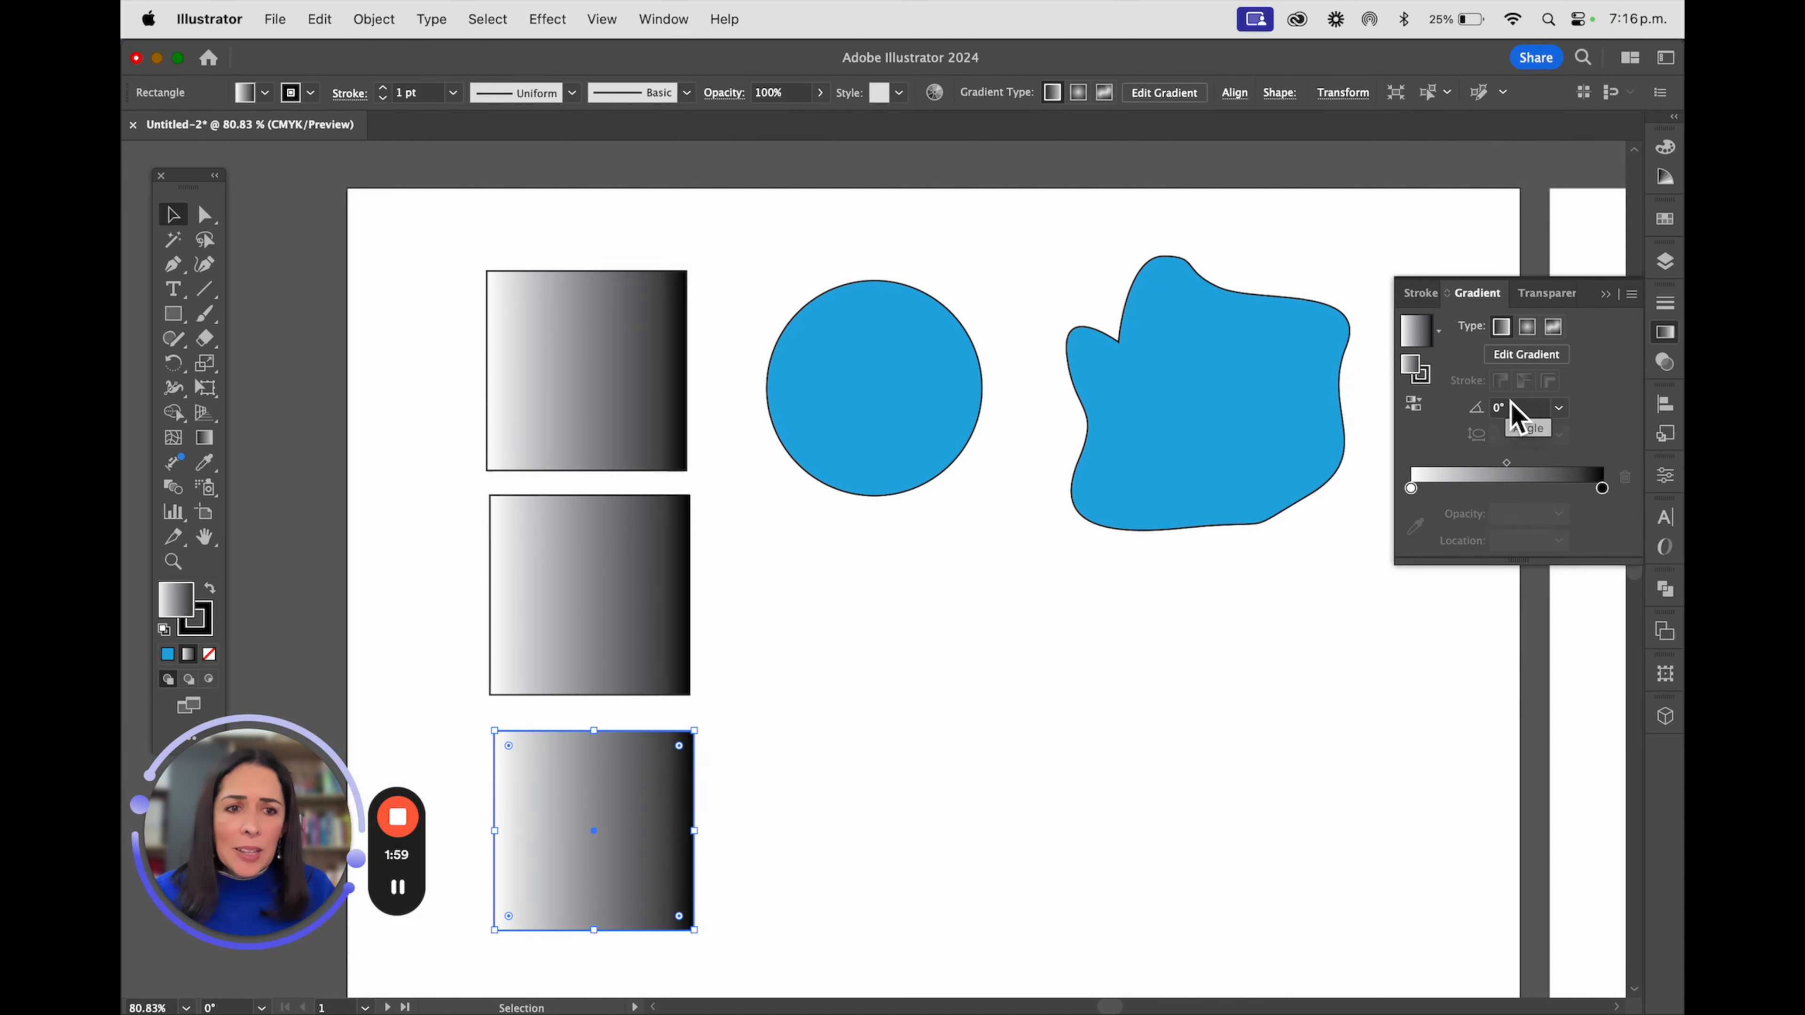
Set the middle square's linear gradient angle to 60°
{"action": "left_click", "coordinate": [544, 394]}
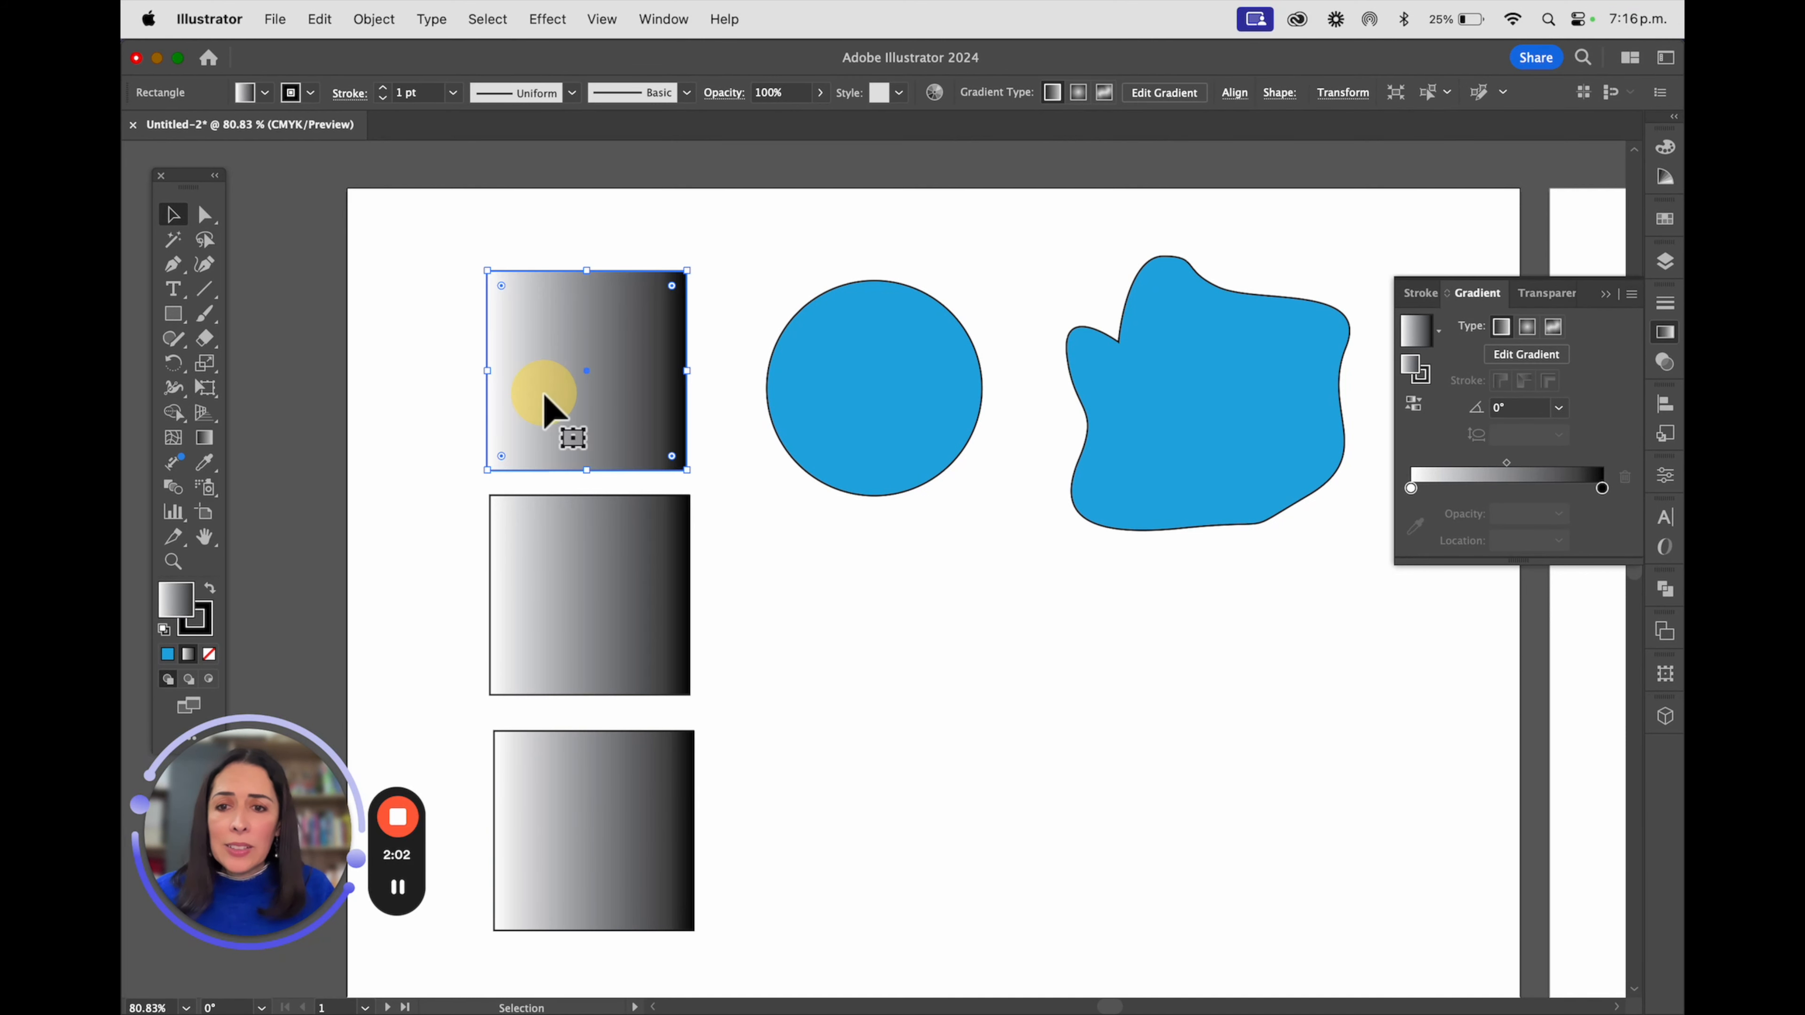
{"action": "left_click", "coordinate": [1558, 409]}
{"action": "left_click", "coordinate": [652, 536]}
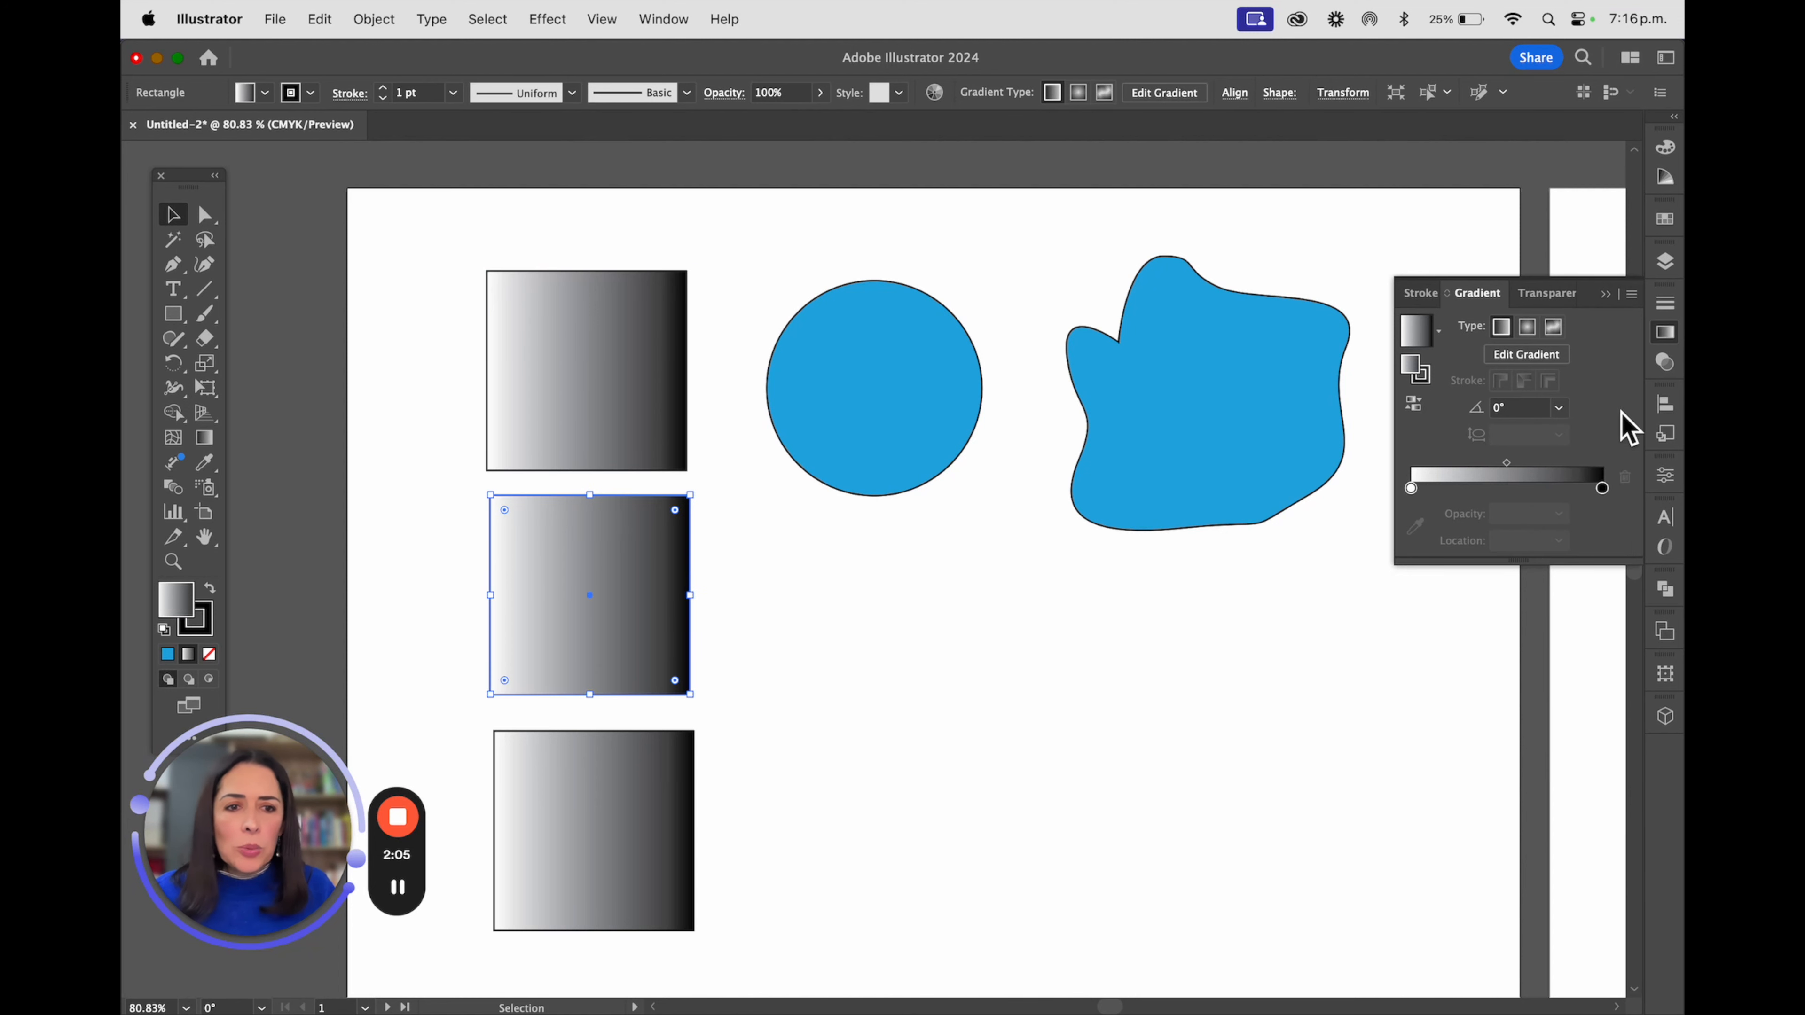
{"action": "left_click", "coordinate": [1558, 408]}
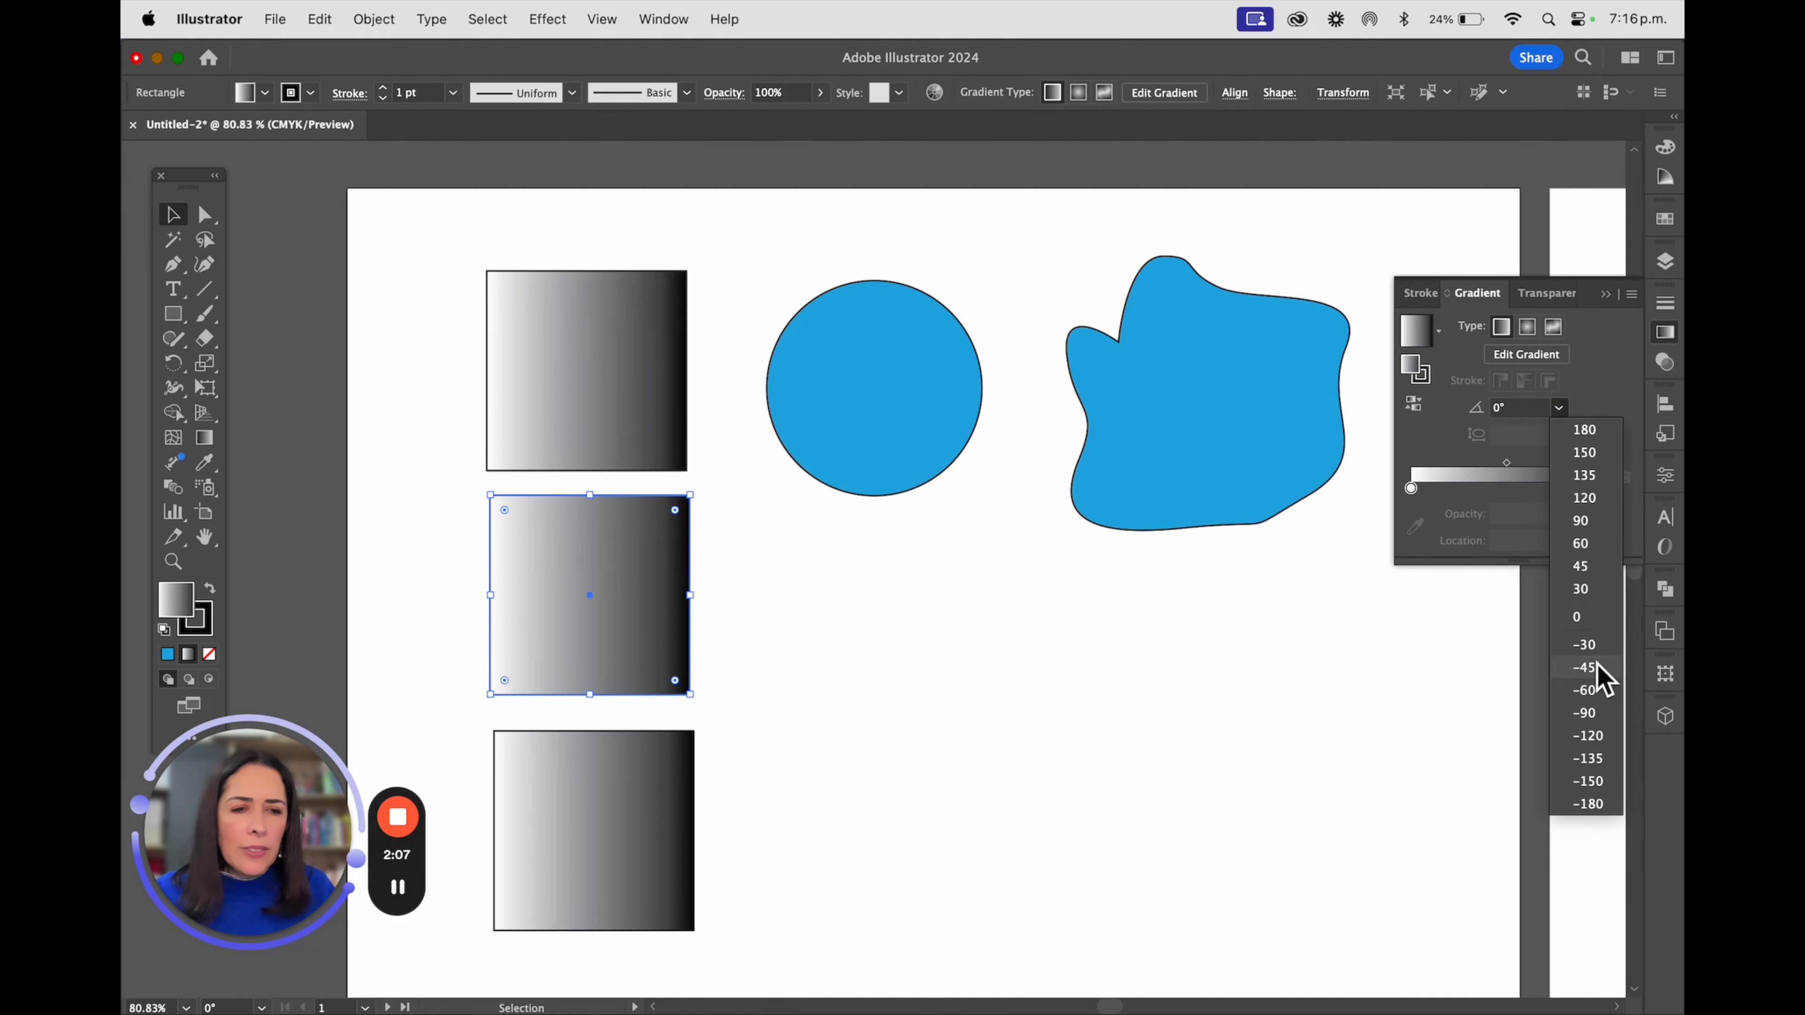
{"action": "left_click", "coordinate": [1600, 546]}
Set the lowest square's linear gradient angle to 90°
{"action": "left_click", "coordinate": [640, 857]}
{"action": "left_click", "coordinate": [1558, 408]}
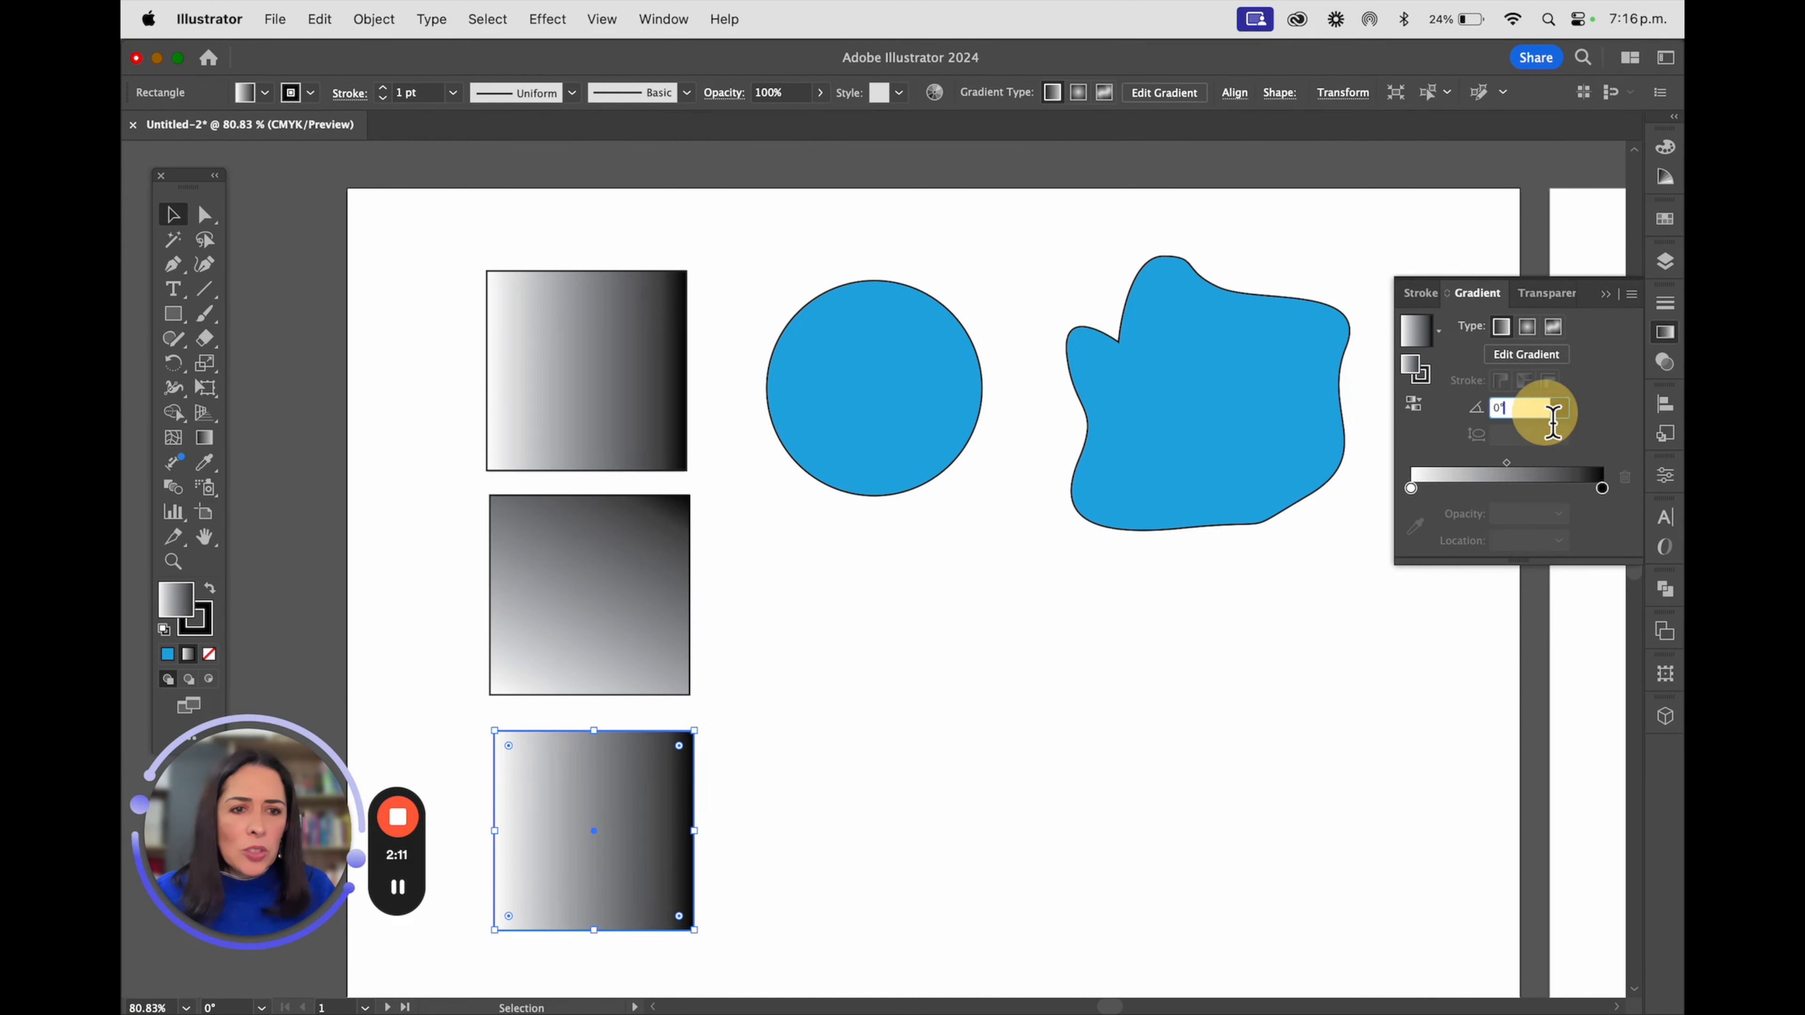
{"action": "left_click", "coordinate": [1585, 530]}
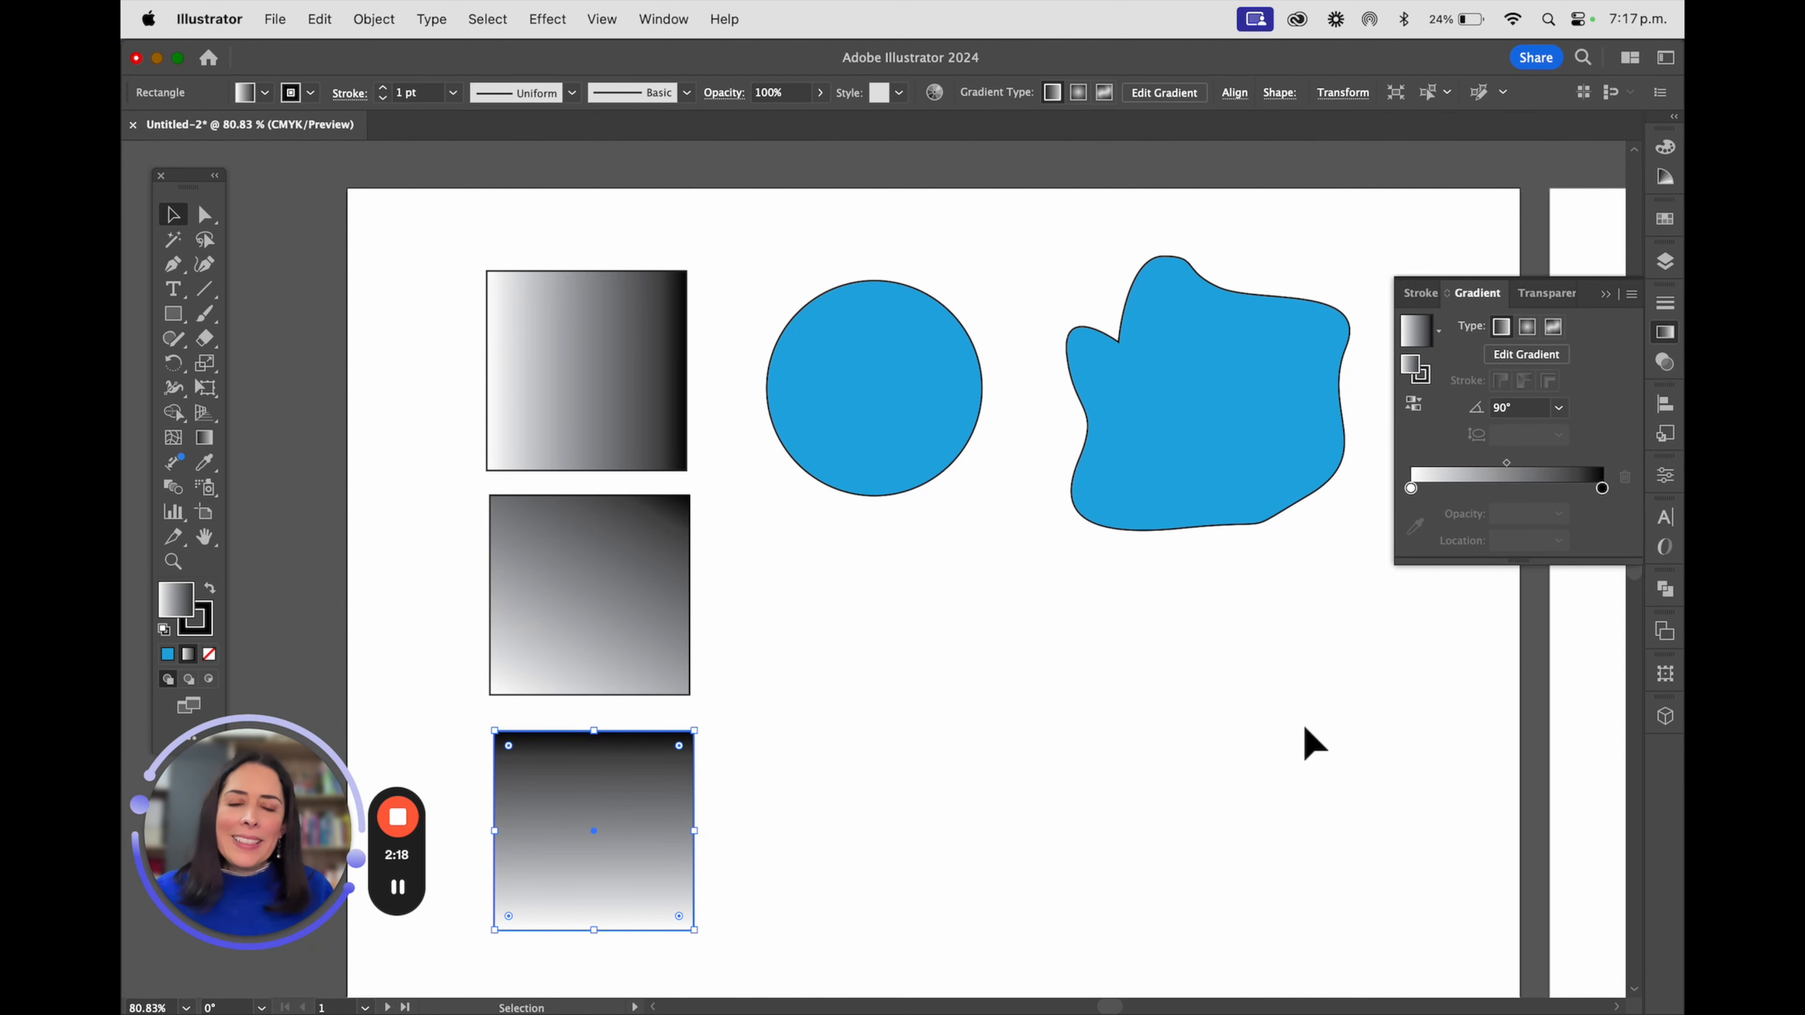
Fill the circle with a white-to-black radial gradient and place two copies in a column below it
{"action": "left_click", "coordinate": [943, 380]}
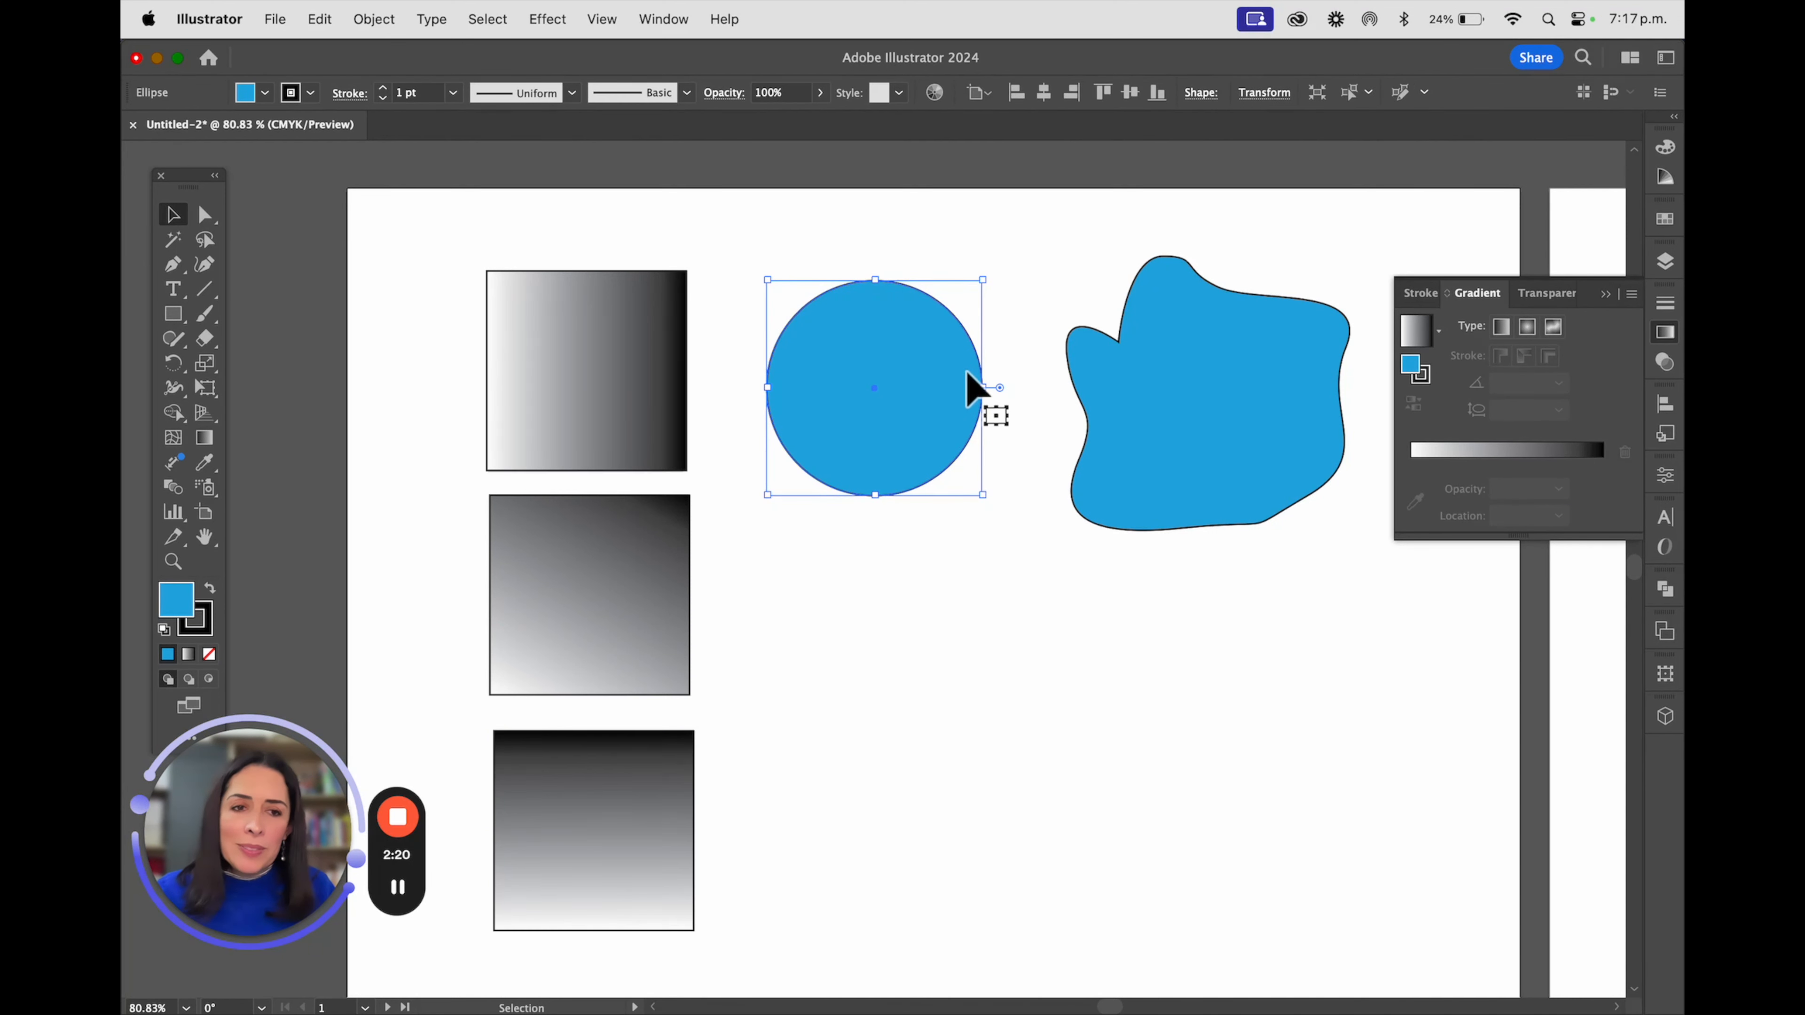
{"action": "left_click", "coordinate": [1527, 326]}
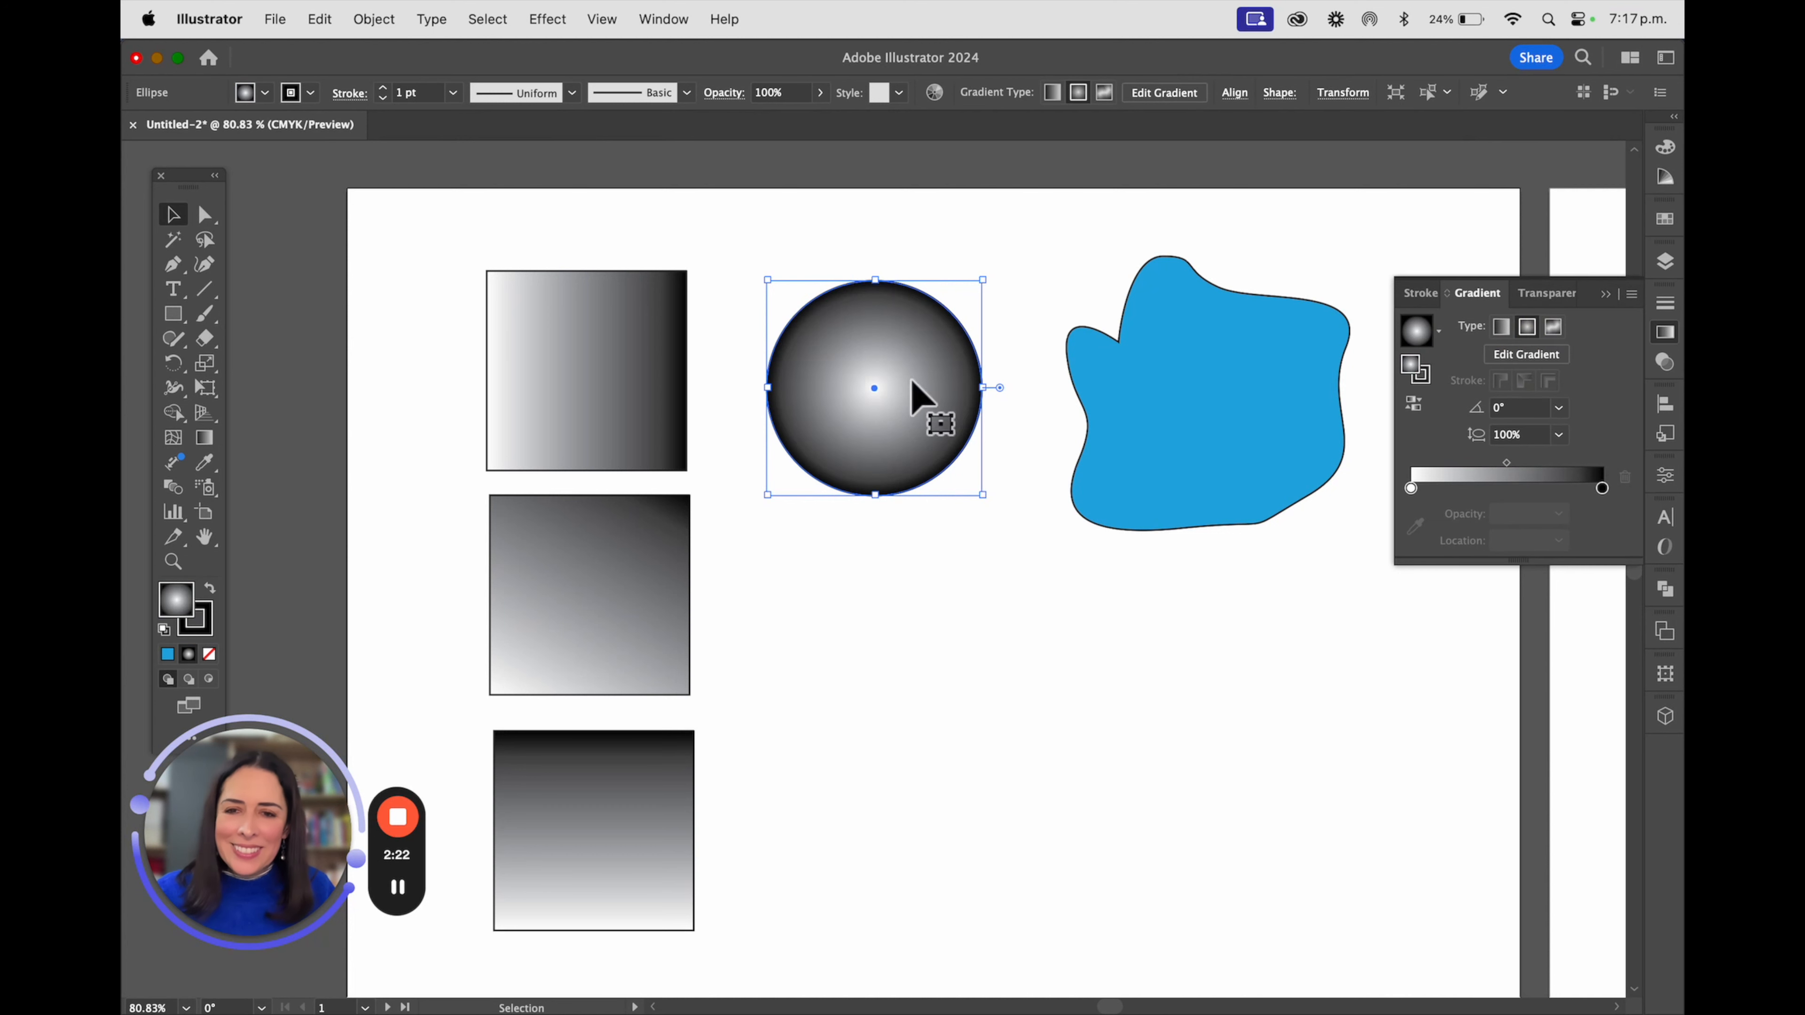
{"action": "left_click_drag", "start_coordinate": [910, 341], "coordinate": [919, 798], "text": "alt"}
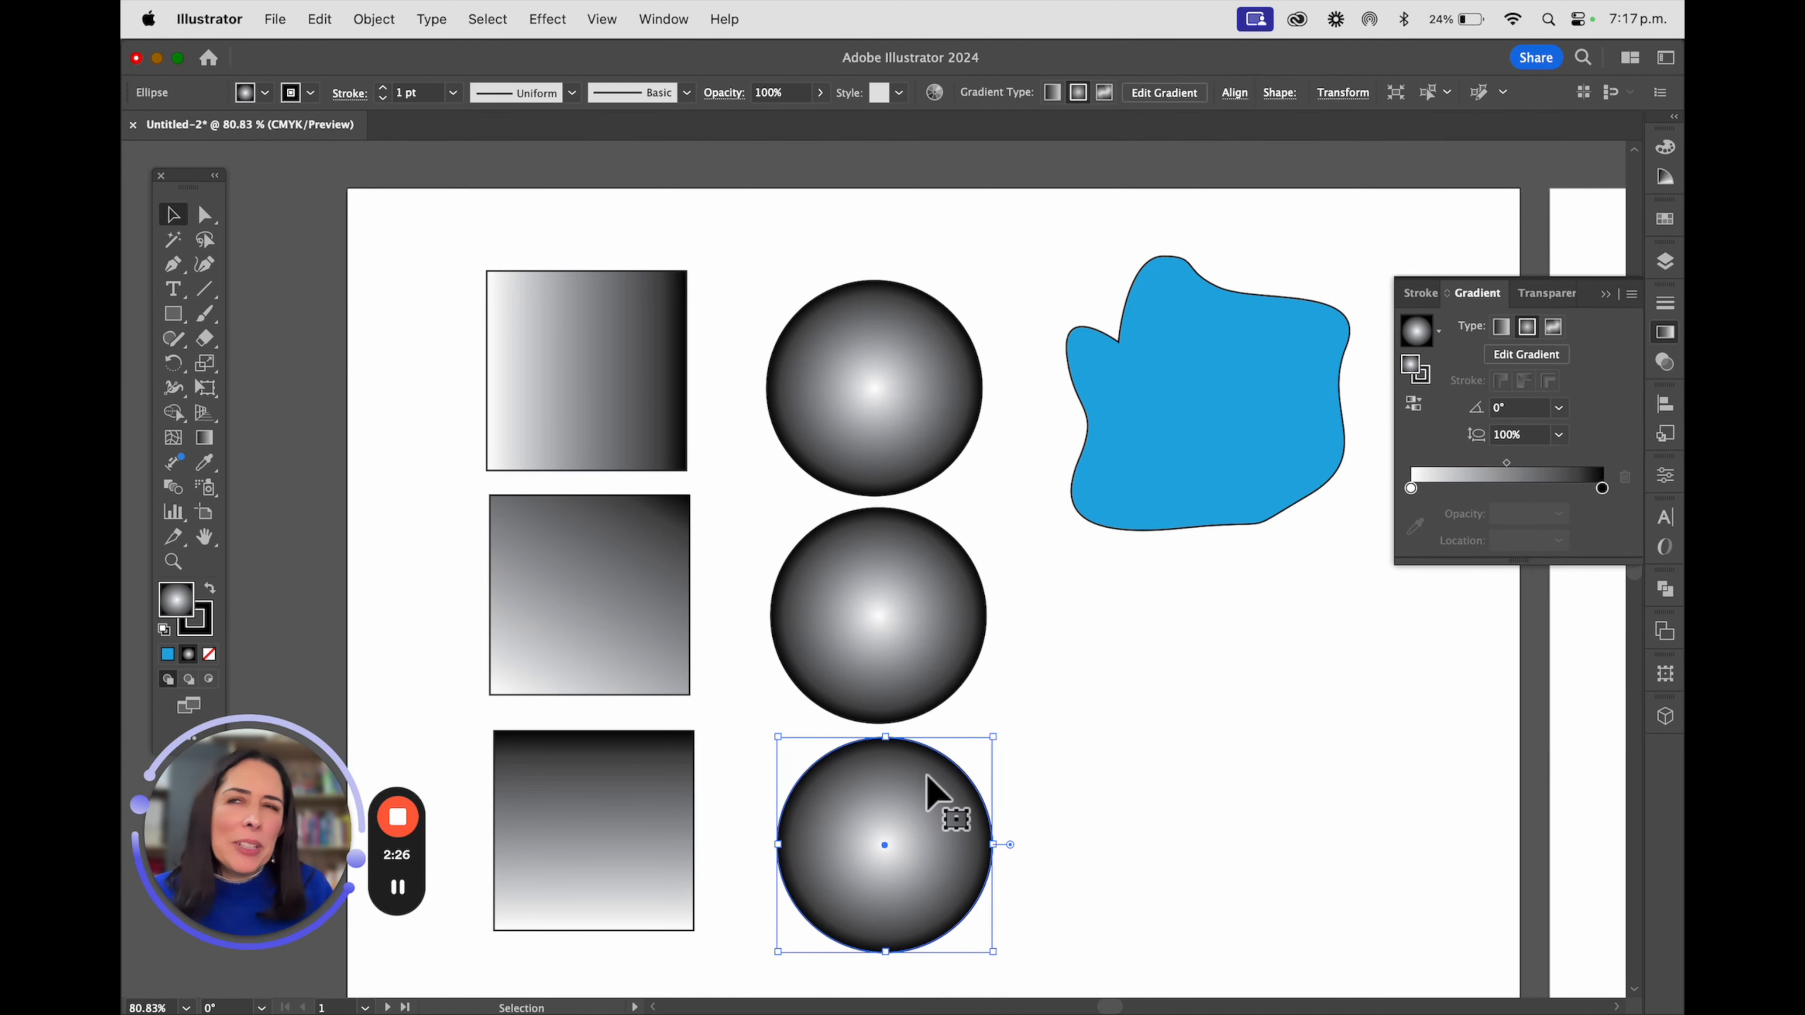
Set the middle circle's radial gradient angle to 90°
{"action": "left_click", "coordinate": [817, 377]}
{"action": "left_click", "coordinate": [937, 611]}
{"action": "left_click", "coordinate": [1558, 408]}
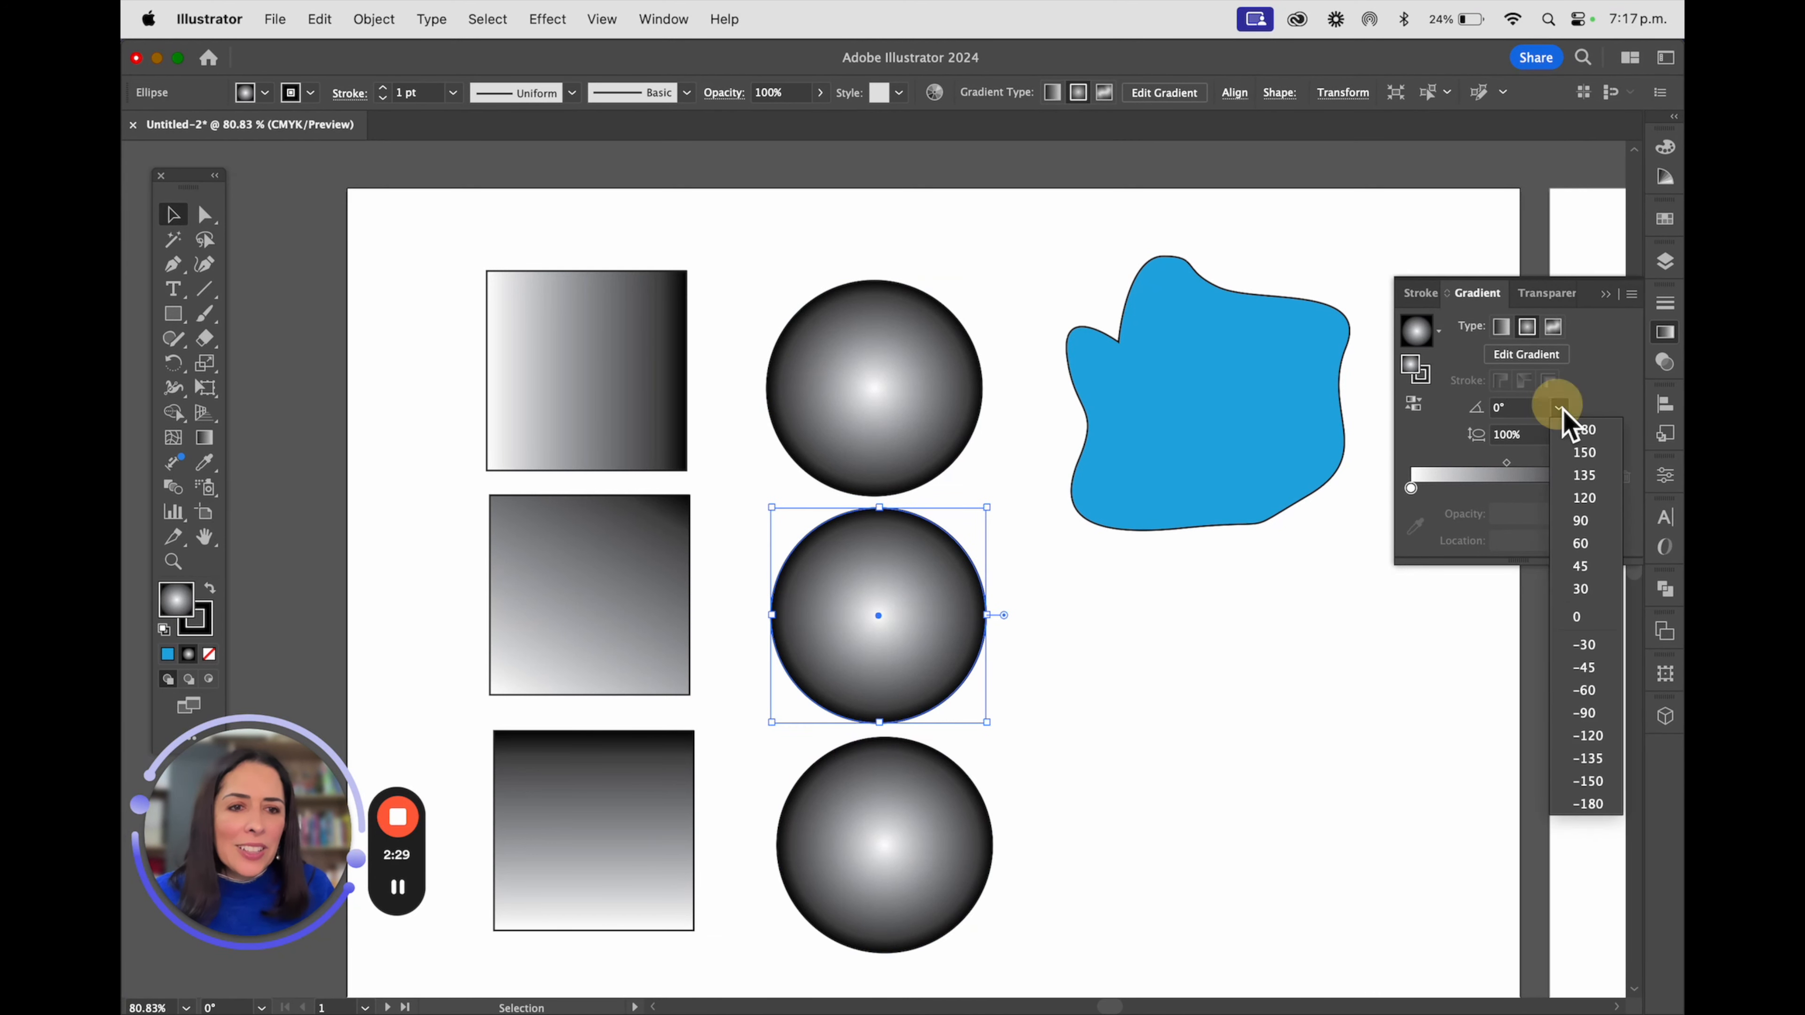
{"action": "left_click", "coordinate": [1582, 521]}
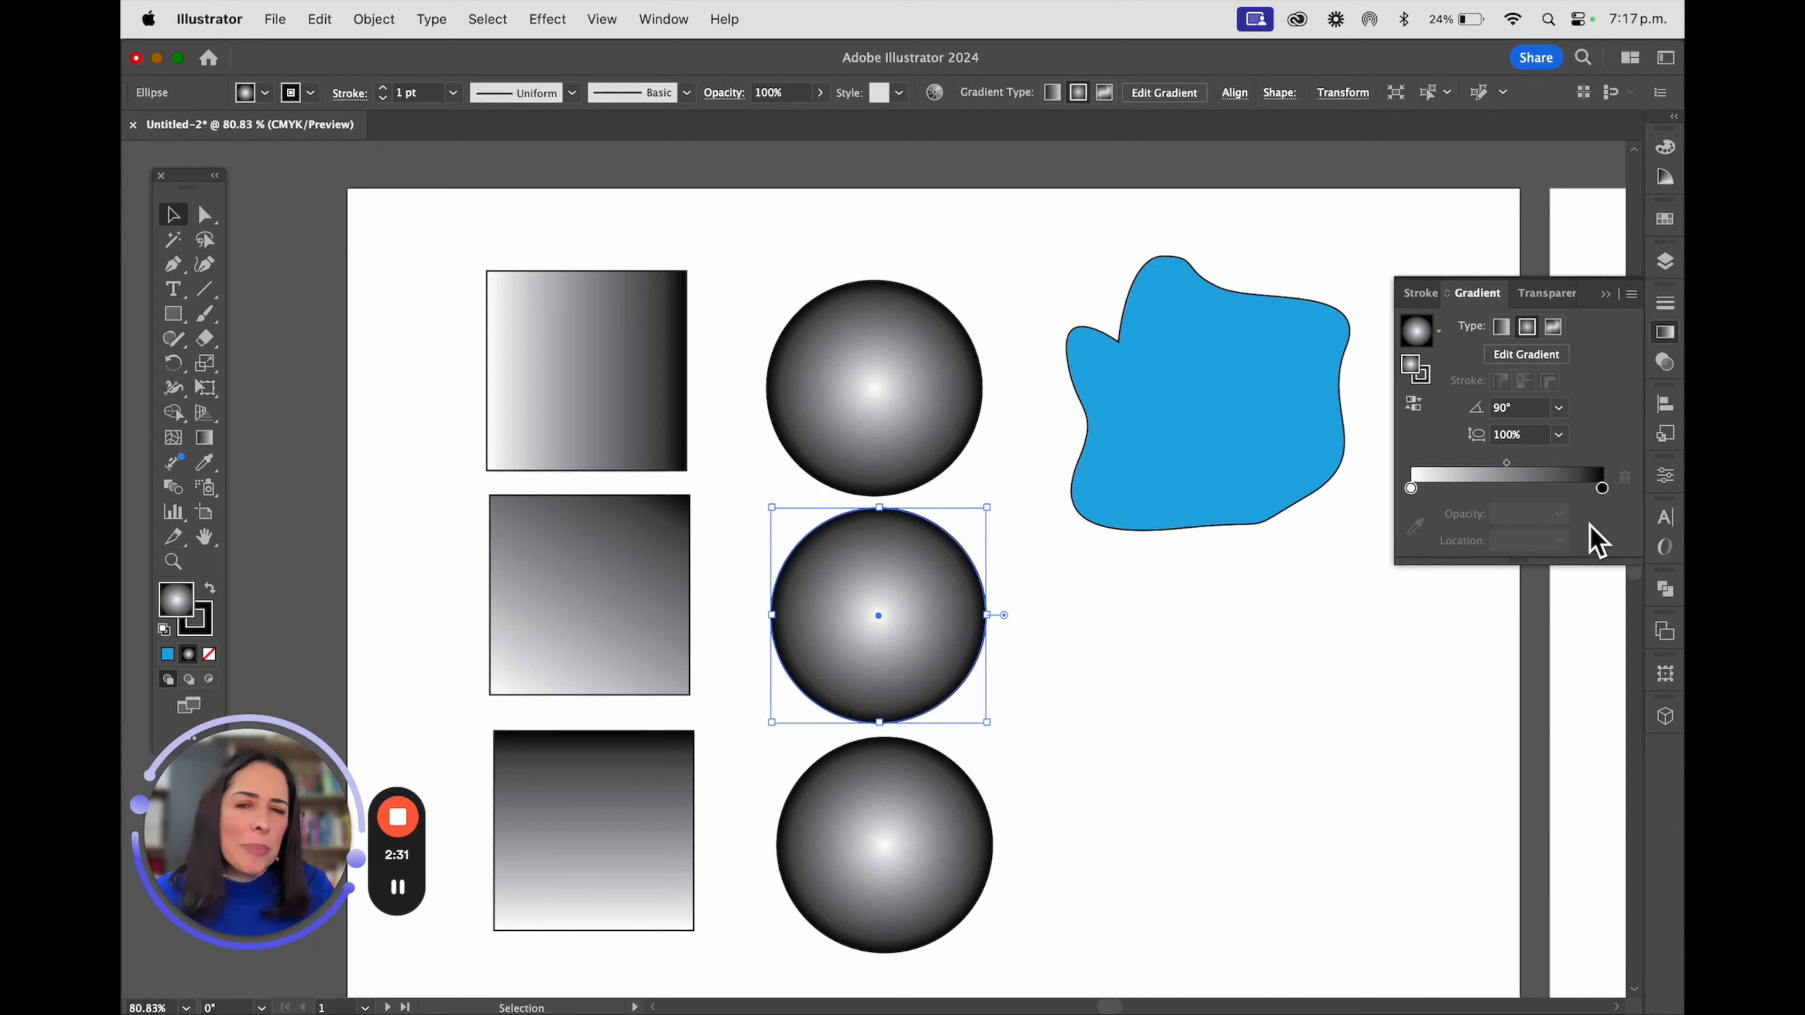
Give the lowest circle's radial gradient an angle of 60° and an aspect ratio of 50%
{"action": "left_click", "coordinate": [931, 835]}
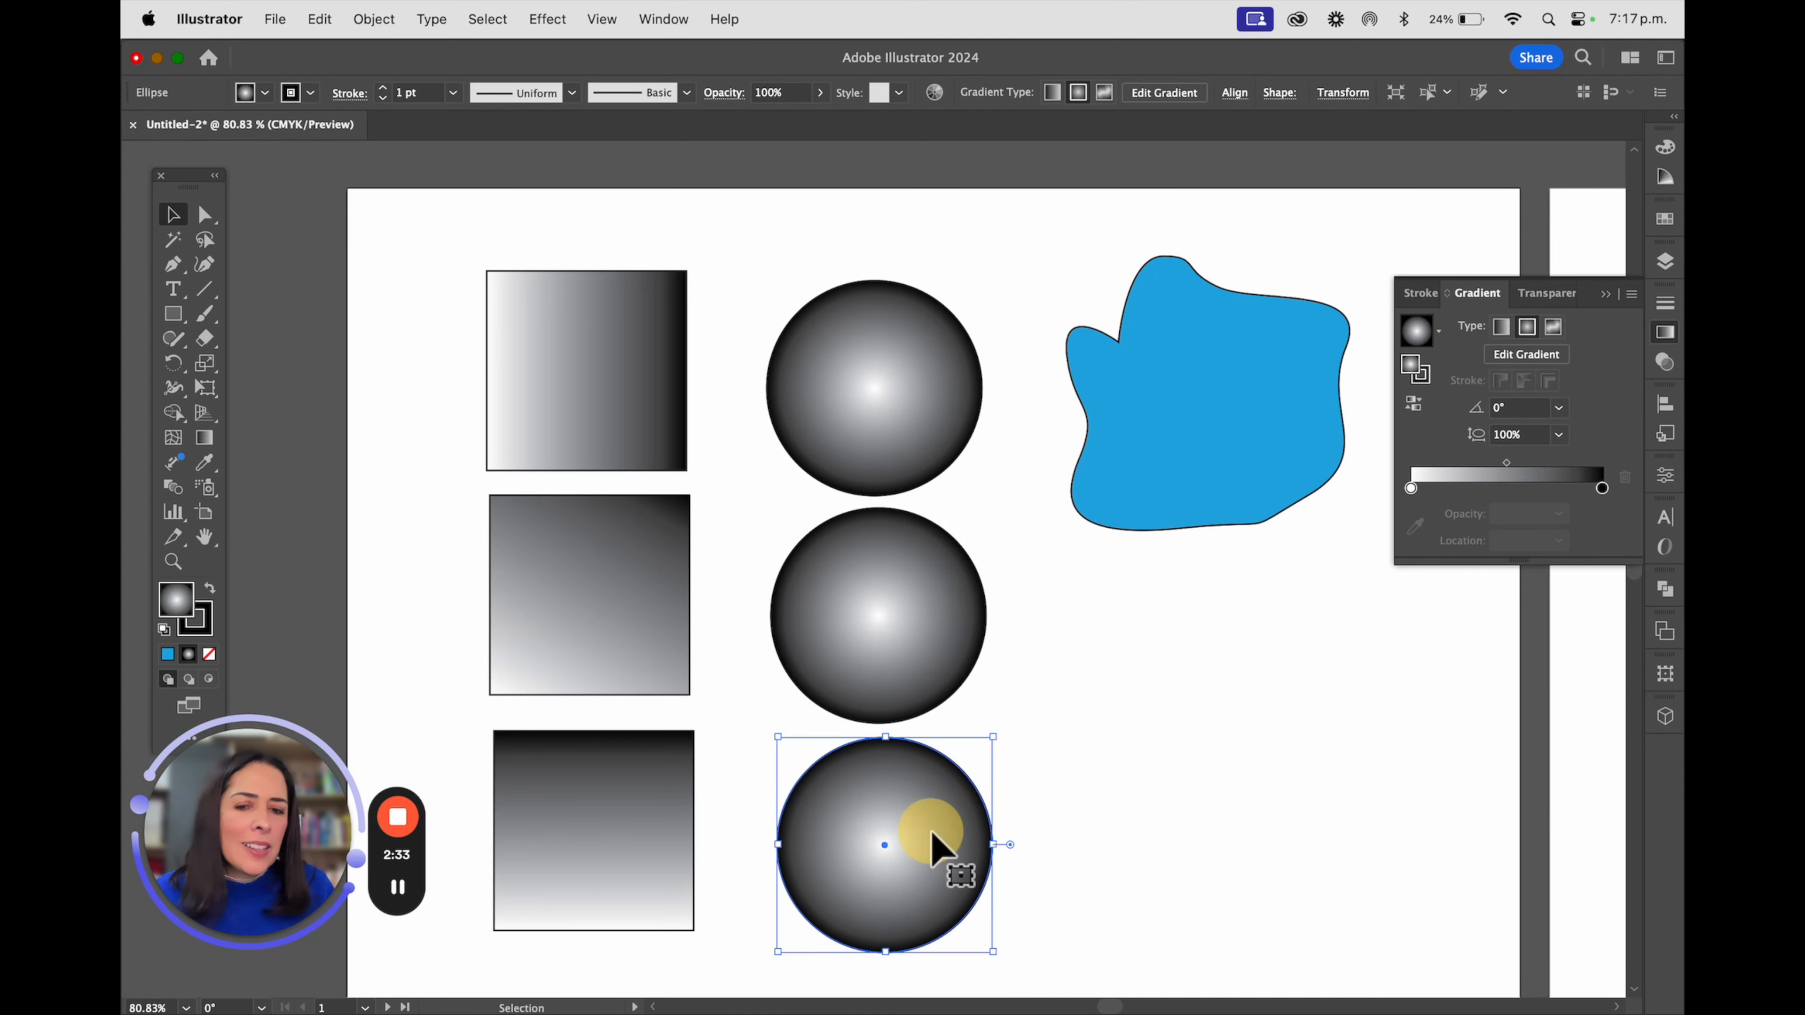
{"action": "left_click", "coordinate": [1566, 434]}
{"action": "left_click", "coordinate": [1566, 408]}
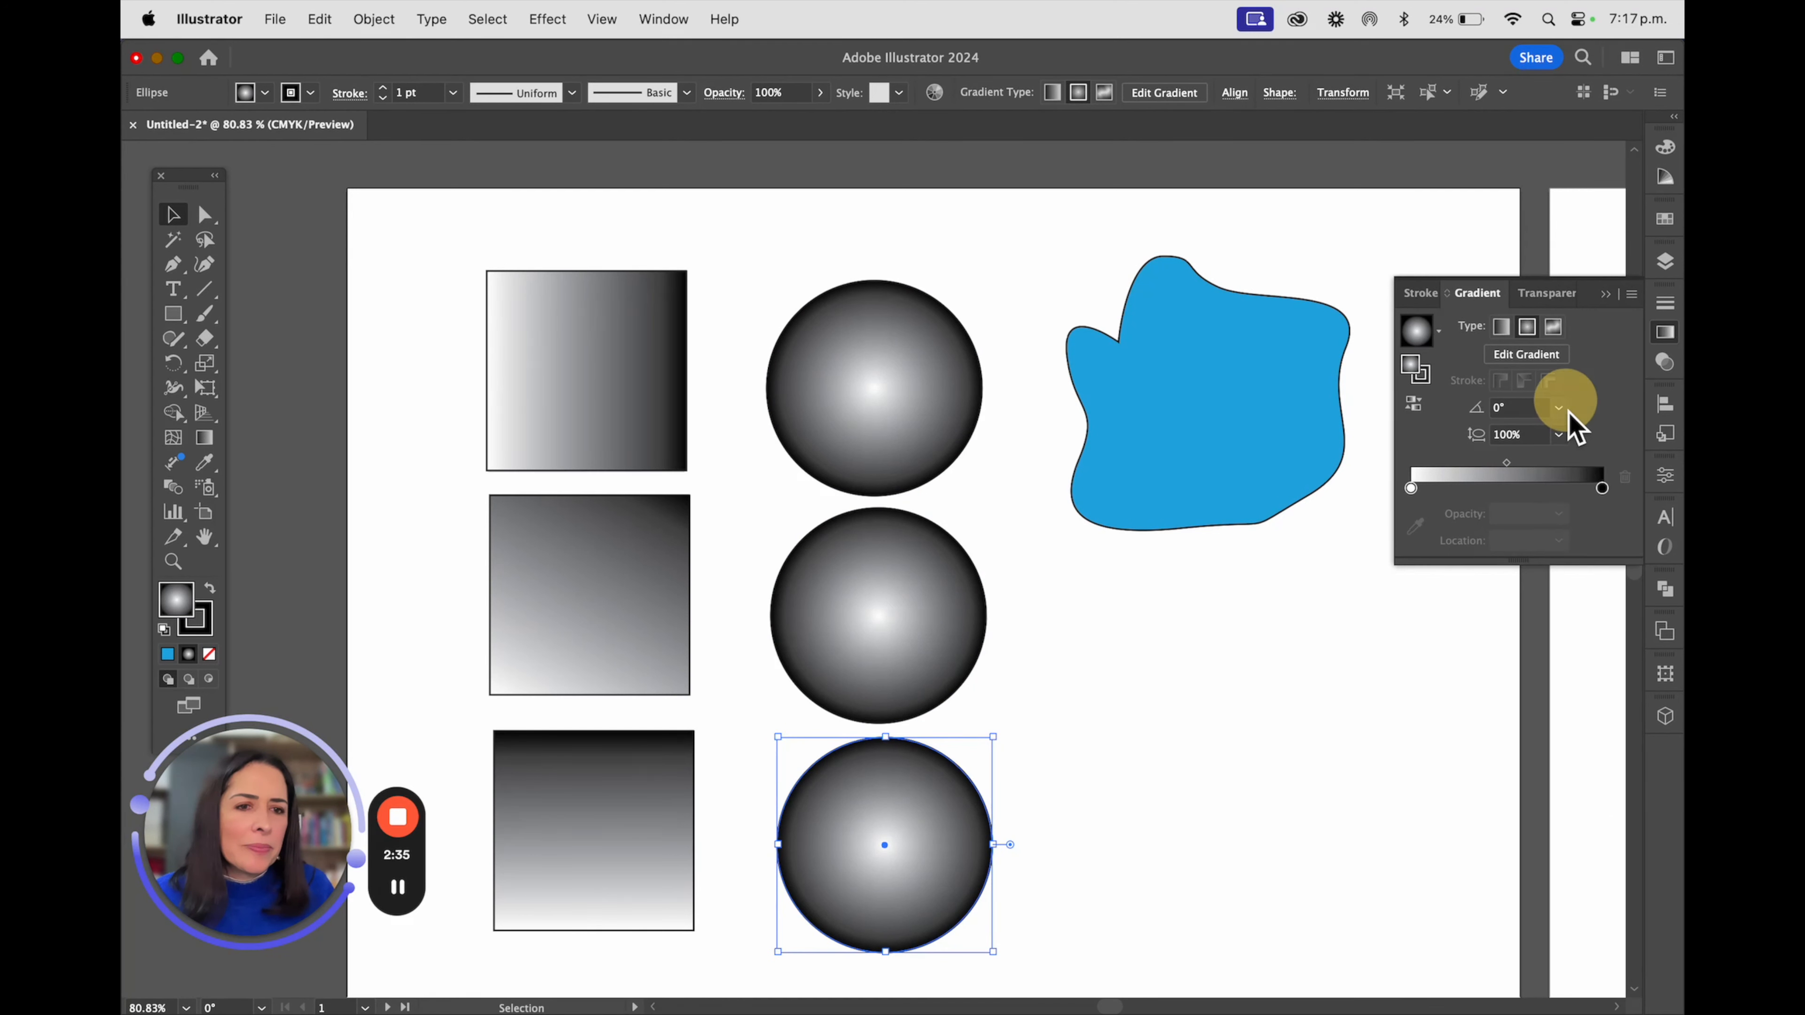
{"action": "left_click", "coordinate": [1566, 410]}
{"action": "left_click", "coordinate": [1602, 545]}
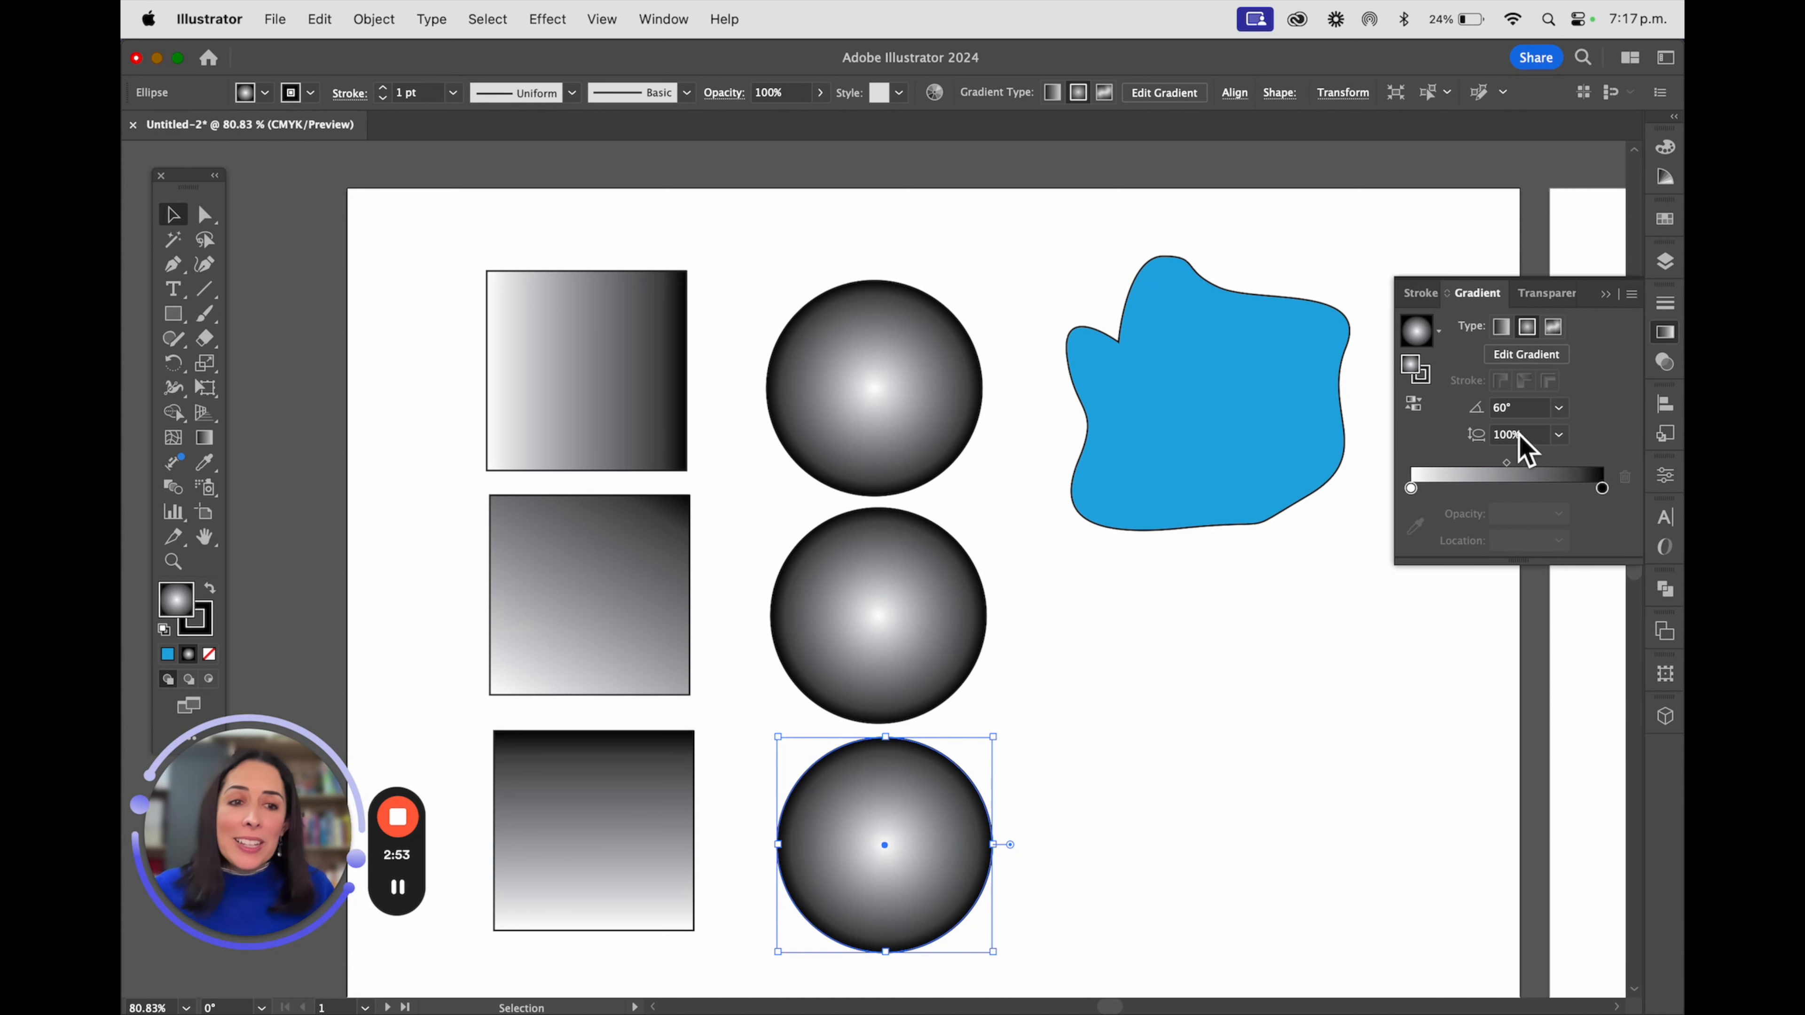
{"action": "left_click", "coordinate": [1558, 435]}
{"action": "left_click", "coordinate": [1581, 547]}
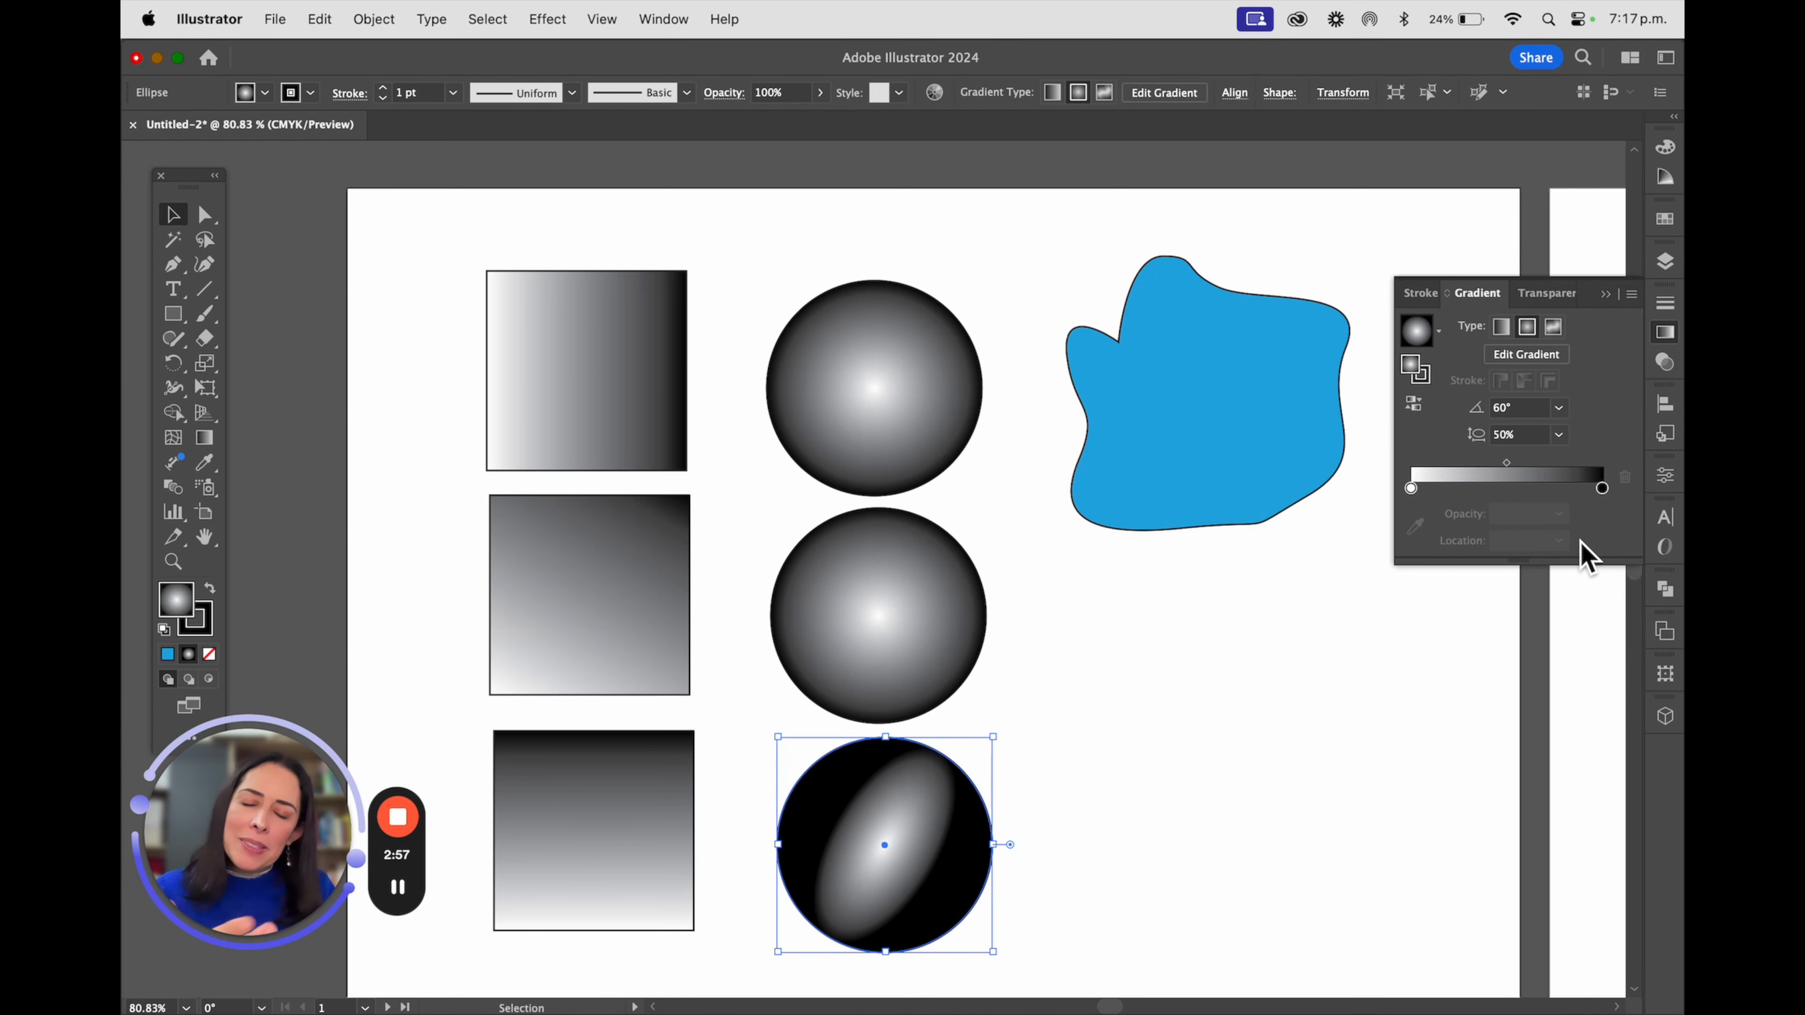
Give the middle circle's radial gradient an angle of 45° and an aspect ratio of 50%
{"action": "left_click", "coordinate": [955, 610]}
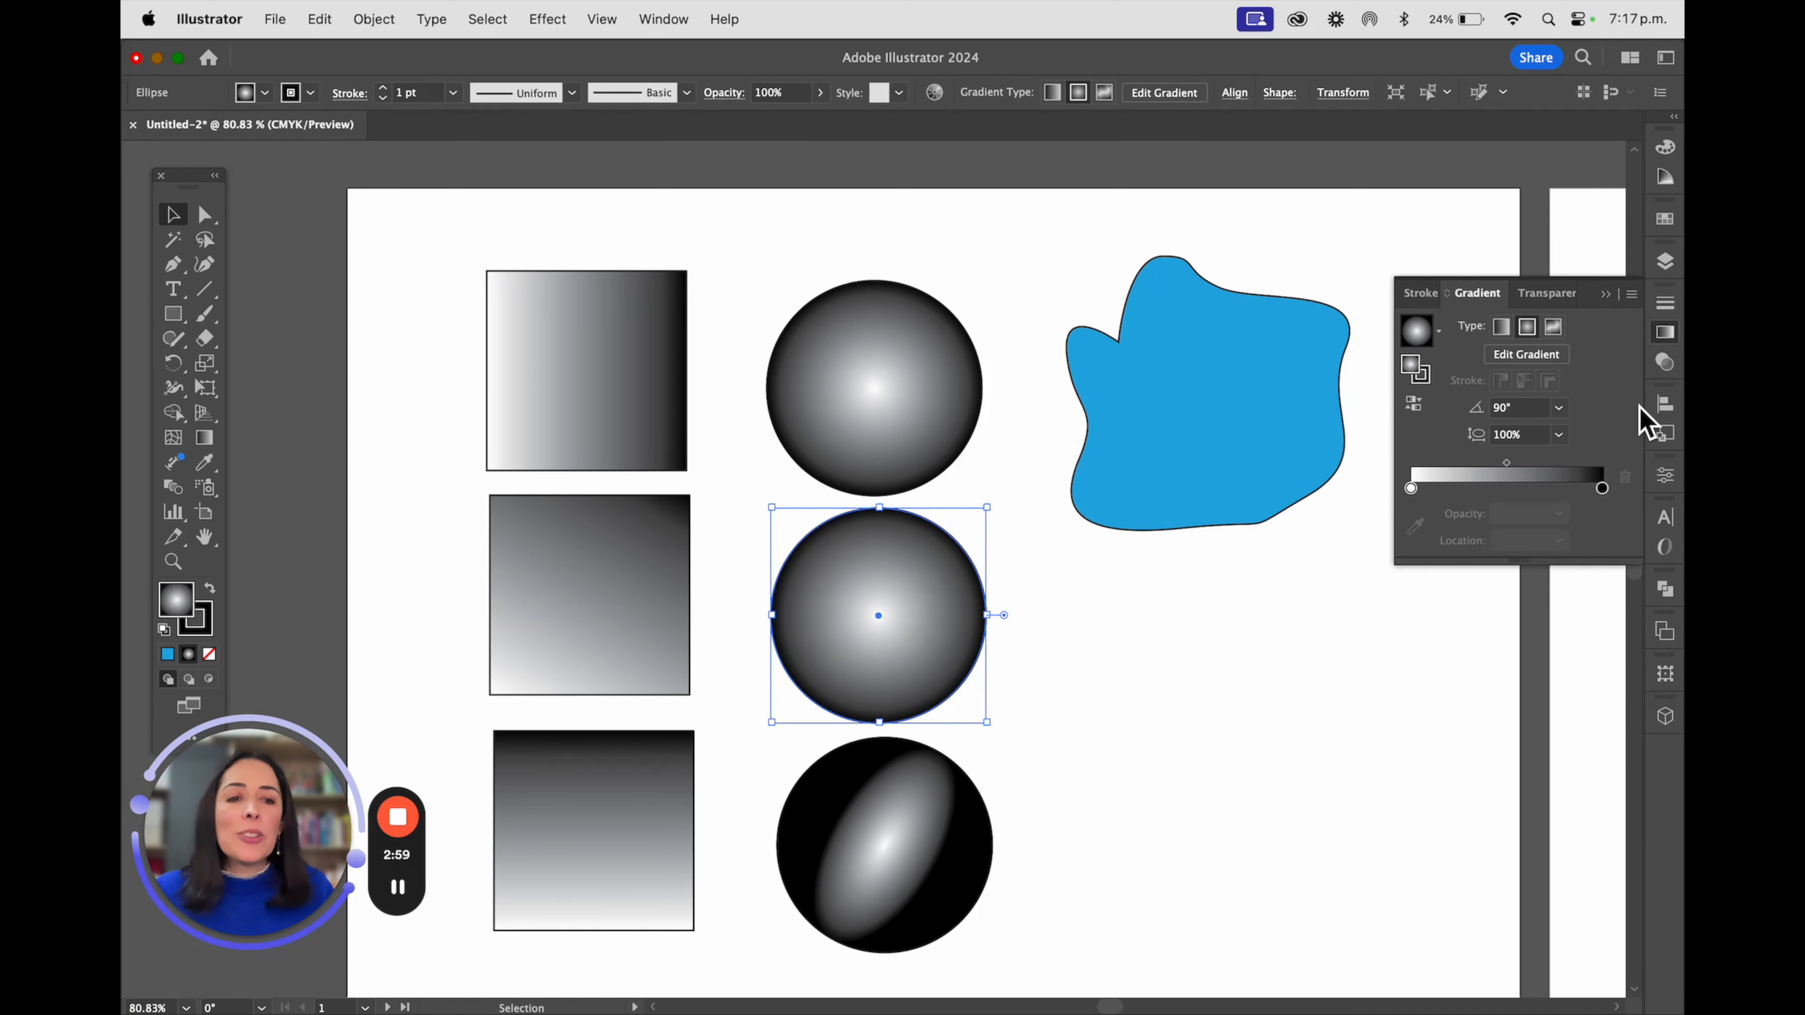
{"action": "left_click", "coordinate": [1559, 407]}
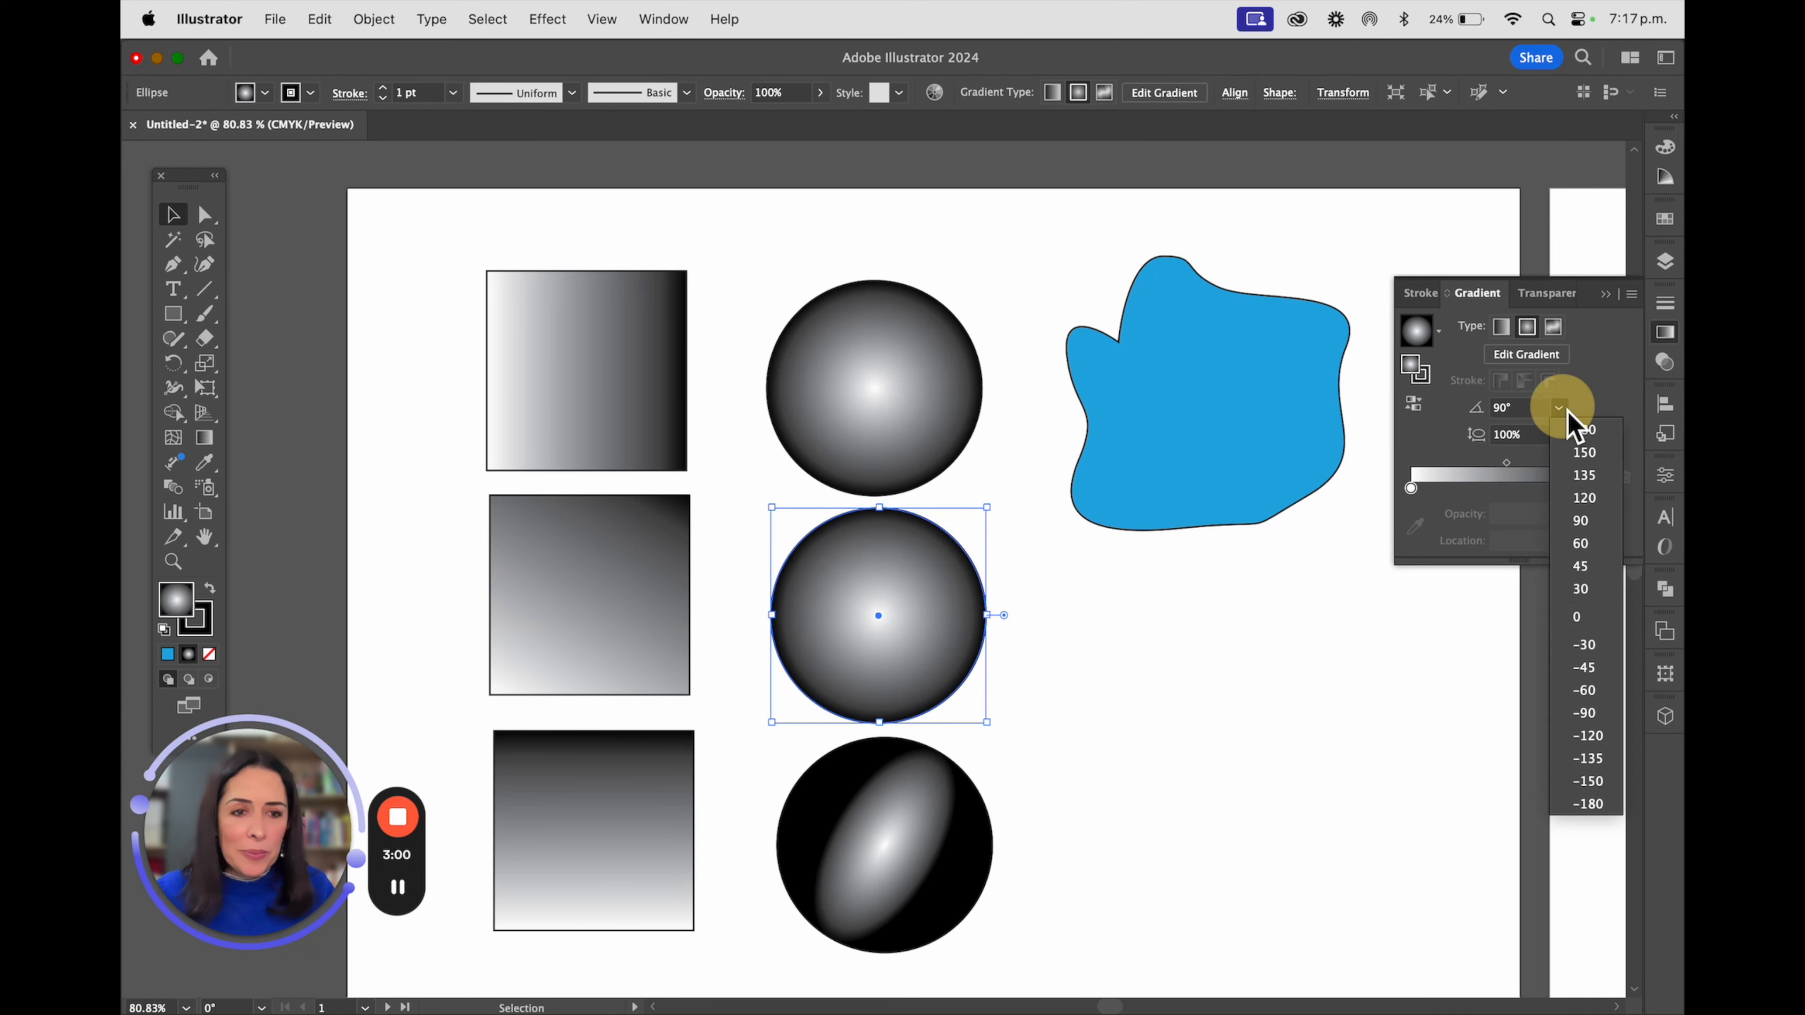
{"action": "left_click", "coordinate": [1586, 575]}
{"action": "left_click", "coordinate": [1559, 408]}
{"action": "left_click", "coordinate": [1559, 407]}
{"action": "left_click", "coordinate": [1559, 435]}
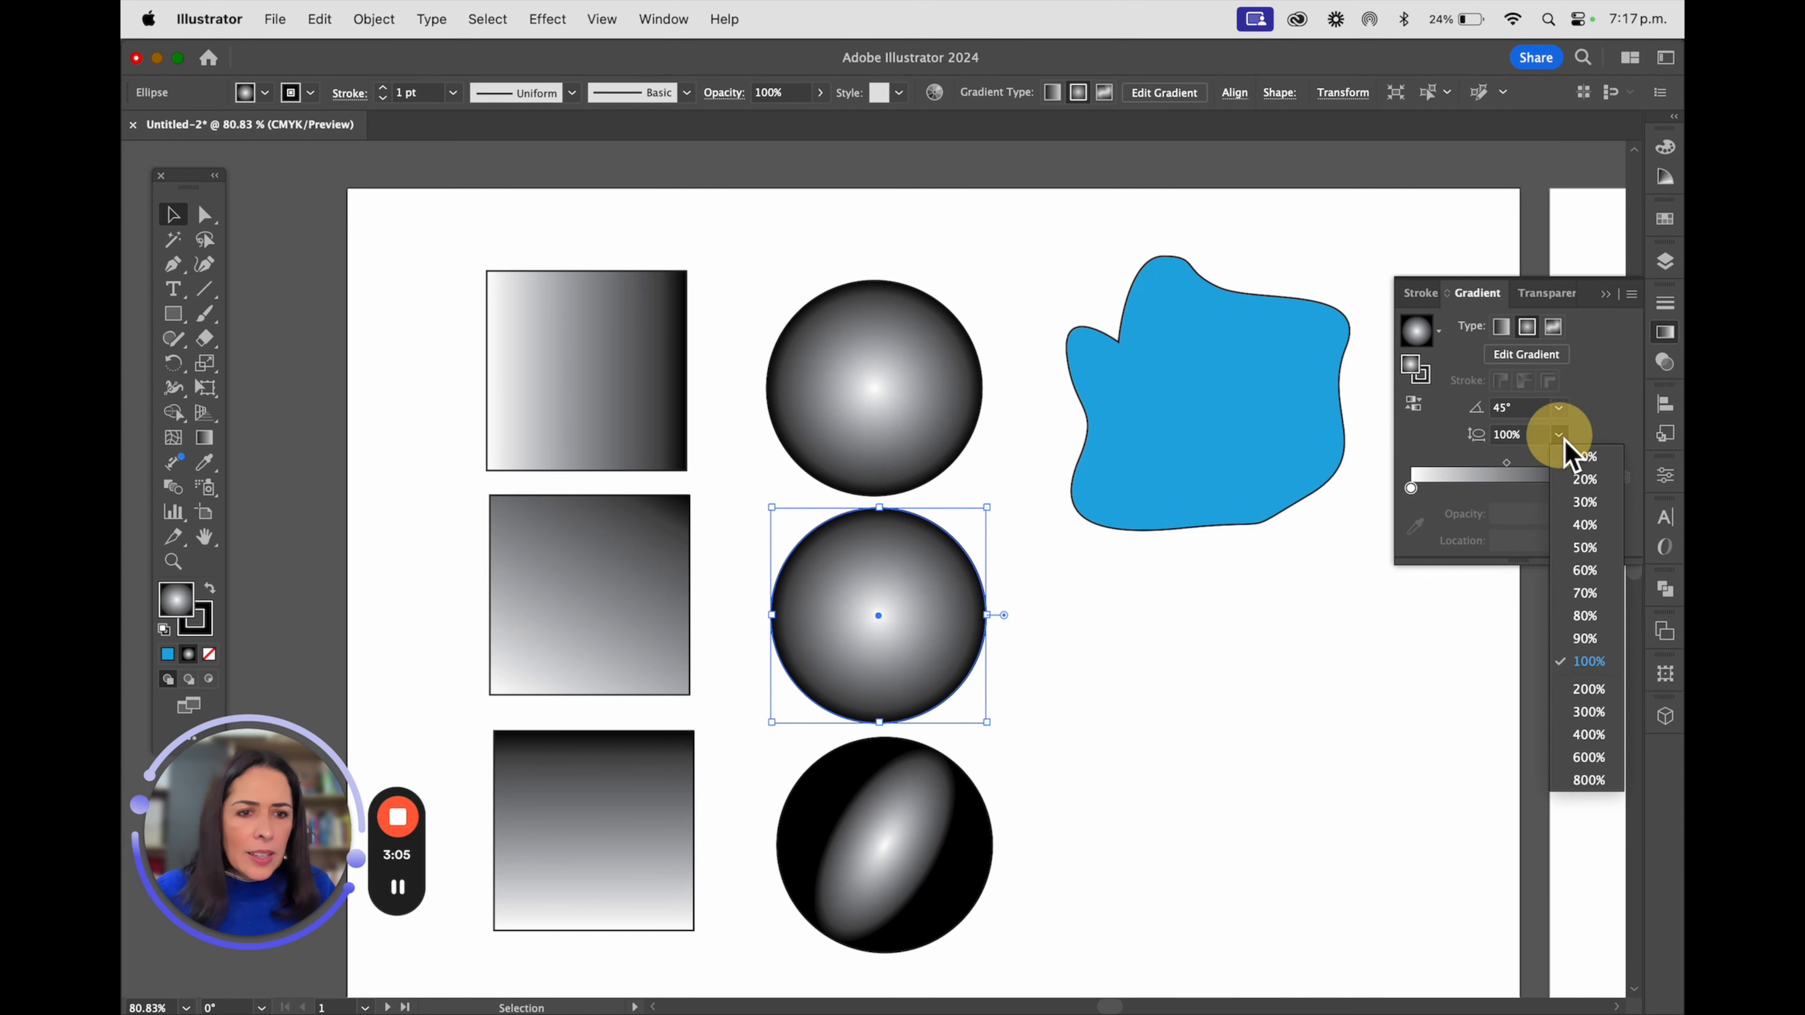
{"action": "left_click", "coordinate": [1596, 549]}
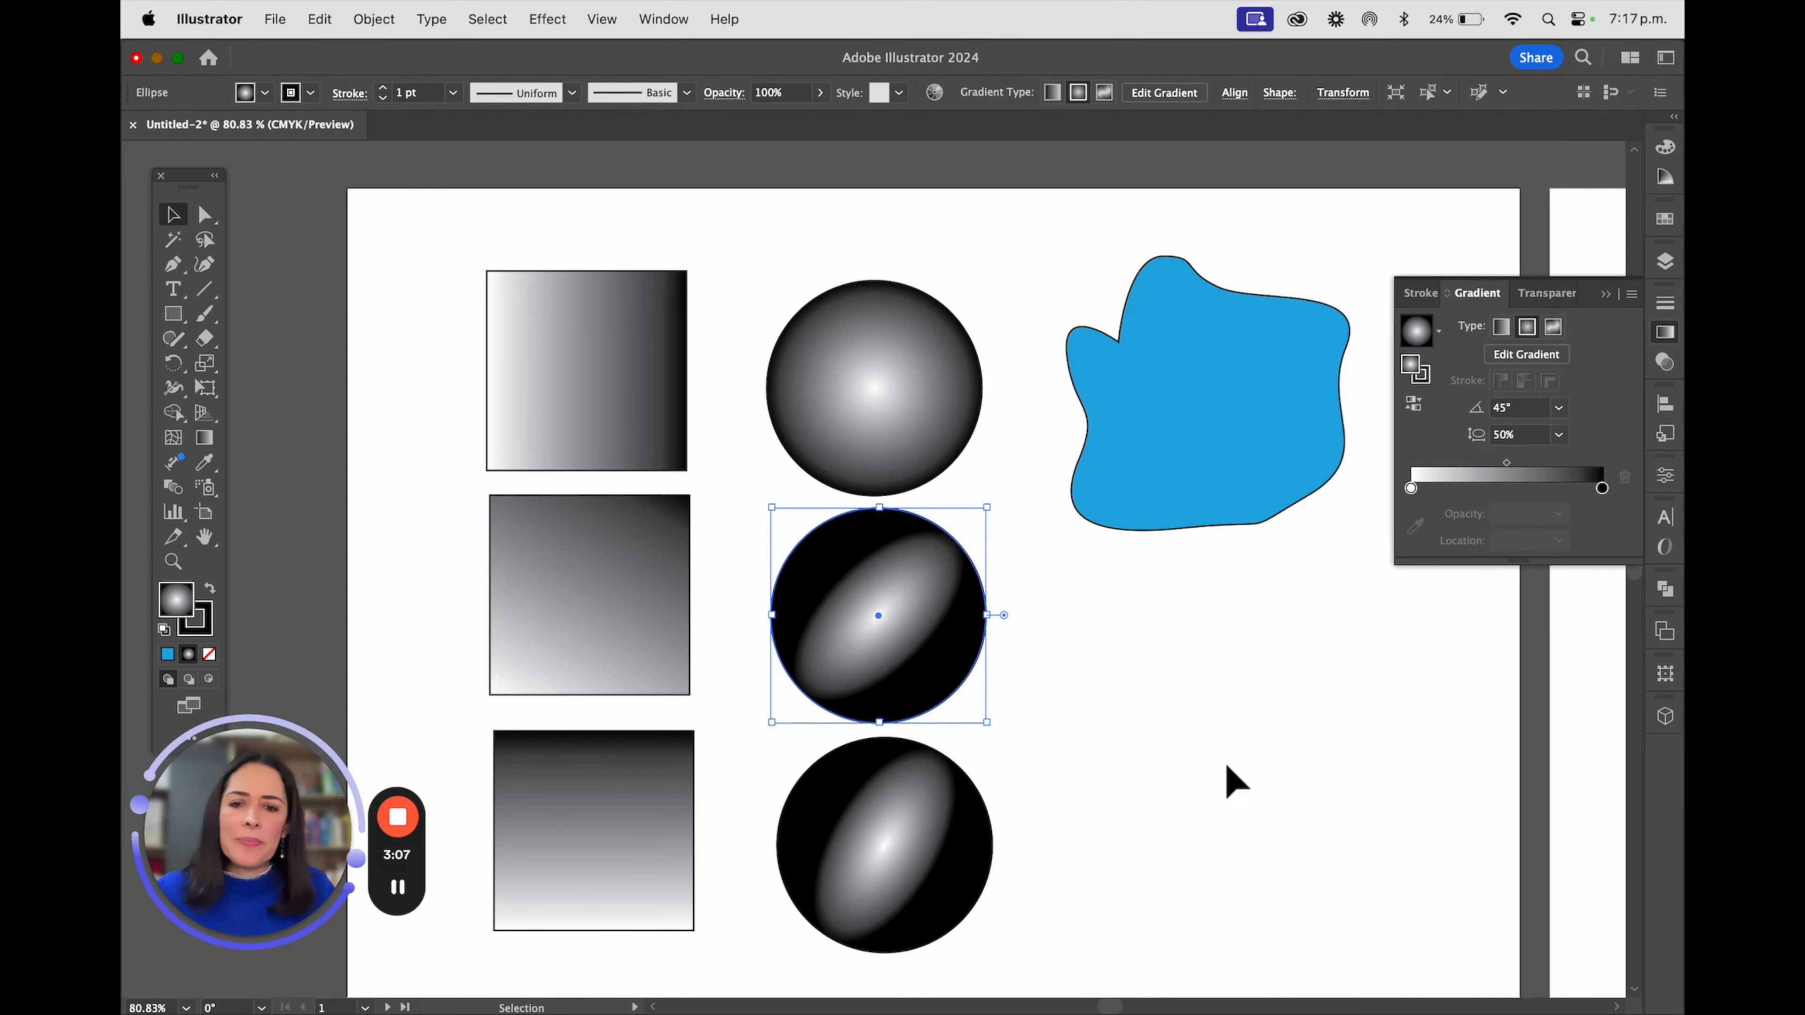
Set the aspect ratio of the middle circle's radial gradient to 200% and deselect the circle
{"action": "left_click", "coordinate": [1559, 434]}
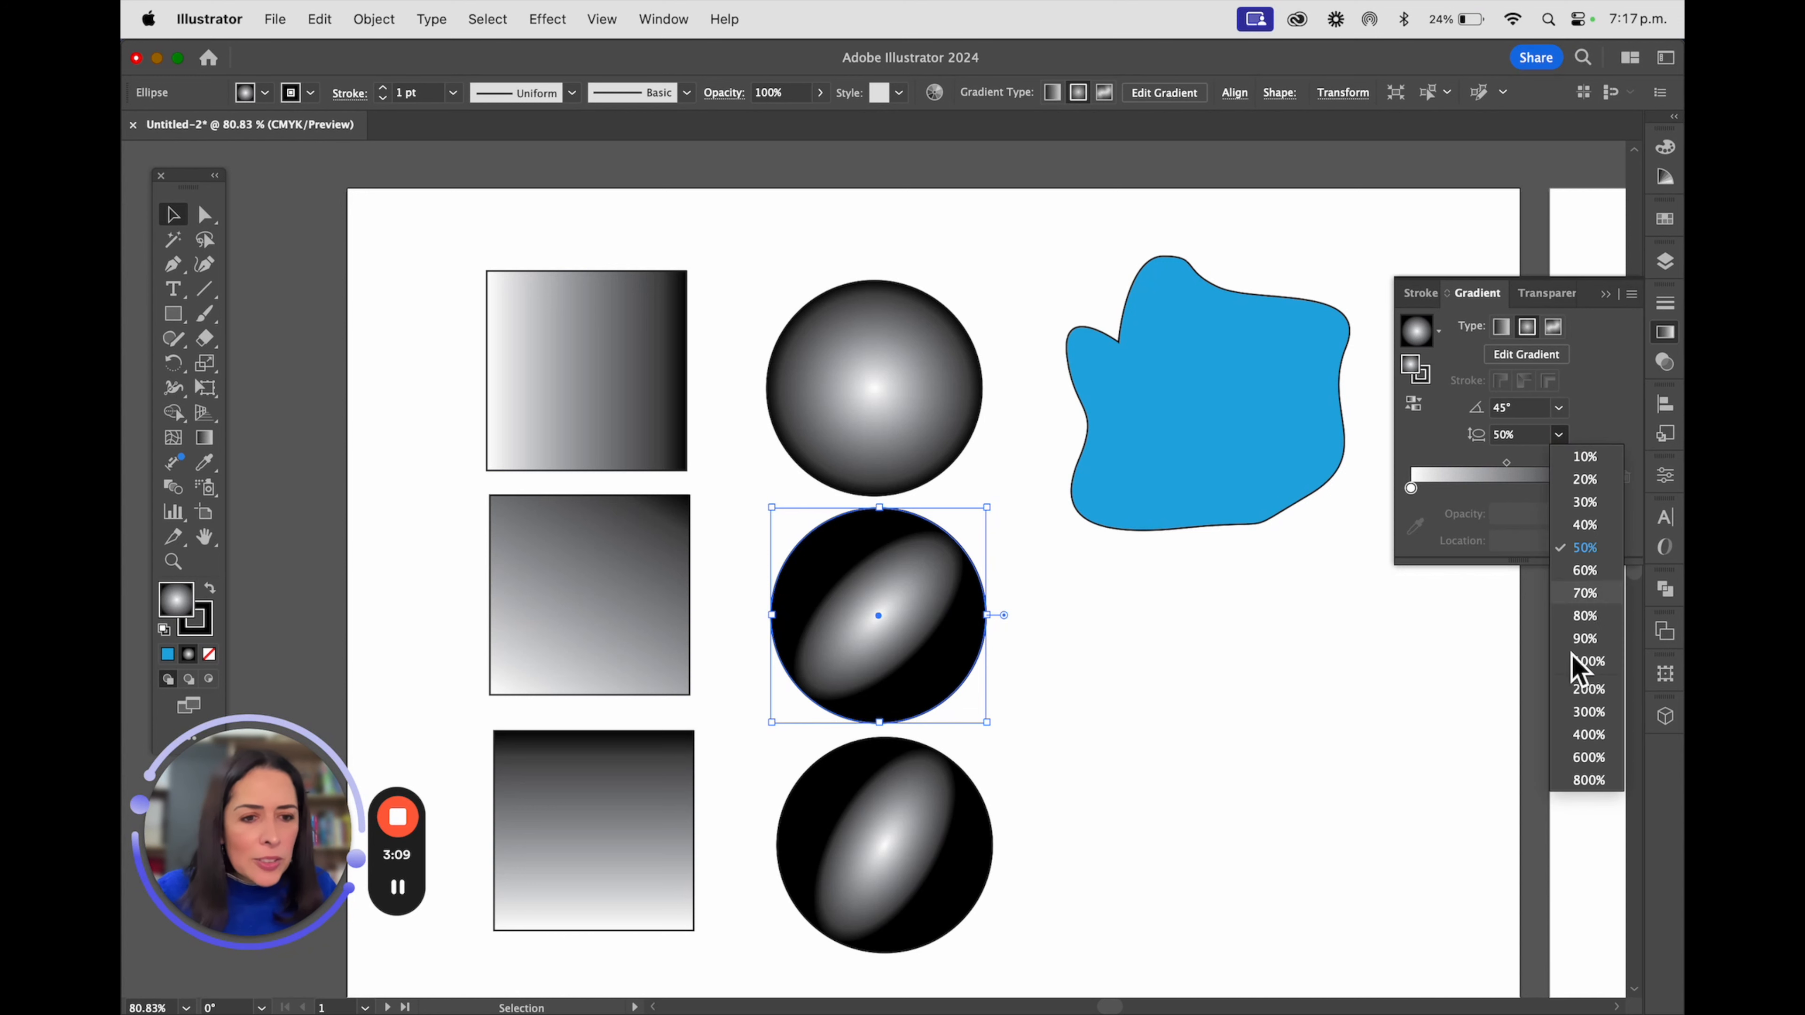
{"action": "left_click", "coordinate": [1586, 689]}
{"action": "left_click", "coordinate": [1266, 777]}
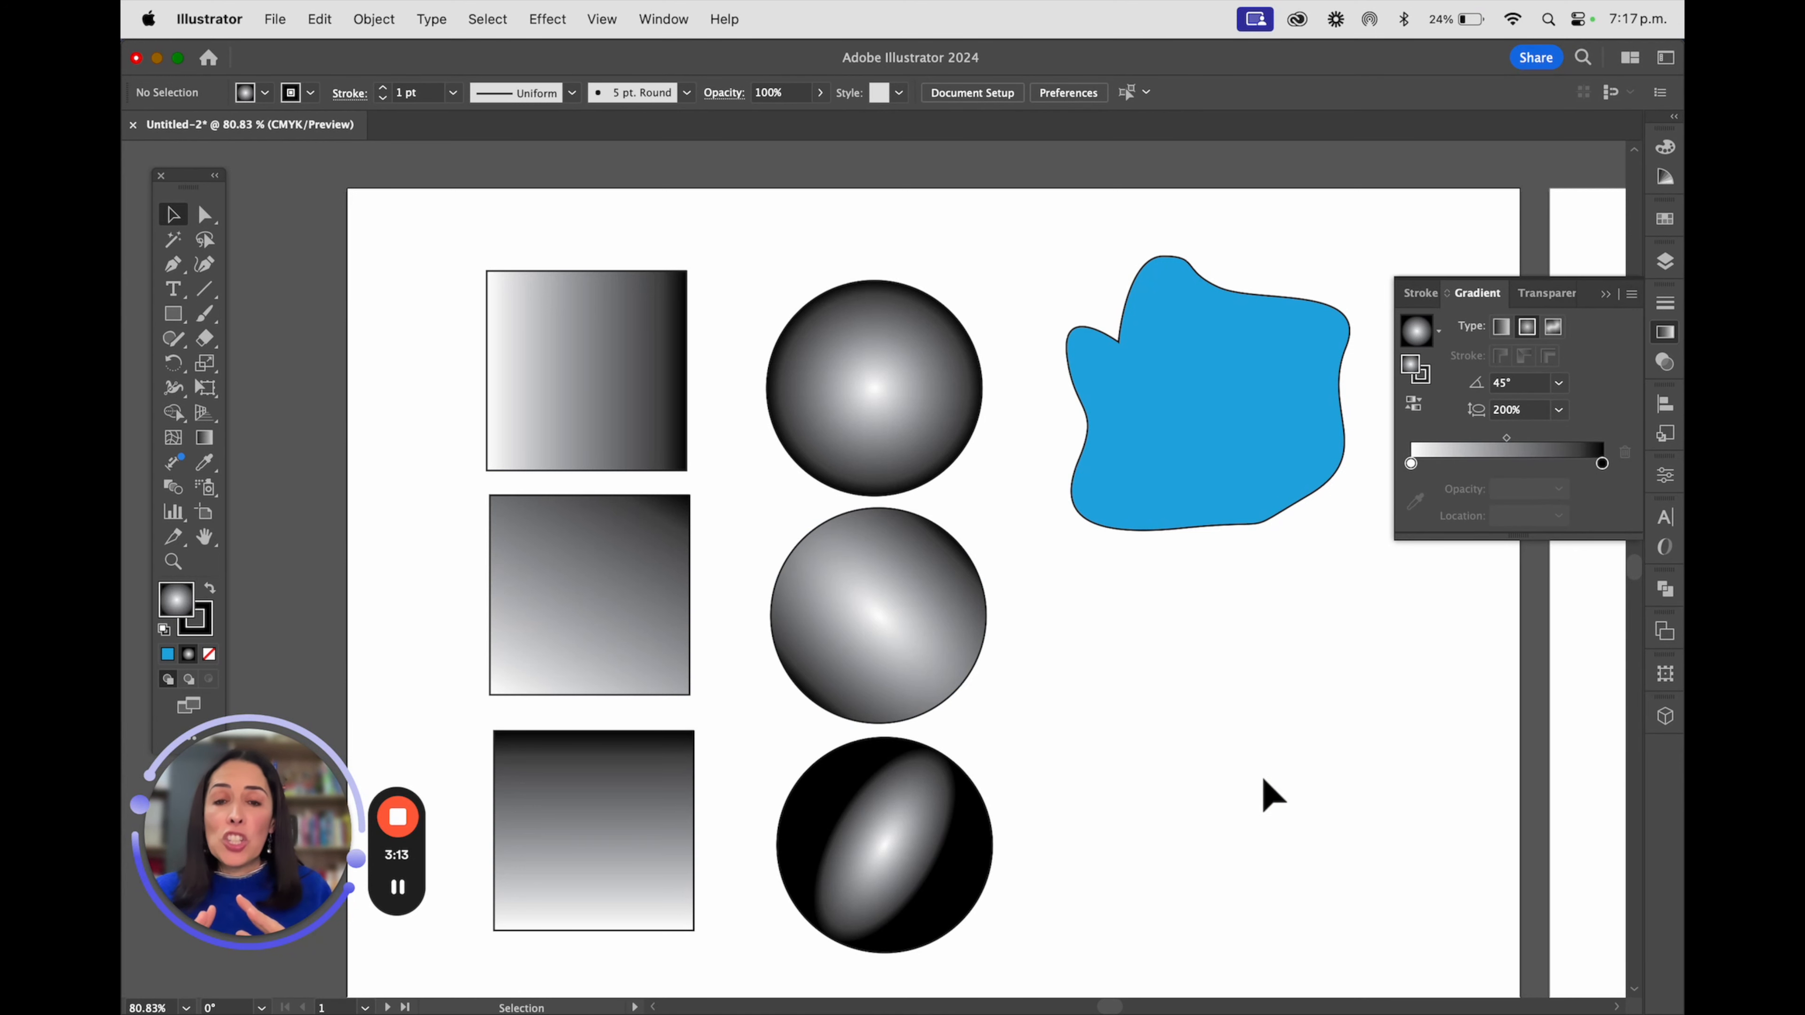
Recolour the top square's linear gradient with swatches, using yellow for the start stop and green for the end stop
{"action": "left_click", "coordinate": [567, 305]}
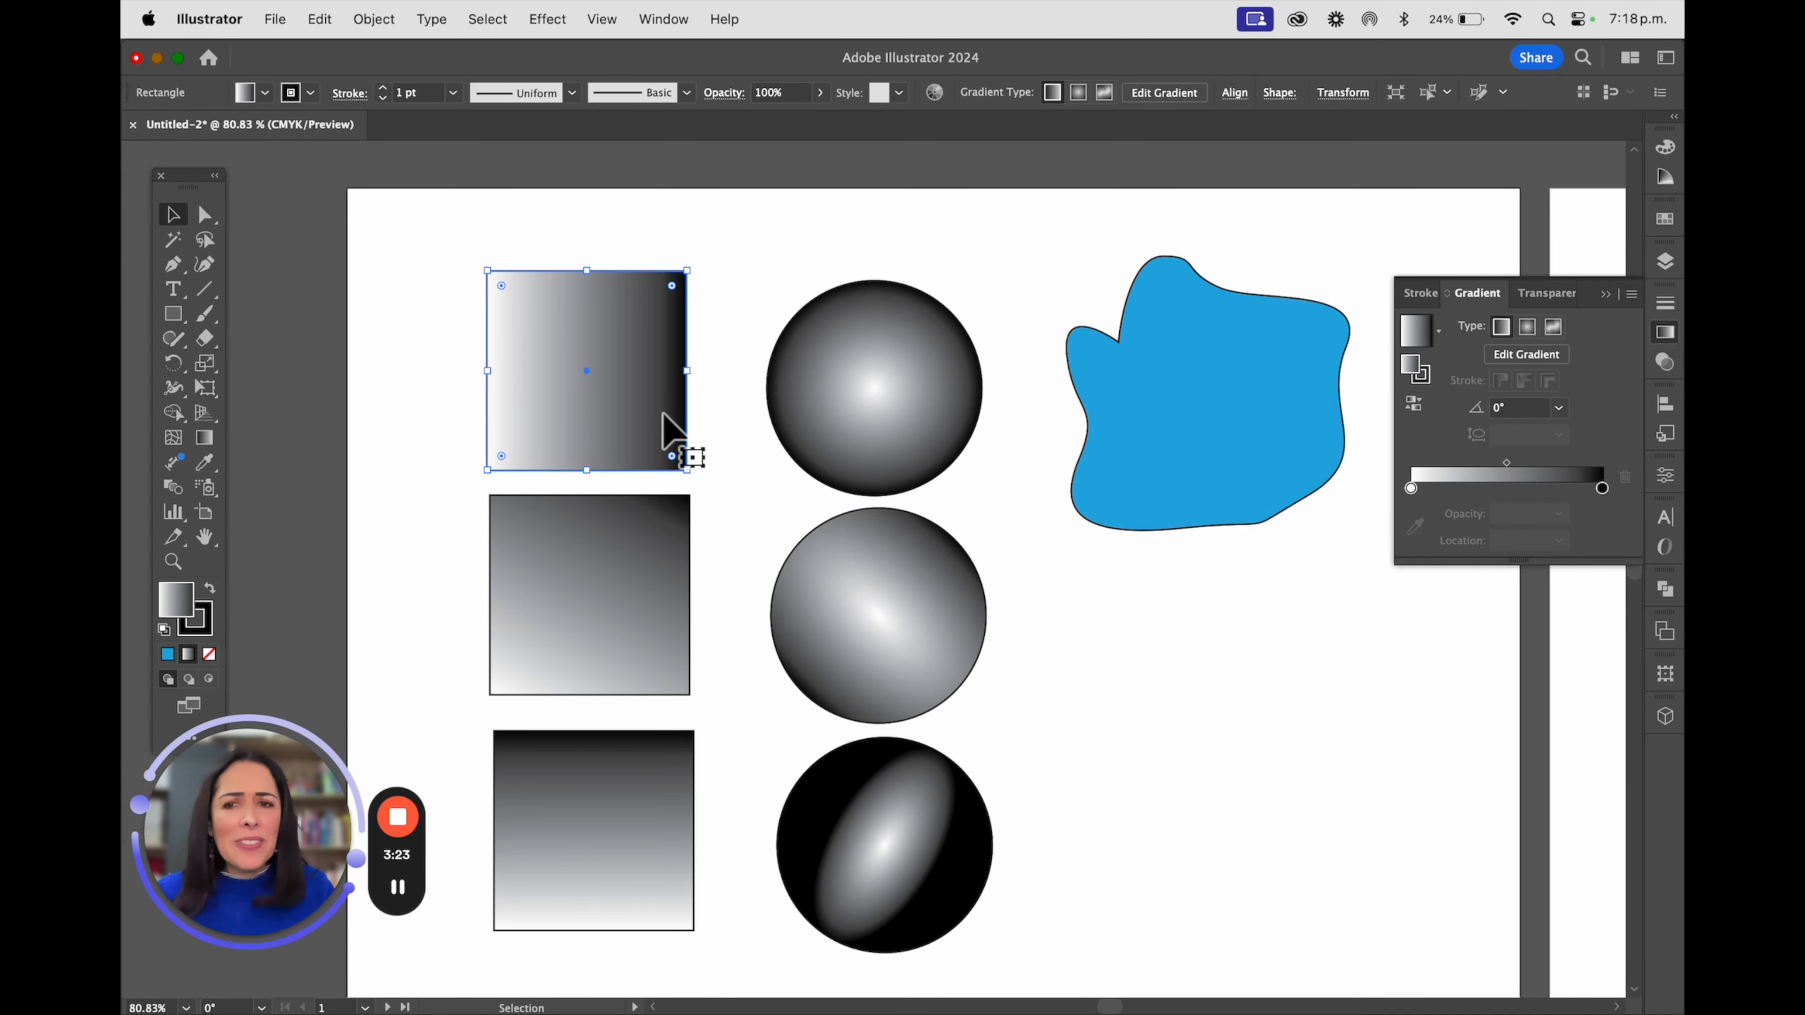
{"action": "left_click", "coordinate": [860, 363]}
{"action": "left_click", "coordinate": [540, 362]}
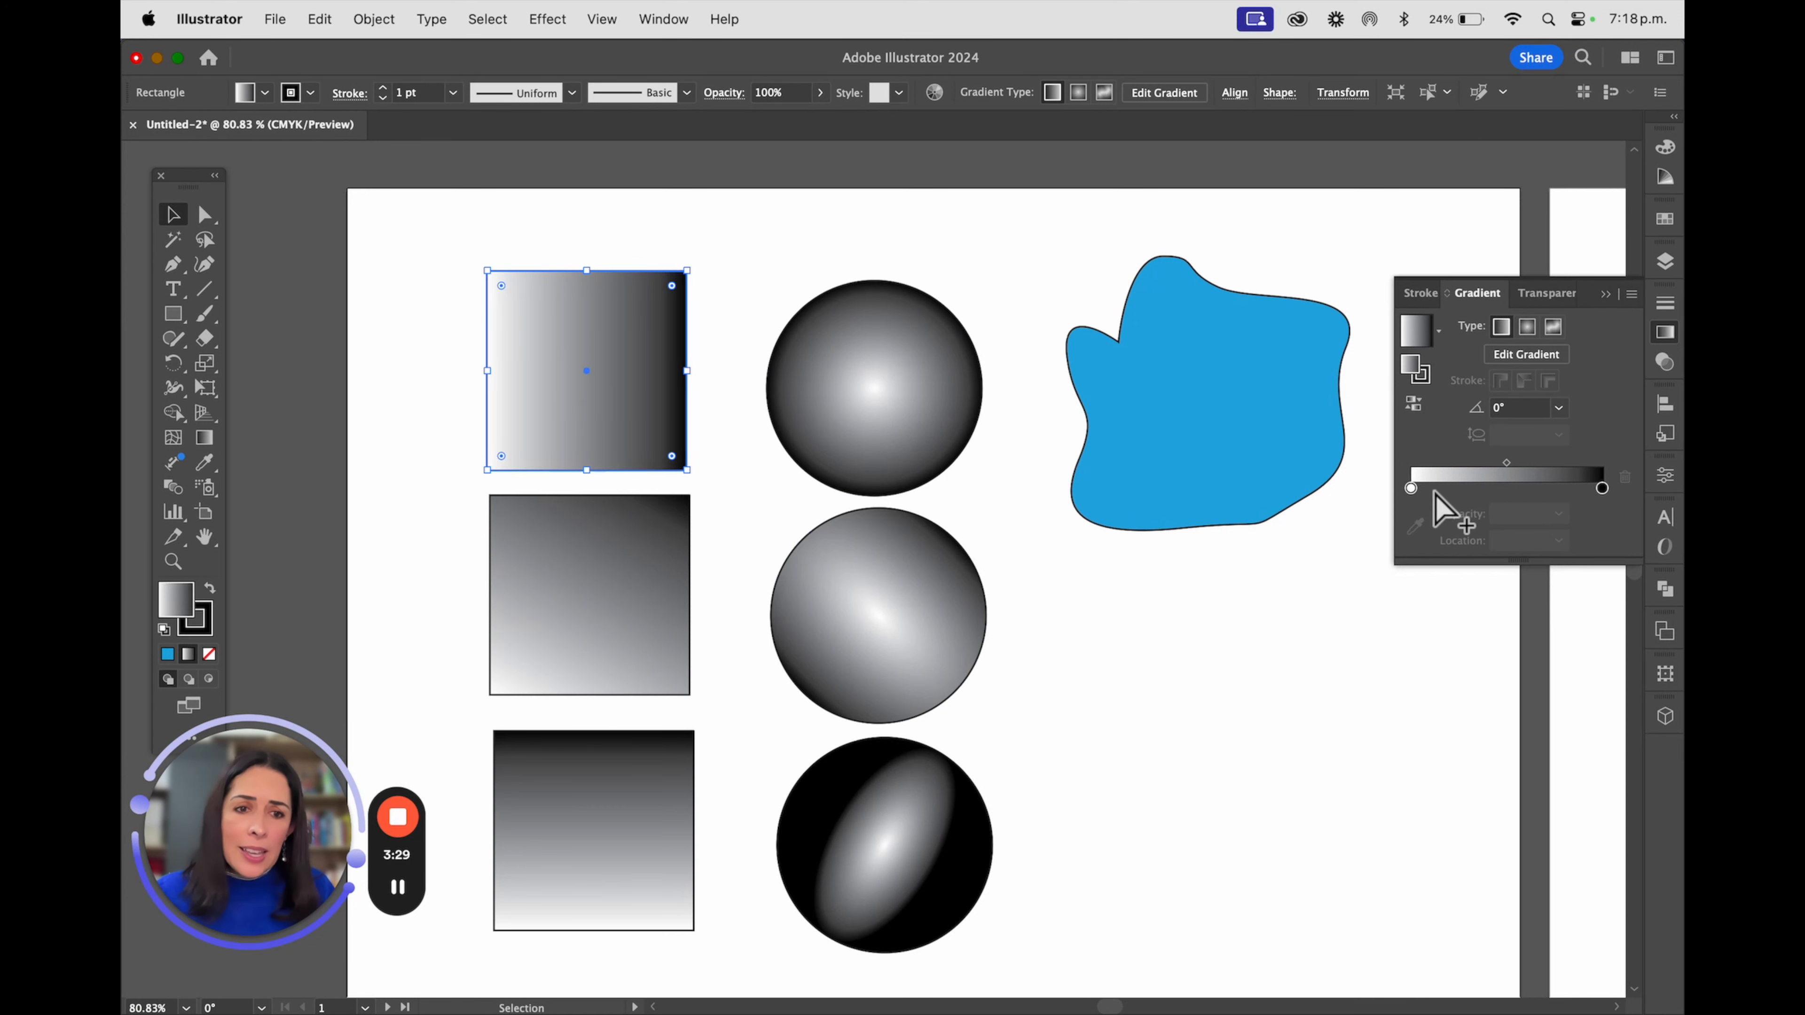
{"action": "double_click", "coordinate": [1603, 489]}
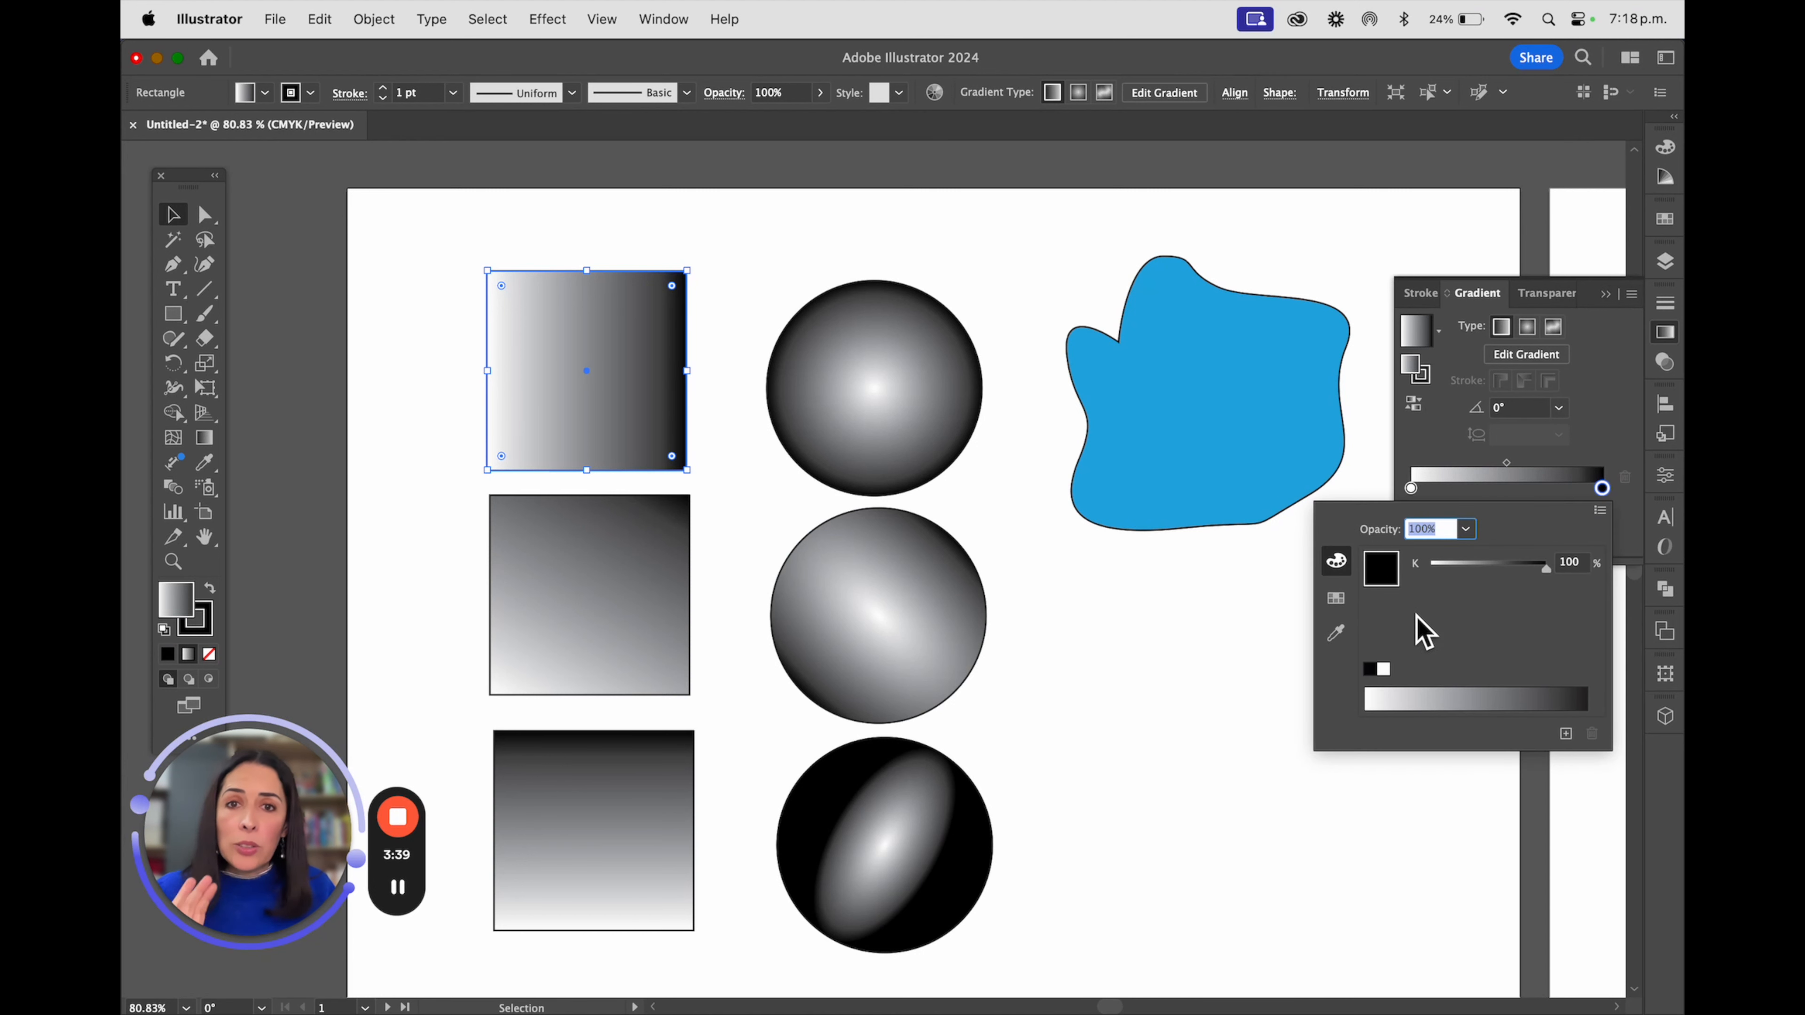
{"action": "left_click", "coordinate": [1335, 603]}
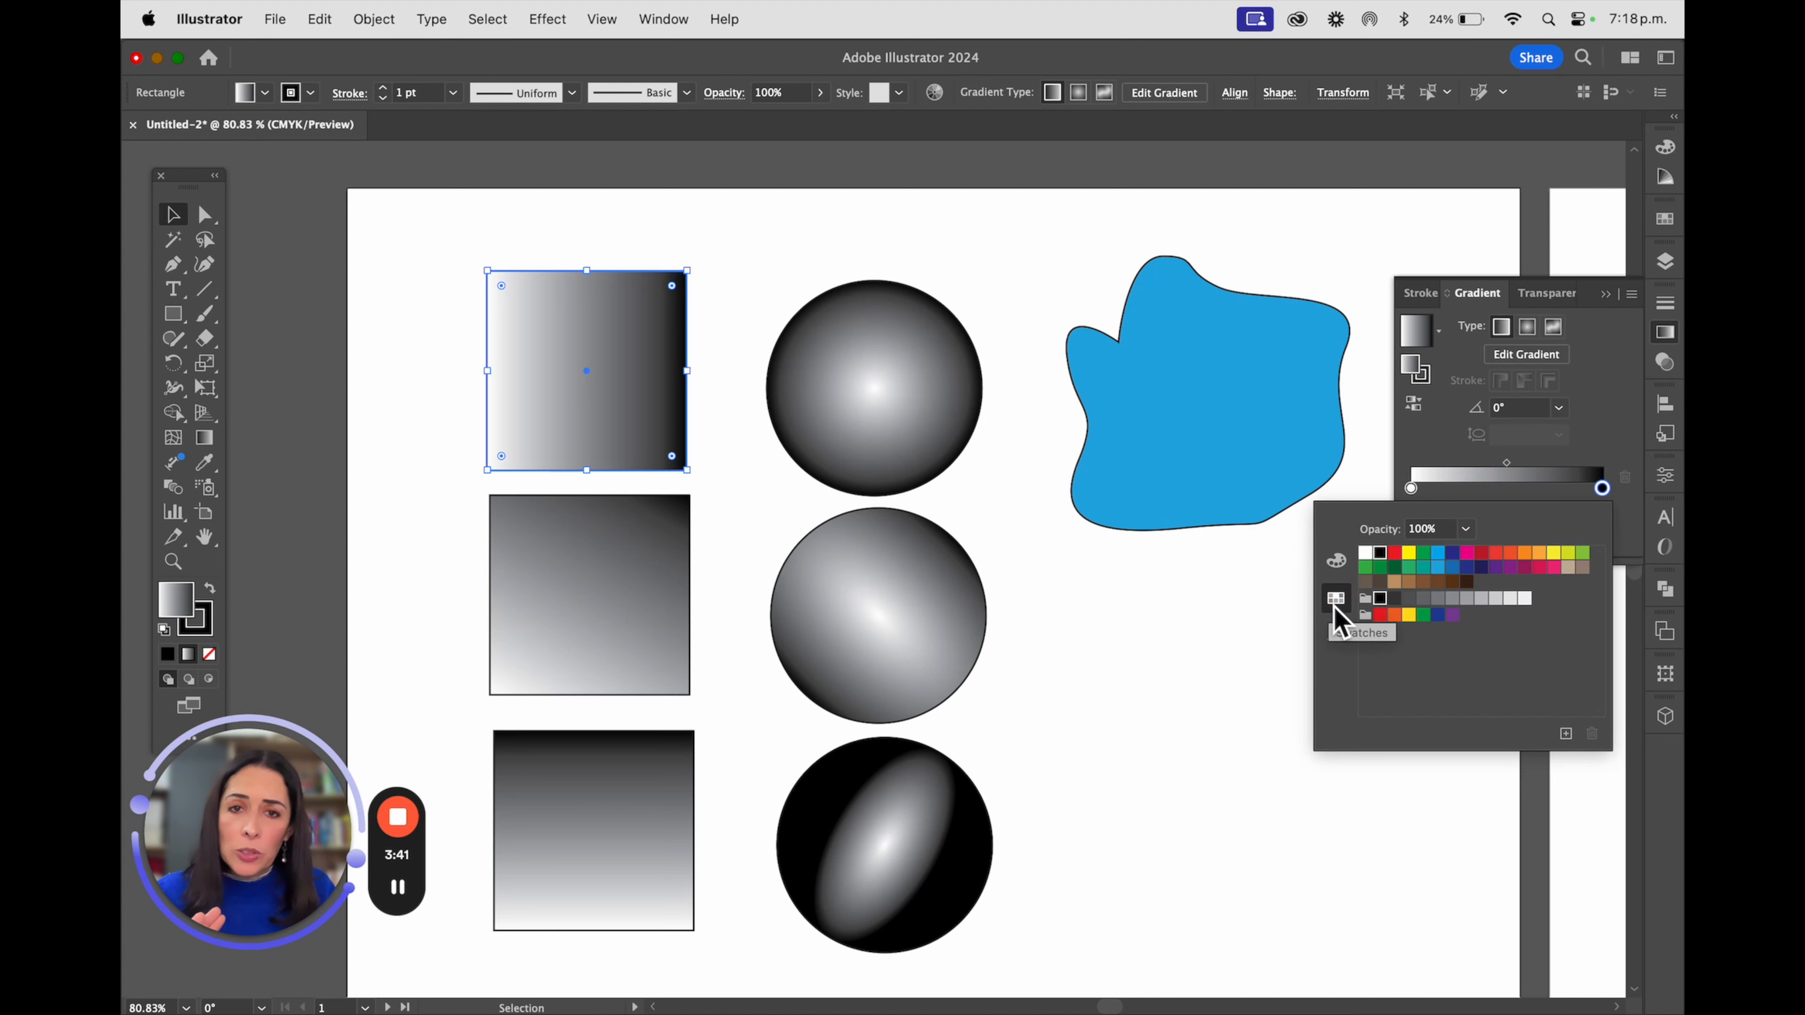
{"action": "left_click", "coordinate": [1372, 567]}
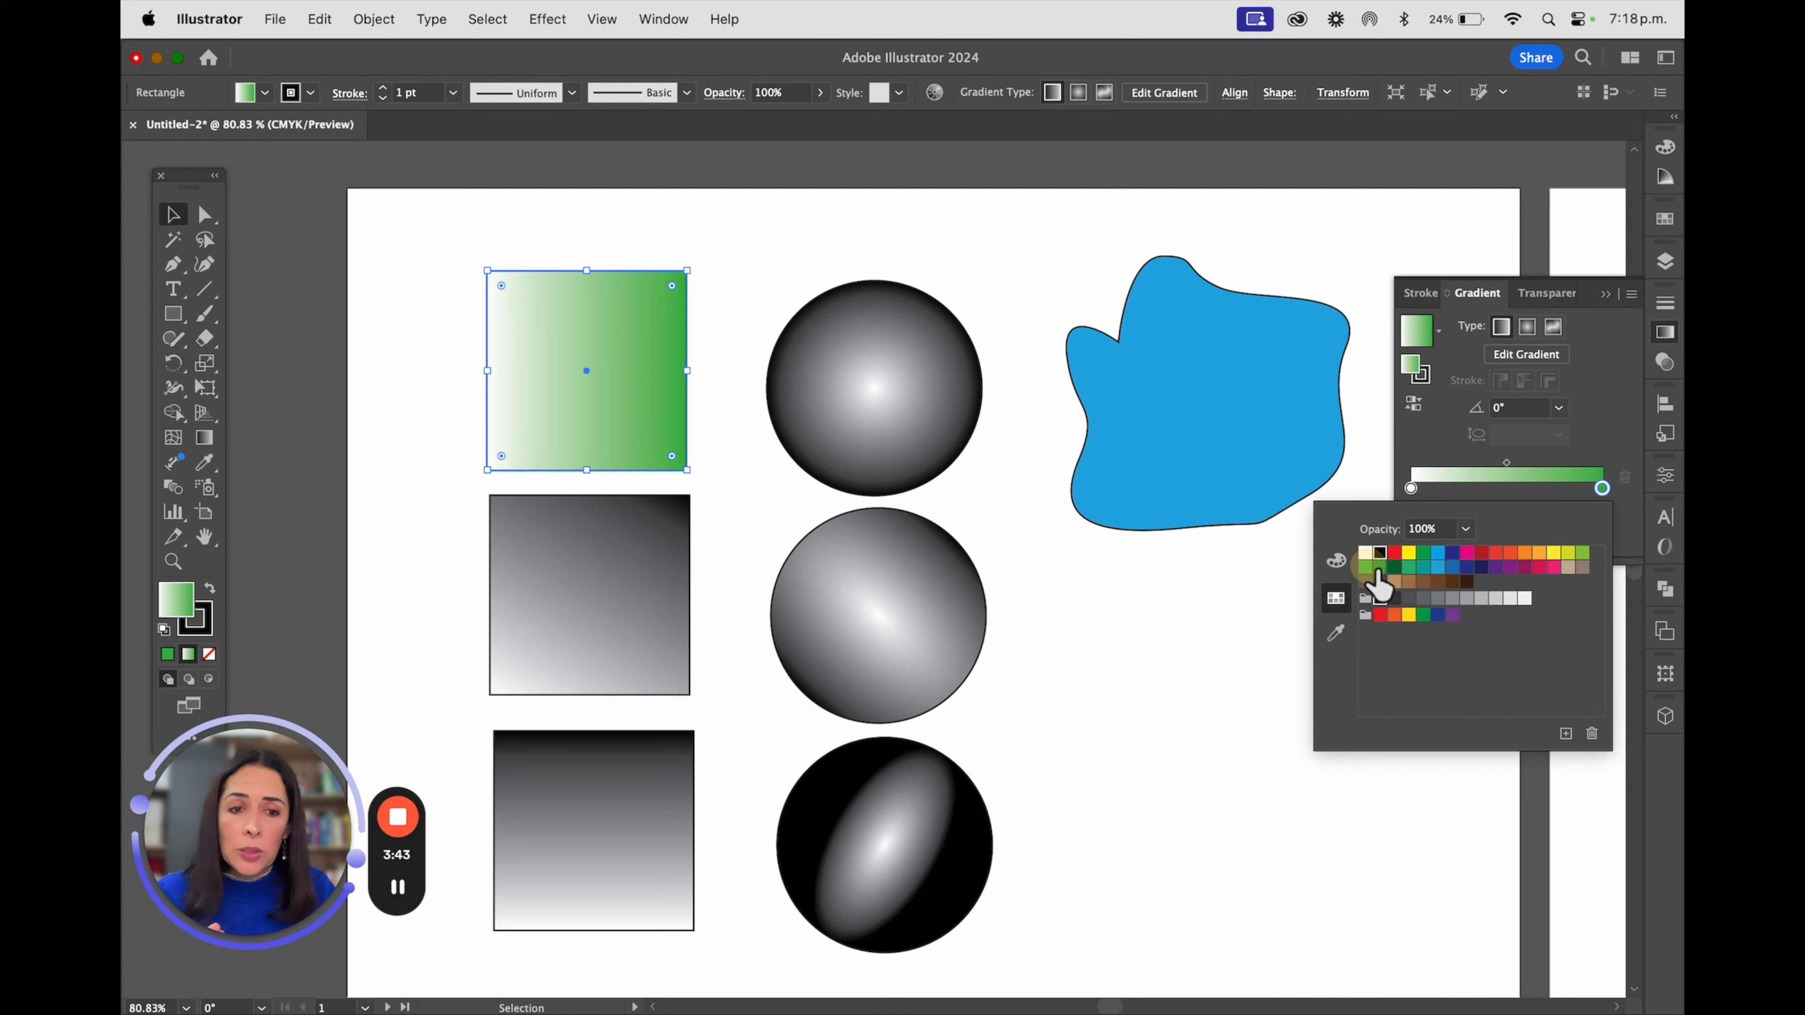
{"action": "left_click", "coordinate": [1411, 490]}
{"action": "double_click", "coordinate": [1412, 491]}
{"action": "left_click", "coordinate": [1409, 554]}
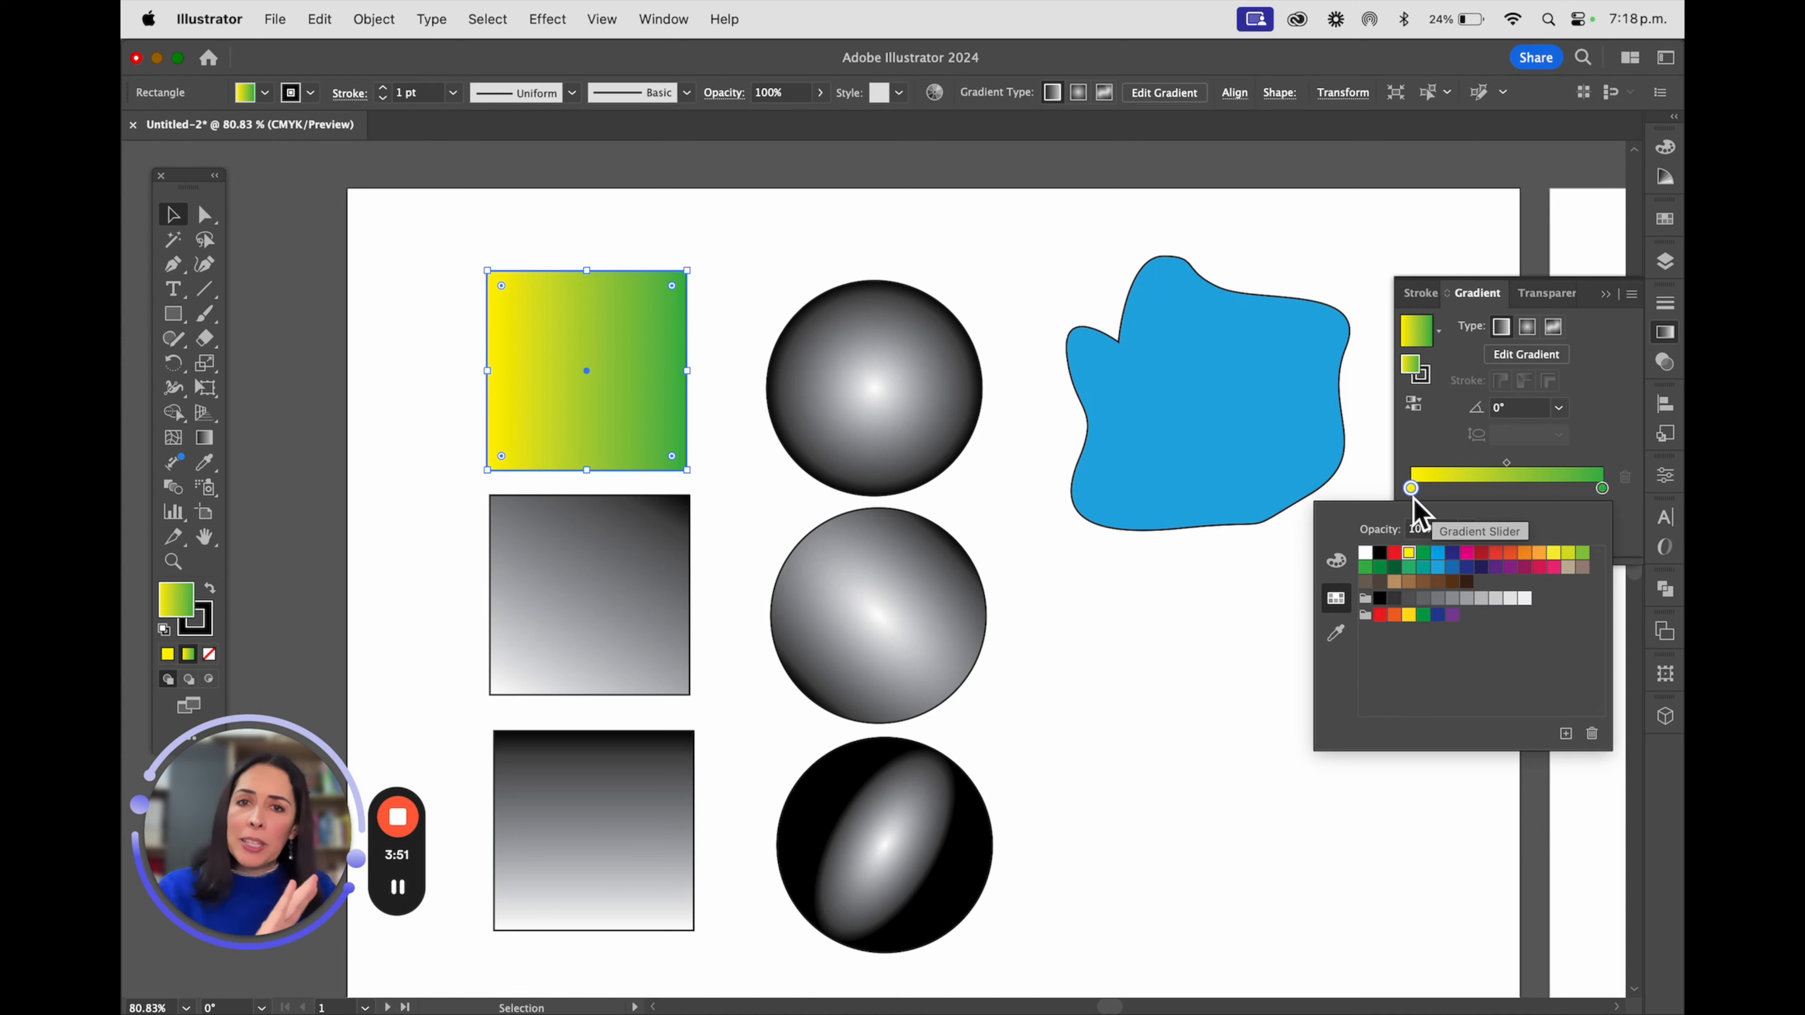
Recolour the top circle's radial gradient with an orange centre stop and a pink outer stop
{"action": "left_click", "coordinate": [897, 369]}
{"action": "left_click", "coordinate": [910, 338]}
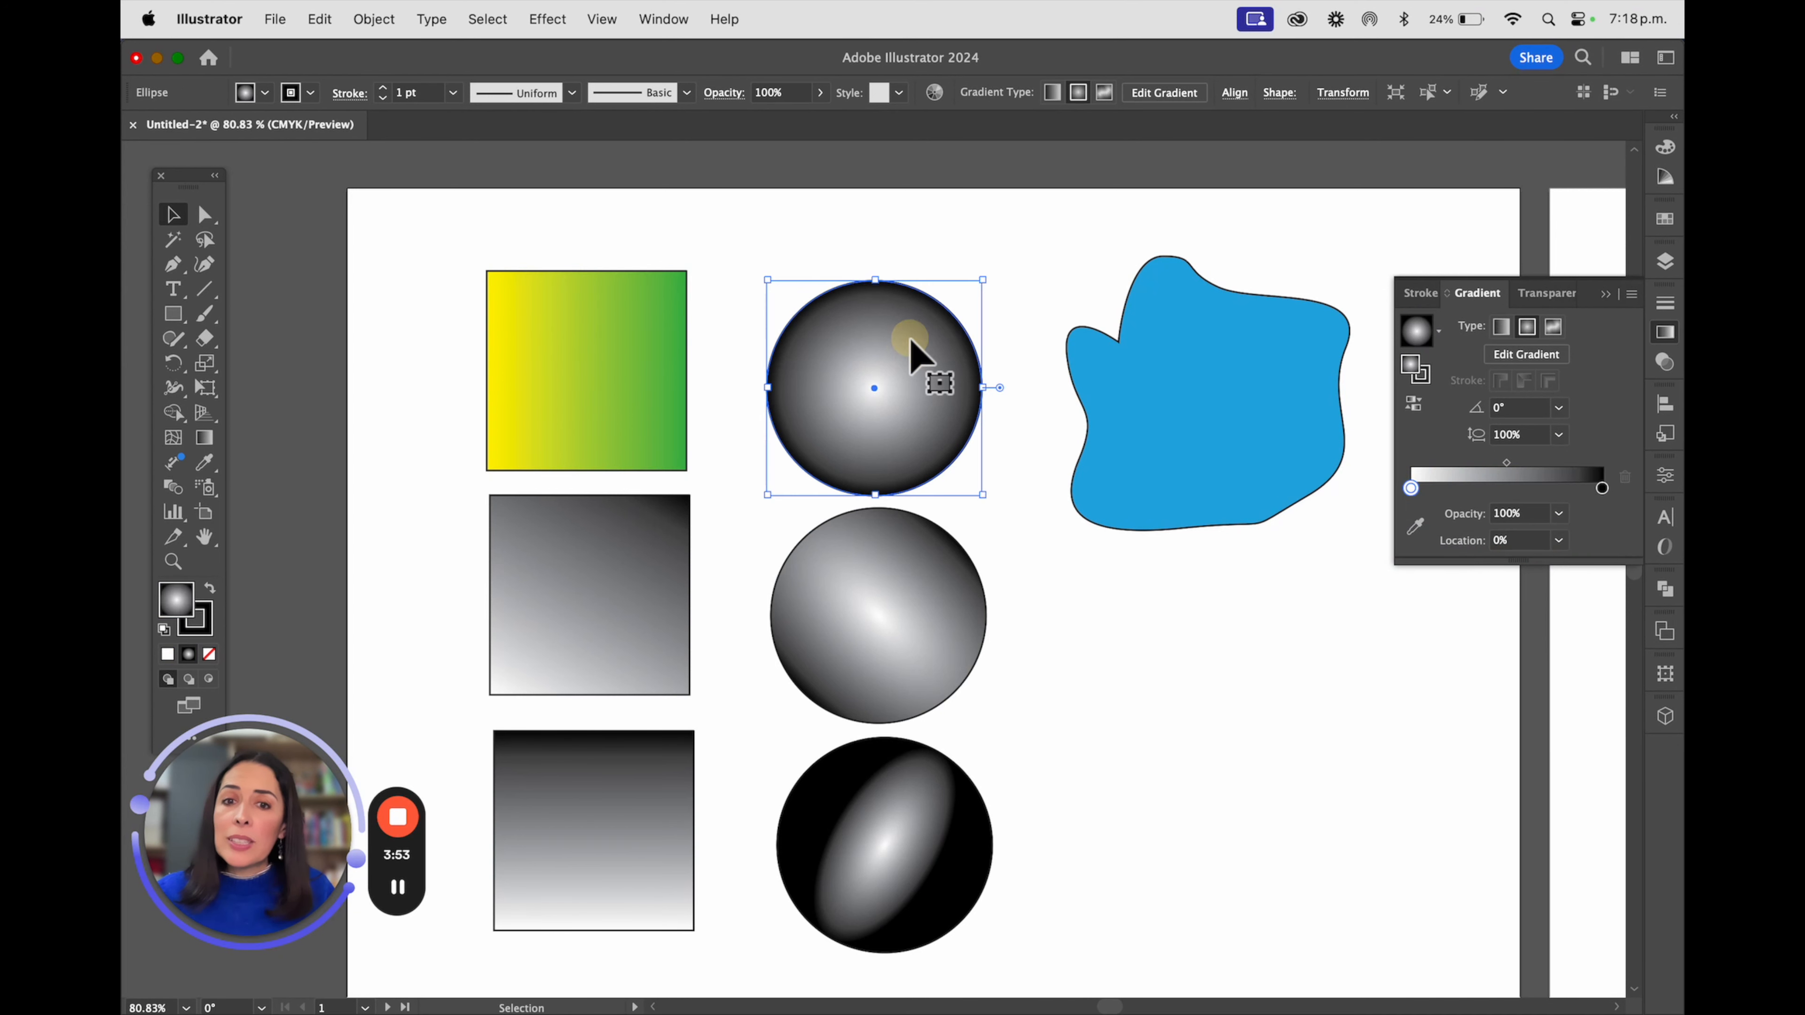
{"action": "double_click", "coordinate": [1602, 487]}
{"action": "left_click", "coordinate": [1553, 567]}
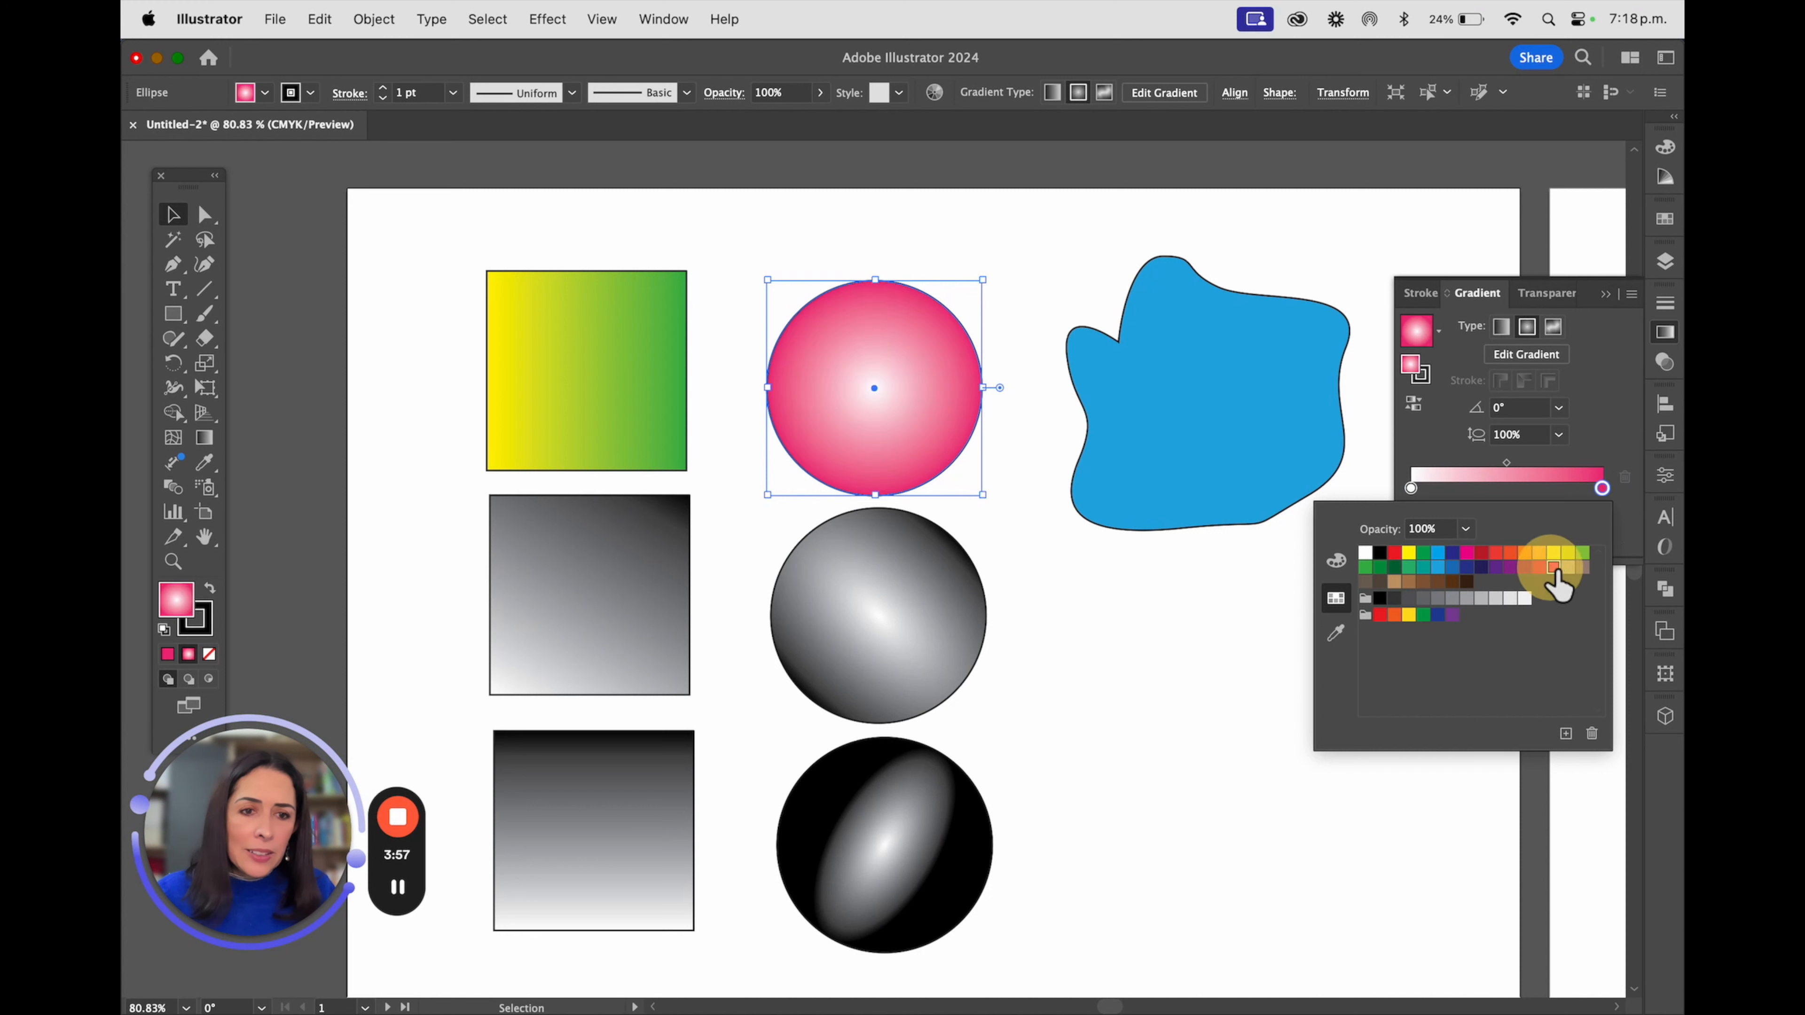
{"action": "left_click", "coordinate": [1411, 489]}
{"action": "double_click", "coordinate": [1411, 489]}
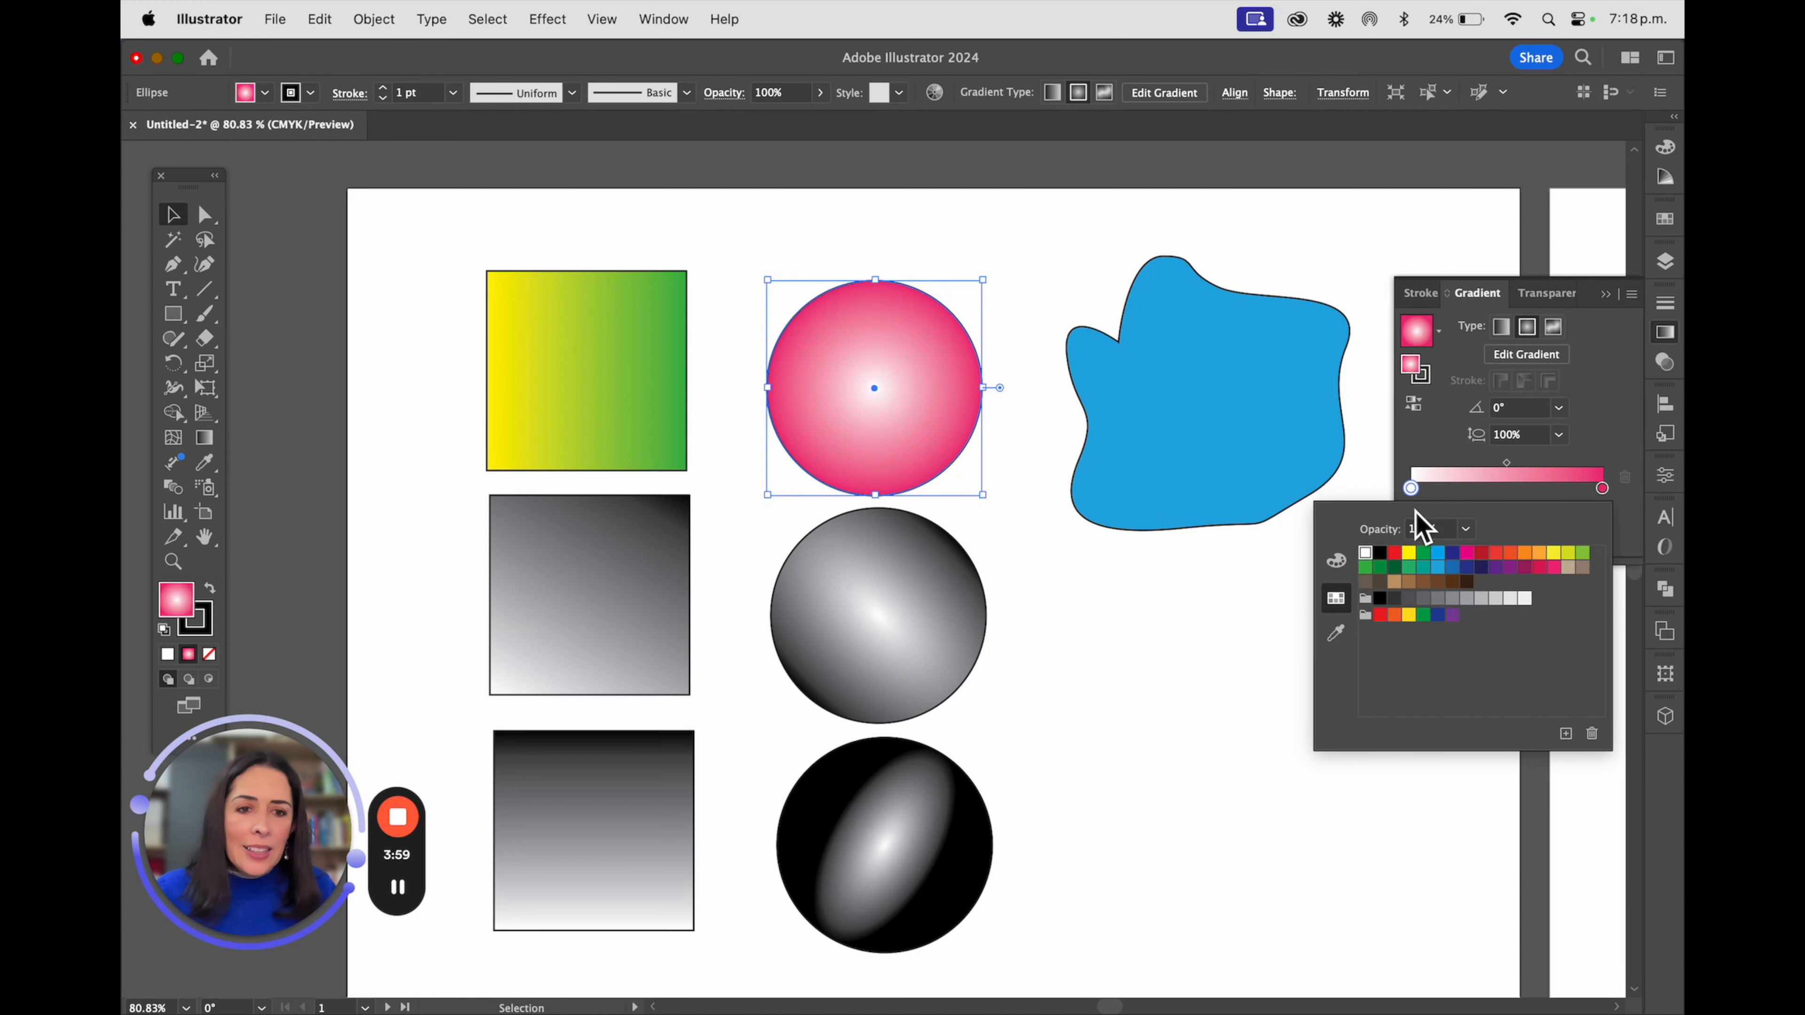
{"action": "left_click", "coordinate": [1438, 555]}
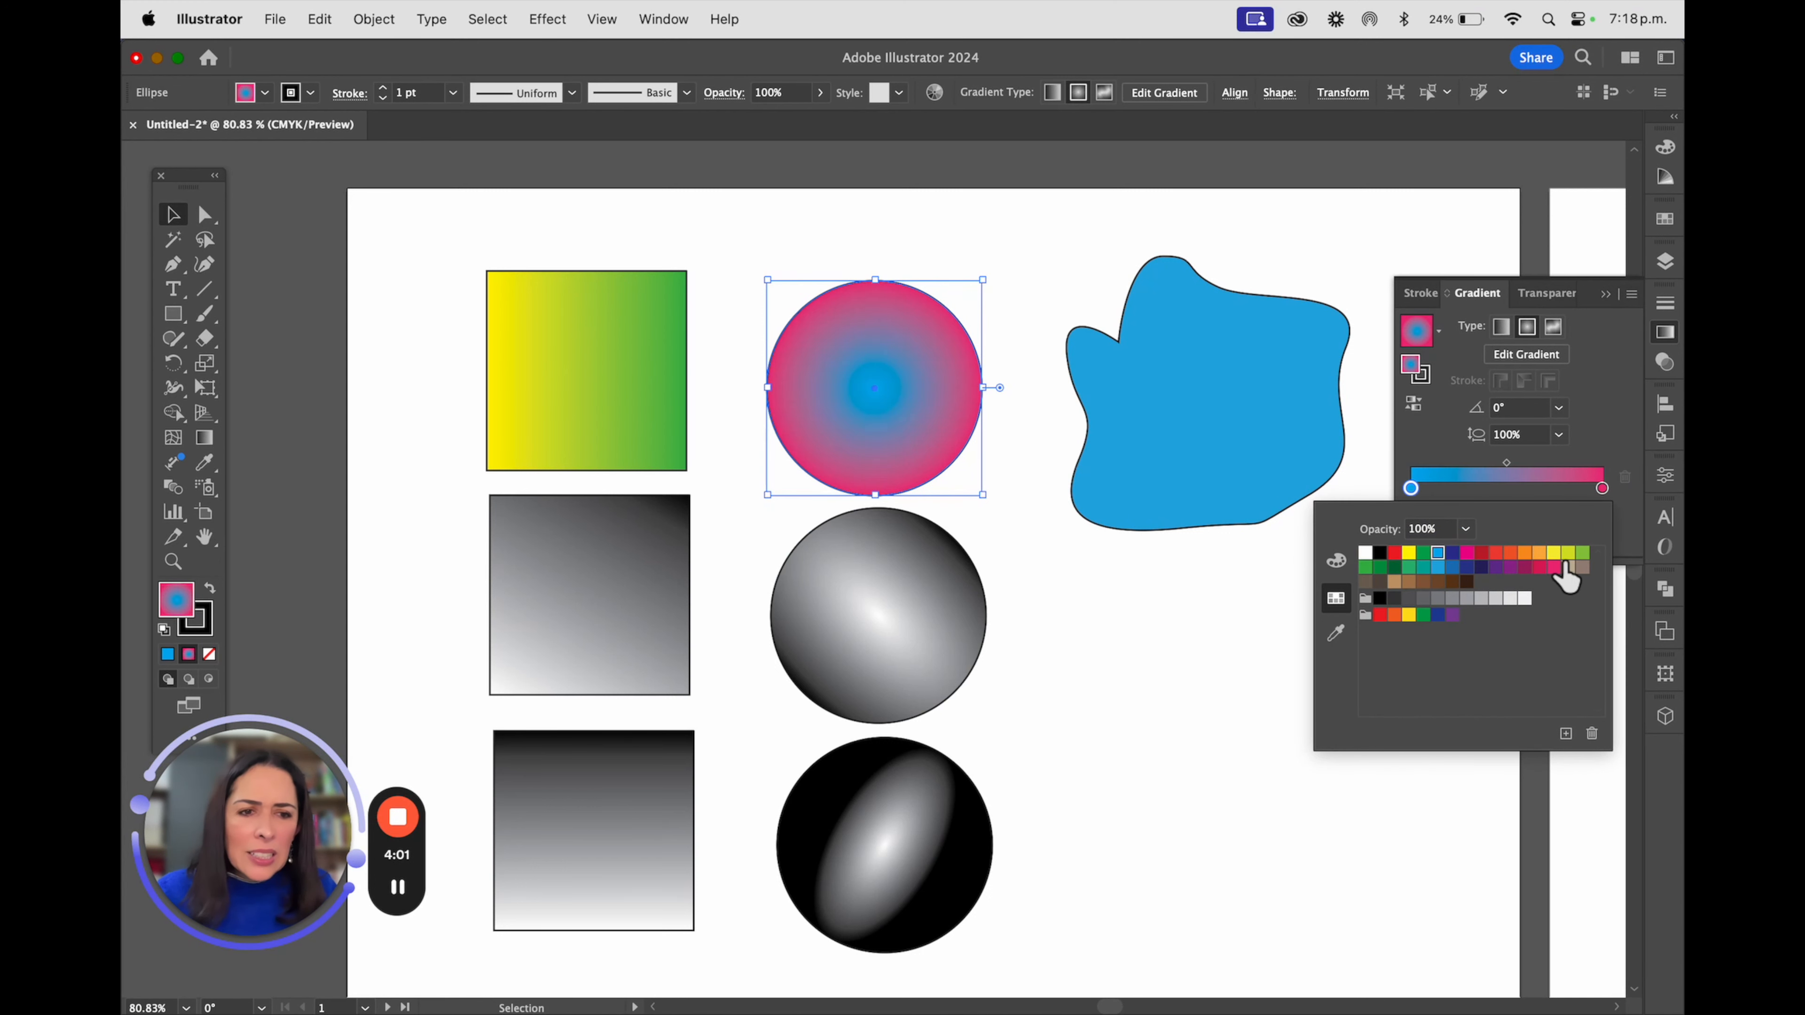
{"action": "left_click", "coordinate": [1539, 554]}
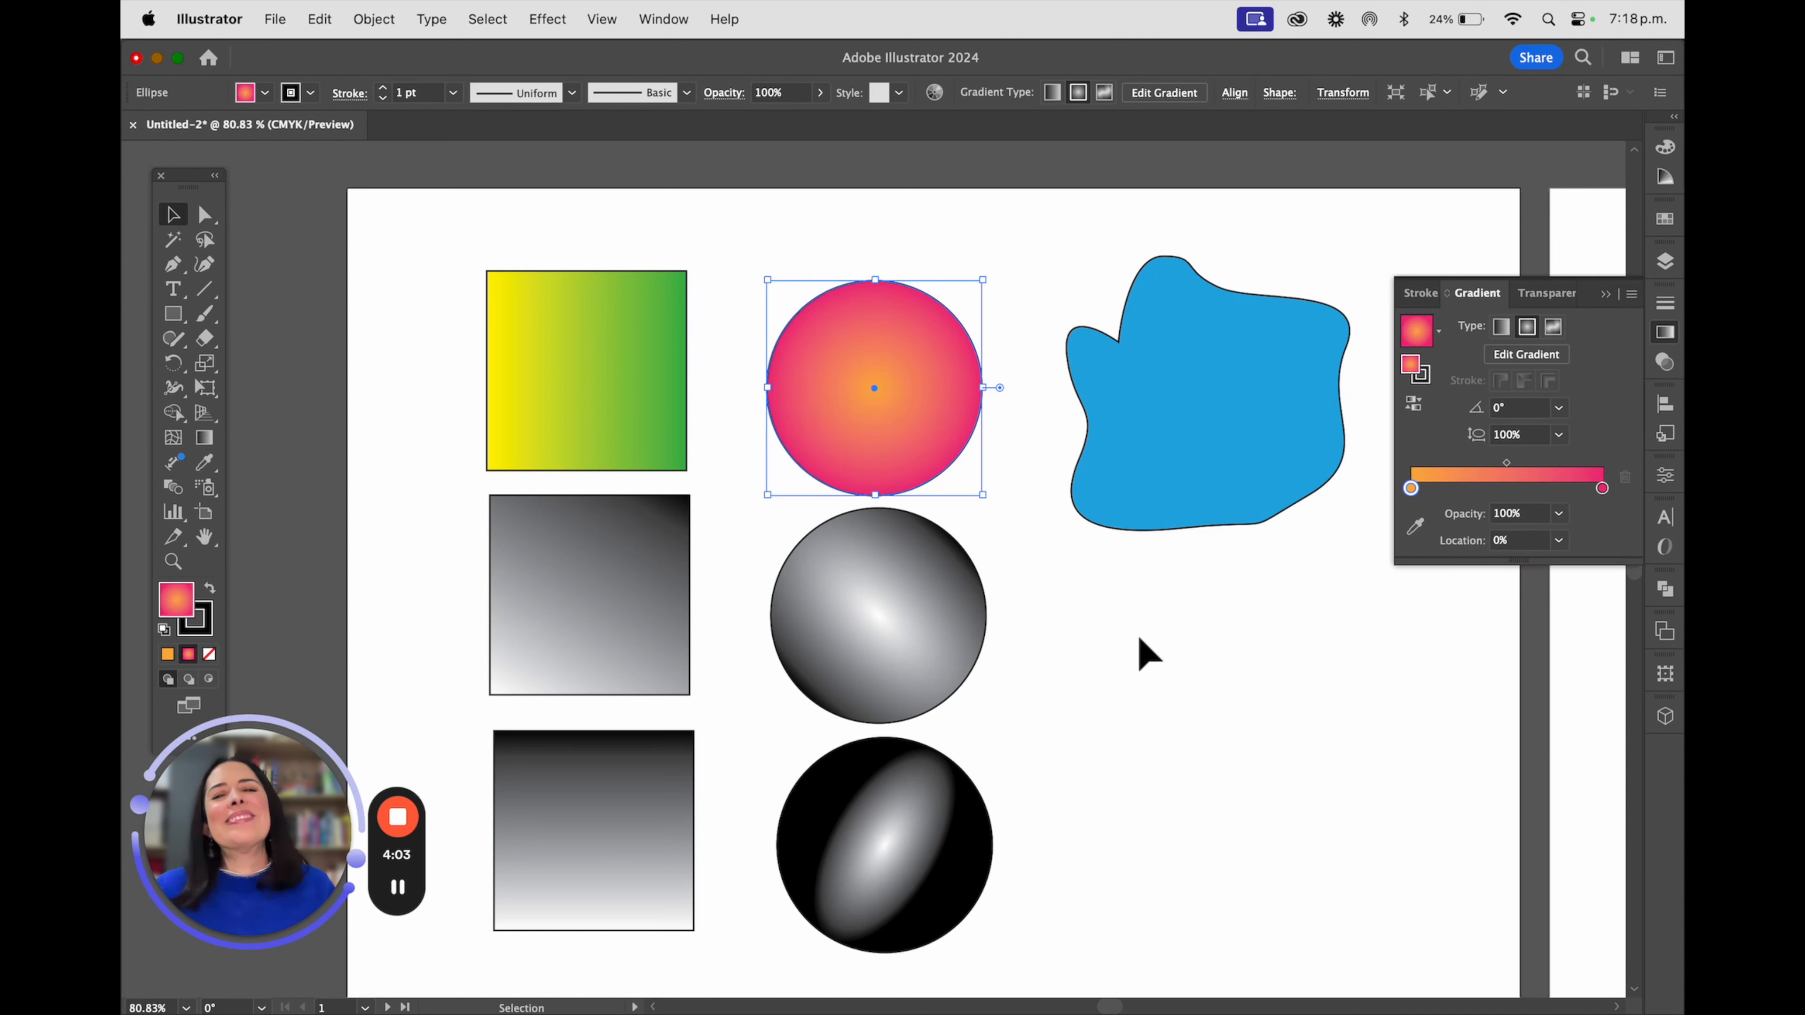
Recolour the middle square's 60° linear gradient with a green start stop and a blue end stop
{"action": "left_click", "coordinate": [561, 598]}
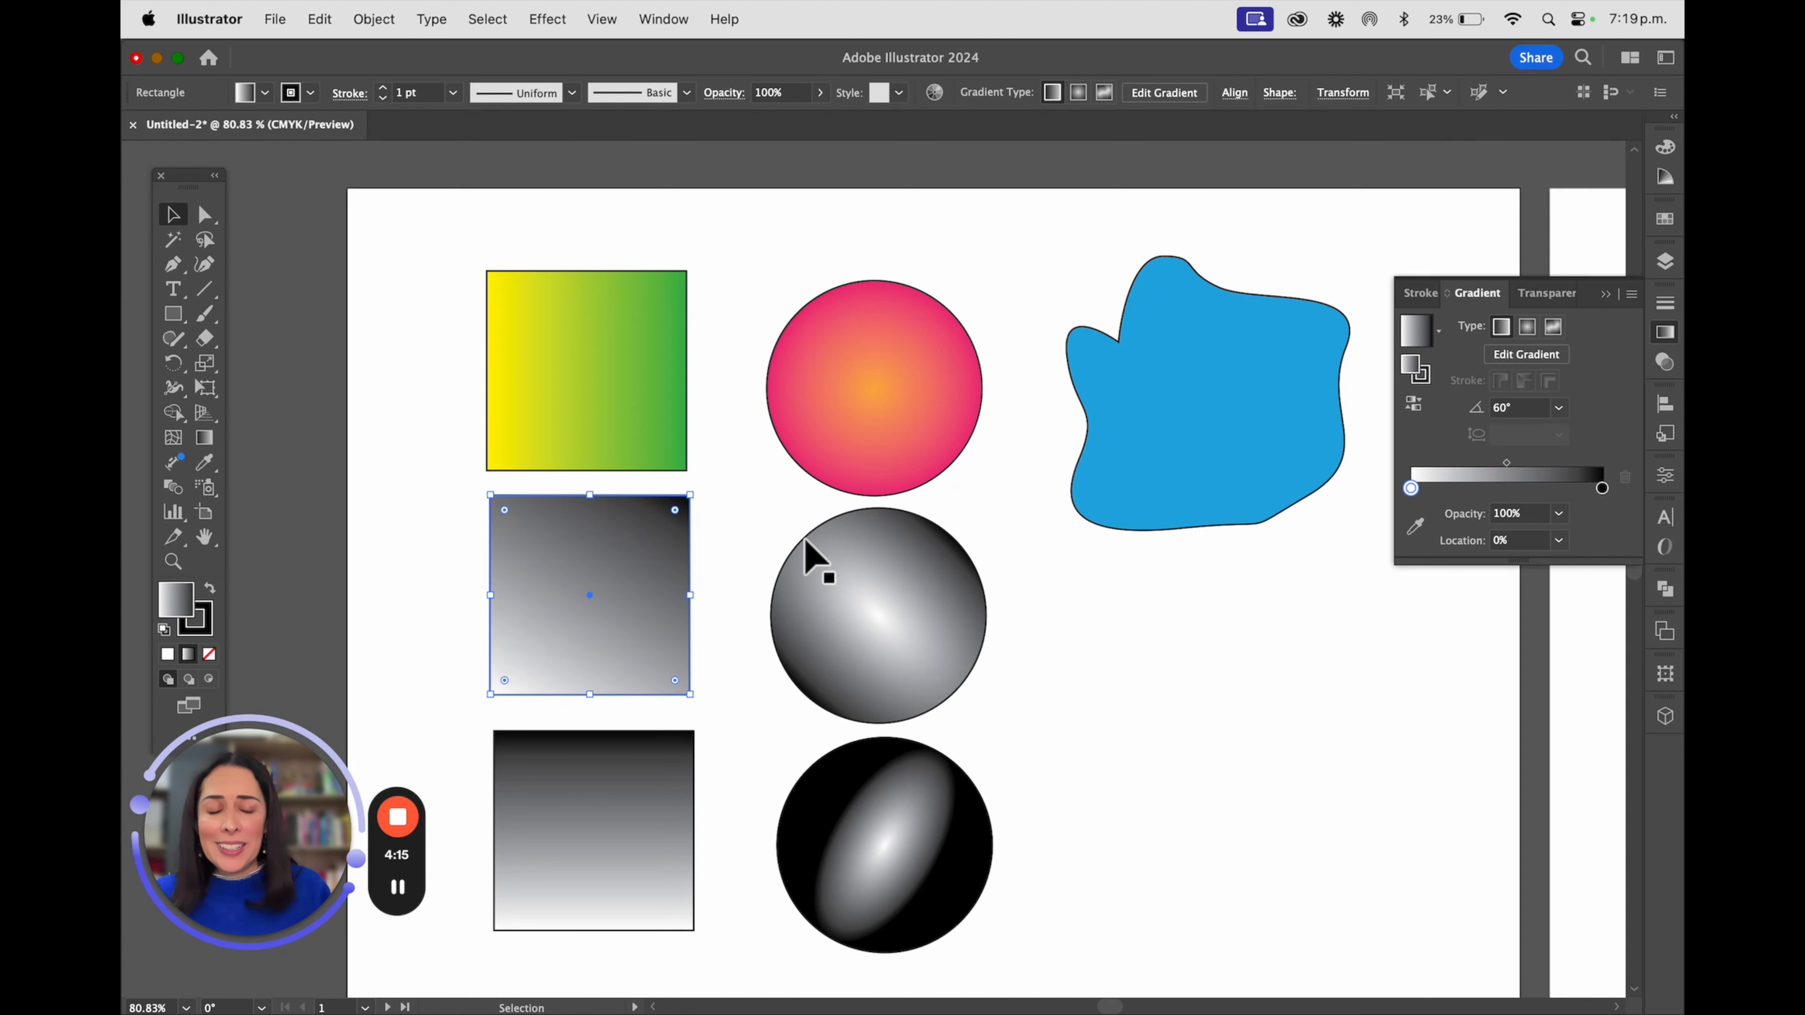
{"action": "double_click", "coordinate": [1411, 488]}
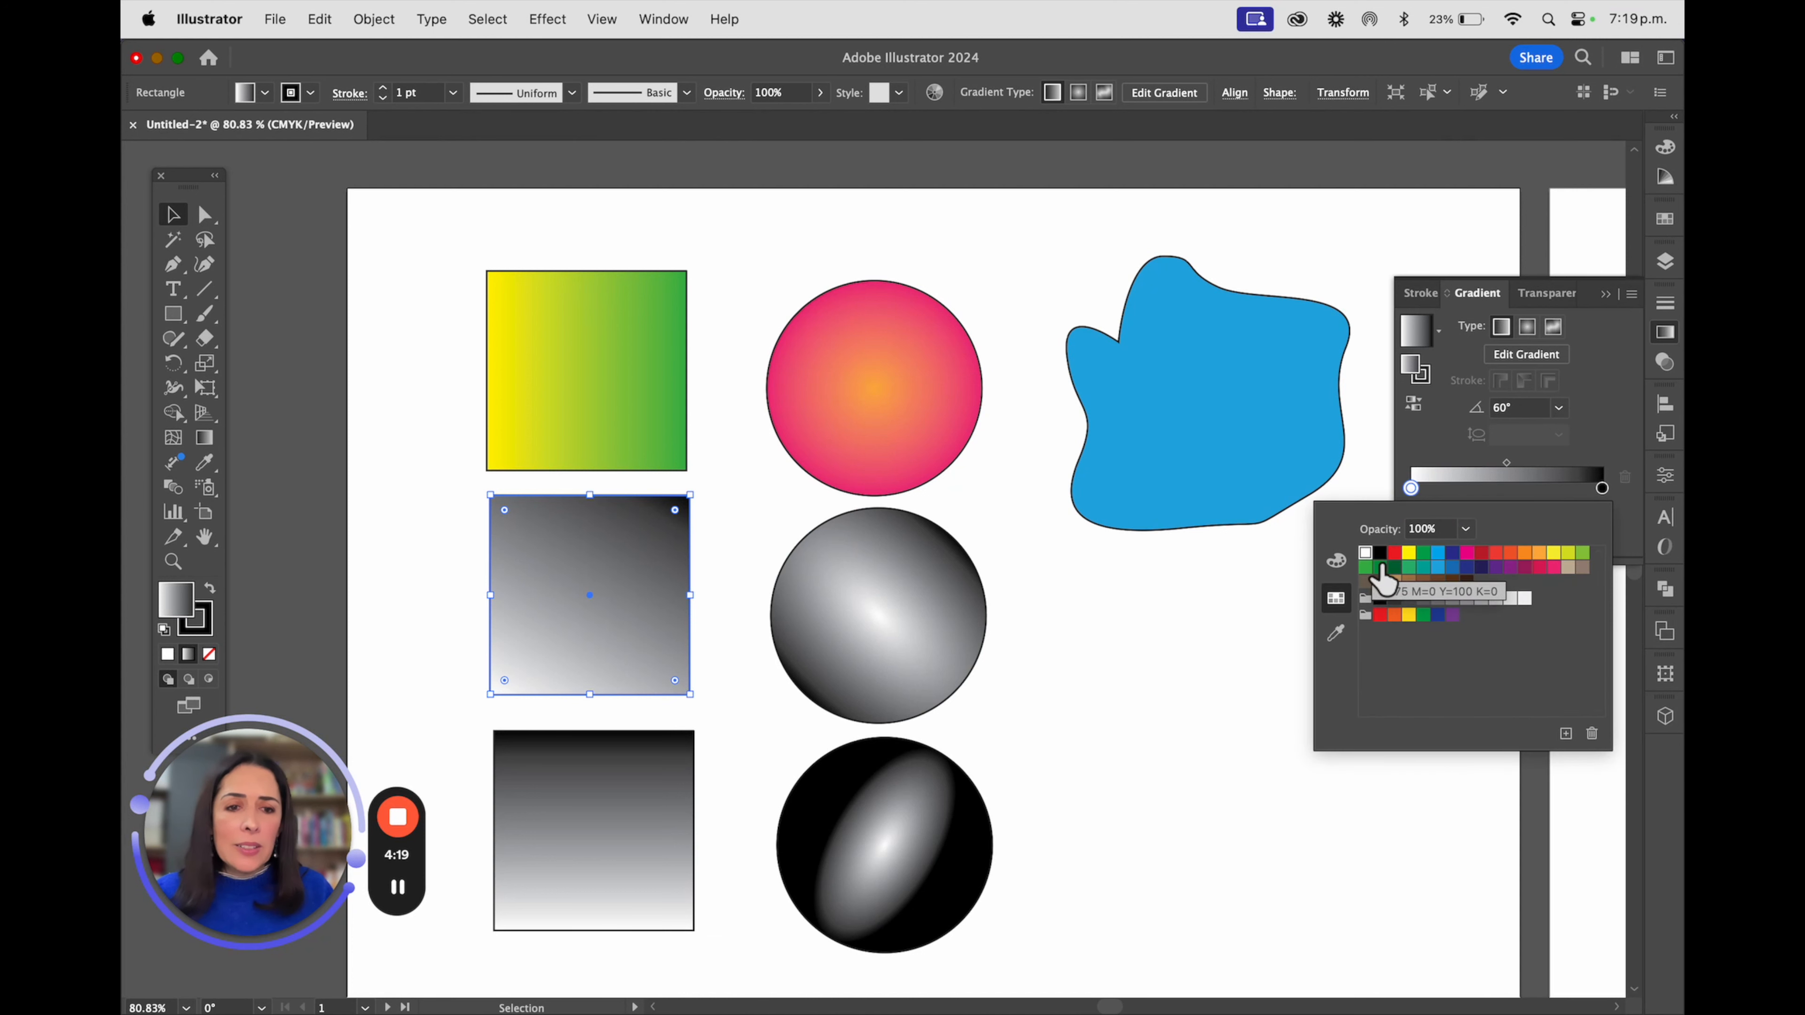
{"action": "left_click", "coordinate": [1374, 567]}
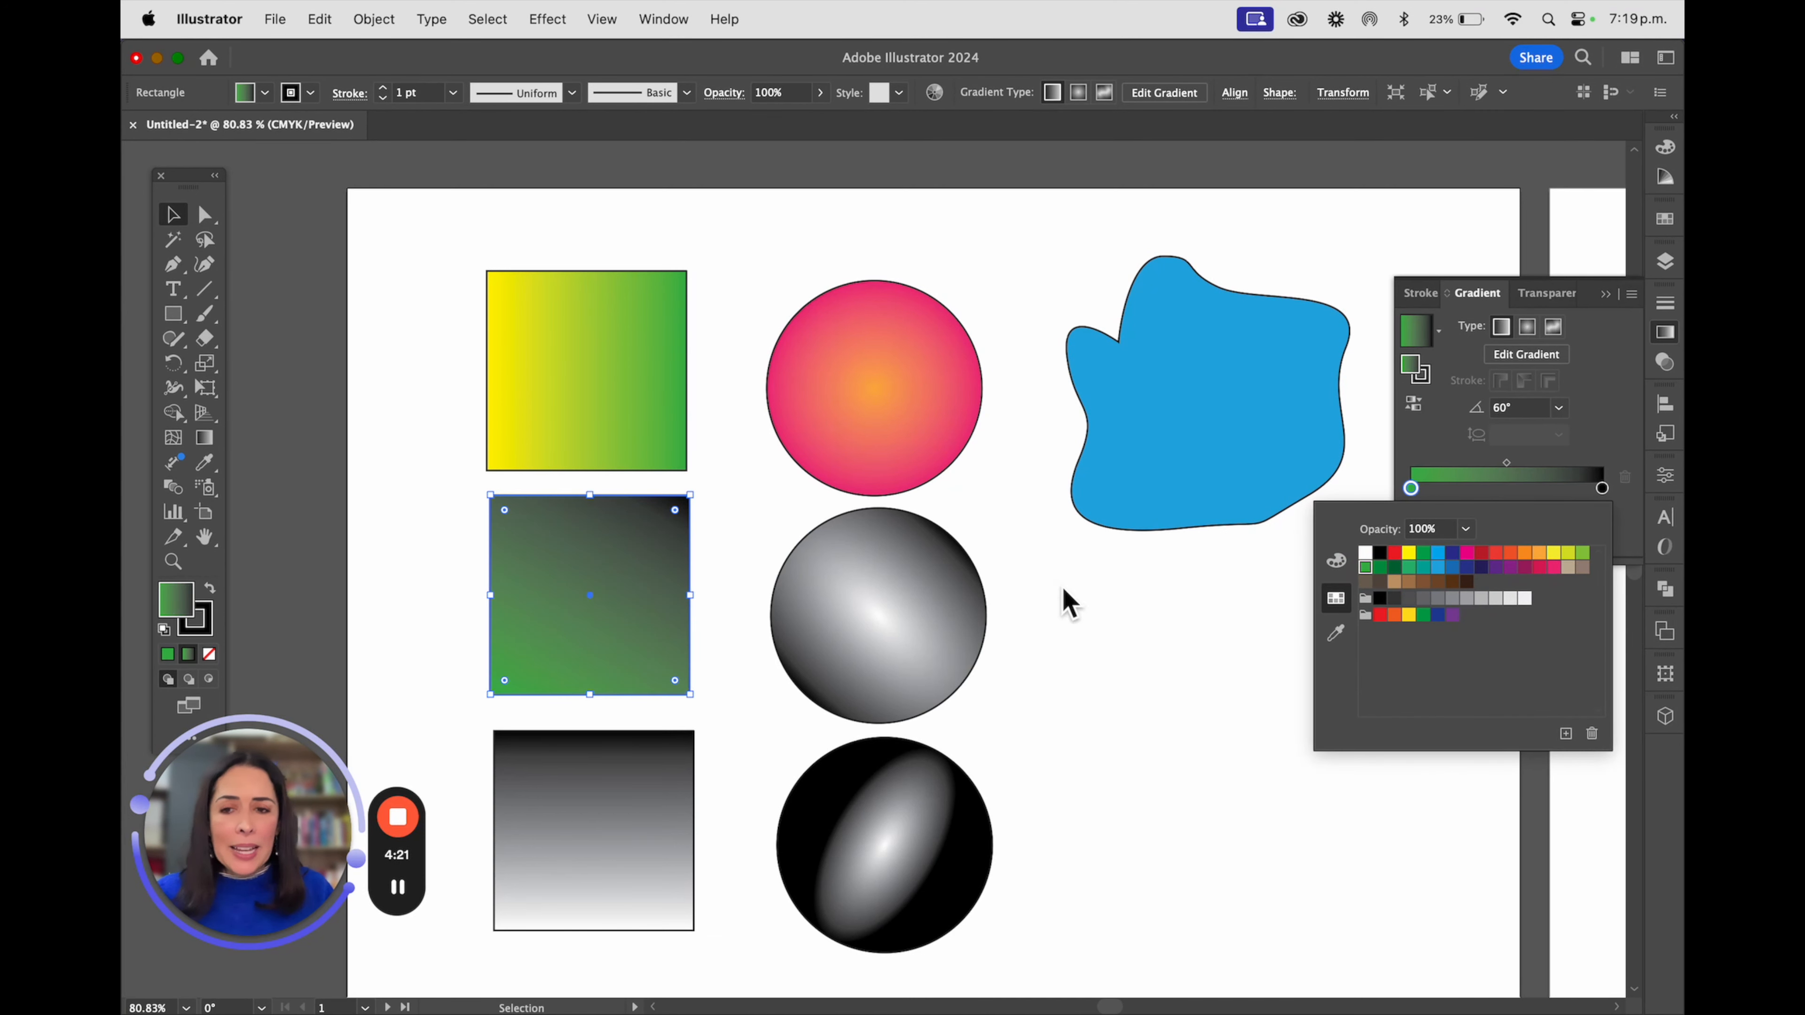
{"action": "double_click", "coordinate": [1601, 488]}
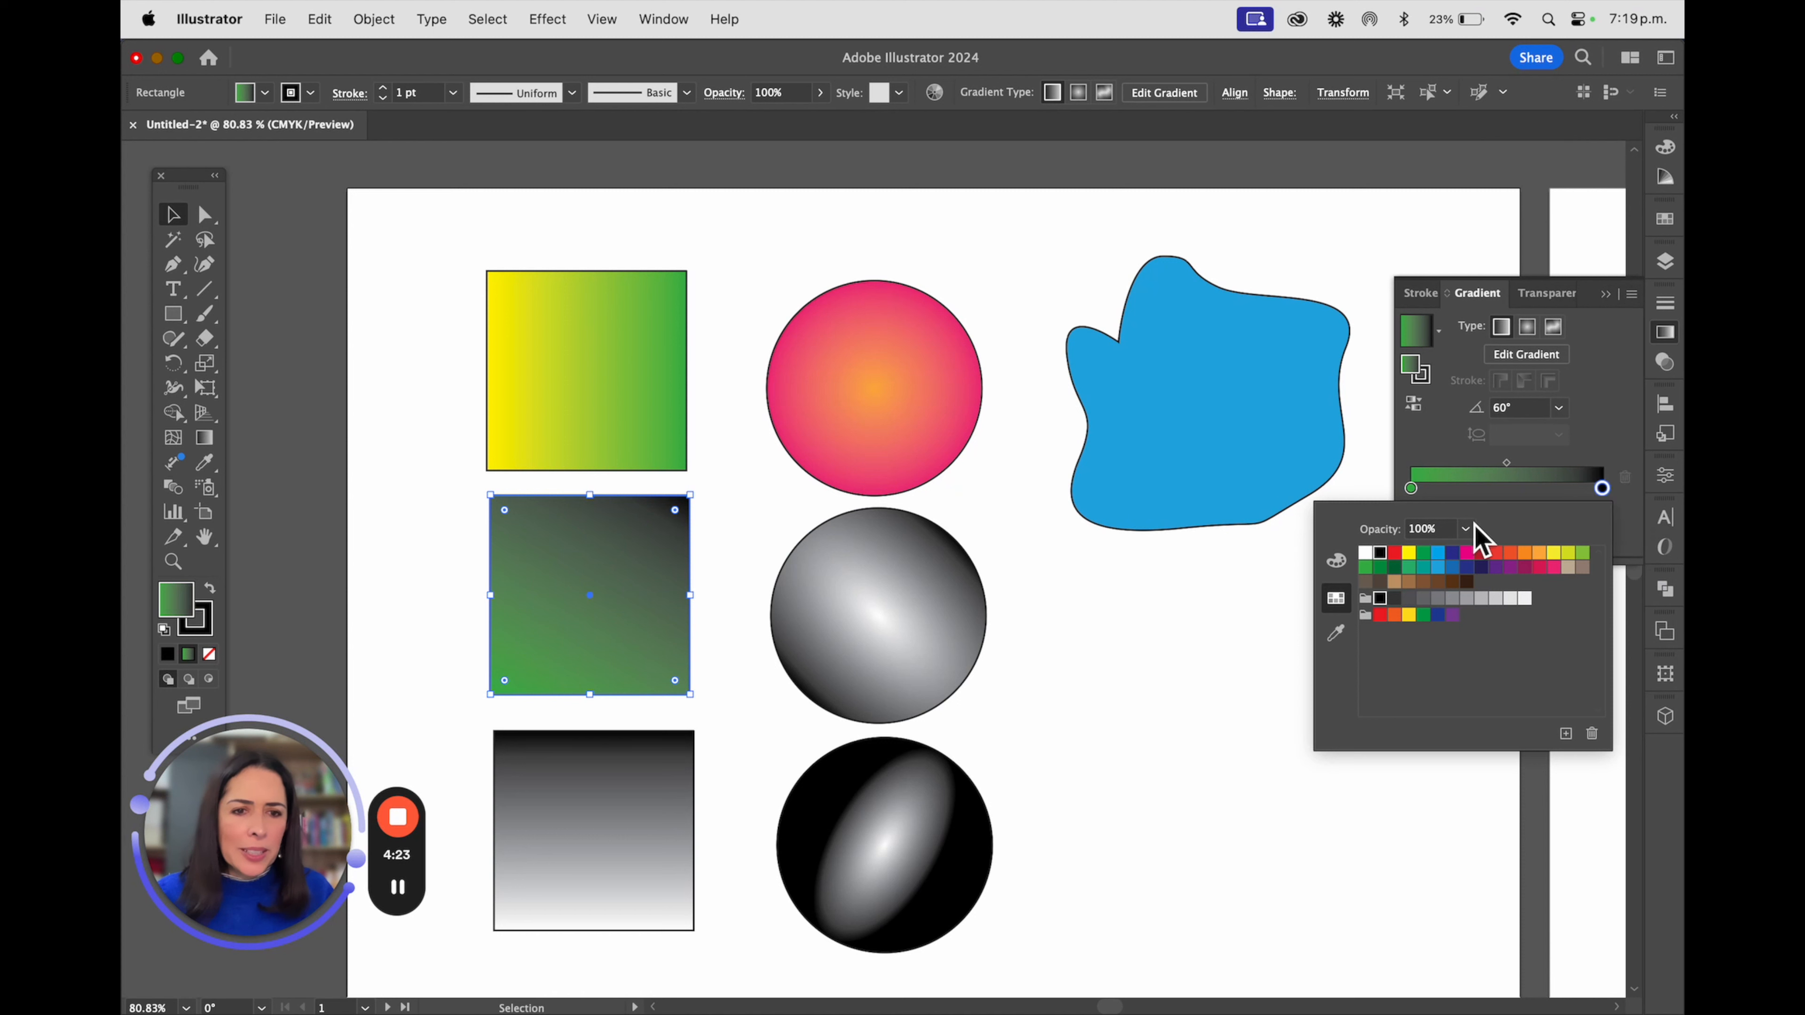
{"action": "left_click", "coordinate": [1437, 554]}
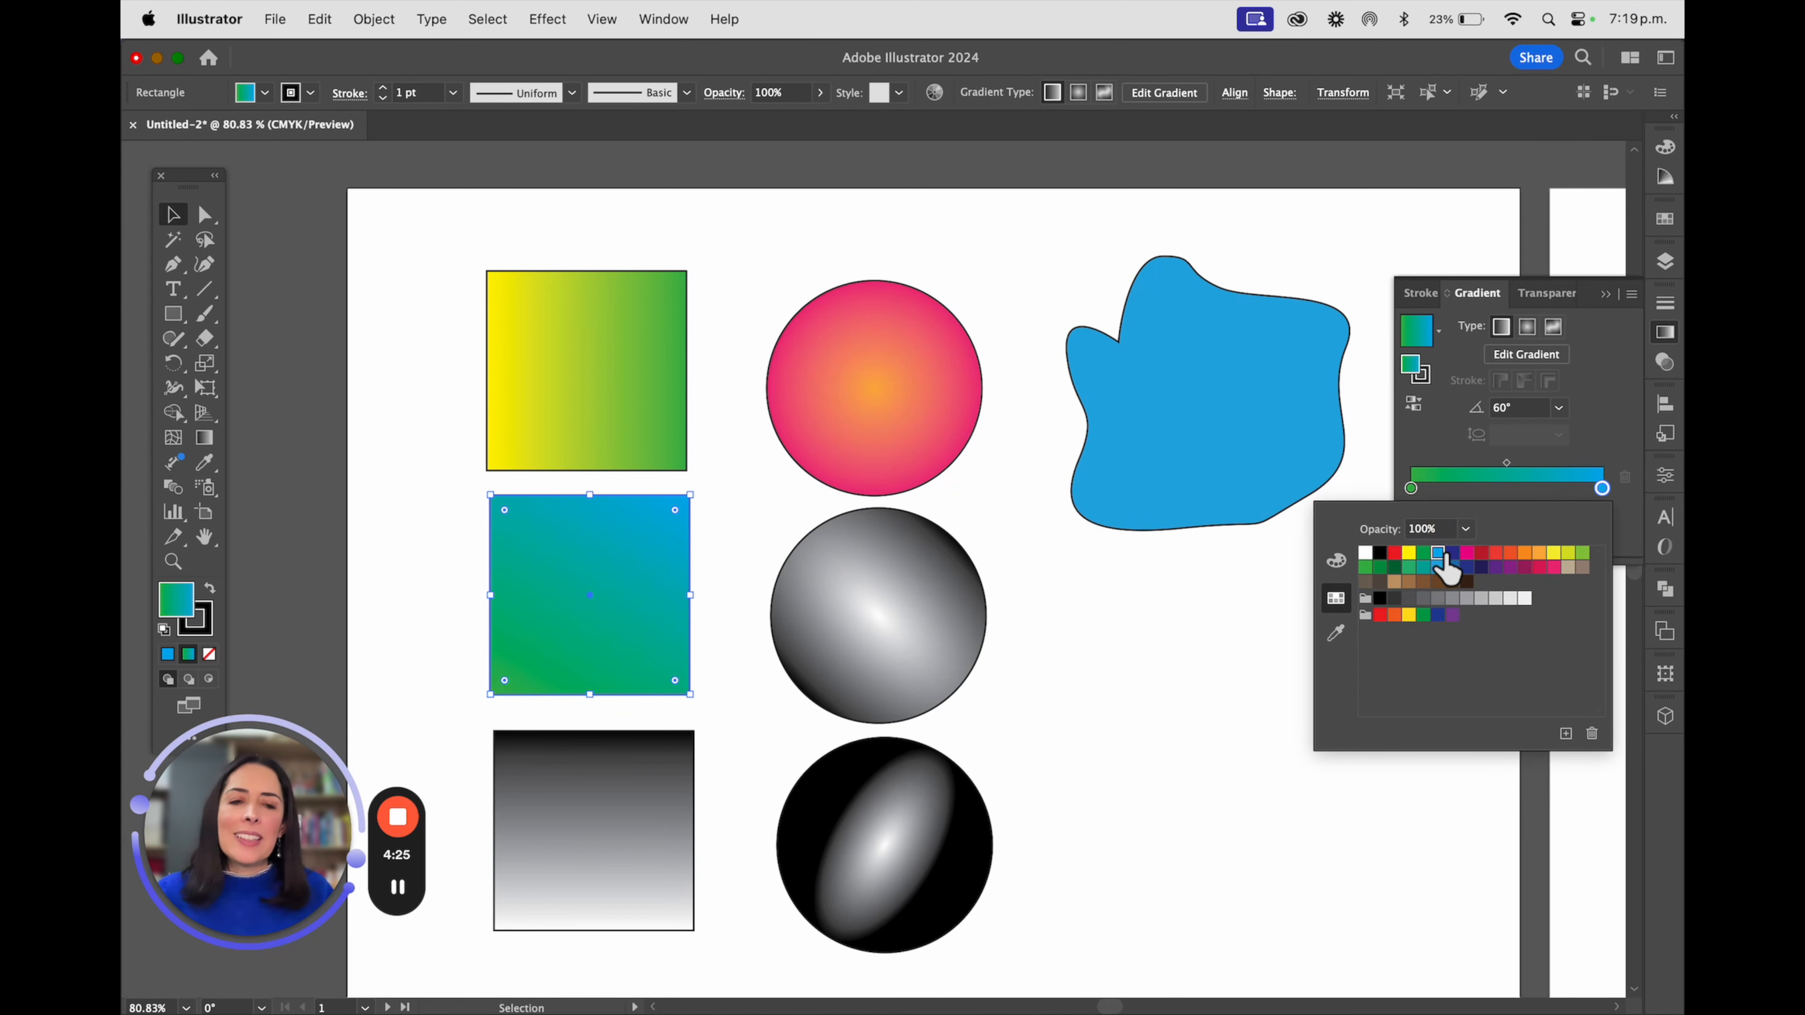
{"action": "left_click", "coordinate": [1465, 459]}
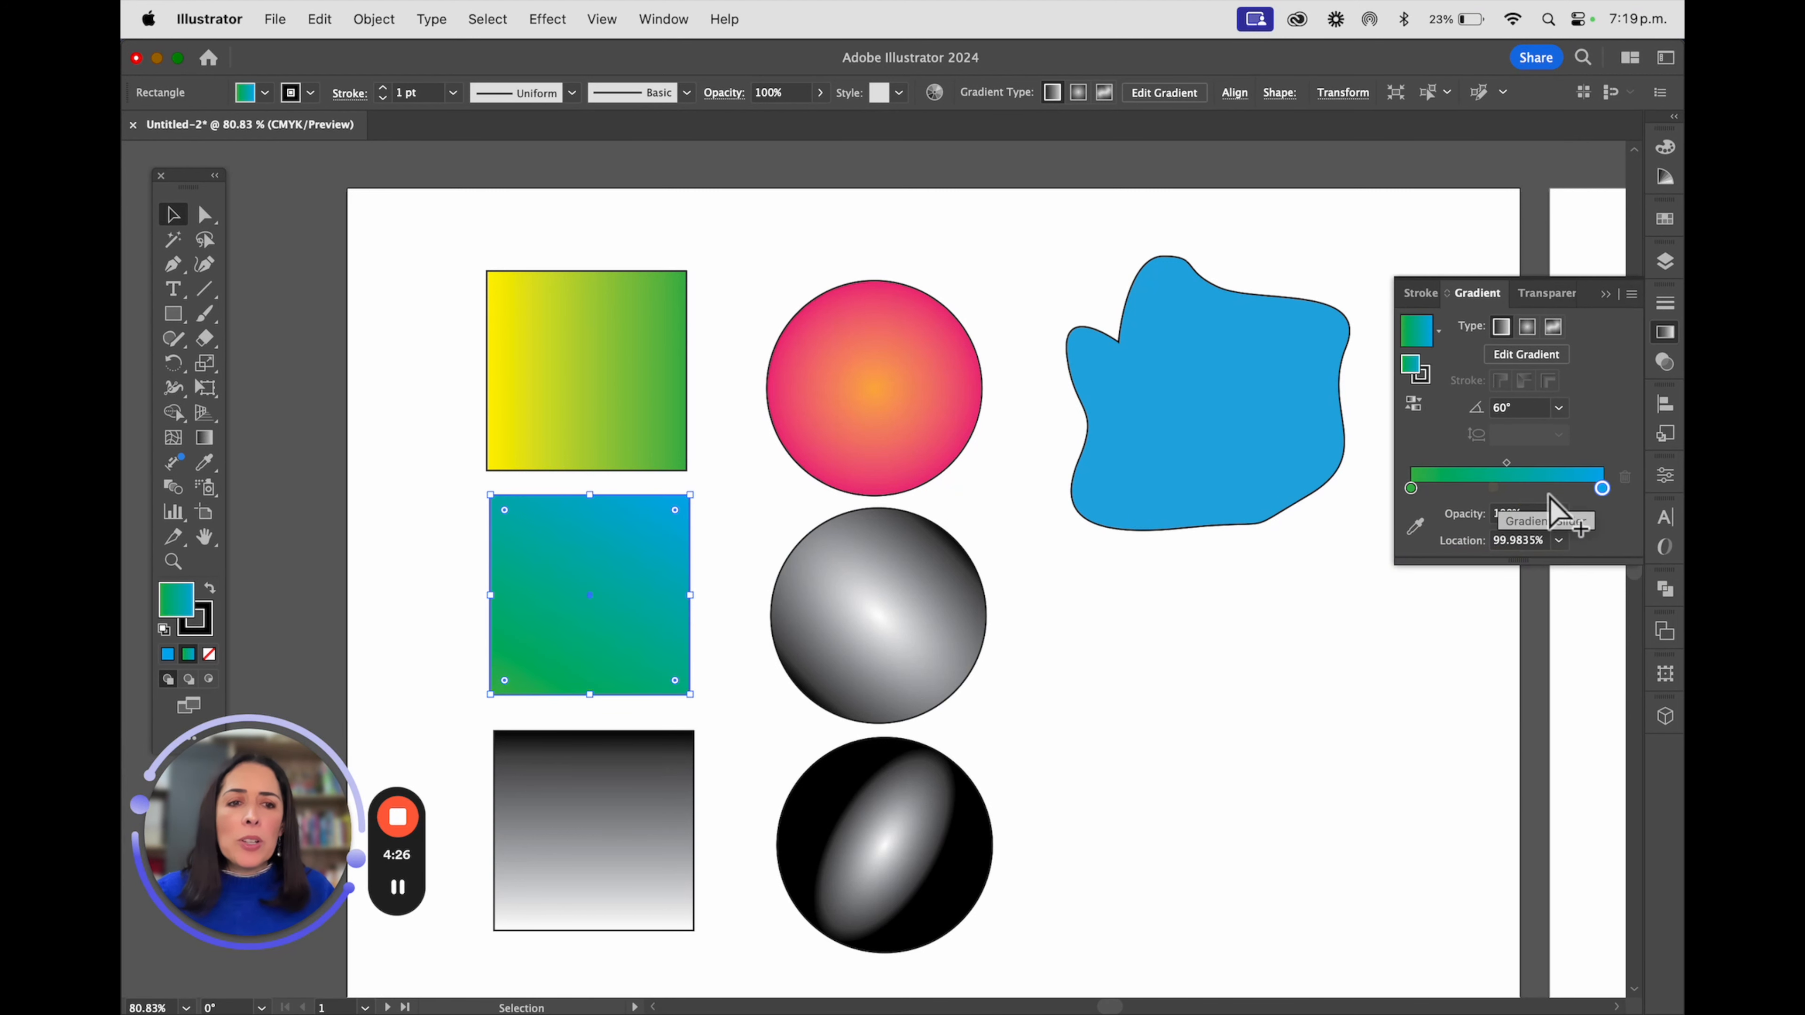
Add two intermediate stops to the middle square's gradient, yellow at about 34% and crimson between it and the blue end
{"action": "left_click", "coordinate": [1477, 489]}
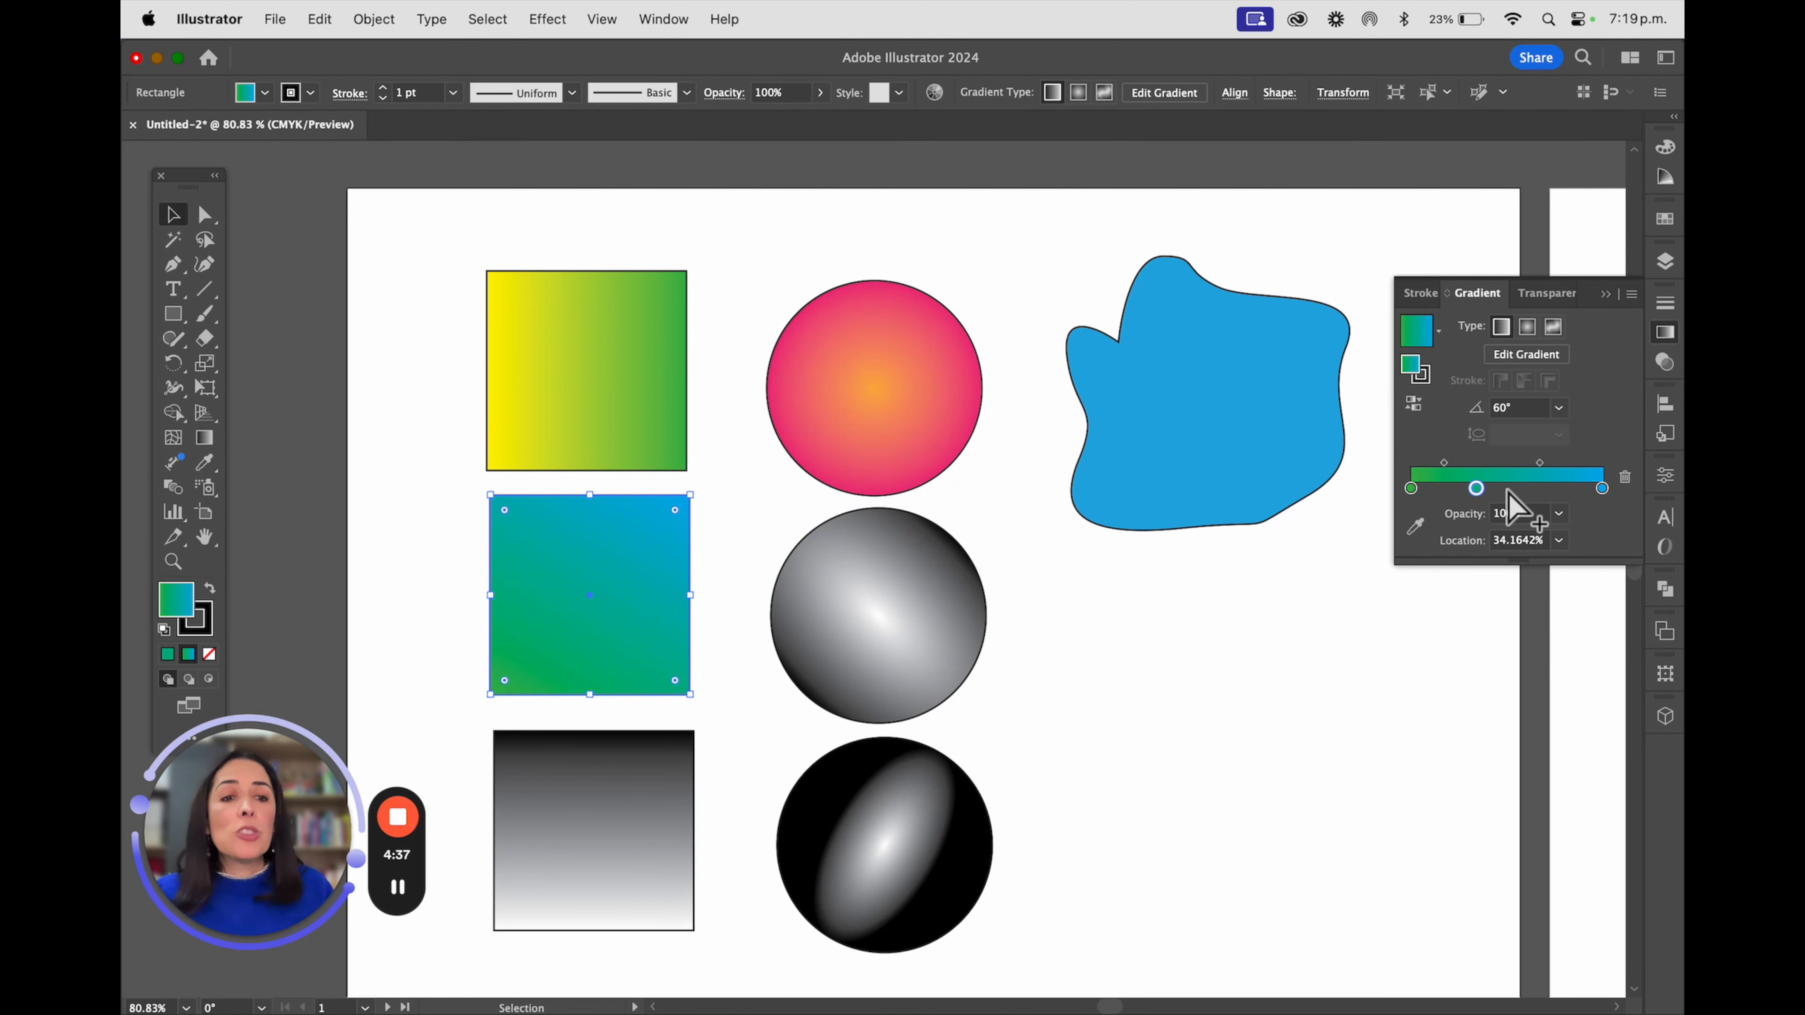
{"action": "left_click", "coordinate": [1506, 489]}
{"action": "double_click", "coordinate": [1478, 489]}
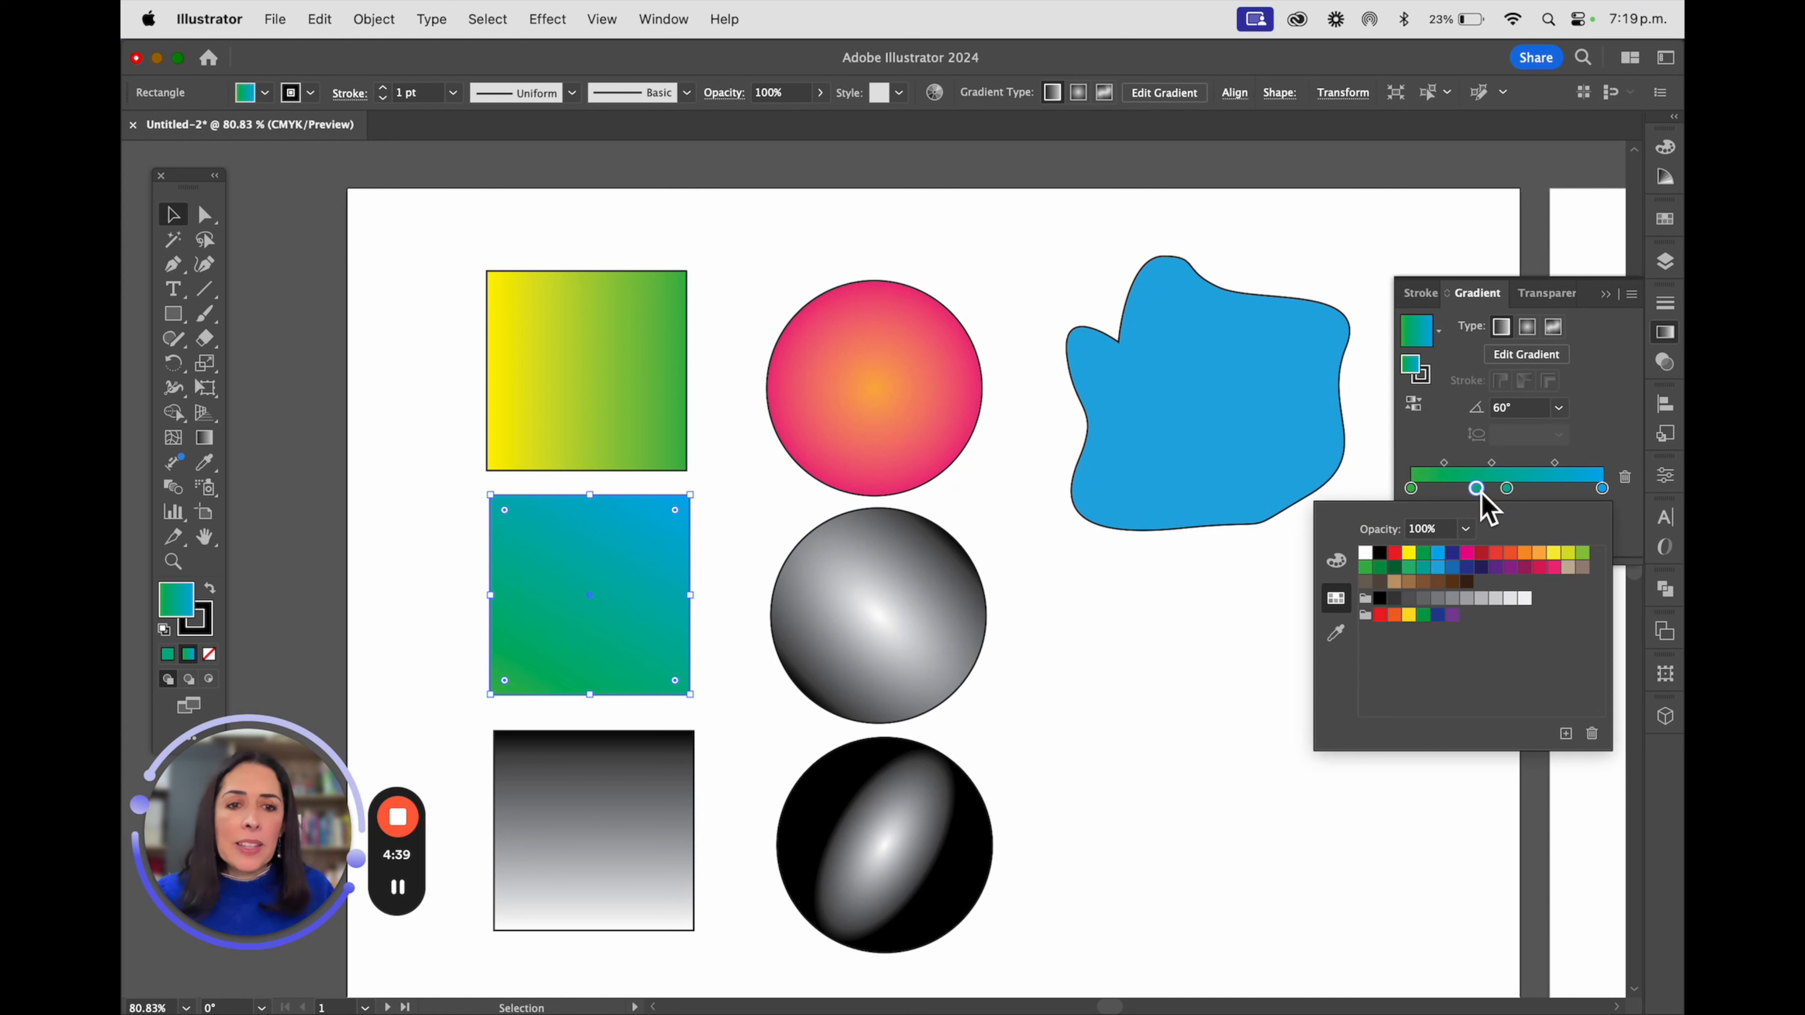
{"action": "left_click", "coordinate": [1408, 552]}
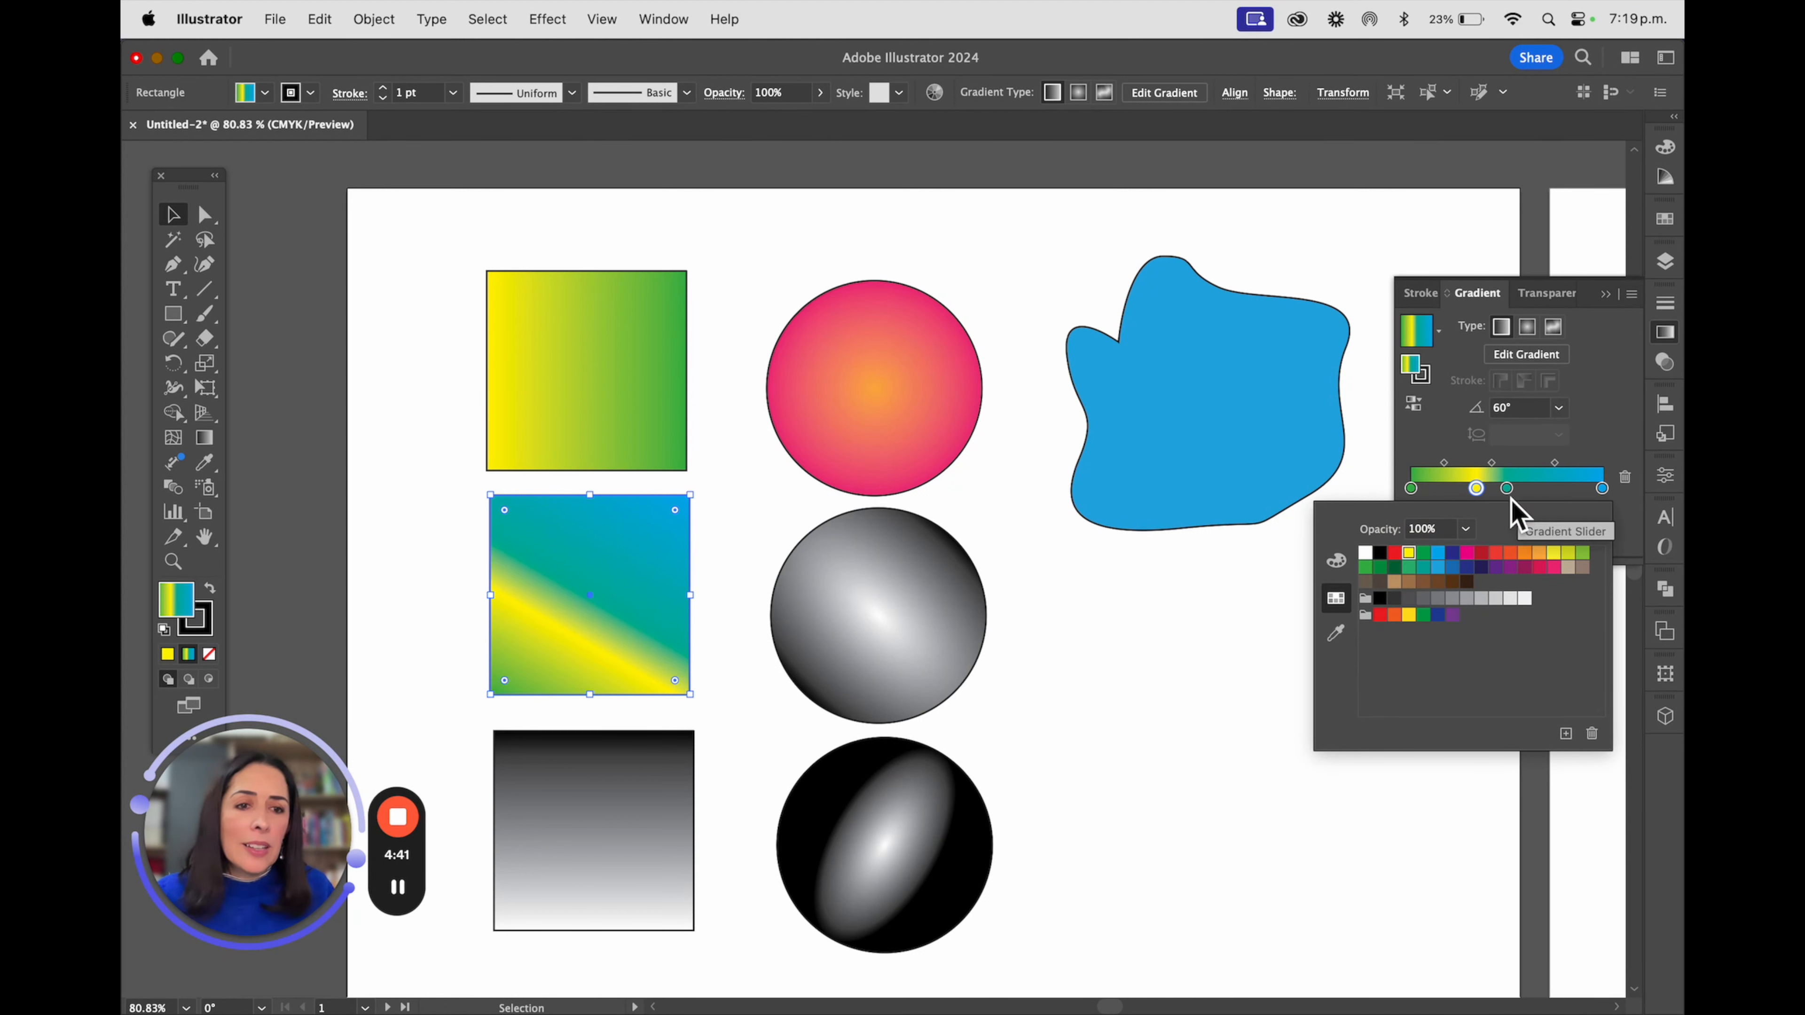
{"action": "left_click_drag", "start_coordinate": [1506, 489], "coordinate": [1546, 490]}
{"action": "double_click", "coordinate": [1546, 489]}
{"action": "left_click", "coordinate": [1525, 554]}
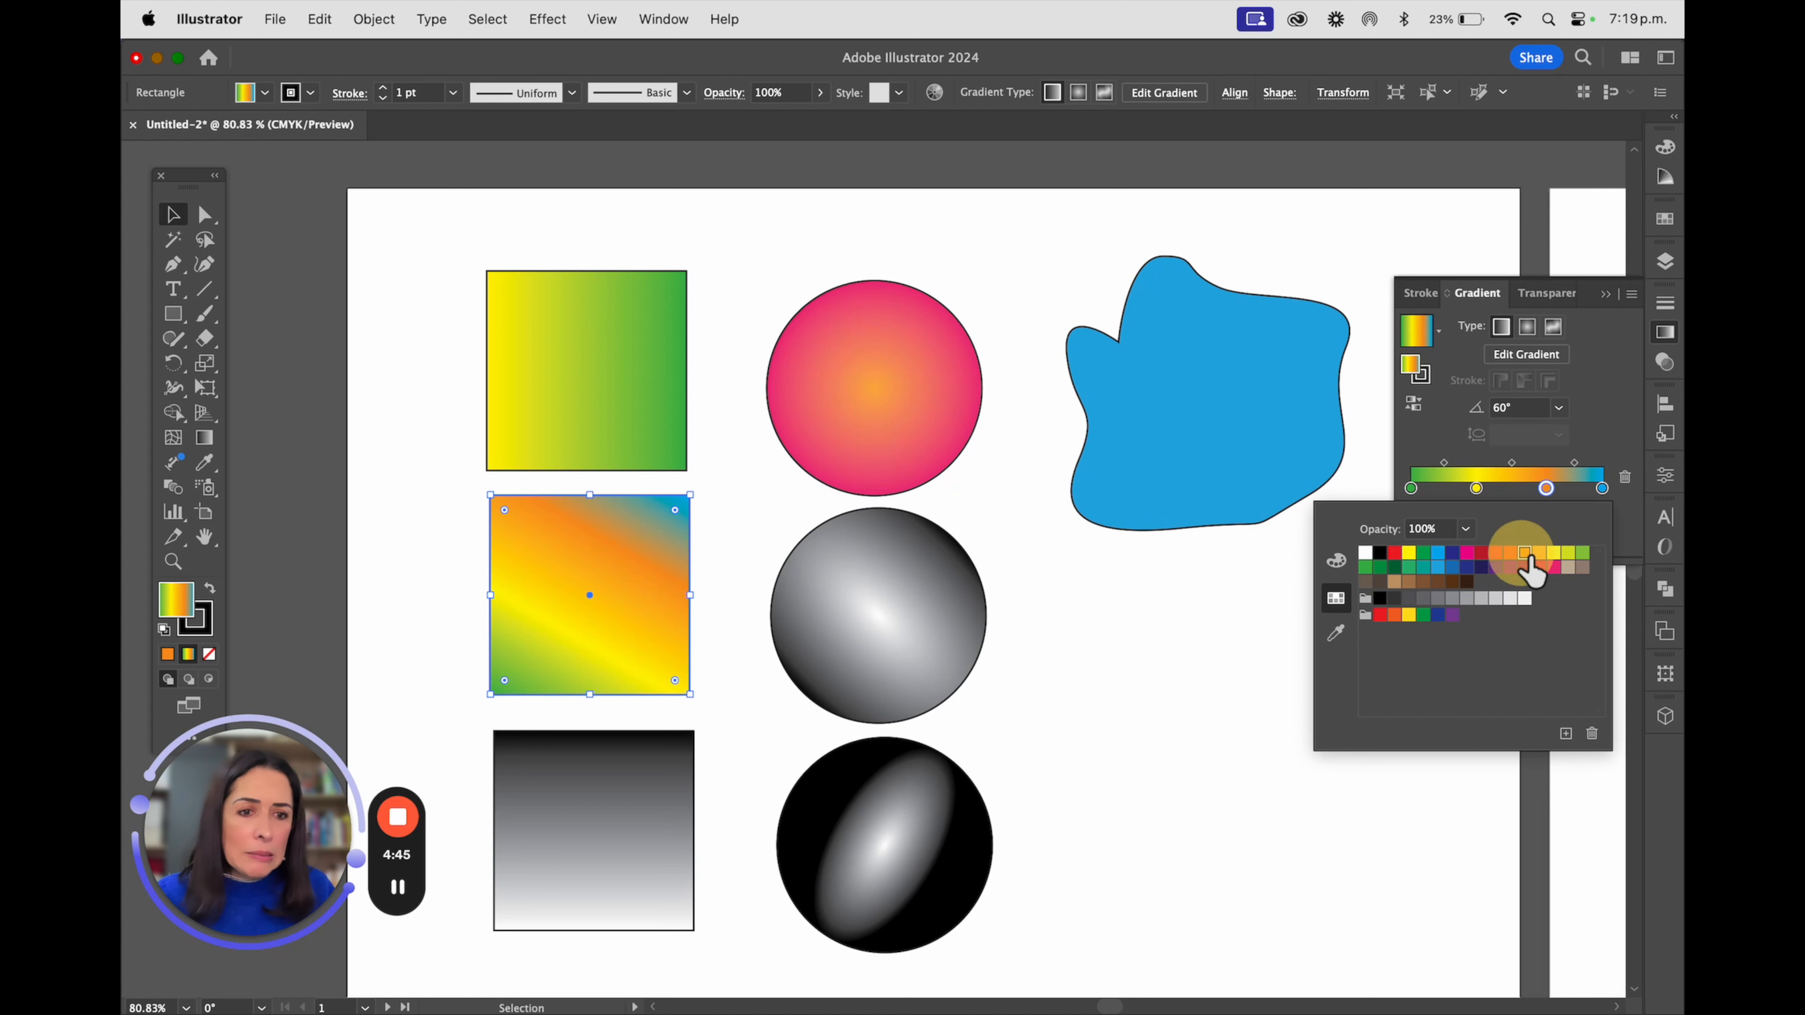
{"action": "left_click", "coordinate": [1539, 567]}
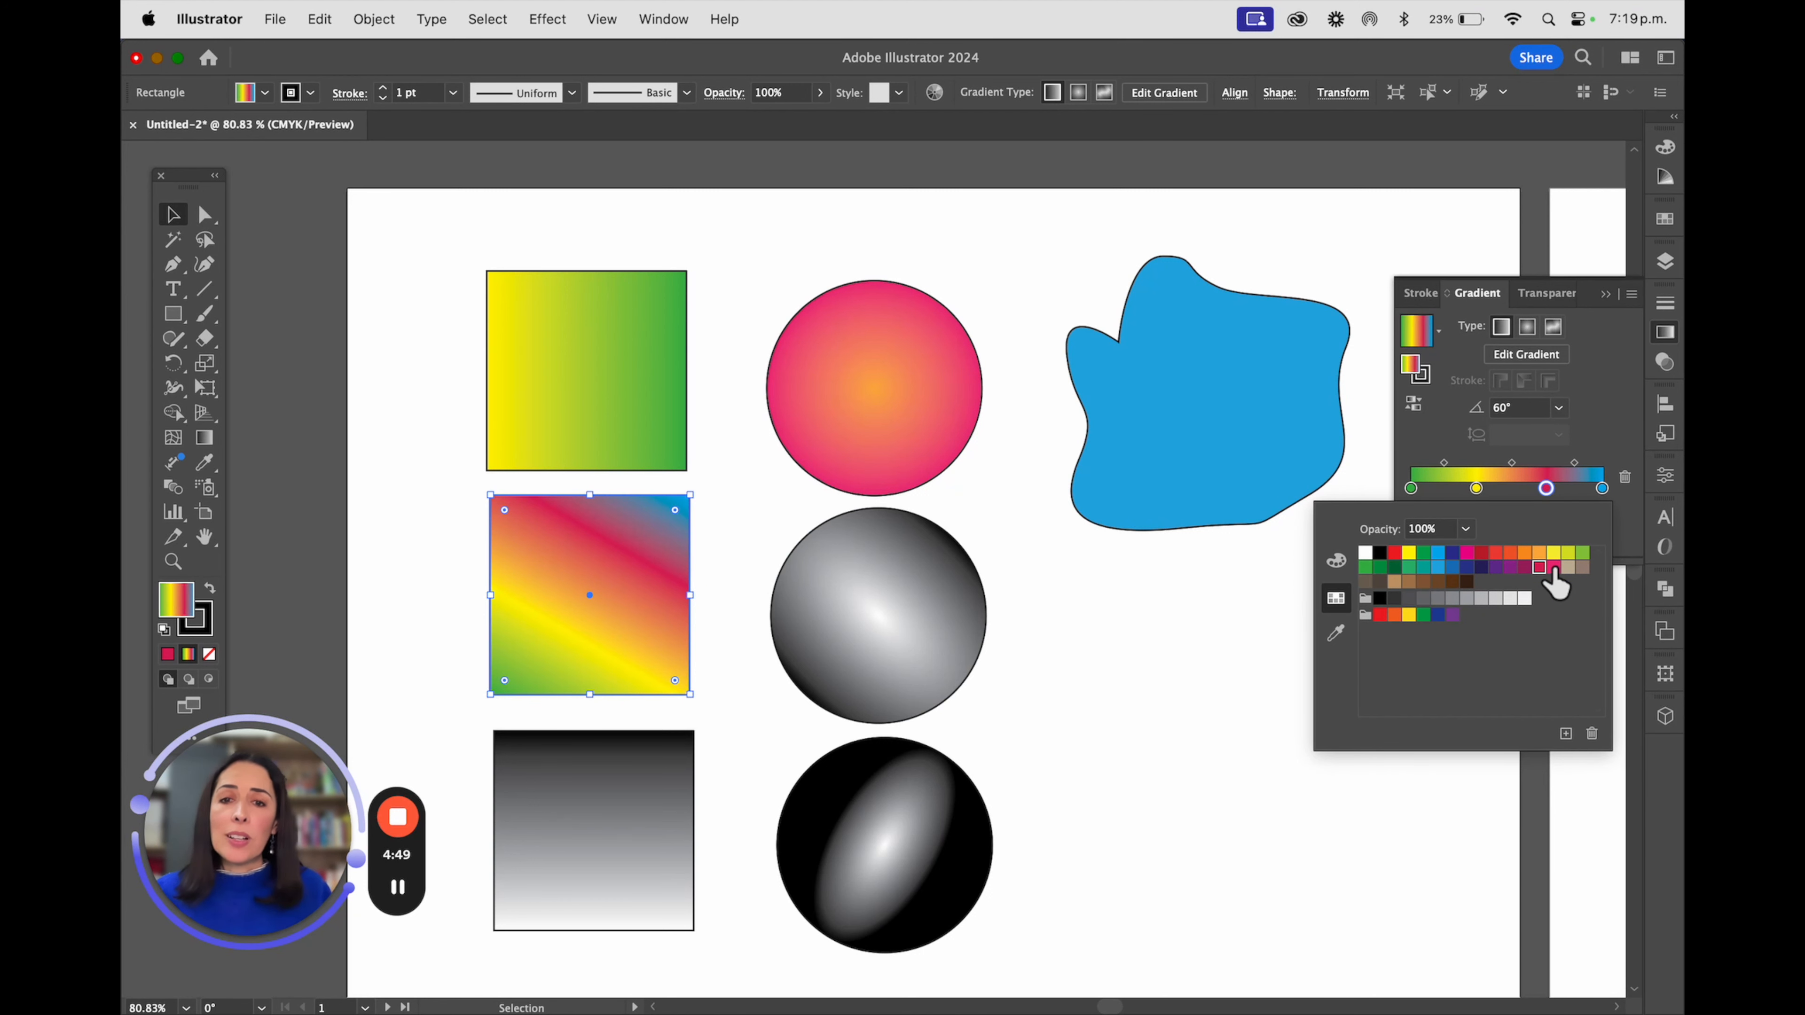
Recolour the middle circle's radial gradient with a green centre stop and a pink outer stop
{"action": "left_click", "coordinate": [817, 605]}
{"action": "left_click", "coordinate": [806, 597]}
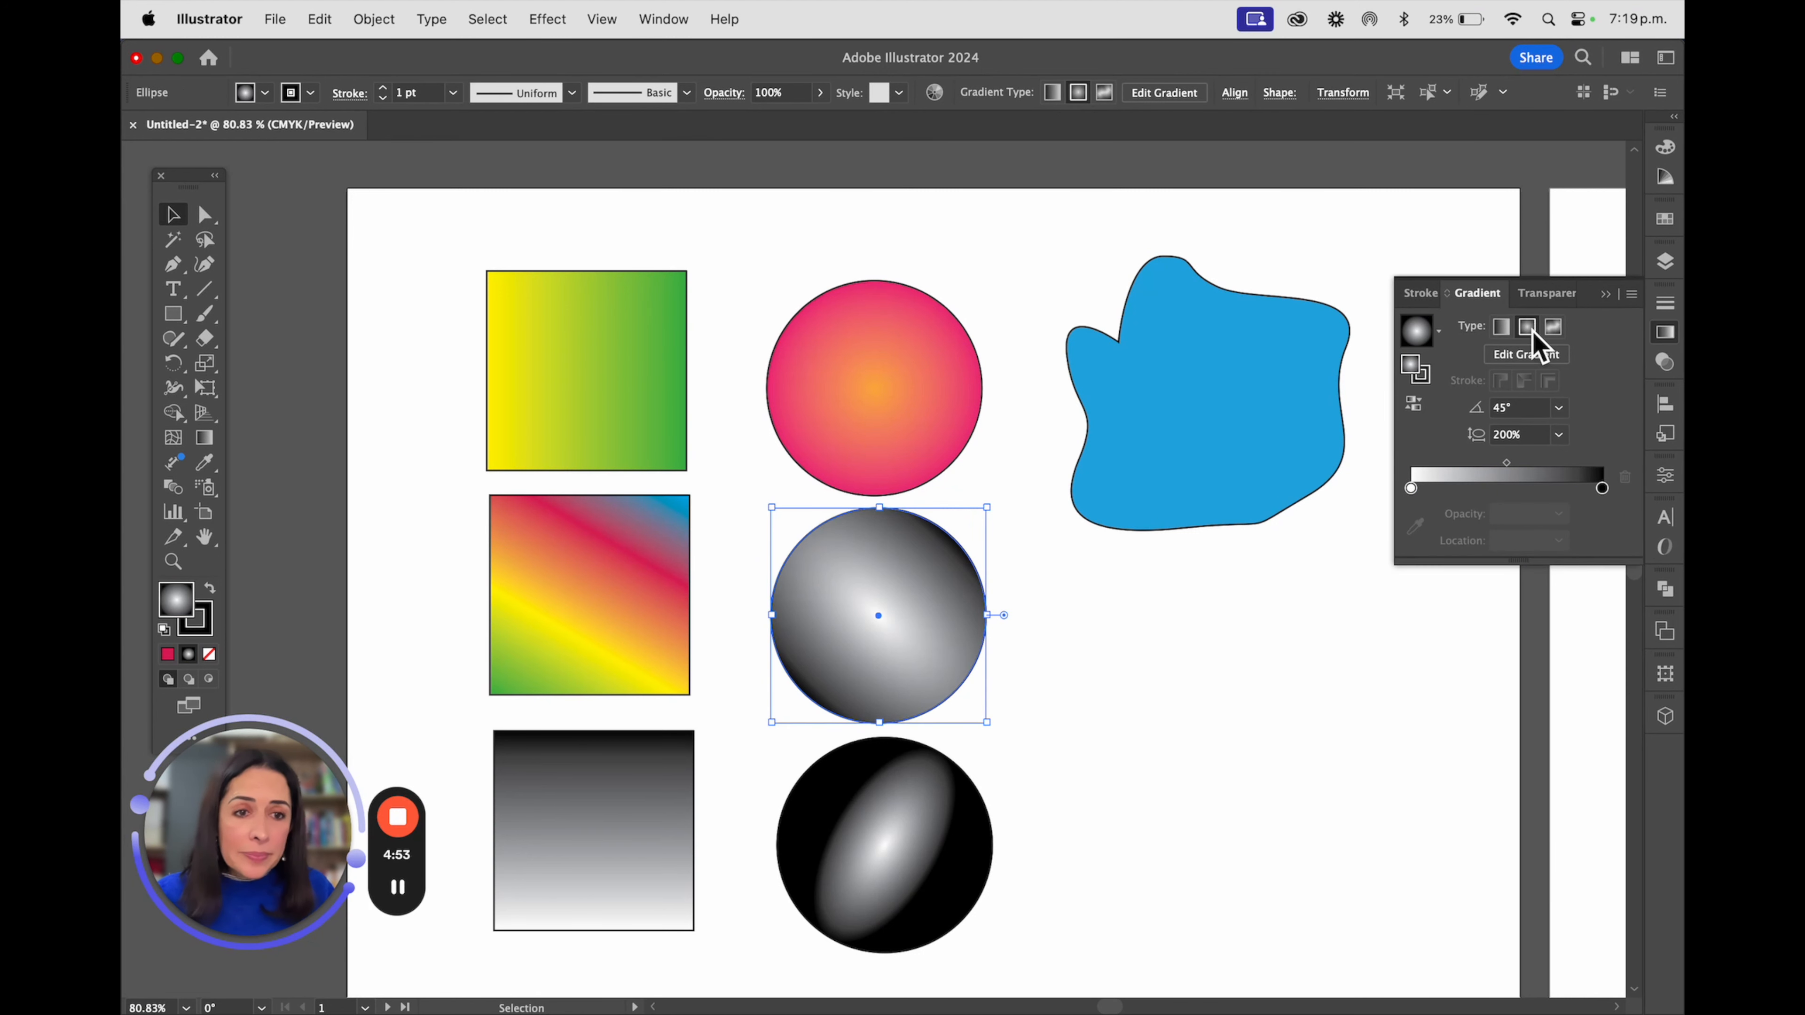
{"action": "double_click", "coordinate": [1410, 489]}
{"action": "left_click", "coordinate": [1423, 553]}
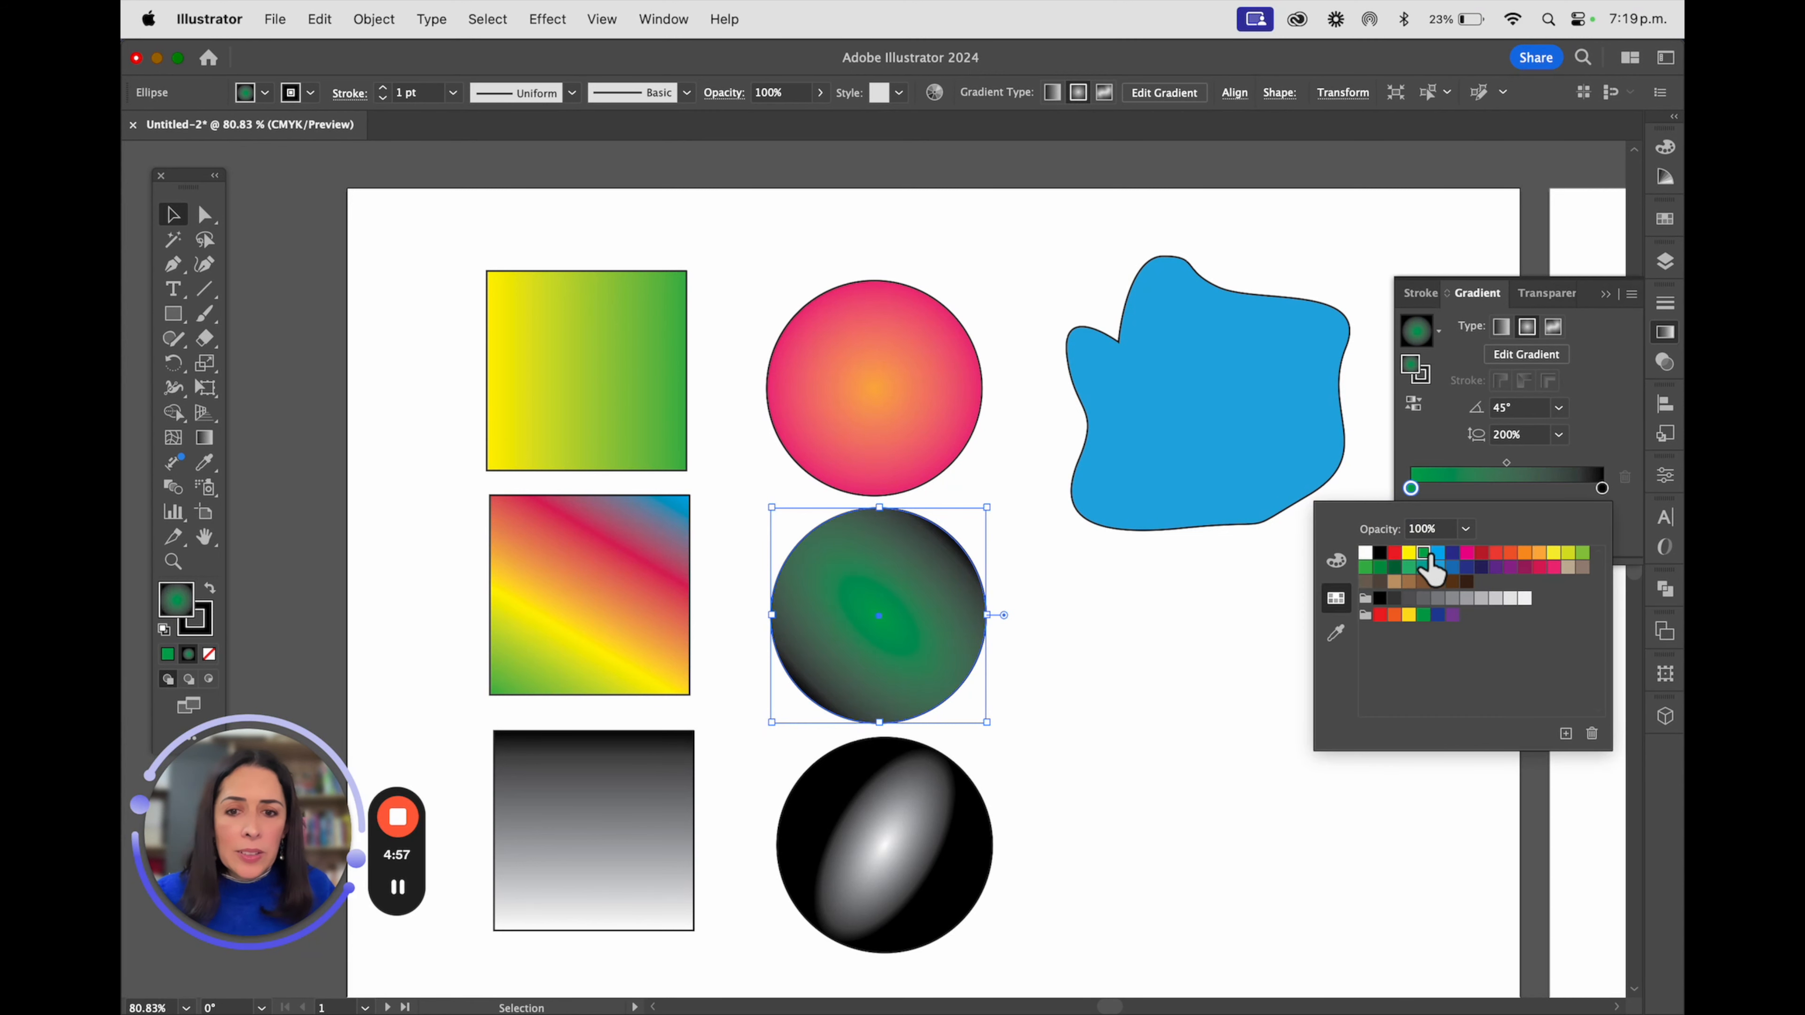
{"action": "double_click", "coordinate": [1602, 488]}
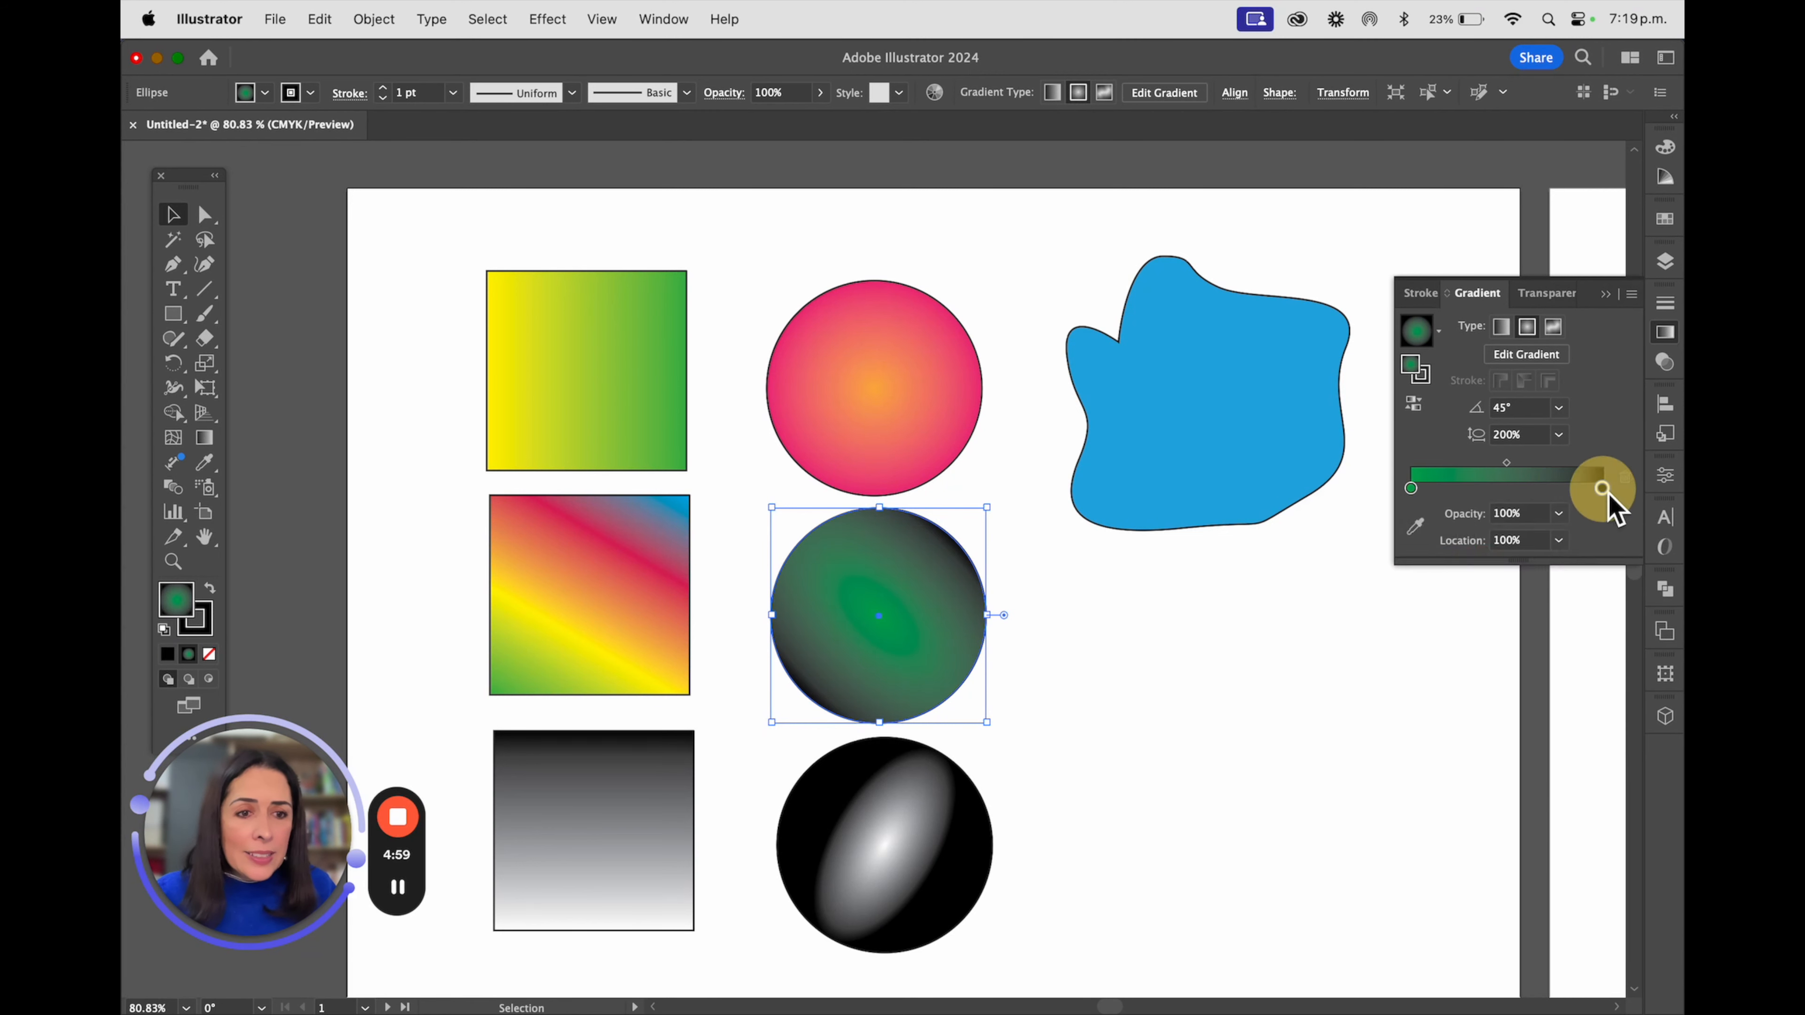
{"action": "left_click", "coordinate": [1554, 567]}
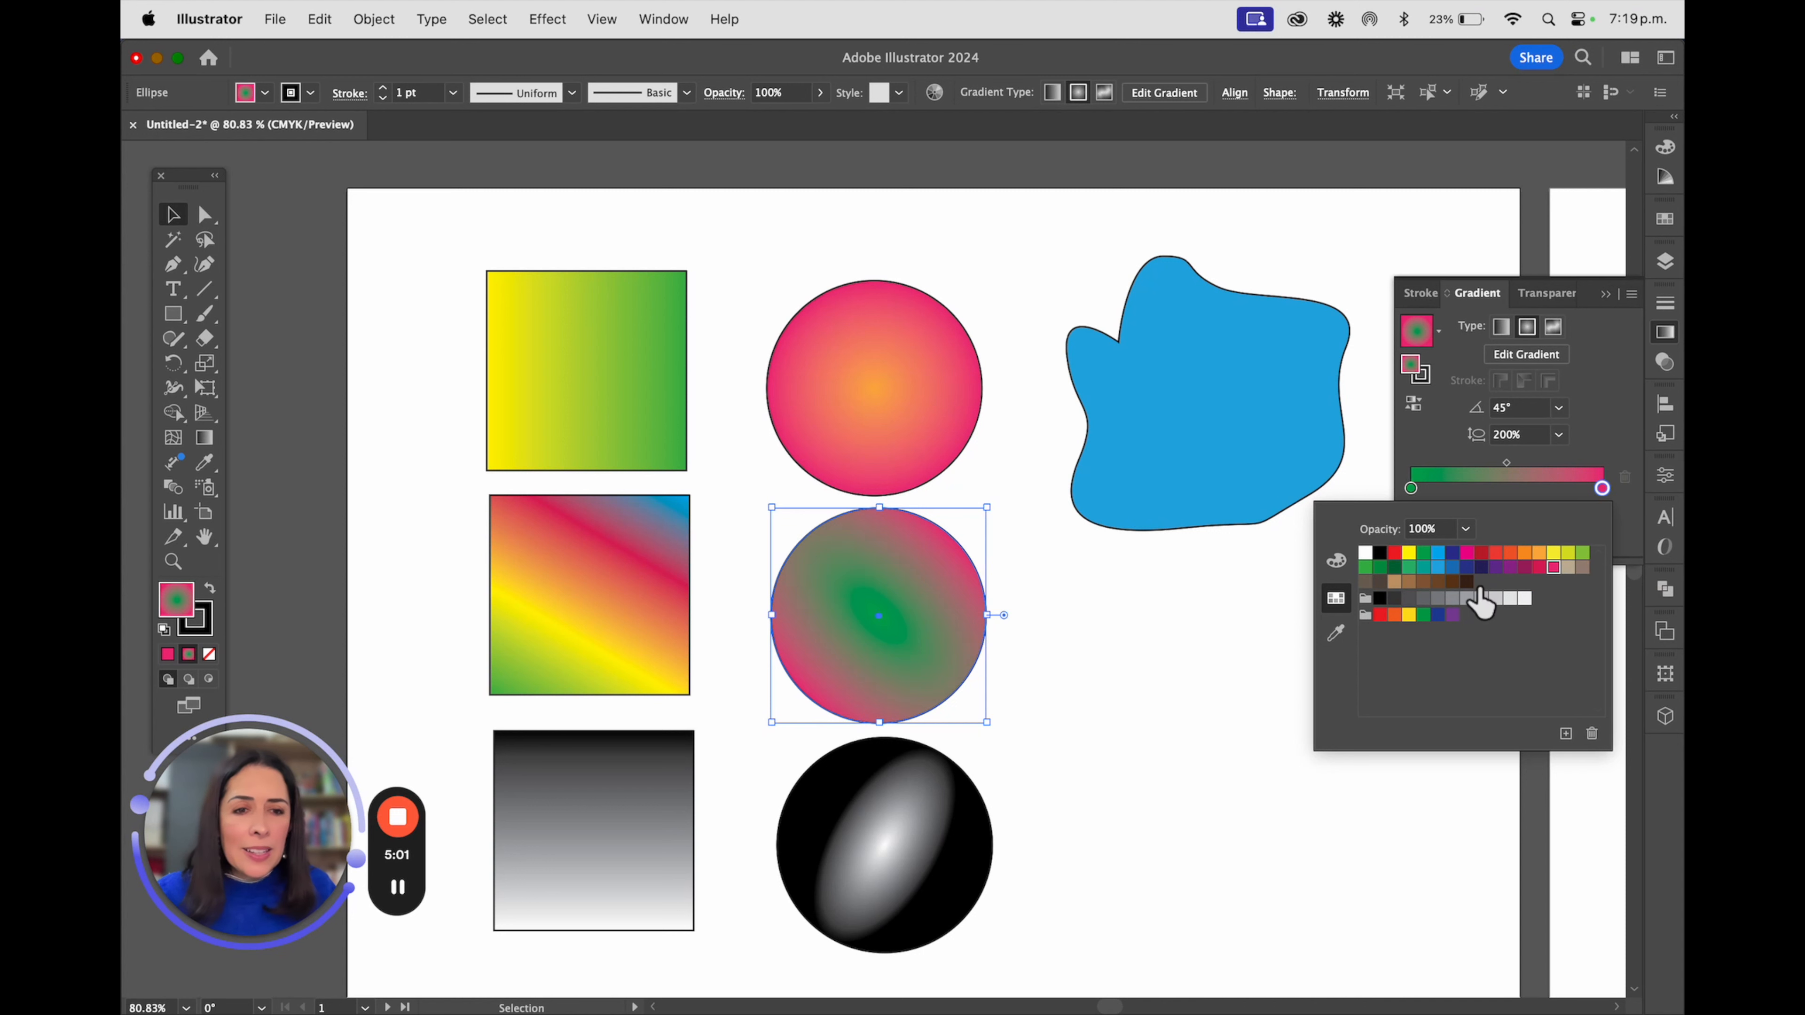
Add a white stop at about 40% between the green and pink stops of the middle circle's gradient
{"action": "left_click", "coordinate": [1485, 490]}
{"action": "left_click", "coordinate": [1487, 488]}
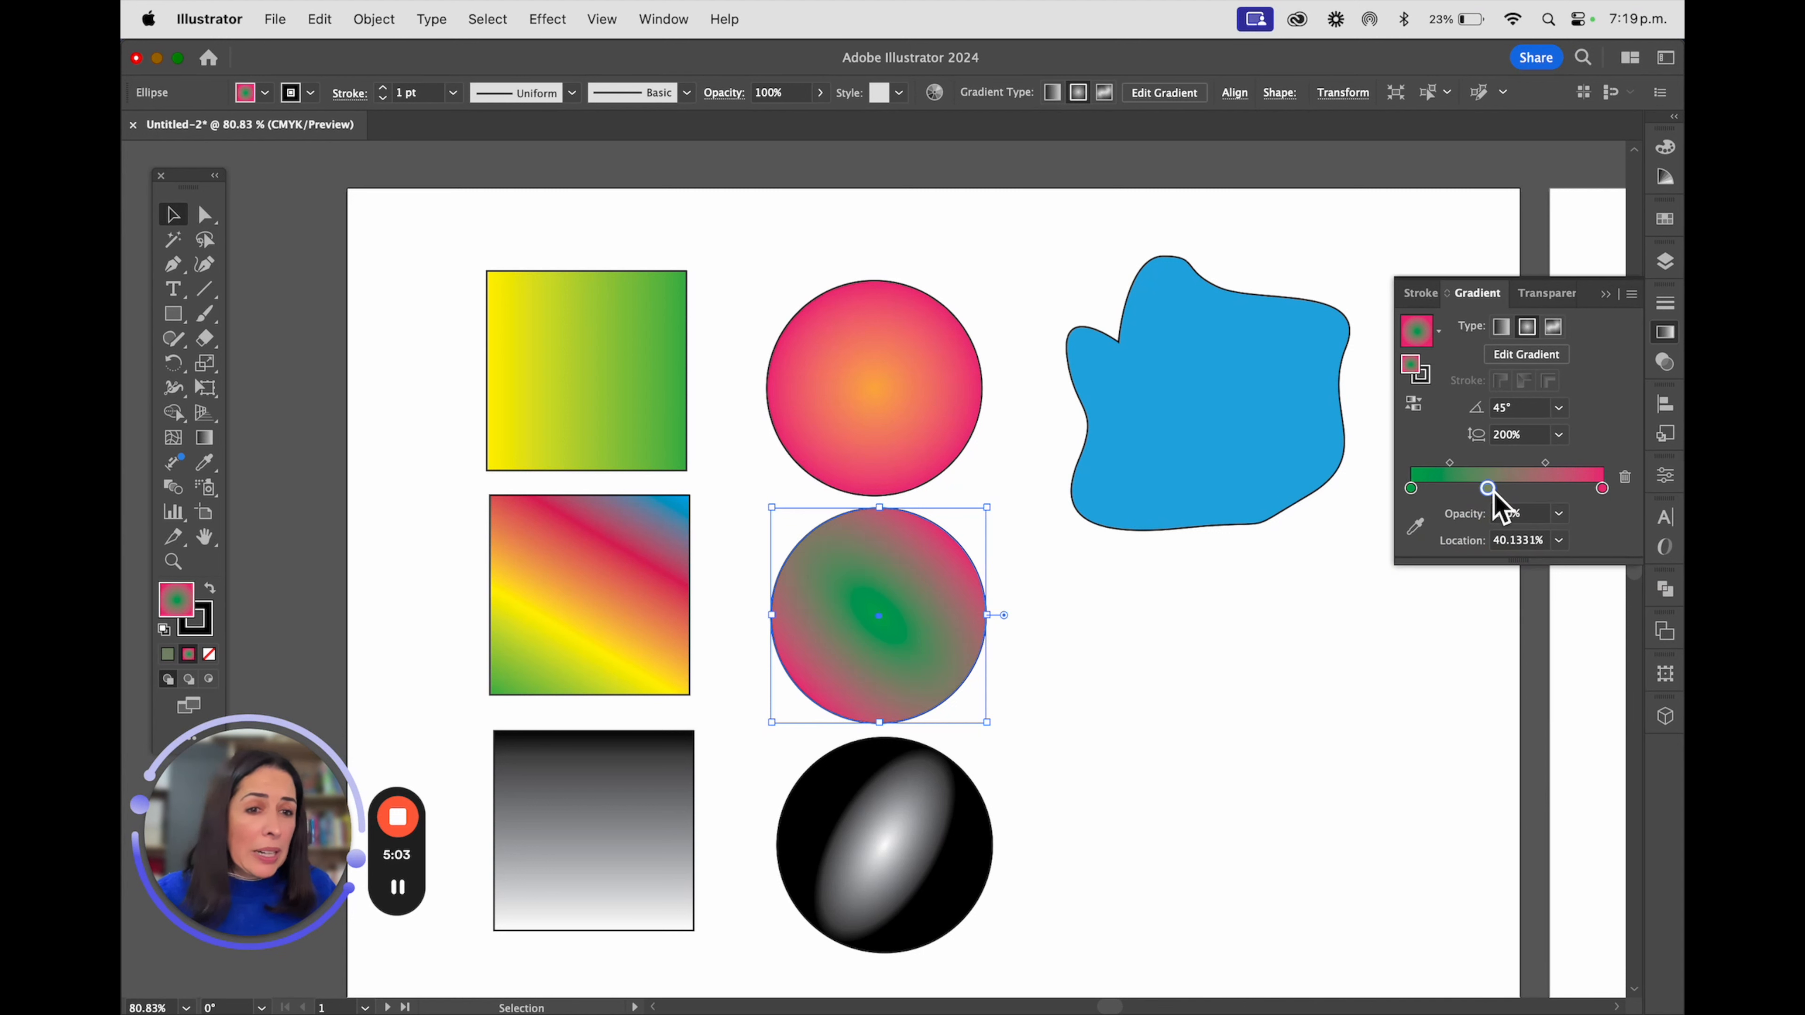
{"action": "double_click", "coordinate": [1487, 489]}
{"action": "left_click", "coordinate": [1364, 553]}
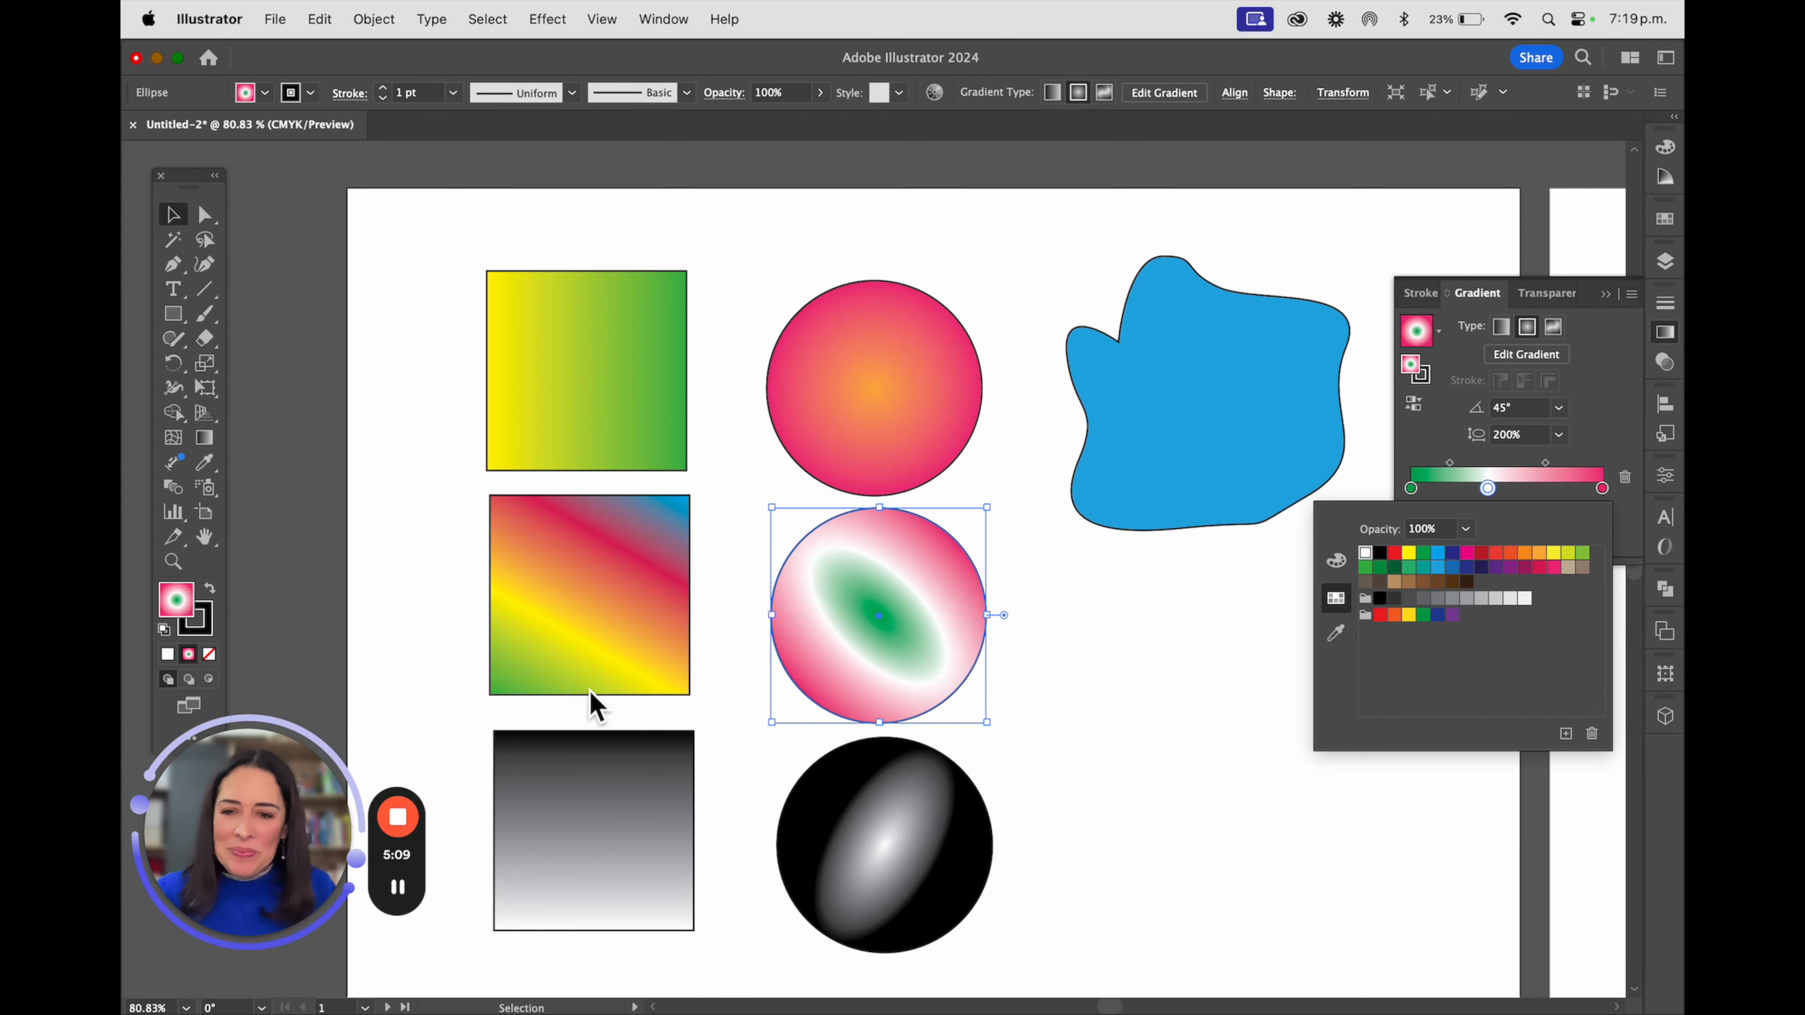
Reverse the lowest square's linear gradient so that it starts with black and ends with white
{"action": "left_click", "coordinate": [604, 741]}
{"action": "left_click", "coordinate": [618, 746]}
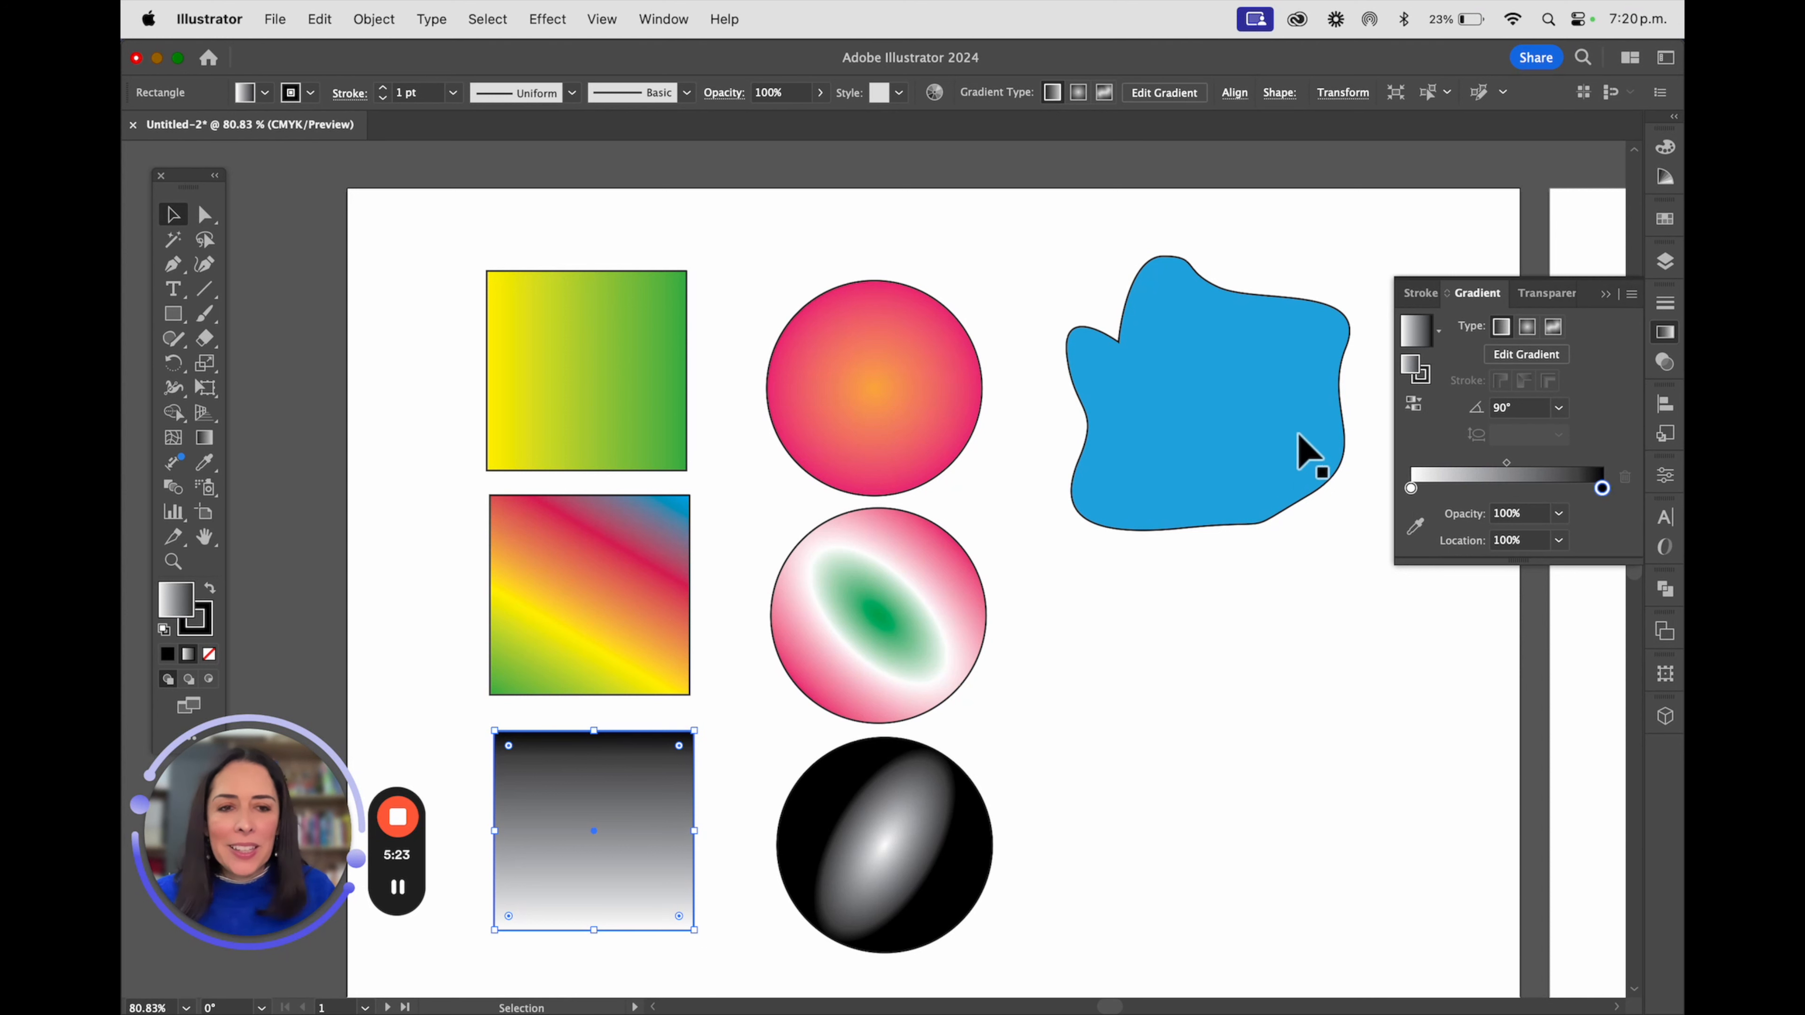
{"action": "left_click", "coordinate": [1414, 403]}
{"action": "left_click", "coordinate": [1414, 412]}
{"action": "left_click", "coordinate": [1415, 412]}
{"action": "left_click", "coordinate": [1414, 412]}
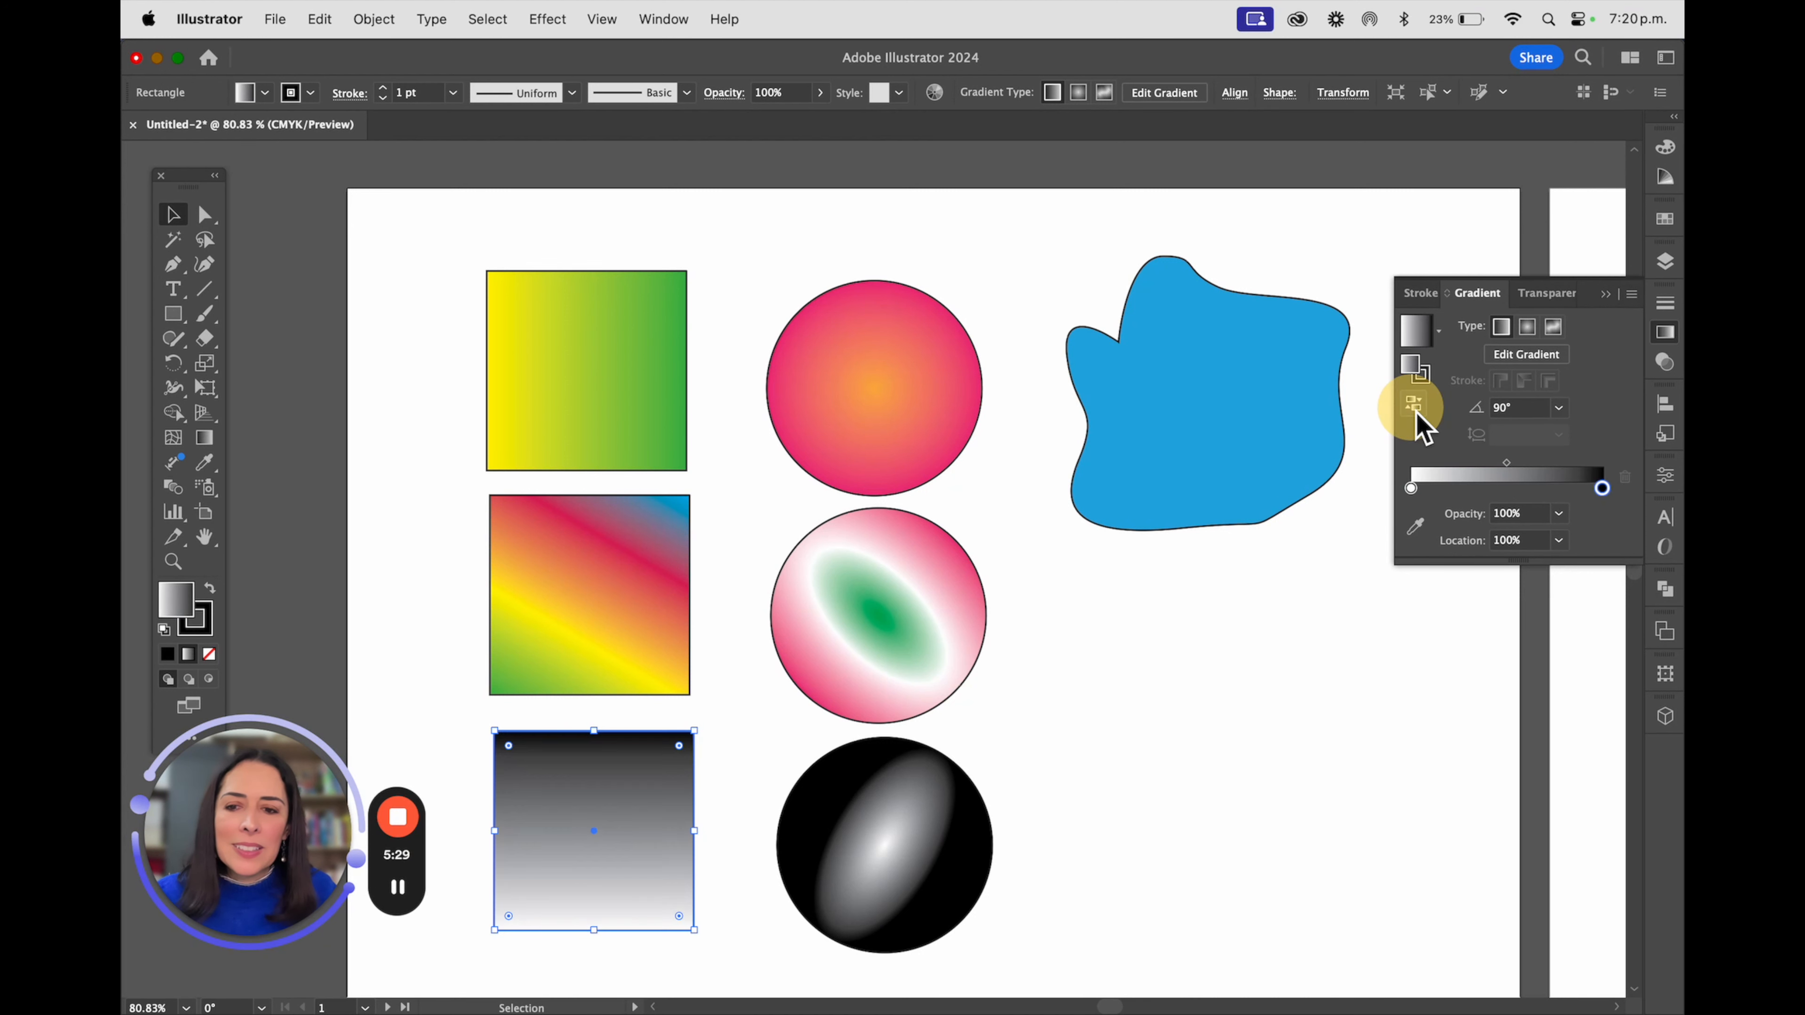
{"action": "left_click", "coordinate": [1414, 405]}
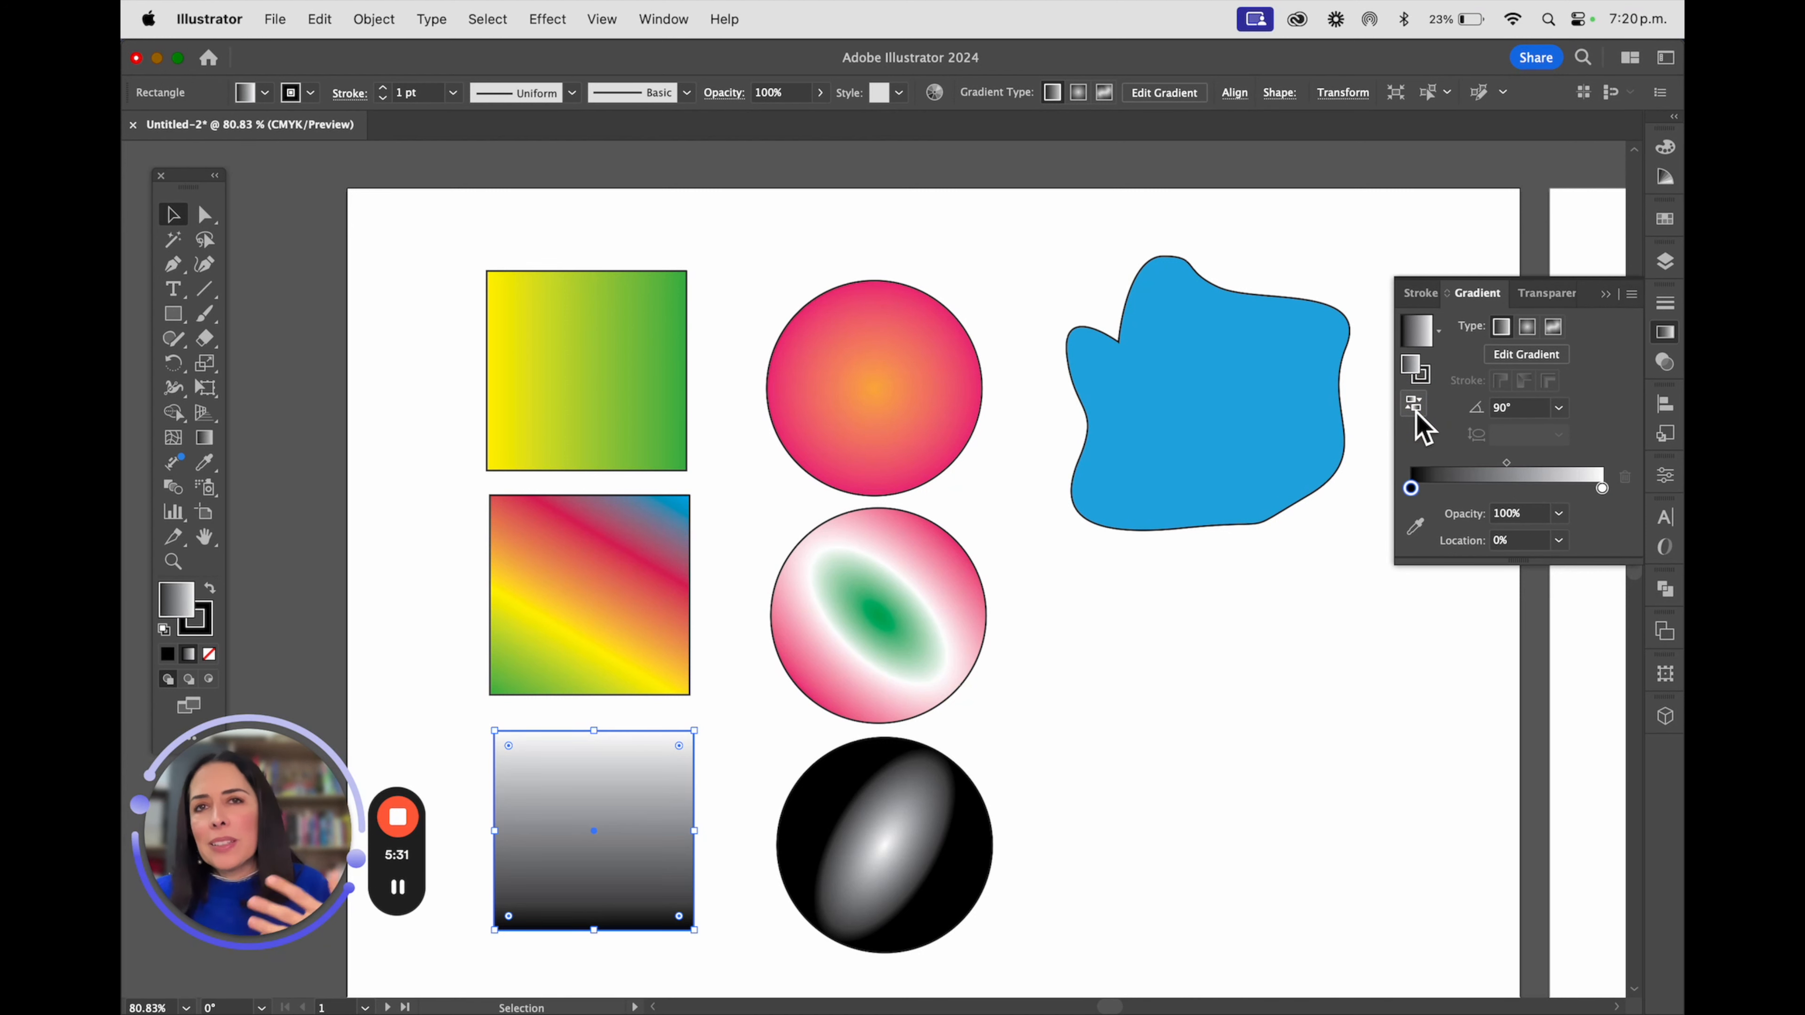
Add two intermediate stops to the lowest square's gradient and colour the four stops green, yellow, orange-red and dark red in order
{"action": "left_click", "coordinate": [1470, 488]}
{"action": "left_click", "coordinate": [1553, 488]}
{"action": "double_click", "coordinate": [1414, 491]}
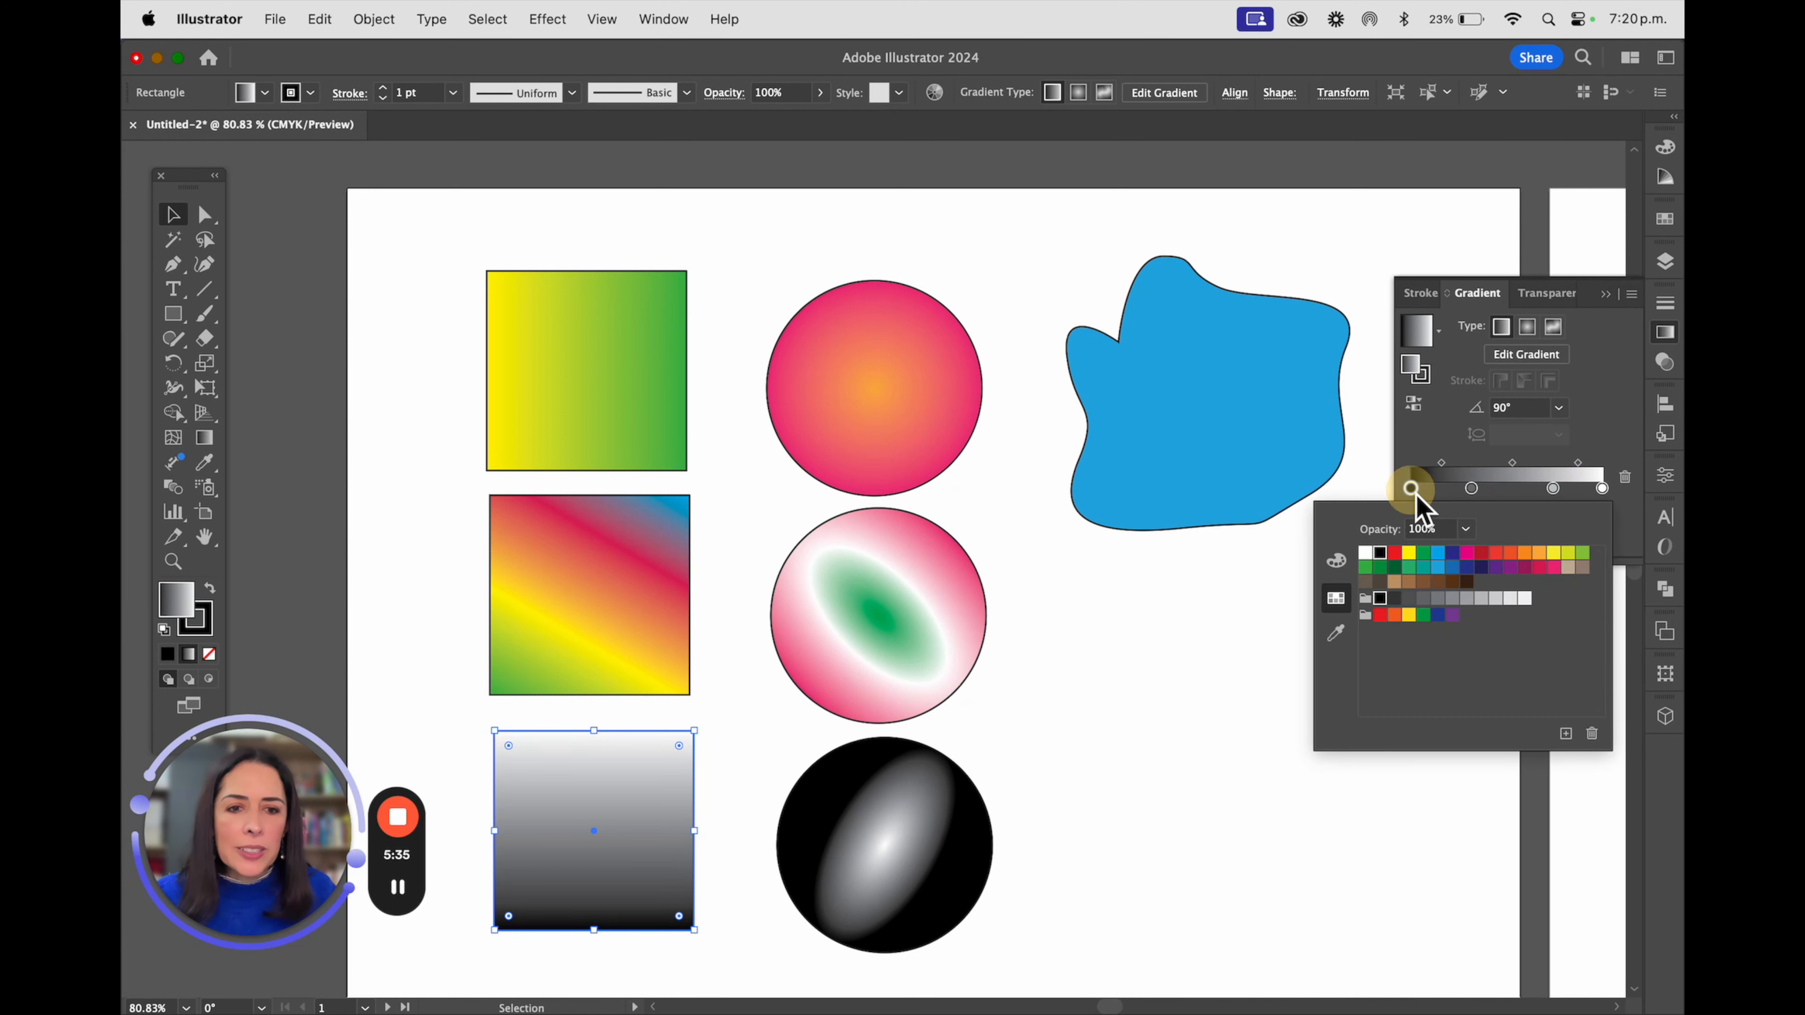
{"action": "left_click", "coordinate": [1380, 567]}
{"action": "left_click", "coordinate": [1472, 489]}
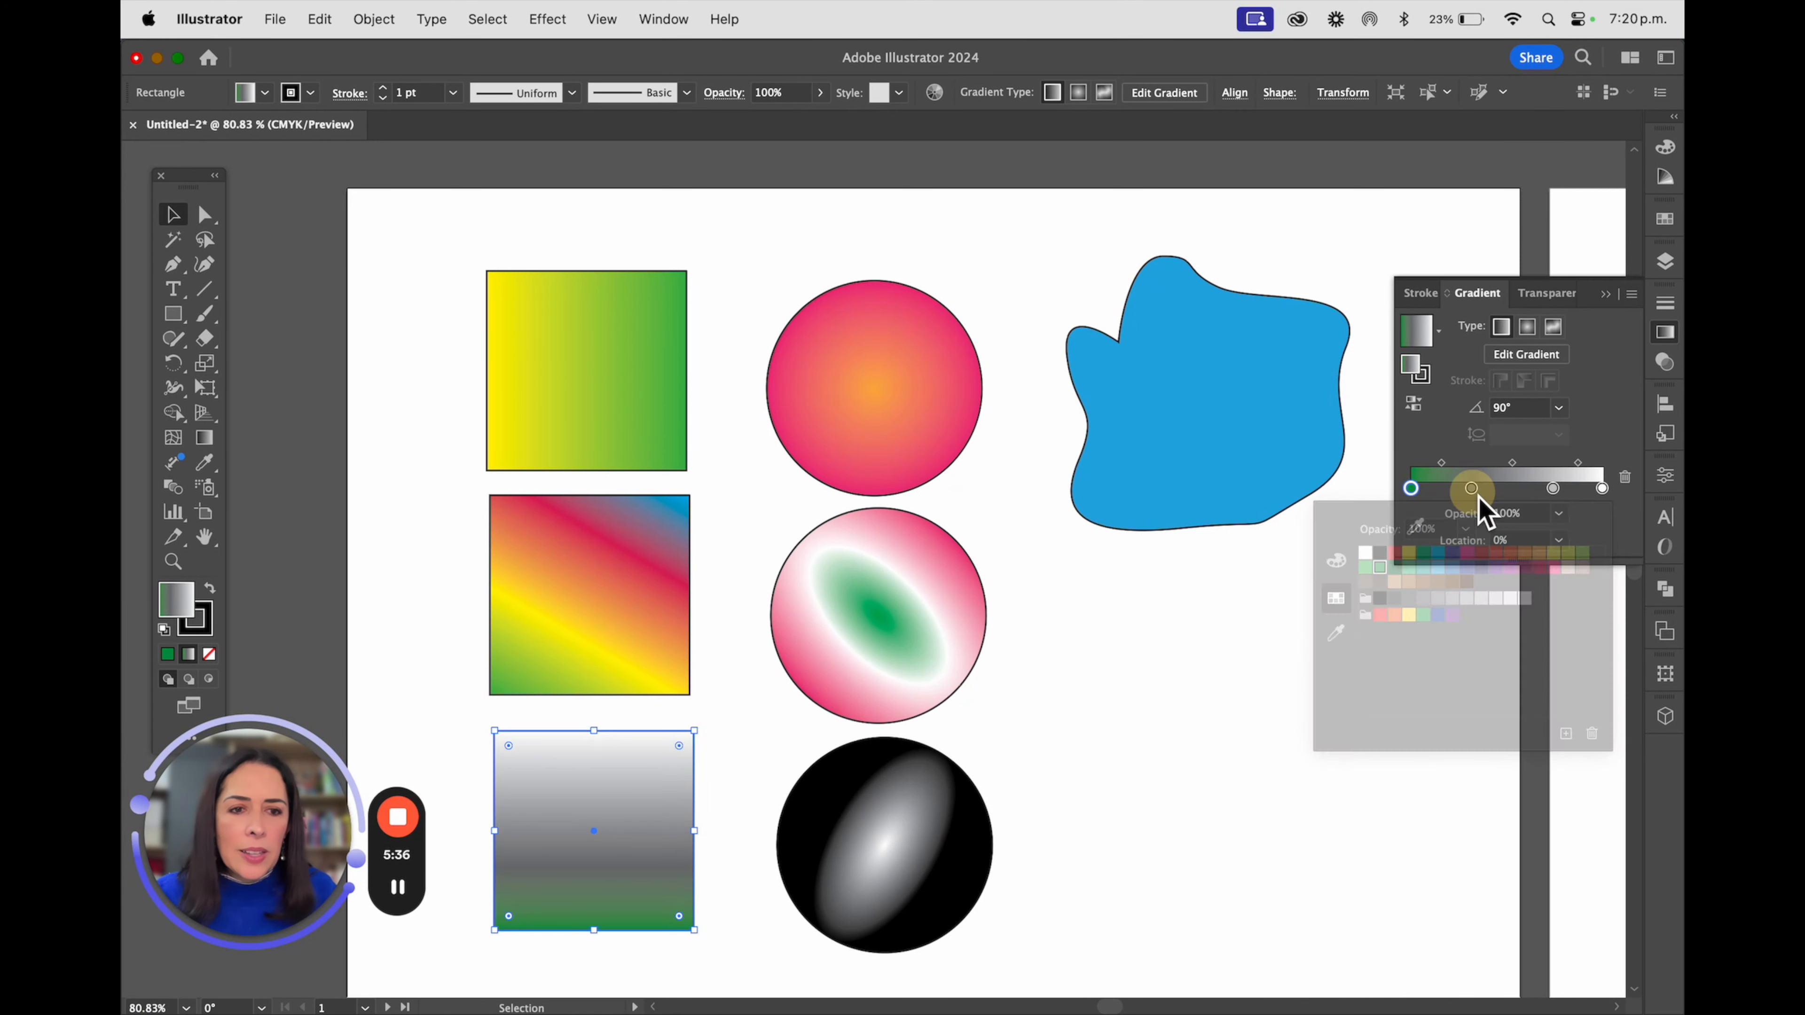
{"action": "left_click", "coordinate": [1554, 553]}
{"action": "double_click", "coordinate": [1552, 488]}
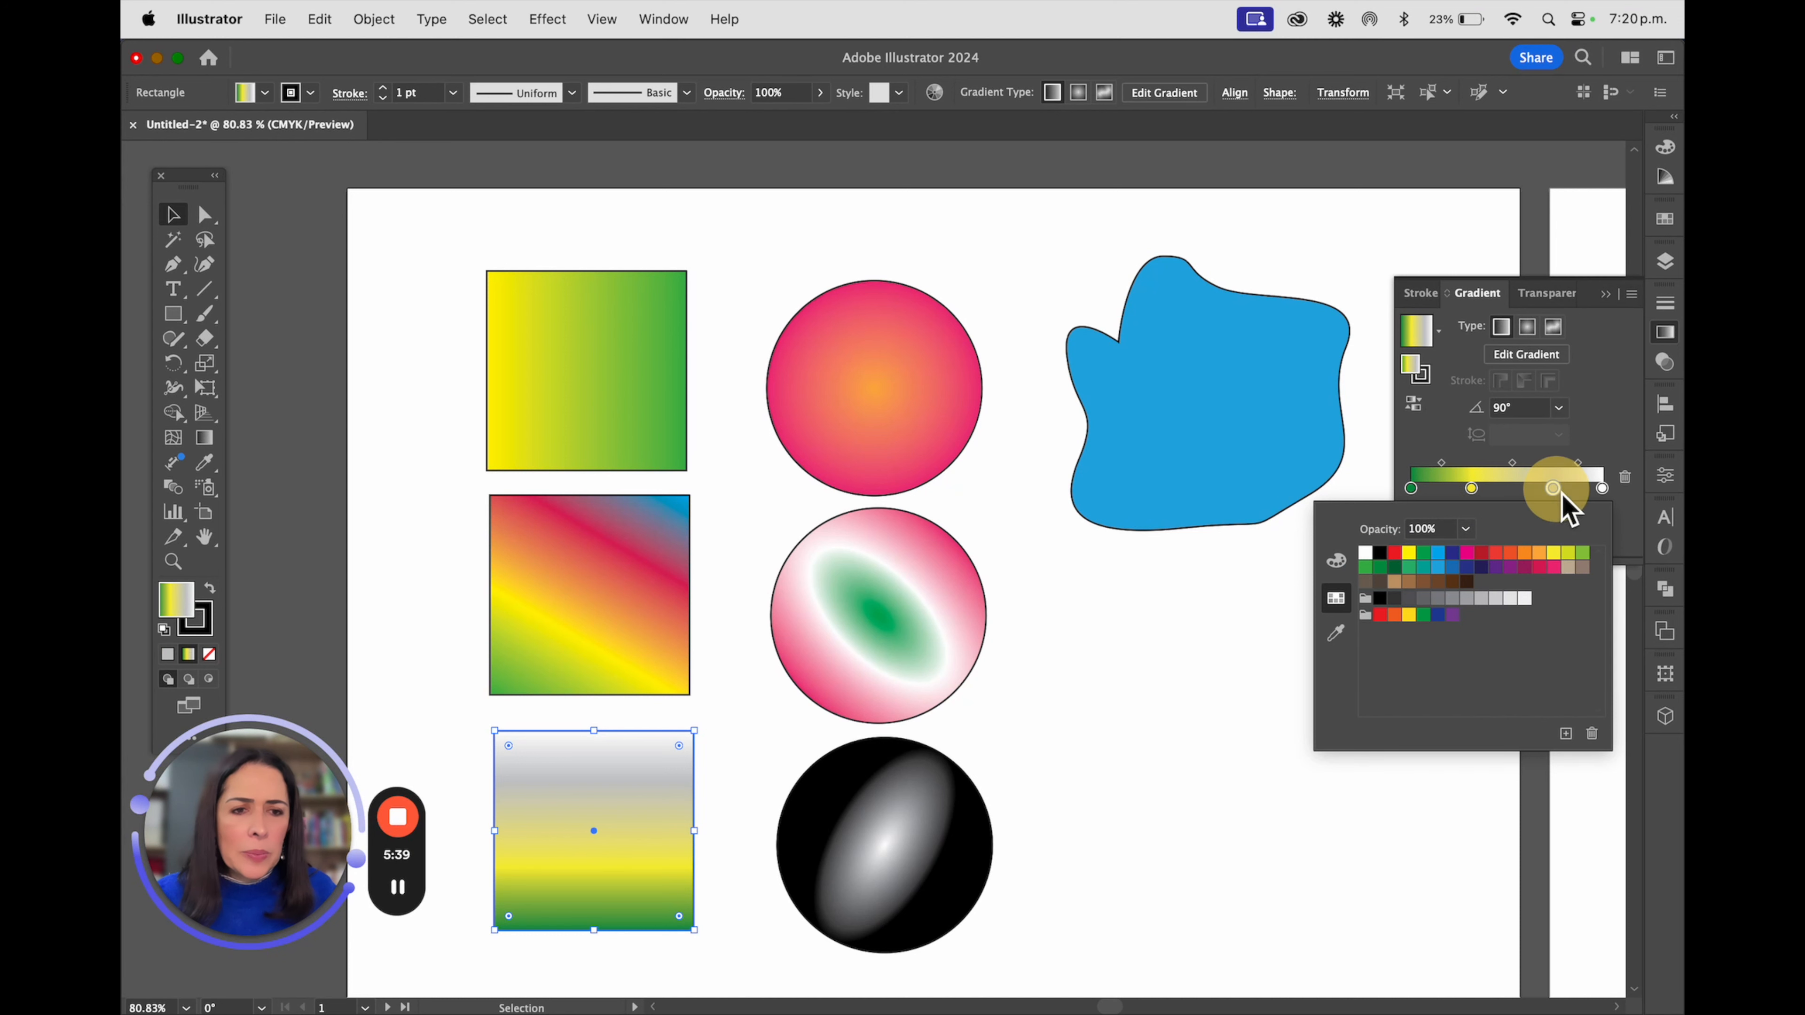
{"action": "left_click", "coordinate": [1510, 553]}
{"action": "double_click", "coordinate": [1602, 488]}
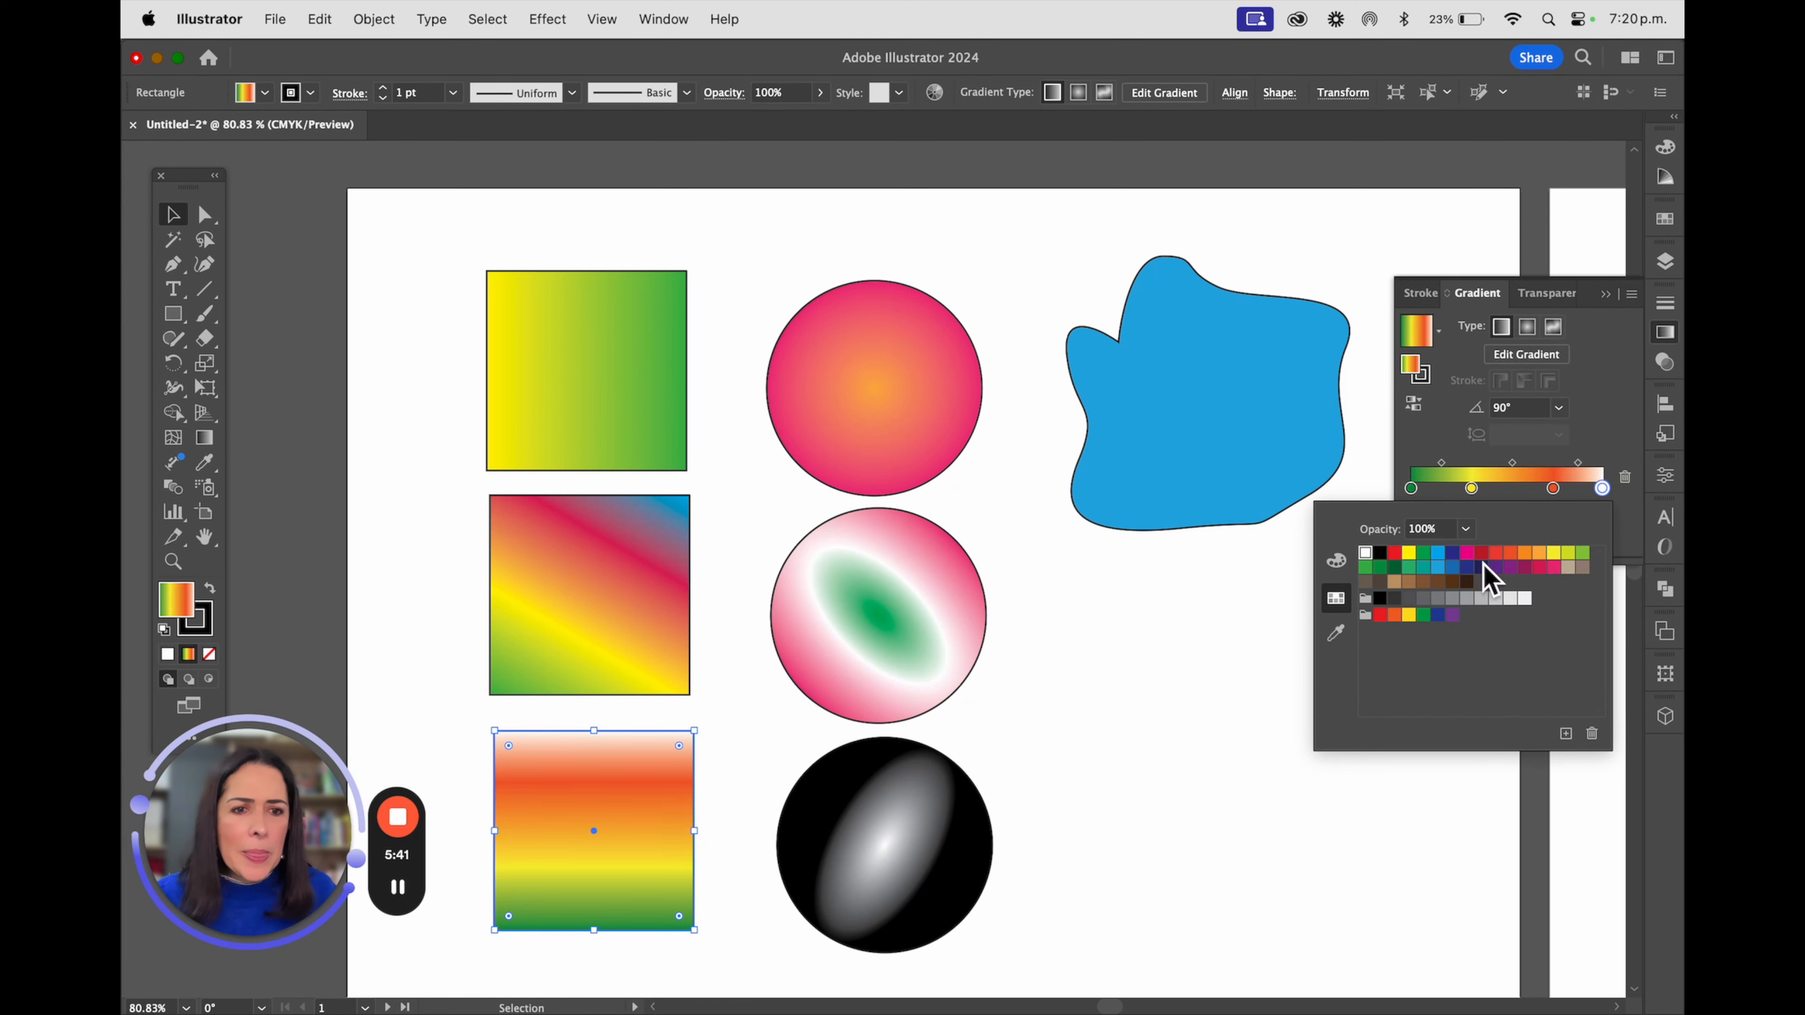
{"action": "left_click", "coordinate": [1481, 553]}
Add a dark blue stop at about 55% and a black stop at about 18% to the lowest square's gradient
{"action": "left_click", "coordinate": [1516, 490]}
{"action": "double_click", "coordinate": [1516, 488]}
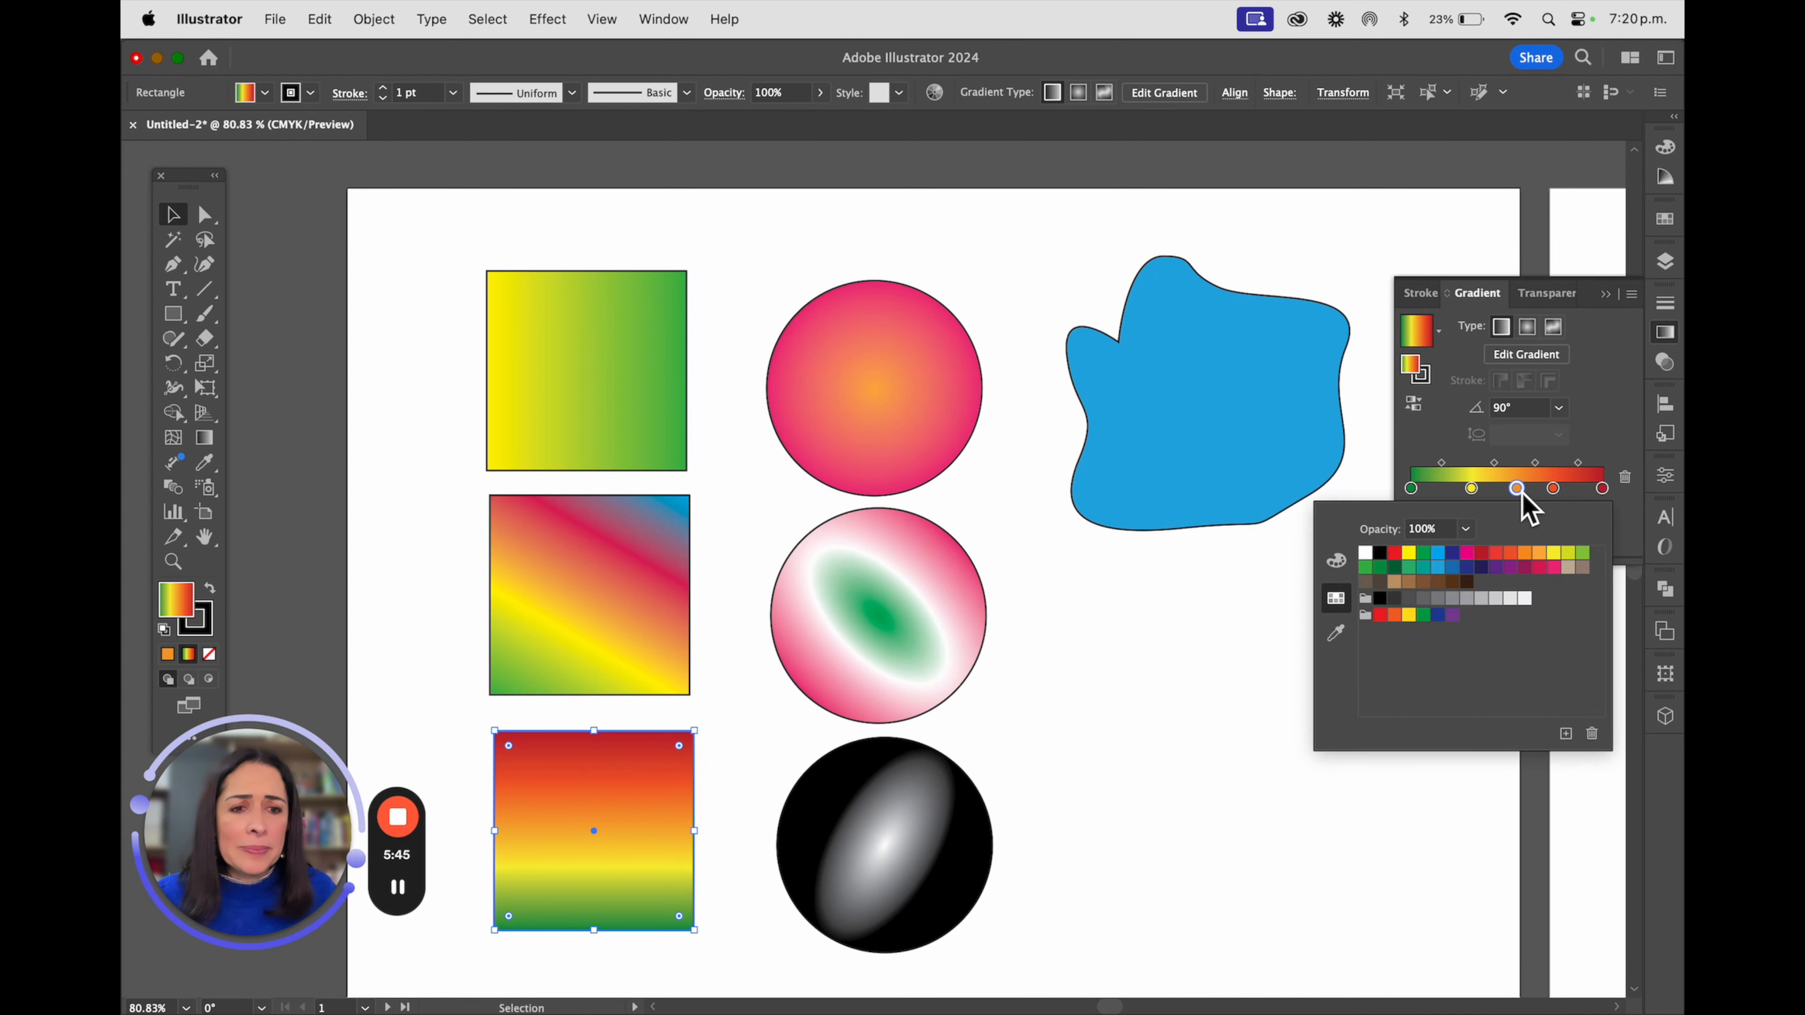
{"action": "left_click", "coordinate": [1455, 563]}
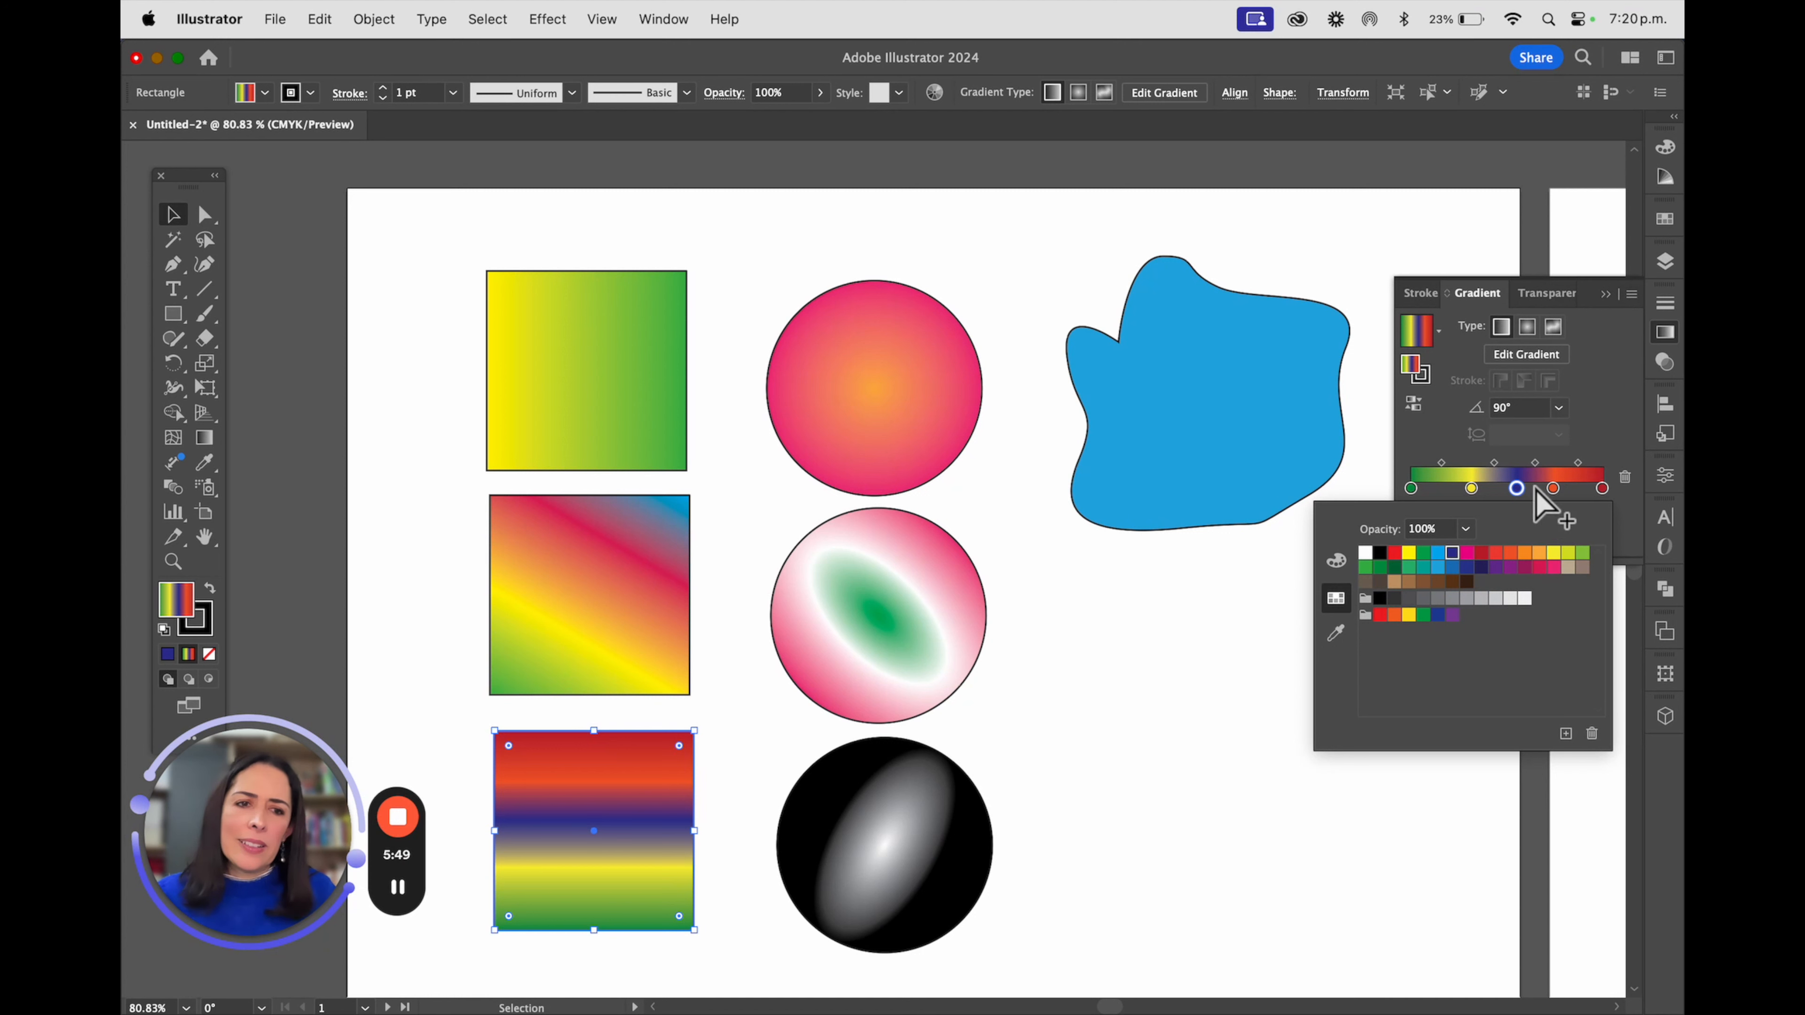
{"action": "left_click", "coordinate": [1446, 489]}
{"action": "double_click", "coordinate": [1444, 489]}
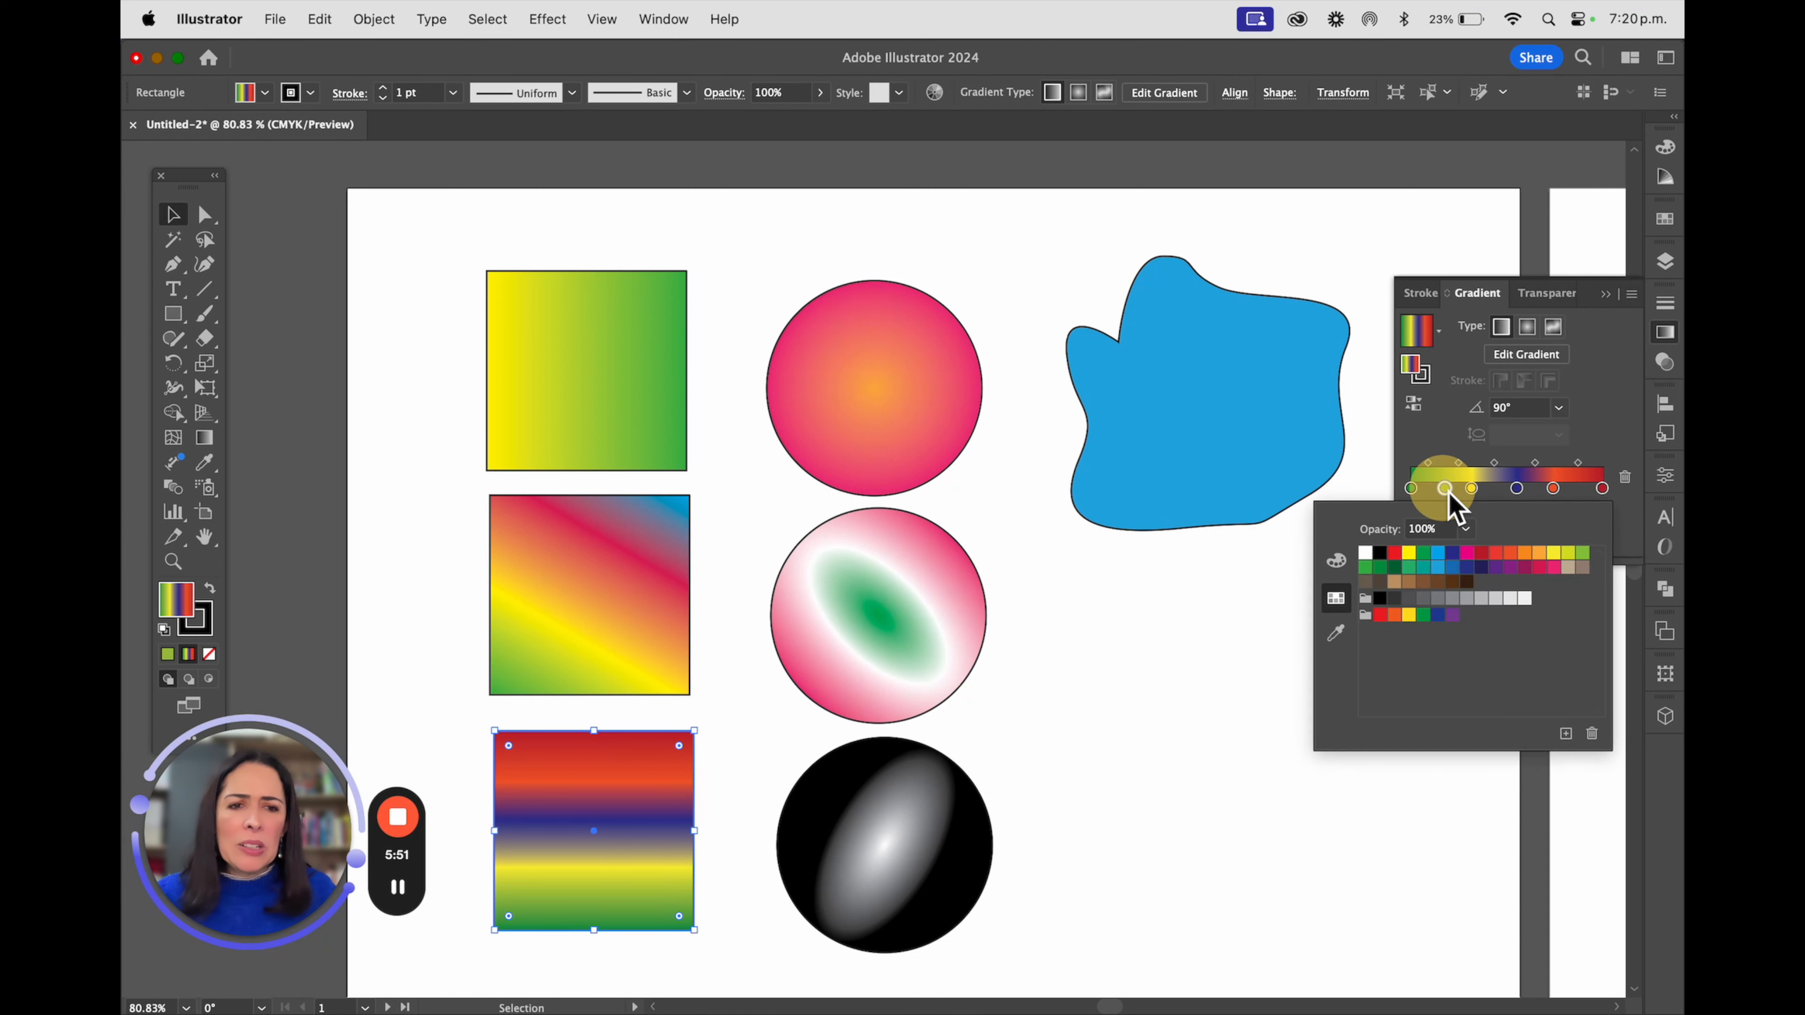
{"action": "left_click", "coordinate": [1382, 553]}
{"action": "left_click", "coordinate": [1633, 359]}
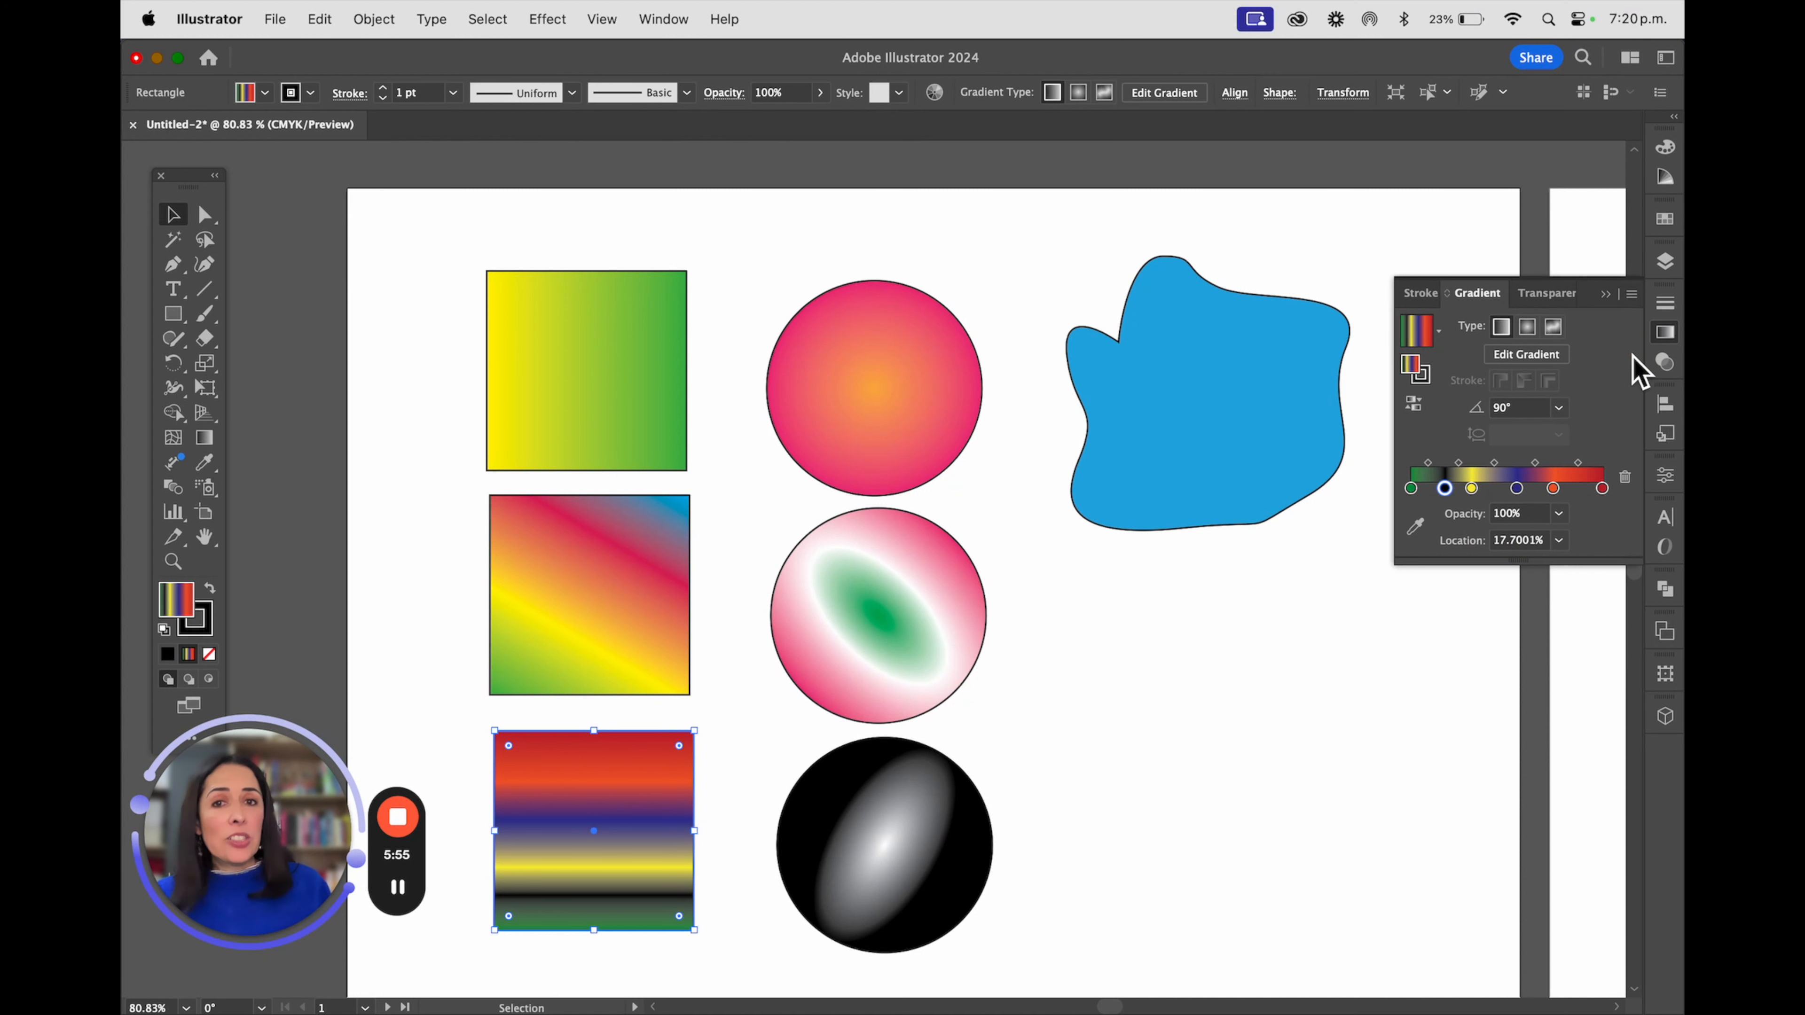
Remove the black and dark blue stops from the lowest square's gradient
{"action": "left_click_drag", "start_coordinate": [1445, 489], "coordinate": [1493, 615]}
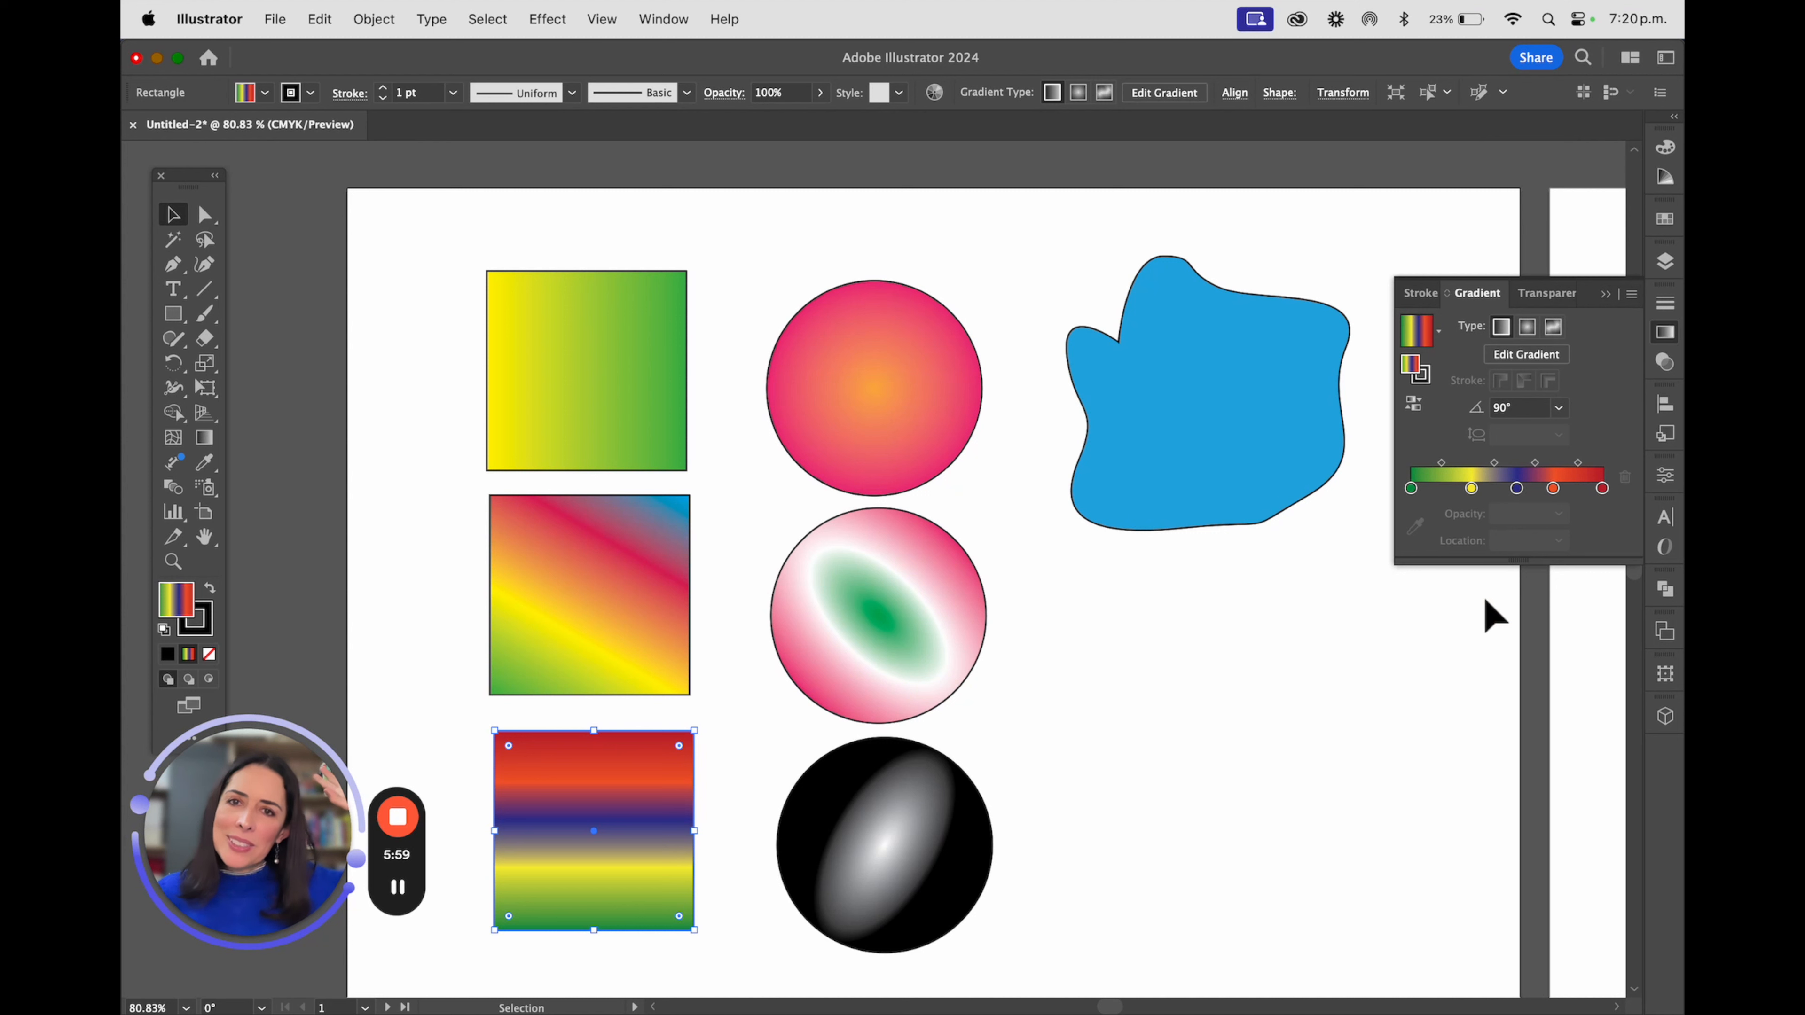
{"action": "left_click_drag", "start_coordinate": [1517, 491], "coordinate": [1619, 673]}
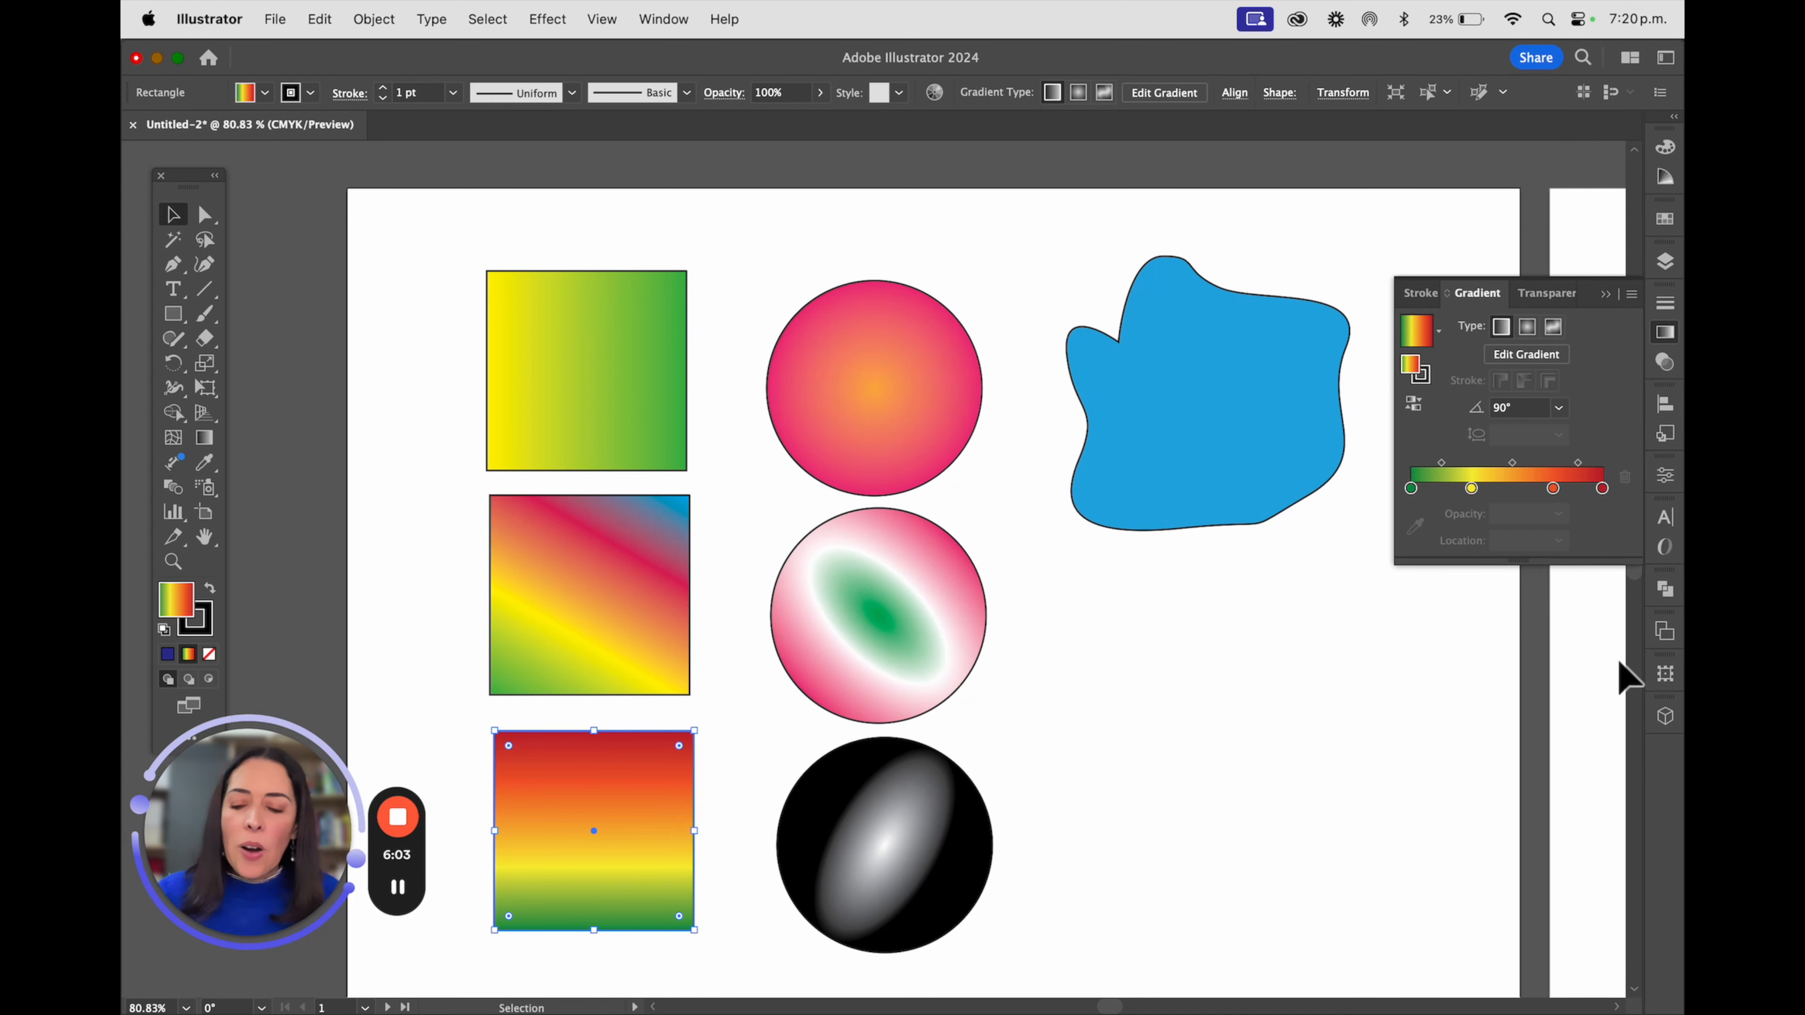
{"action": "key", "text": "super+z"}
{"action": "left_click", "coordinate": [1518, 490]}
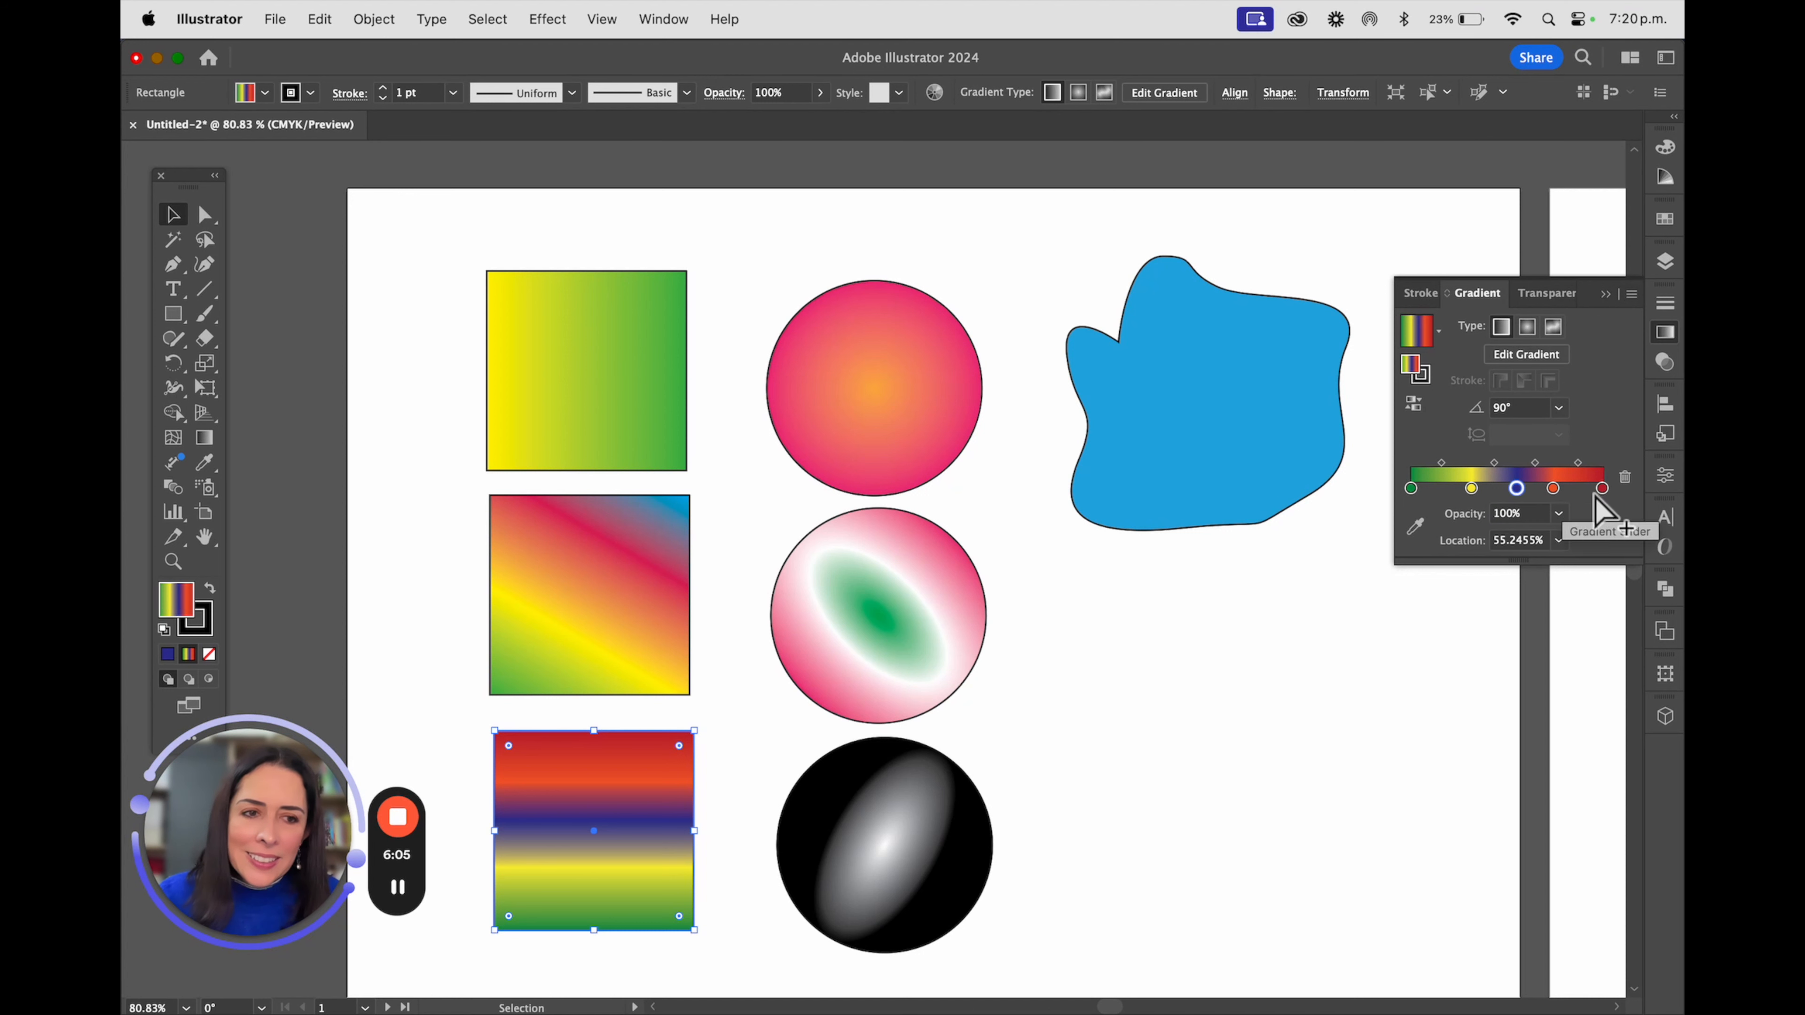
{"action": "left_click", "coordinate": [1627, 483]}
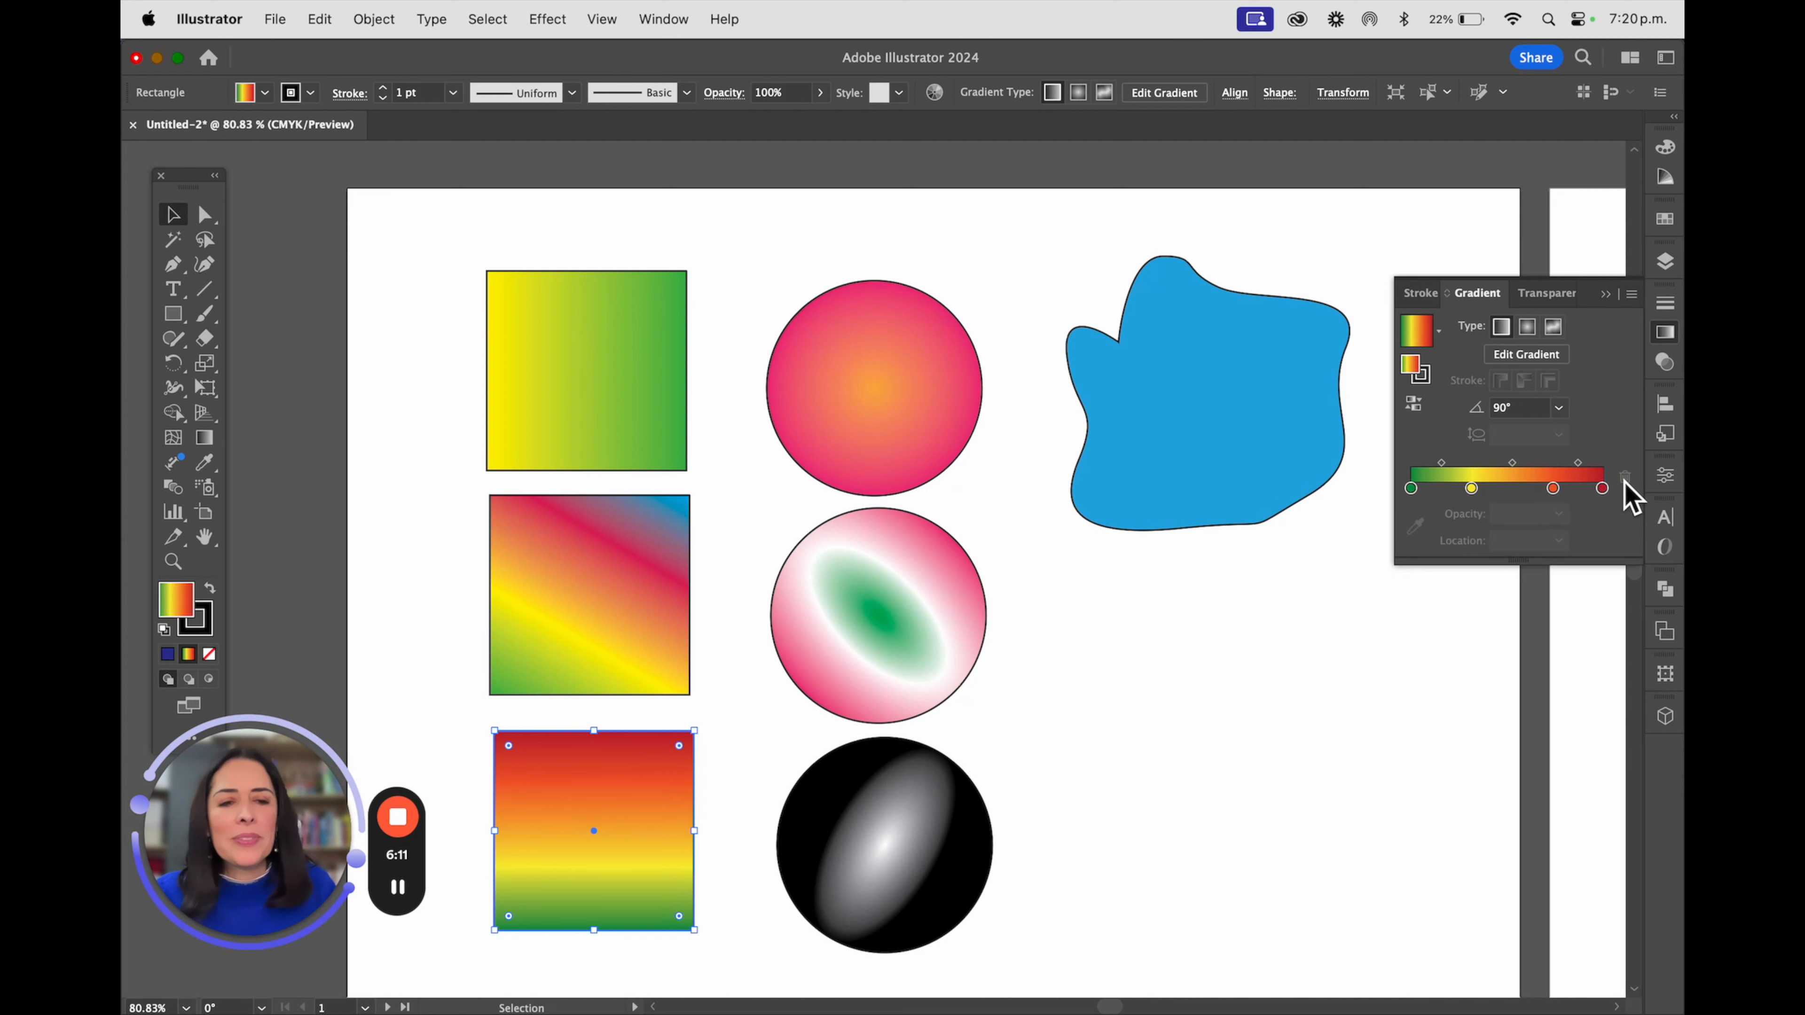
Reverse the lowest circle's radial gradient so that it runs from a black centre to a white edge
{"action": "left_click", "coordinate": [915, 833]}
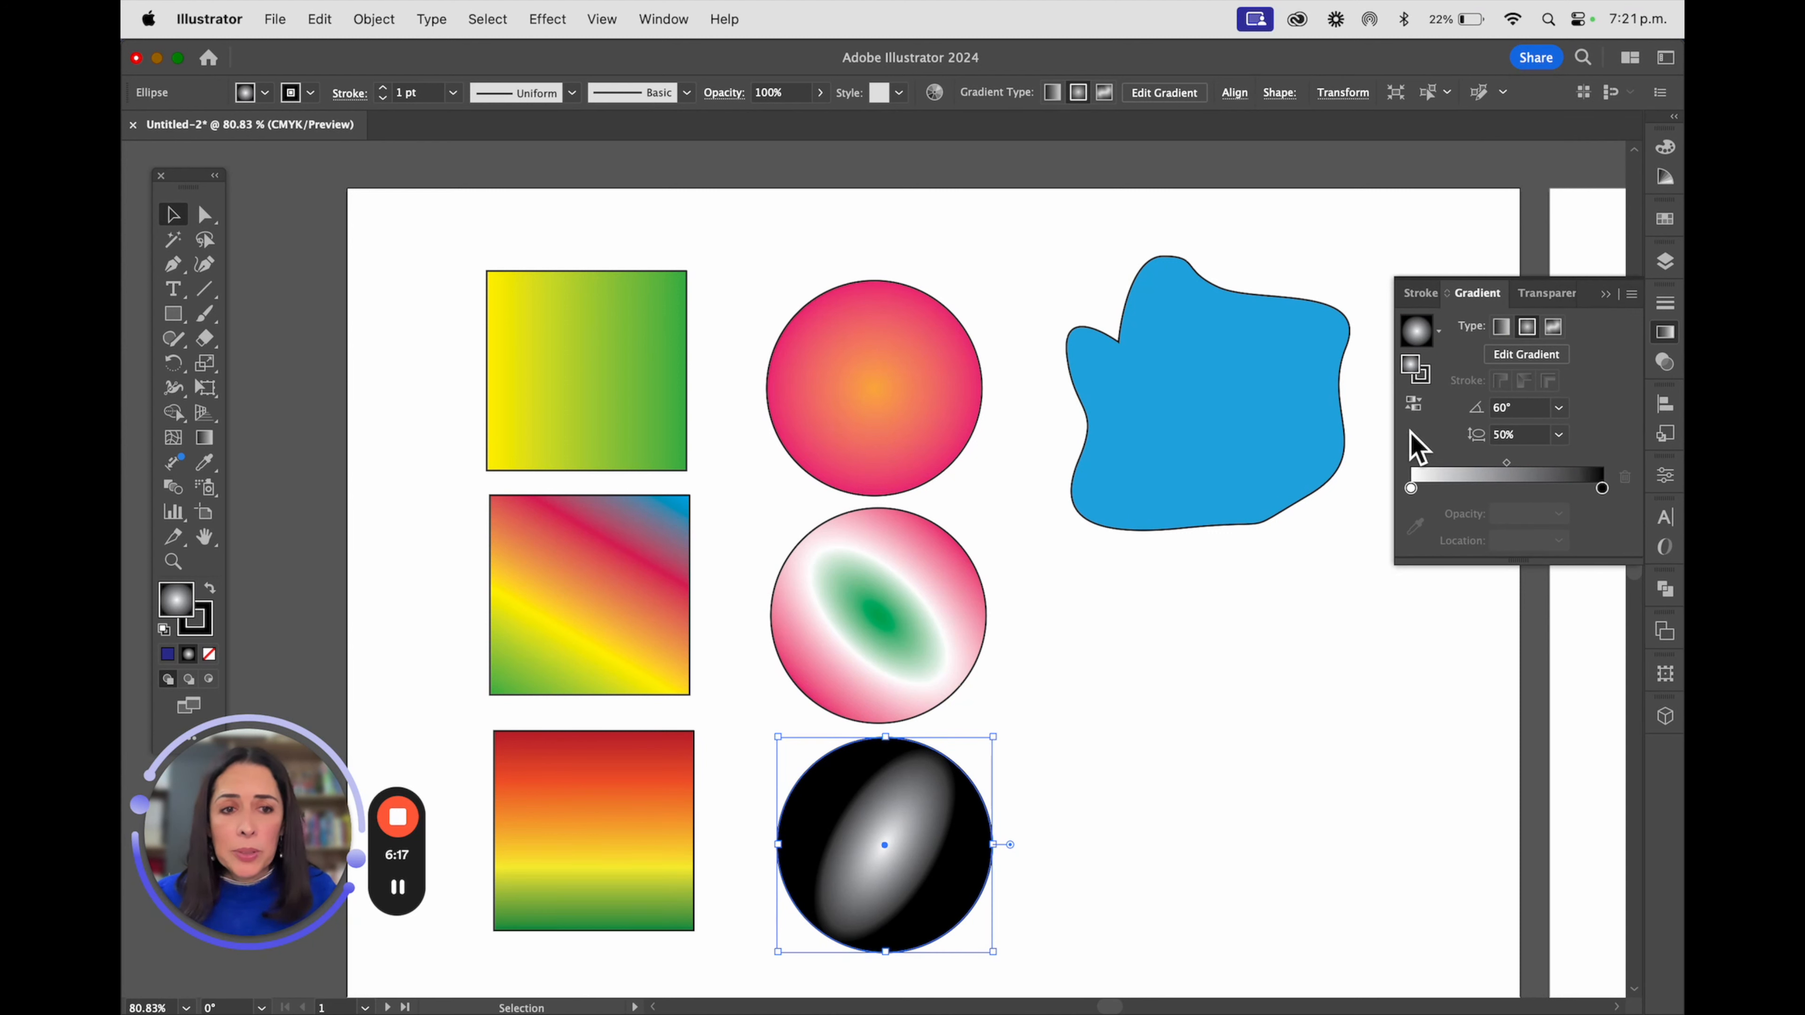
{"action": "left_click", "coordinate": [1414, 404]}
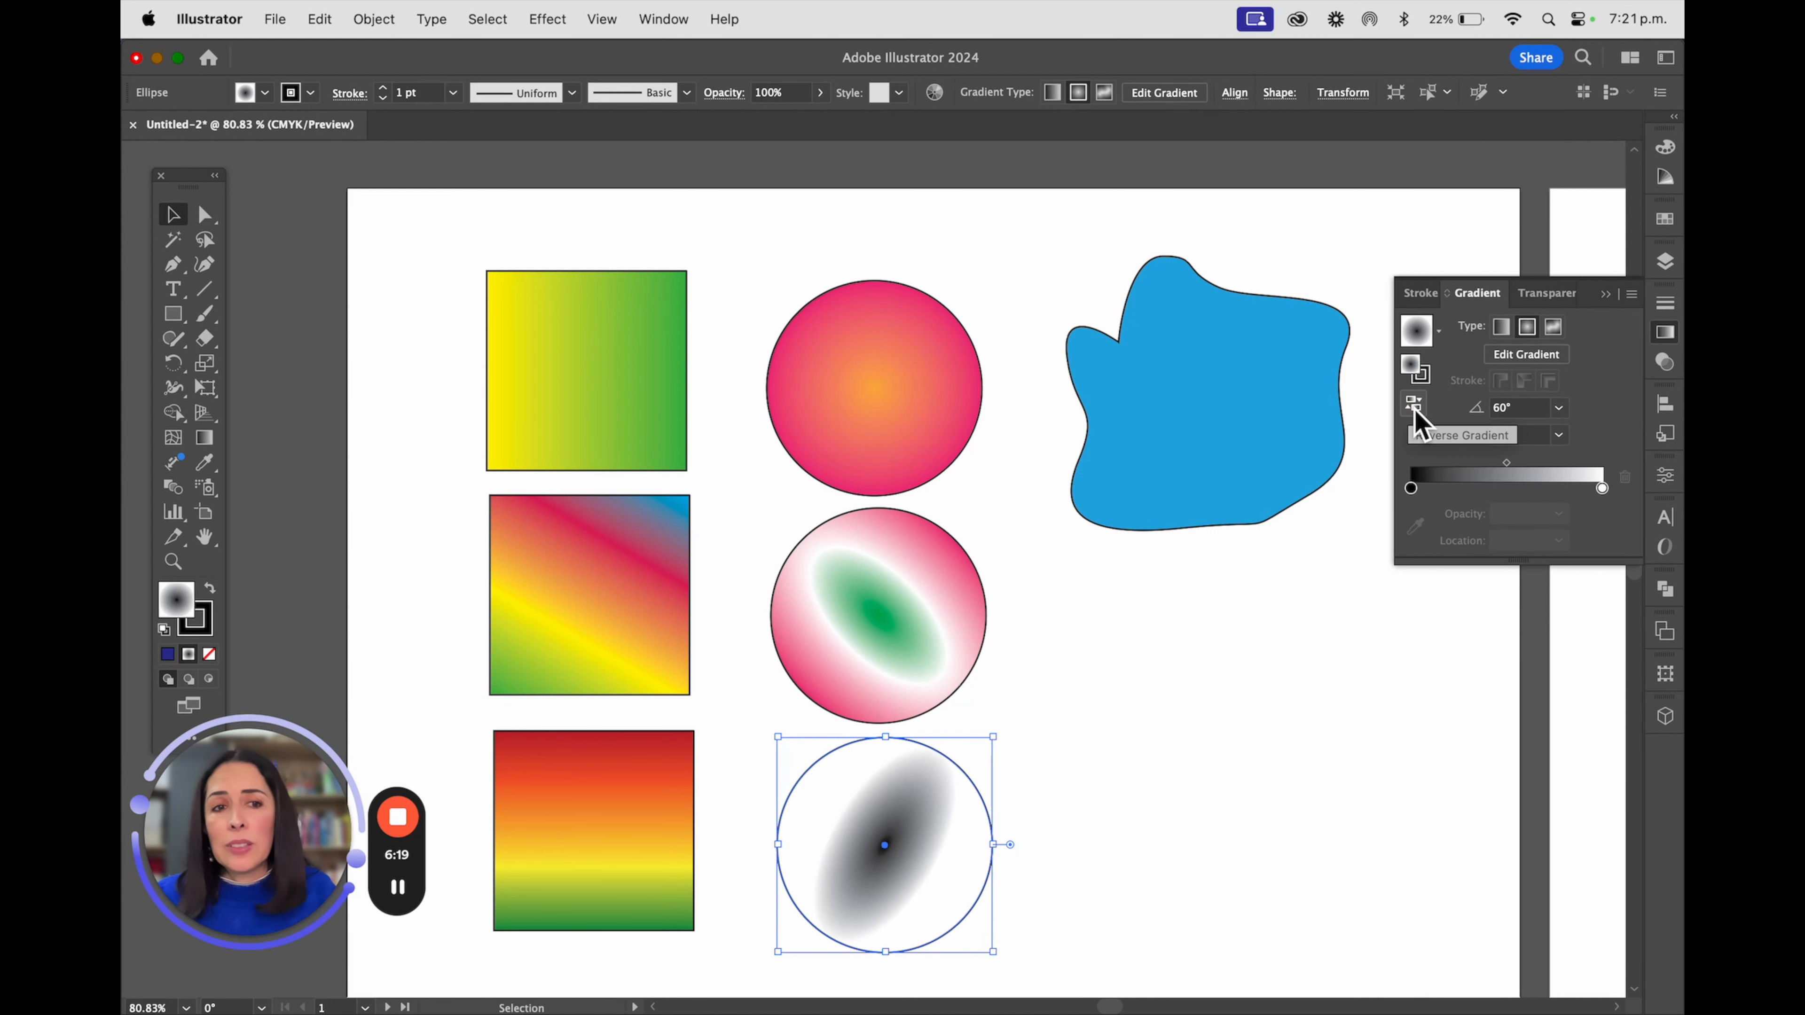
{"action": "left_click", "coordinate": [1414, 410]}
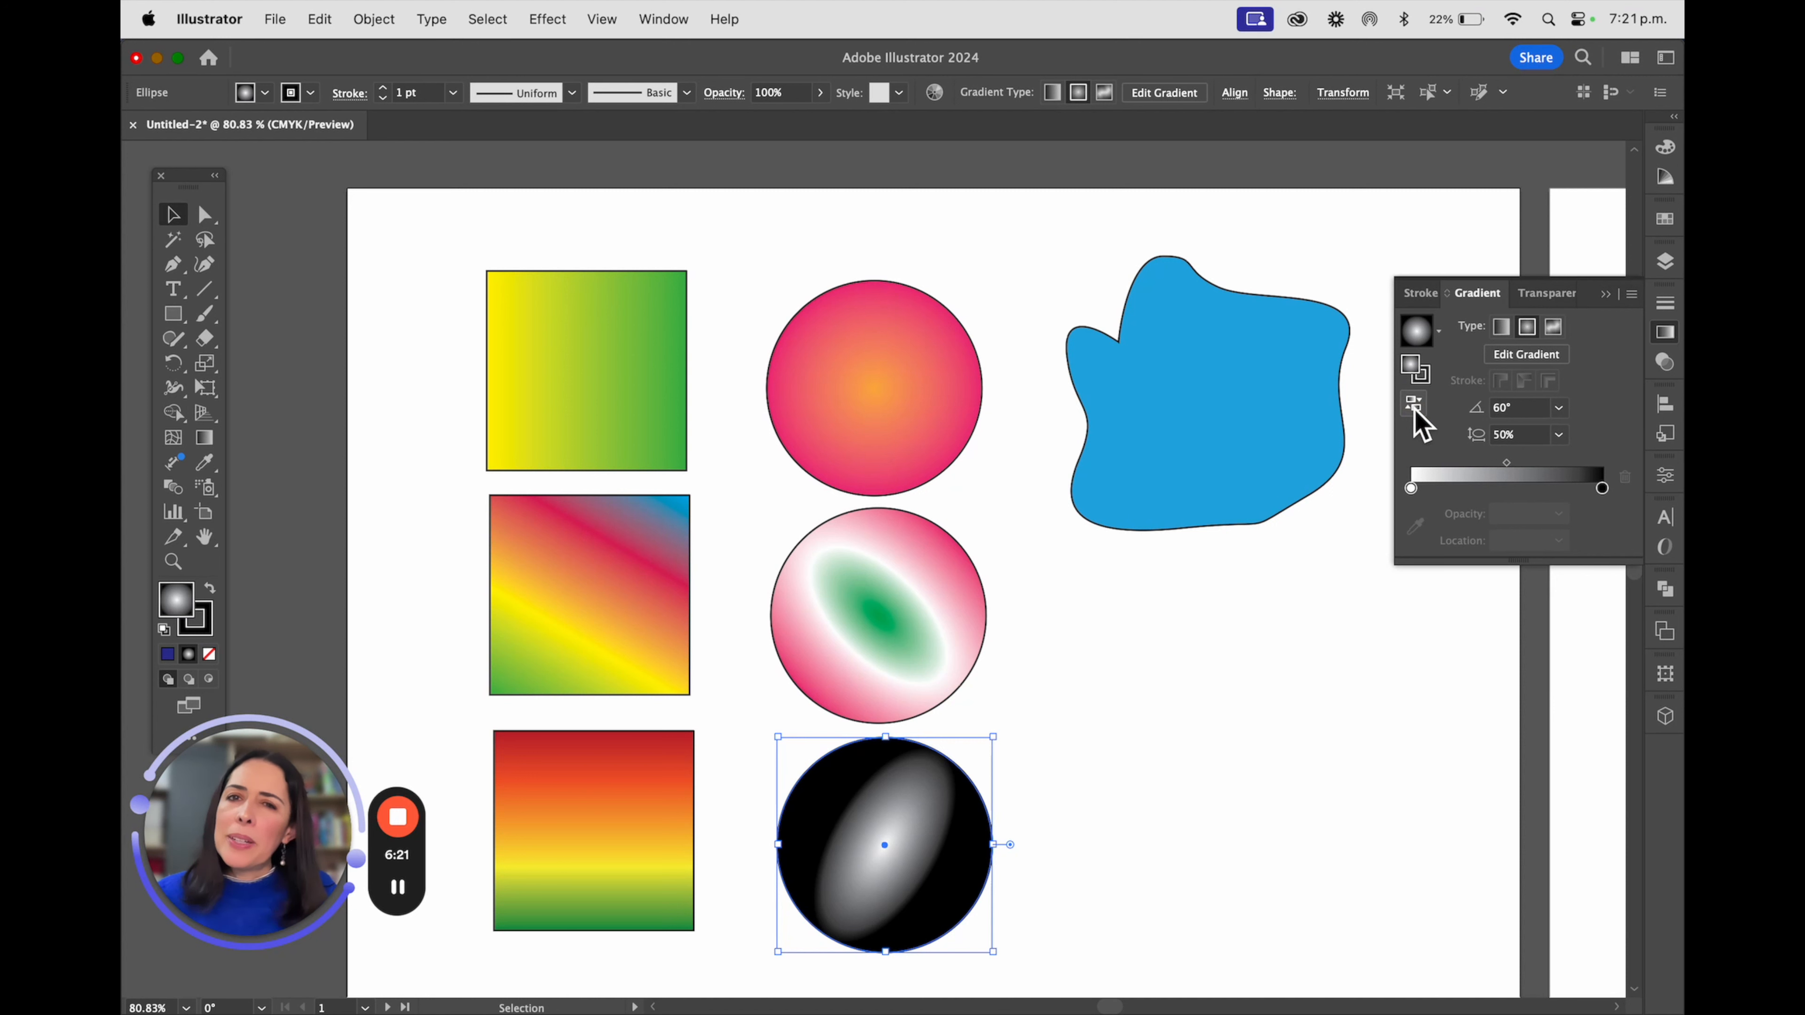
{"action": "left_click", "coordinate": [1415, 411]}
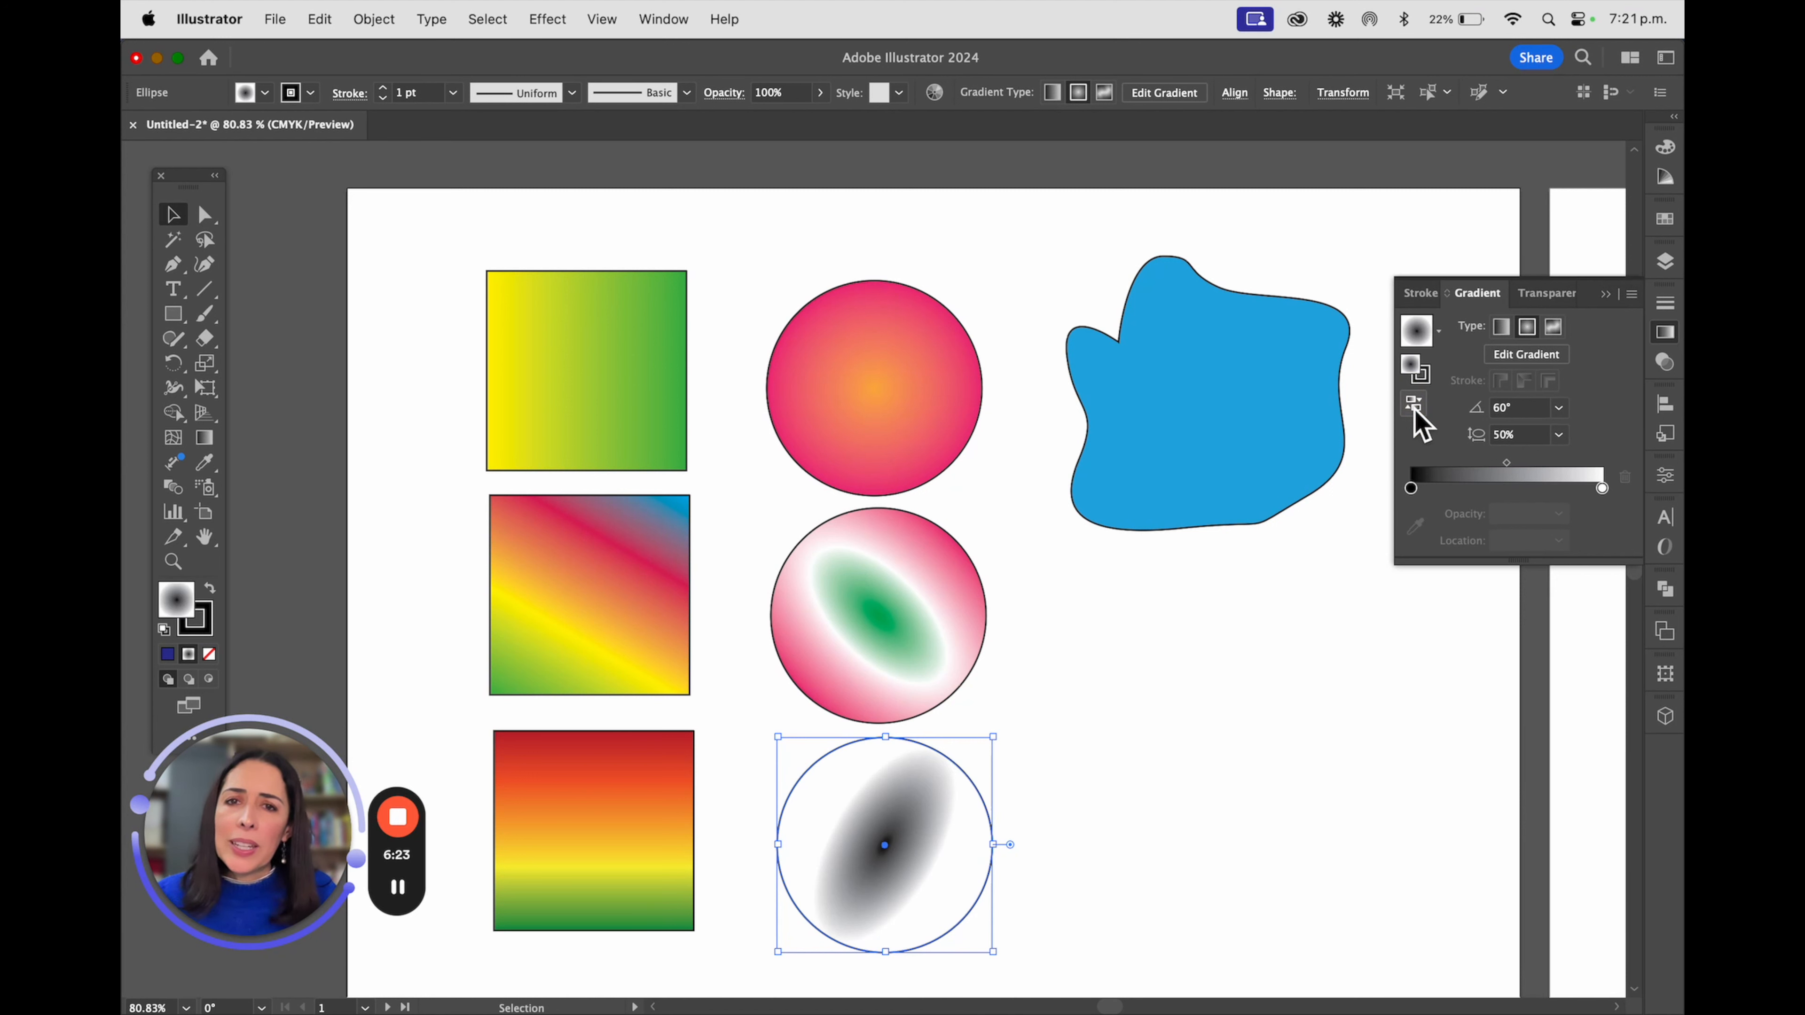
Duplicate the lowest circle beside the original and reverse the copy's gradient to a white centre with a black edge
{"action": "left_click_drag", "start_coordinate": [923, 872], "coordinate": [1168, 867]}
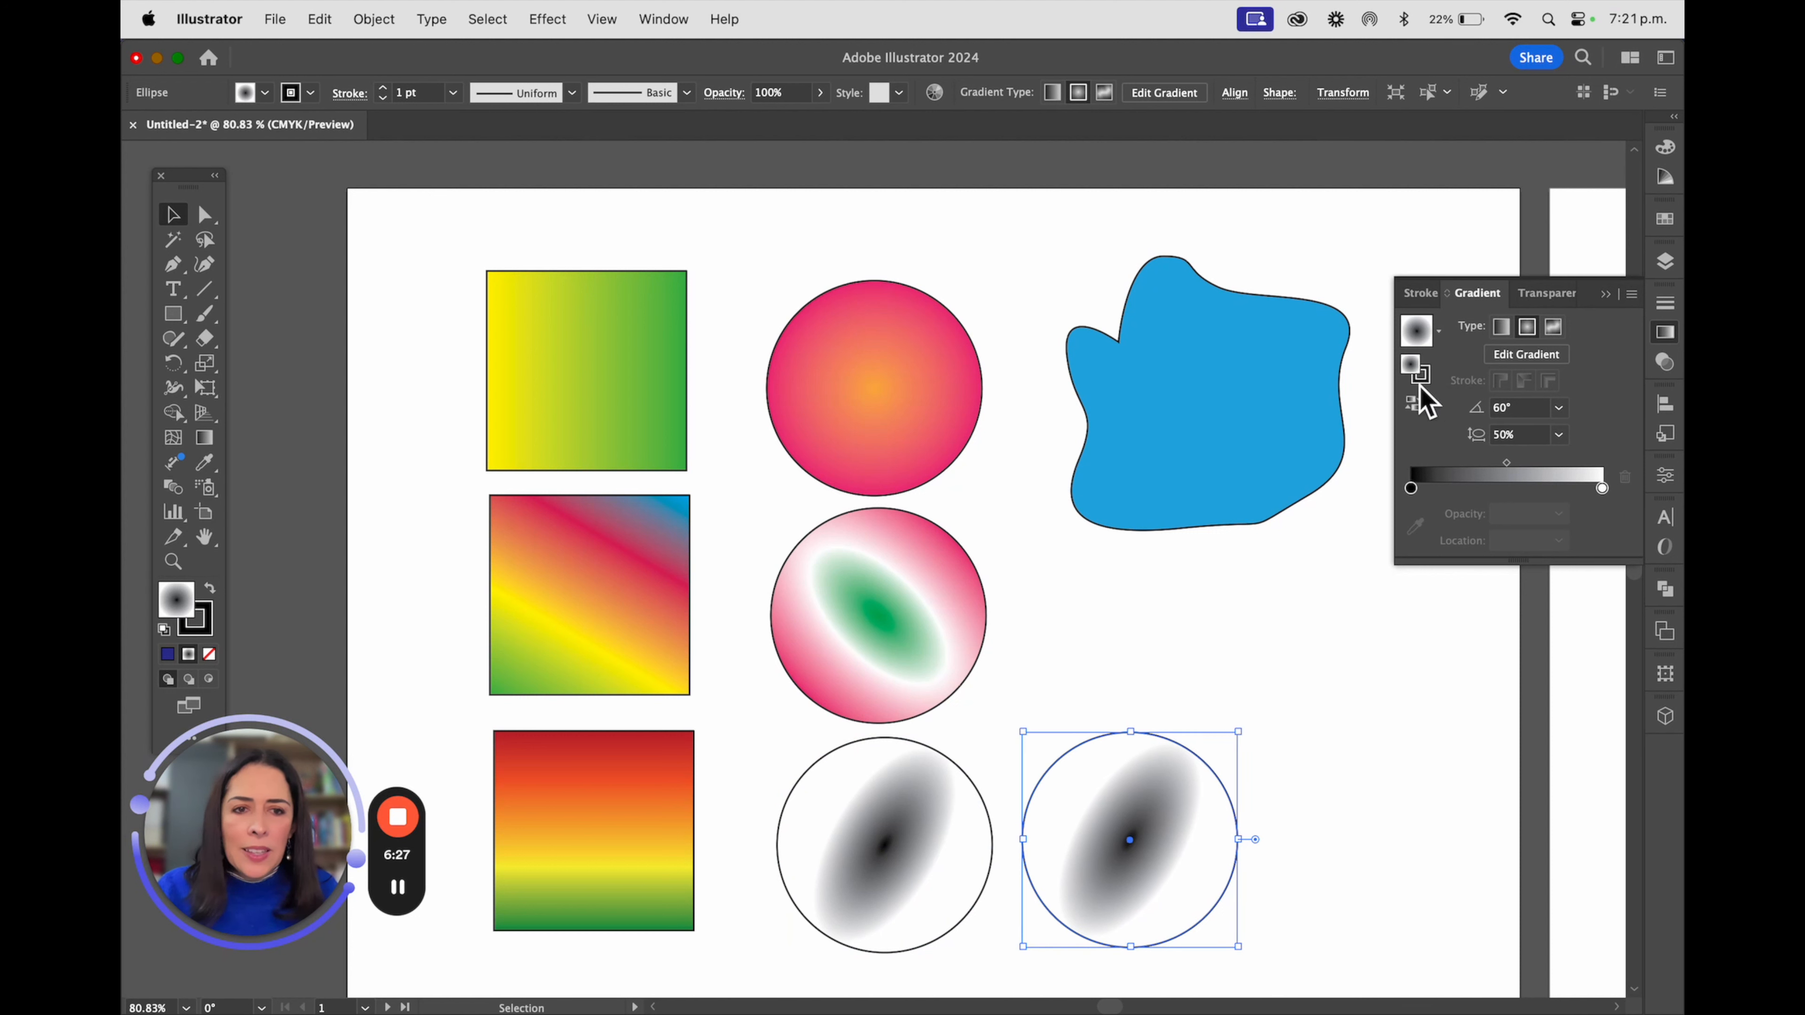
{"action": "left_click", "coordinate": [1415, 405]}
{"action": "left_click", "coordinate": [1321, 782]}
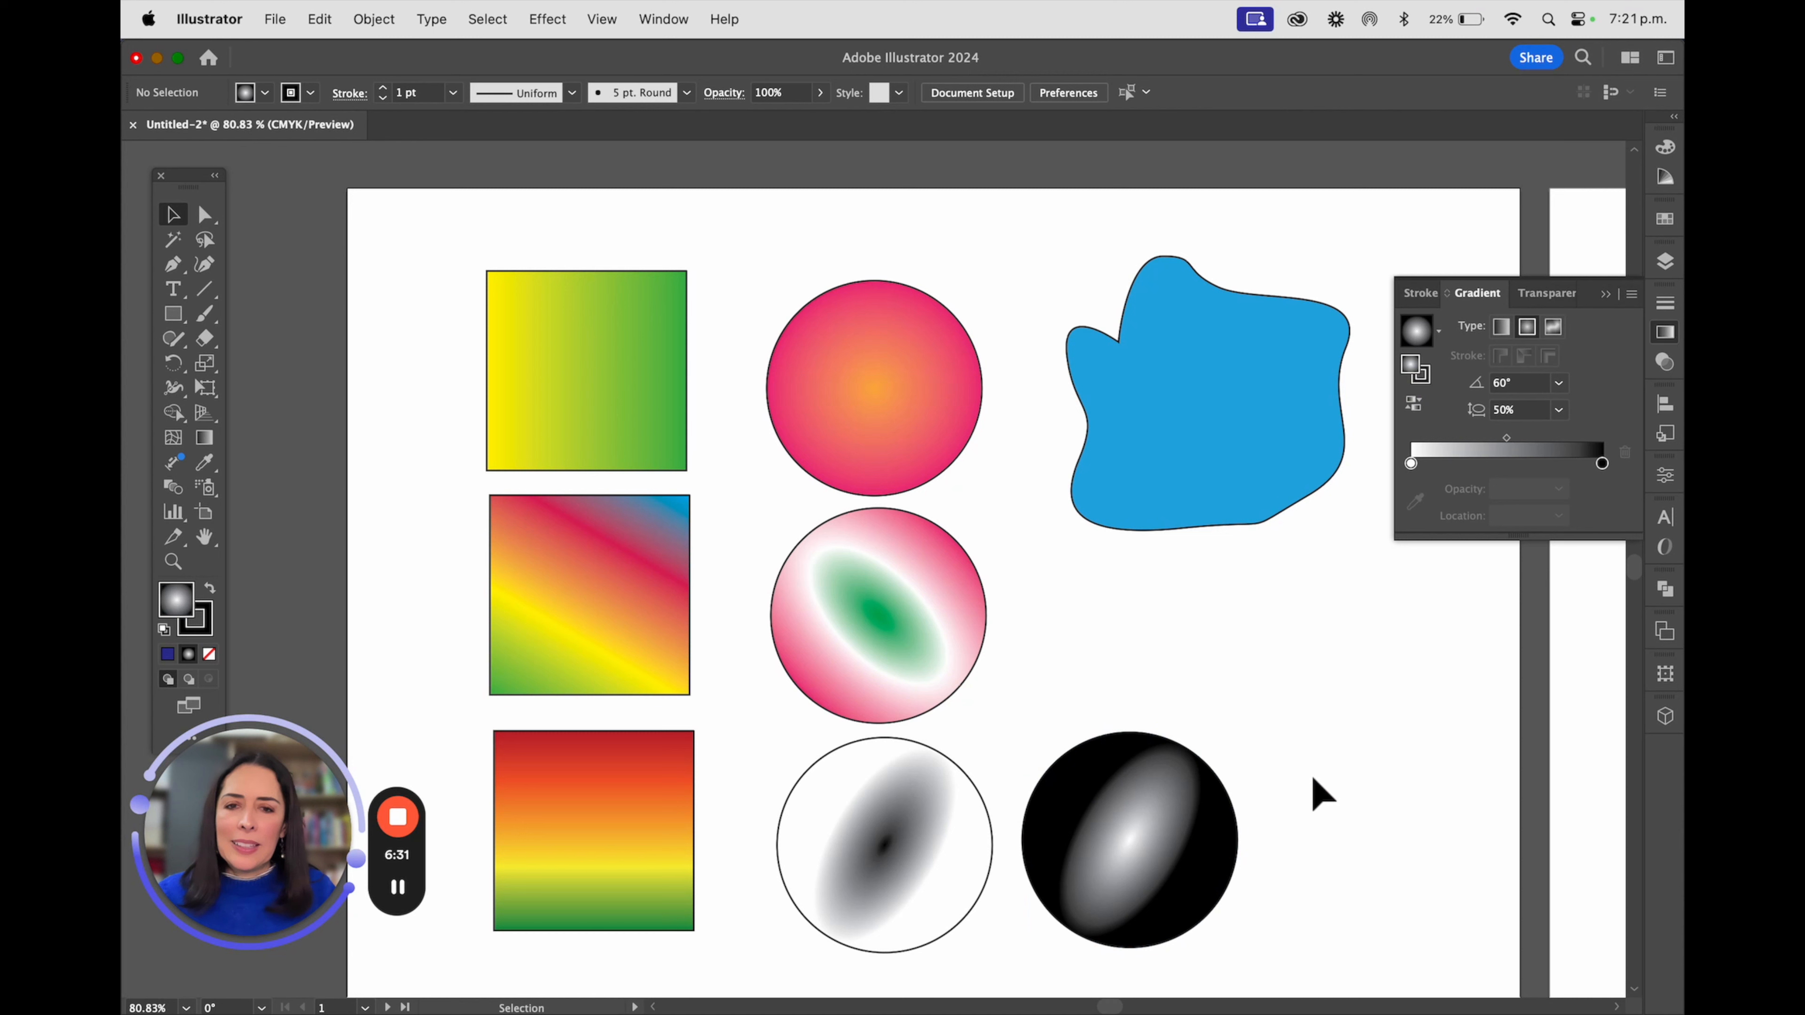
Set the stroke weight of the top square to 17 pt and of the middle square to 15 pt
{"action": "left_click", "coordinate": [593, 379]}
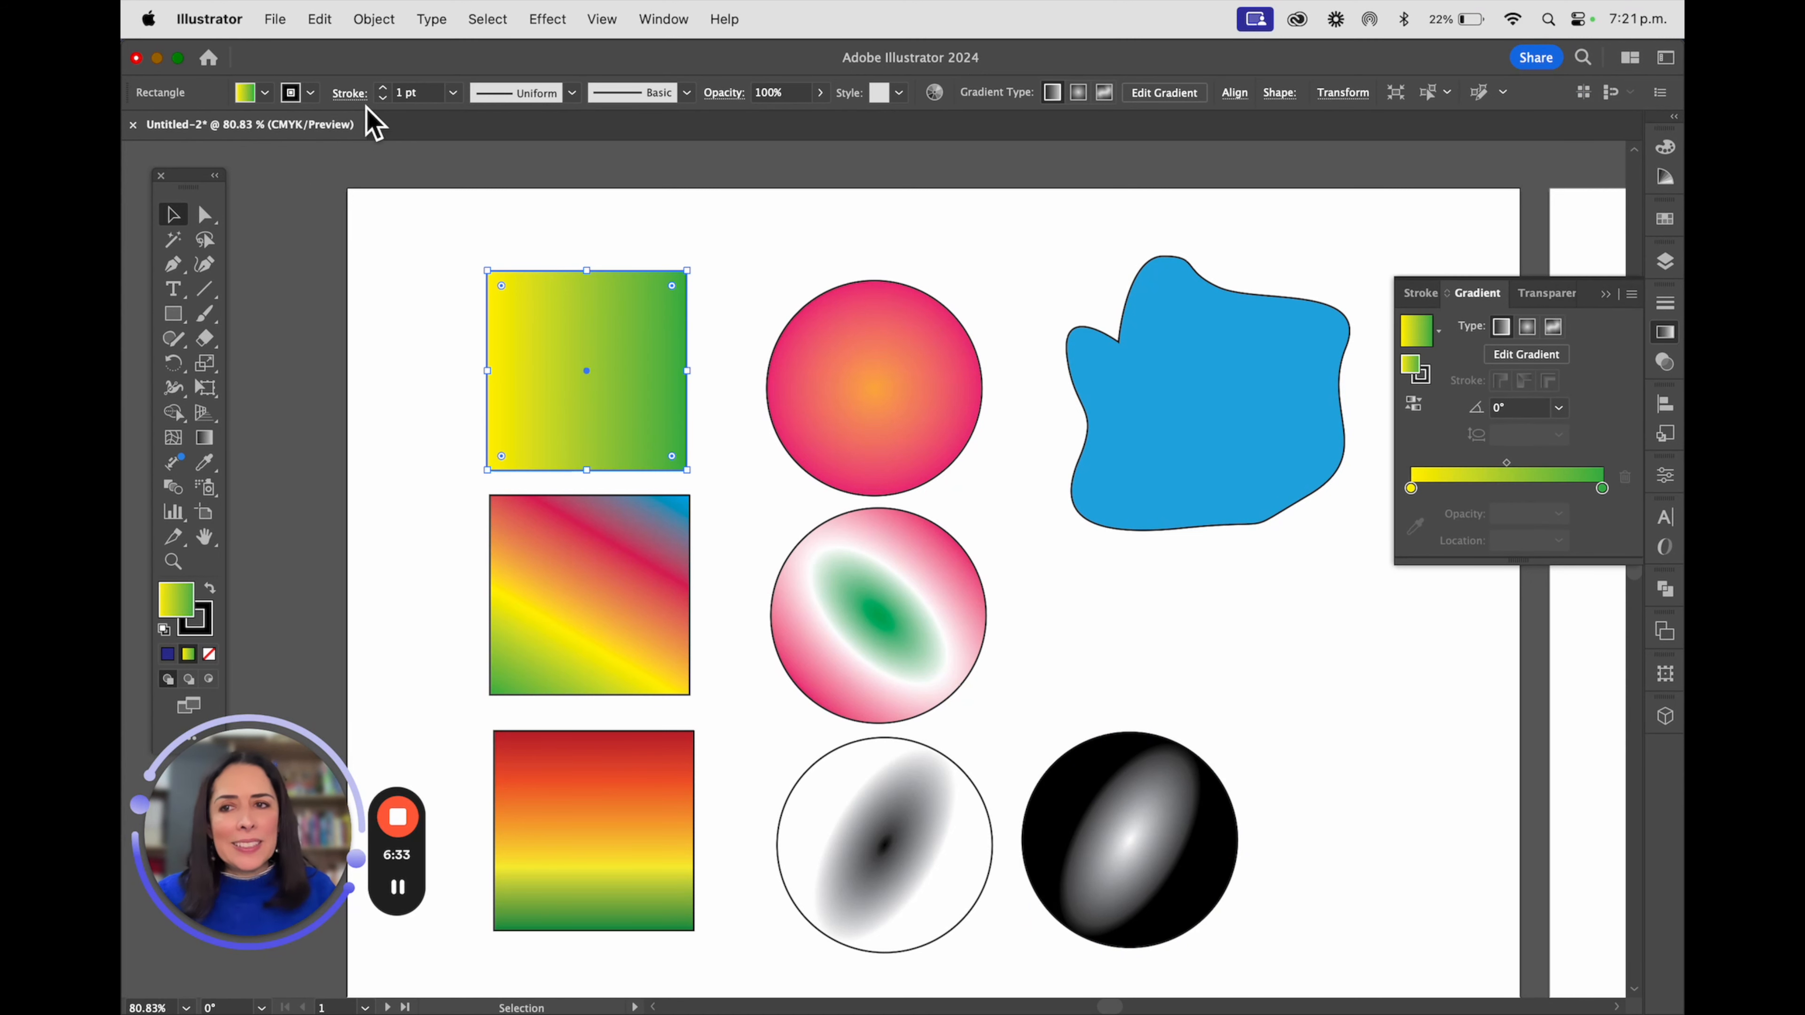
{"action": "left_click", "coordinate": [383, 89]}
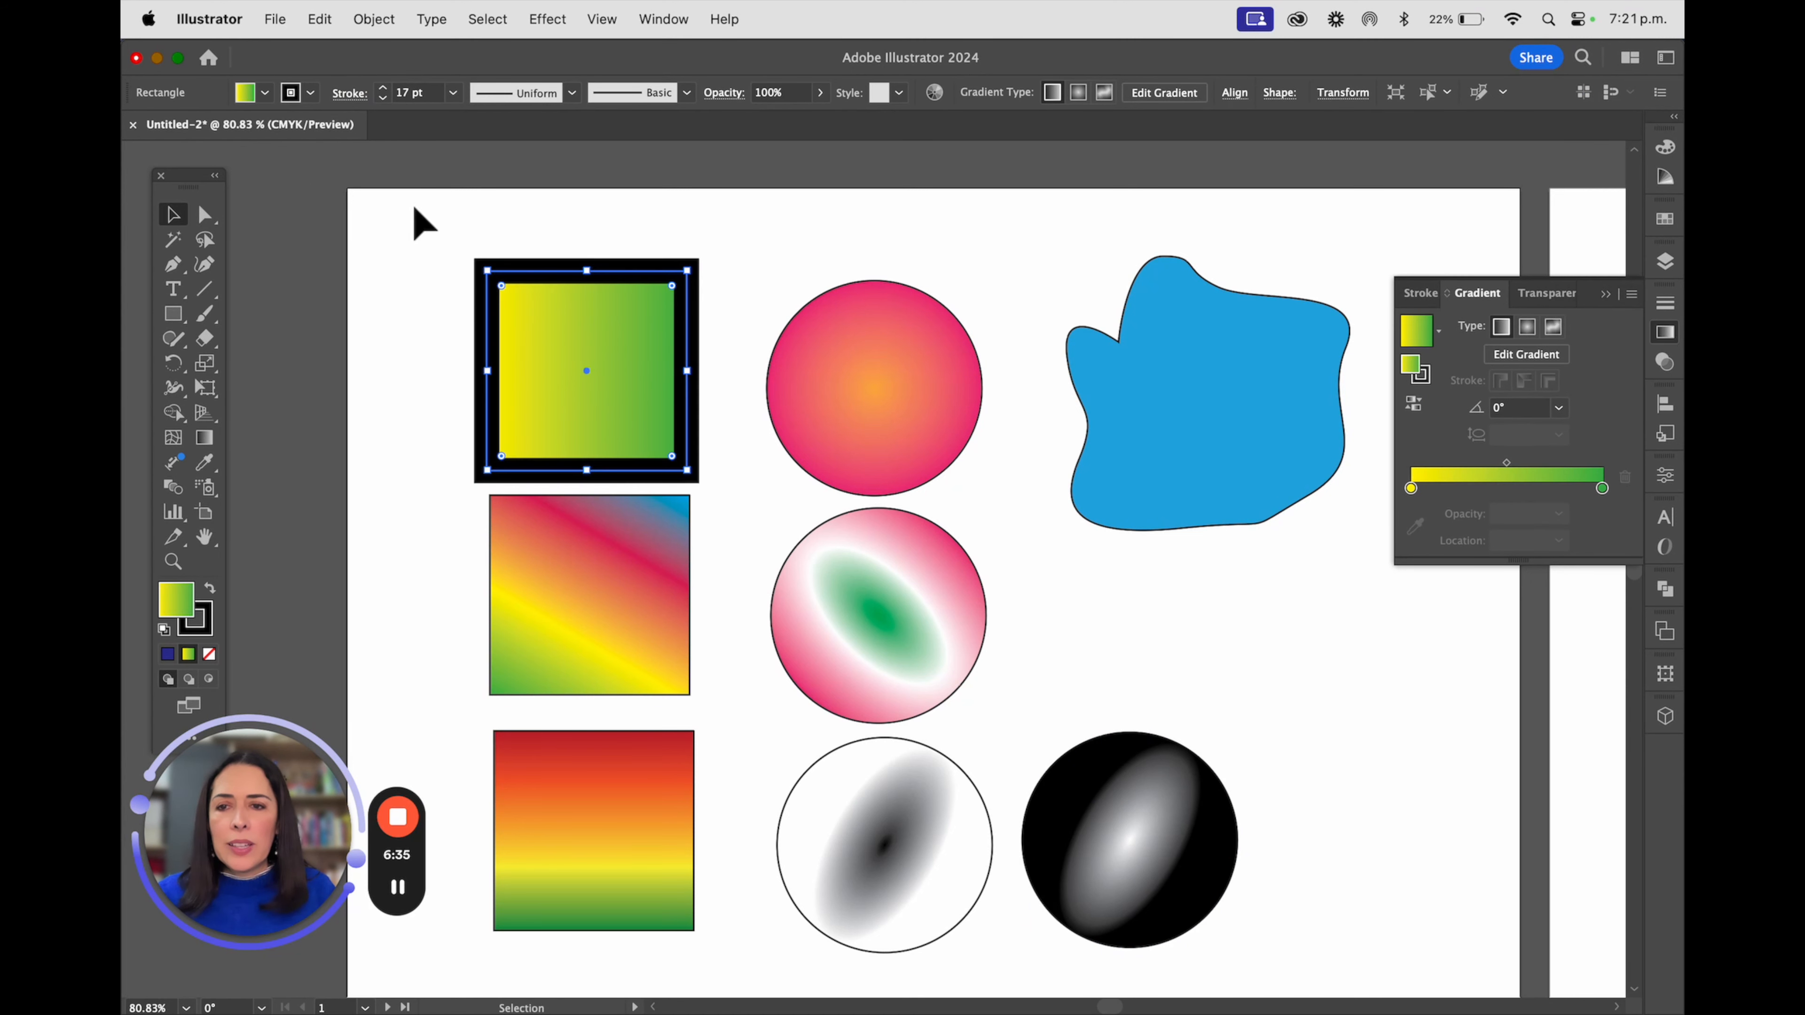
{"action": "left_click", "coordinate": [620, 568]}
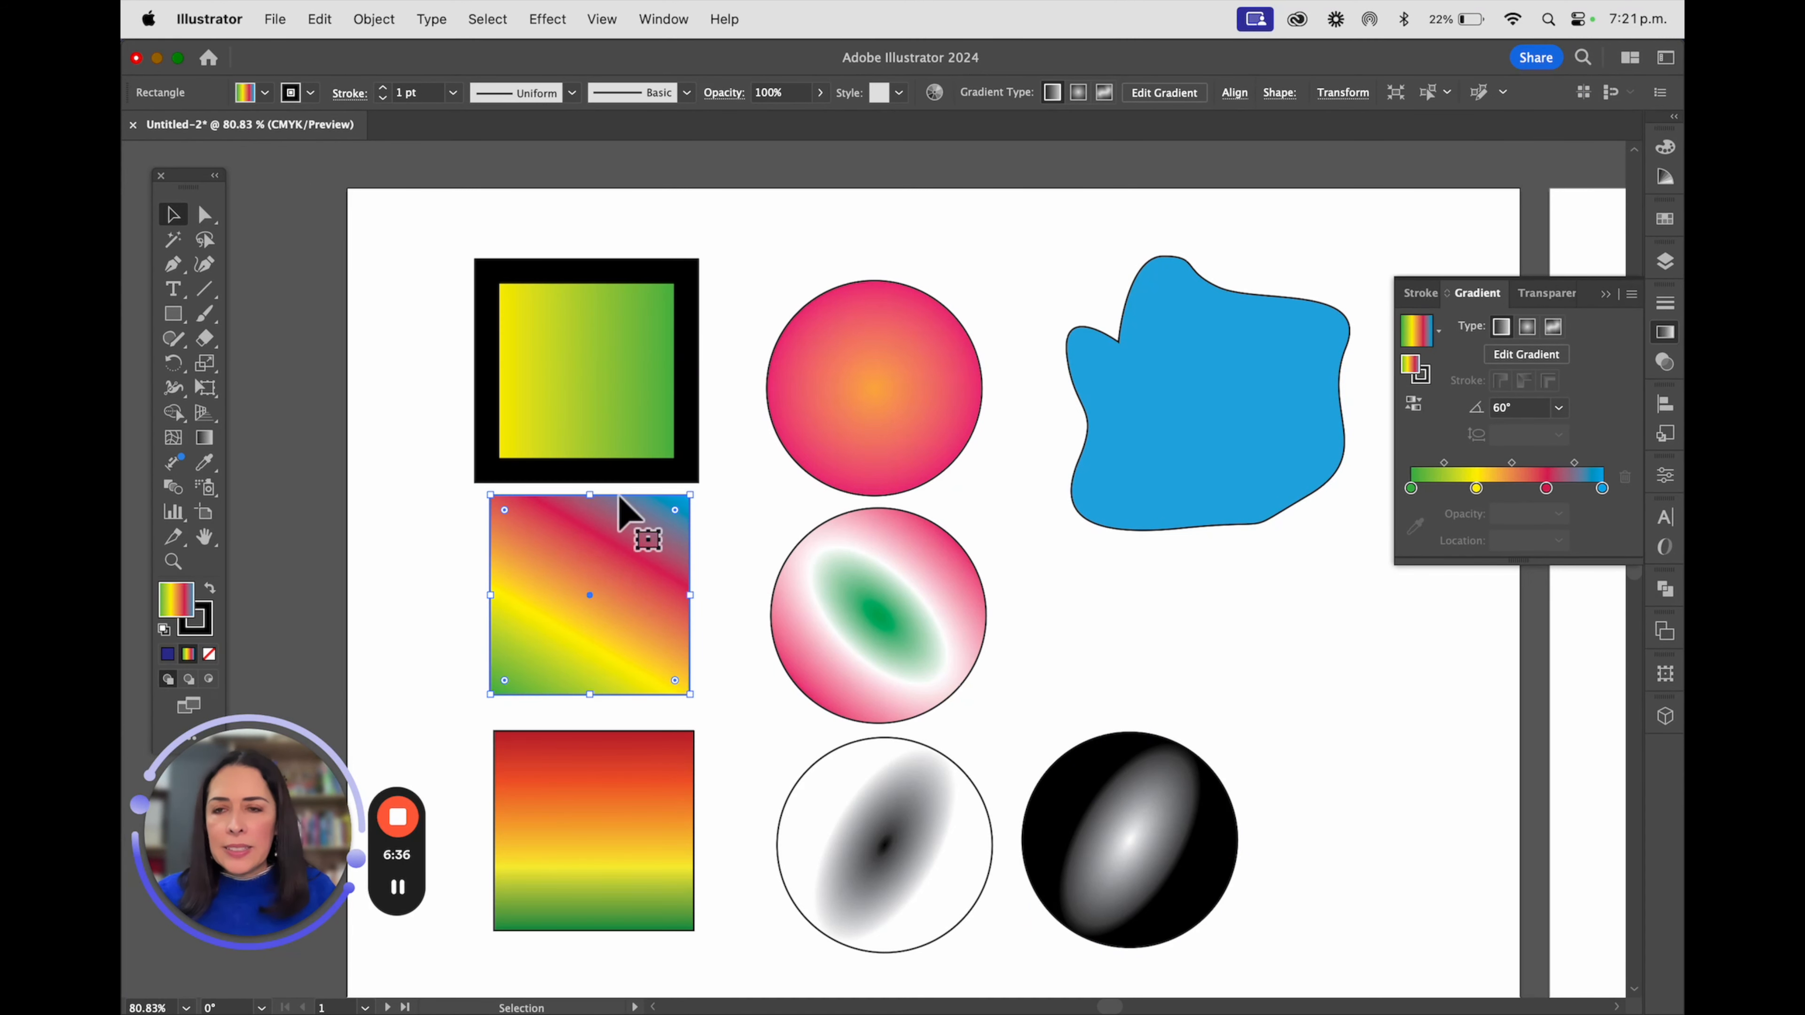
{"action": "left_click", "coordinate": [382, 89]}
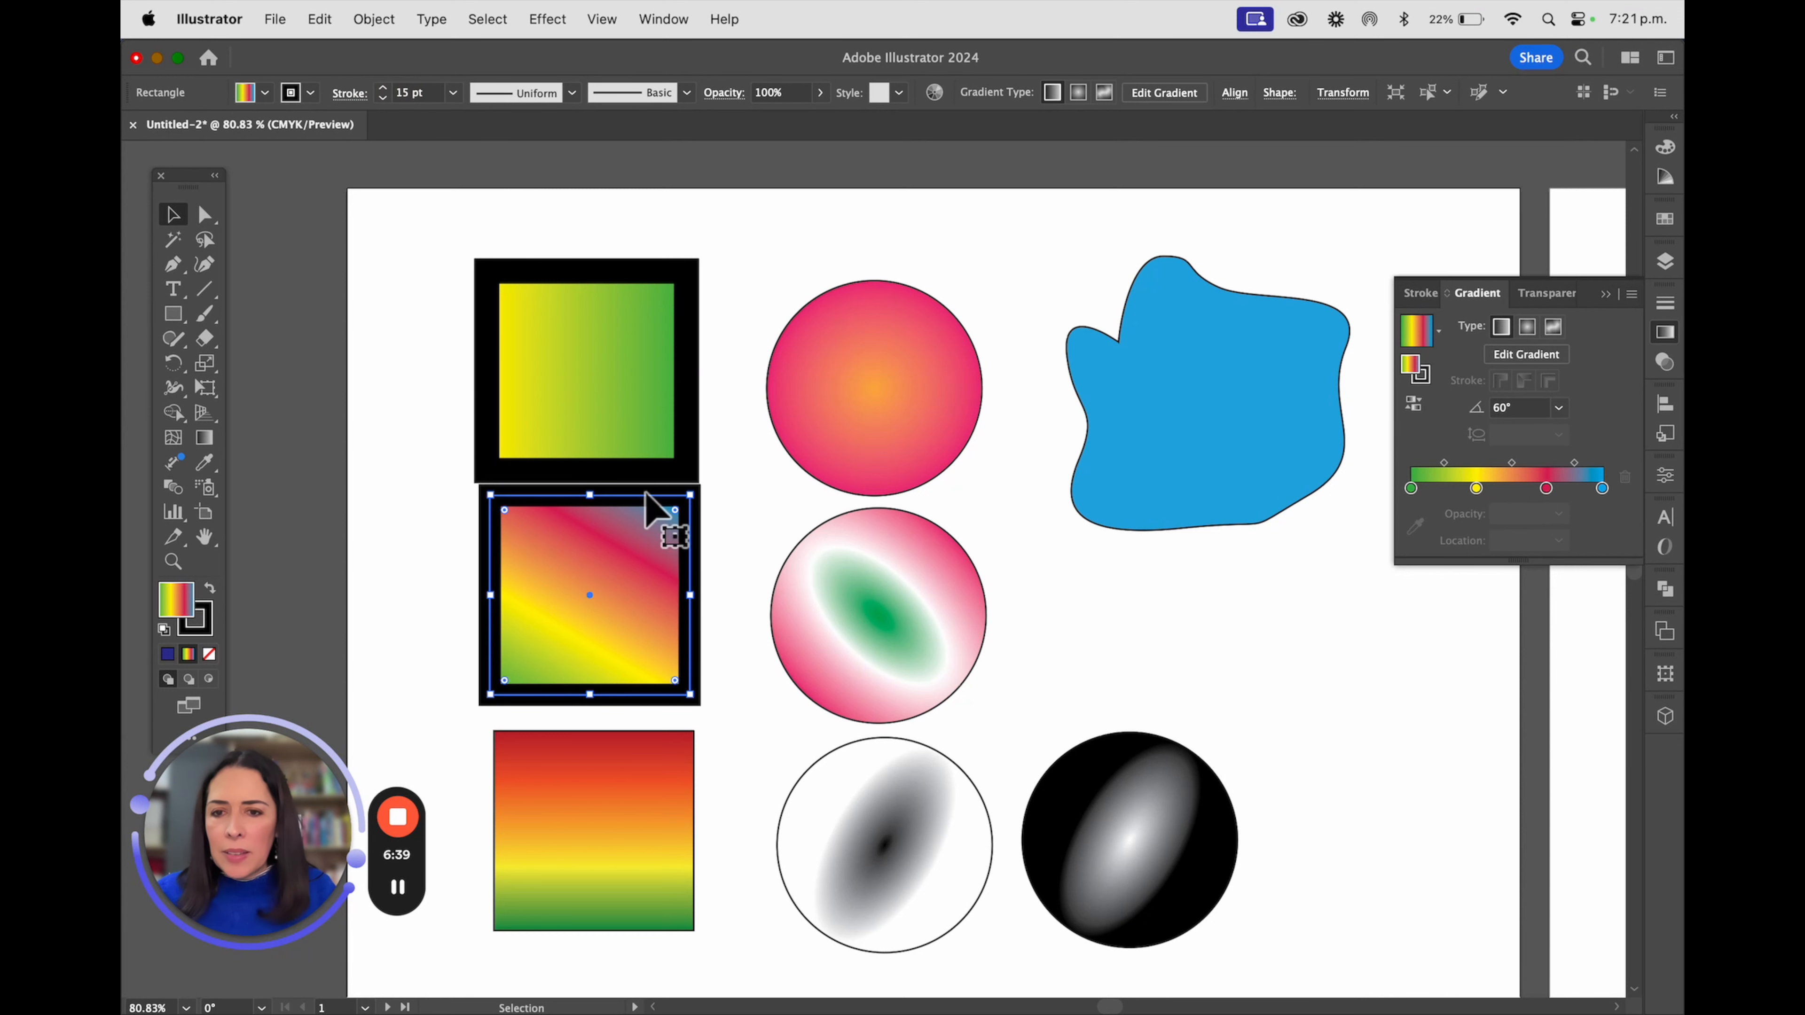
Move the middle and lowest squares slightly down to space out the column of squares
{"action": "left_click_drag", "start_coordinate": [649, 506], "coordinate": [645, 523]}
{"action": "left_click", "coordinate": [653, 828]}
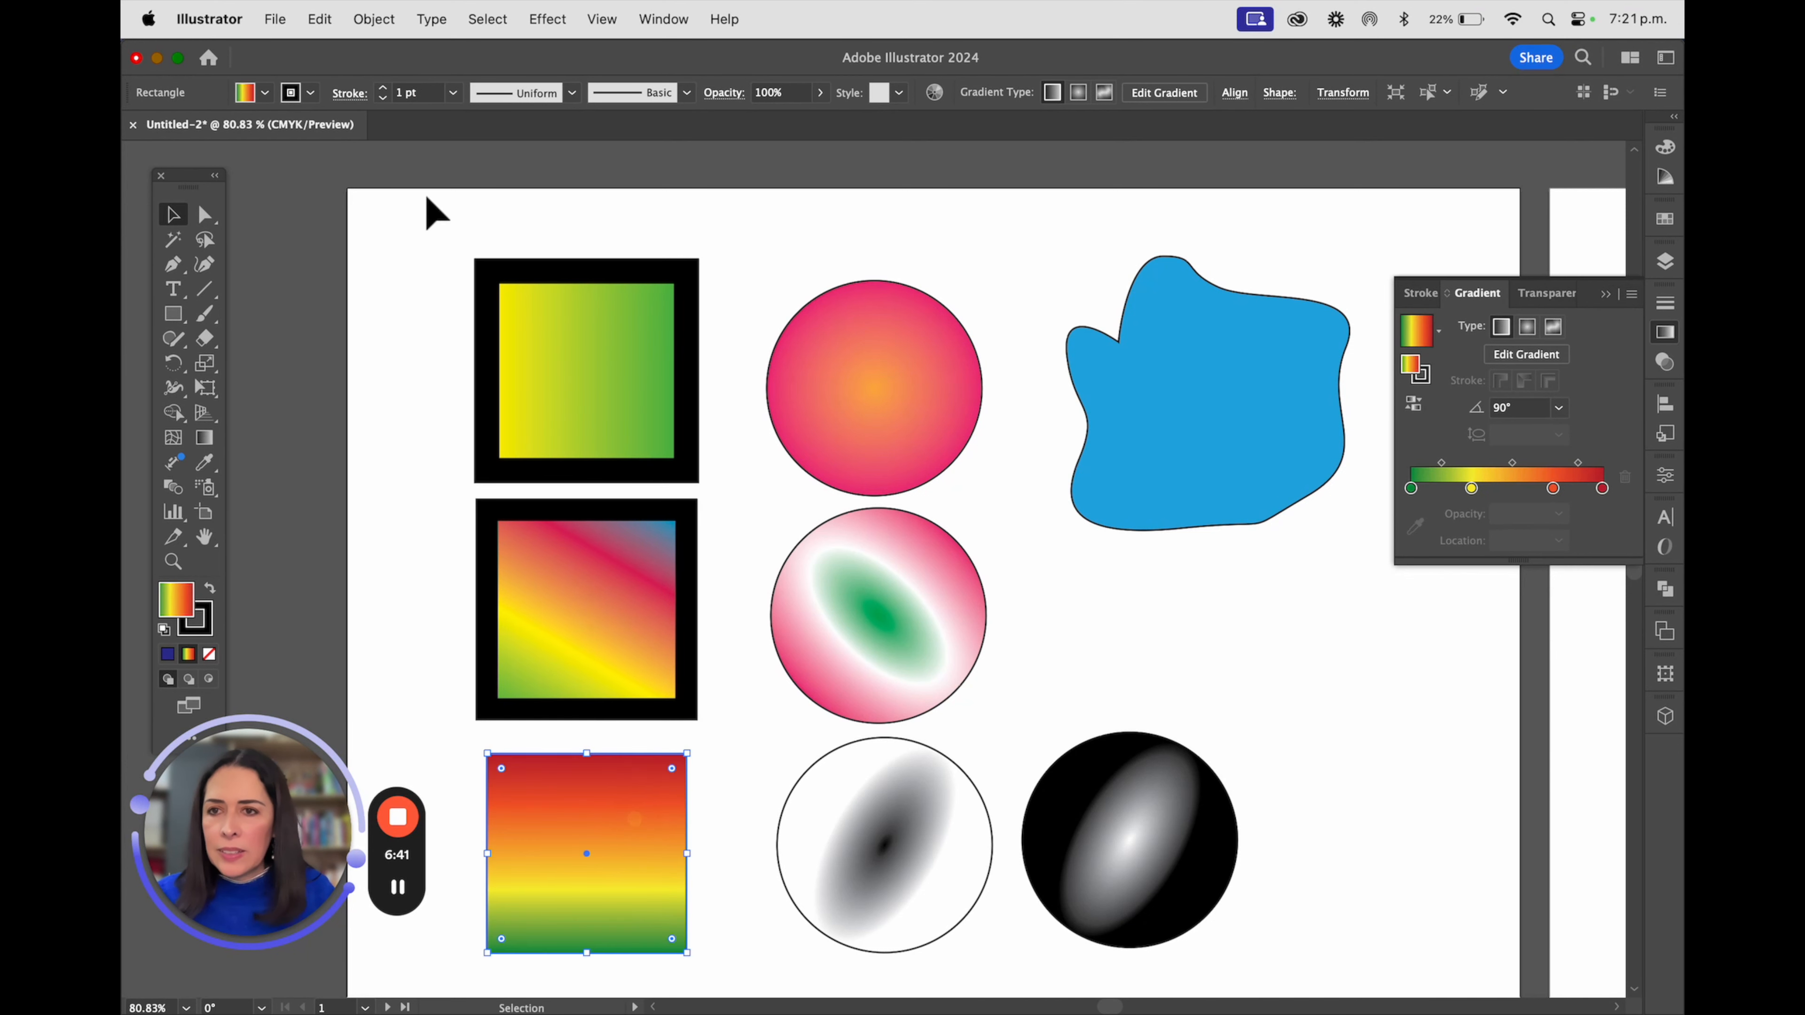
Set the middle circle's stroke weight to 10 pt
{"action": "left_click", "coordinate": [860, 569]}
{"action": "left_click", "coordinate": [383, 89]}
{"action": "left_click", "coordinate": [382, 88]}
{"action": "left_click", "coordinate": [382, 88]}
{"action": "left_click", "coordinate": [382, 88]}
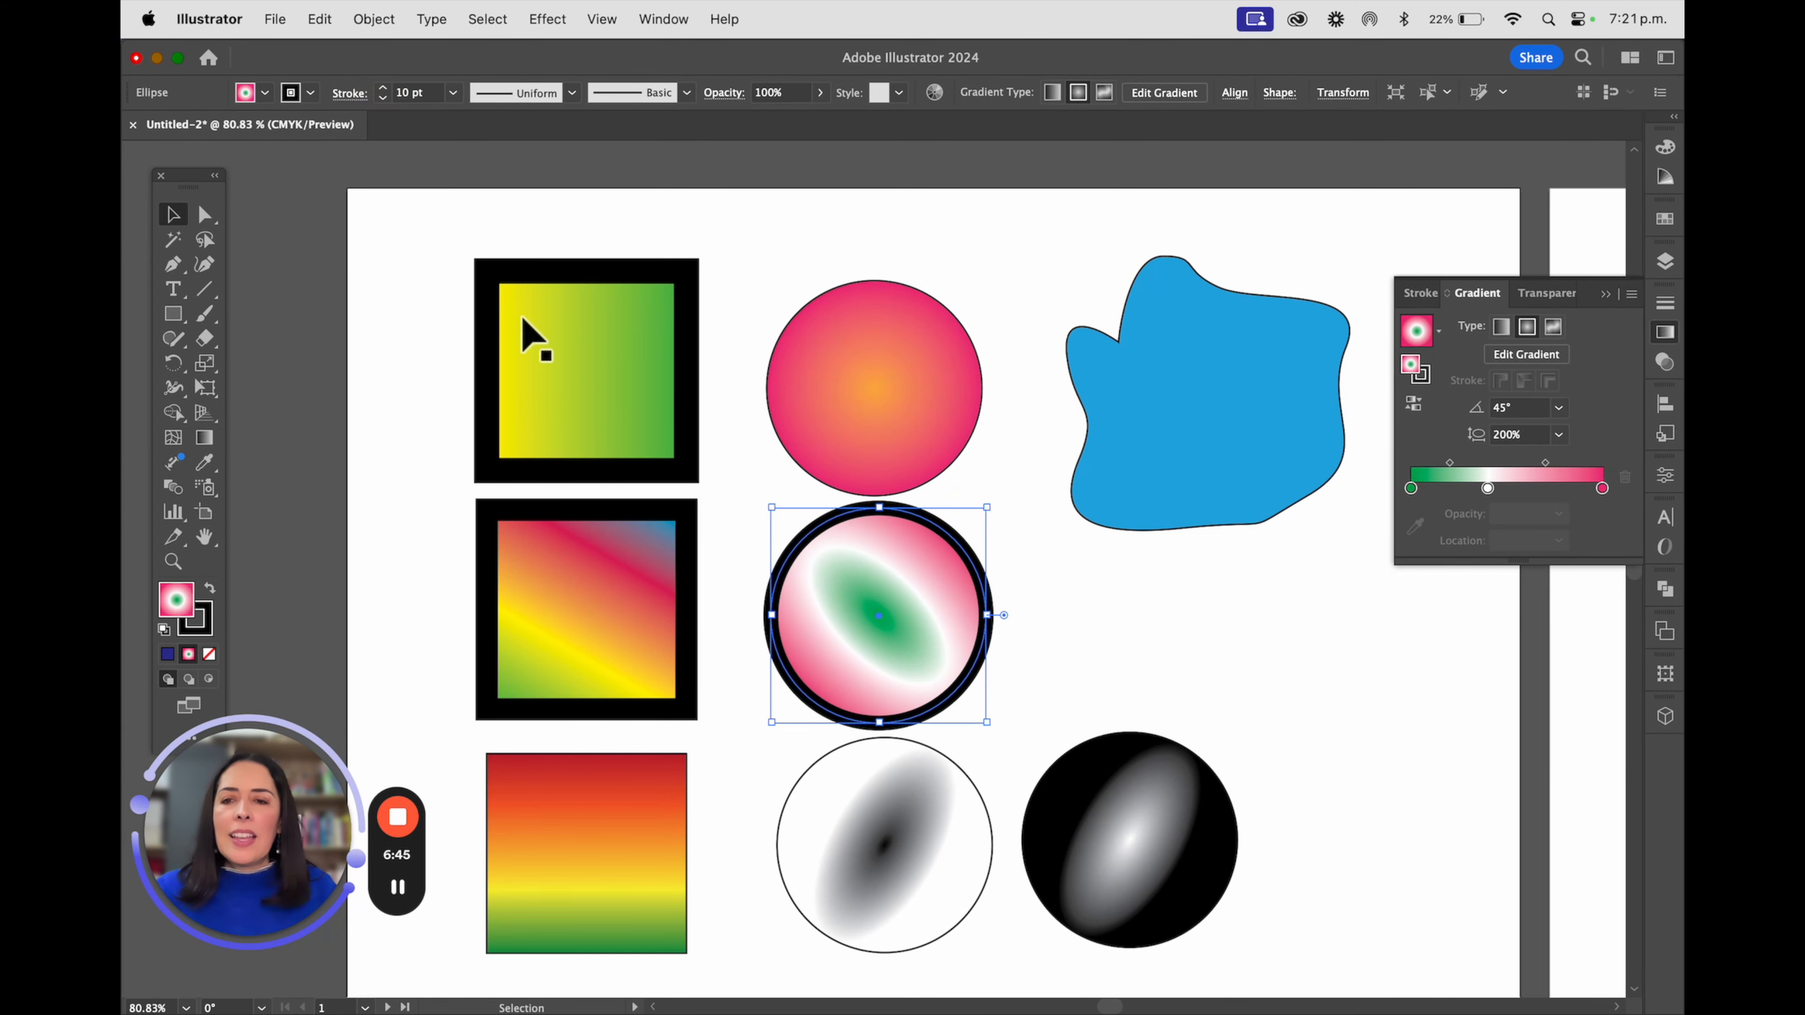
Apply the yellow-to-green linear gradient to the top square's stroke, trying it along the stroke before setting it across the stroke
{"action": "left_click", "coordinate": [634, 288]}
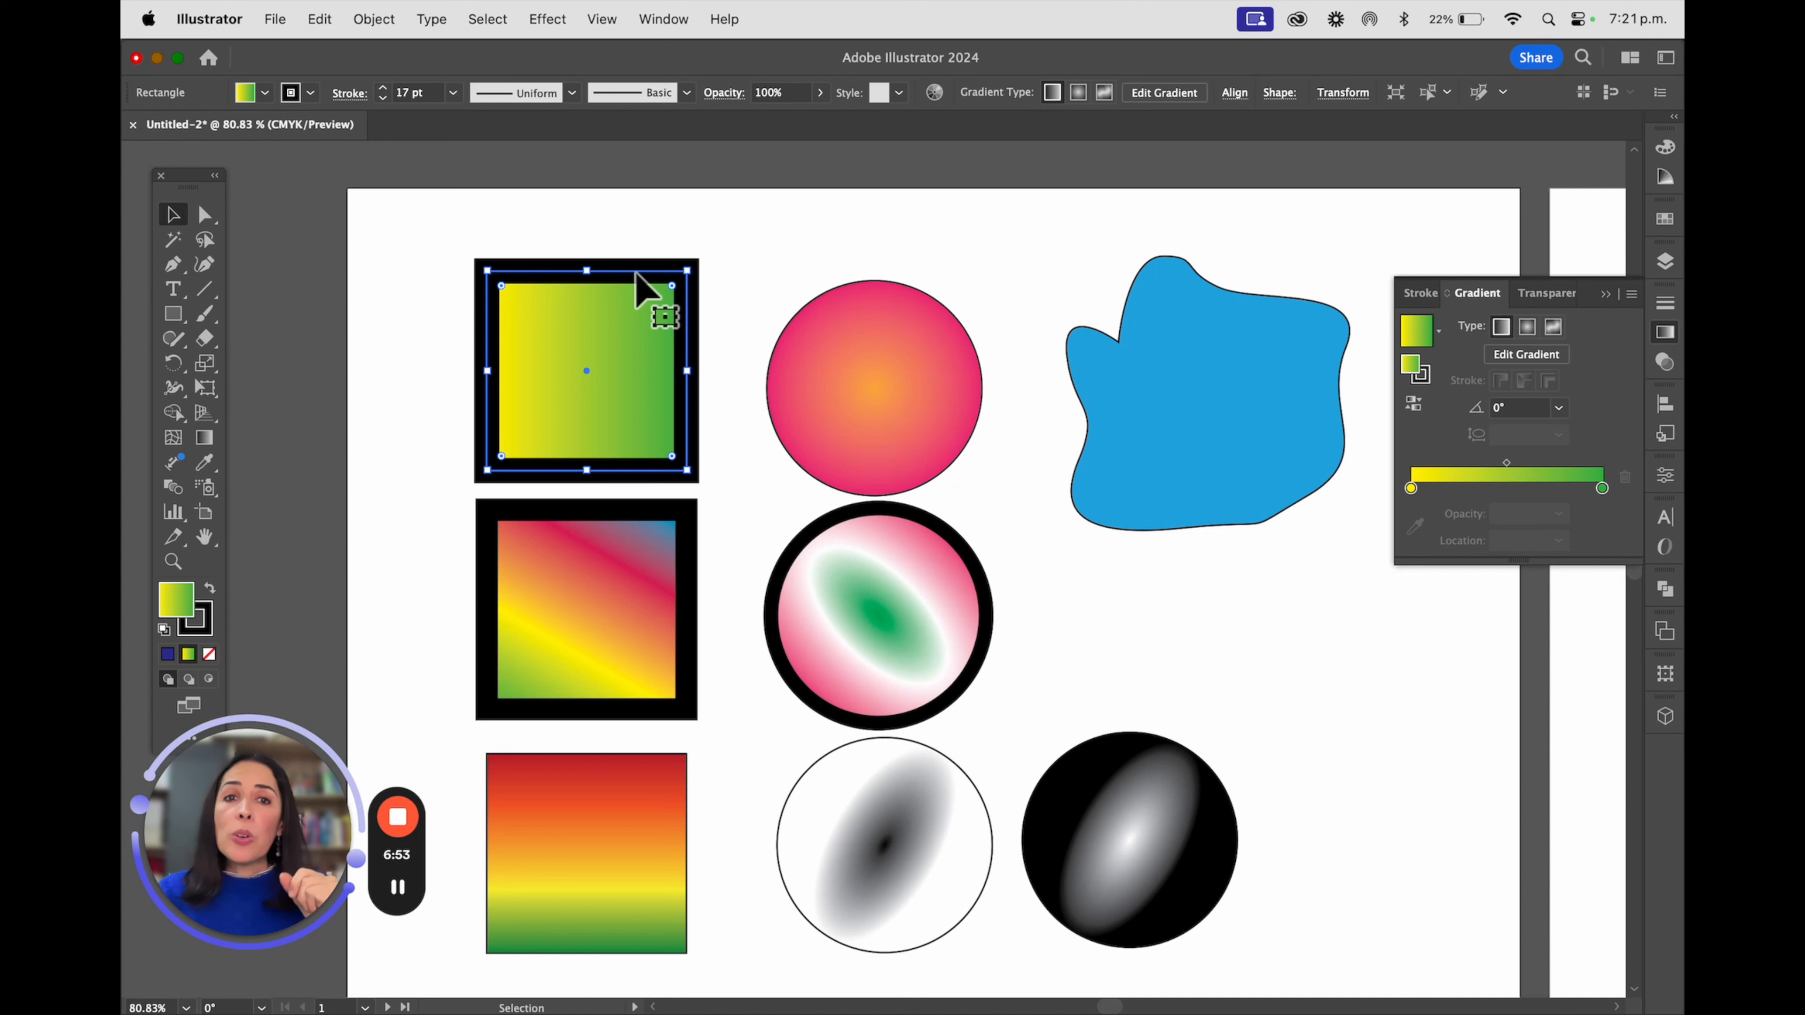
{"action": "left_click", "coordinate": [1427, 379]}
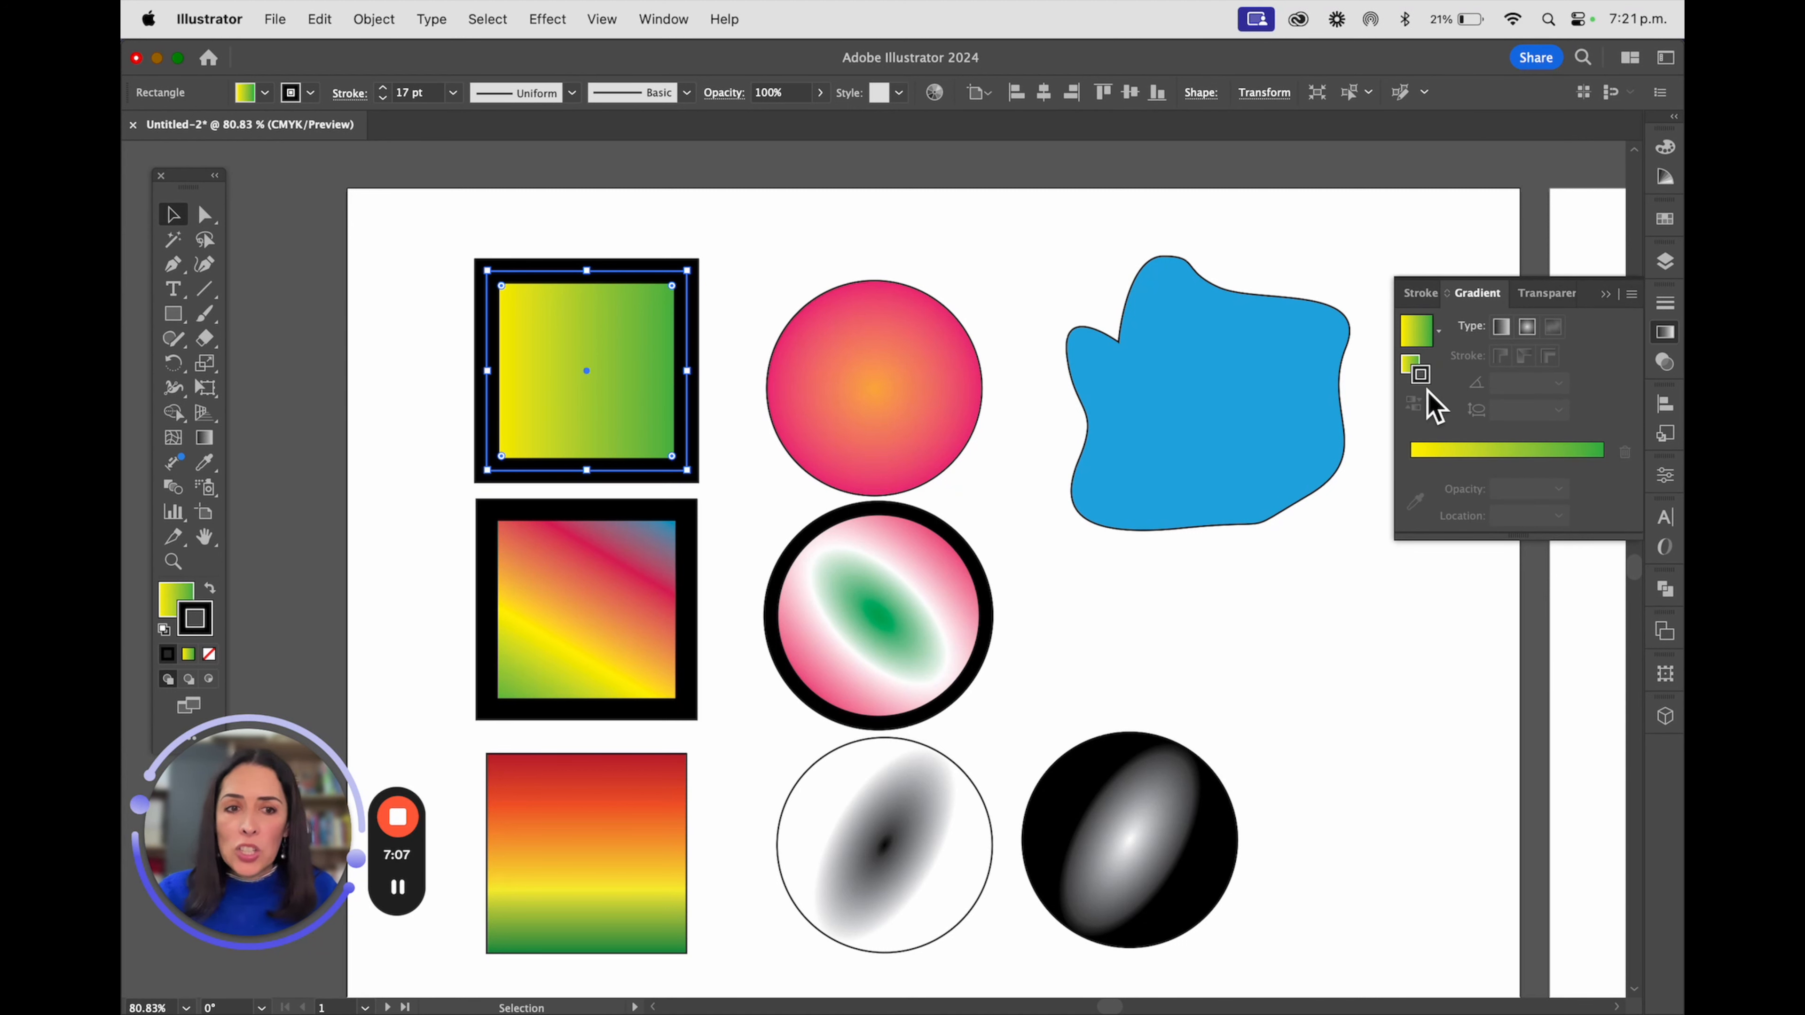
{"action": "left_click", "coordinate": [1468, 453]}
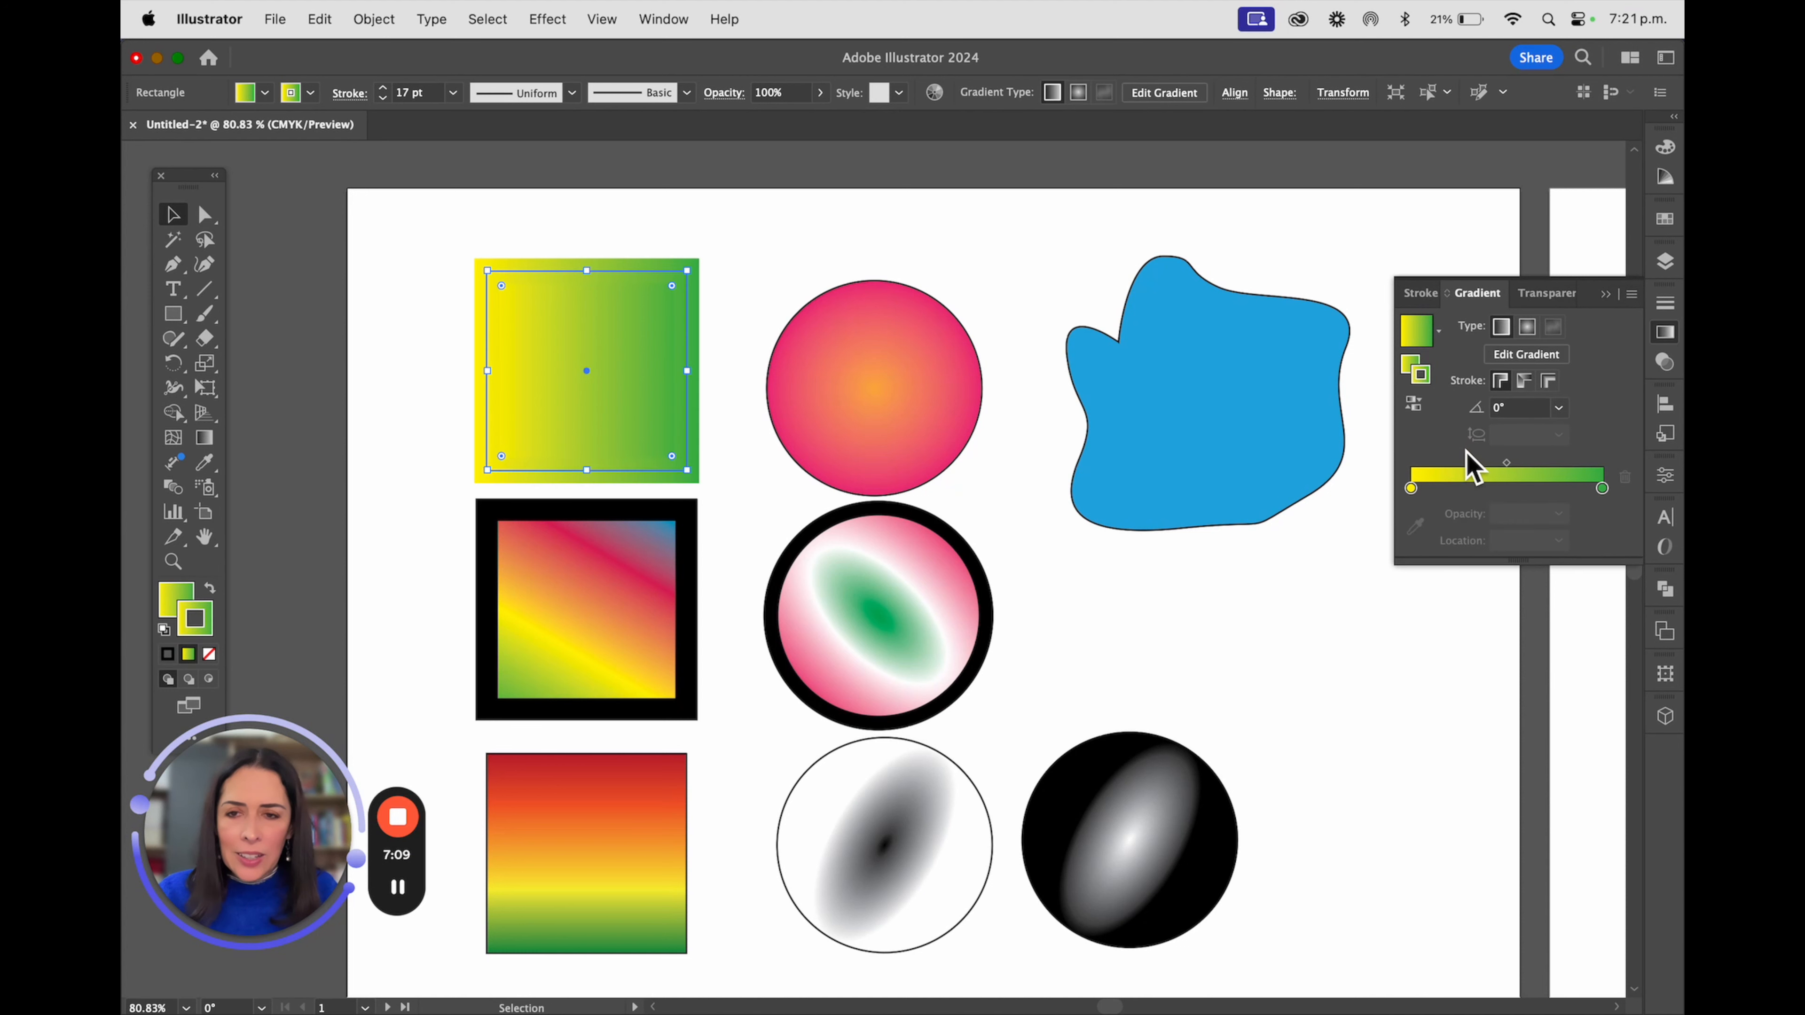
{"action": "left_click", "coordinate": [1524, 382]}
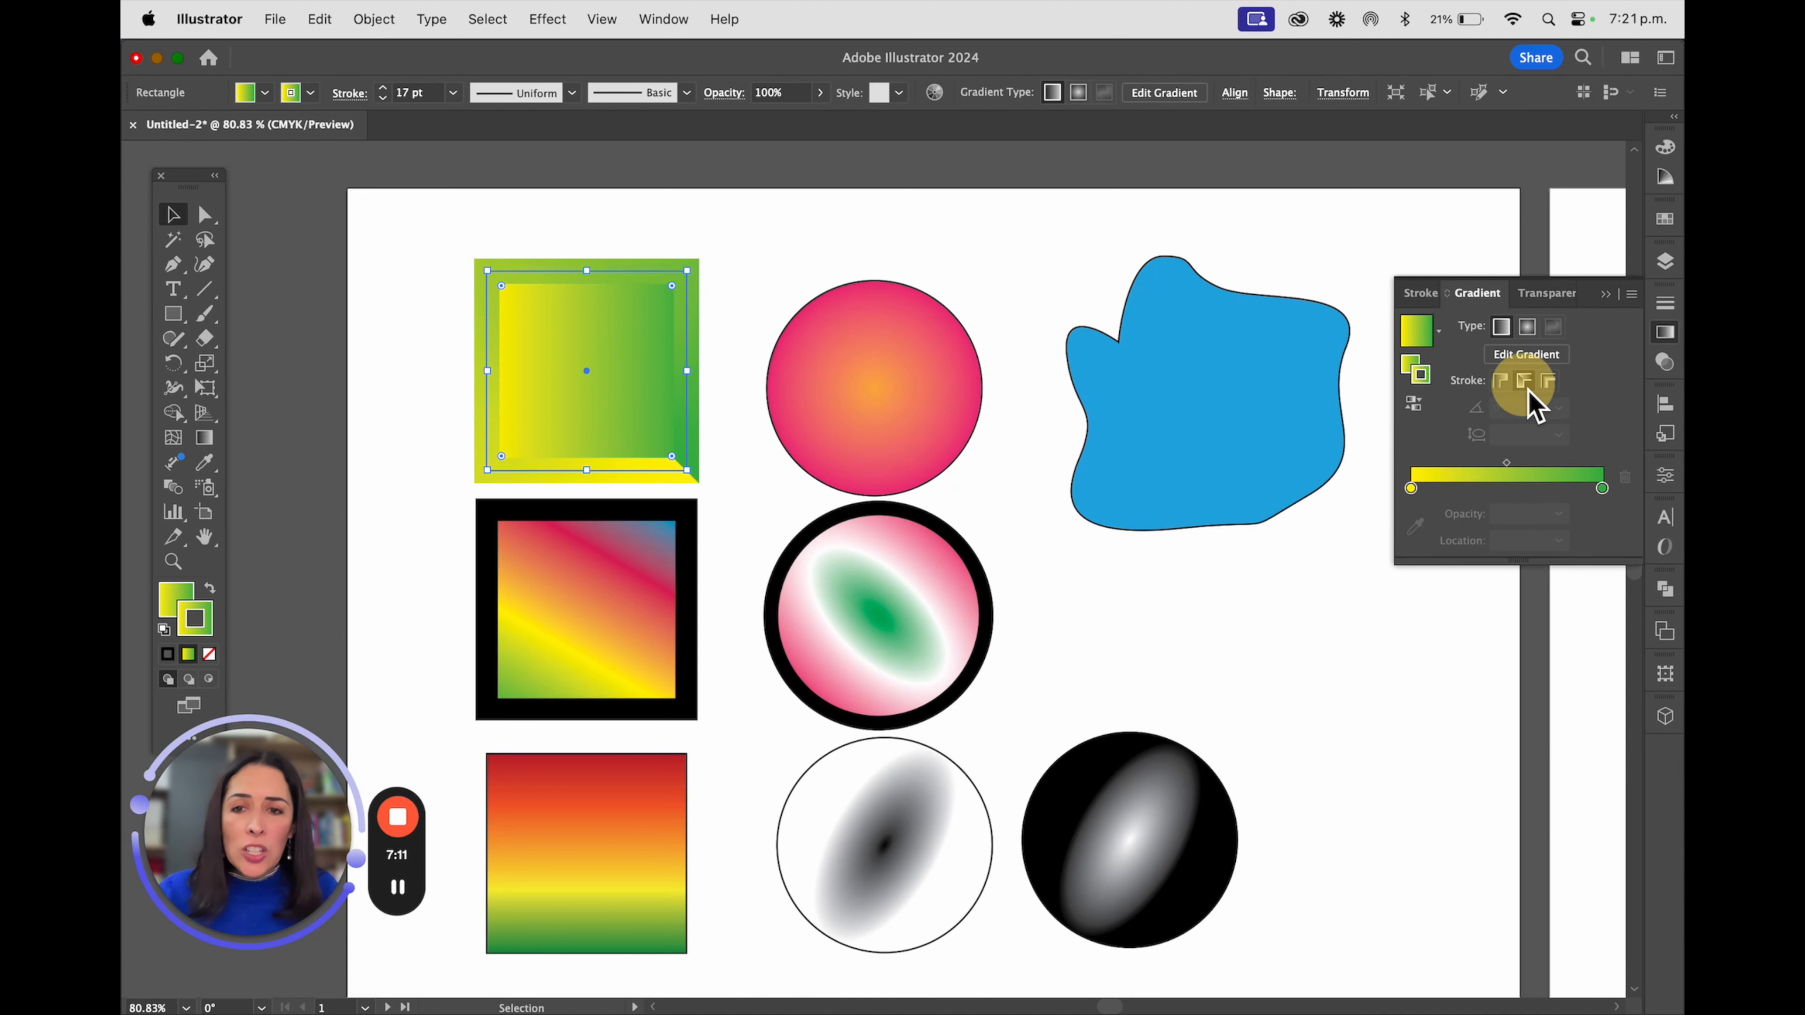
{"action": "left_click", "coordinate": [1553, 388]}
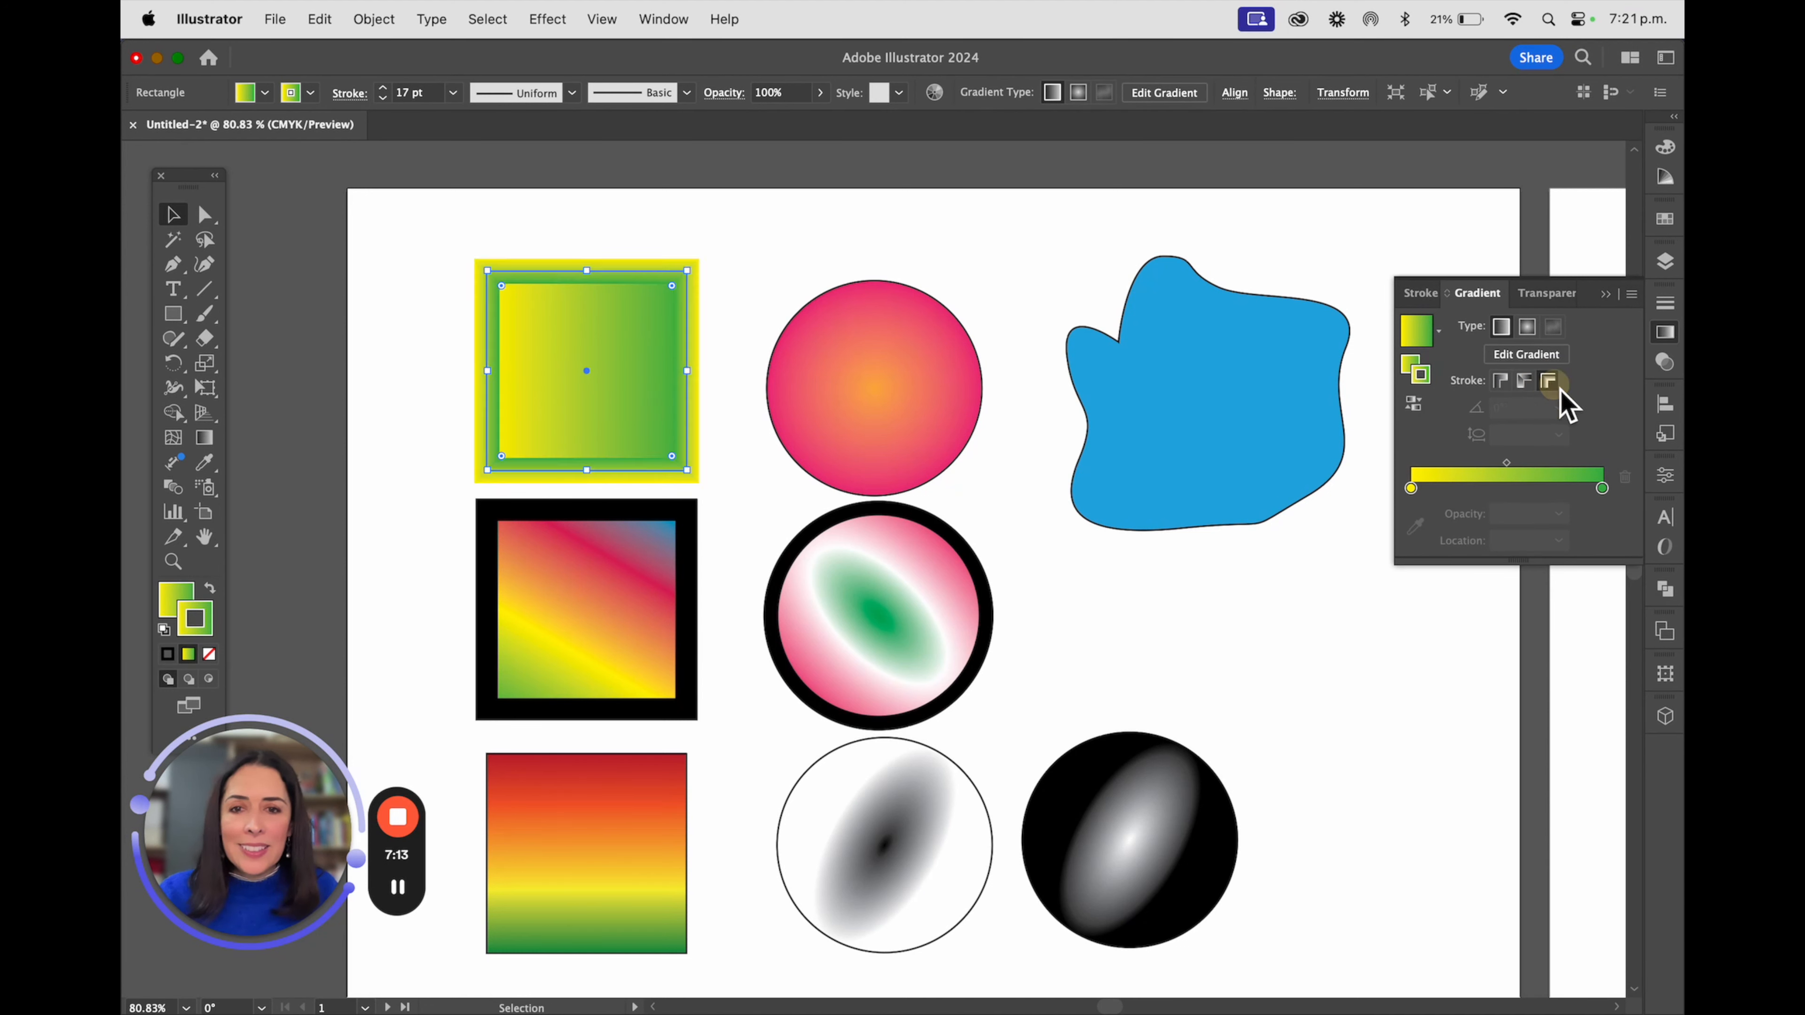
{"action": "left_click", "coordinate": [968, 233]}
Apply the yellow-to-green linear gradient to the middle square's stroke
{"action": "left_click", "coordinate": [661, 558]}
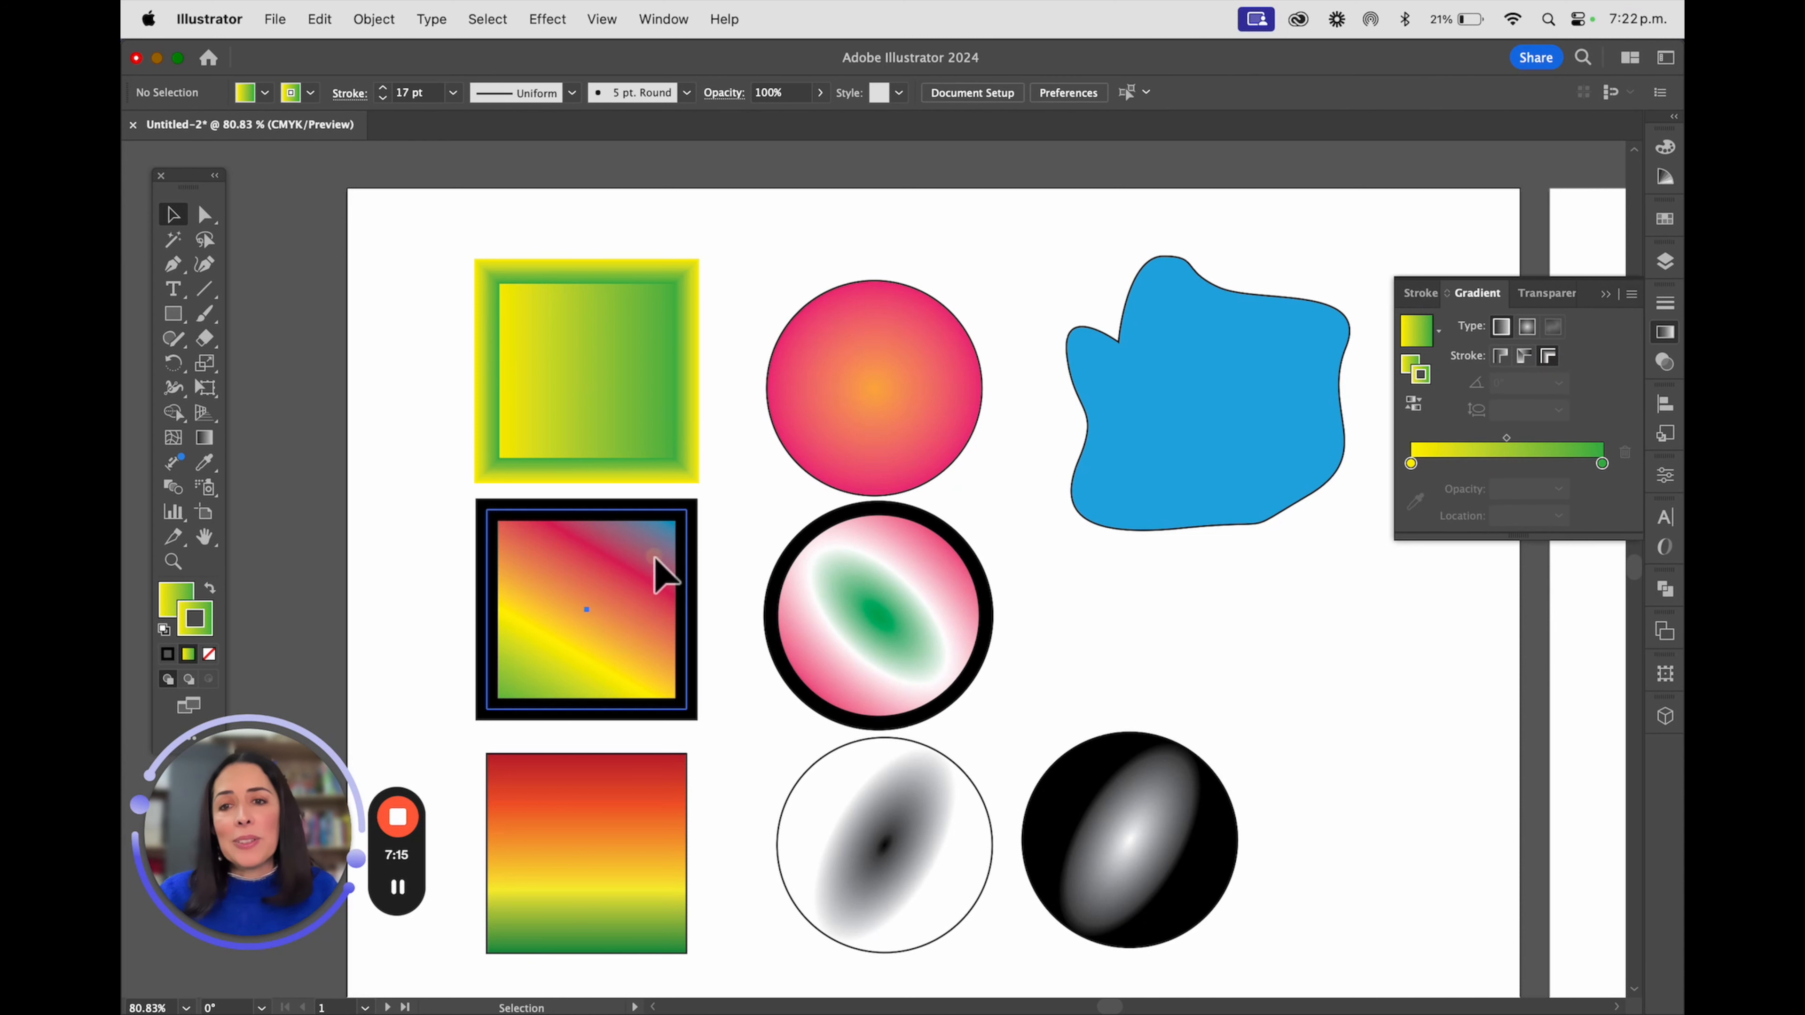
{"action": "left_click", "coordinate": [1420, 375]}
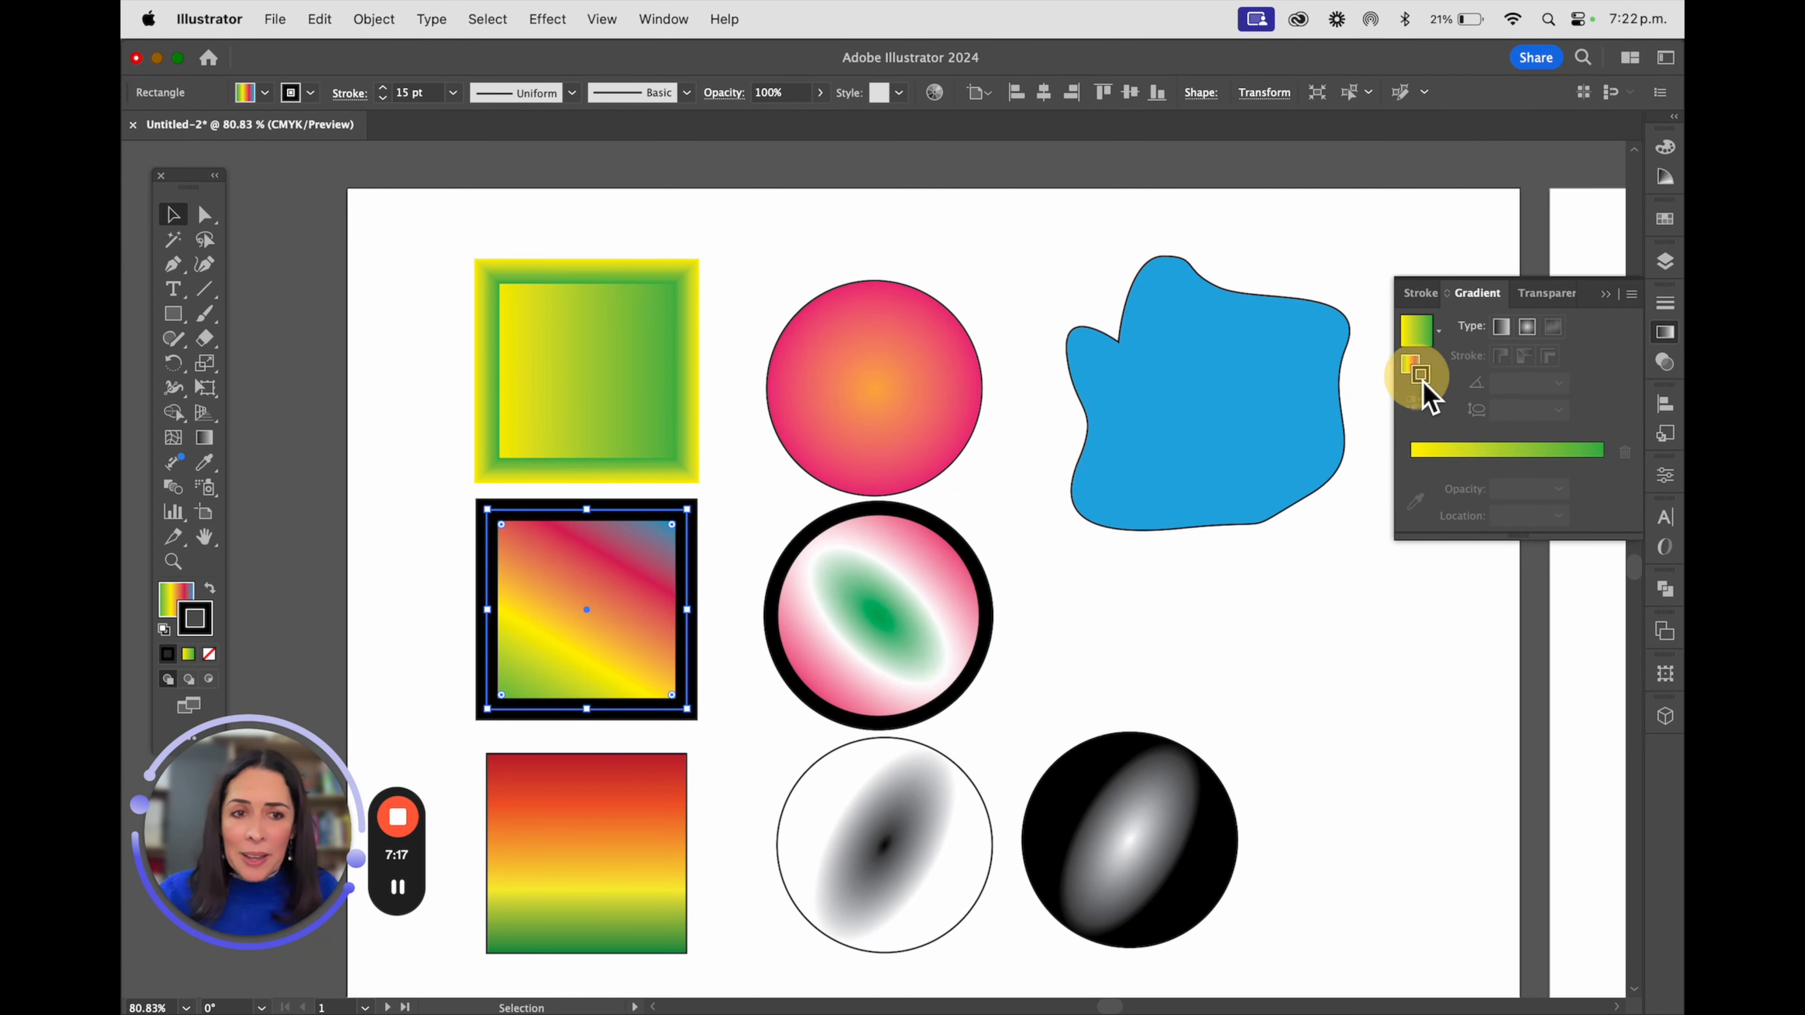
{"action": "left_click", "coordinate": [1504, 470]}
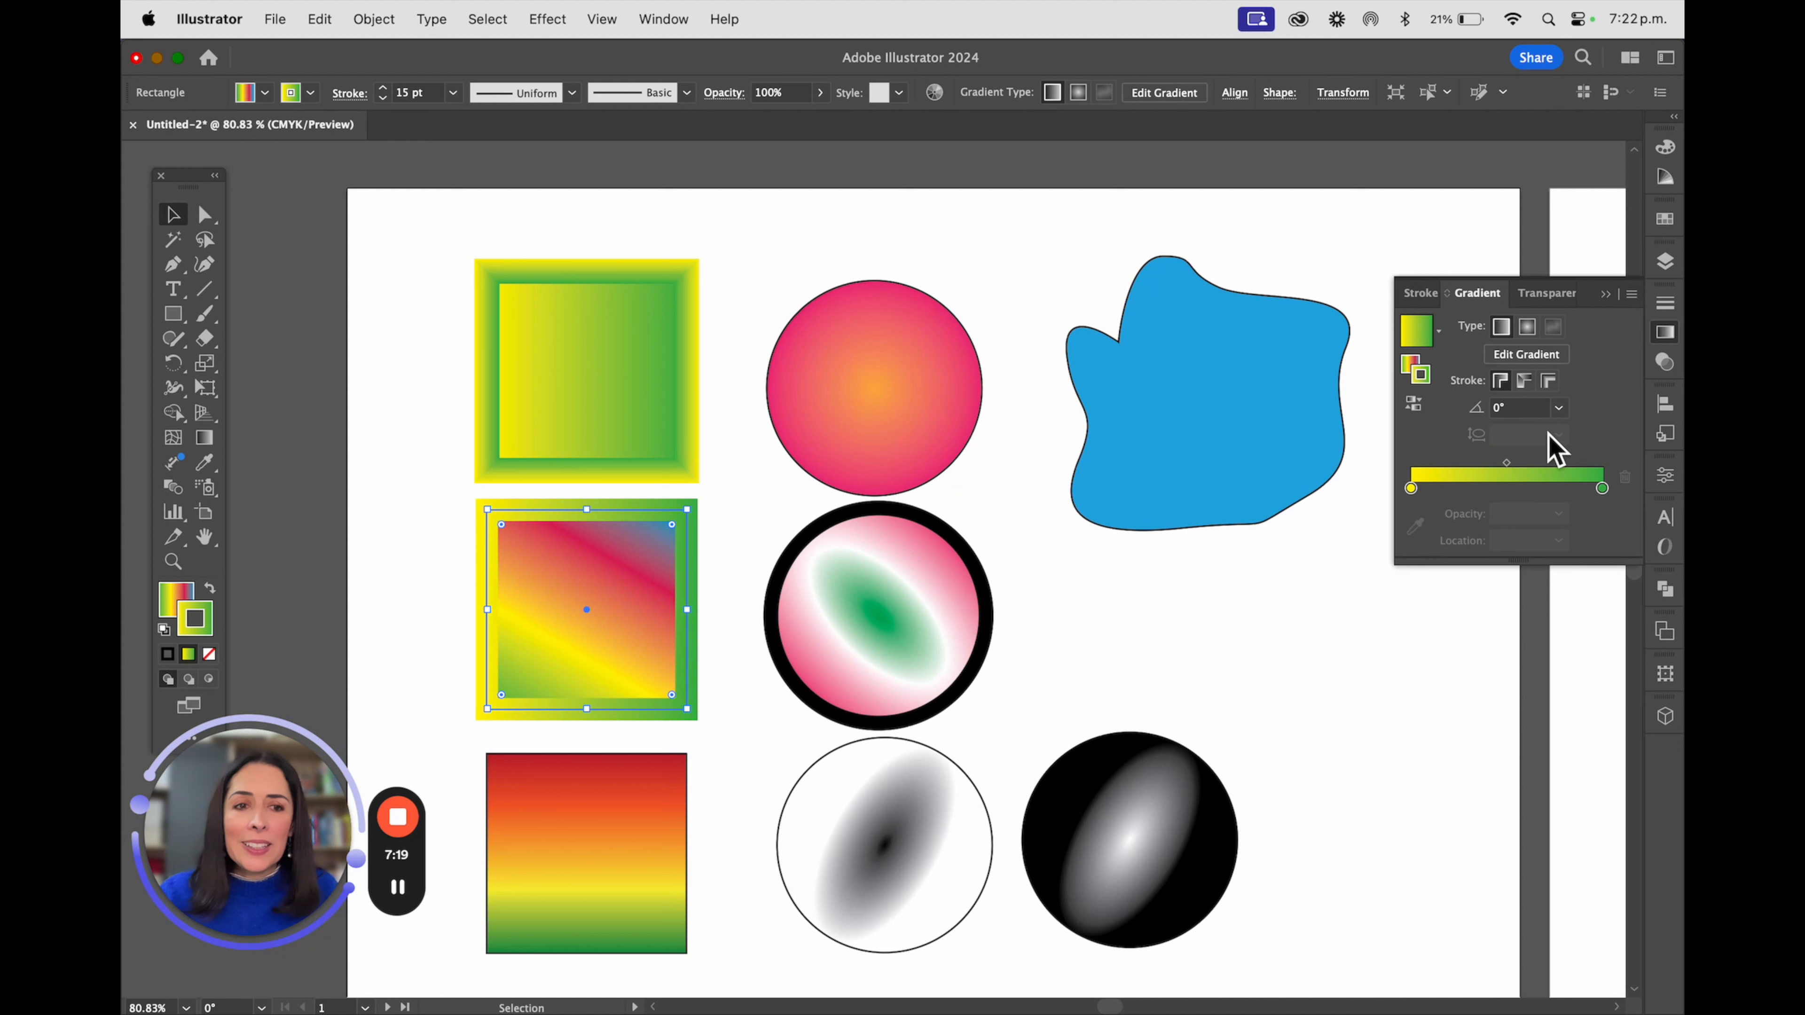
Try the middle square's stroke gradient along and across the stroke, and return it to within the stroke
{"action": "left_click", "coordinate": [1525, 384]}
{"action": "left_click", "coordinate": [1550, 383]}
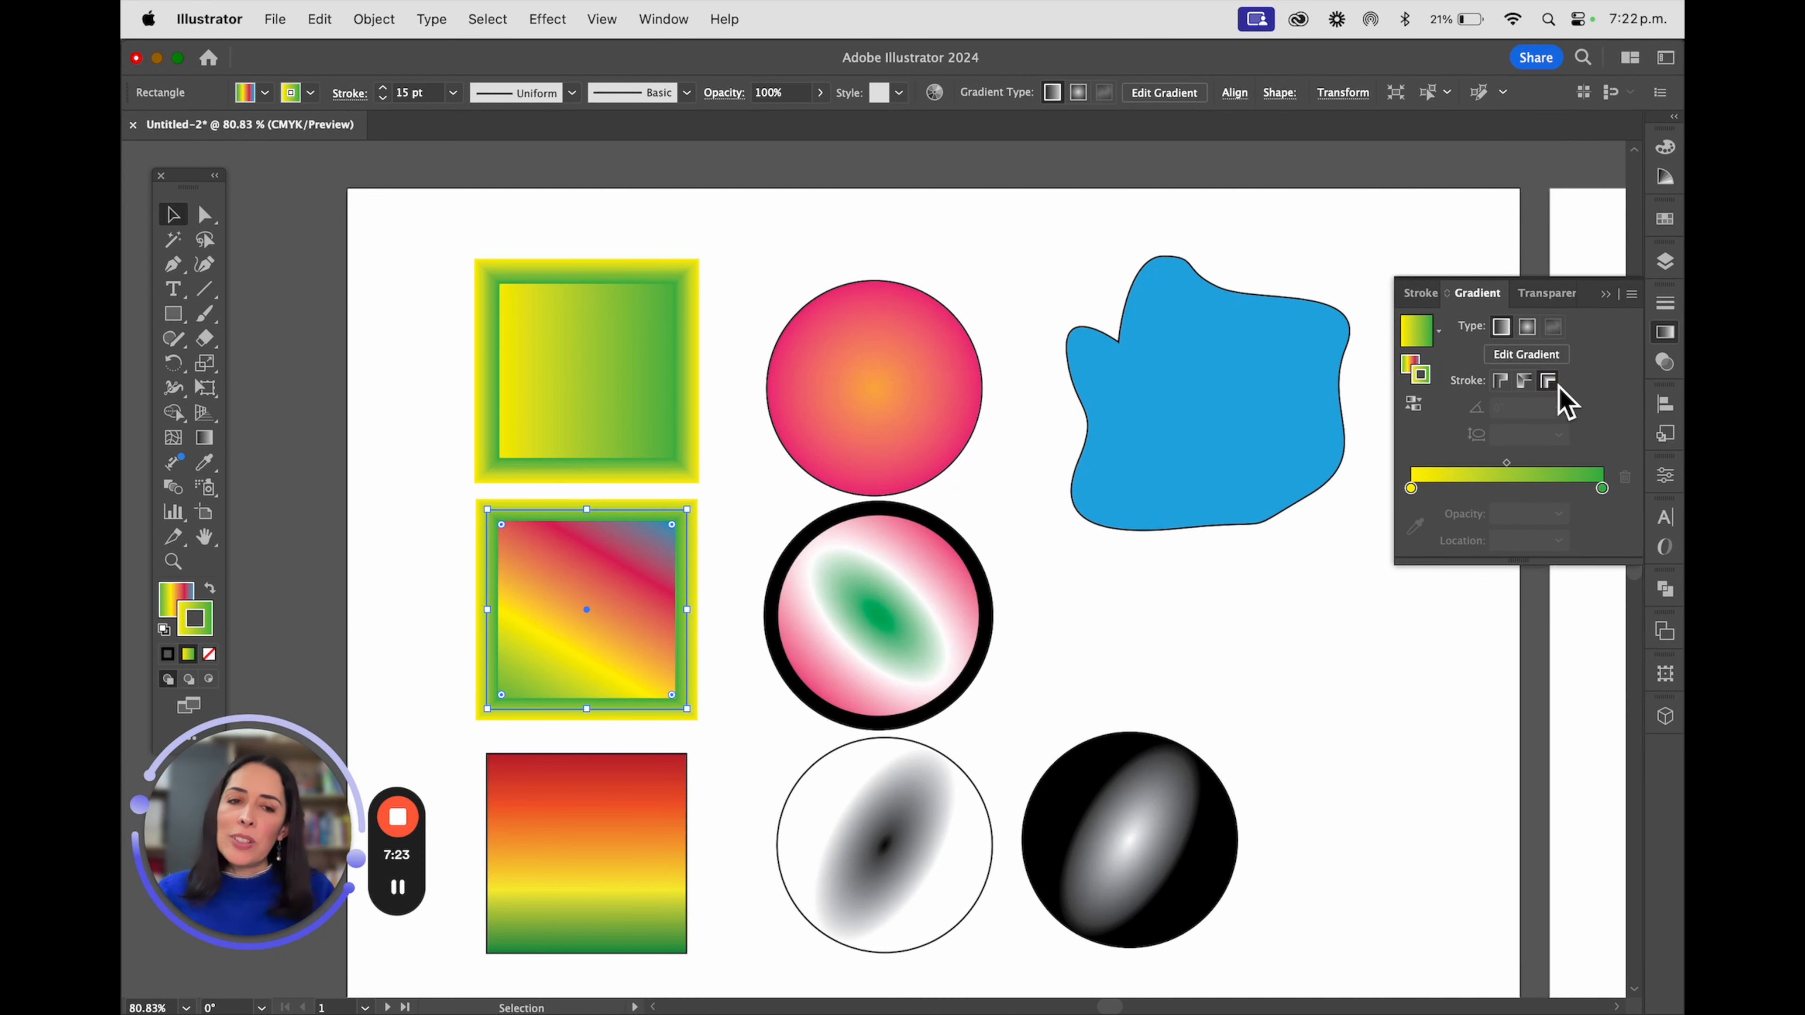
{"action": "left_click", "coordinate": [1501, 382]}
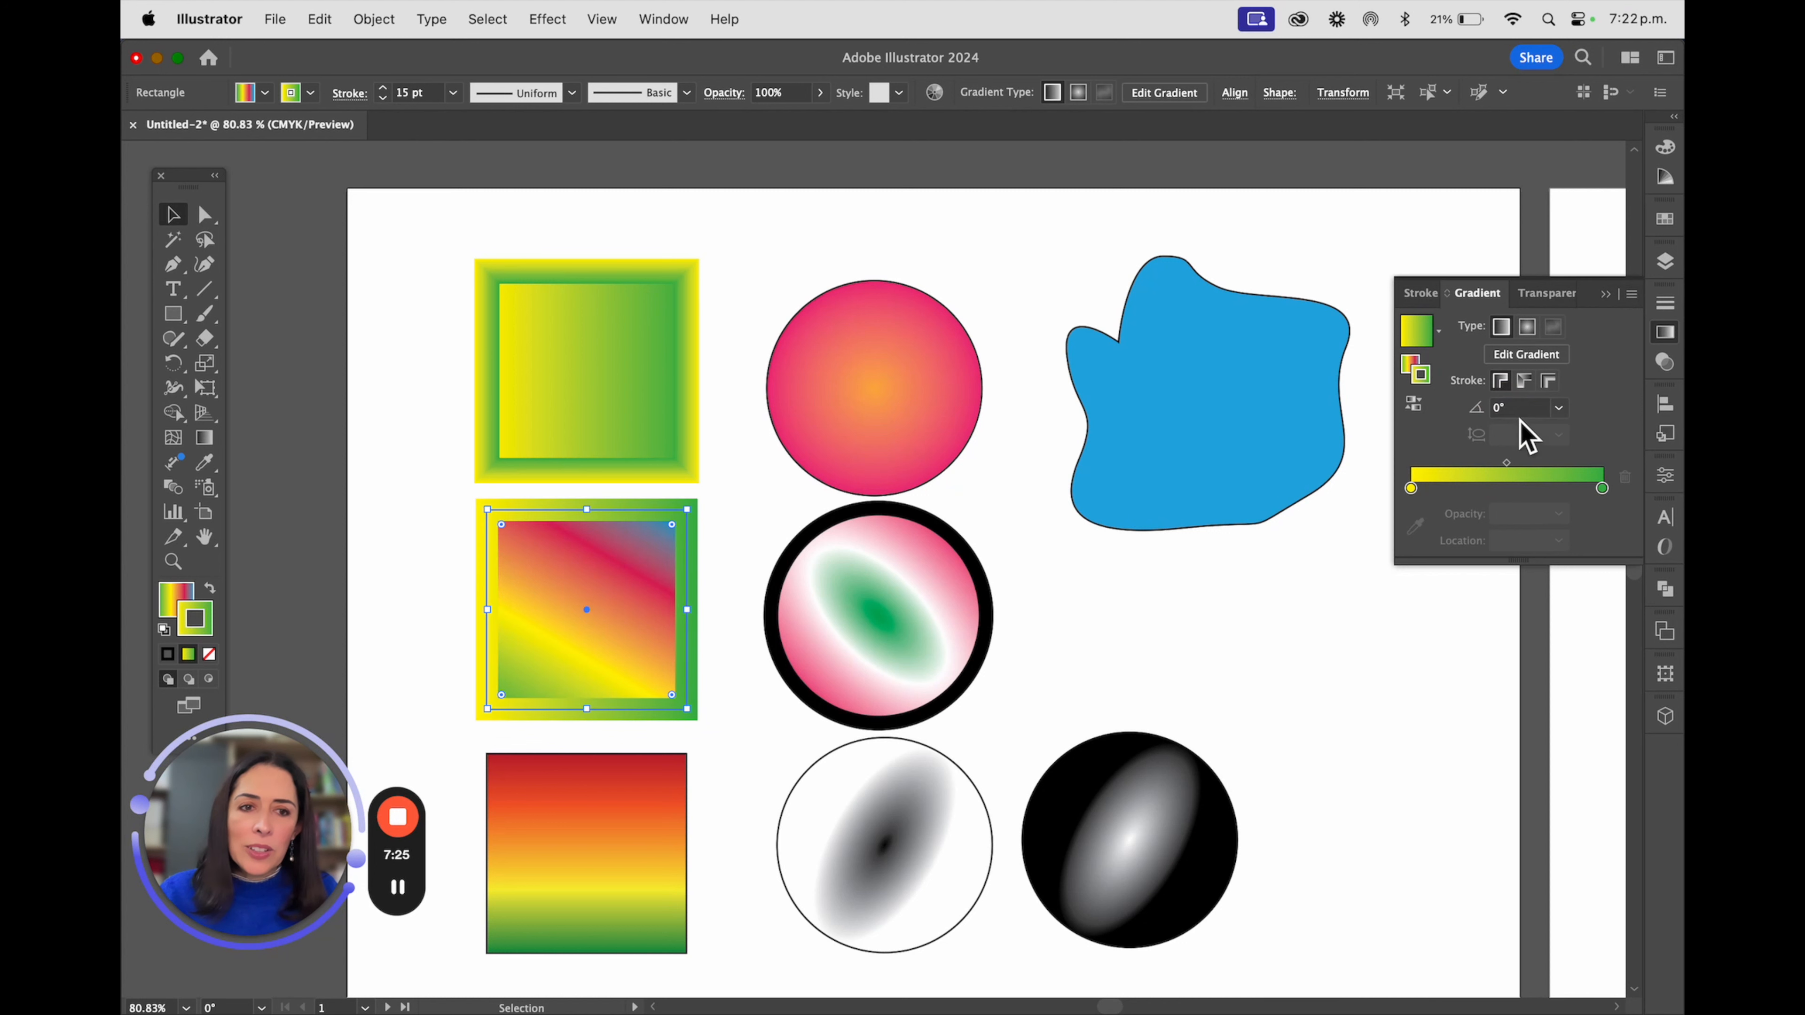
Set the angle of the middle square's stroke gradient to 60°
{"action": "left_click", "coordinate": [1558, 407]}
{"action": "left_click", "coordinate": [1581, 544]}
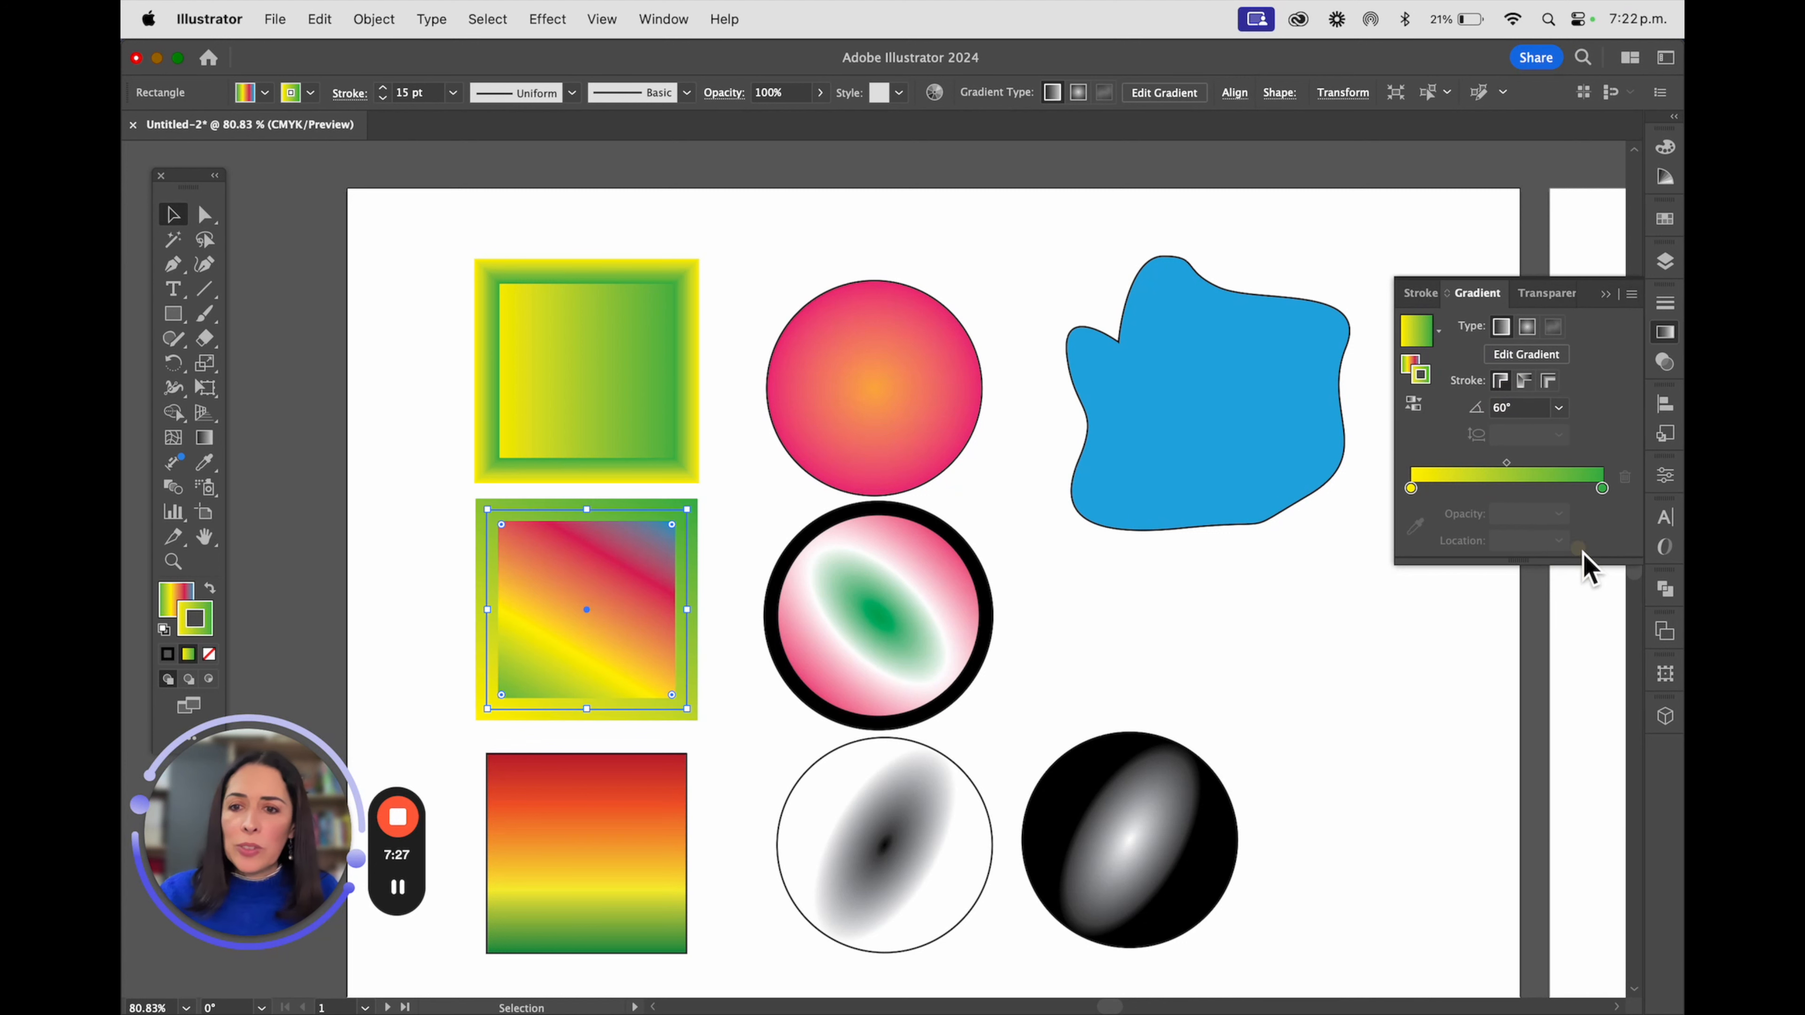
Apply the yellow-to-green linear gradient to the middle circle's stroke, trying it along the stroke before setting it across the stroke
{"action": "left_click", "coordinate": [1314, 689]}
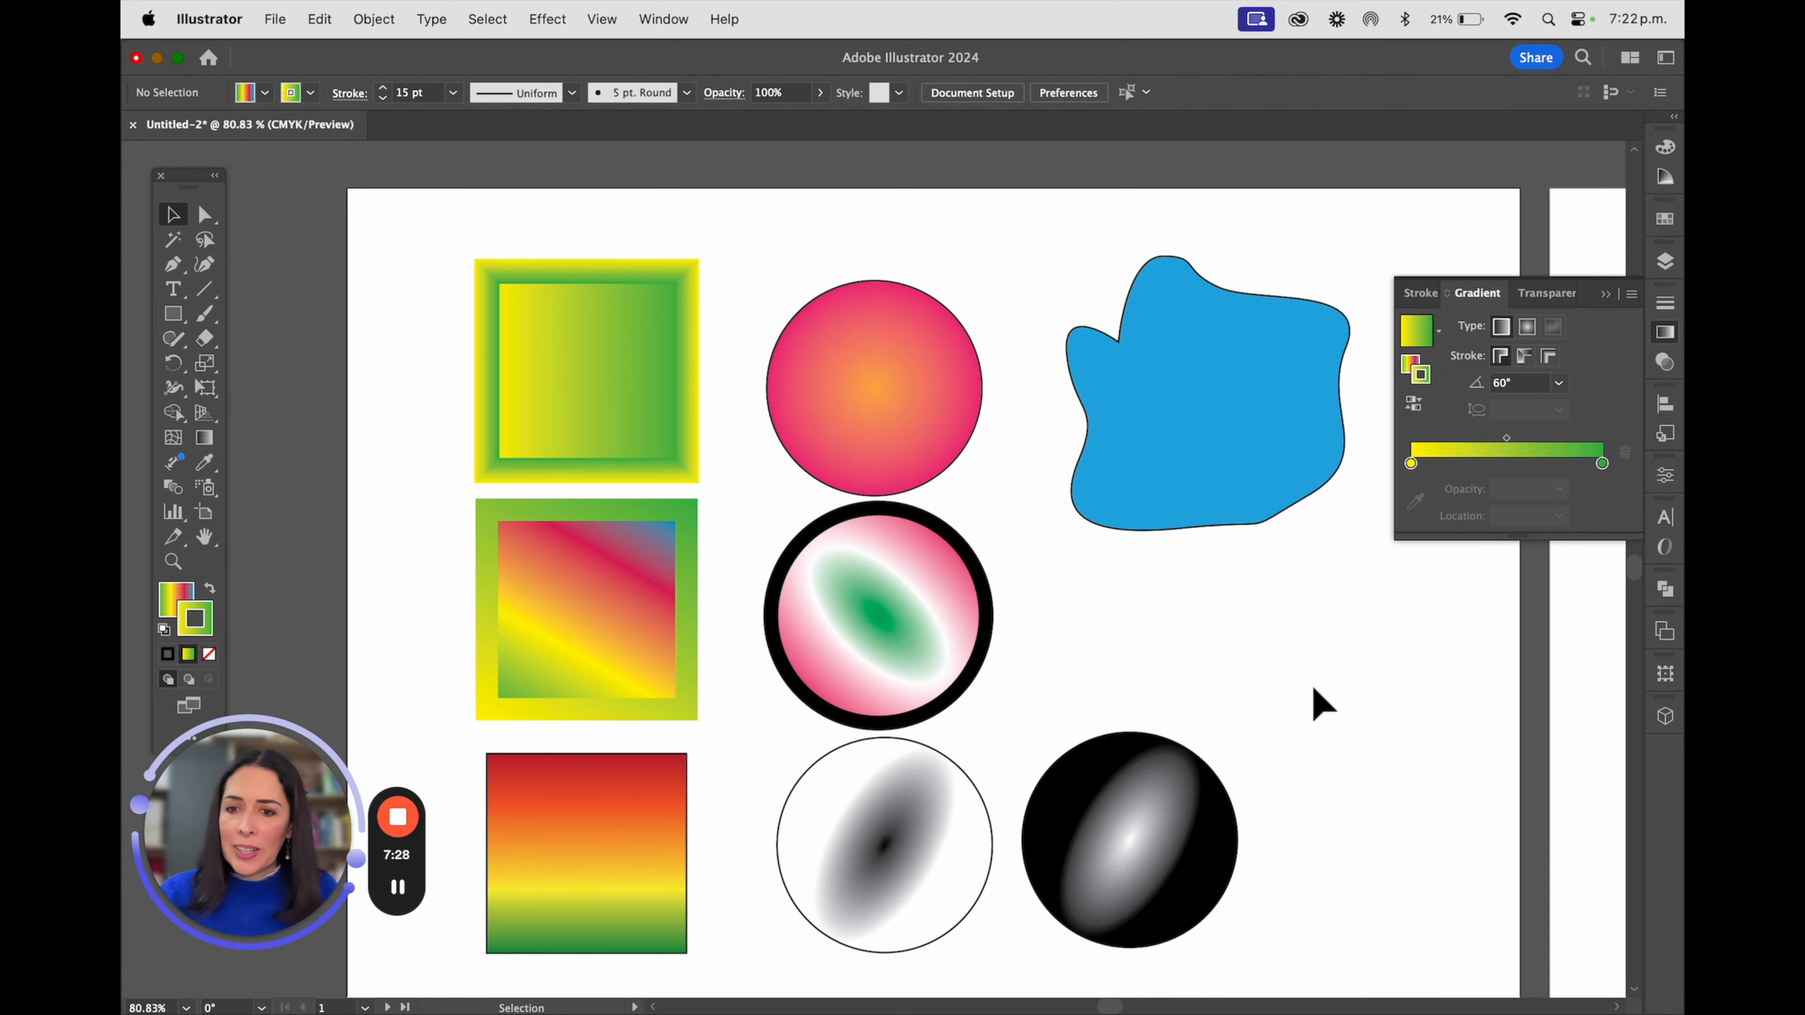
{"action": "left_click", "coordinate": [949, 542]}
{"action": "left_click", "coordinate": [1472, 459]}
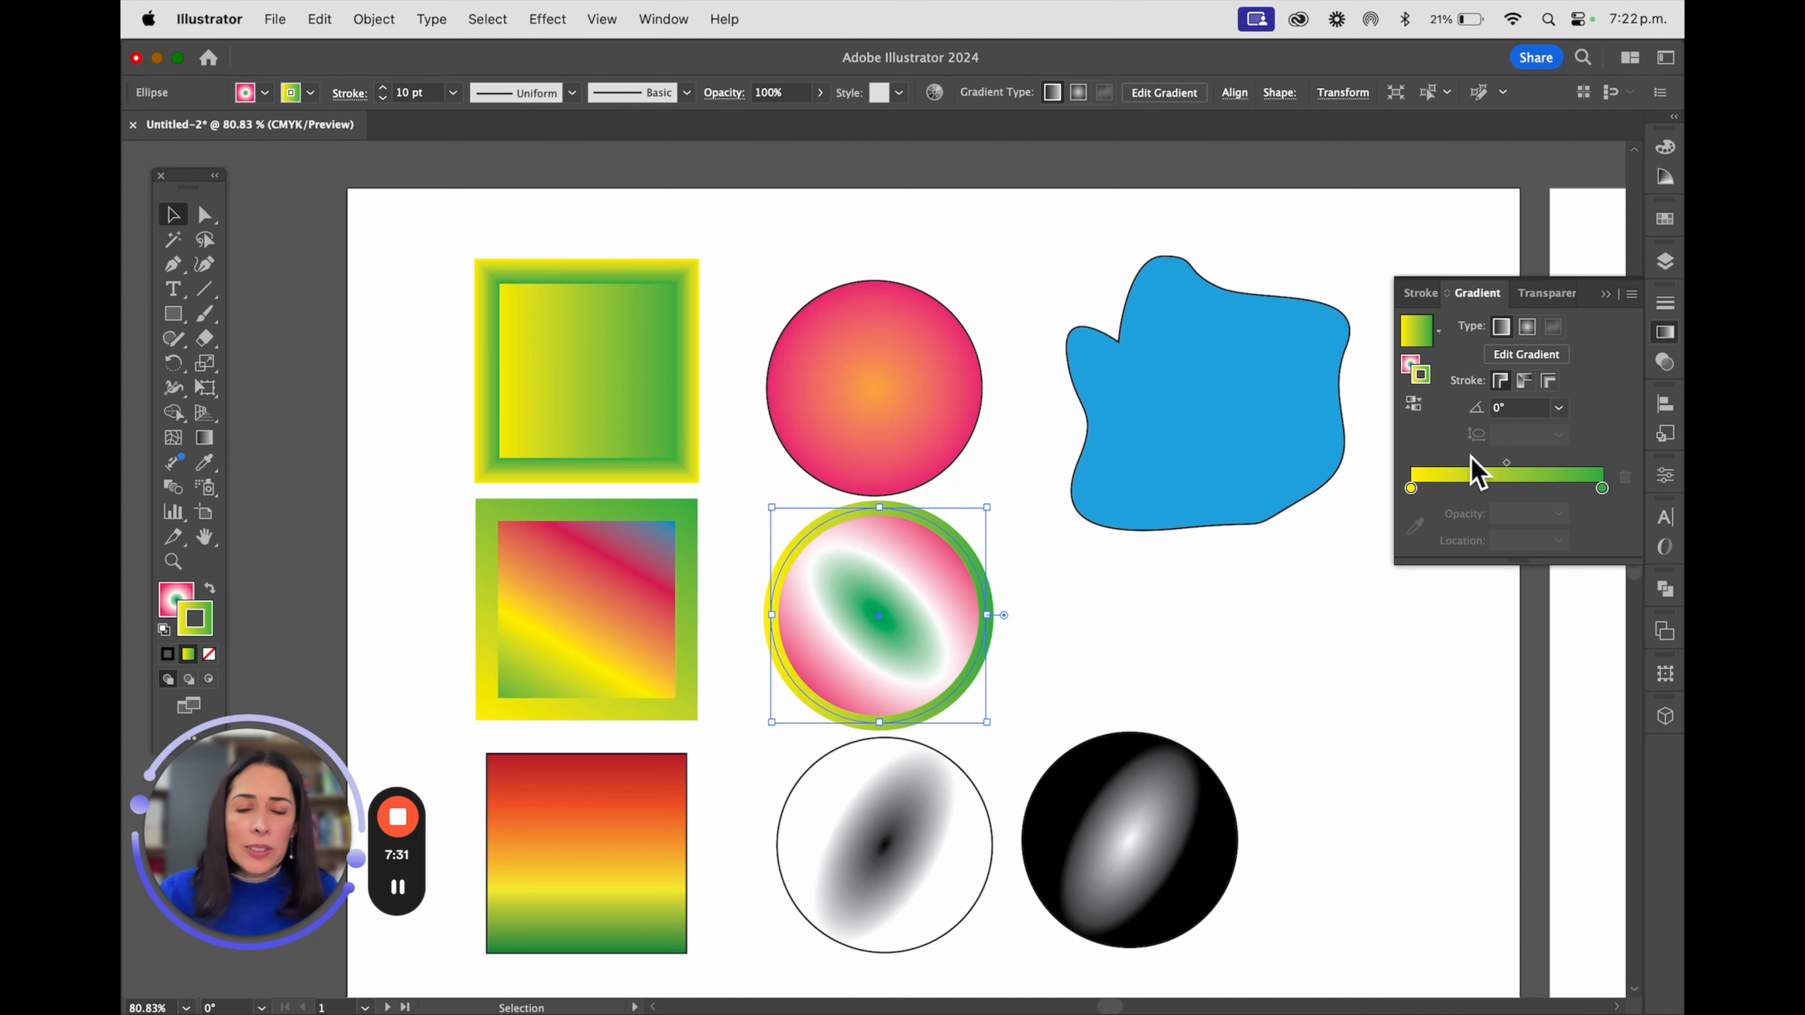
{"action": "left_click", "coordinate": [1524, 382]}
{"action": "left_click", "coordinate": [1548, 381]}
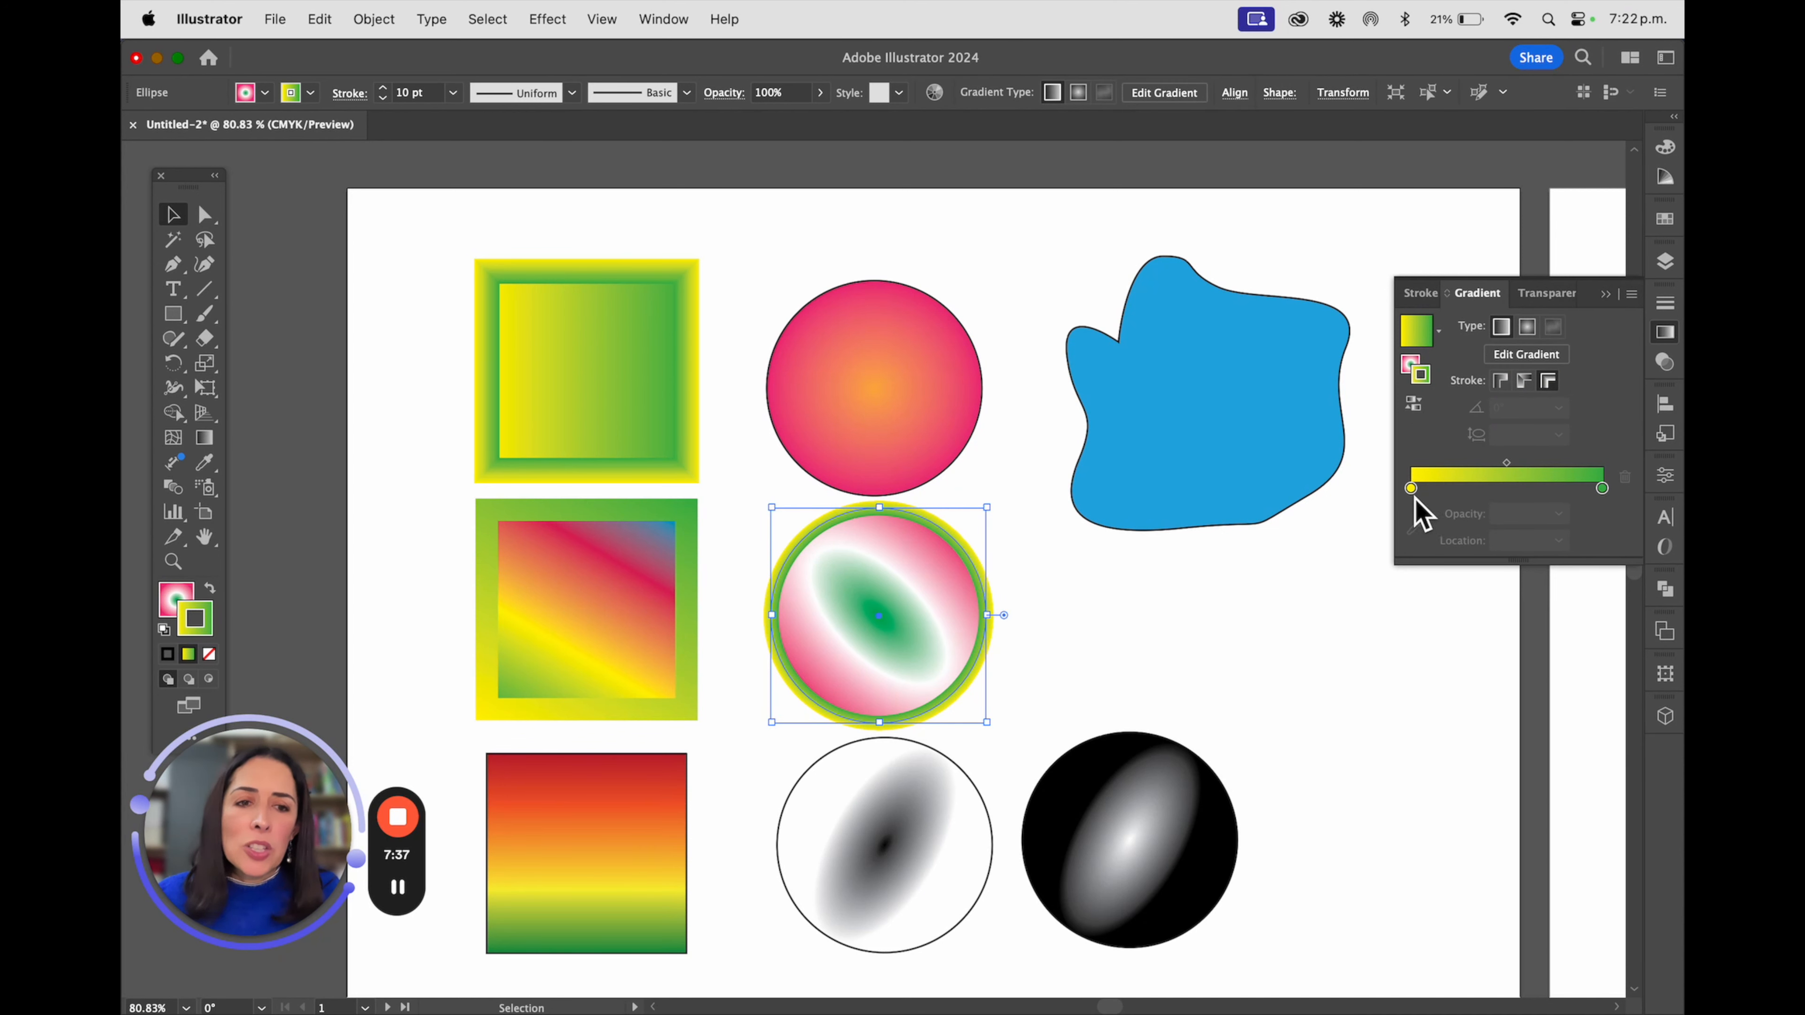
Recolour the yellow stop of the middle circle's stroke gradient to pink
{"action": "double_click", "coordinate": [1411, 488]}
{"action": "left_click", "coordinate": [1553, 567]}
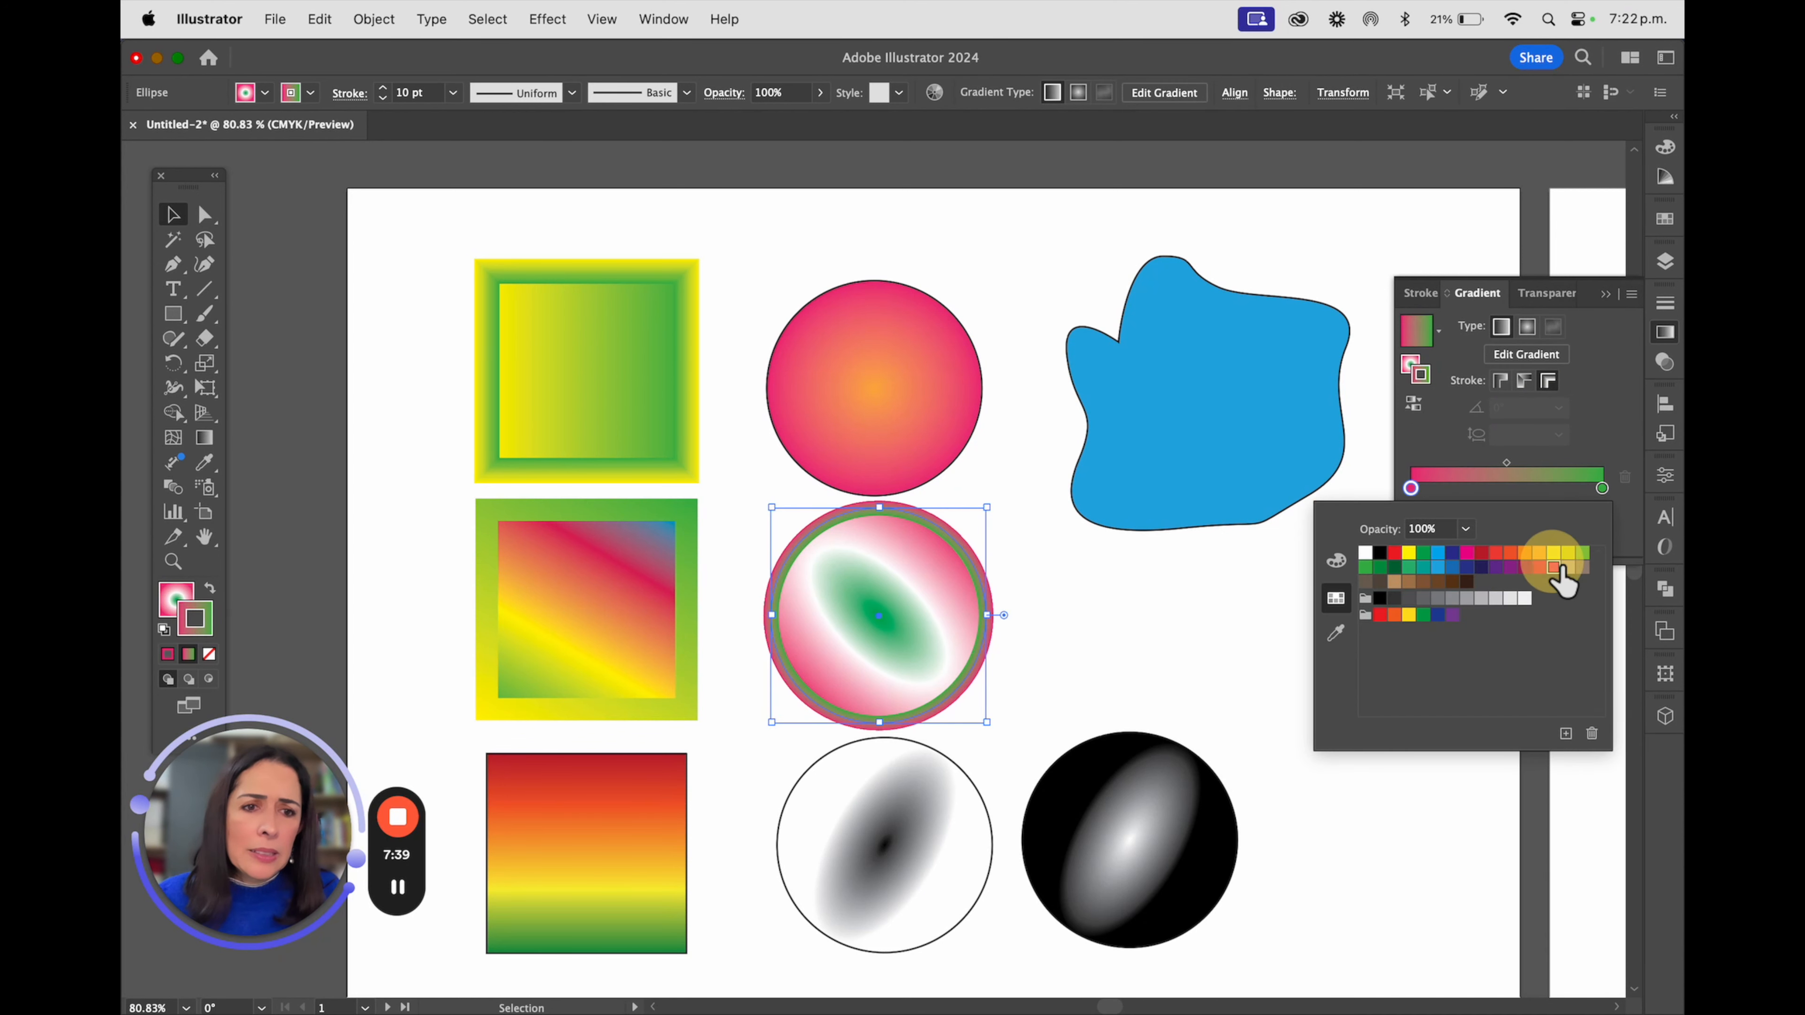
{"action": "left_click", "coordinate": [1123, 605]}
Try the middle circle's pink-to-green stroke gradient along the stroke, and set it to within the stroke
{"action": "key", "text": "super+space"}
{"action": "left_click_drag", "start_coordinate": [841, 513], "coordinate": [1007, 417]}
{"action": "key", "text": "space"}
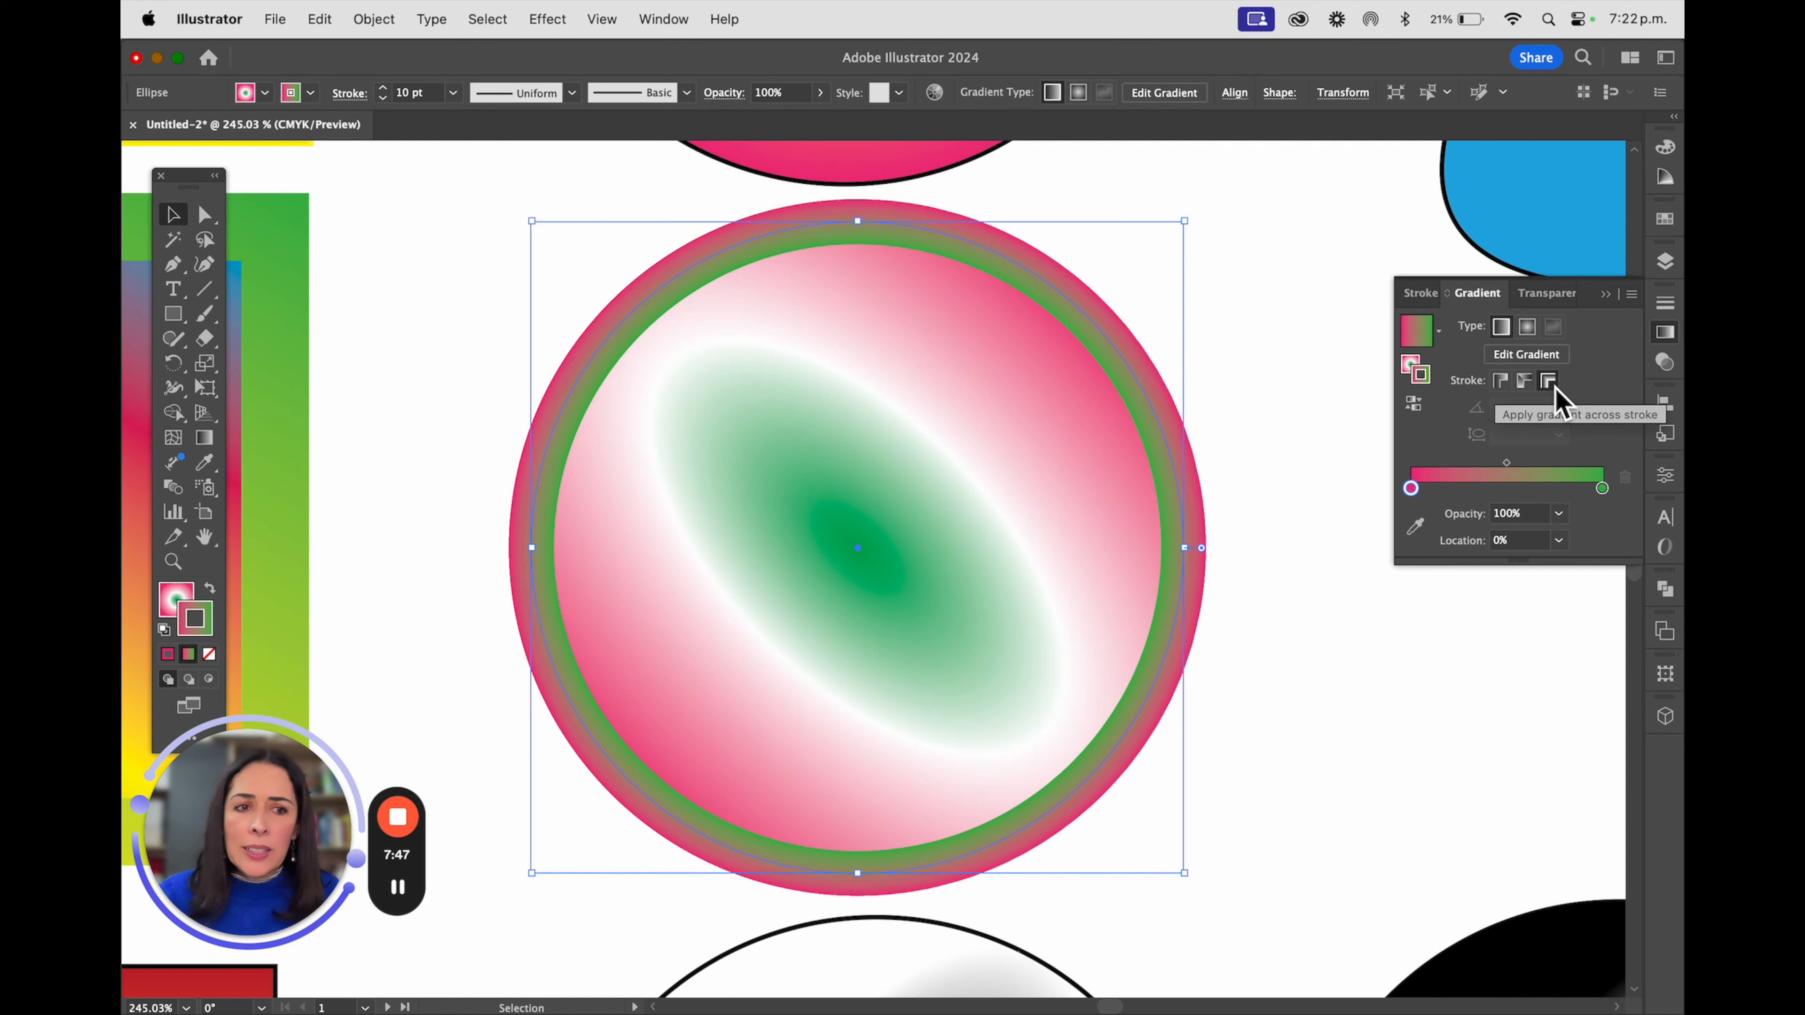
{"action": "left_click", "coordinate": [1524, 382]}
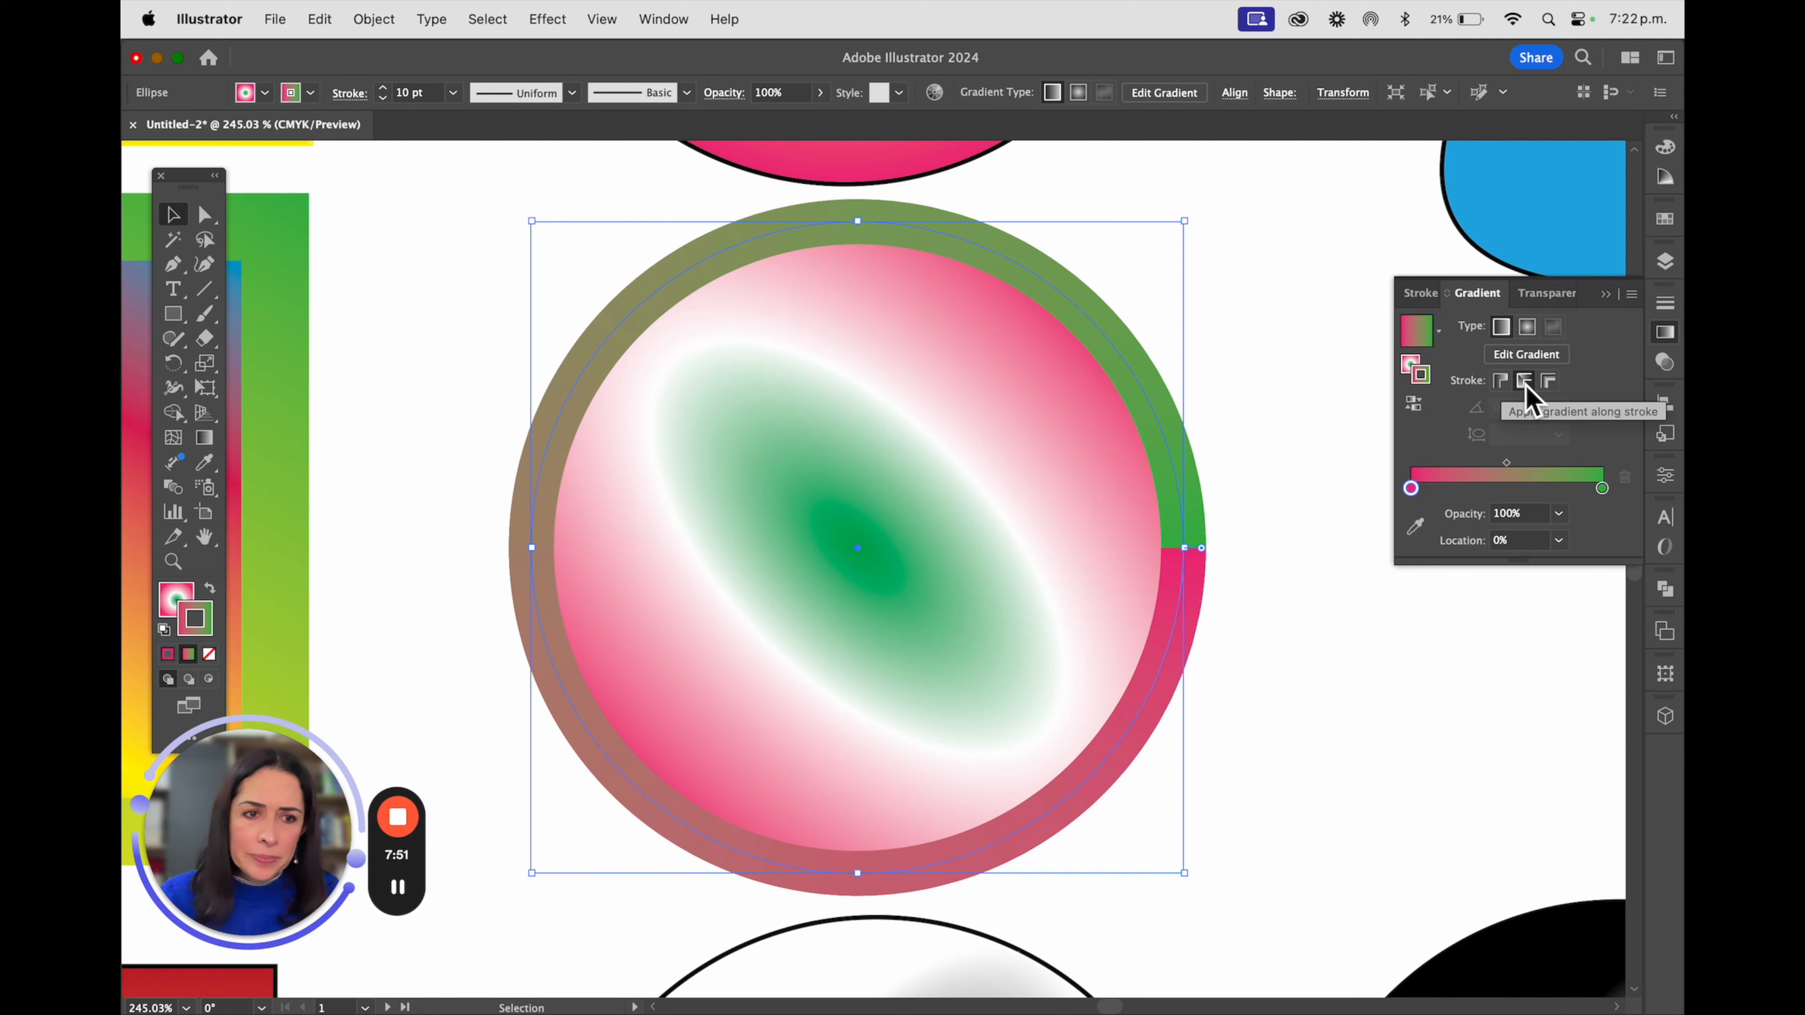
{"action": "left_click", "coordinate": [1499, 382]}
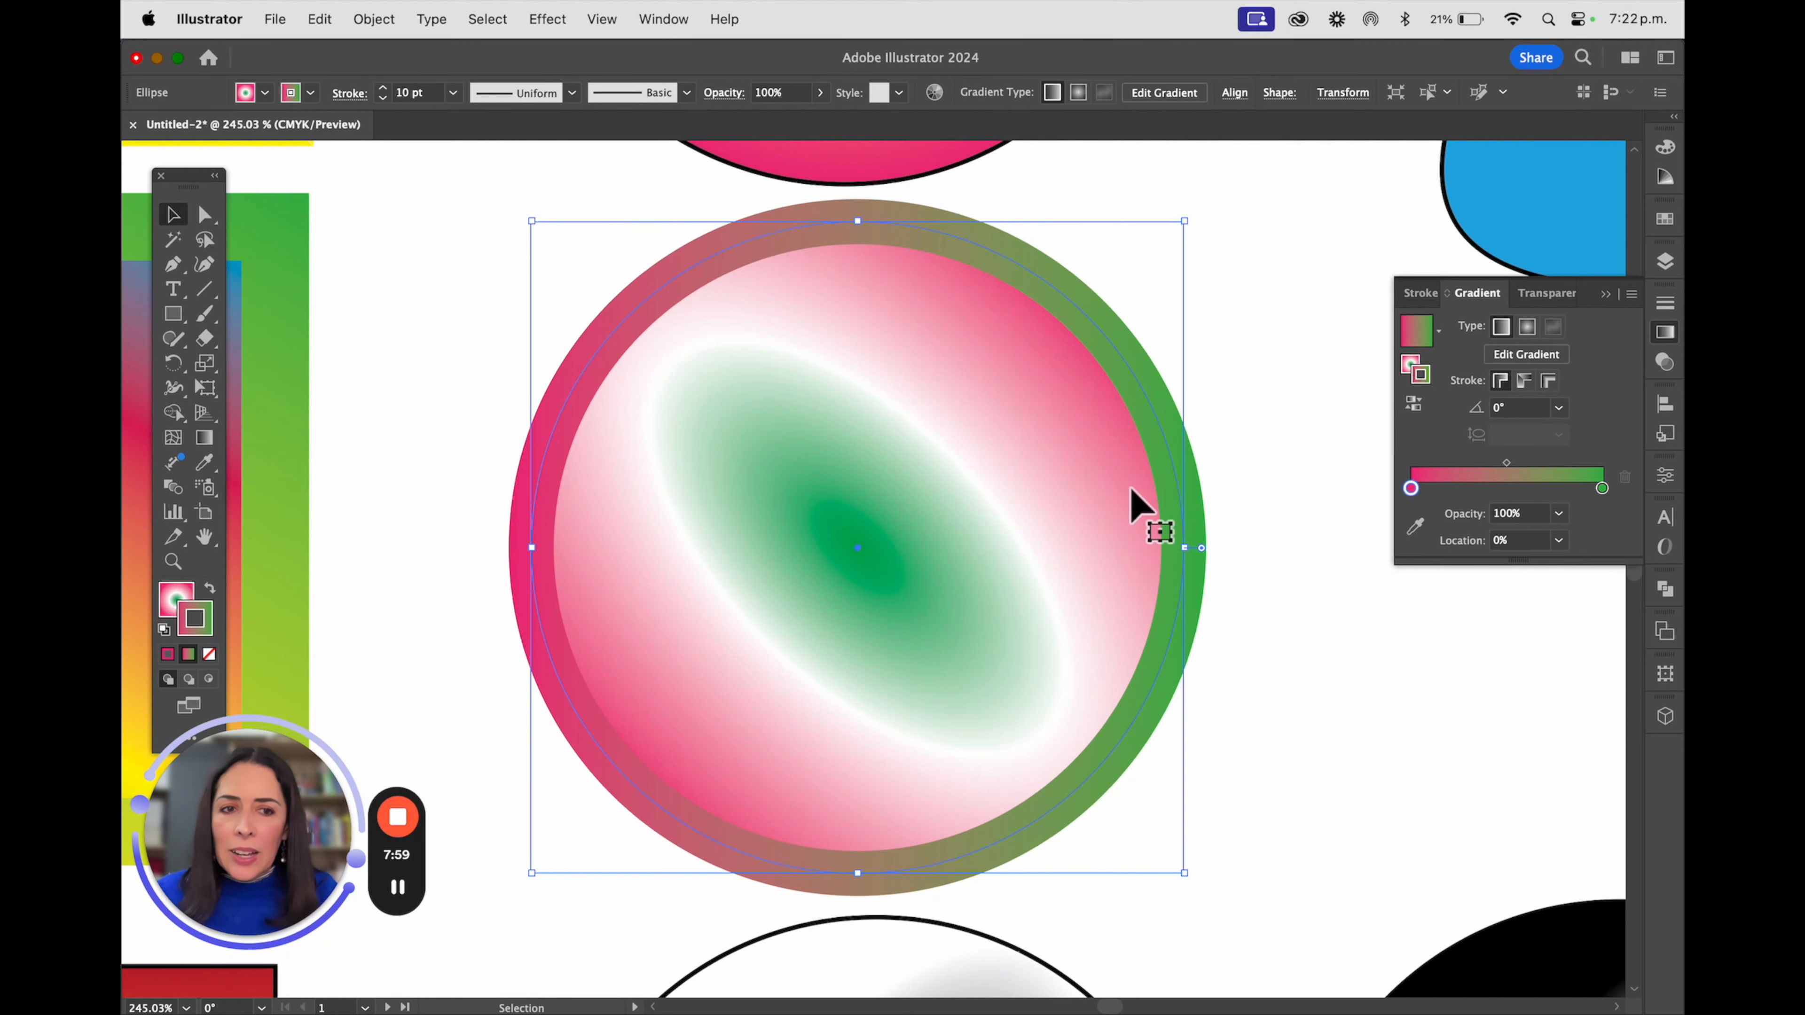
Try a radial gradient on the blue irregular shape's stroke, and set its stroke to none
{"action": "scroll", "coordinate": [1136, 505], "scroll_direction": "down", "scroll_amount": 5}
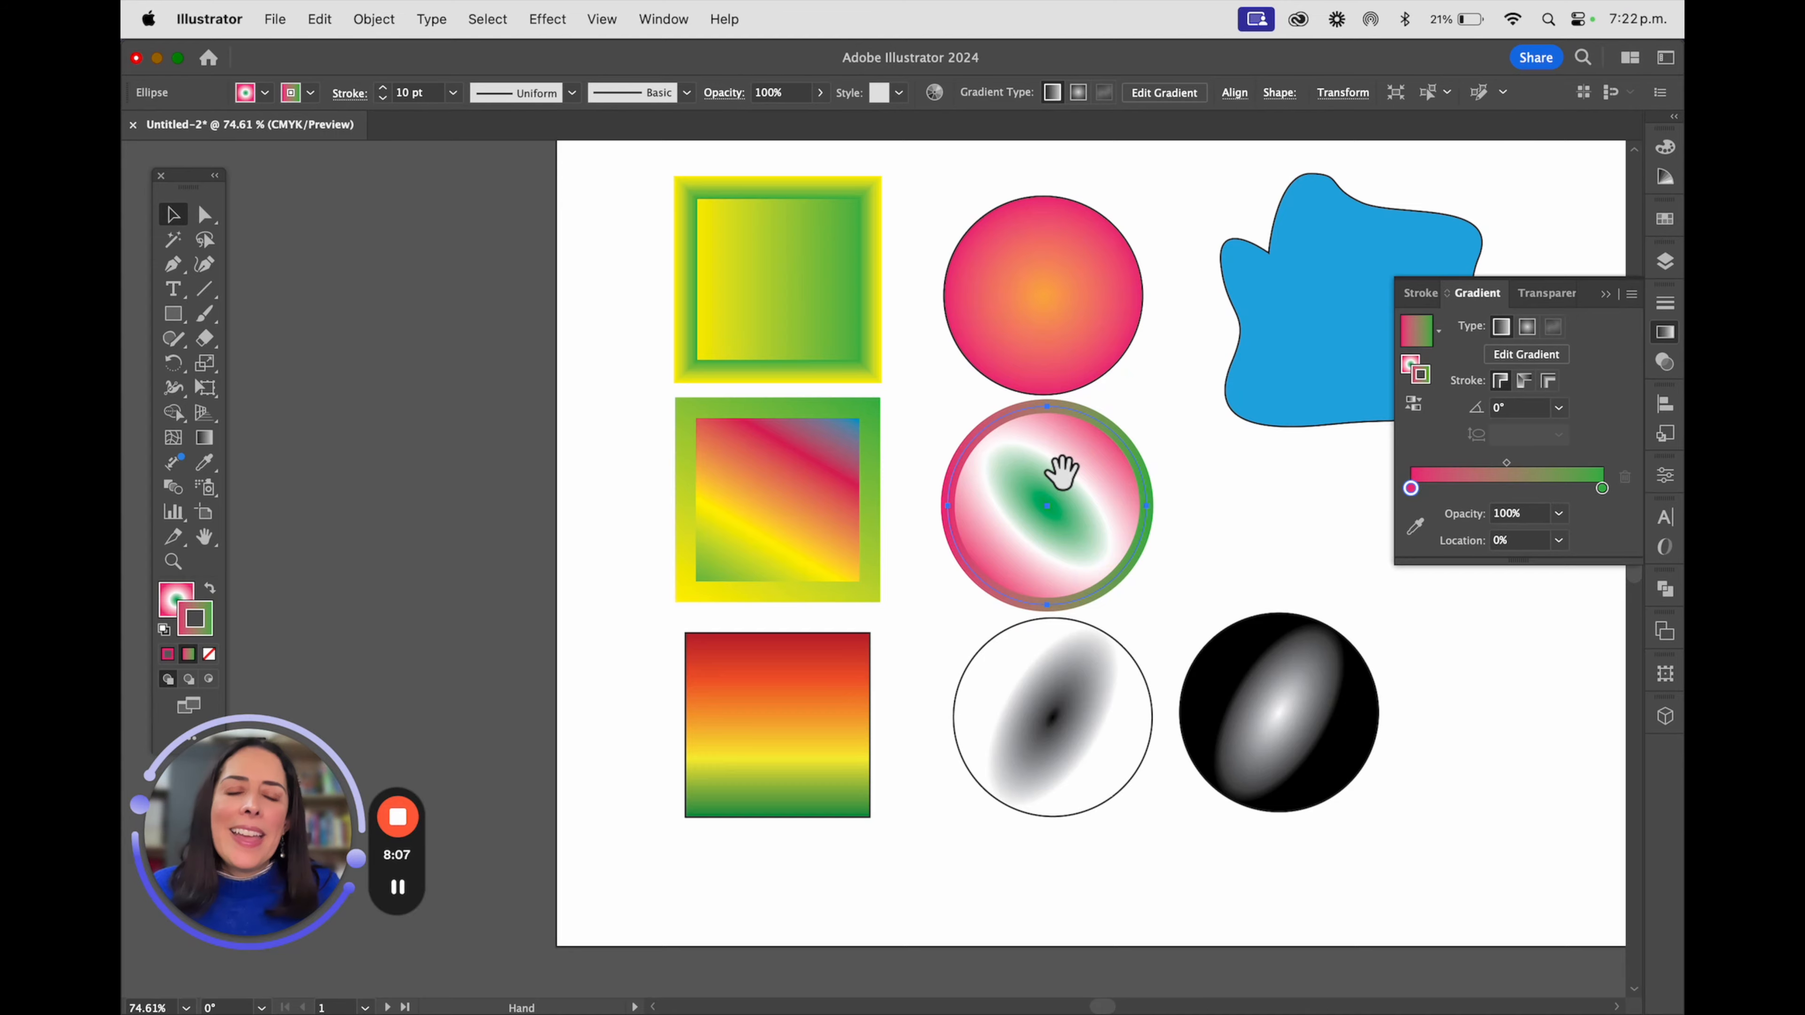
{"action": "left_click_drag", "start_coordinate": [1059, 476], "coordinate": [798, 512]}
{"action": "left_click", "coordinate": [1123, 370]}
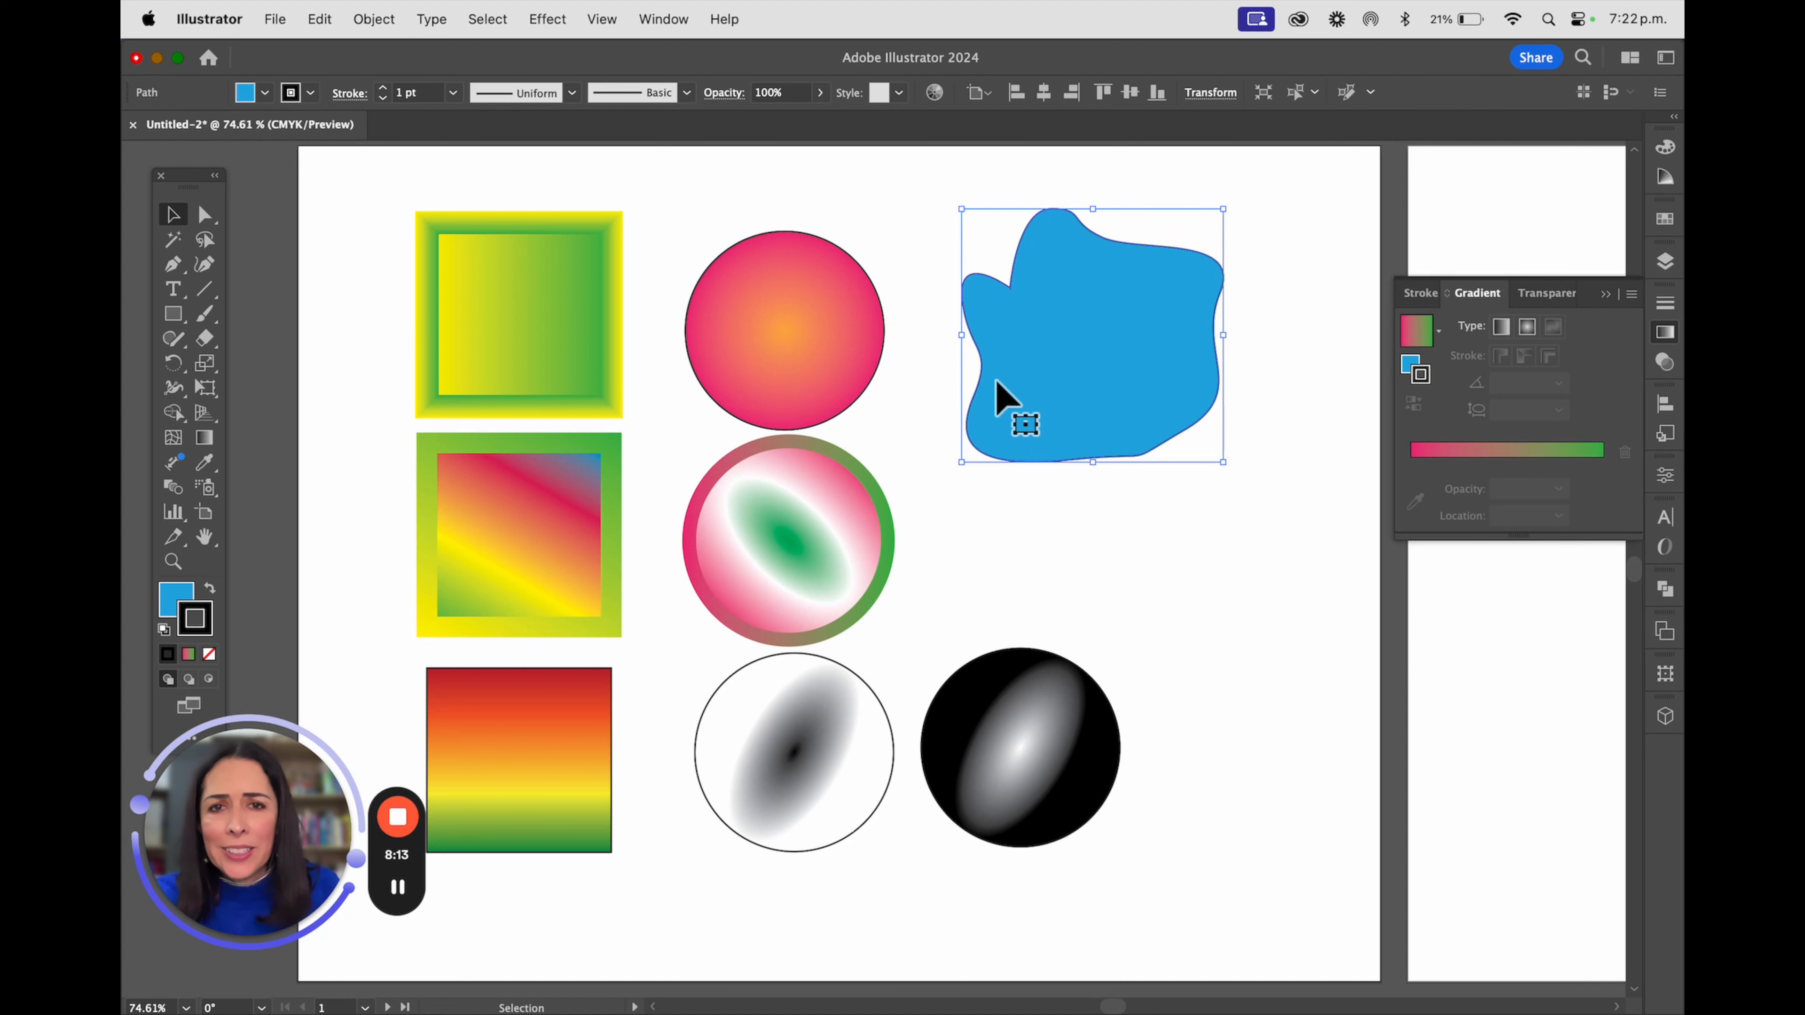
{"action": "left_click", "coordinate": [1249, 290]}
{"action": "left_click", "coordinate": [1066, 314]}
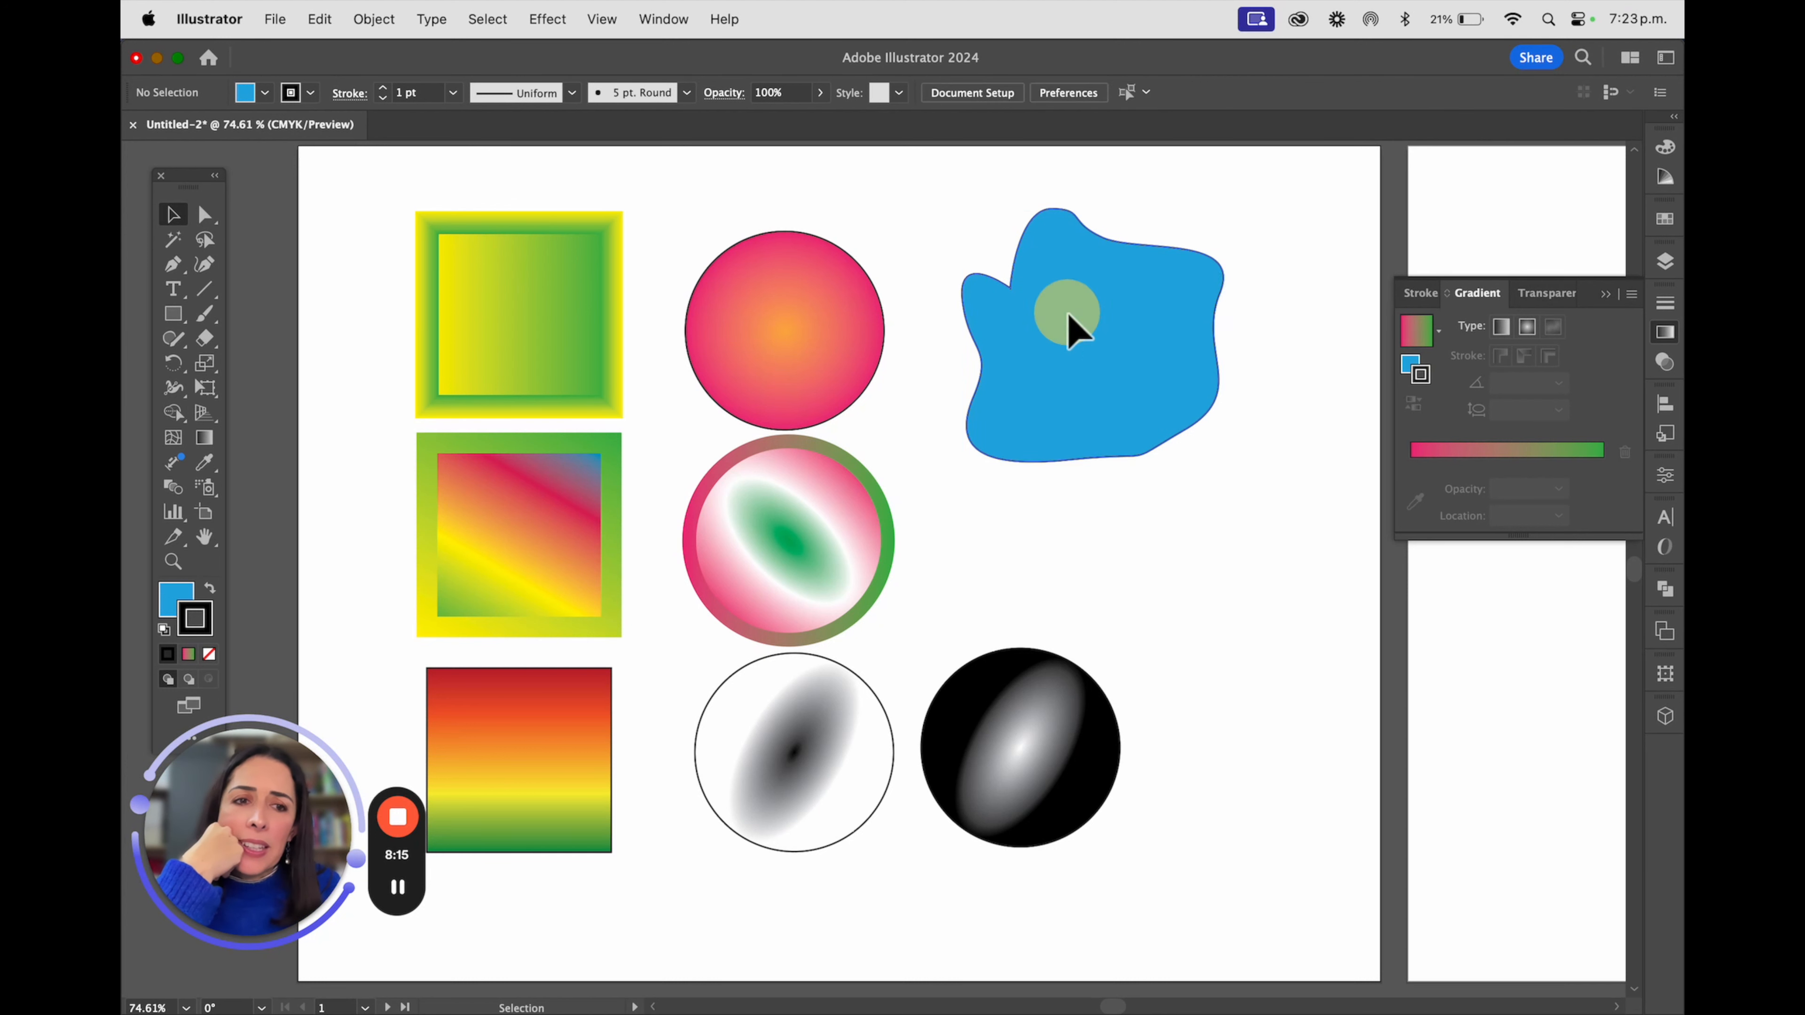
{"action": "left_click", "coordinate": [1527, 329]}
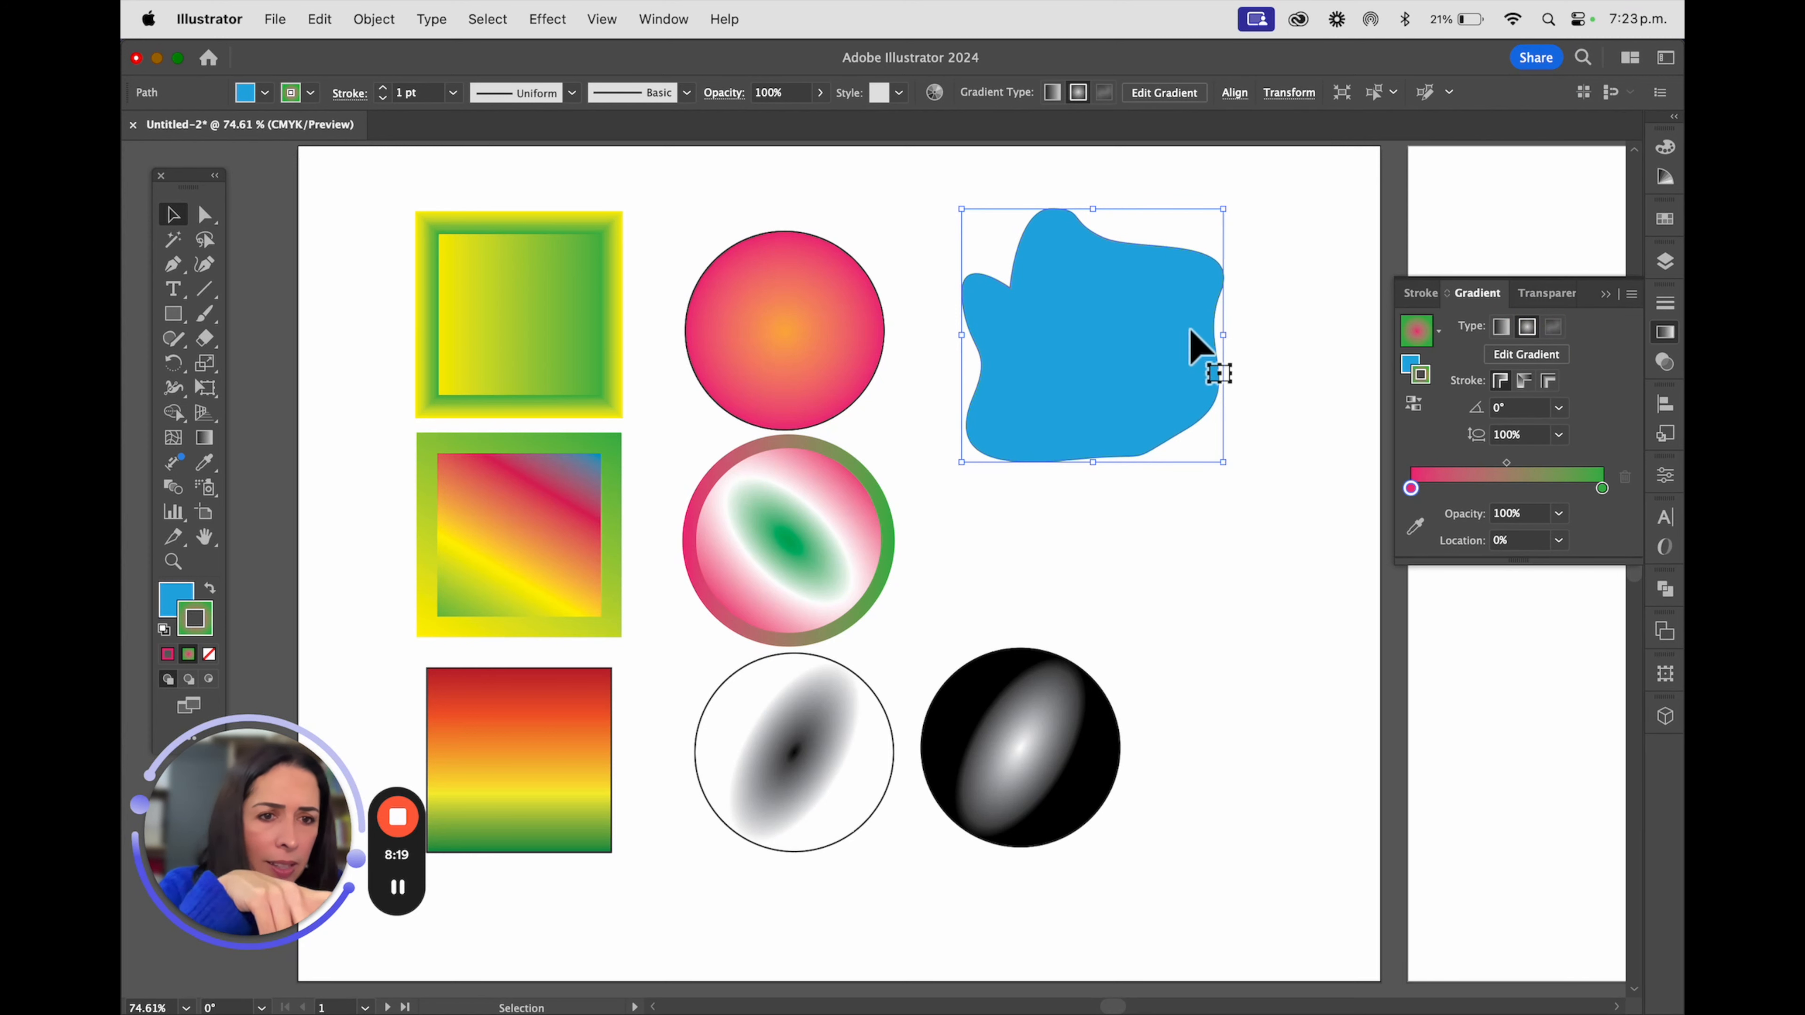
{"action": "left_click", "coordinate": [1412, 365]}
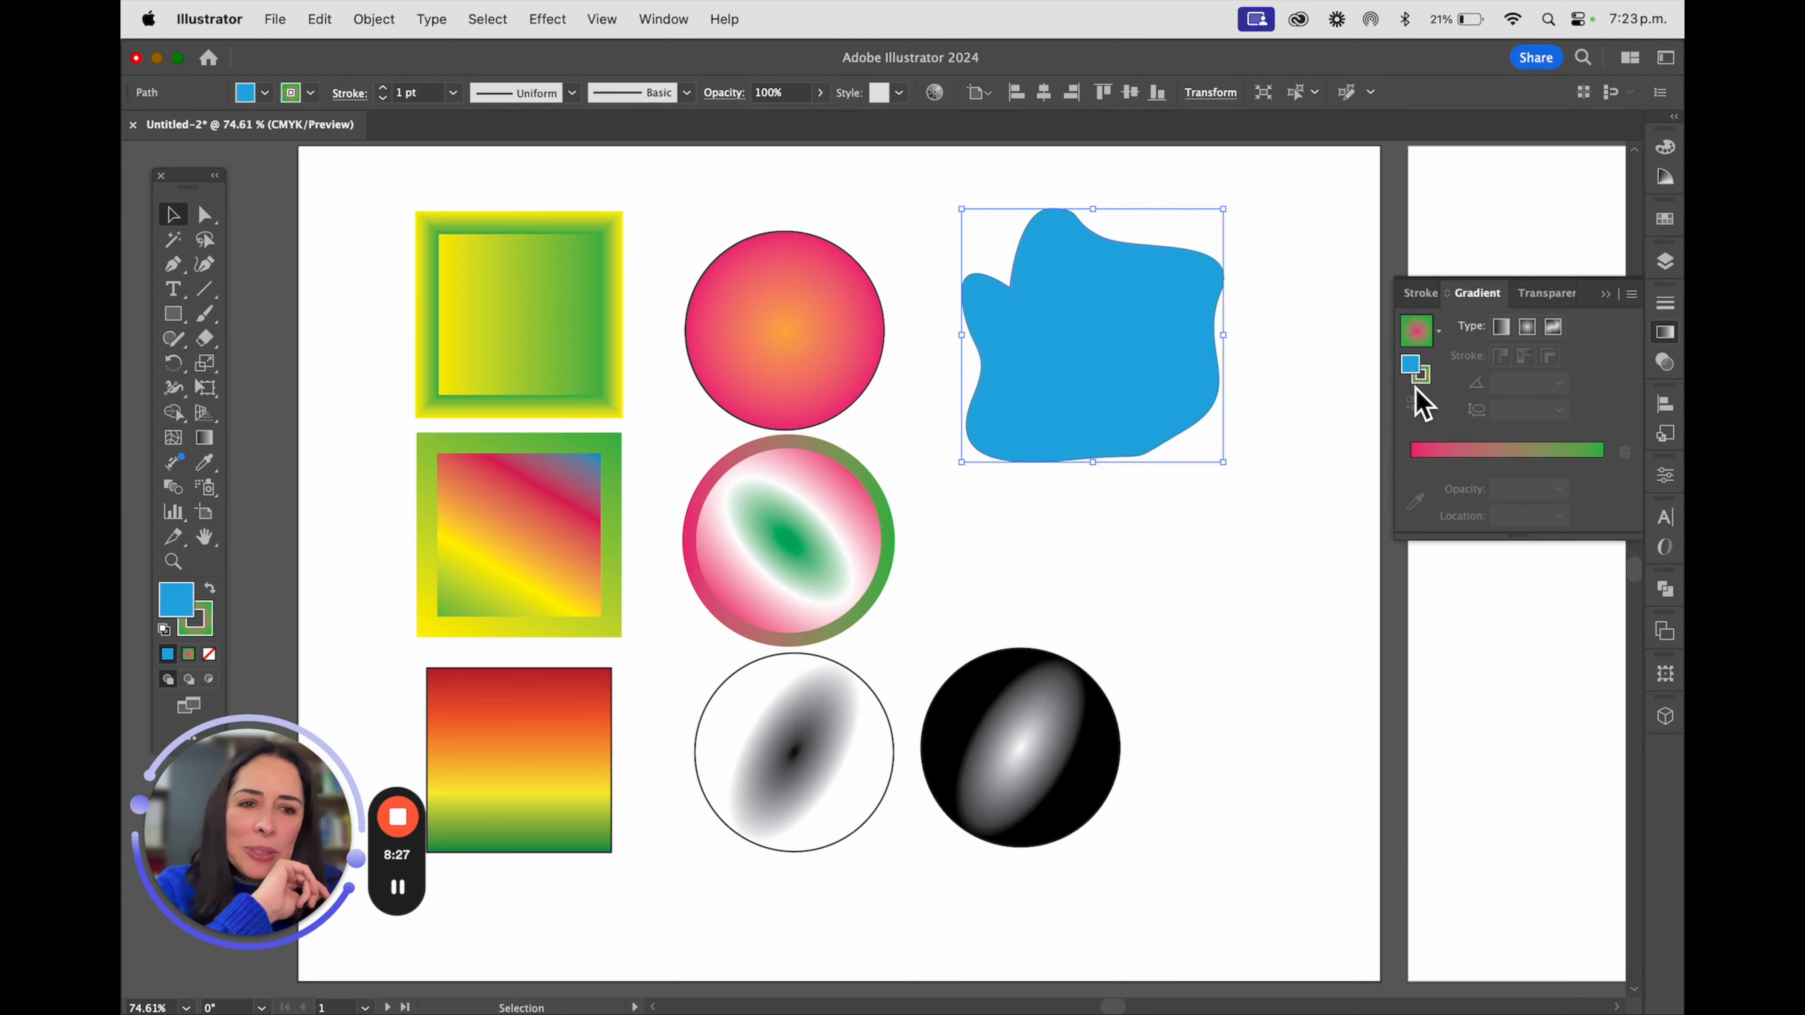
{"action": "left_click", "coordinate": [311, 92]}
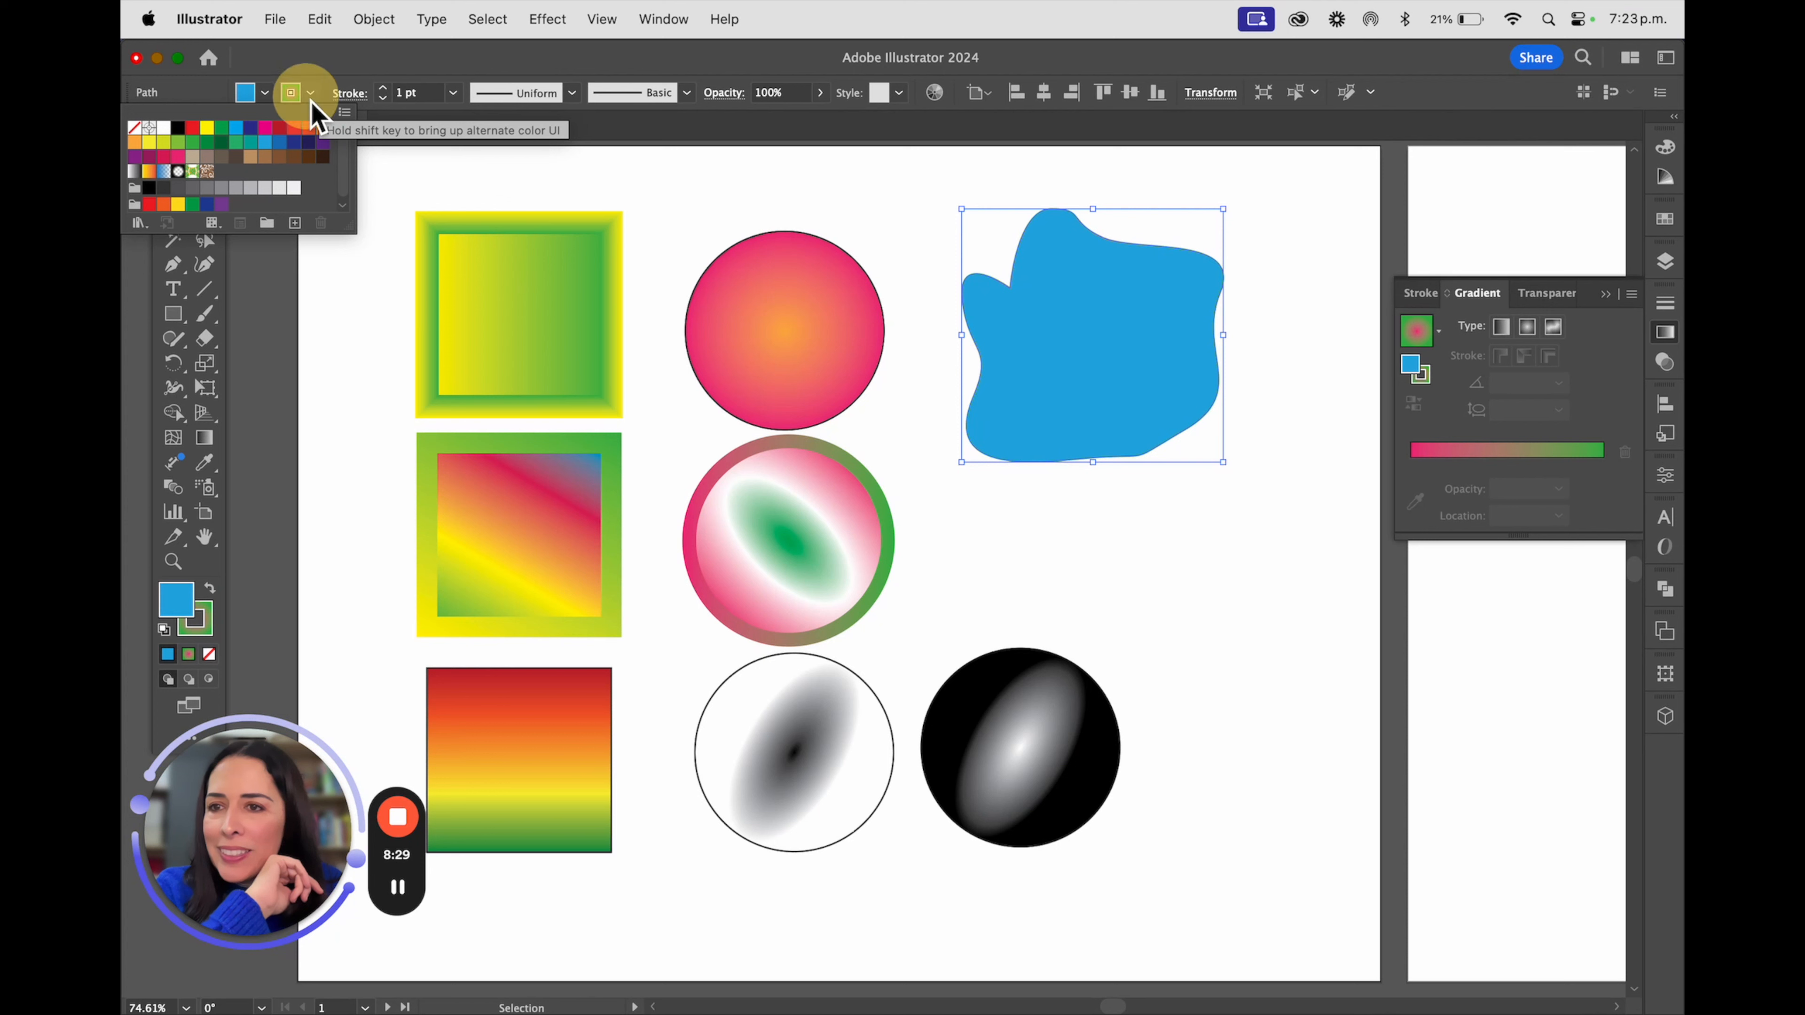
{"action": "left_click", "coordinate": [134, 128]}
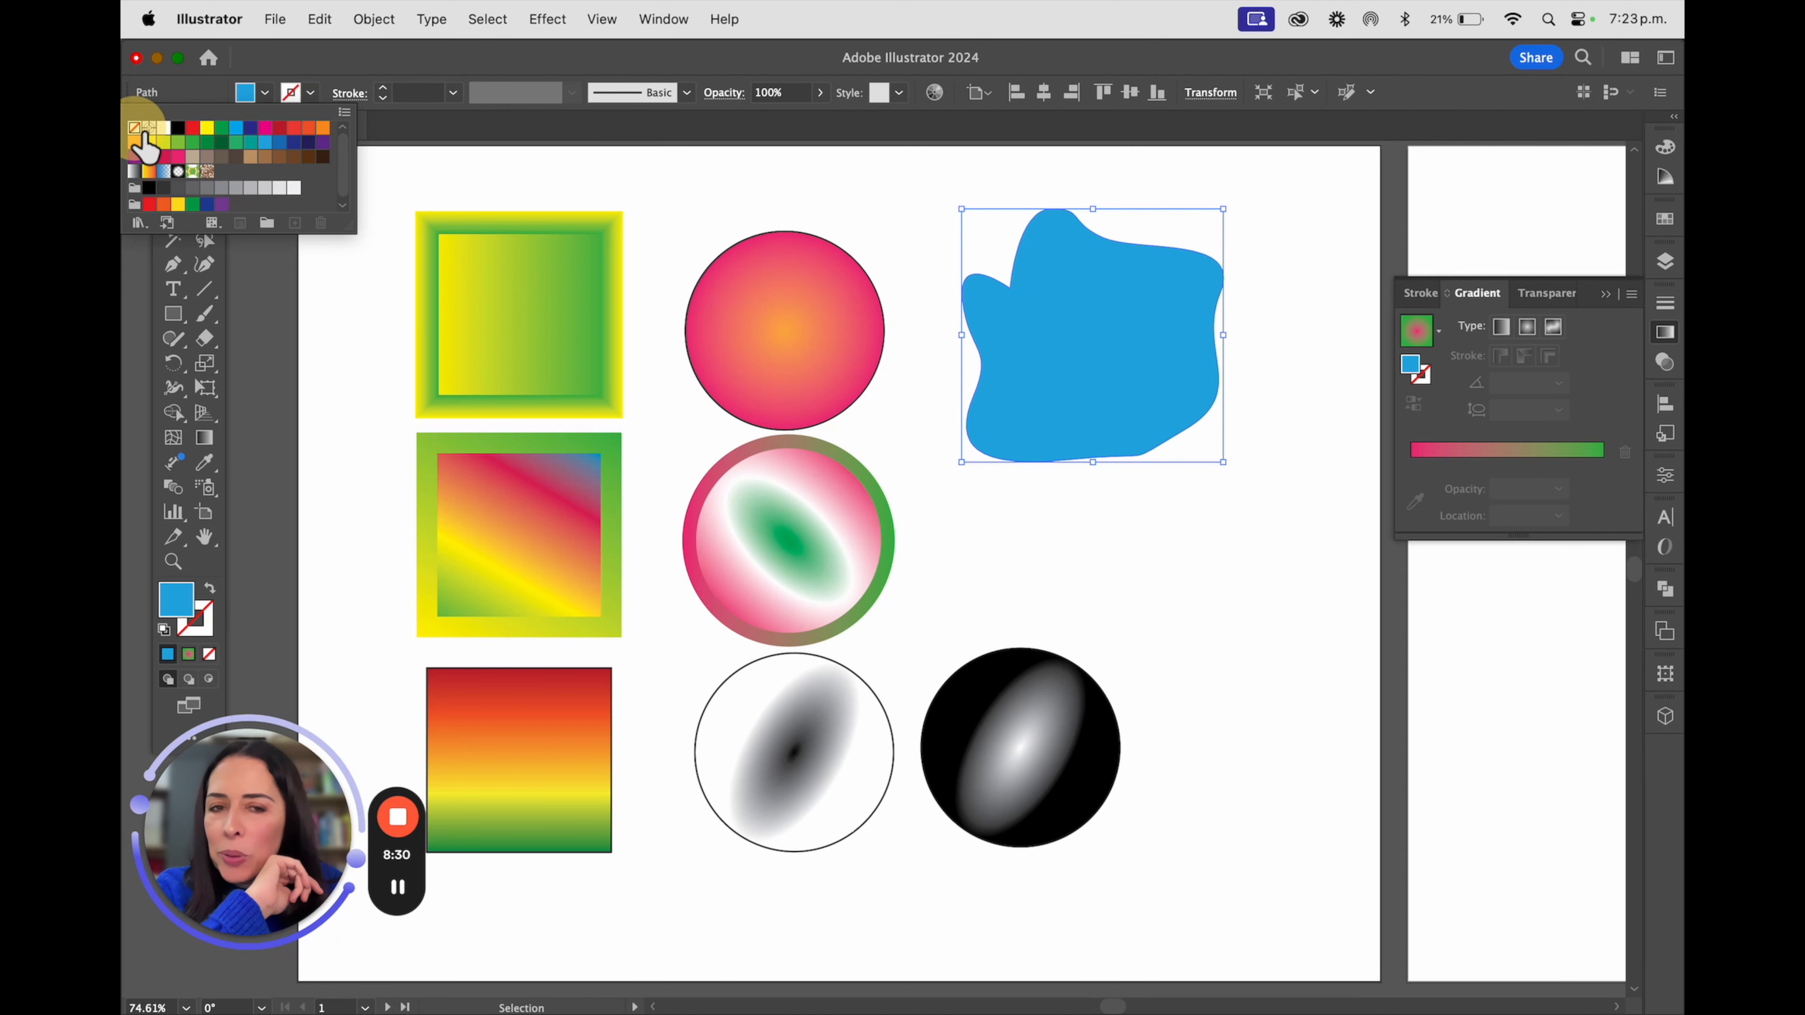
Apply a freeform gradient in points mode to the irregular shape's fill and add several white colour stops across its interior
{"action": "left_click", "coordinate": [1554, 333]}
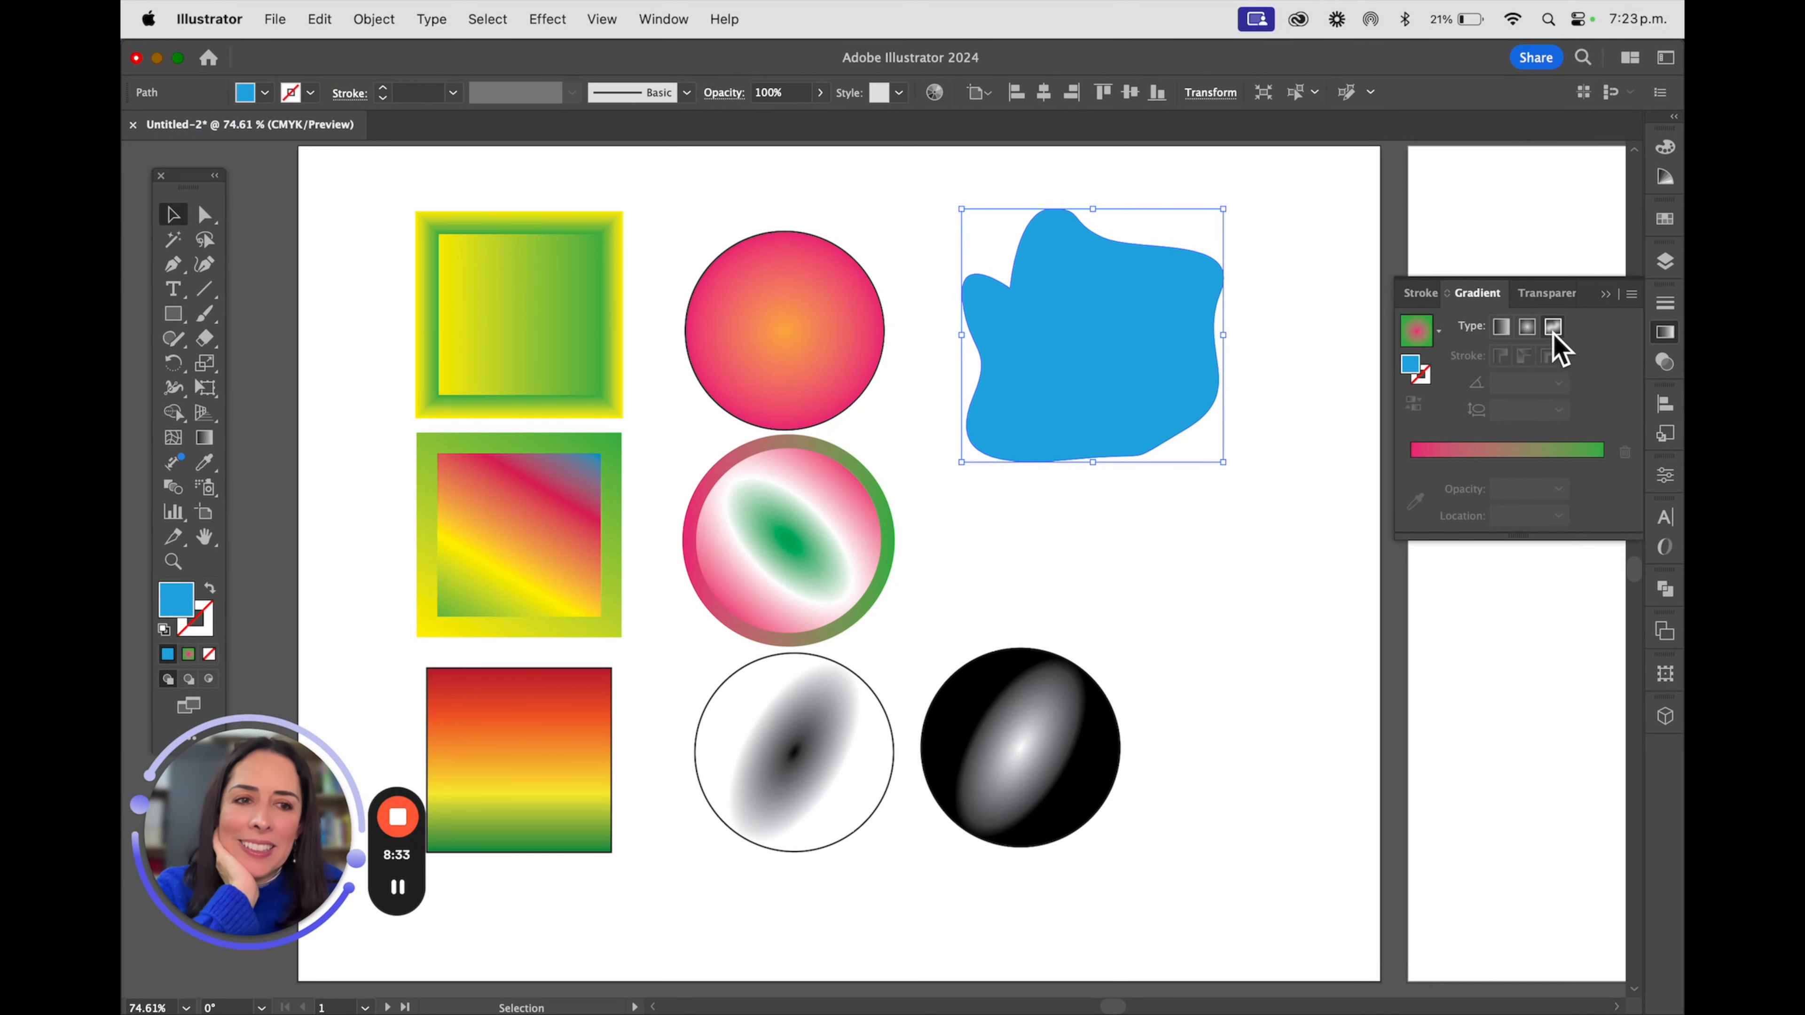
{"action": "left_click", "coordinate": [1554, 327]}
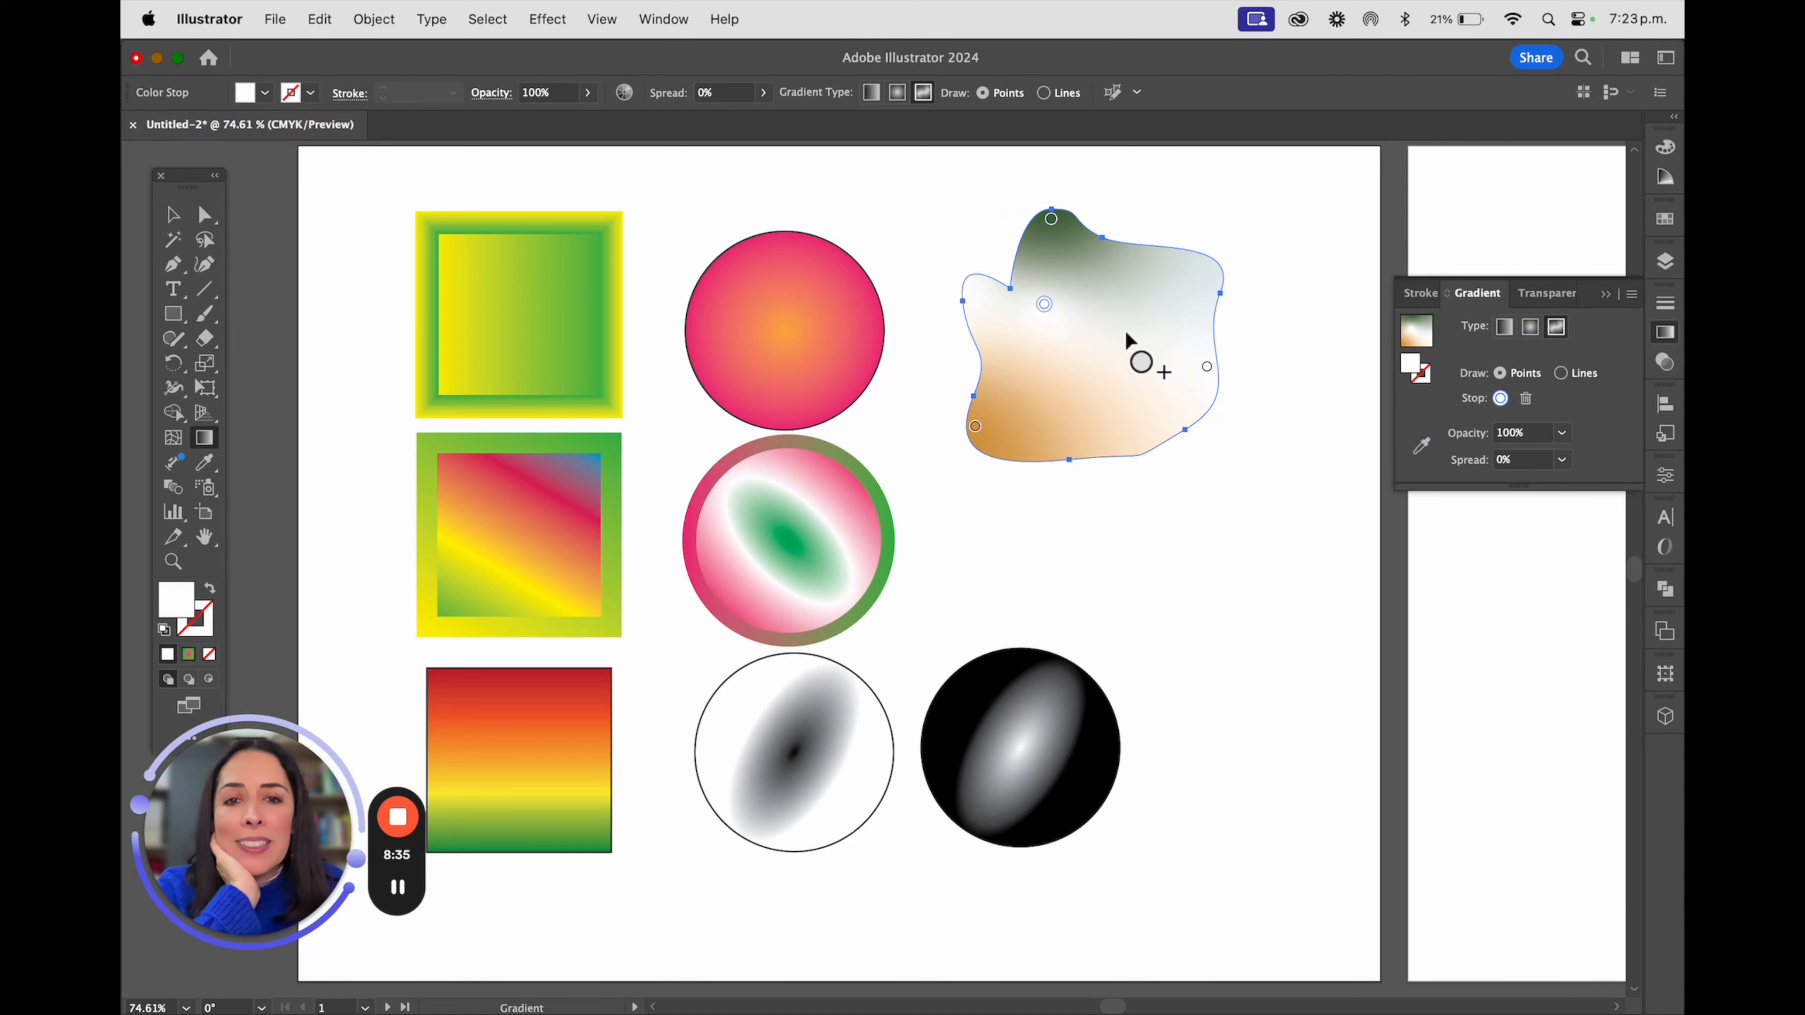
{"action": "left_click", "coordinate": [1108, 380]}
{"action": "left_click", "coordinate": [1112, 289]}
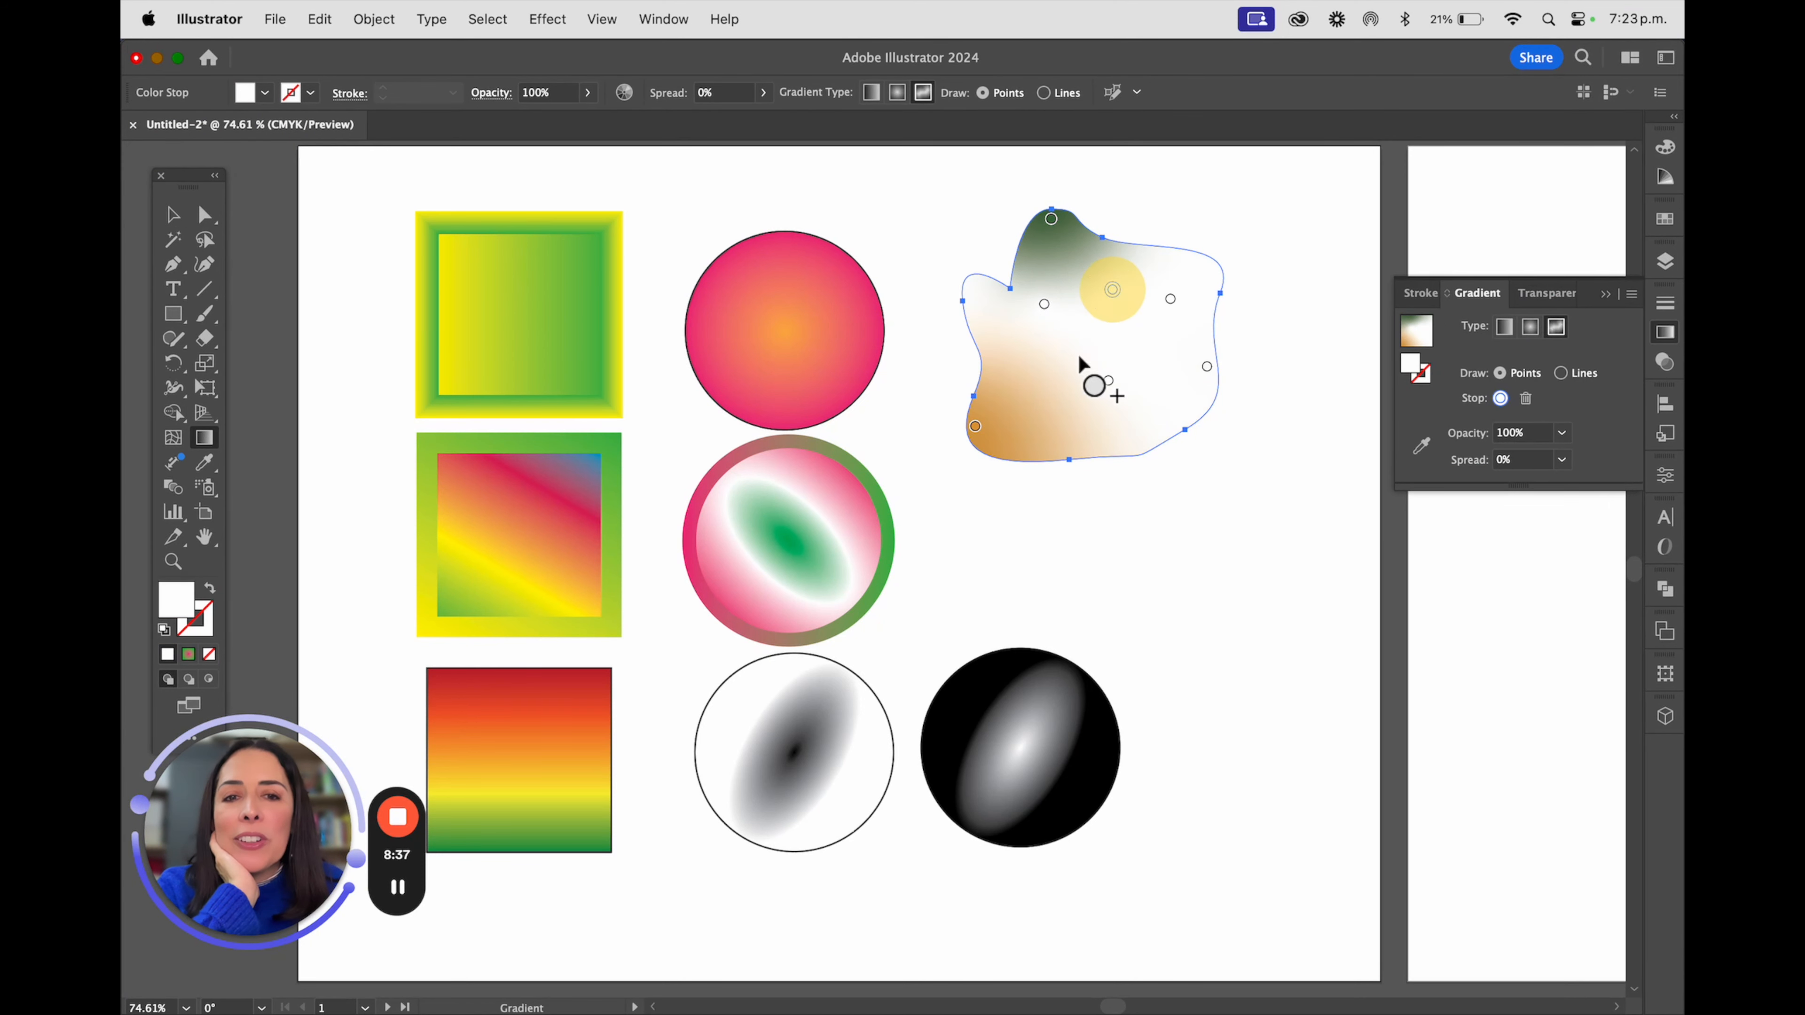
{"action": "left_click", "coordinate": [1038, 391]}
{"action": "left_click", "coordinate": [1162, 379]}
{"action": "left_click", "coordinate": [1074, 421]}
Recolour three freeform gradient stops: green near the shape's upper left, dark magenta at the upper middle and yellow at the lower right
{"action": "key", "text": "super+space"}
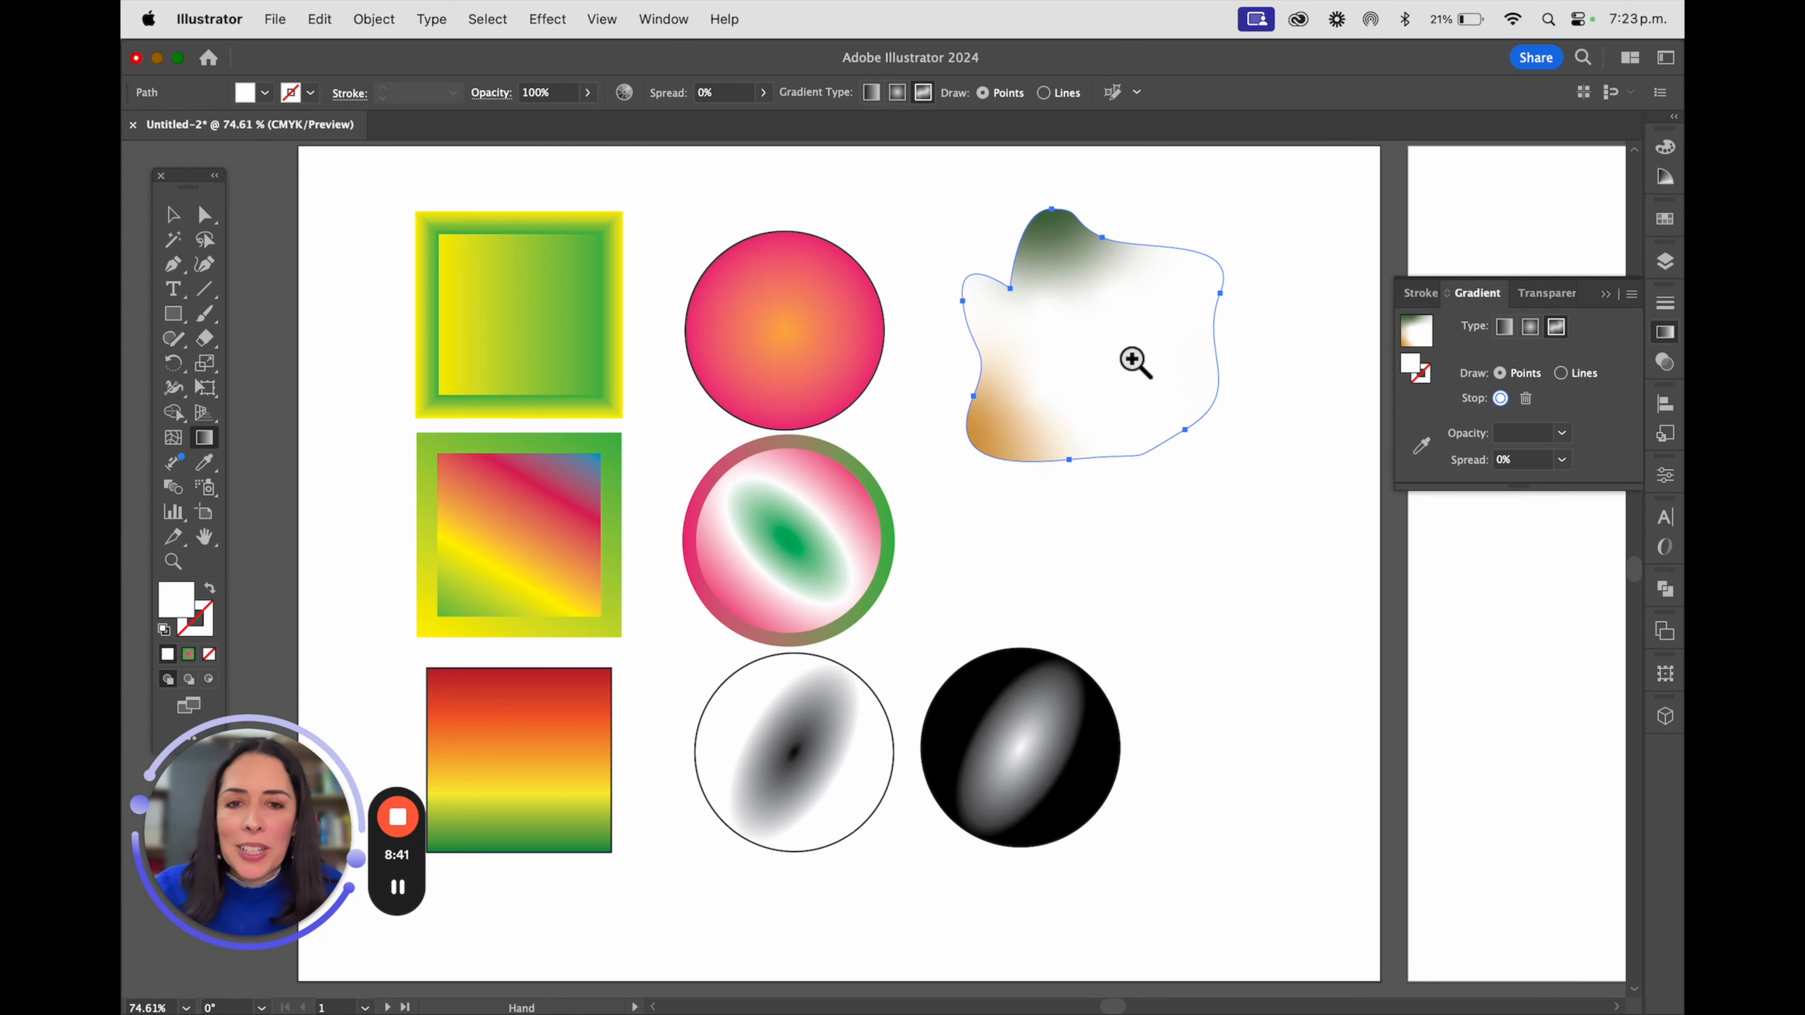
{"action": "left_click_drag", "start_coordinate": [1131, 363], "coordinate": [1241, 452]}
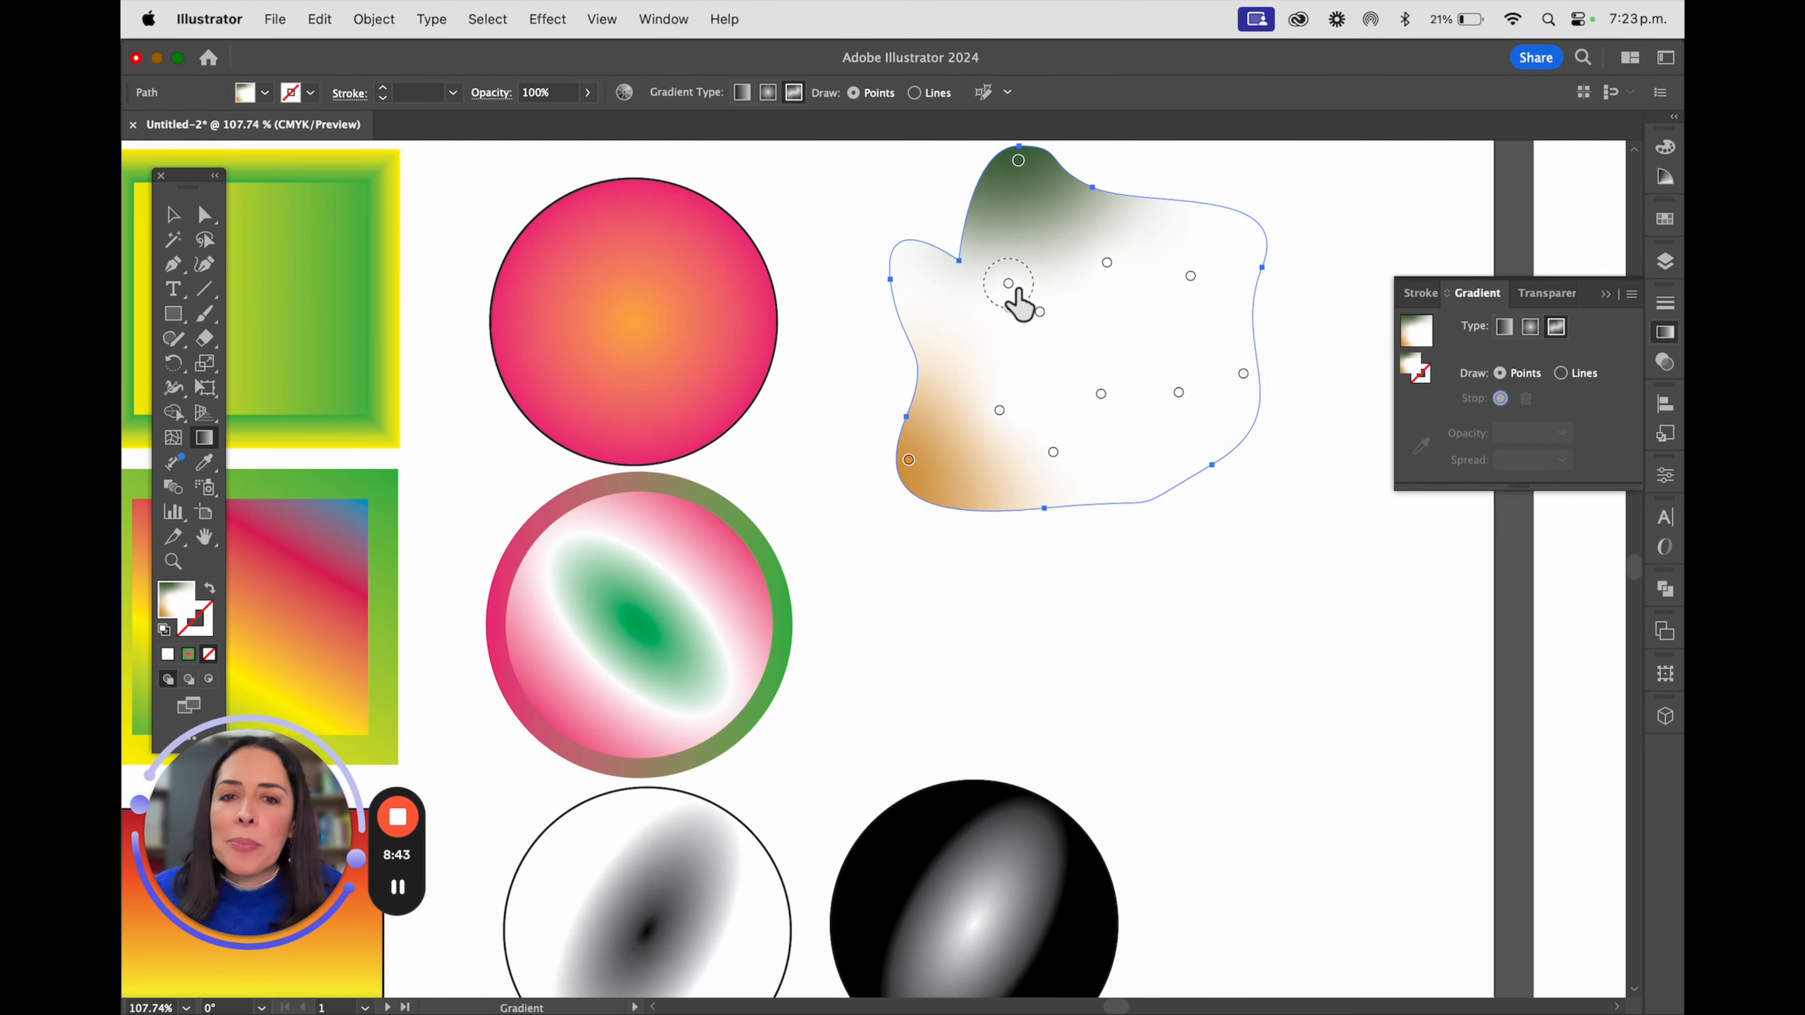
{"action": "double_click", "coordinate": [1010, 284]}
{"action": "left_click", "coordinate": [743, 392]}
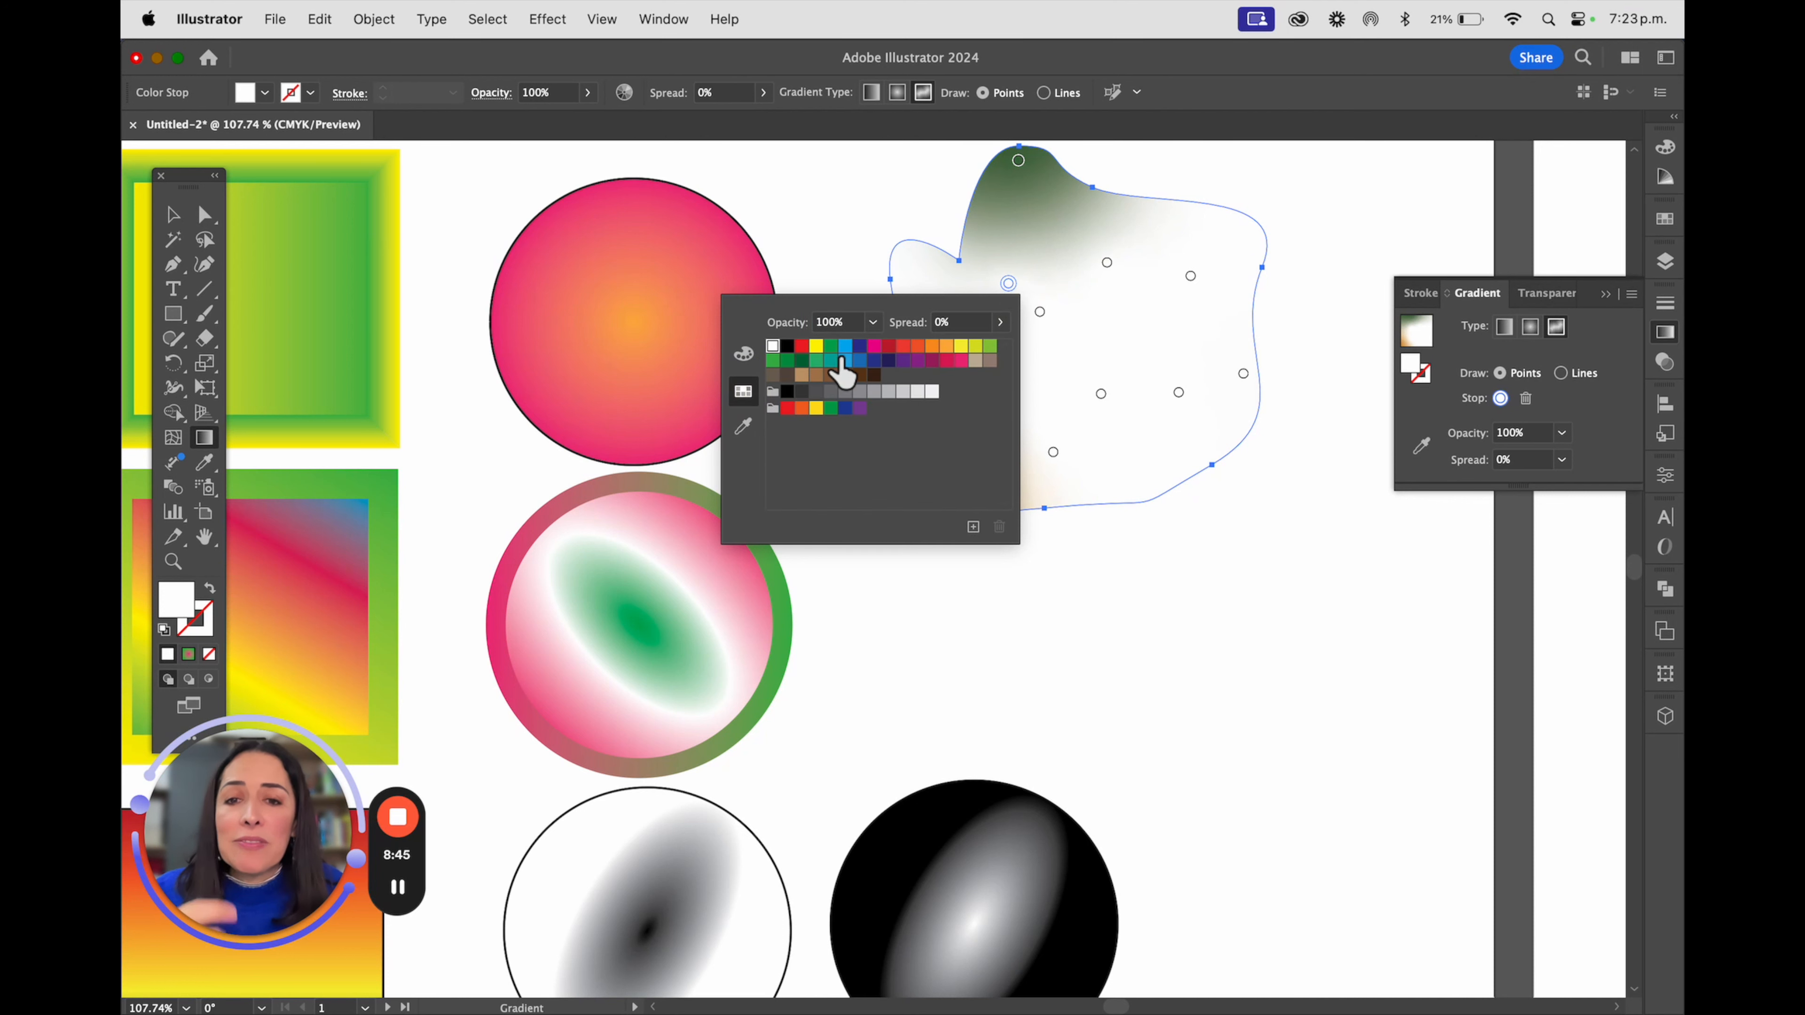
{"action": "left_click", "coordinate": [830, 346]}
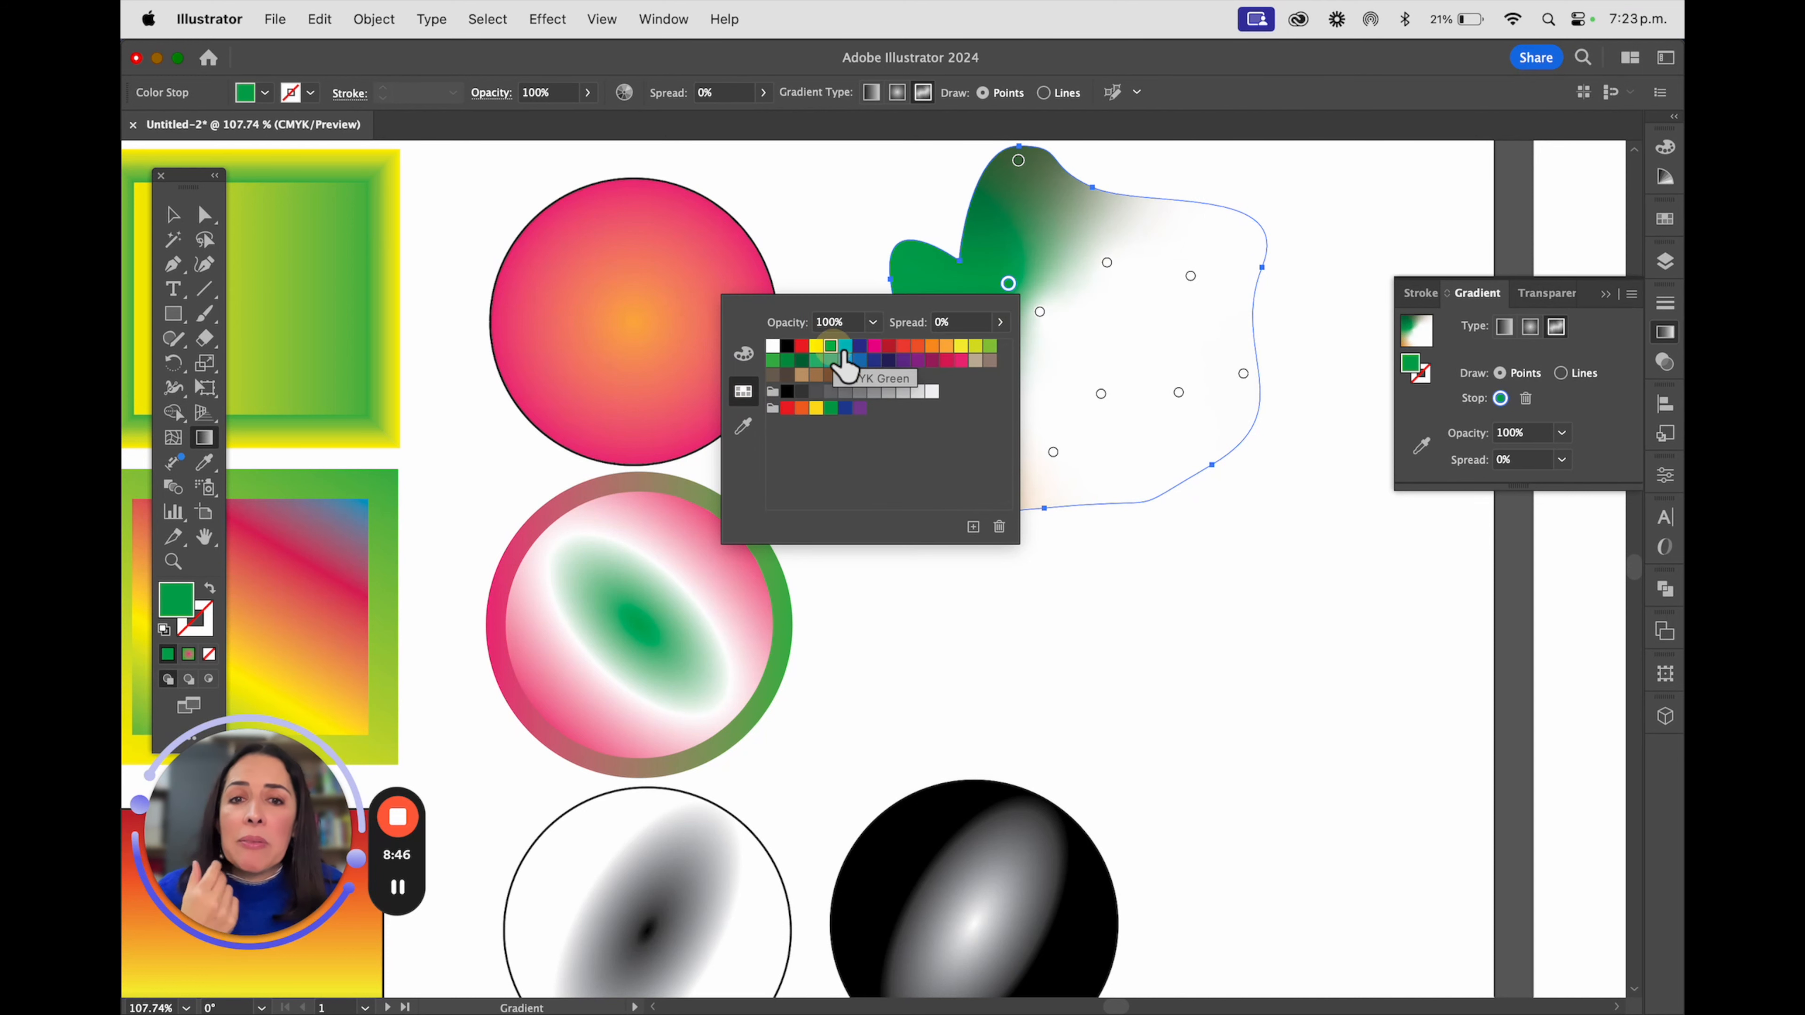
{"action": "double_click", "coordinate": [1106, 262]}
{"action": "left_click", "coordinate": [1032, 340]}
{"action": "double_click", "coordinate": [1178, 392]}
{"action": "left_click", "coordinate": [1136, 456]}
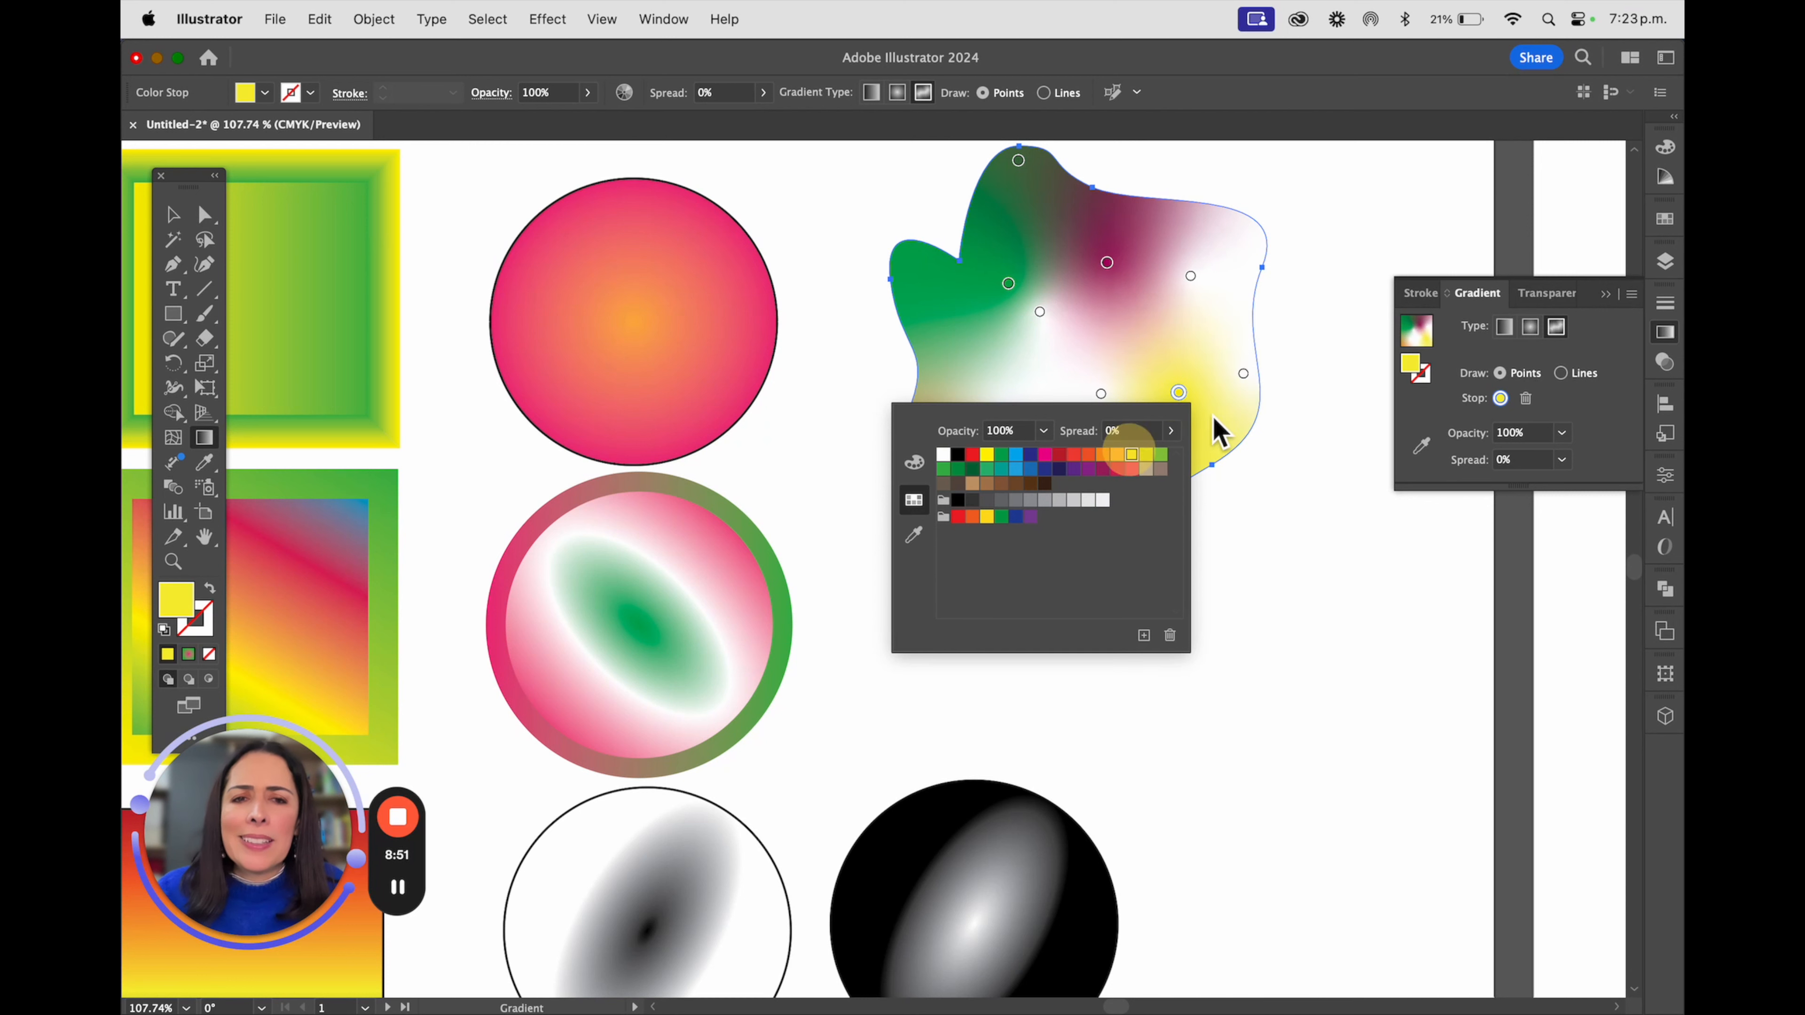
Recolour the stop at the irregular shape's right edge to light green and the upper-right stop to pink
{"action": "double_click", "coordinate": [1244, 374]}
{"action": "left_click", "coordinate": [1226, 437]}
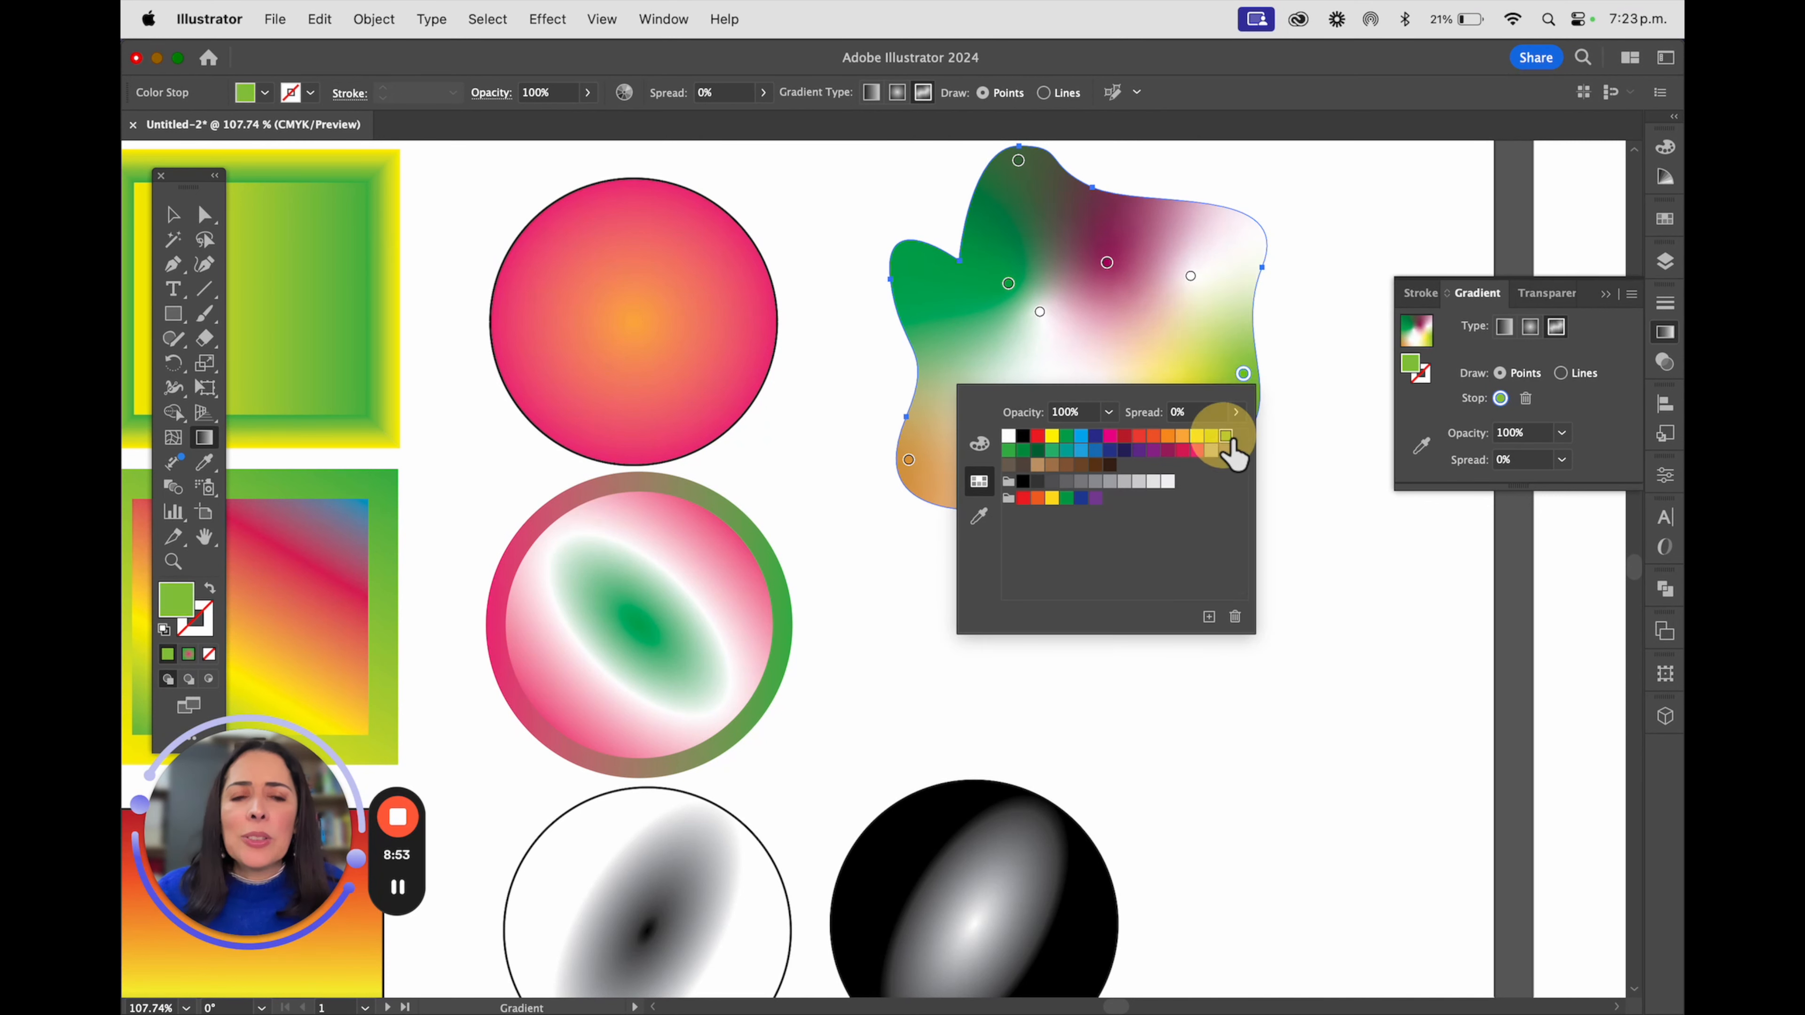
{"action": "double_click", "coordinate": [1191, 276]}
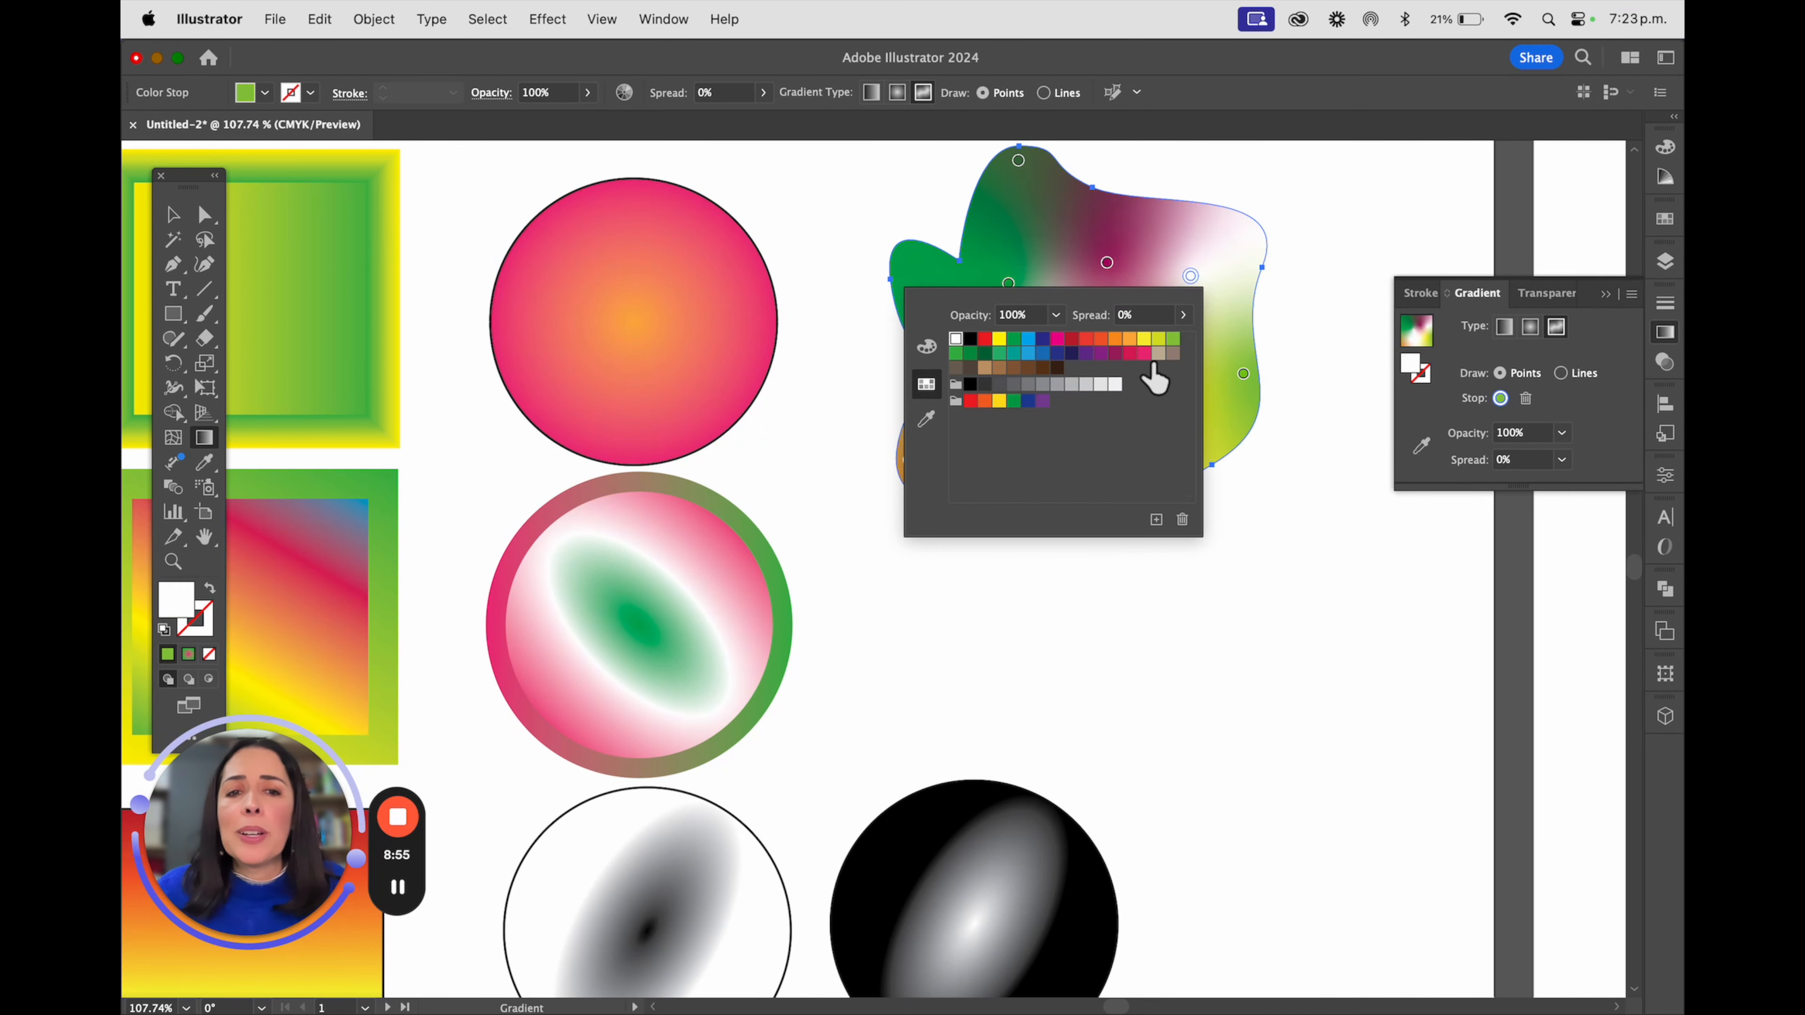
{"action": "left_click", "coordinate": [1143, 354]}
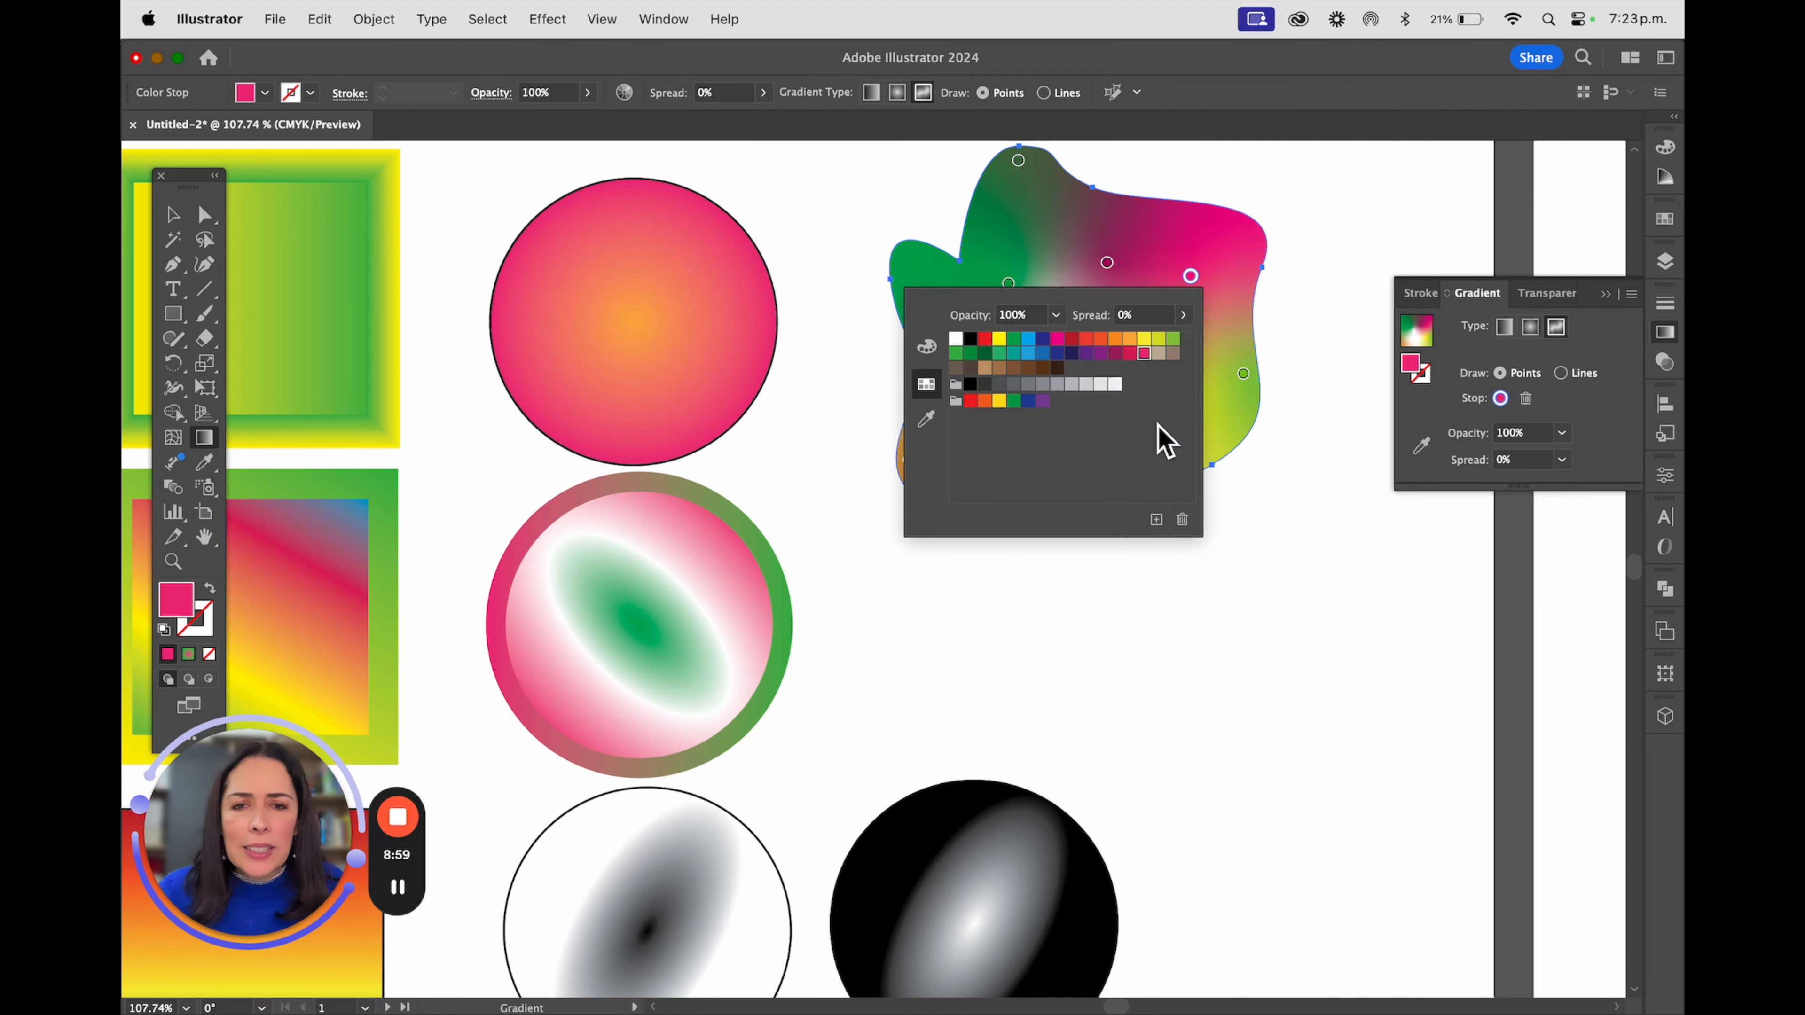
{"action": "left_click", "coordinate": [1299, 718]}
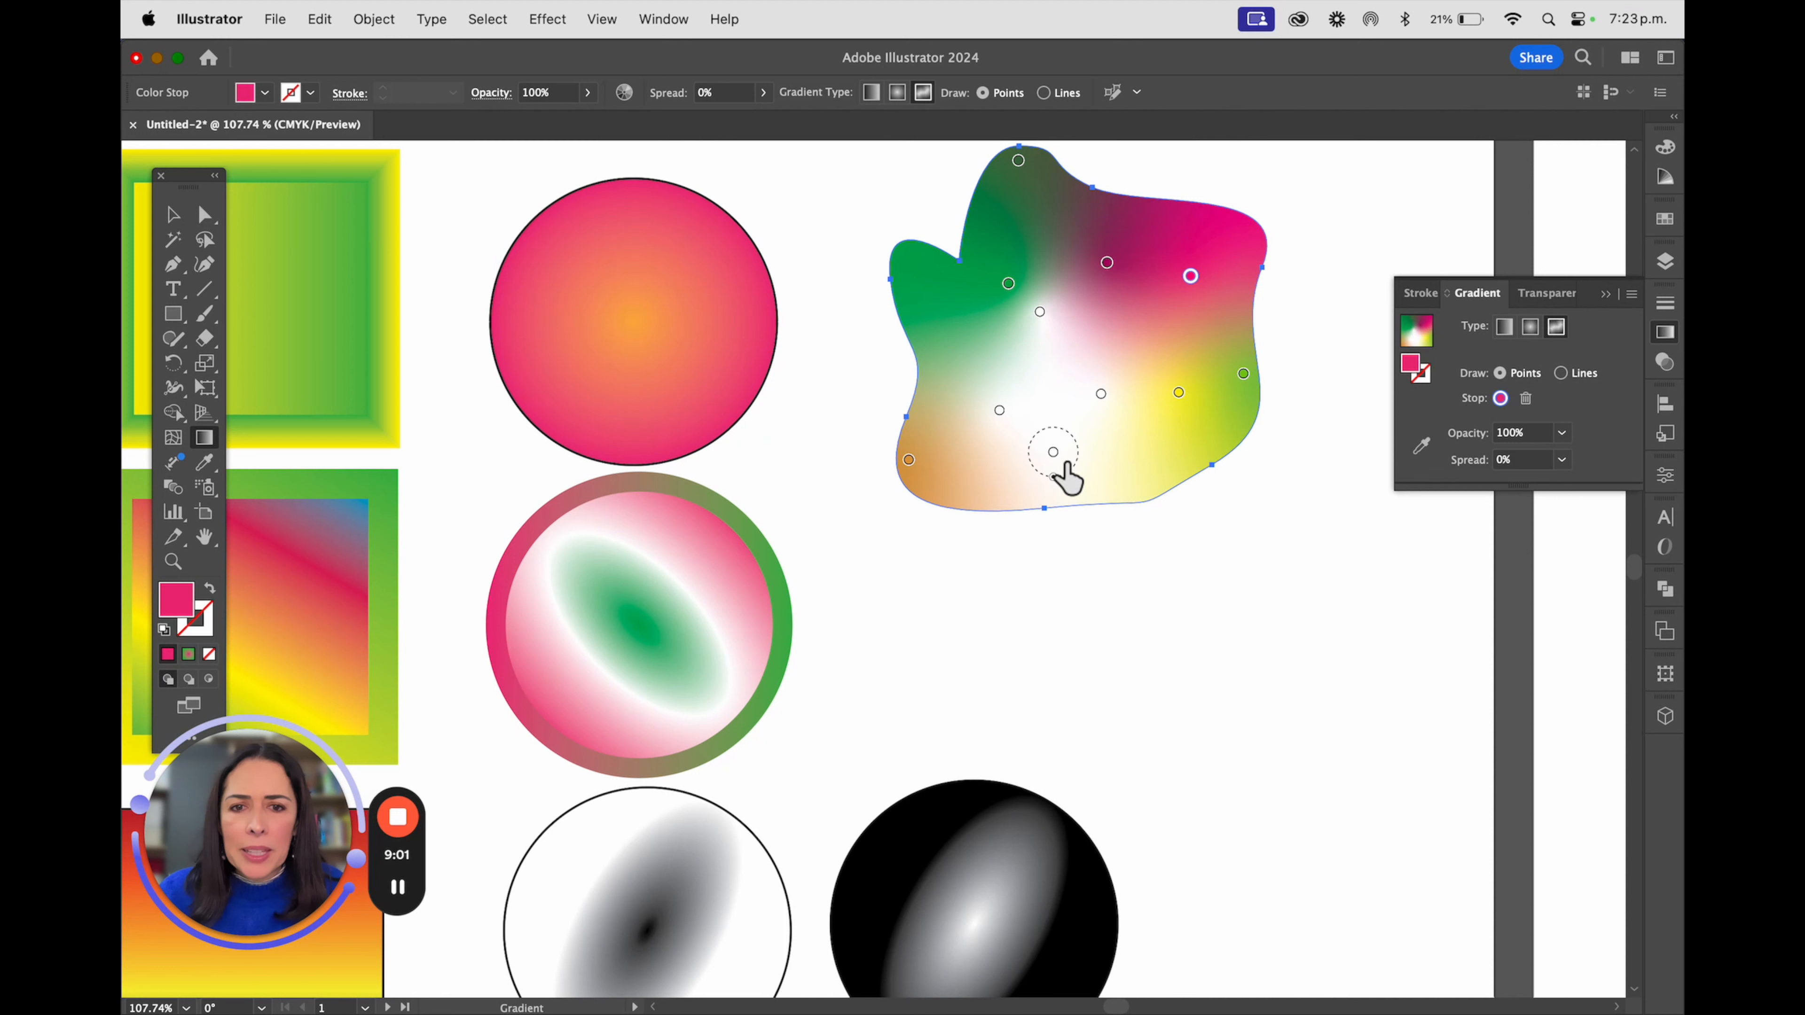
Recolour the irregular shape's bottom stop to blue and its lower-left and upper-centre stops to pink, leaving the centre stop white
{"action": "double_click", "coordinate": [1054, 455]}
{"action": "left_click", "coordinate": [891, 530]}
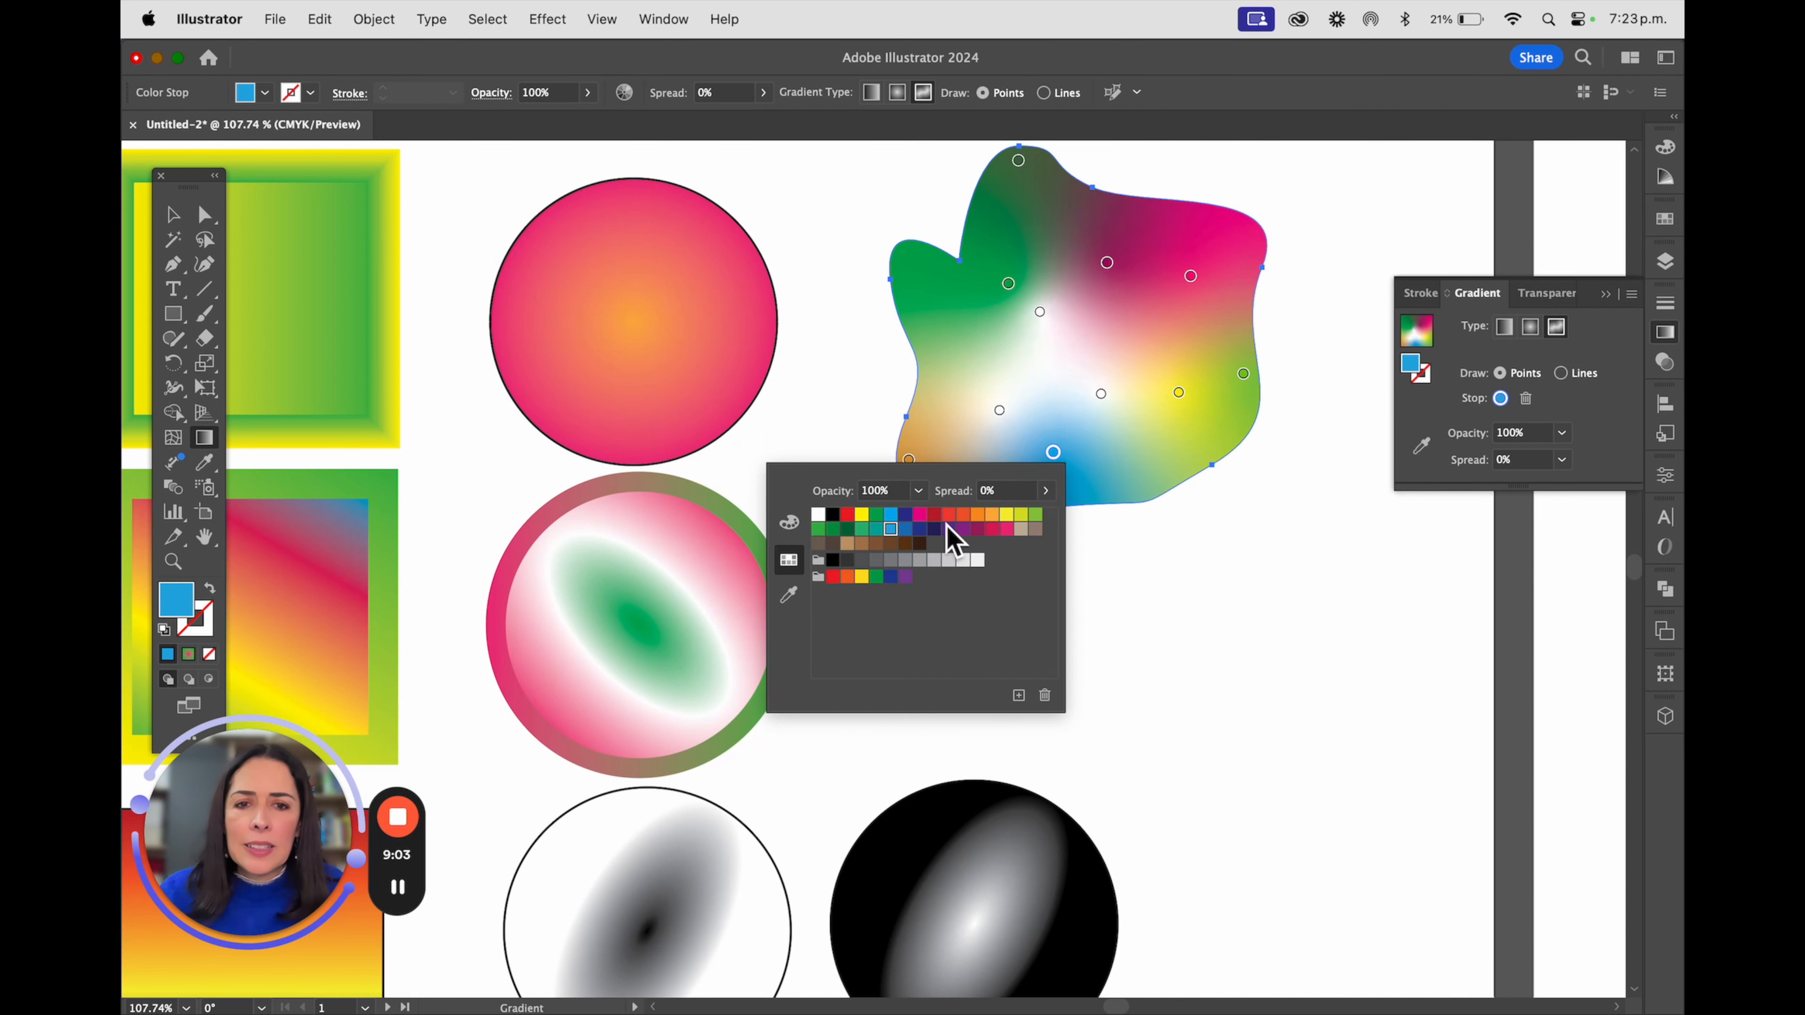
{"action": "double_click", "coordinate": [1000, 412]}
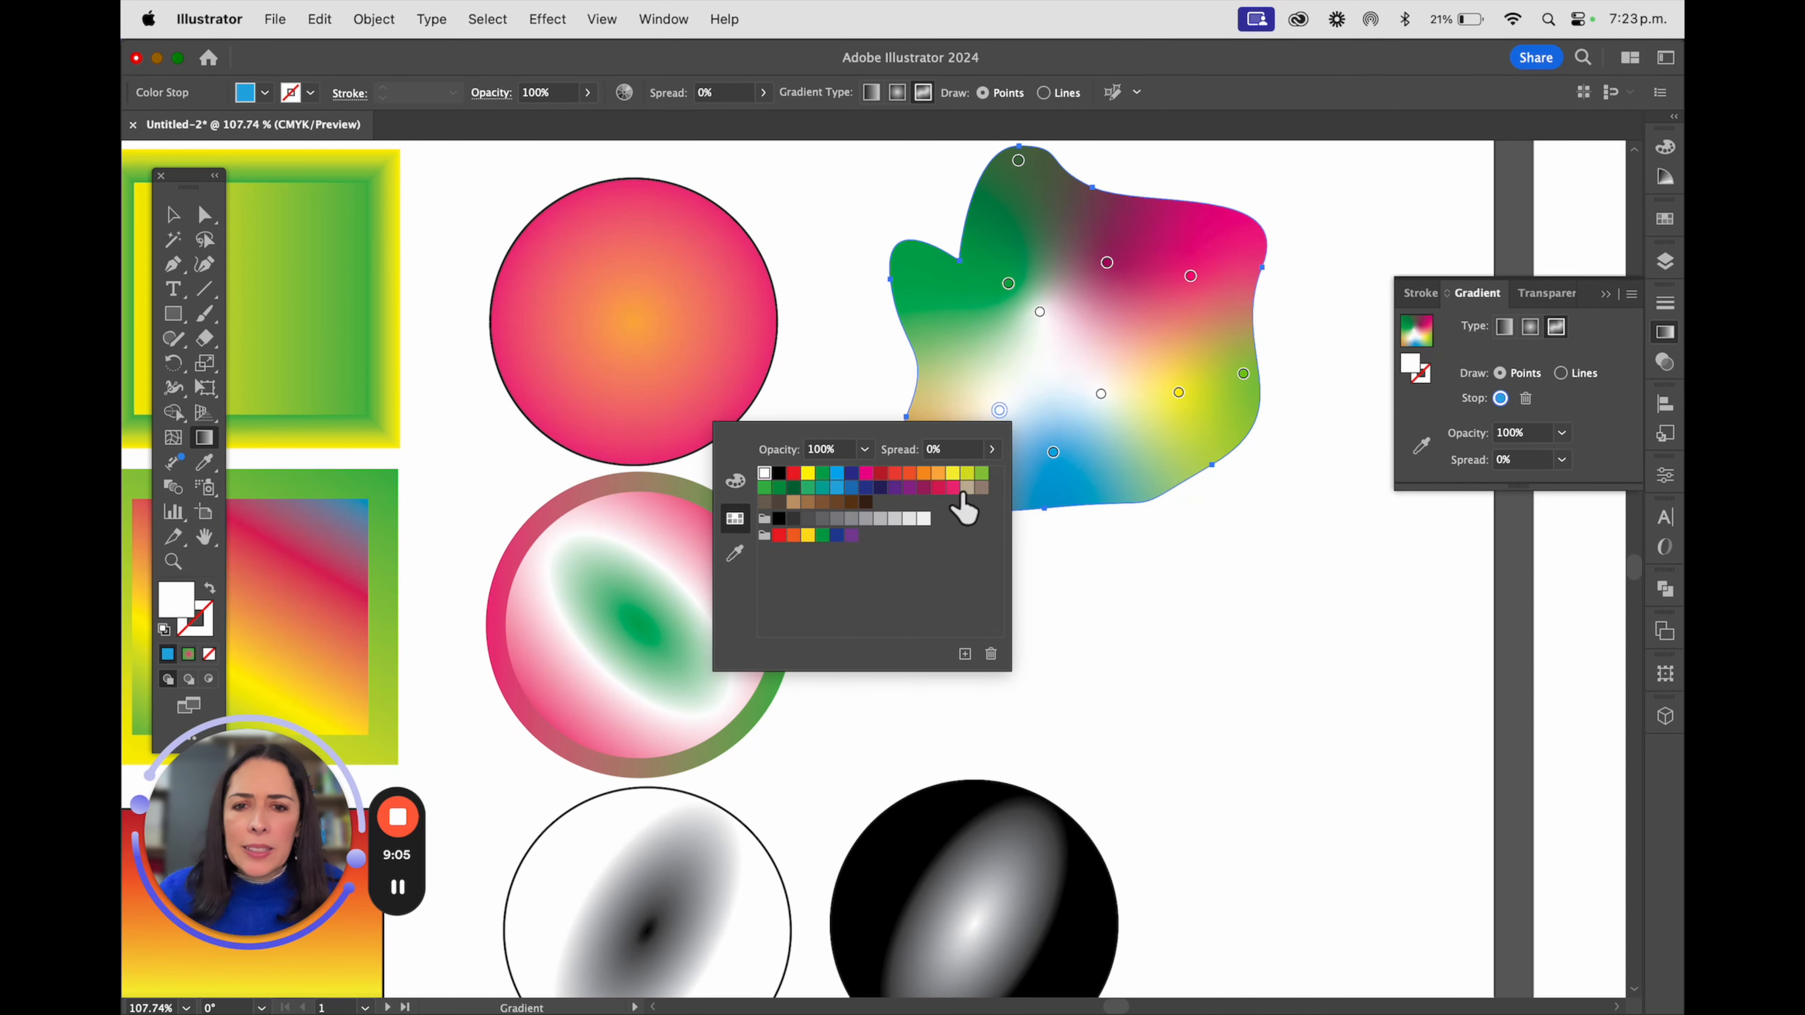
{"action": "left_click", "coordinate": [952, 488]}
{"action": "double_click", "coordinate": [1100, 394]}
{"action": "left_click", "coordinate": [865, 457]}
{"action": "double_click", "coordinate": [1040, 312]}
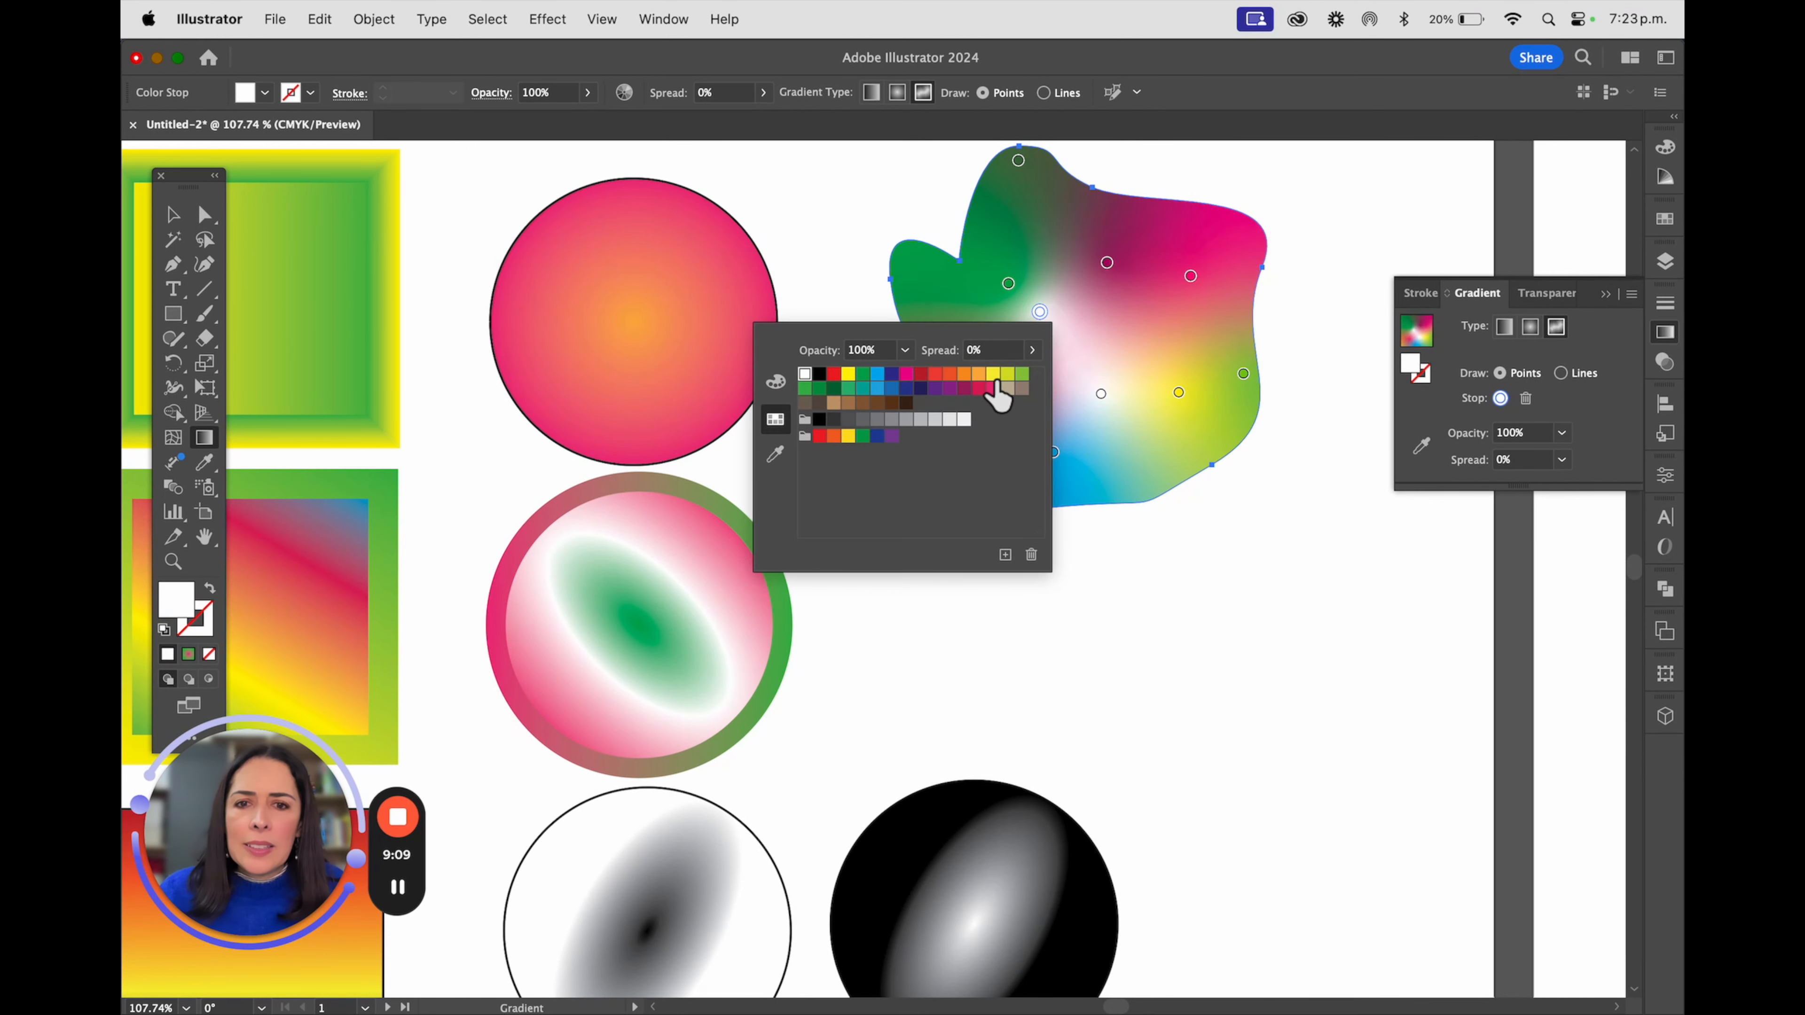
{"action": "left_click", "coordinate": [993, 388]}
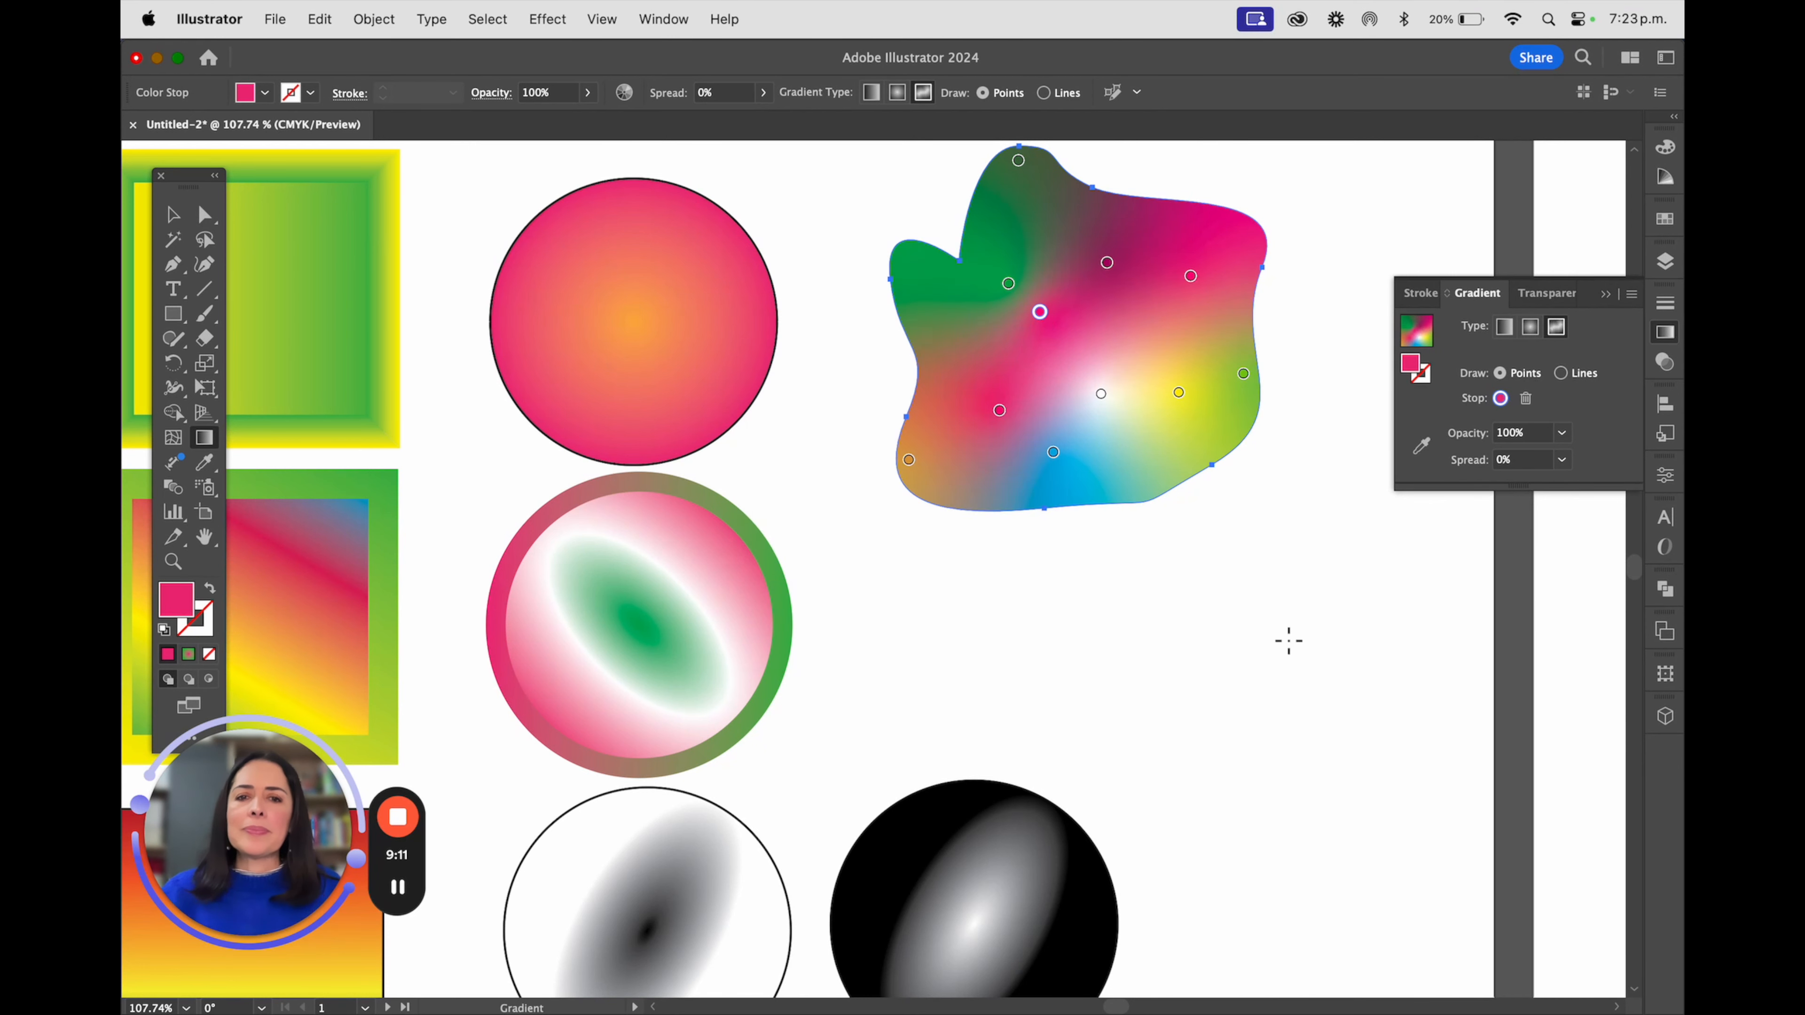
Leave gradient editing and move the irregular shape slightly downward on the artboard
{"action": "left_click", "coordinate": [172, 214]}
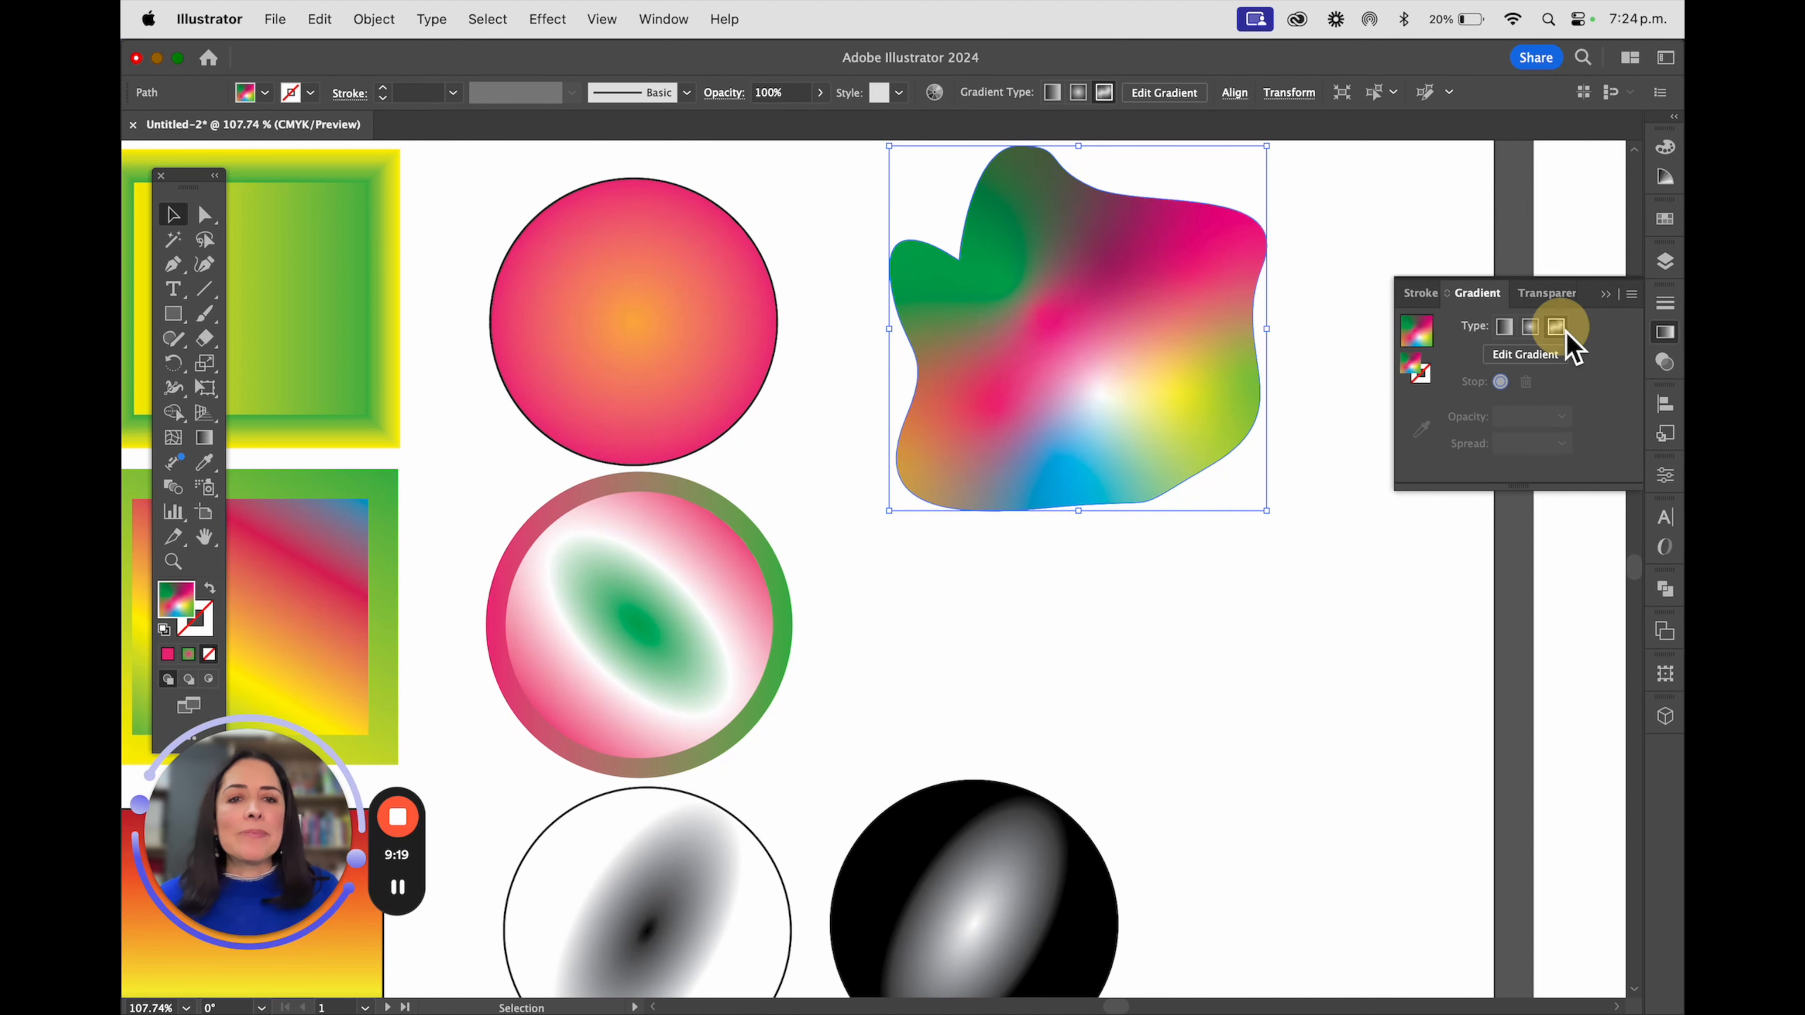
{"action": "left_click", "coordinate": [1149, 279]}
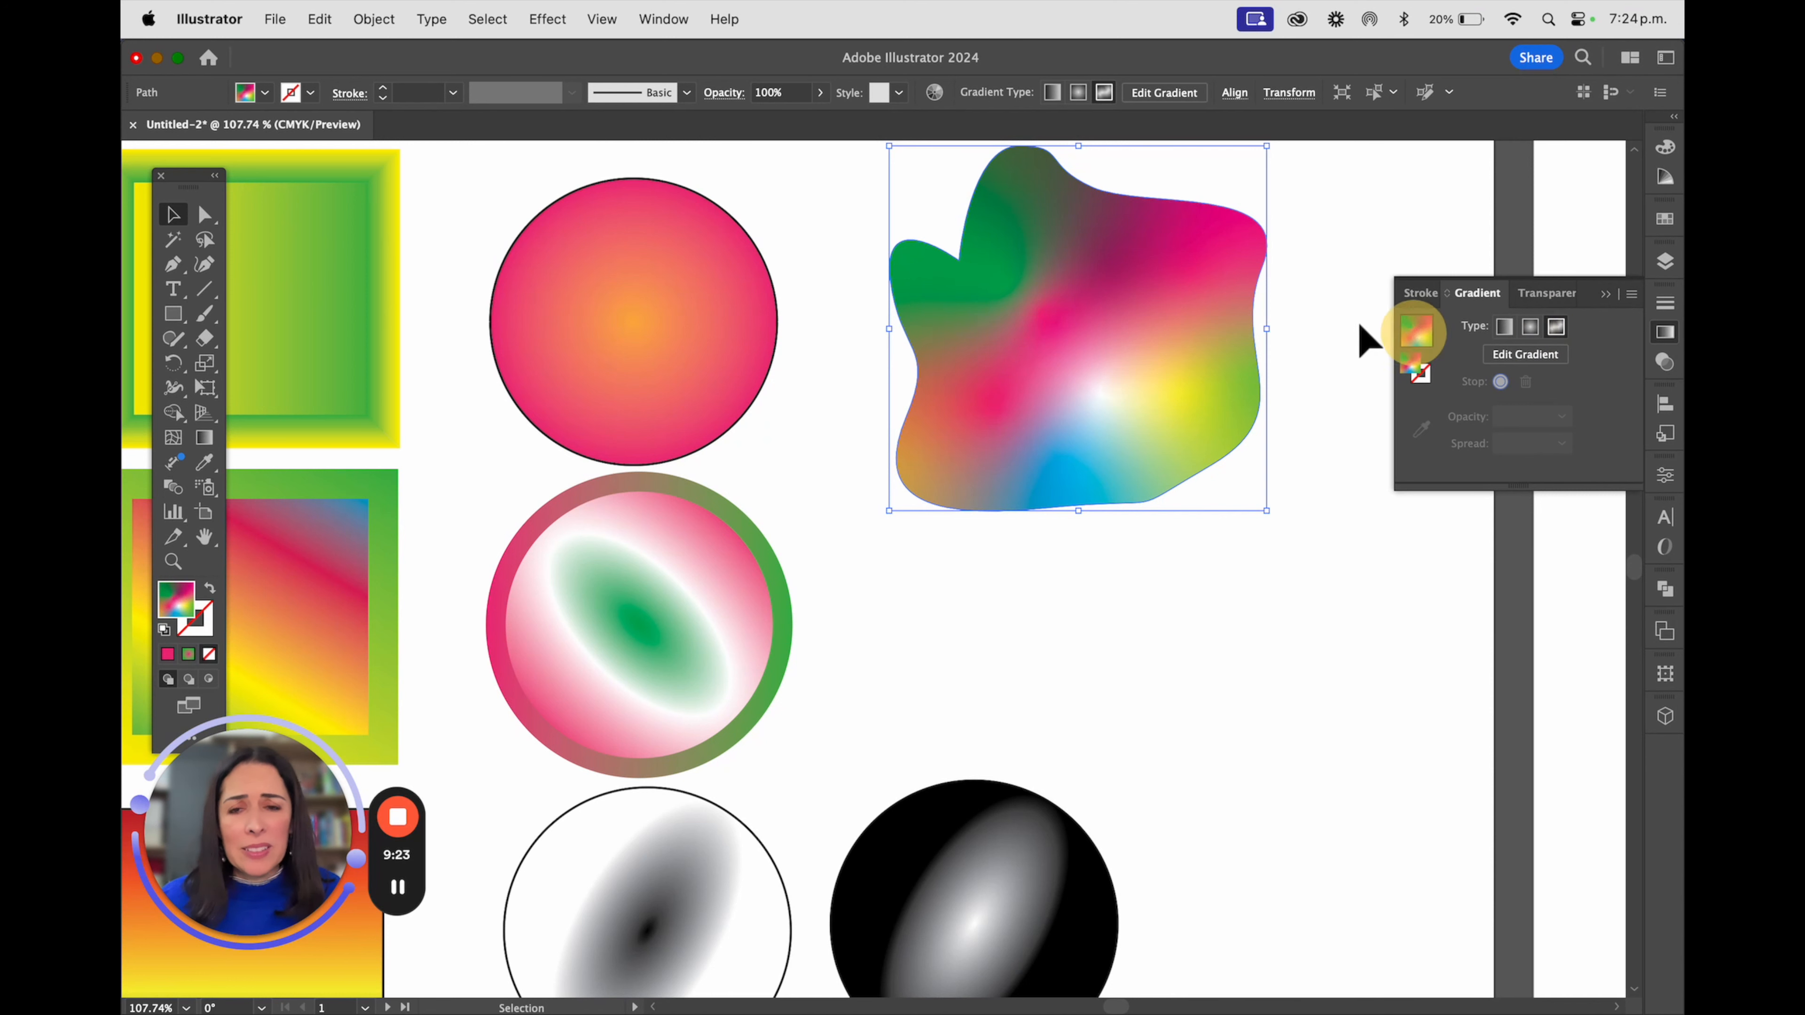
{"action": "left_click_drag", "start_coordinate": [1168, 379], "coordinate": [1148, 432]}
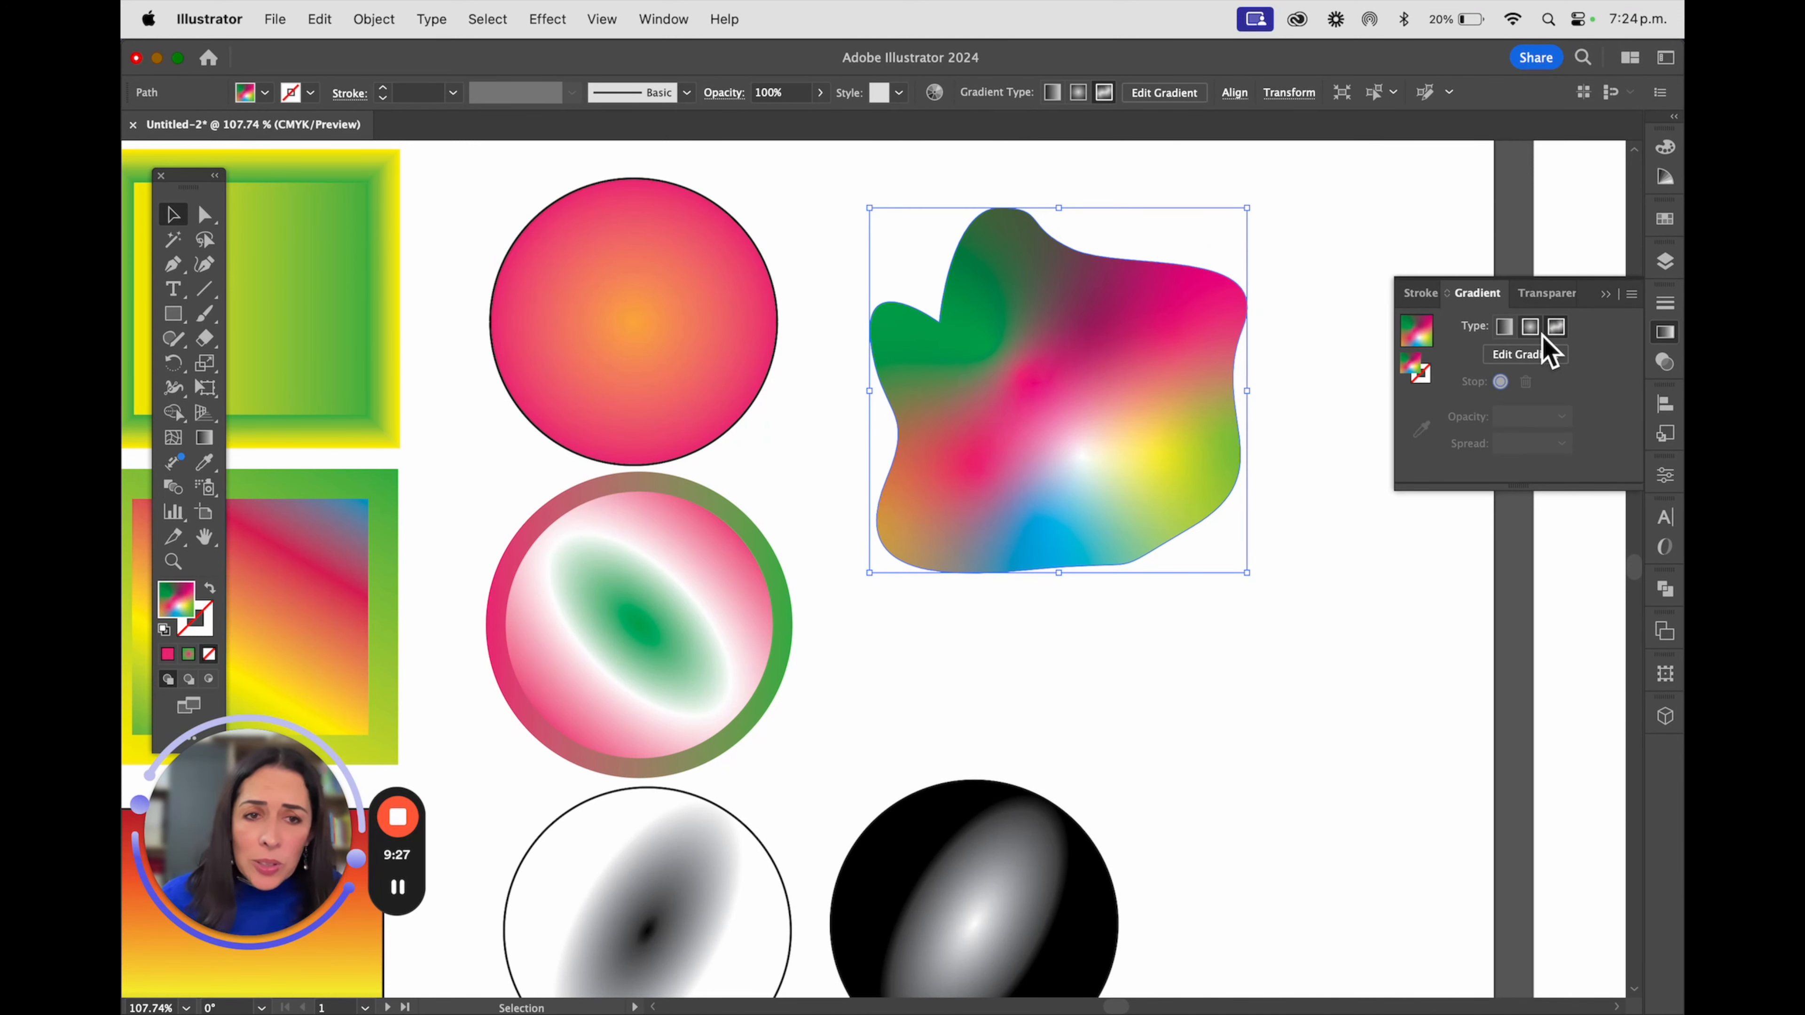
Reopen the irregular shape's freeform gradient for editing and remove its upper-centre pink stop
{"action": "left_click", "coordinate": [1522, 355]}
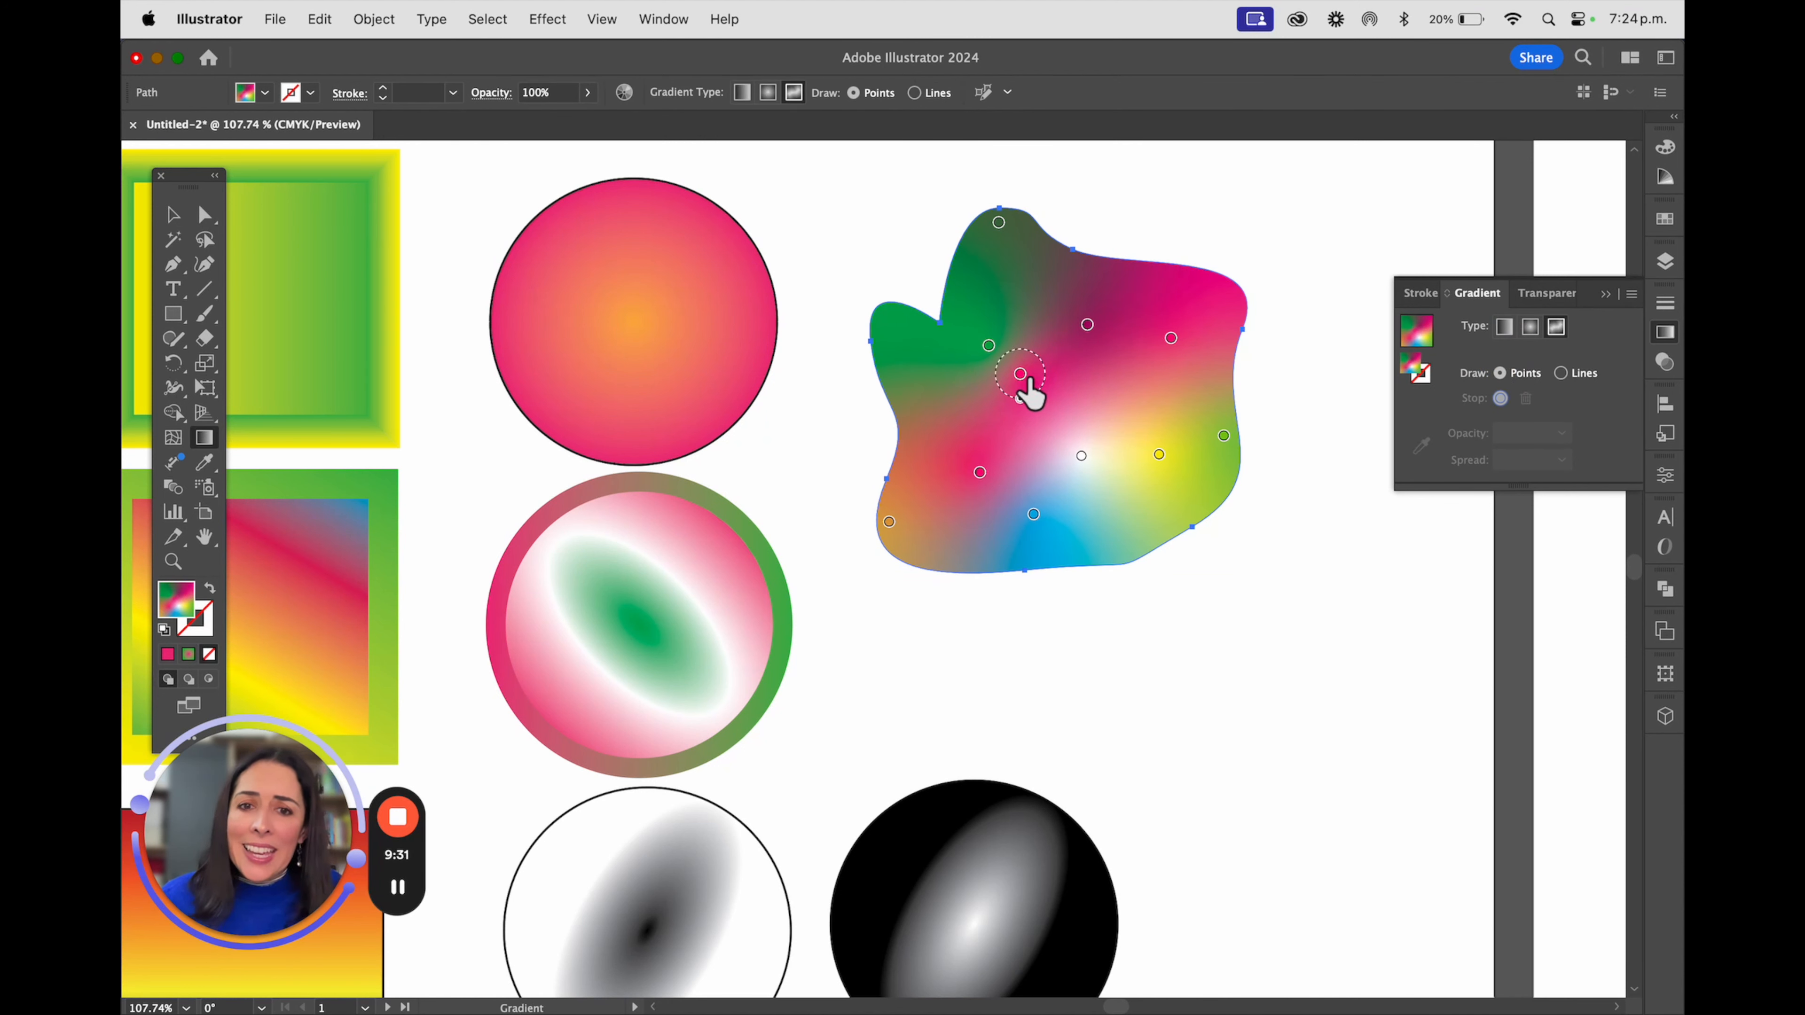
{"action": "left_click_drag", "start_coordinate": [1020, 374], "coordinate": [1339, 663]}
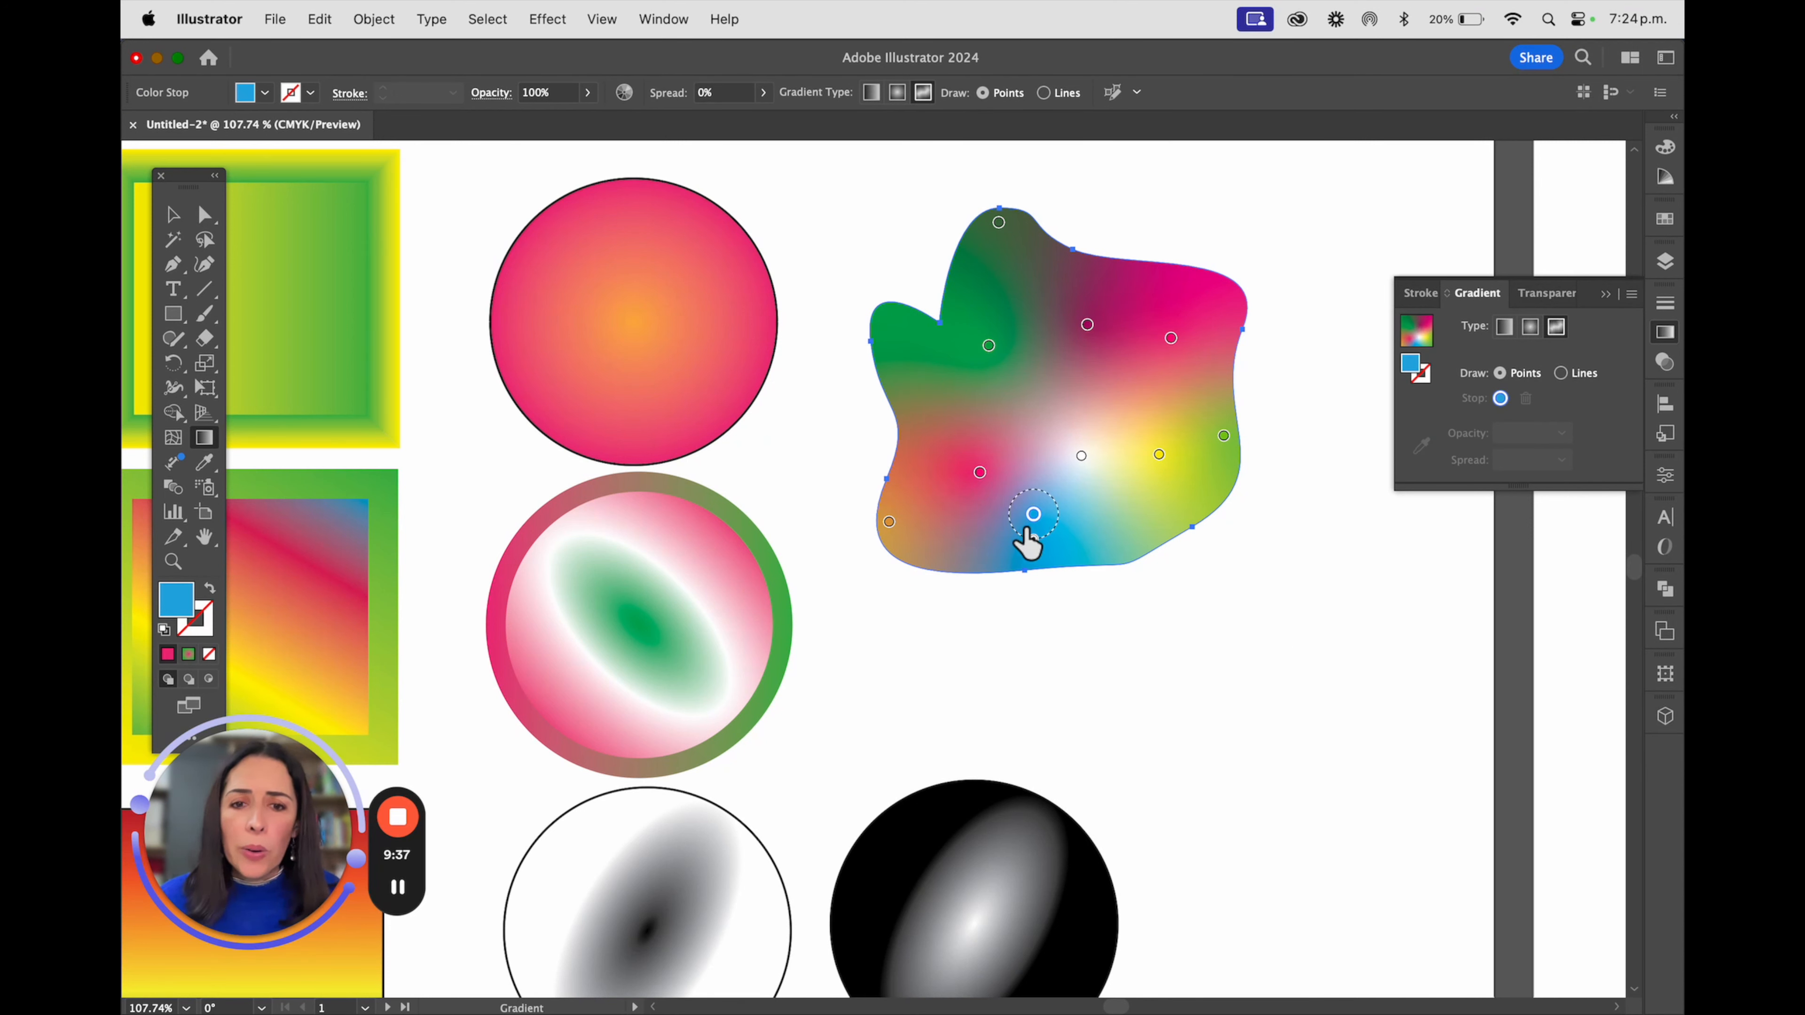
Remove the irregular shape's bottom blue stop and switch its freeform gradient to drawing with Lines
{"action": "left_click", "coordinate": [1035, 516]}
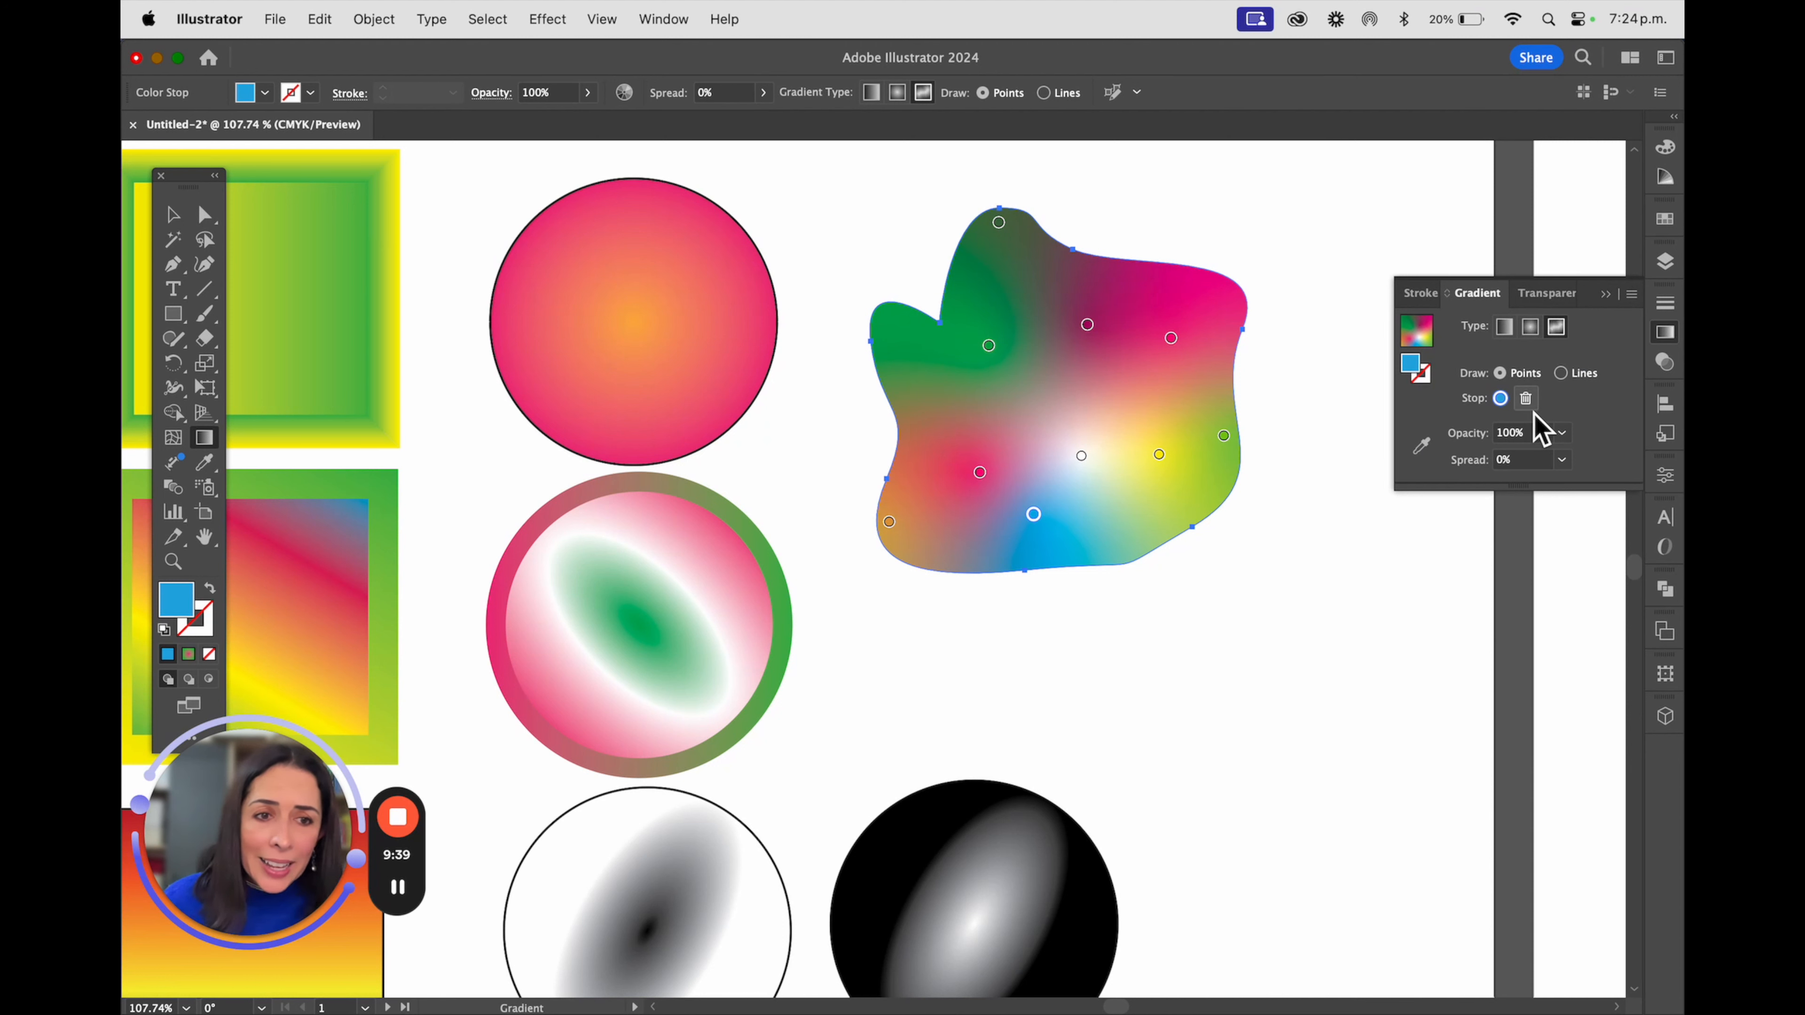
{"action": "left_click", "coordinate": [1526, 399]}
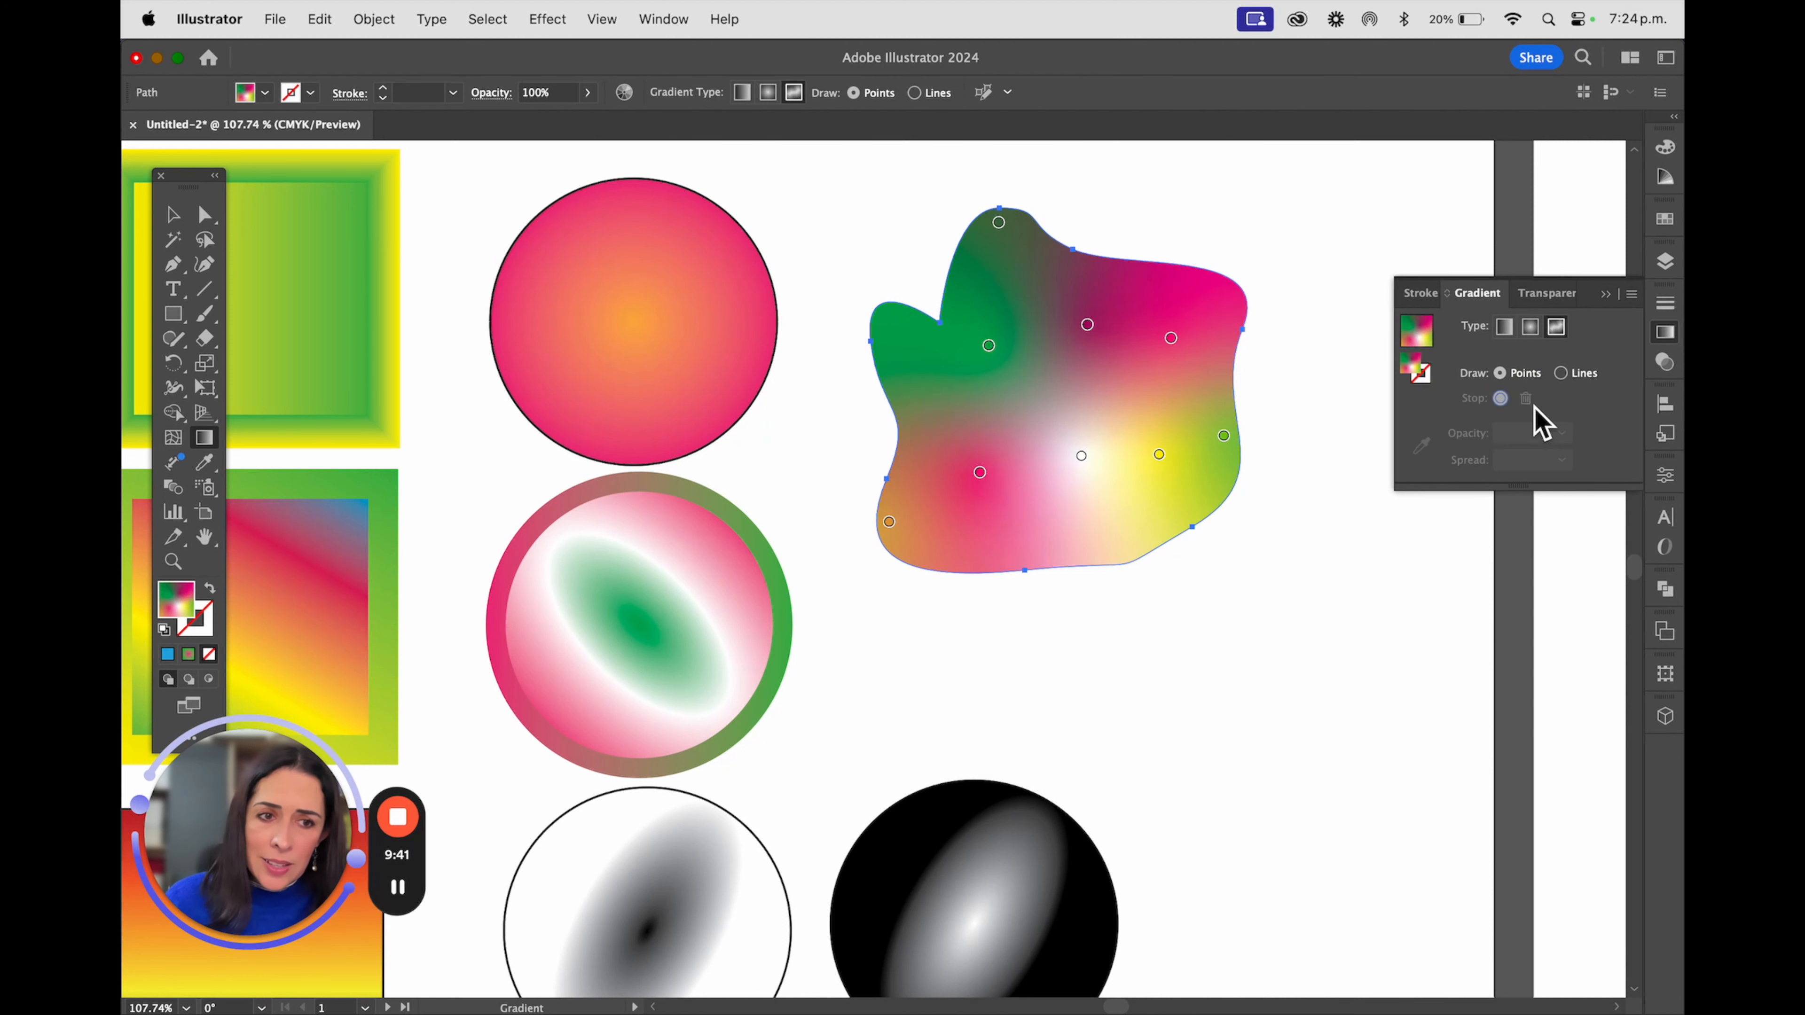
{"action": "left_click", "coordinate": [1561, 374]}
{"action": "left_click", "coordinate": [1049, 362]}
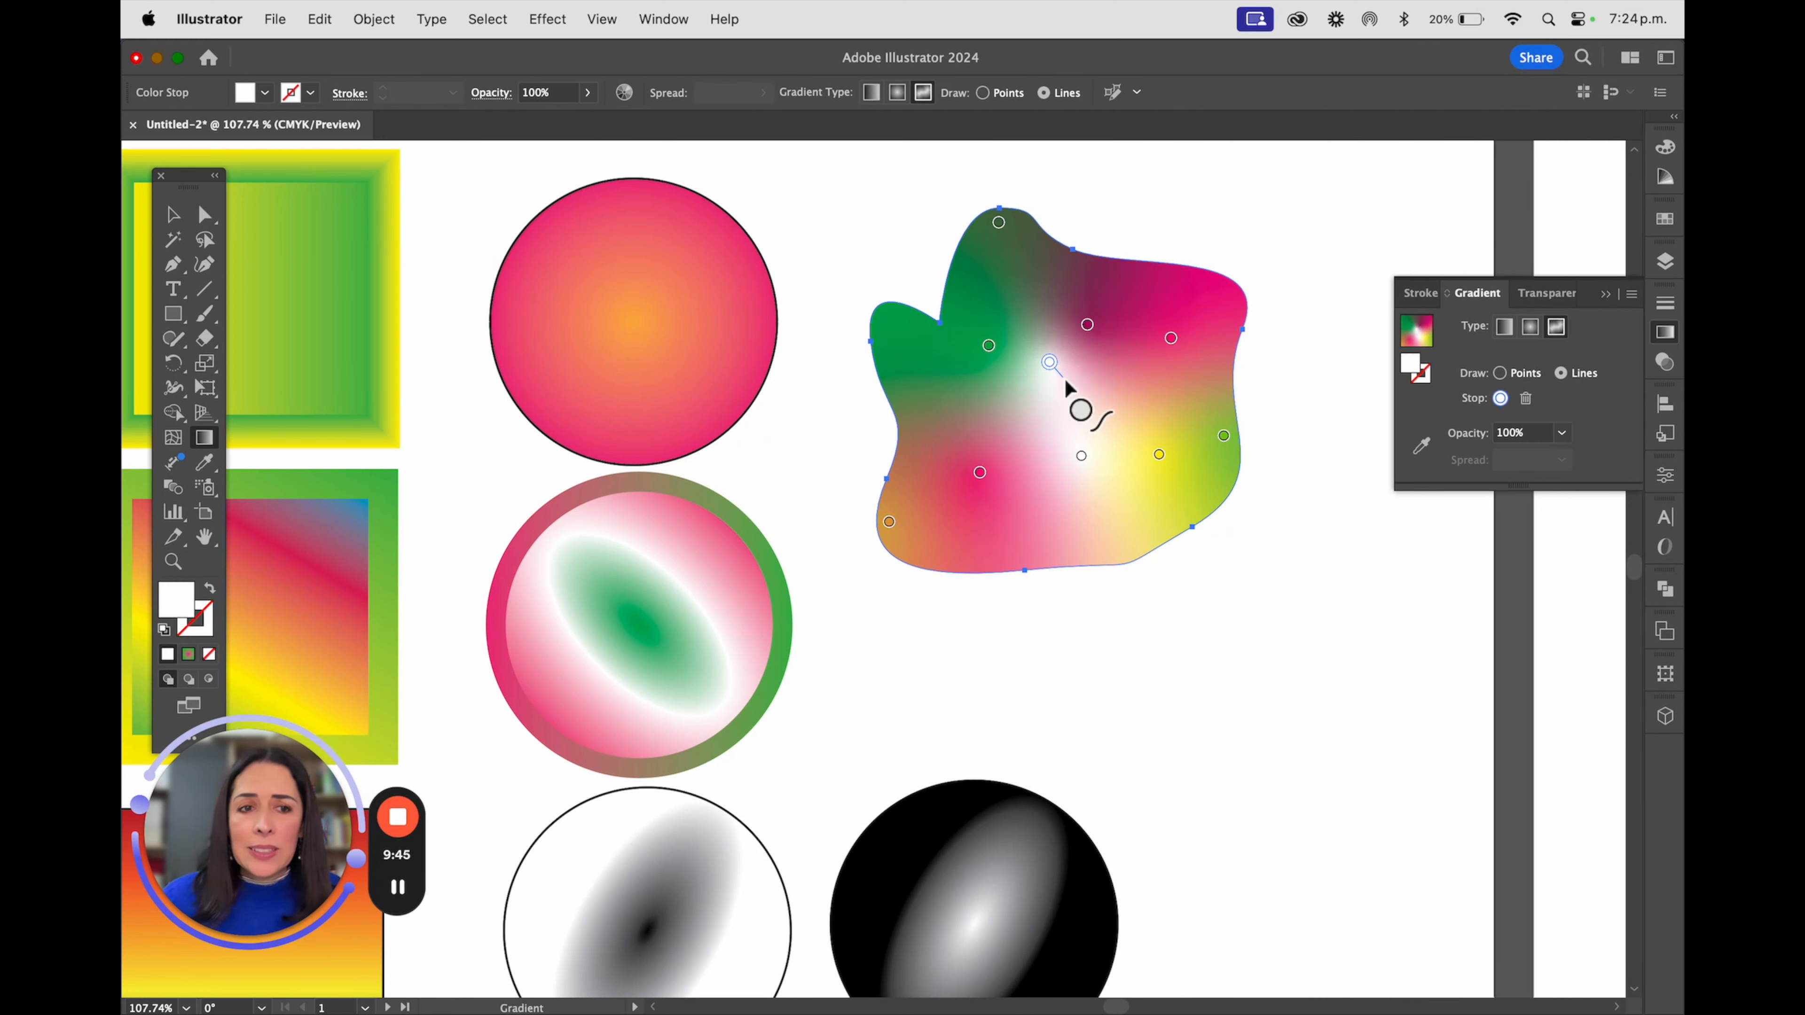
{"action": "key", "text": "super+z"}
{"action": "key", "text": "super+z"}
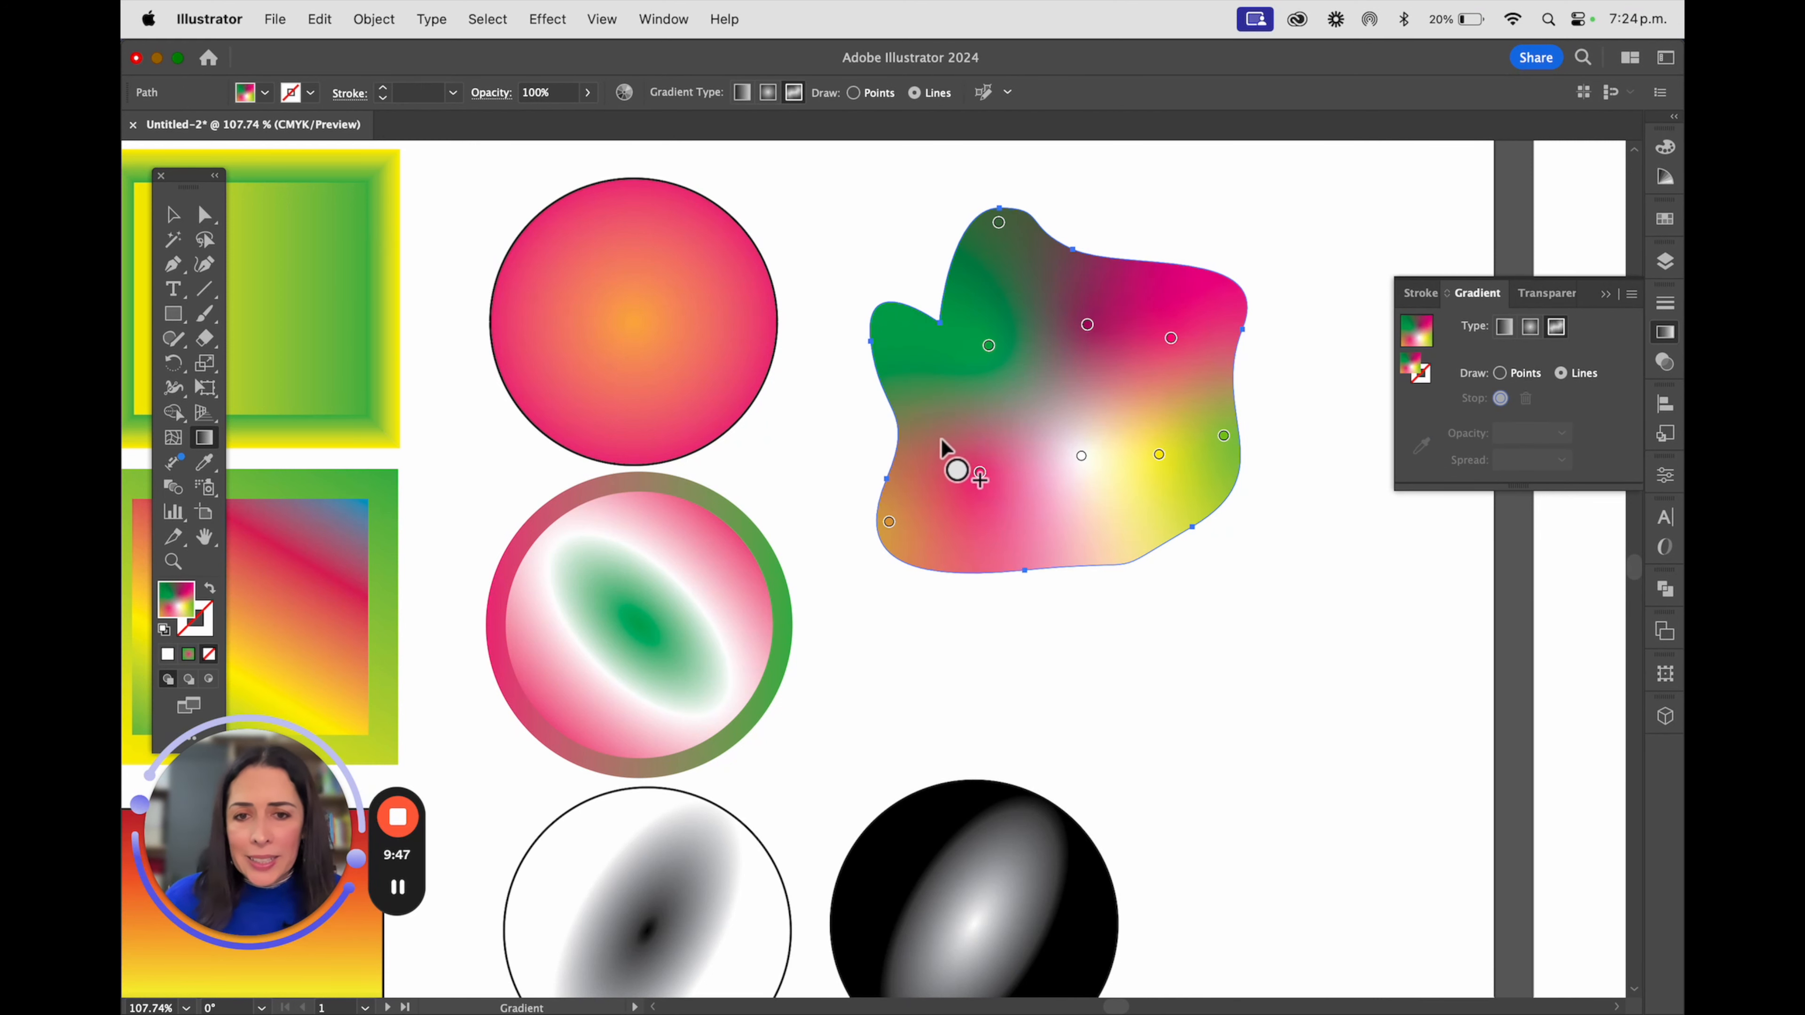
Draw a curved freeform gradient line of four white stops across the irregular shape's middle, bending down around the yellow stop, and deselect the shape
{"action": "left_click", "coordinate": [929, 393]}
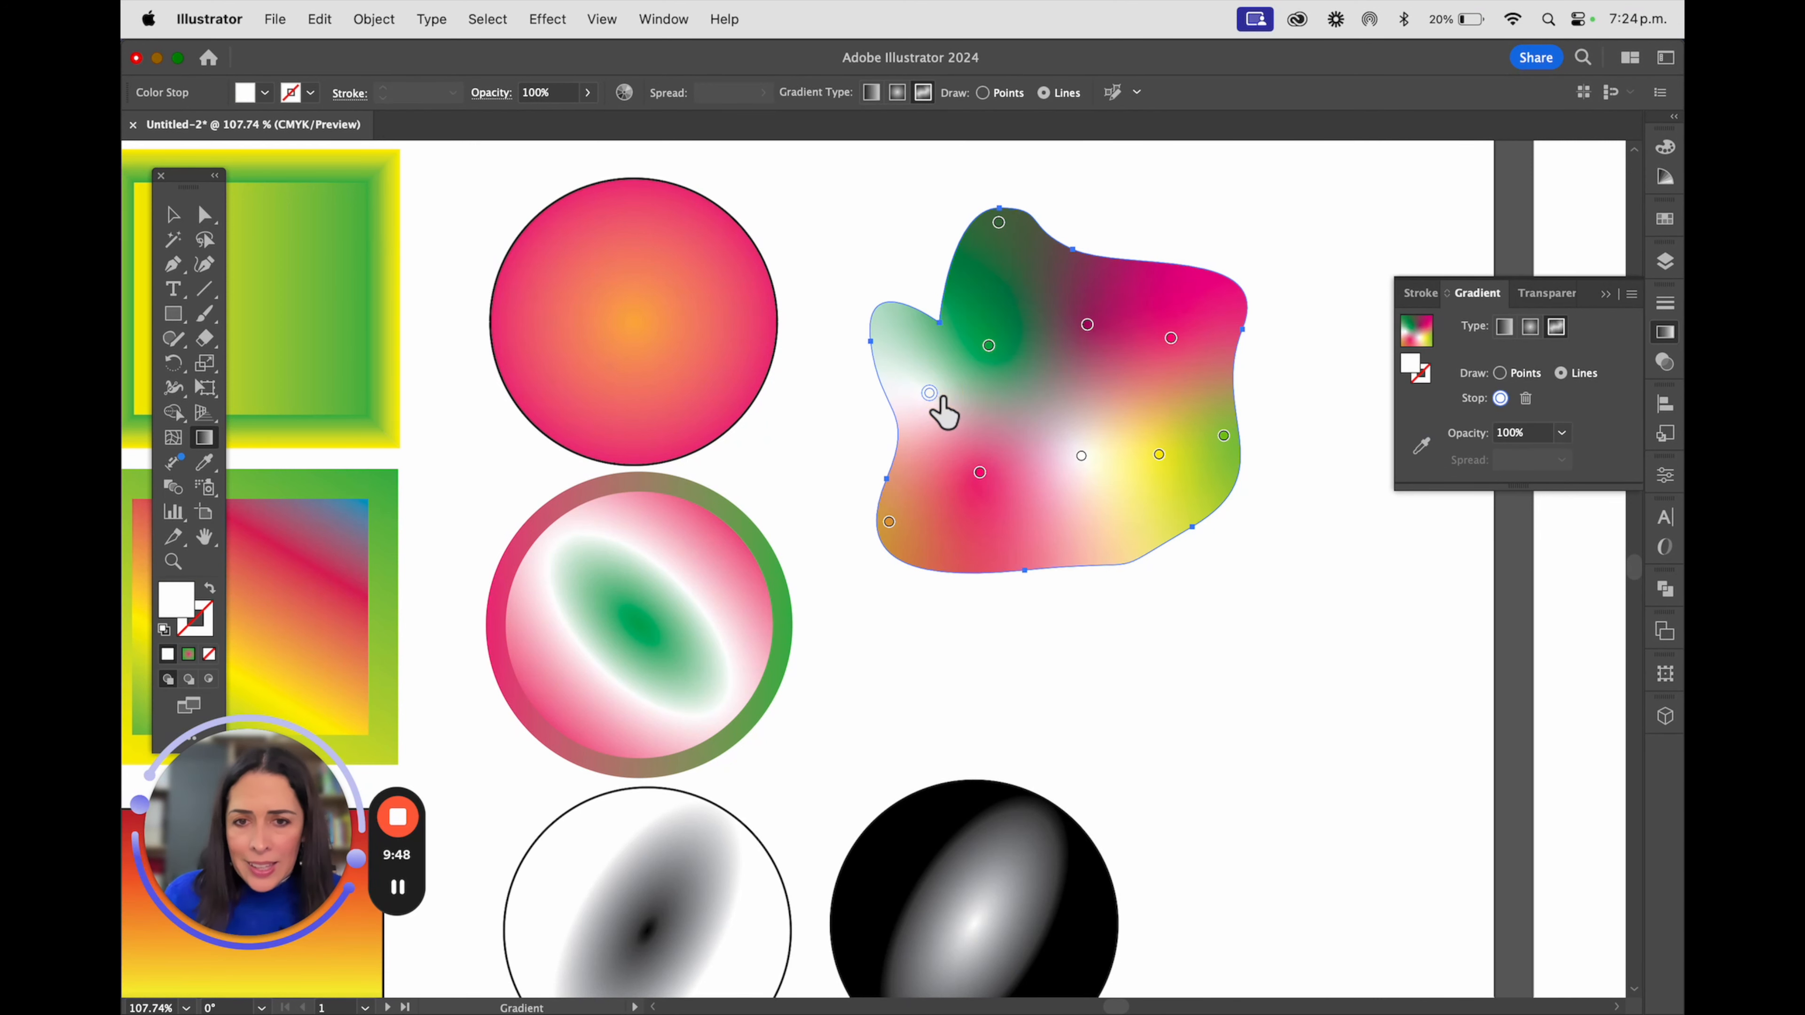
{"action": "left_click", "coordinate": [1174, 387]}
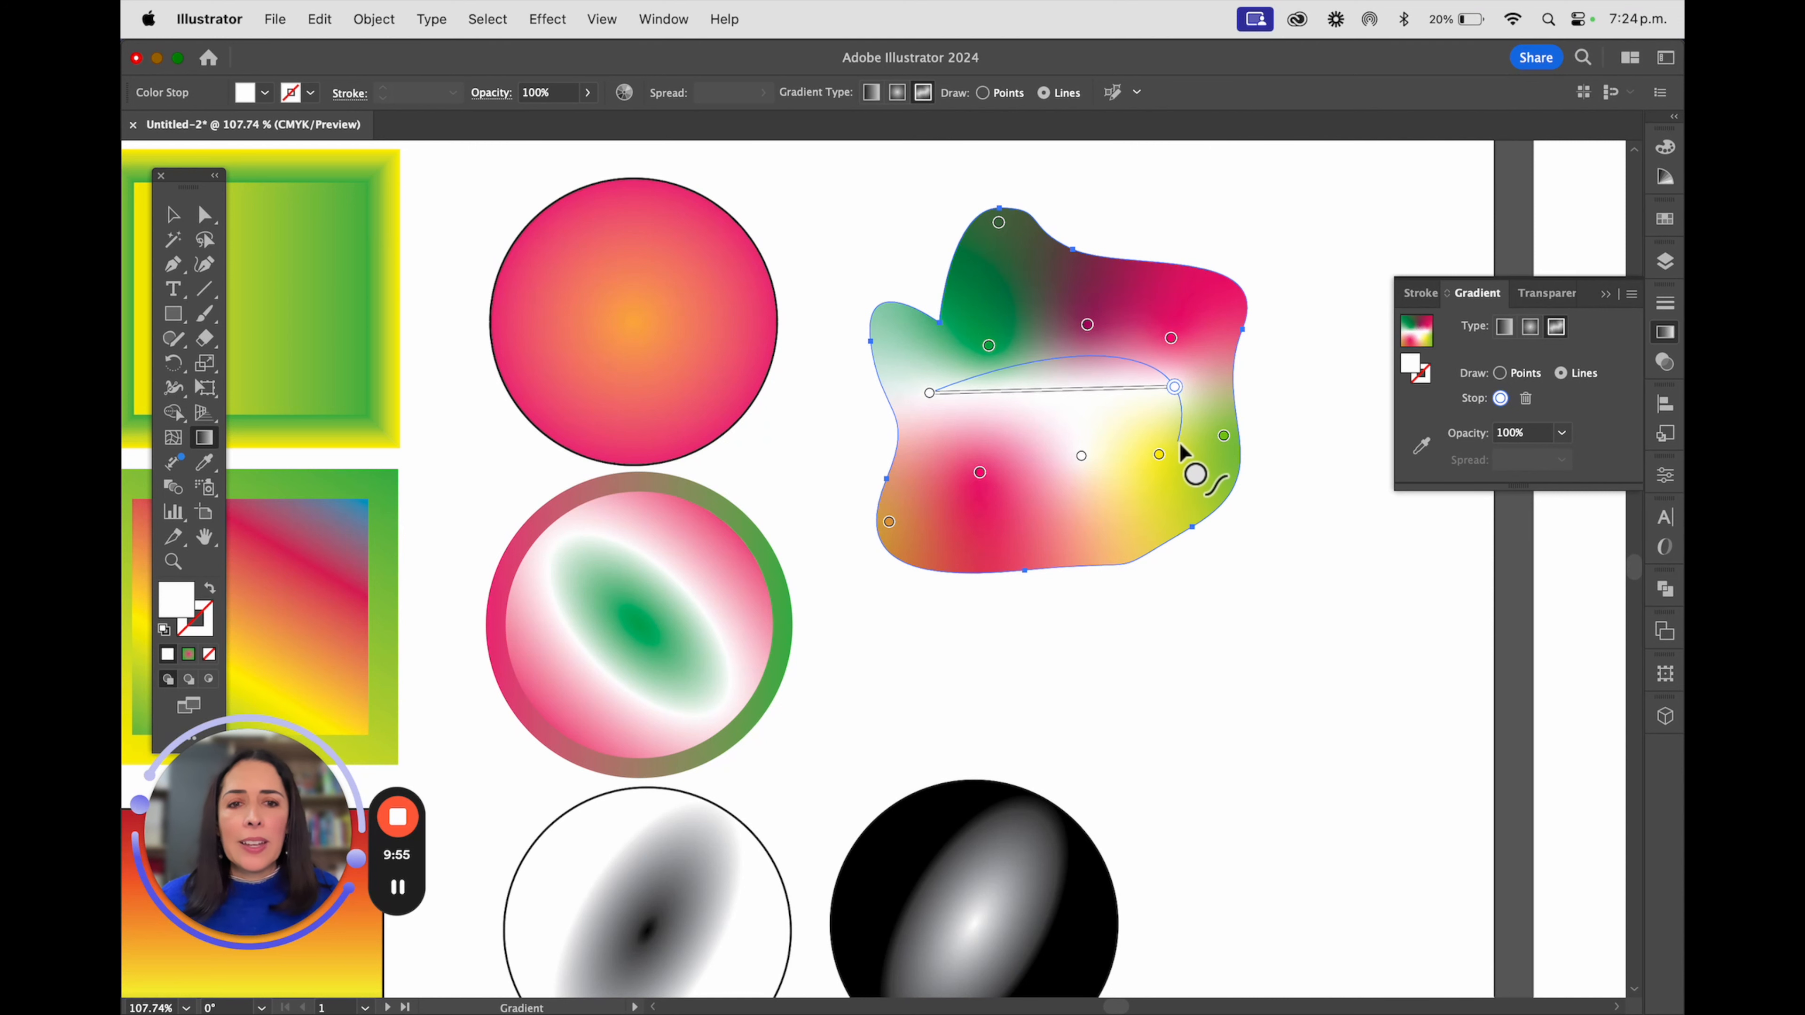
{"action": "left_click", "coordinate": [1177, 443]}
{"action": "left_click", "coordinate": [1122, 494]}
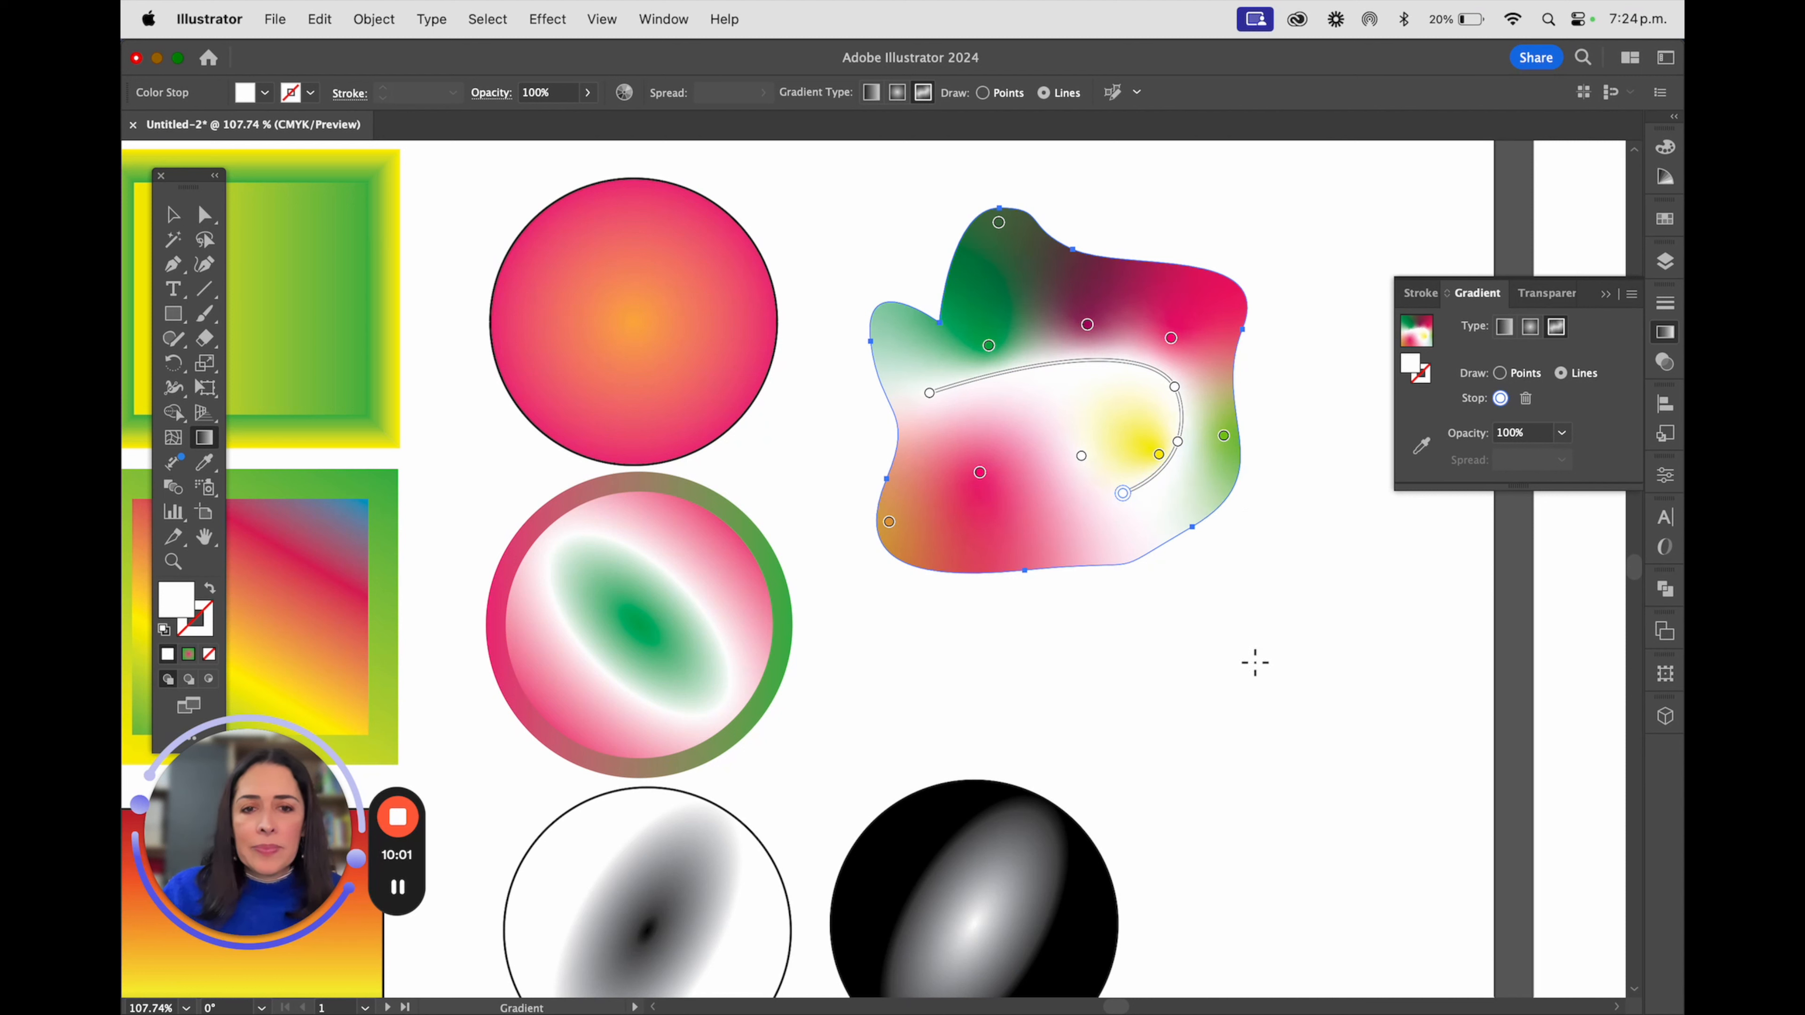
{"action": "left_click", "coordinate": [173, 214]}
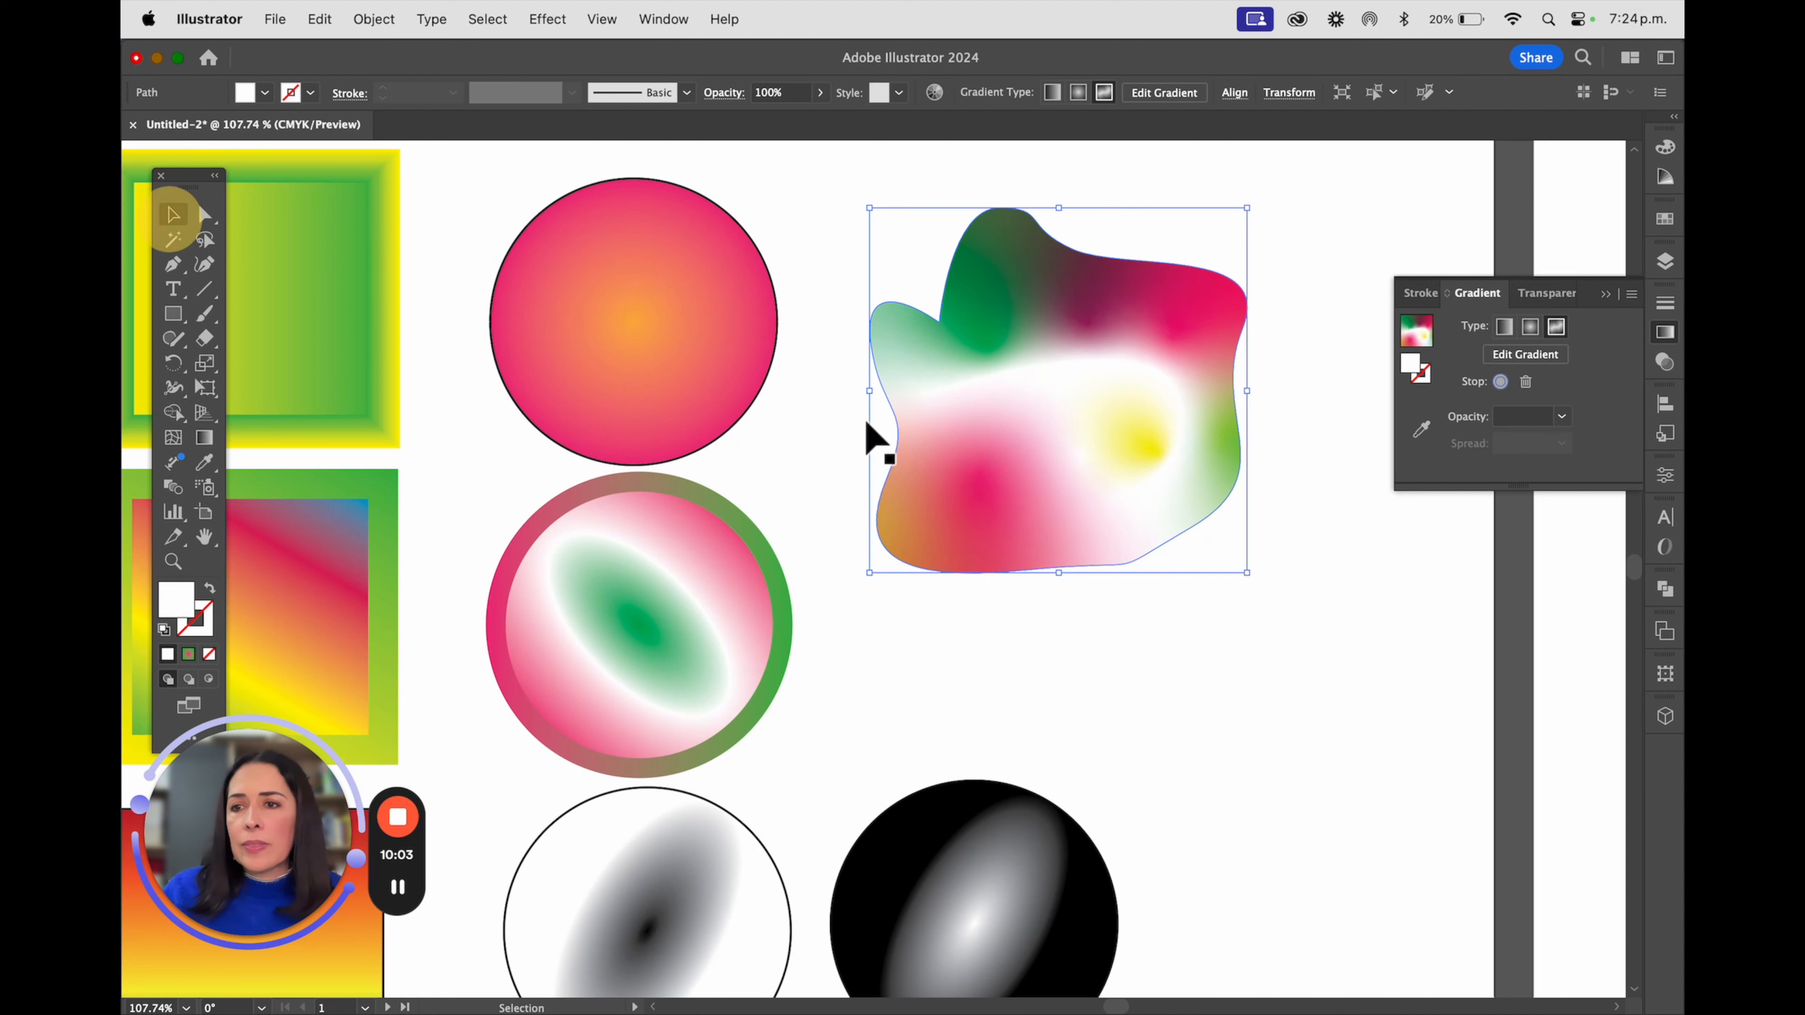
{"action": "left_click", "coordinate": [1244, 599]}
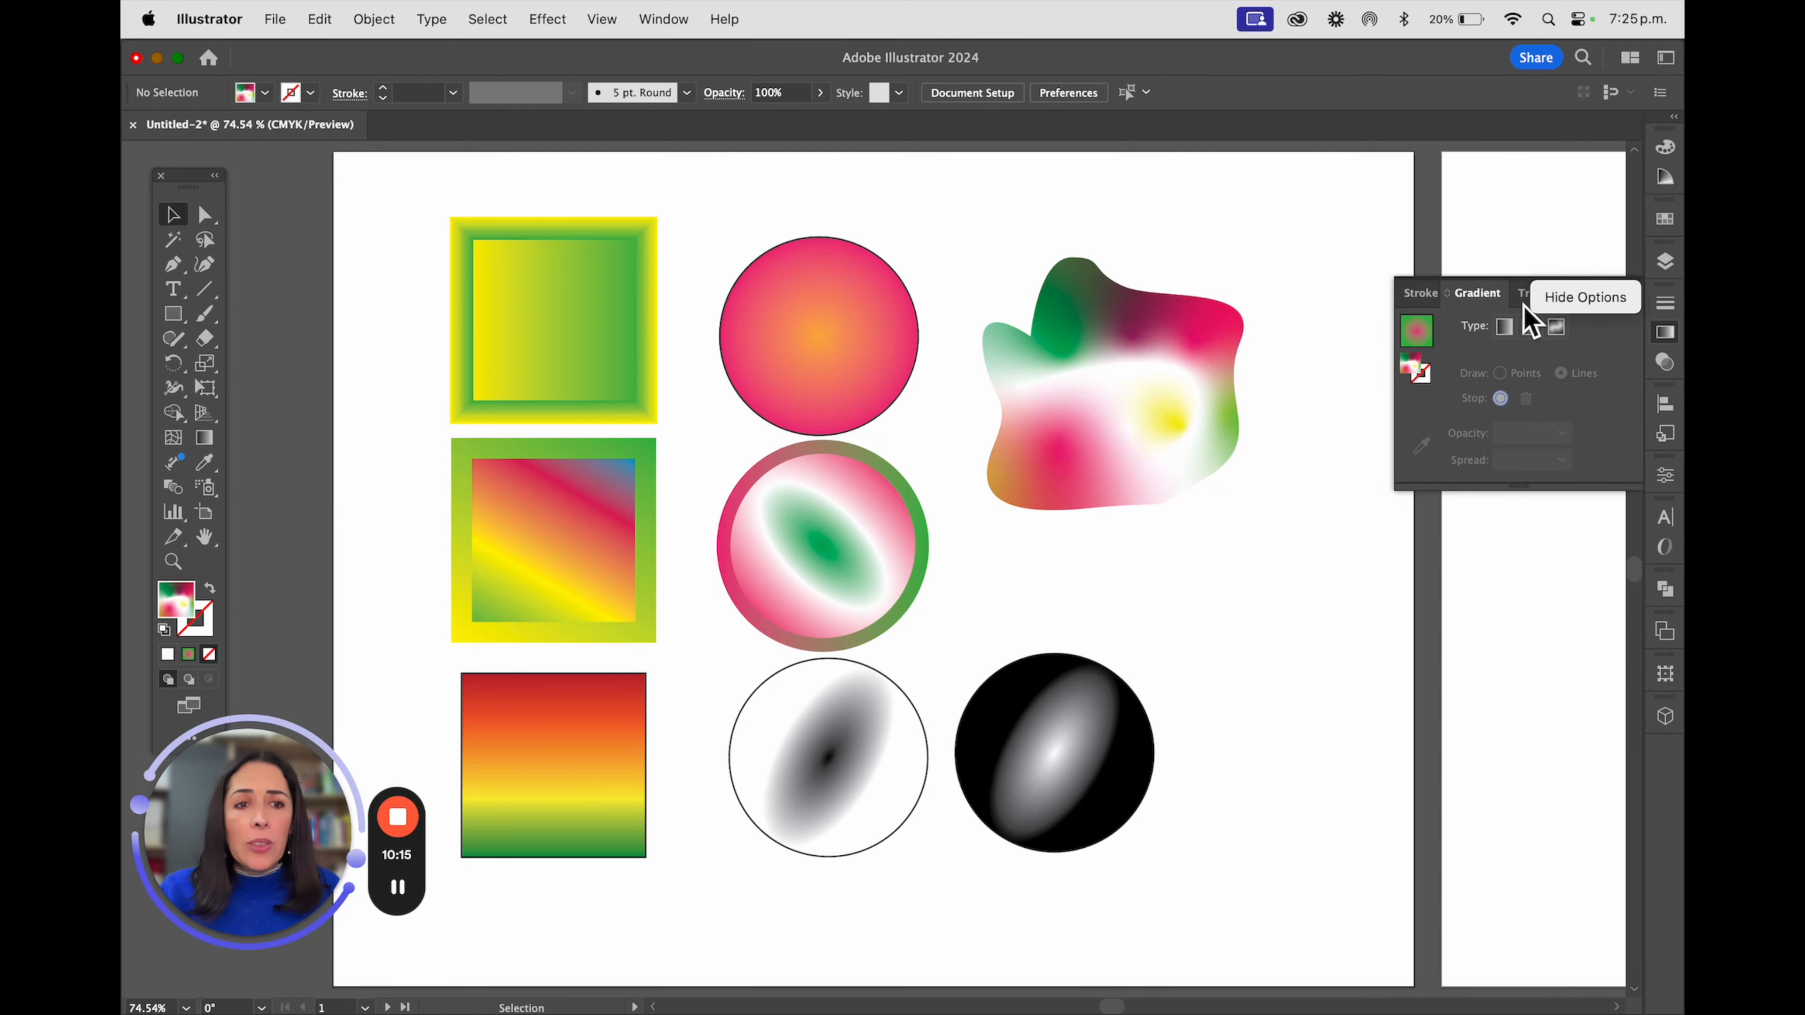
{"action": "left_click", "coordinate": [1605, 302]}
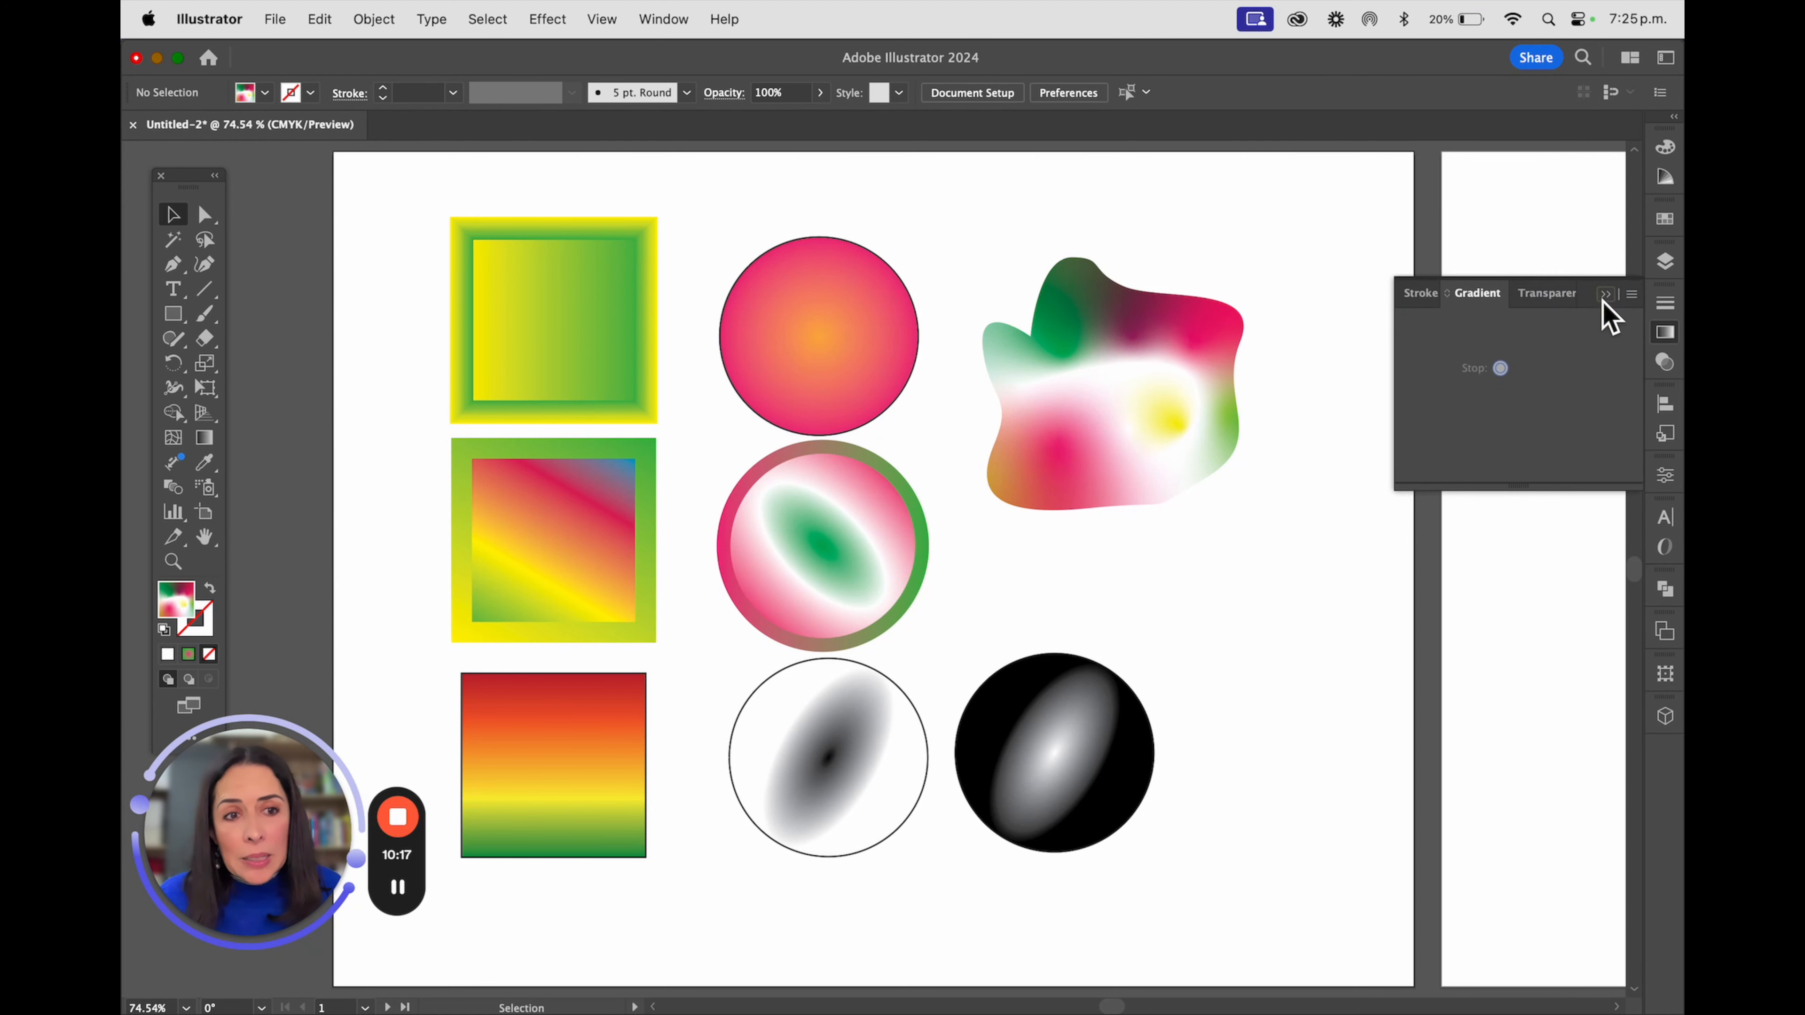
{"action": "left_click", "coordinate": [1631, 294]}
{"action": "left_click", "coordinate": [1571, 298]}
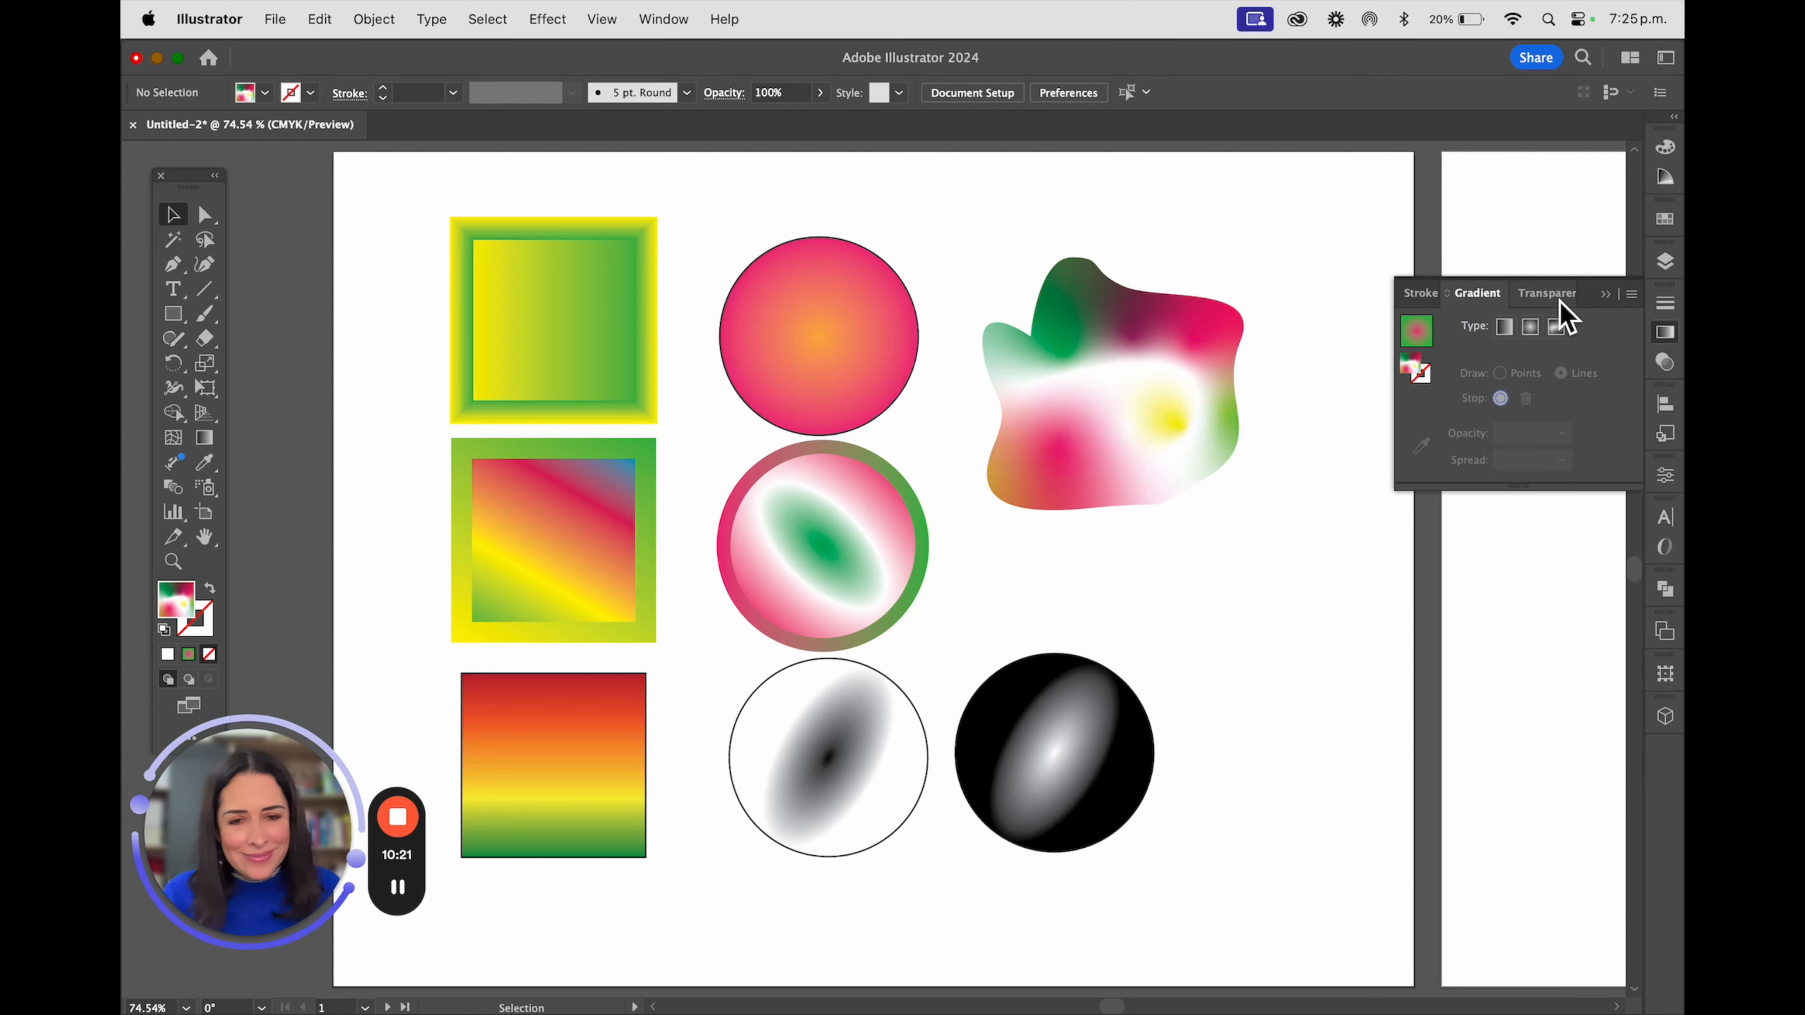
Move the upper-left square's yellow and green fill stops inward and redraw its gradient line over the neighbouring circle at about -2.3°
{"action": "left_click", "coordinate": [608, 350]}
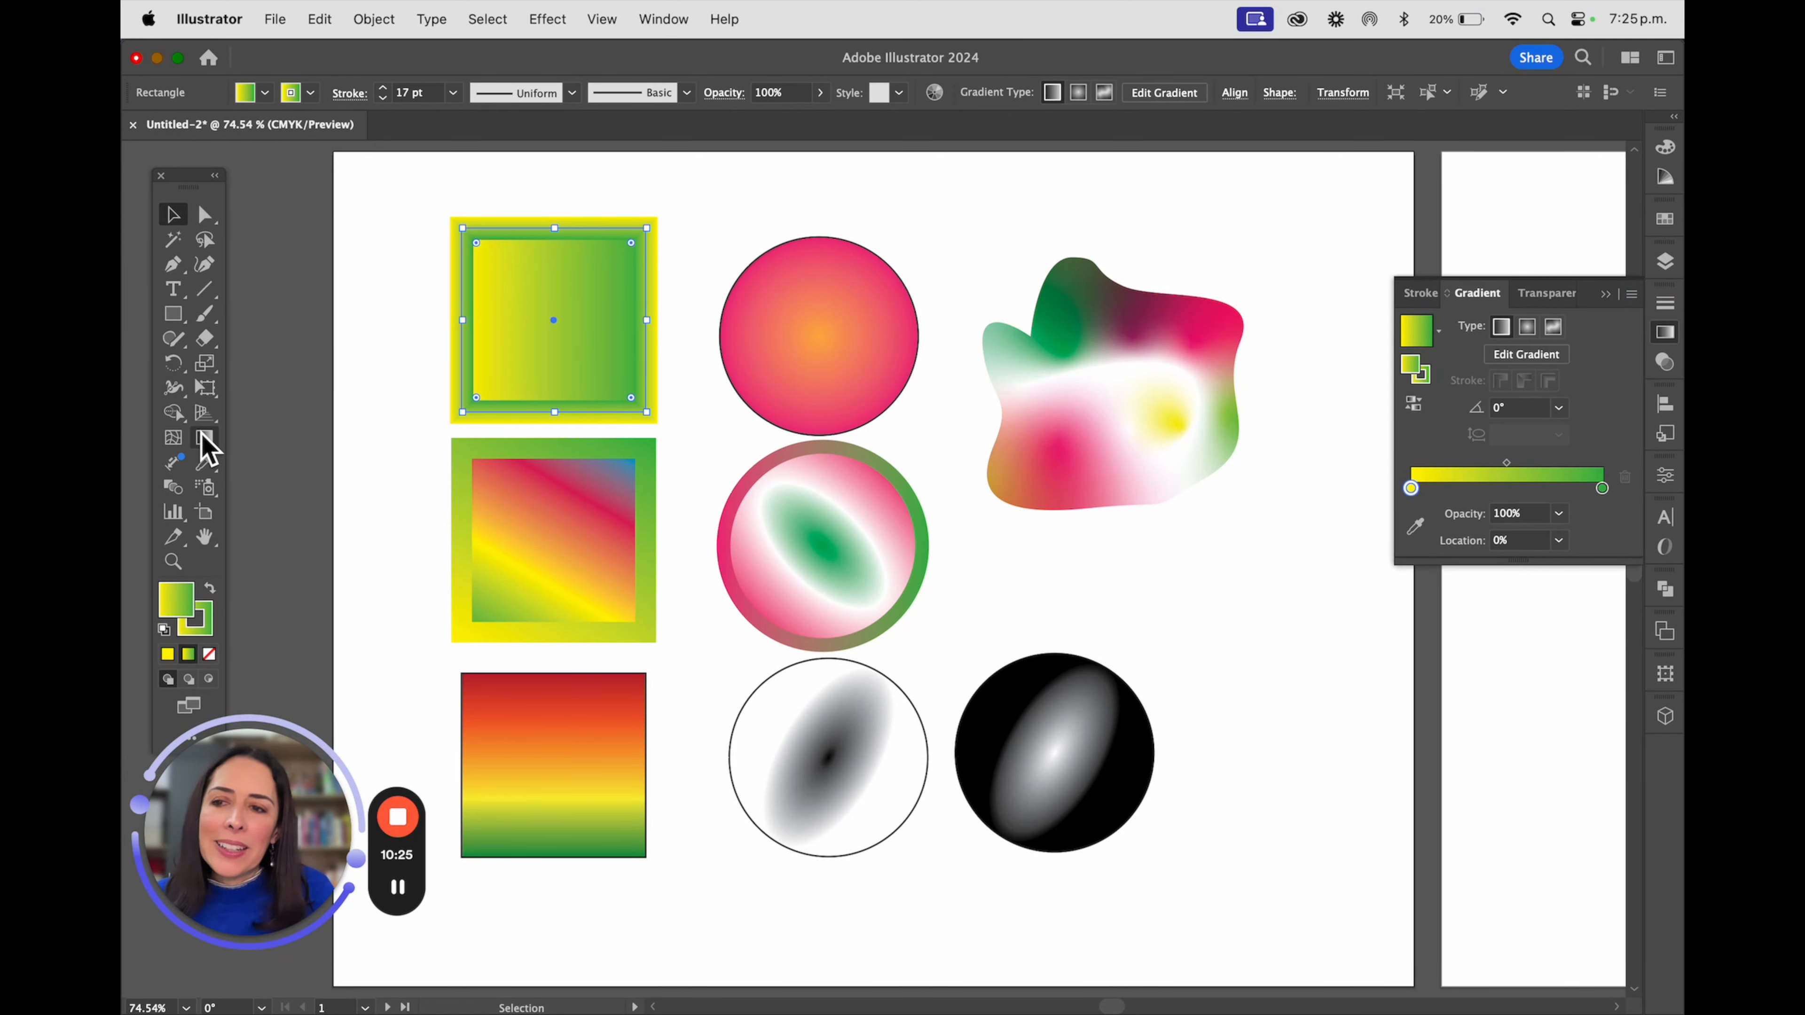
{"action": "left_click", "coordinate": [210, 447]}
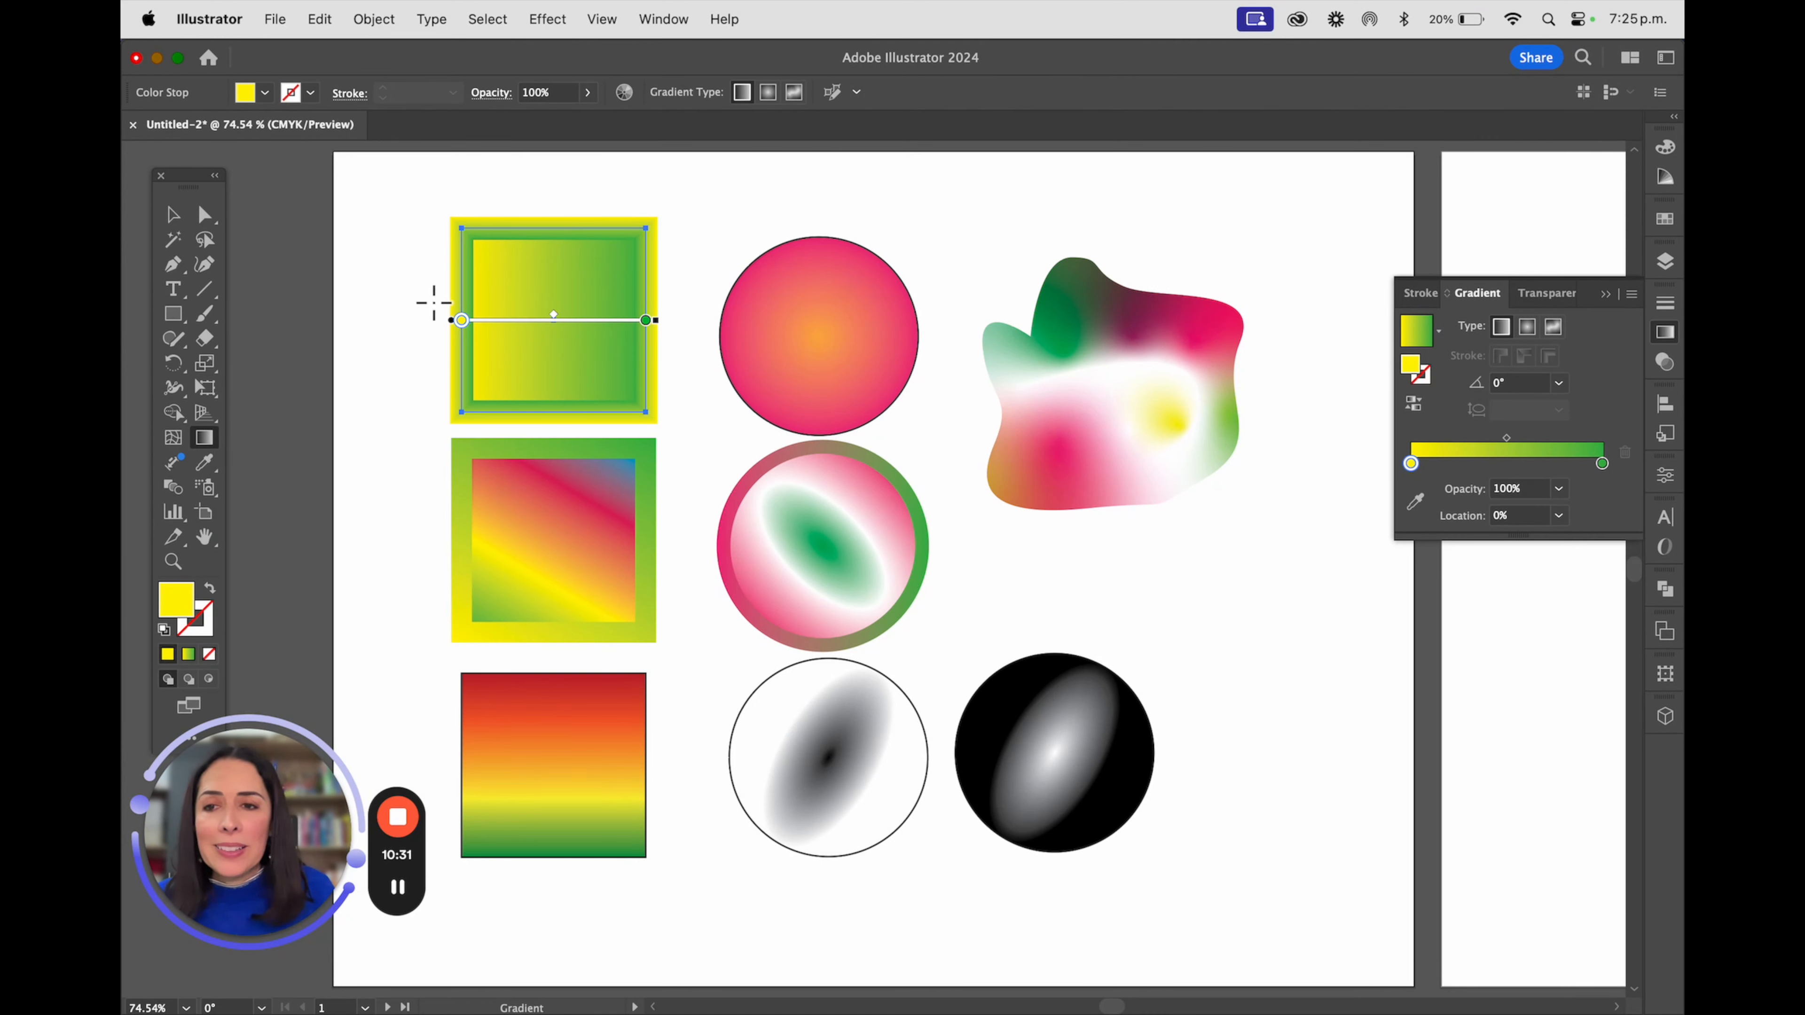
{"action": "mouse_move", "coordinate": [461, 326]}
{"action": "left_mouse_down"}
{"action": "mouse_move", "coordinate": [551, 328]}
{"action": "mouse_move", "coordinate": [386, 323]}
{"action": "mouse_move", "coordinate": [555, 319]}
{"action": "mouse_move", "coordinate": [516, 320]}
{"action": "left_mouse_up"}
{"action": "mouse_move", "coordinate": [710, 320]}
{"action": "left_mouse_down"}
{"action": "mouse_move", "coordinate": [575, 321]}
{"action": "mouse_move", "coordinate": [619, 320]}
{"action": "mouse_move", "coordinate": [592, 320]}
{"action": "left_mouse_up"}
{"action": "left_click", "coordinate": [818, 330]}
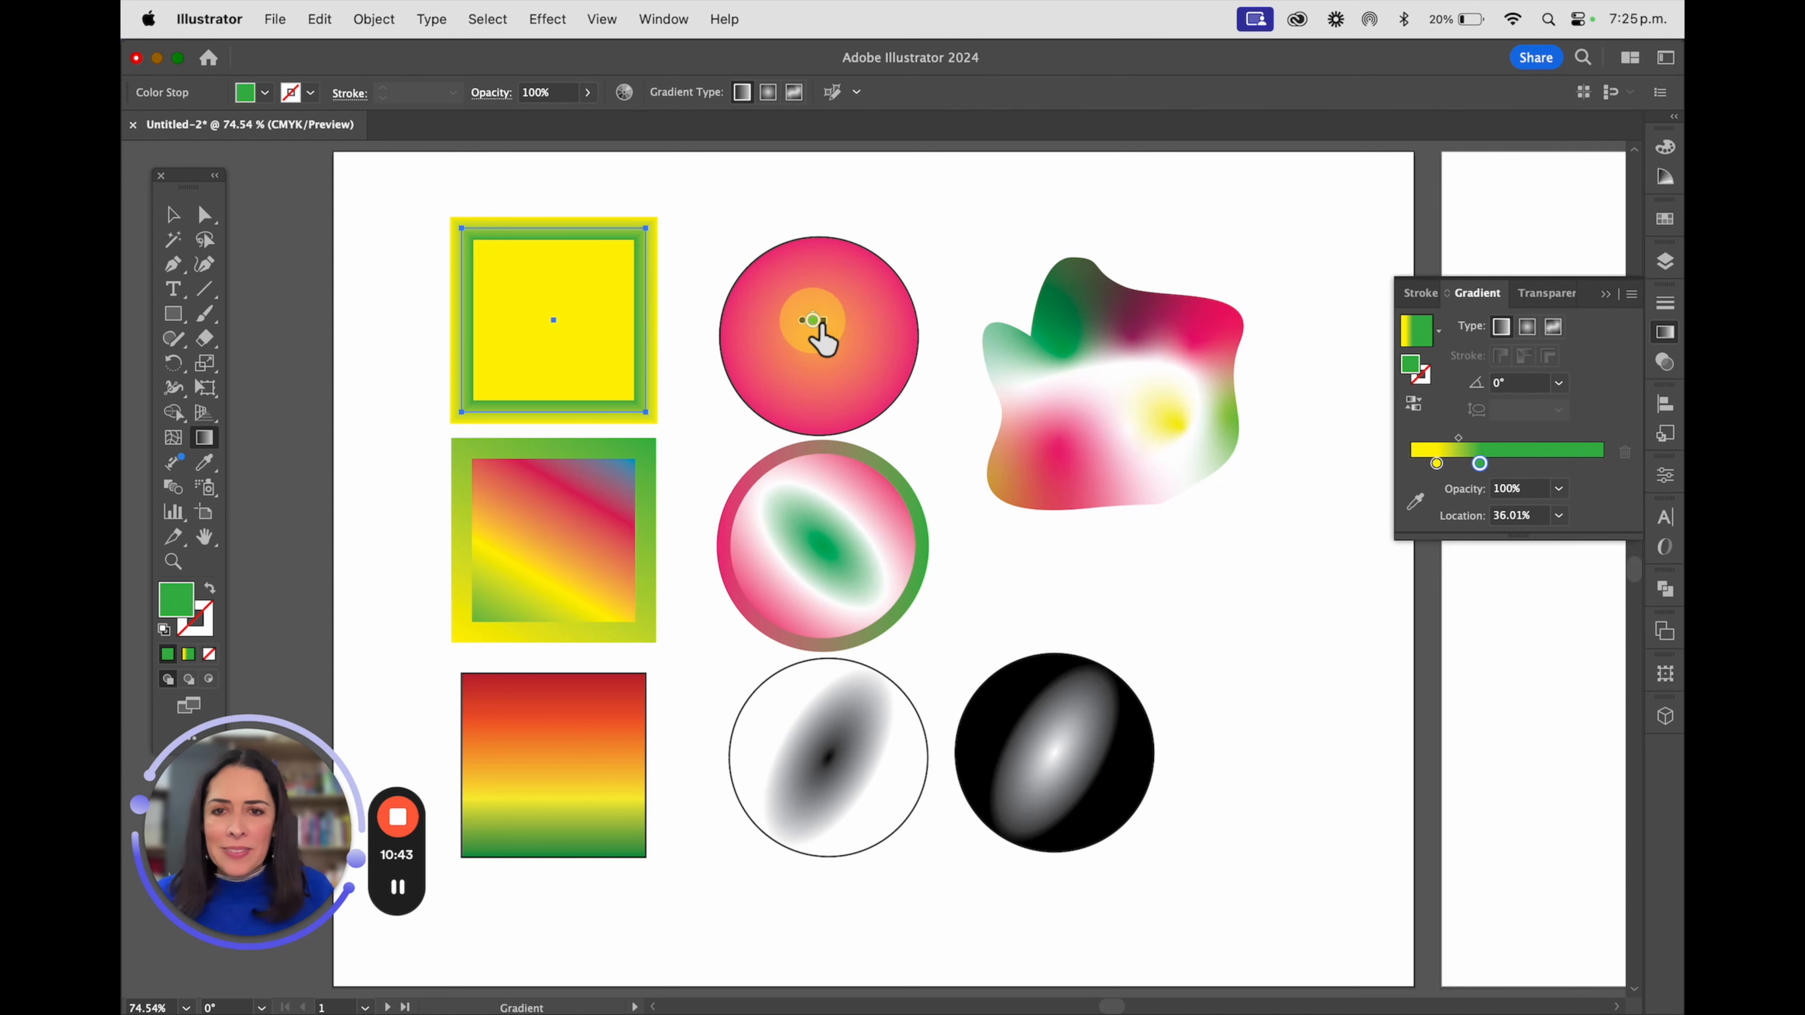
{"action": "left_click_drag", "start_coordinate": [798, 363], "coordinate": [899, 378]}
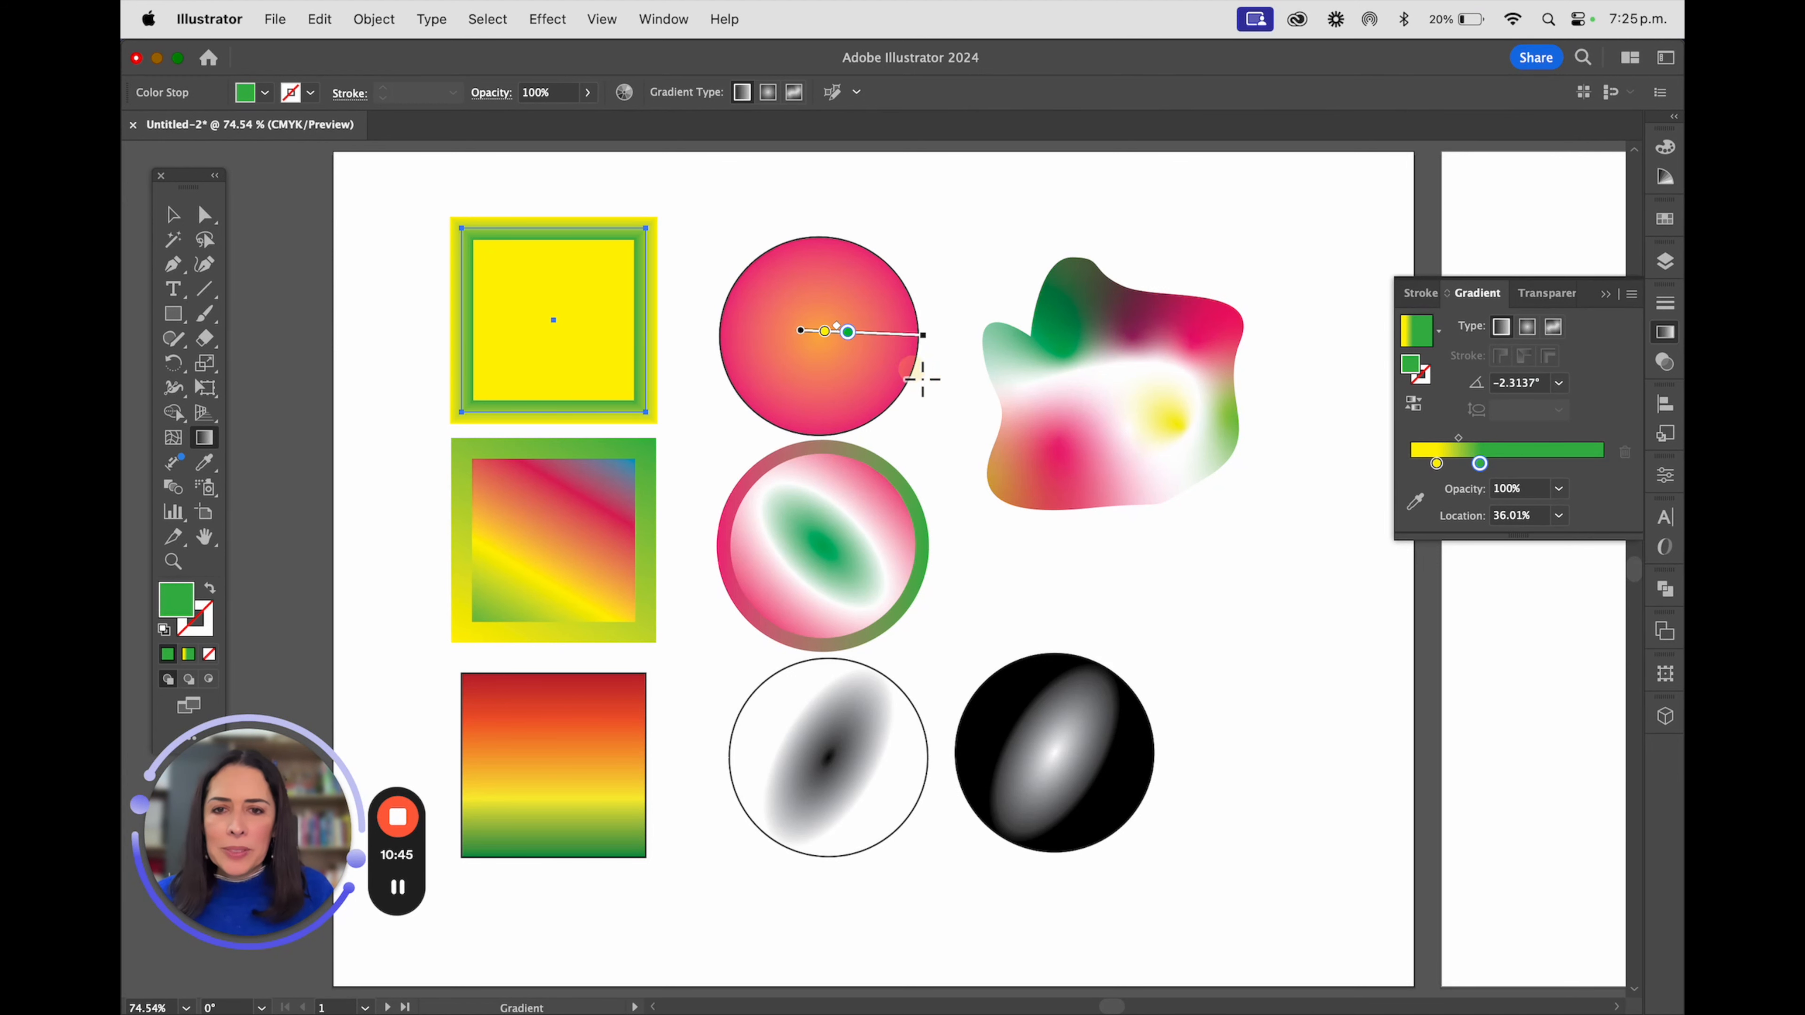
Shrink the upper circle's radial gradient, rotate it to about 54° and bring its pink stop inward around the orange centre
{"action": "left_click", "coordinate": [172, 214]}
{"action": "left_click", "coordinate": [810, 270]}
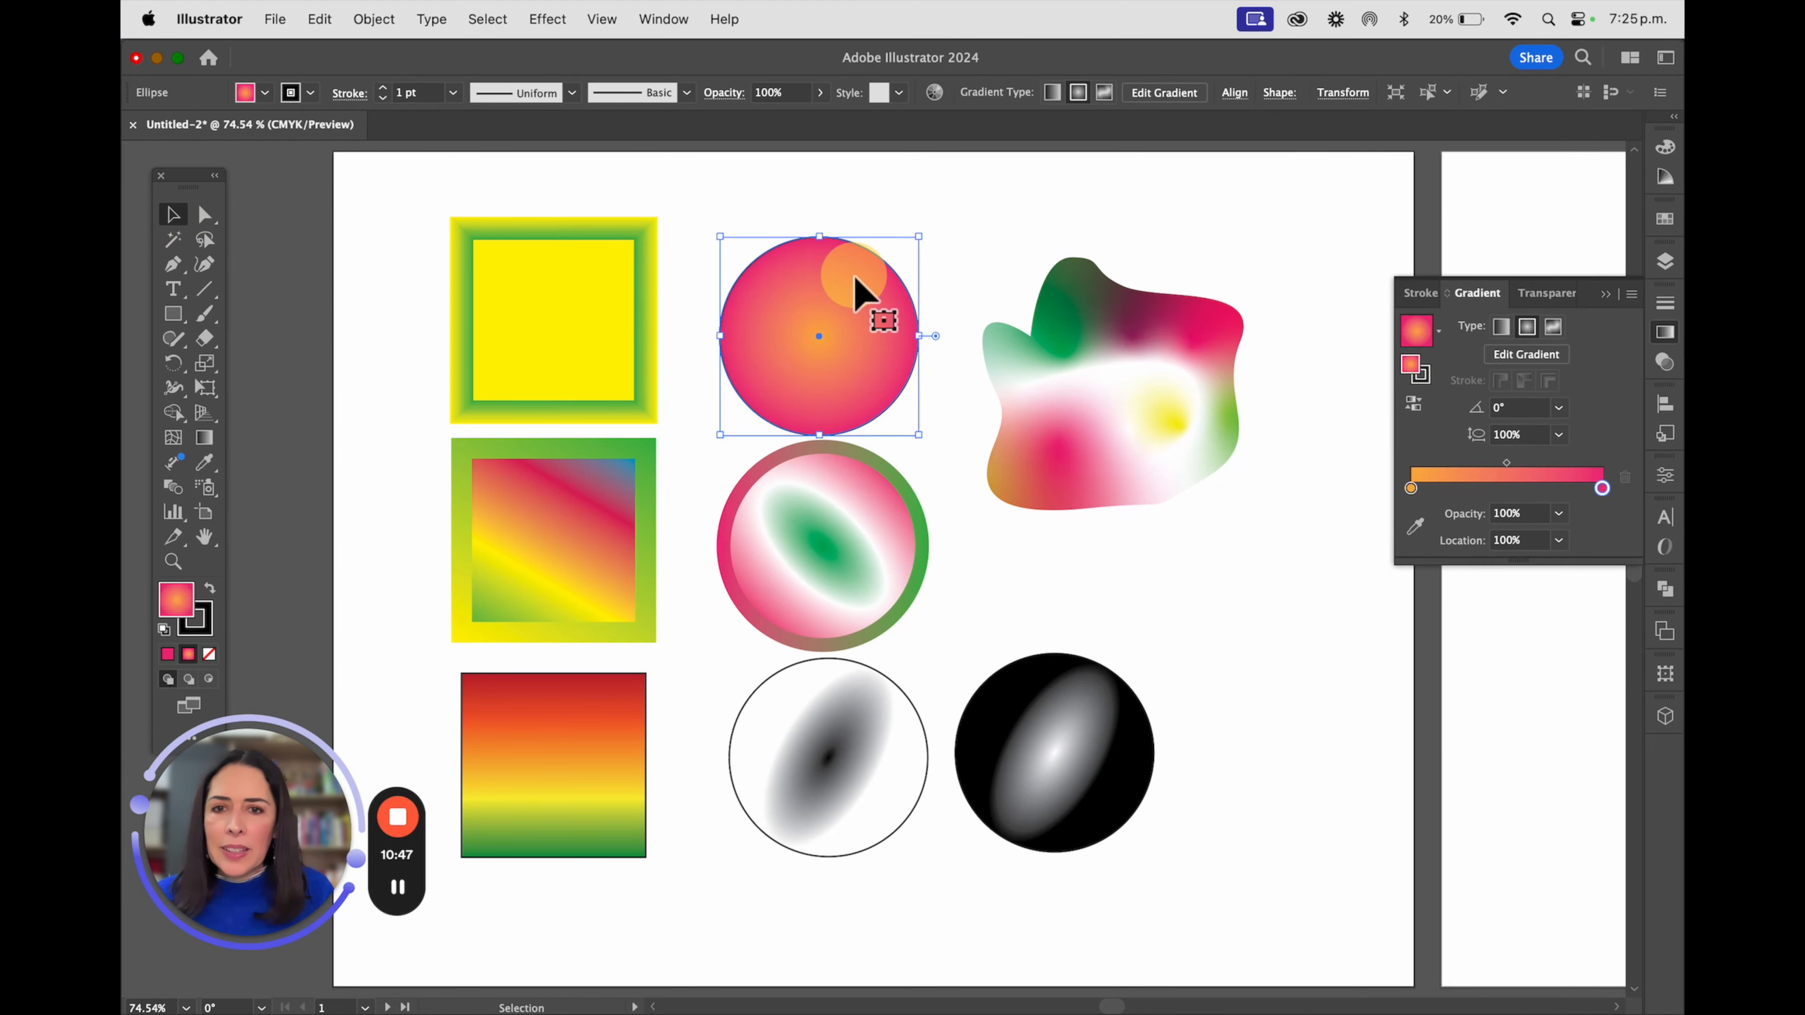
{"action": "left_click", "coordinate": [204, 438]}
{"action": "left_click", "coordinate": [919, 336]}
{"action": "mouse_move", "coordinate": [920, 337]}
{"action": "left_mouse_down"}
{"action": "mouse_move", "coordinate": [863, 338]}
{"action": "mouse_move", "coordinate": [908, 337]}
{"action": "left_mouse_up"}
{"action": "left_click", "coordinate": [820, 337]}
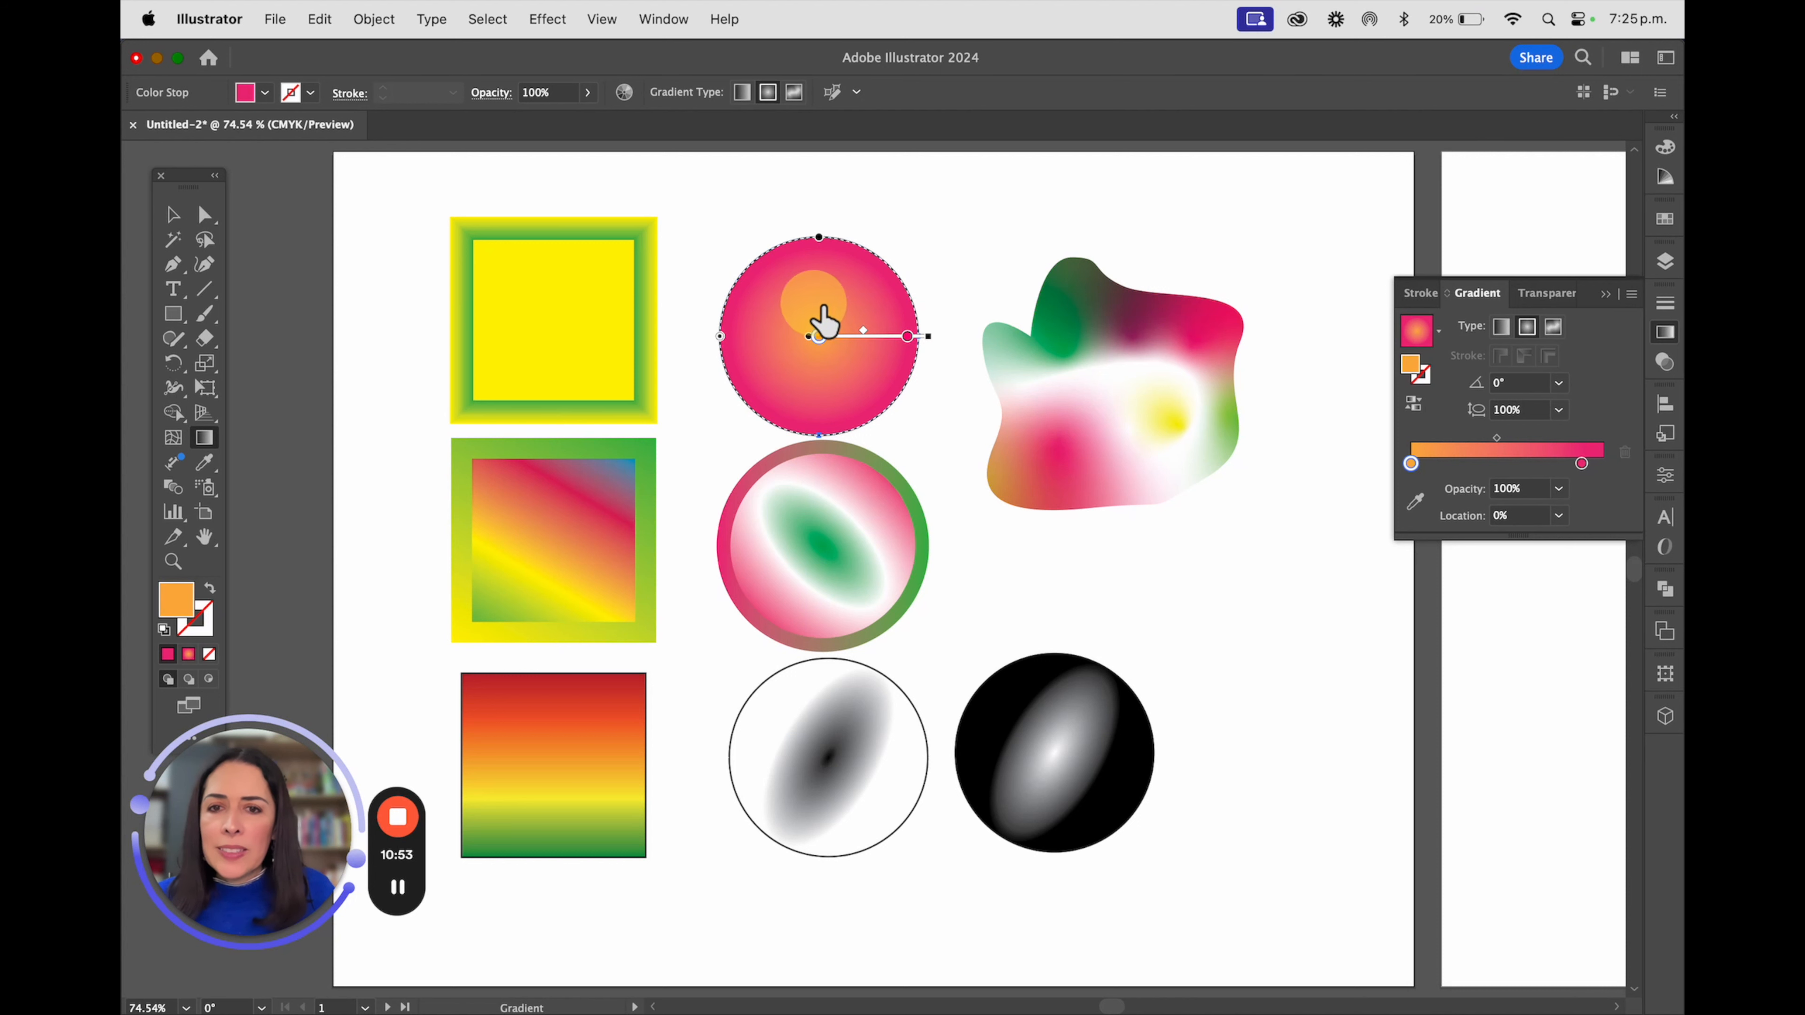
{"action": "left_click_drag", "start_coordinate": [821, 337], "coordinate": [777, 331]}
{"action": "mouse_move", "coordinate": [908, 336]}
{"action": "left_mouse_down"}
{"action": "mouse_move", "coordinate": [879, 343]}
{"action": "mouse_move", "coordinate": [786, 266]}
{"action": "mouse_move", "coordinate": [763, 282]}
{"action": "left_mouse_up"}
{"action": "left_click", "coordinate": [819, 337]}
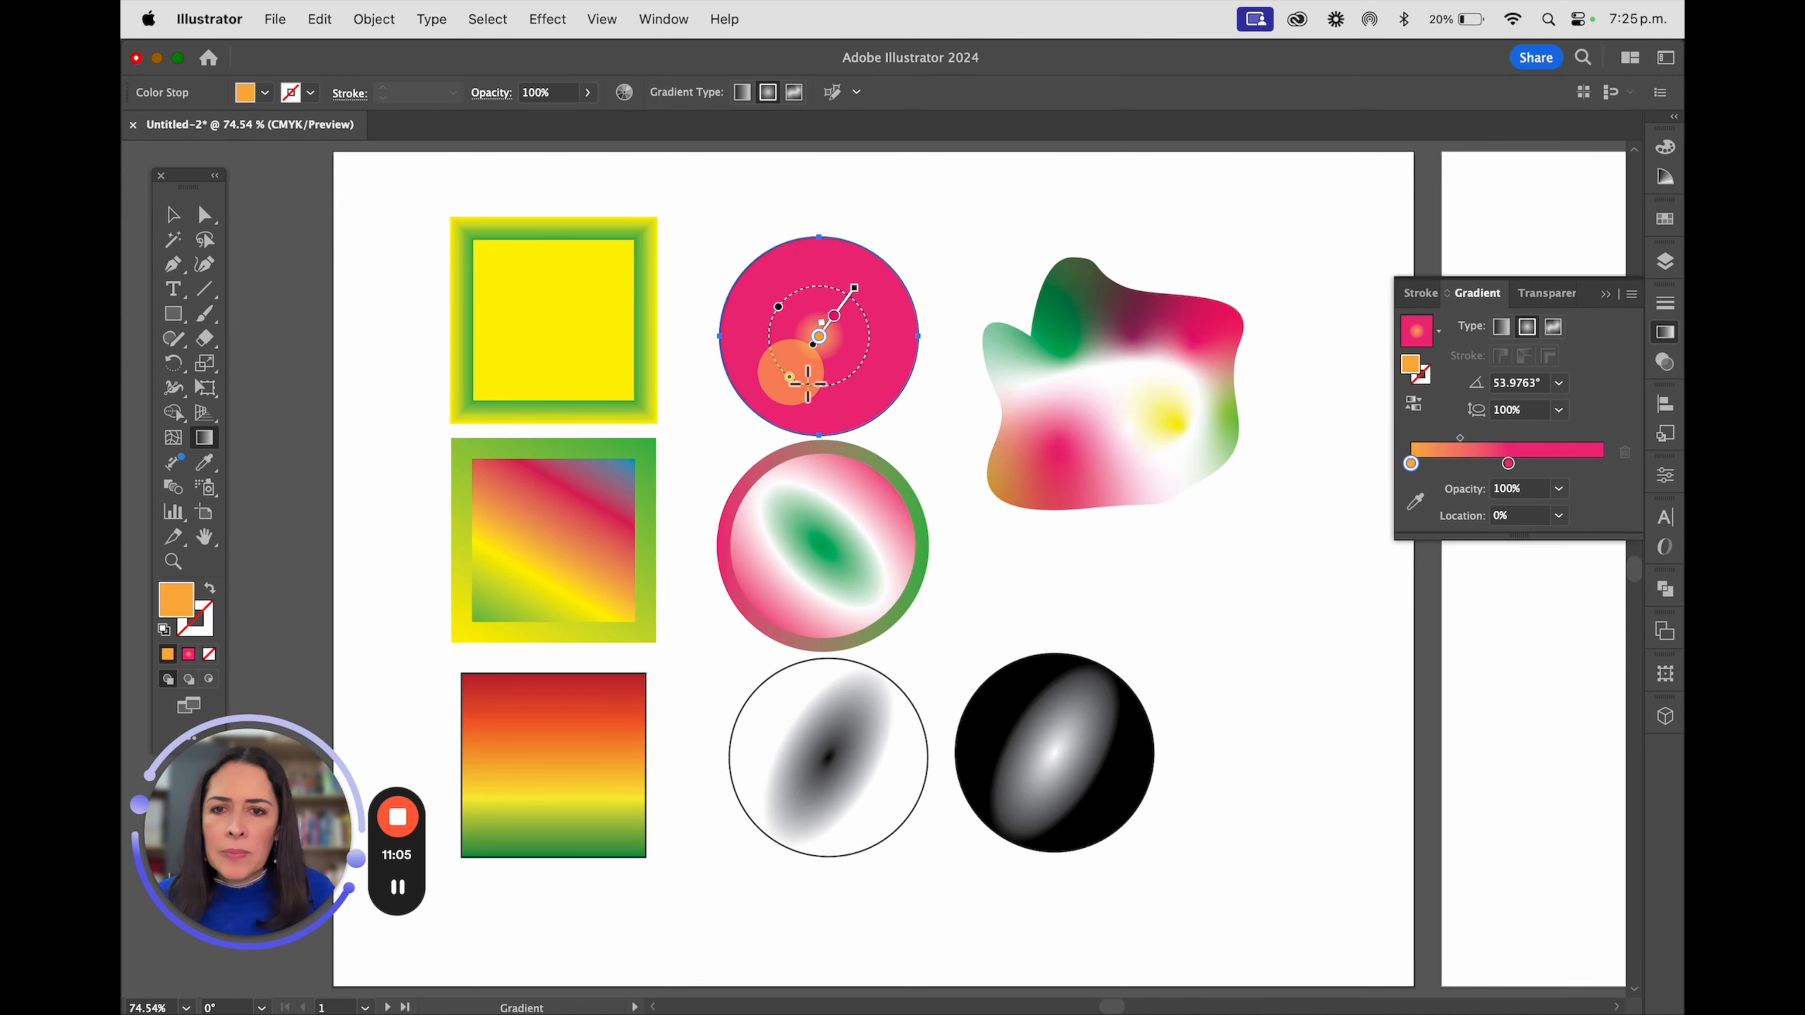
Redraw the upper circle's radial gradient with an off-centre pink core and orange outer stop, pull the pink stop closer to the core, and deselect
{"action": "mouse_move", "coordinate": [854, 289]}
{"action": "left_mouse_down"}
{"action": "mouse_move", "coordinate": [854, 391]}
{"action": "mouse_move", "coordinate": [775, 386]}
{"action": "mouse_move", "coordinate": [792, 379]}
{"action": "mouse_move", "coordinate": [779, 402]}
{"action": "left_mouse_up"}
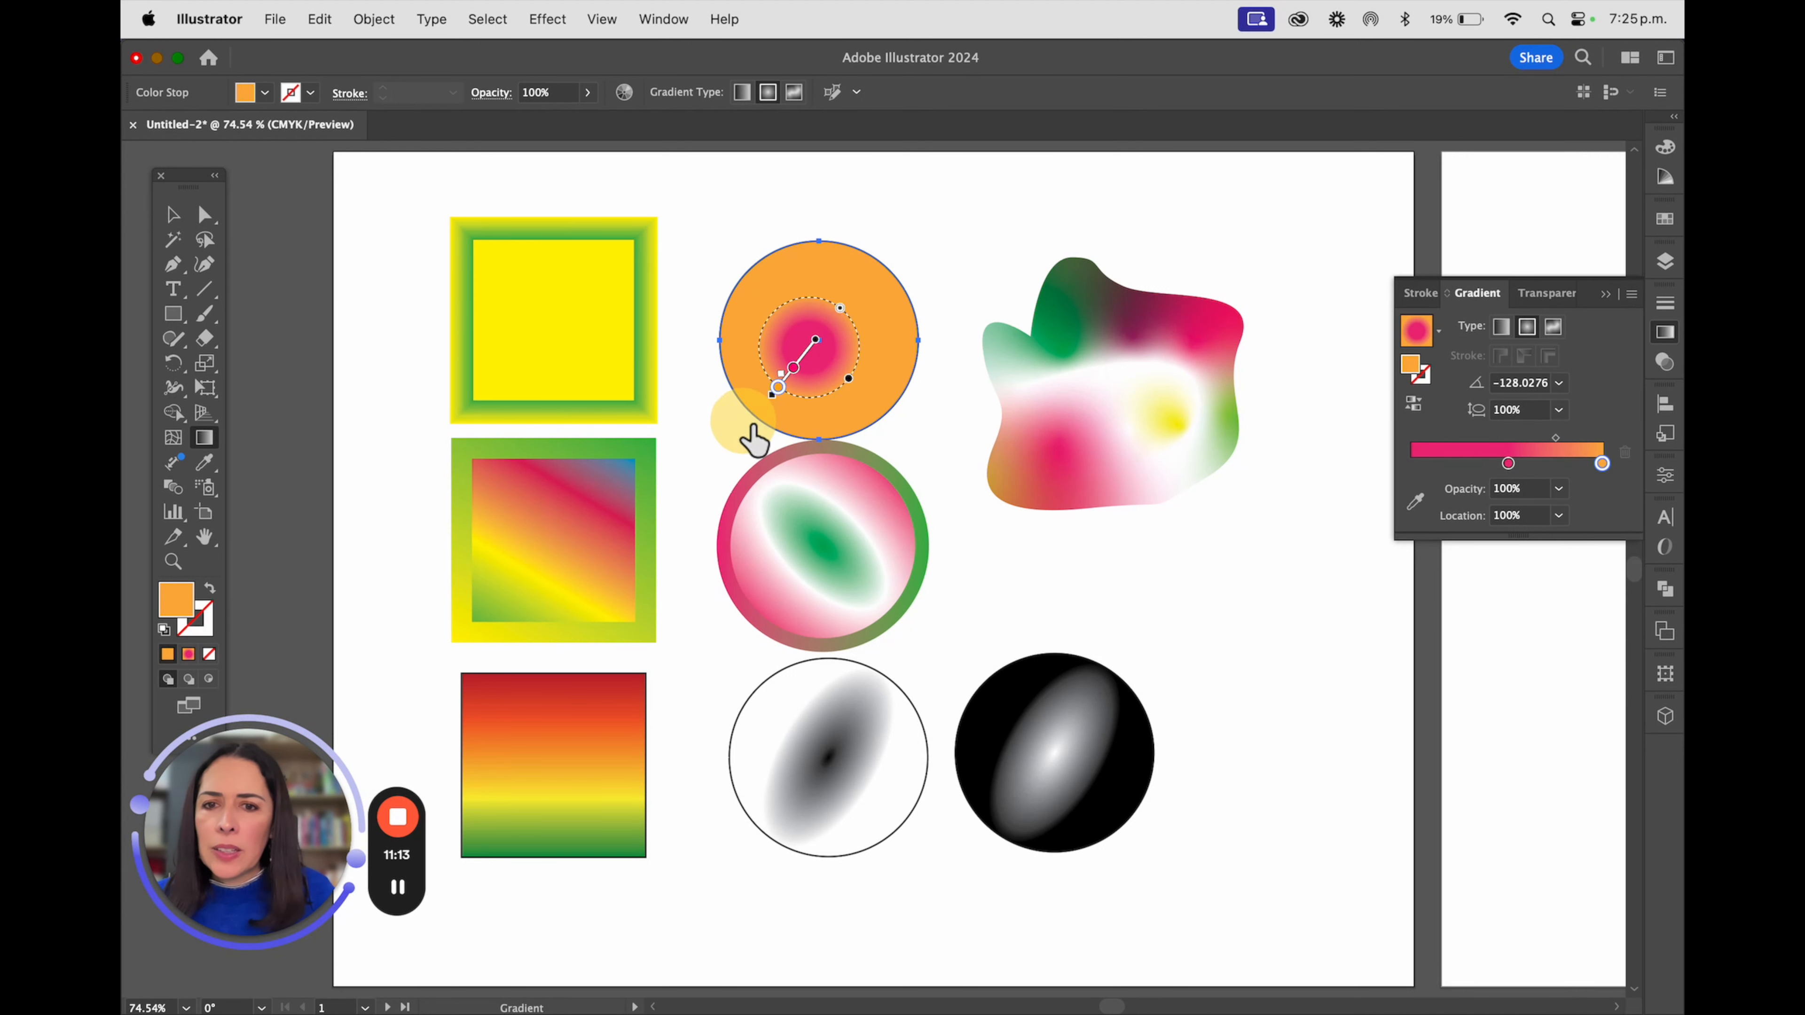
{"action": "mouse_move", "coordinate": [840, 308]}
{"action": "left_mouse_down"}
{"action": "mouse_move", "coordinate": [894, 266]}
{"action": "mouse_move", "coordinate": [830, 304]}
{"action": "mouse_move", "coordinate": [819, 352]}
{"action": "mouse_move", "coordinate": [739, 276]}
{"action": "left_mouse_up"}
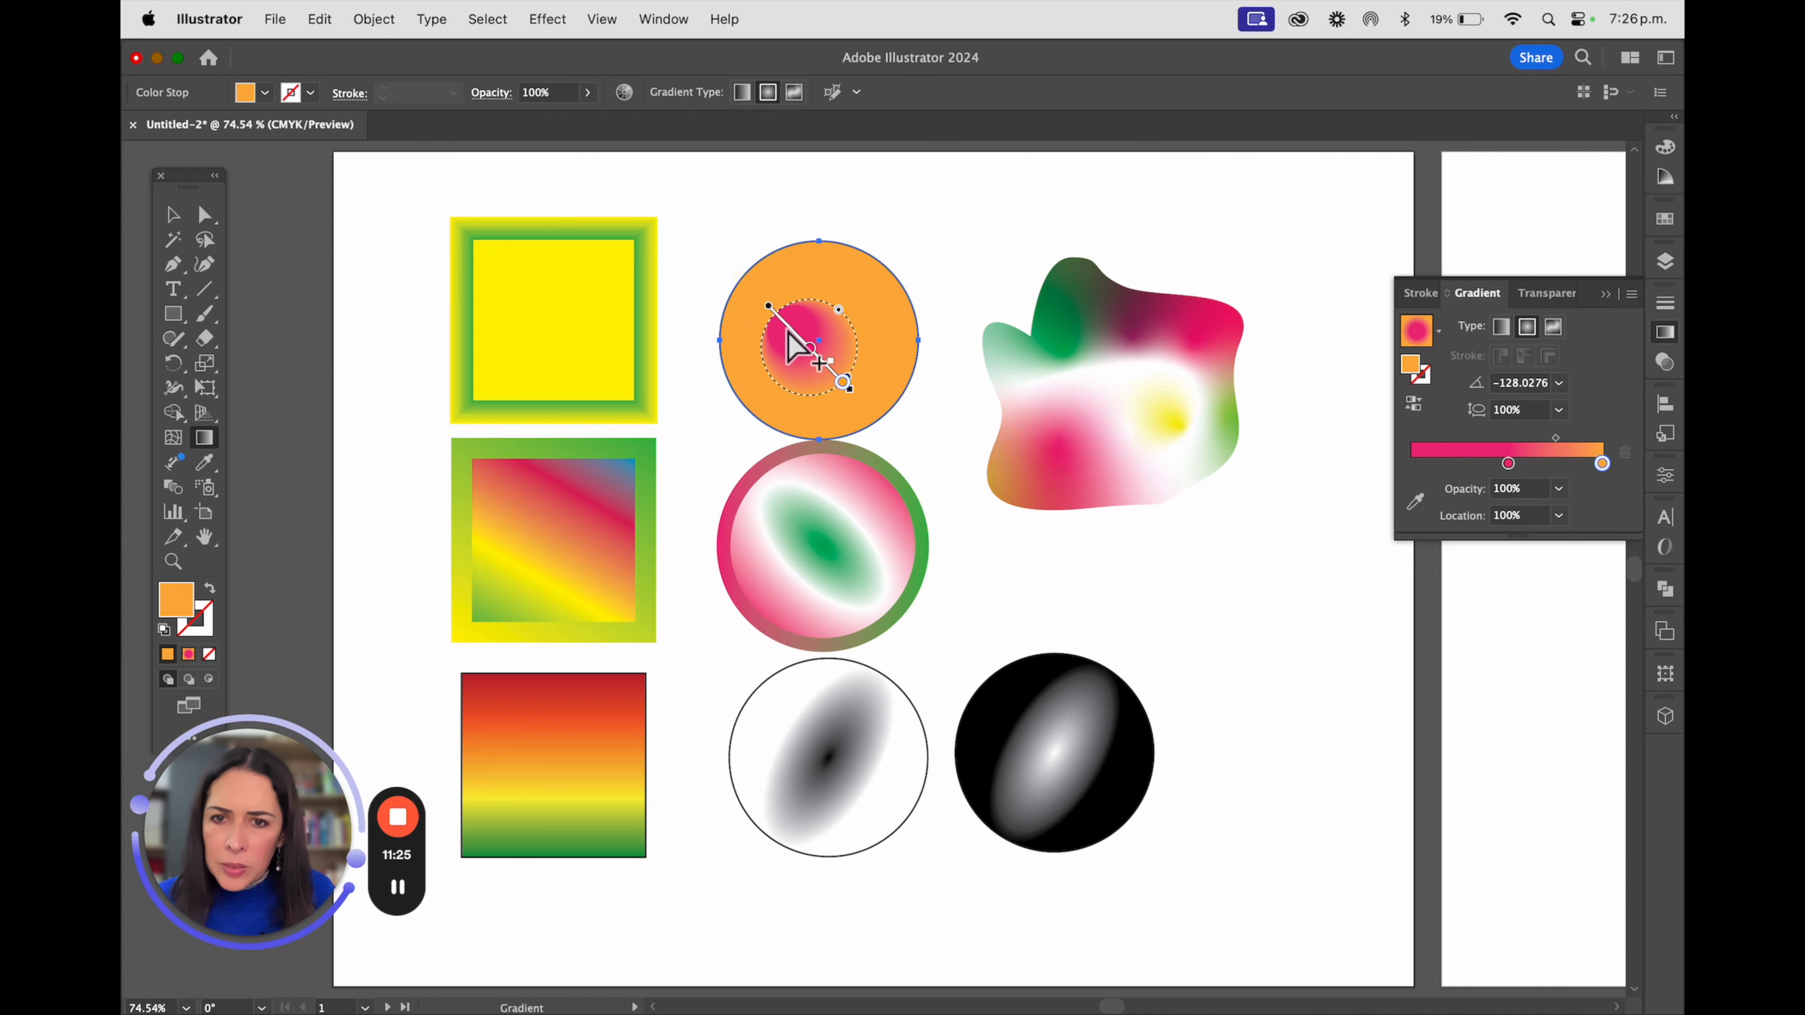
{"action": "left_click_drag", "start_coordinate": [812, 349], "coordinate": [797, 335]}
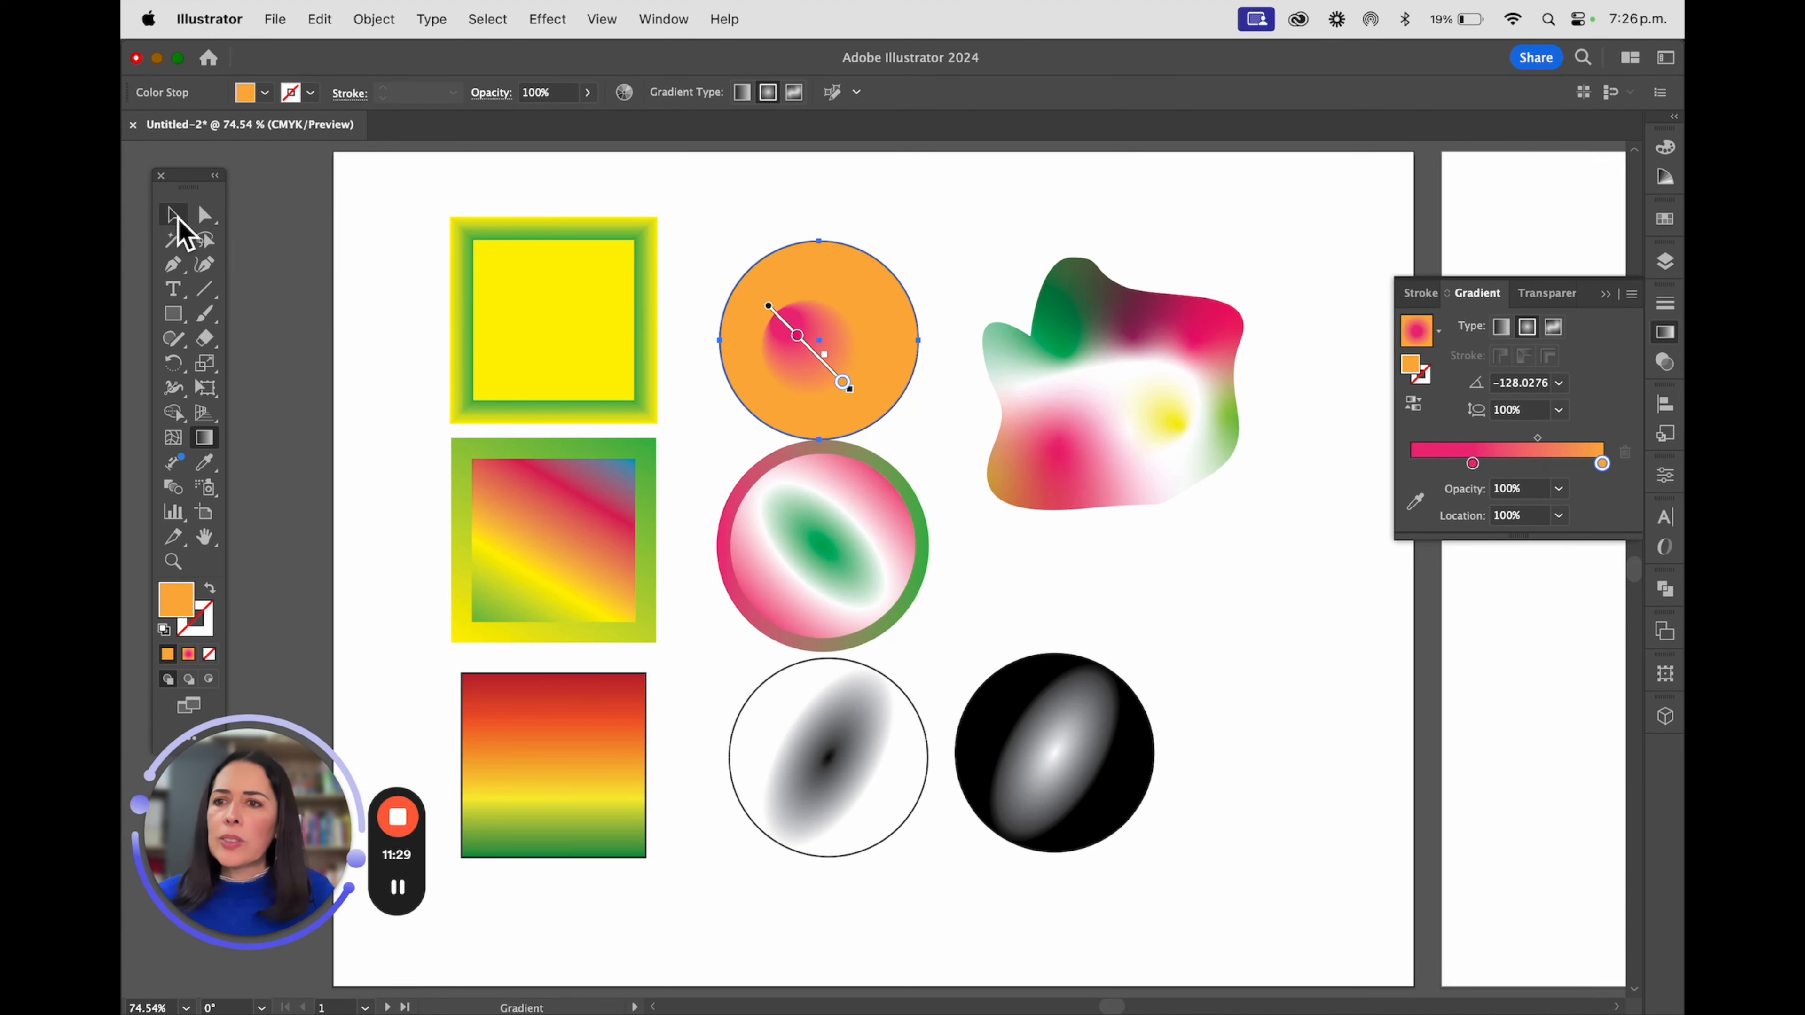
{"action": "left_click", "coordinate": [172, 215]}
{"action": "left_click", "coordinate": [439, 222]}
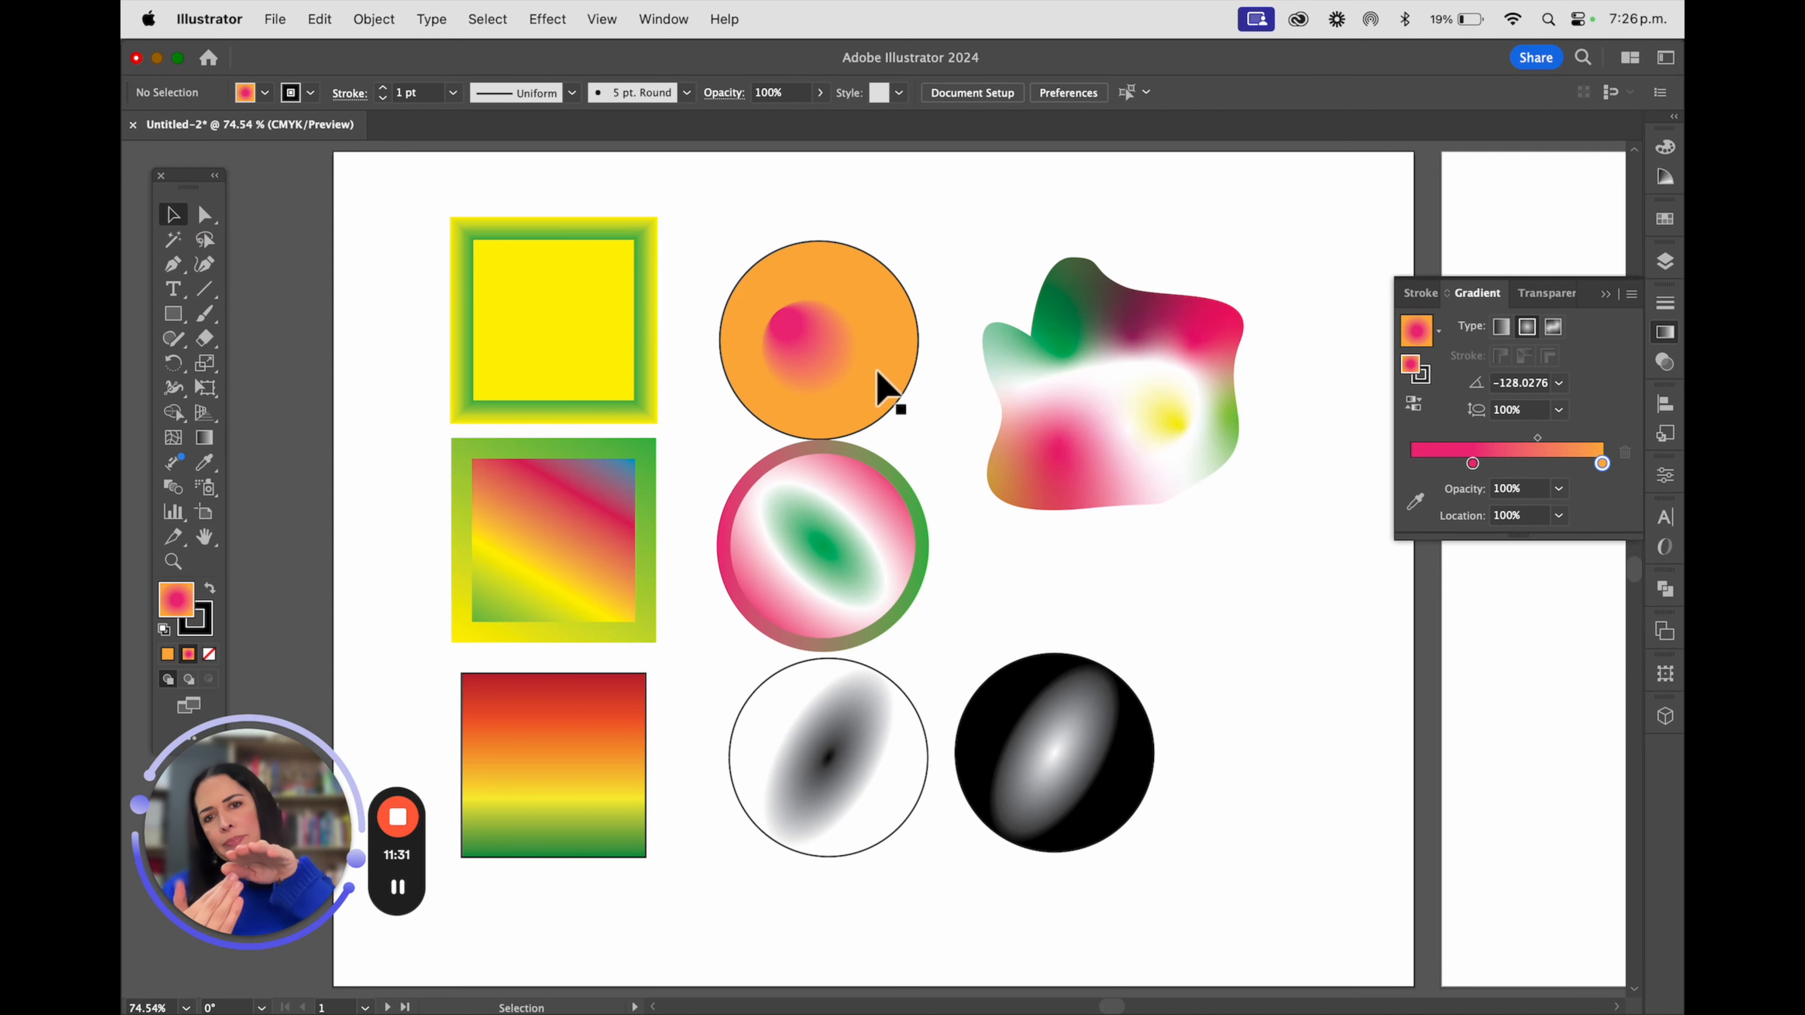
Open the middle-left square's linear gradient for editing and shift its blue stop inward to about 98%
{"action": "left_click", "coordinate": [536, 524]}
{"action": "left_click", "coordinate": [175, 320]}
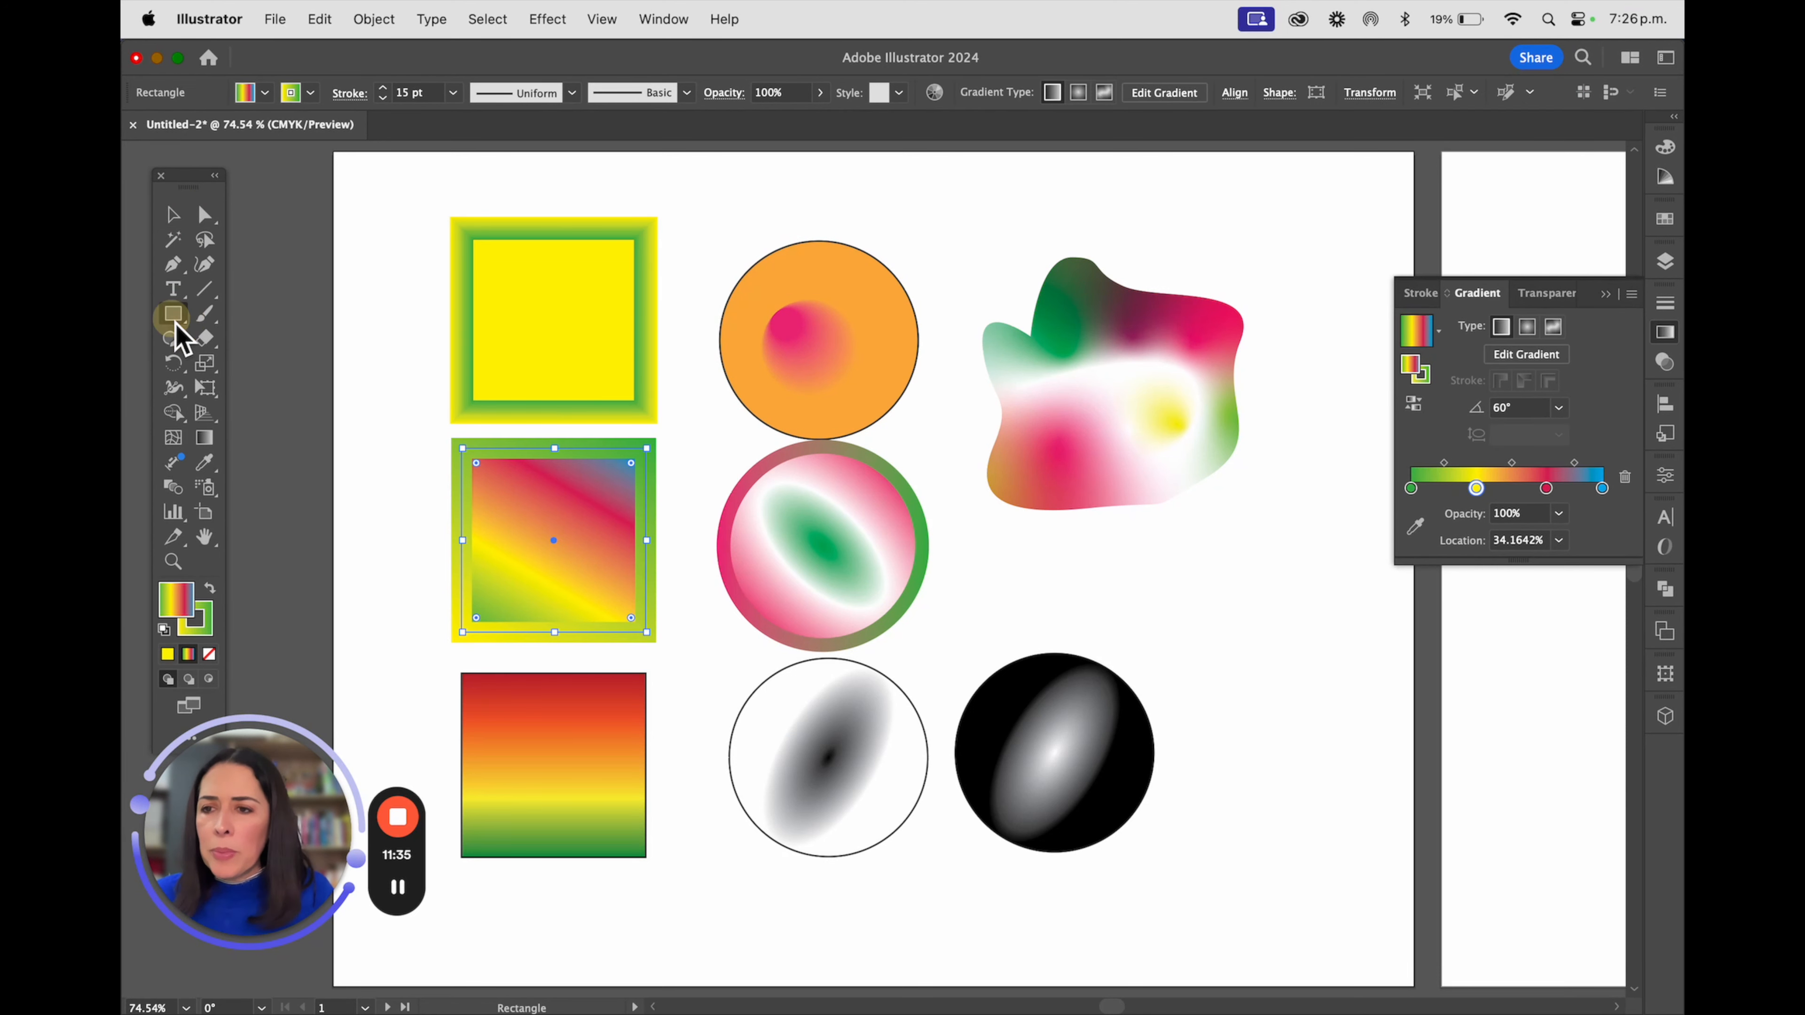
{"action": "left_click", "coordinate": [204, 437]}
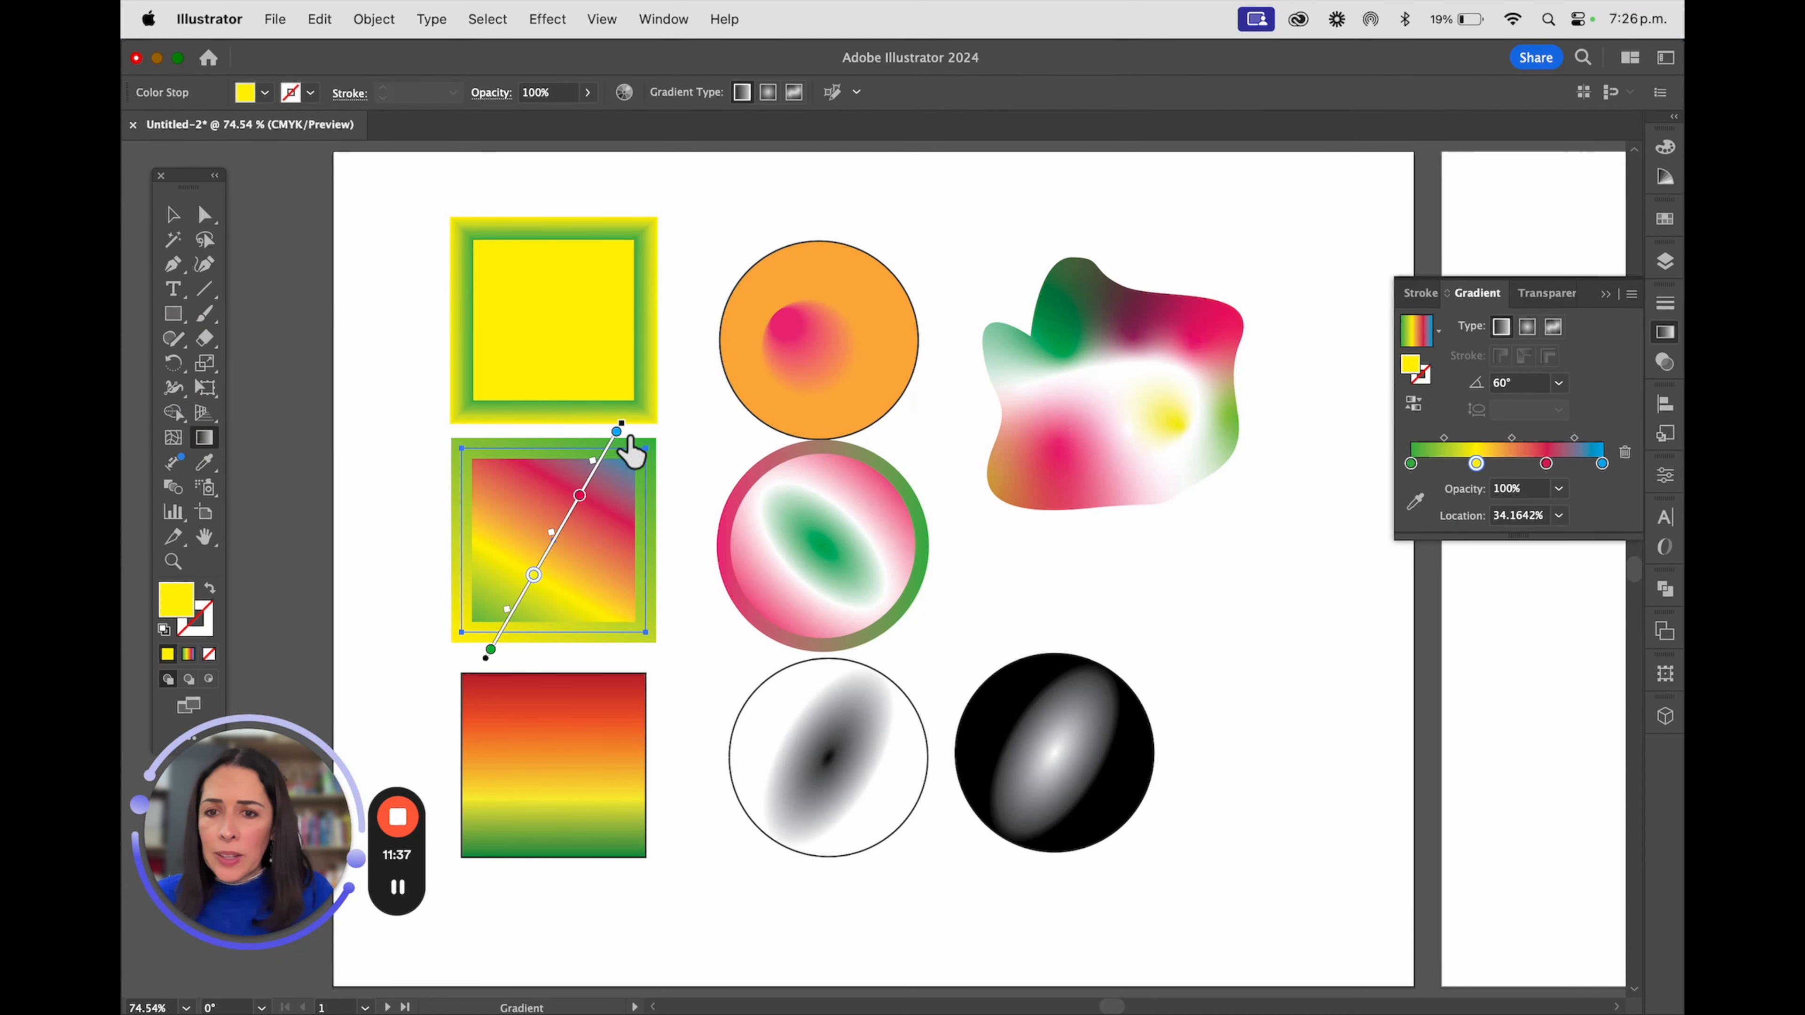
{"action": "left_click_drag", "start_coordinate": [617, 431], "coordinate": [614, 436]}
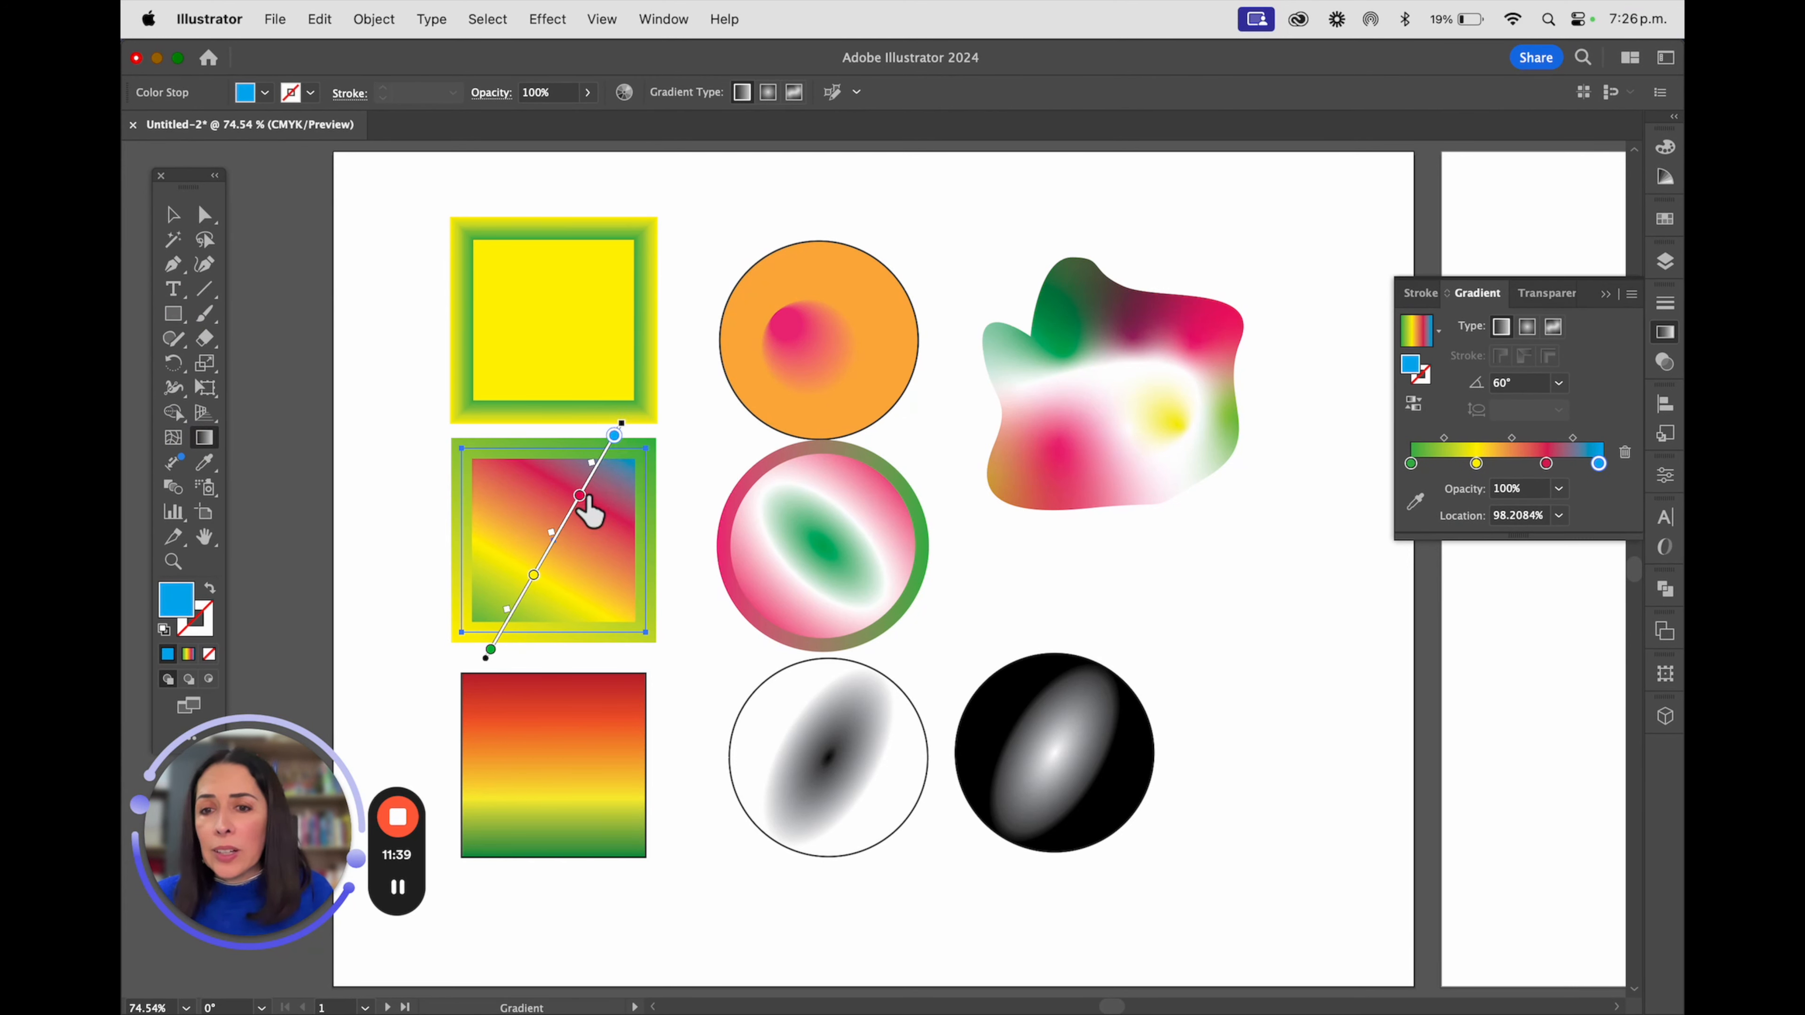
{"action": "left_click", "coordinate": [580, 496]}
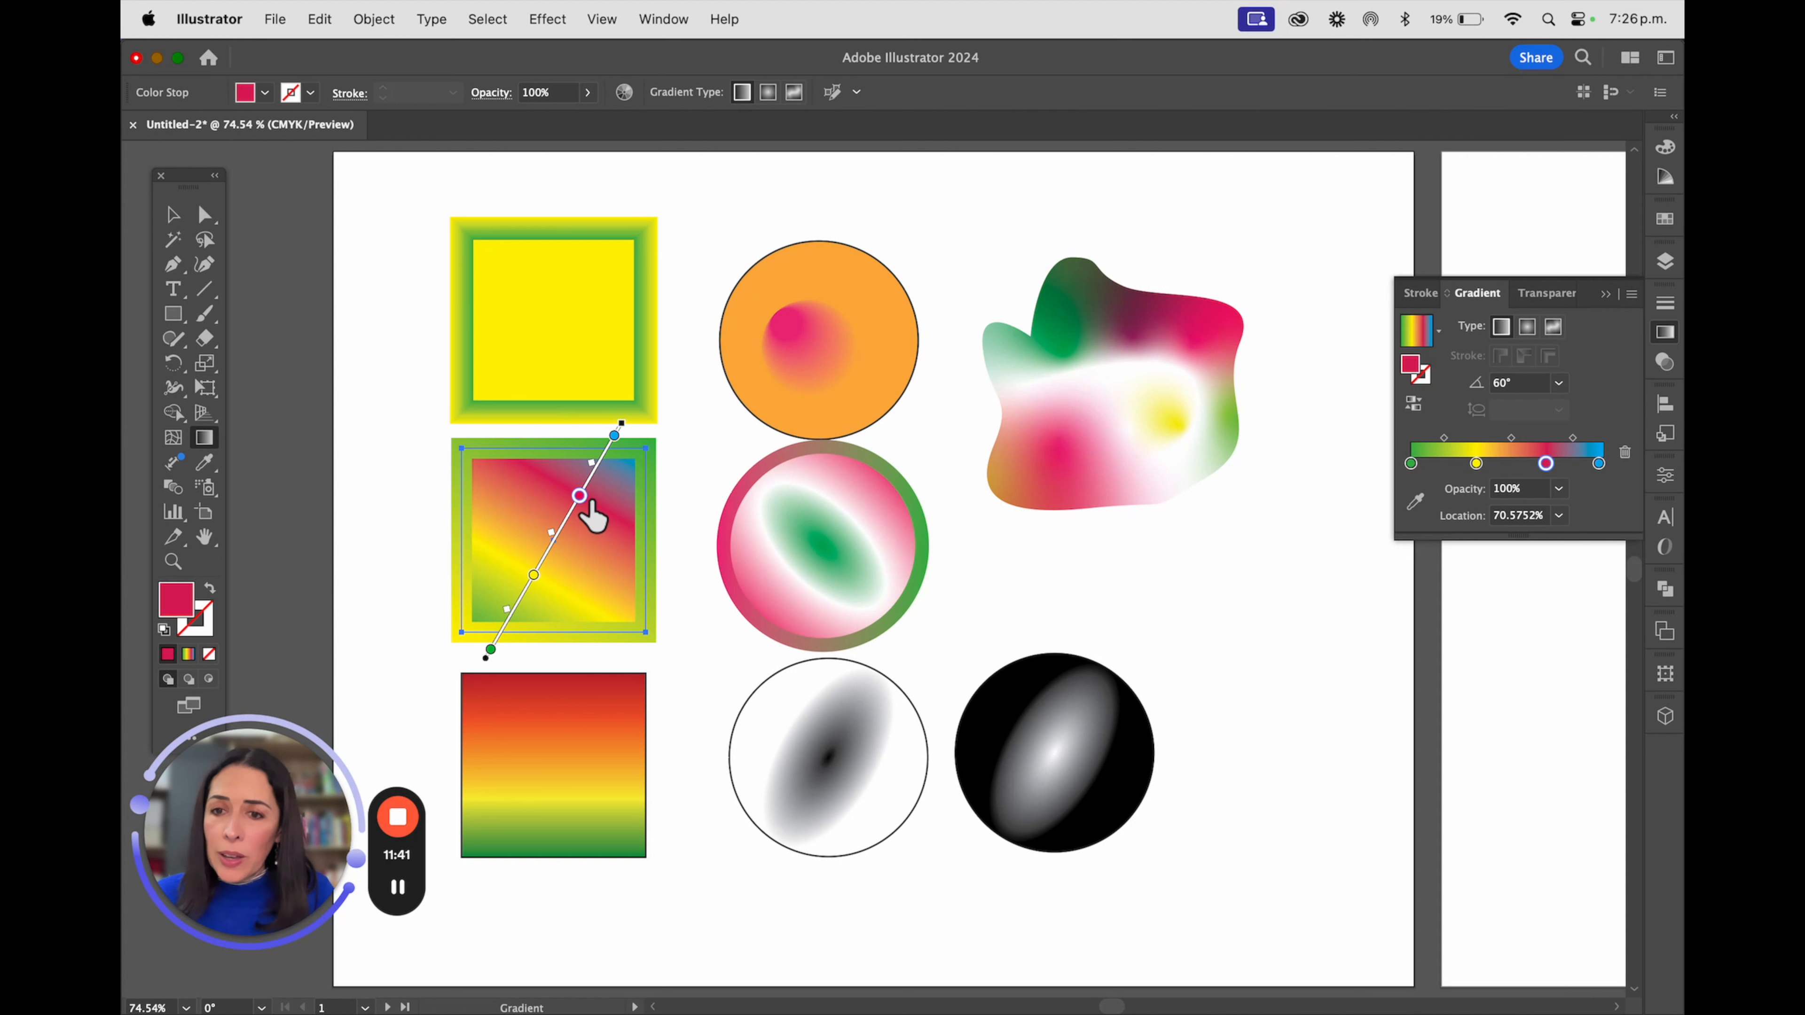
{"action": "mouse_move", "coordinate": [580, 496]}
{"action": "left_mouse_down"}
{"action": "mouse_move", "coordinate": [709, 577]}
{"action": "mouse_move", "coordinate": [706, 613]}
{"action": "left_mouse_up"}
{"action": "key", "text": "super+z"}
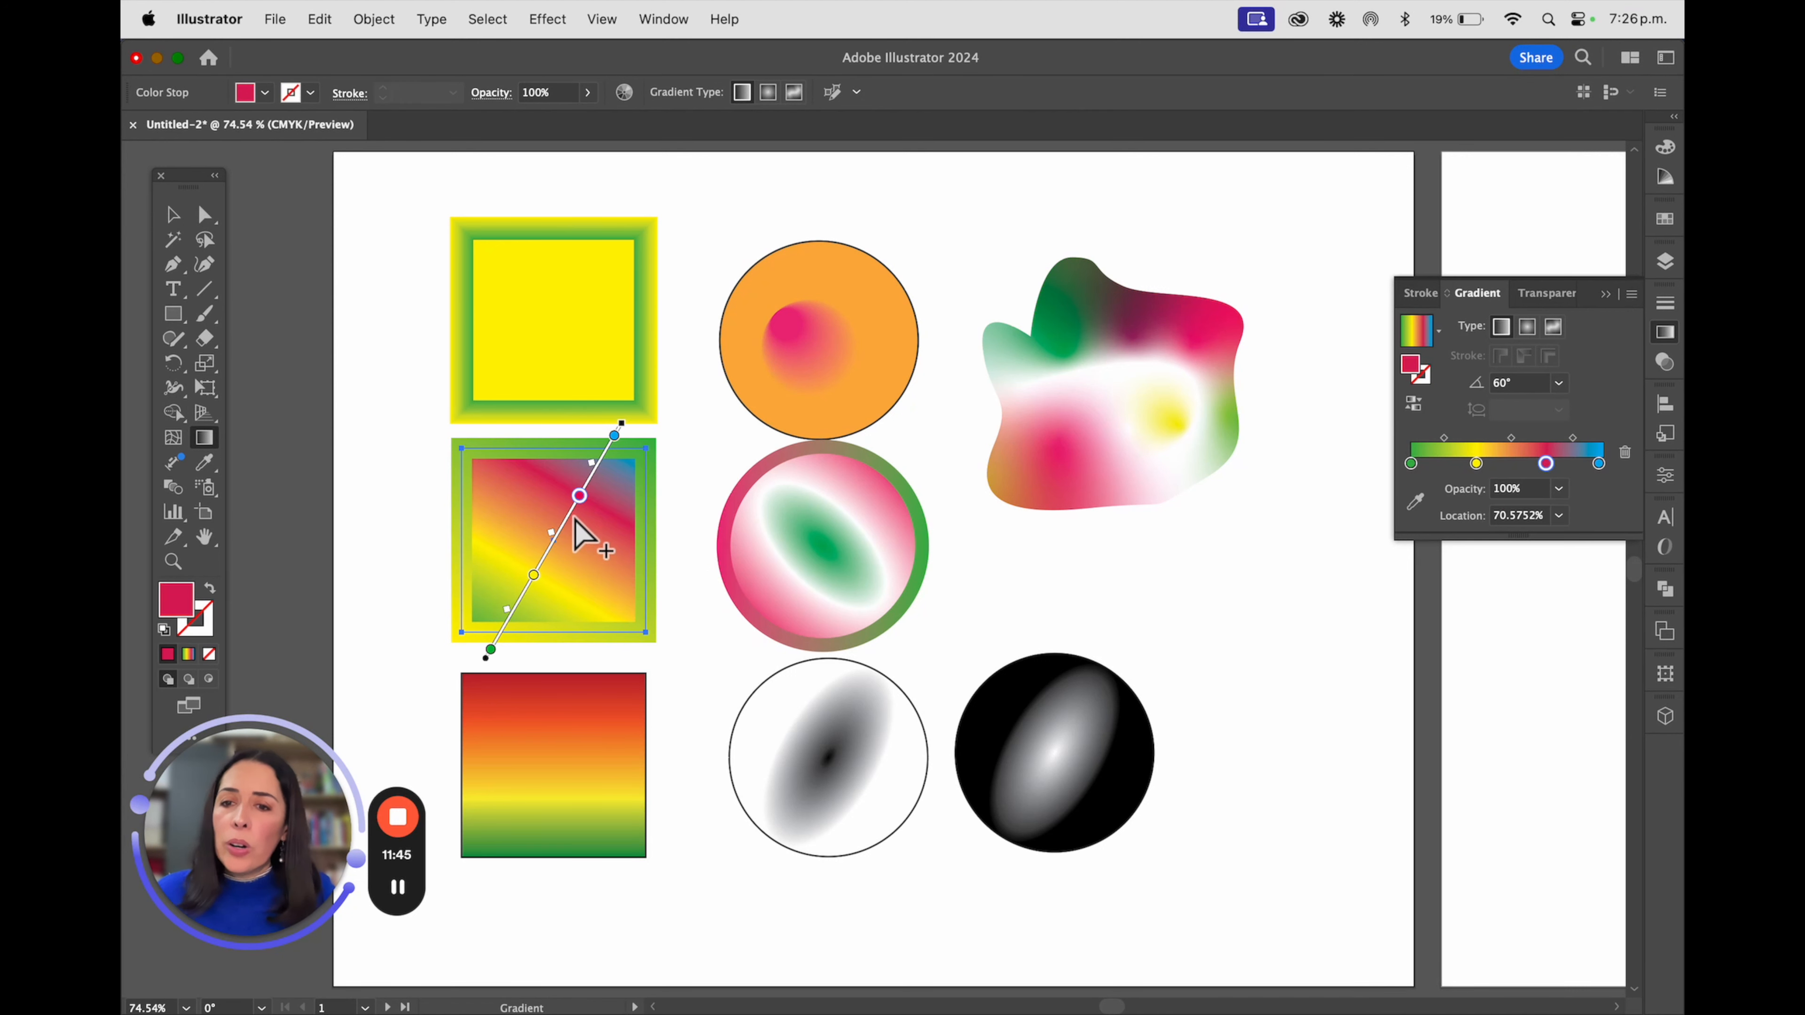
Remove the red stop from the middle-left square's linear gradient and leave gradient editing
{"action": "left_click", "coordinate": [580, 496]}
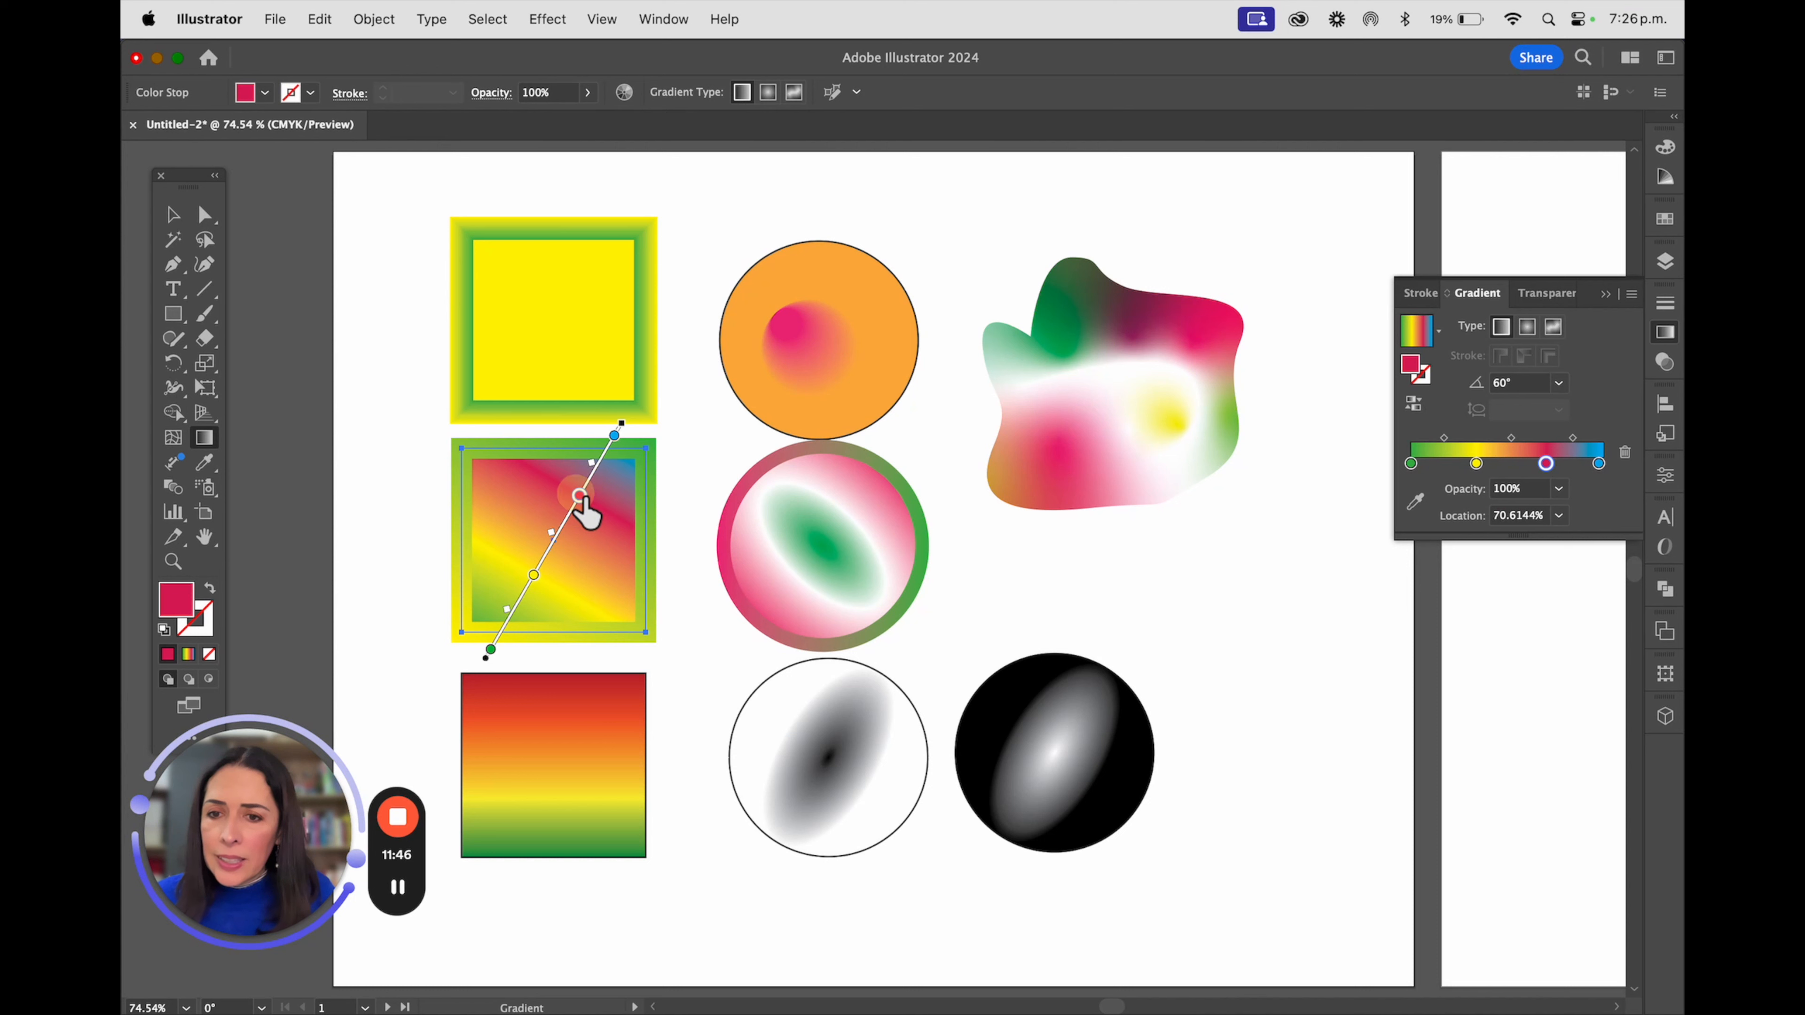
{"action": "left_click", "coordinate": [1625, 452]}
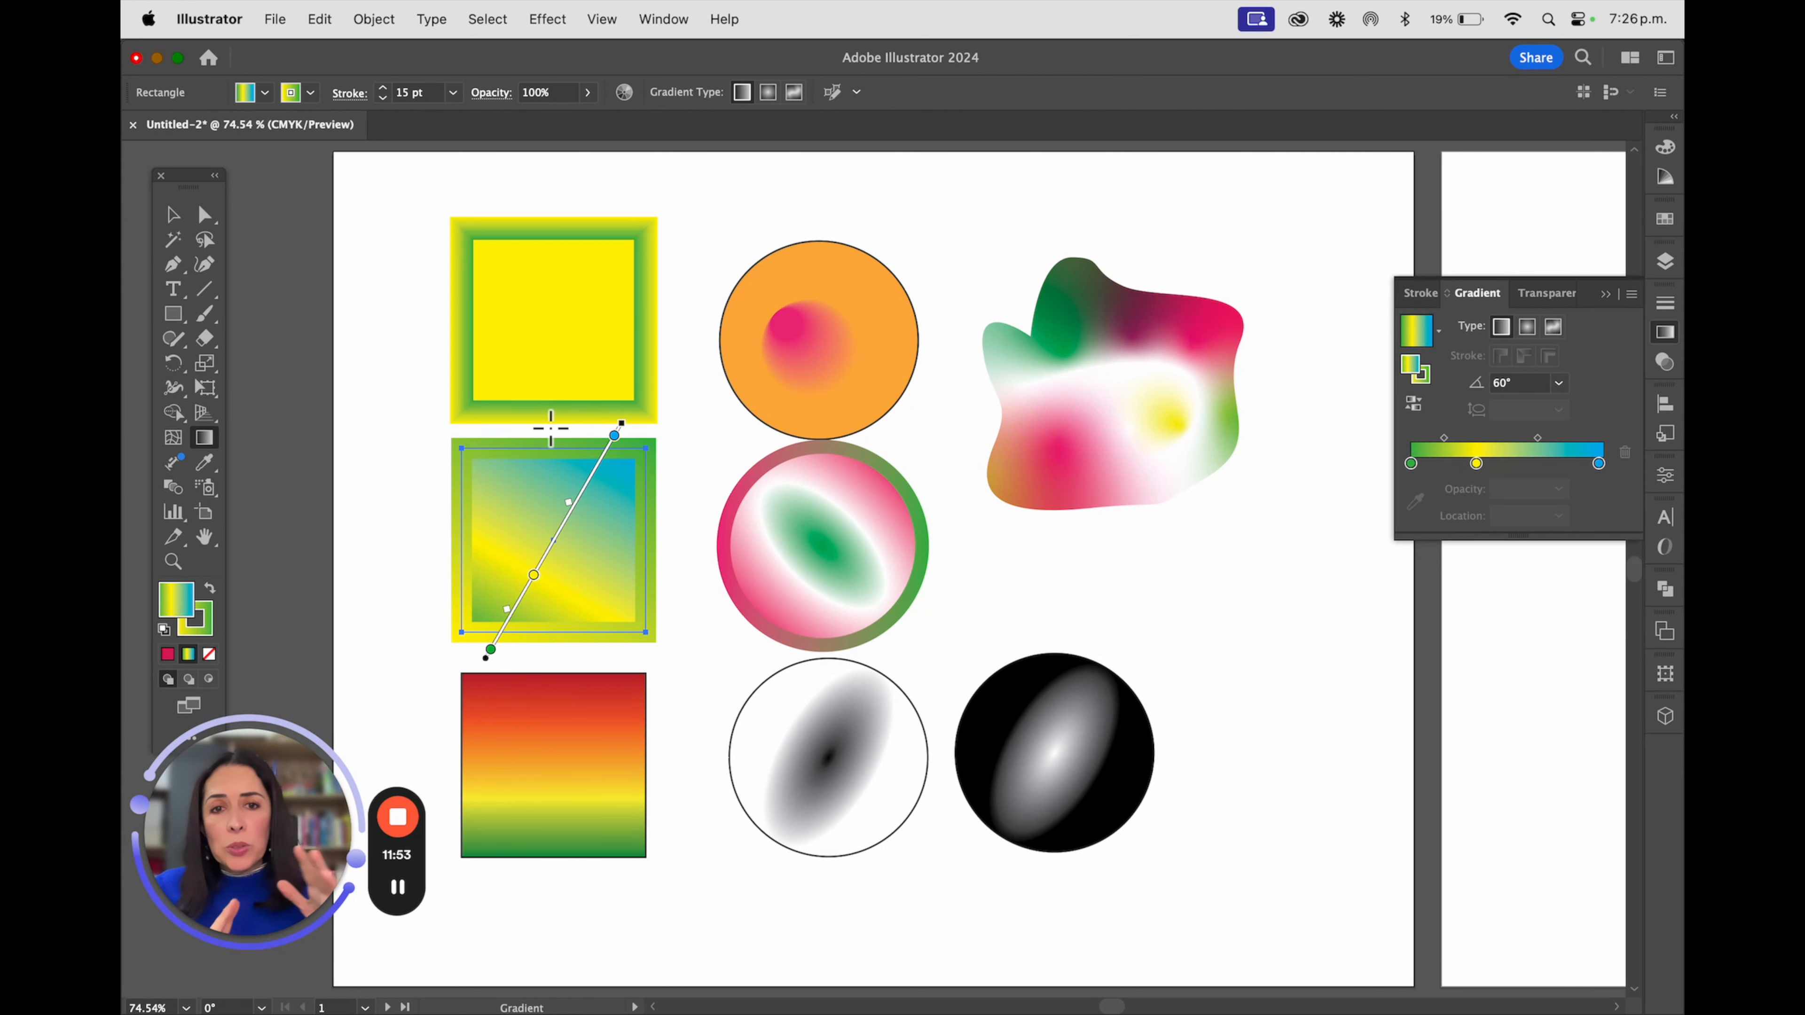
{"action": "left_click", "coordinate": [173, 213]}
Open the irregular shape's freeform gradient for editing and remove its dark magenta stop near the upper centre
{"action": "left_click", "coordinate": [1131, 403]}
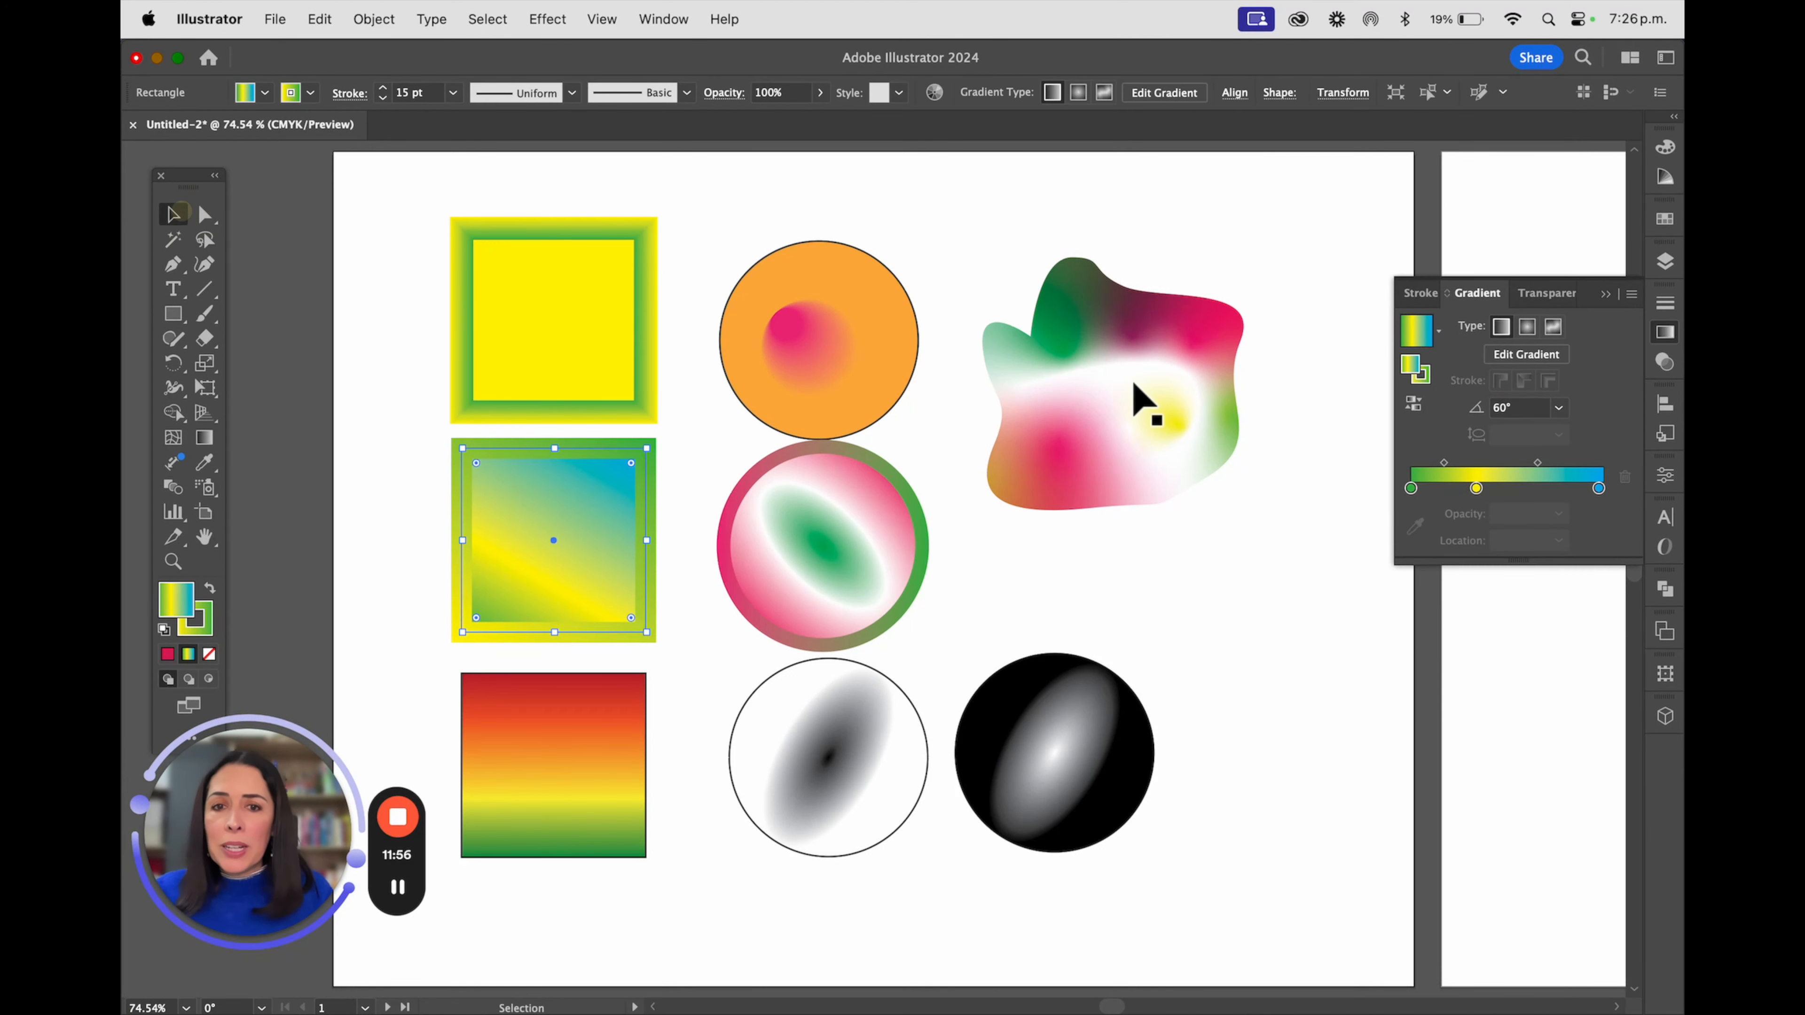
{"action": "left_click", "coordinate": [204, 437]}
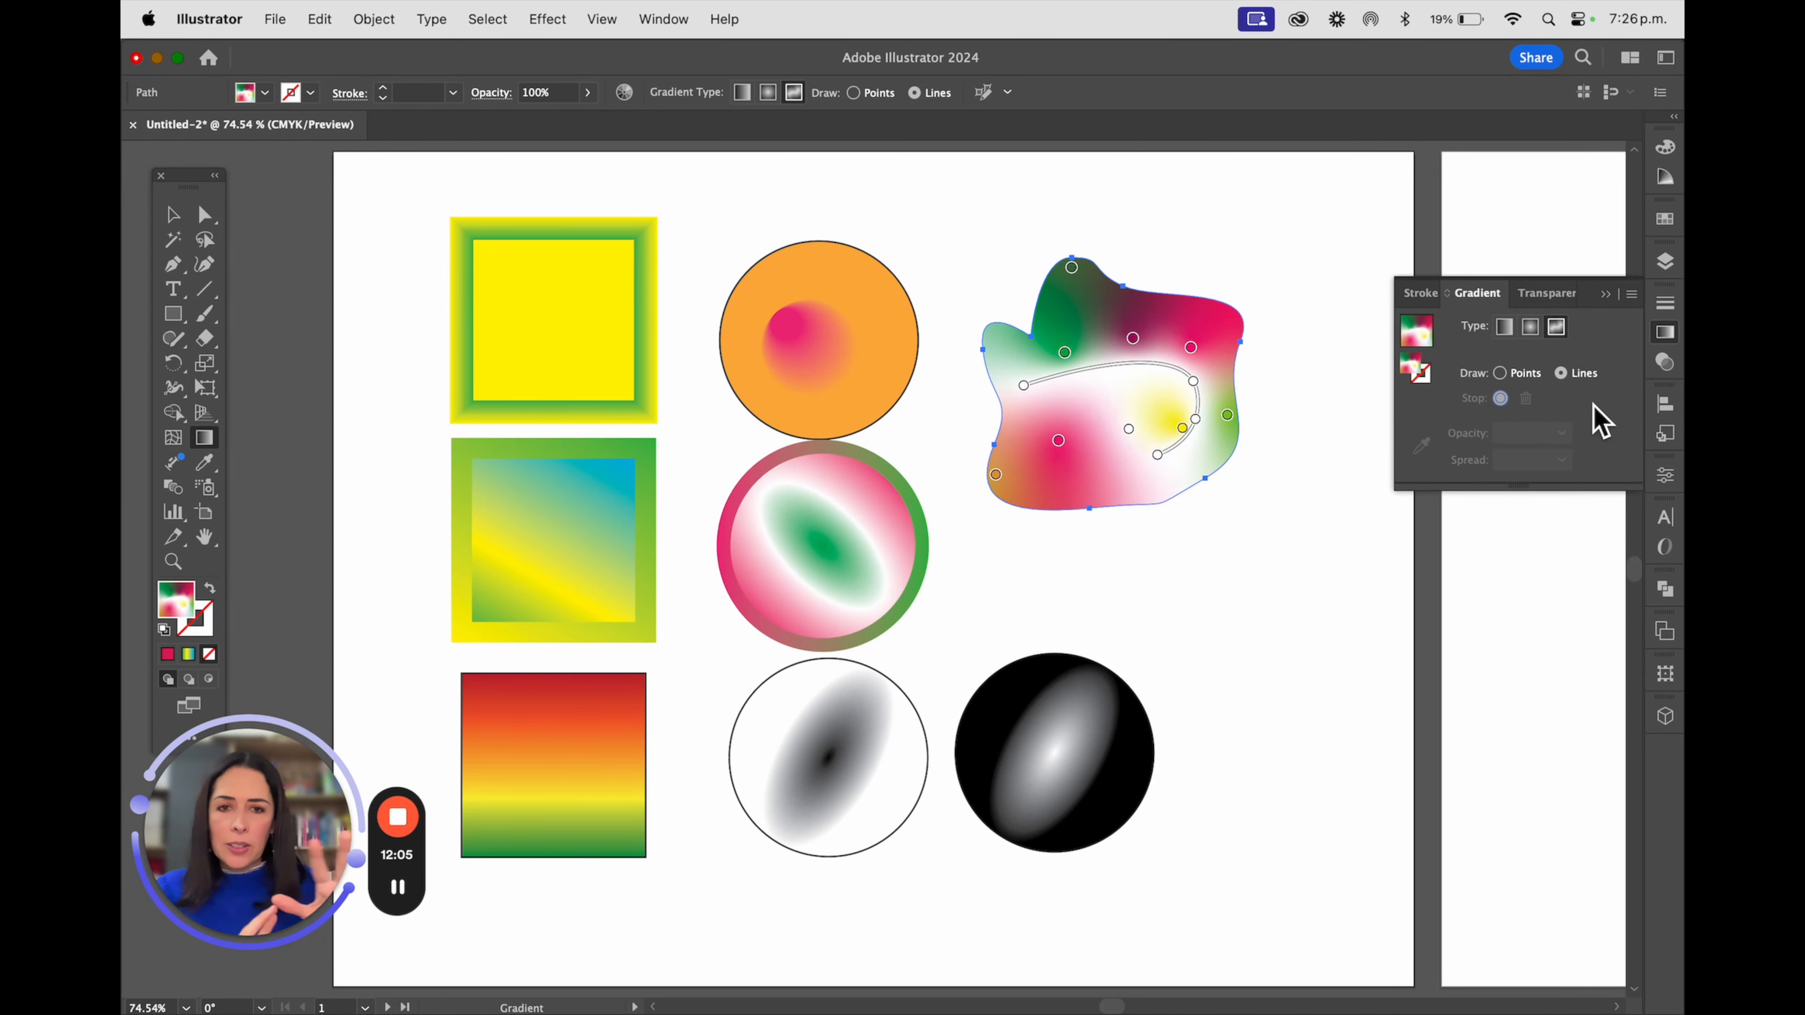
{"action": "left_click", "coordinate": [1133, 339]}
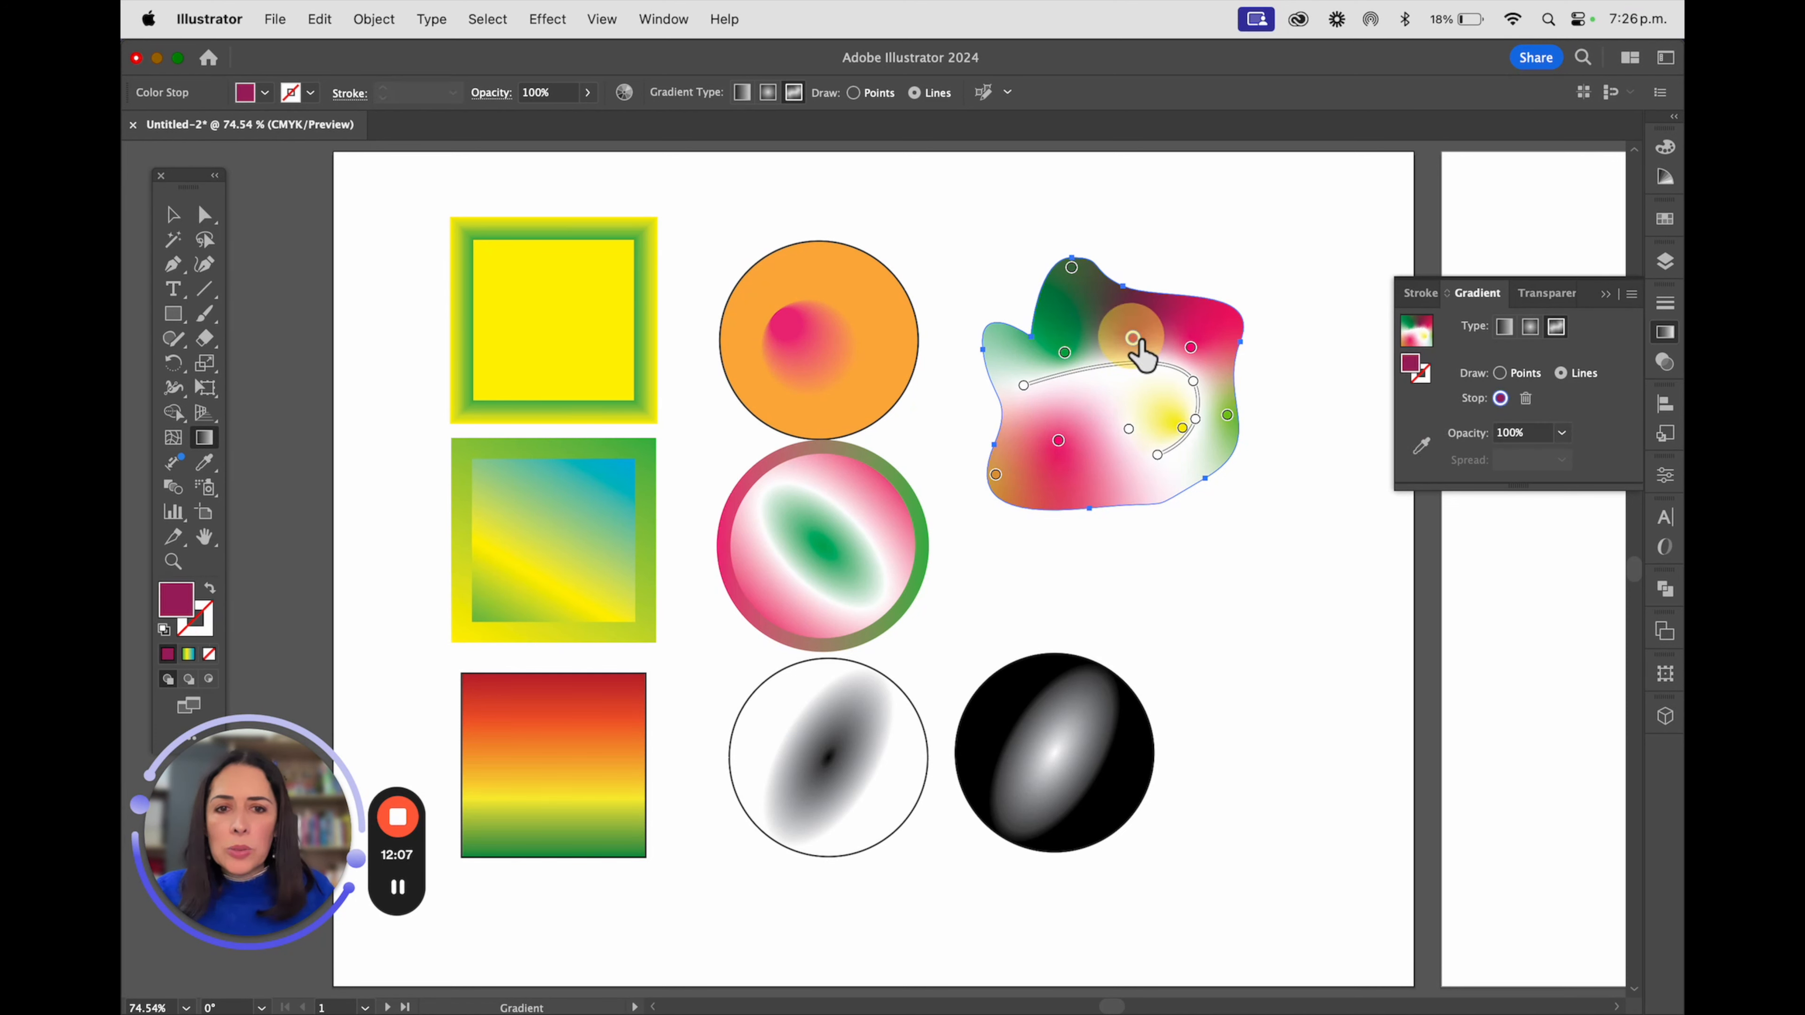
{"action": "key", "text": "Delete"}
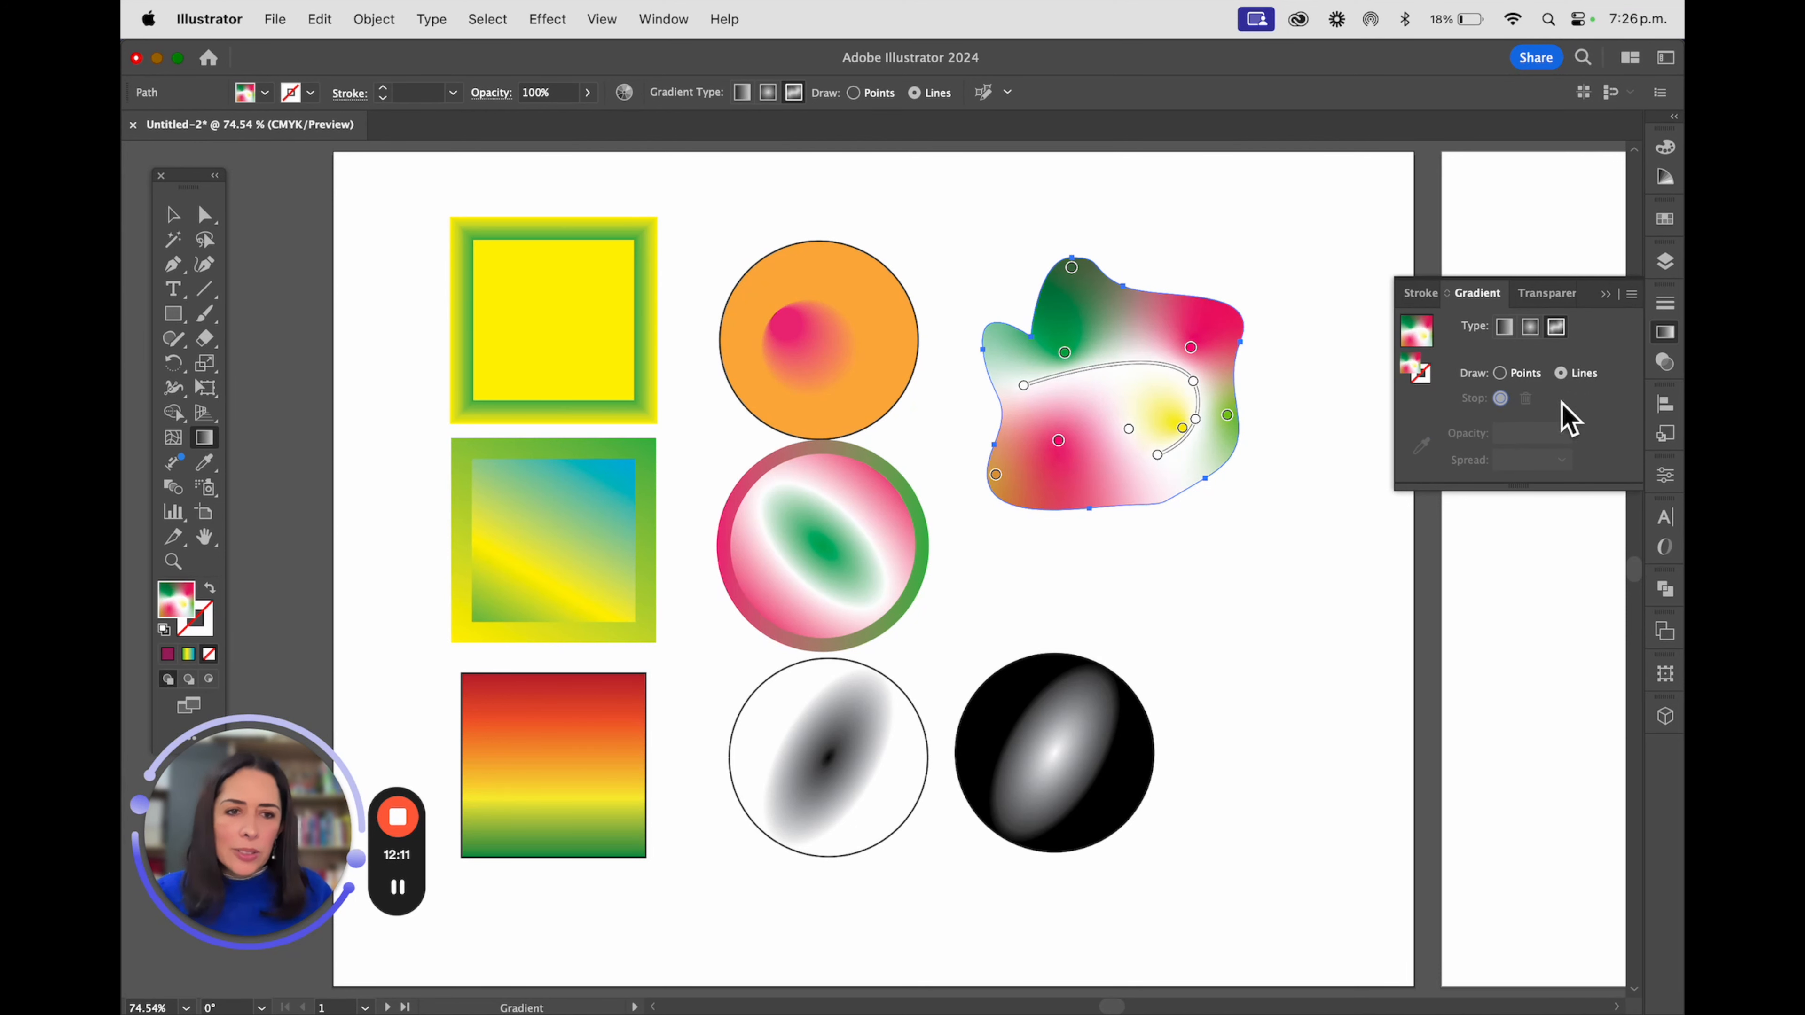
{"action": "left_click", "coordinate": [172, 213]}
{"action": "left_click", "coordinate": [517, 315]}
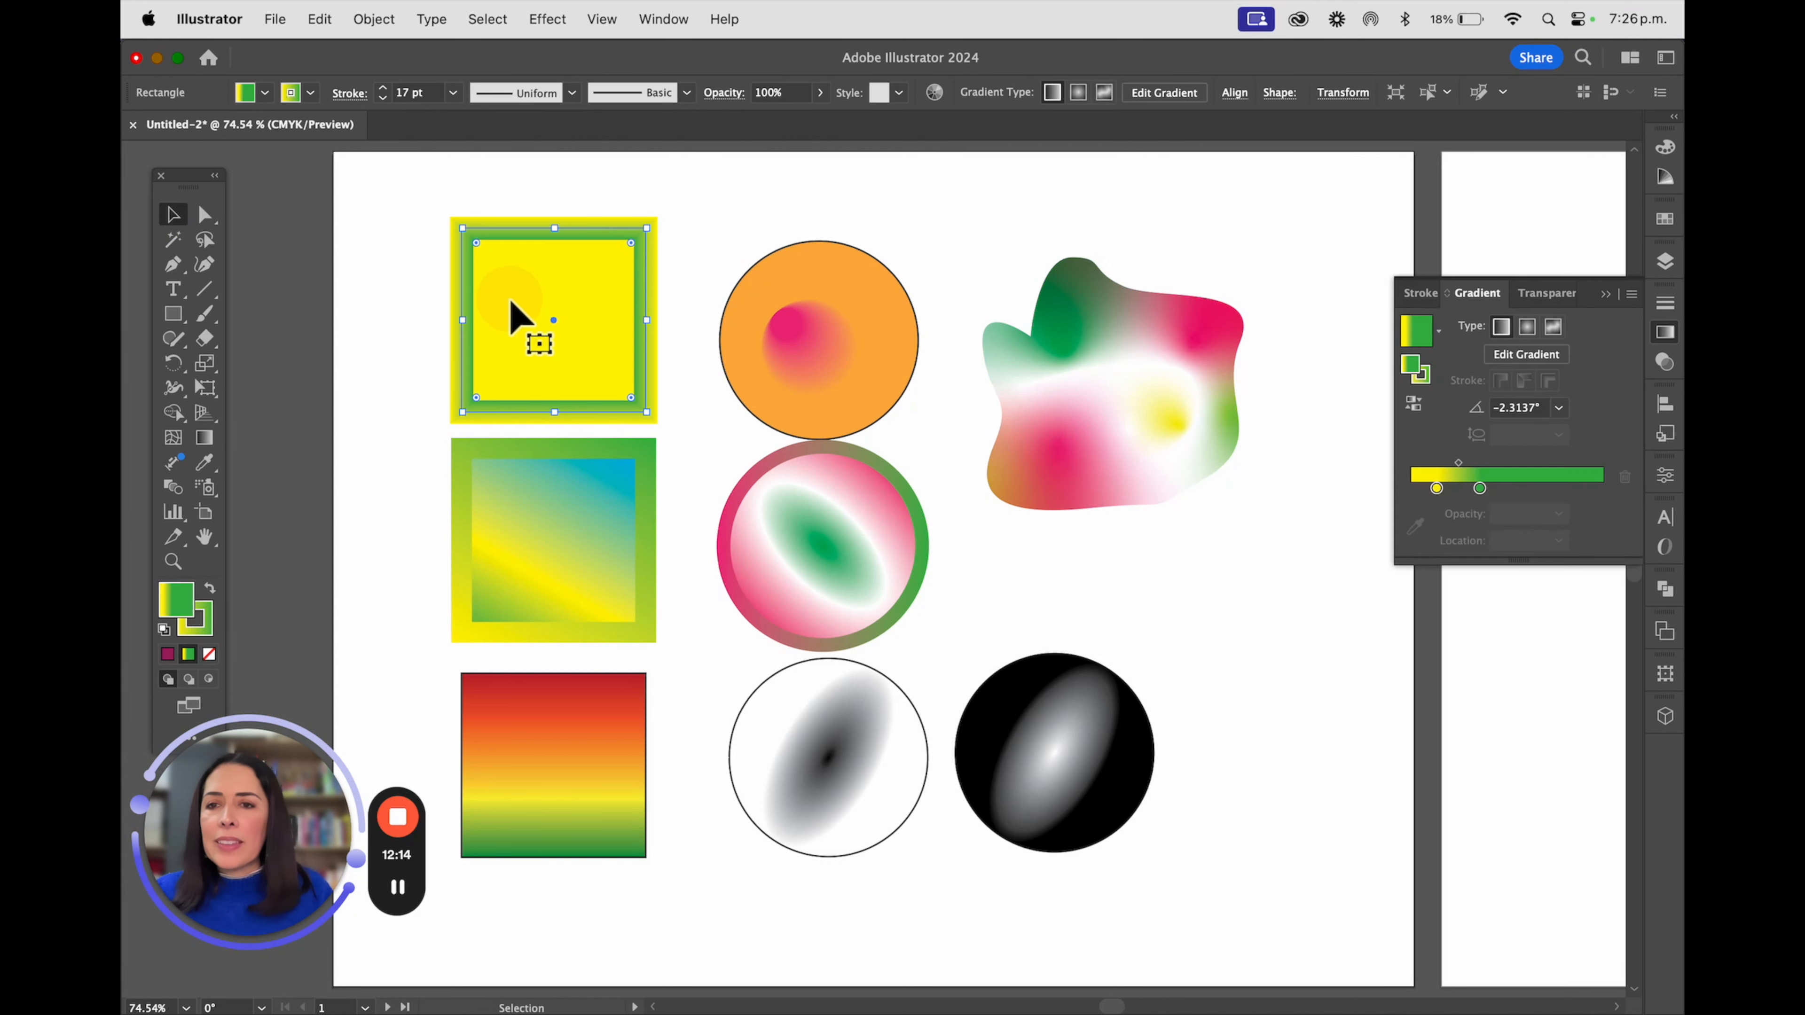
{"action": "left_click", "coordinate": [201, 440]}
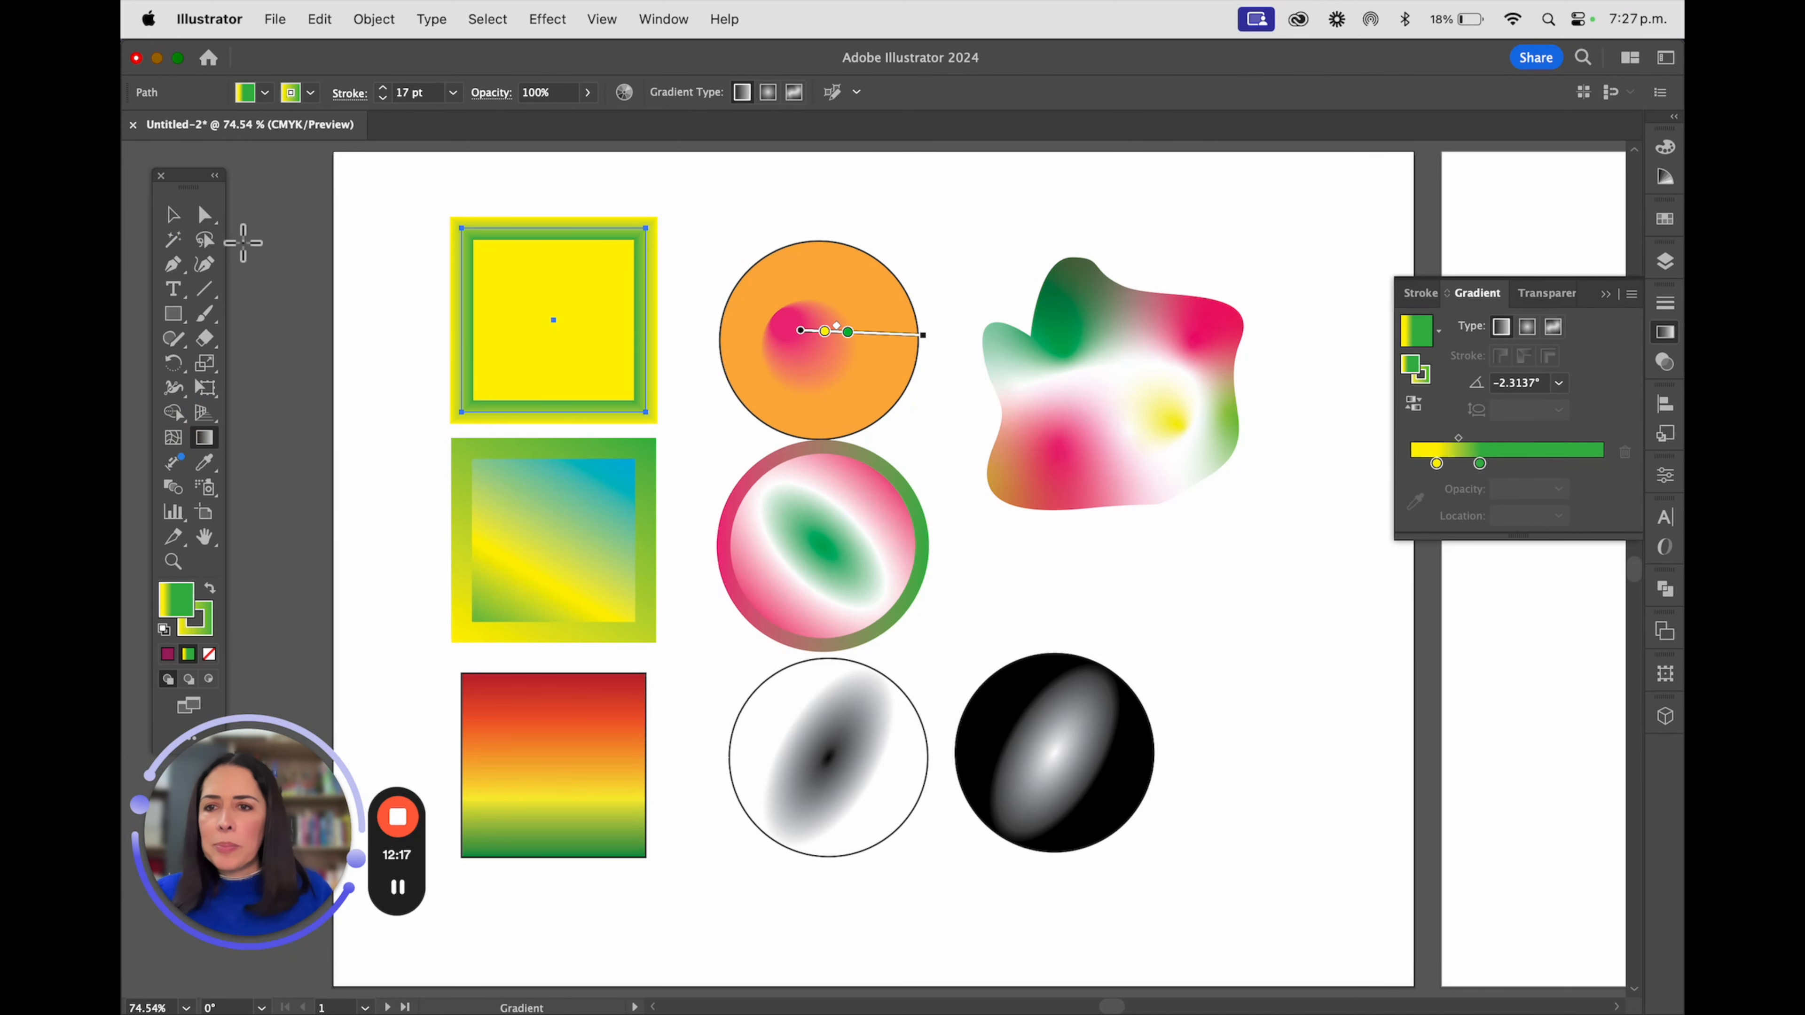
{"action": "left_click", "coordinate": [172, 214]}
{"action": "left_click", "coordinate": [818, 354]}
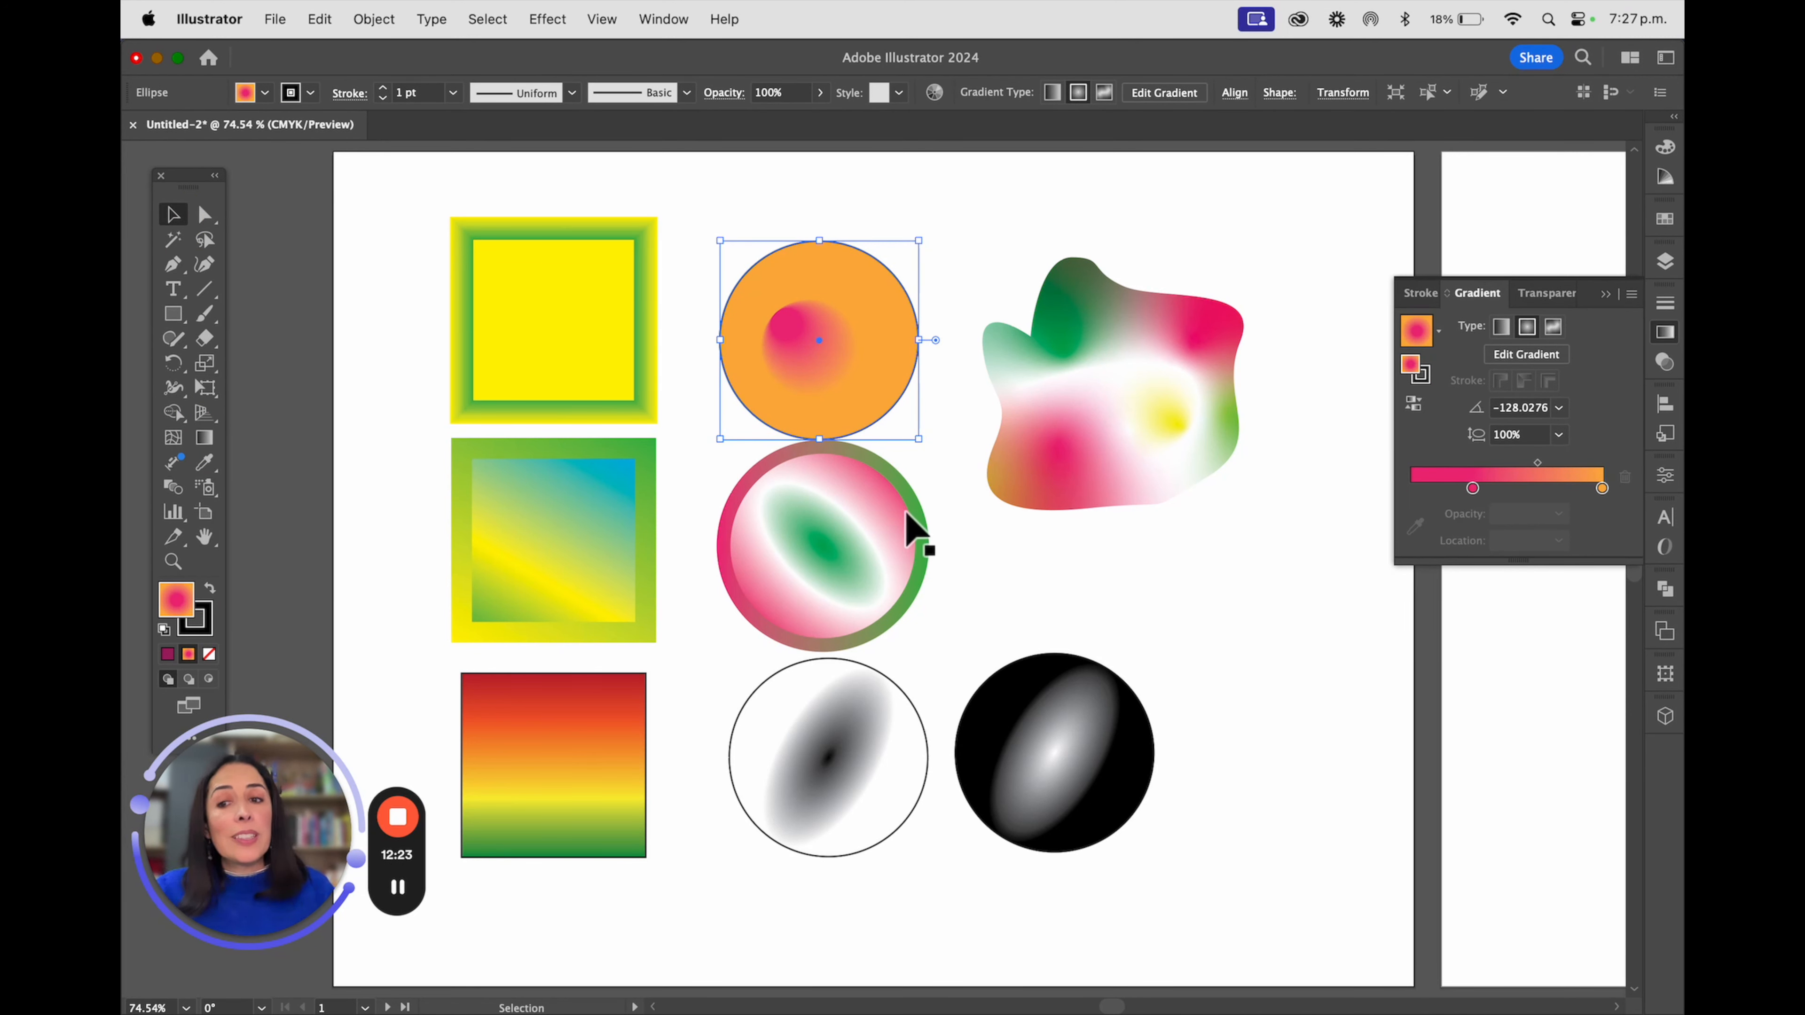
Draw a small square in the upper-left area of the second artboard and fill it with solid yellow
{"action": "scroll", "coordinate": [1156, 487], "scroll_direction": "right", "scroll_amount": 10}
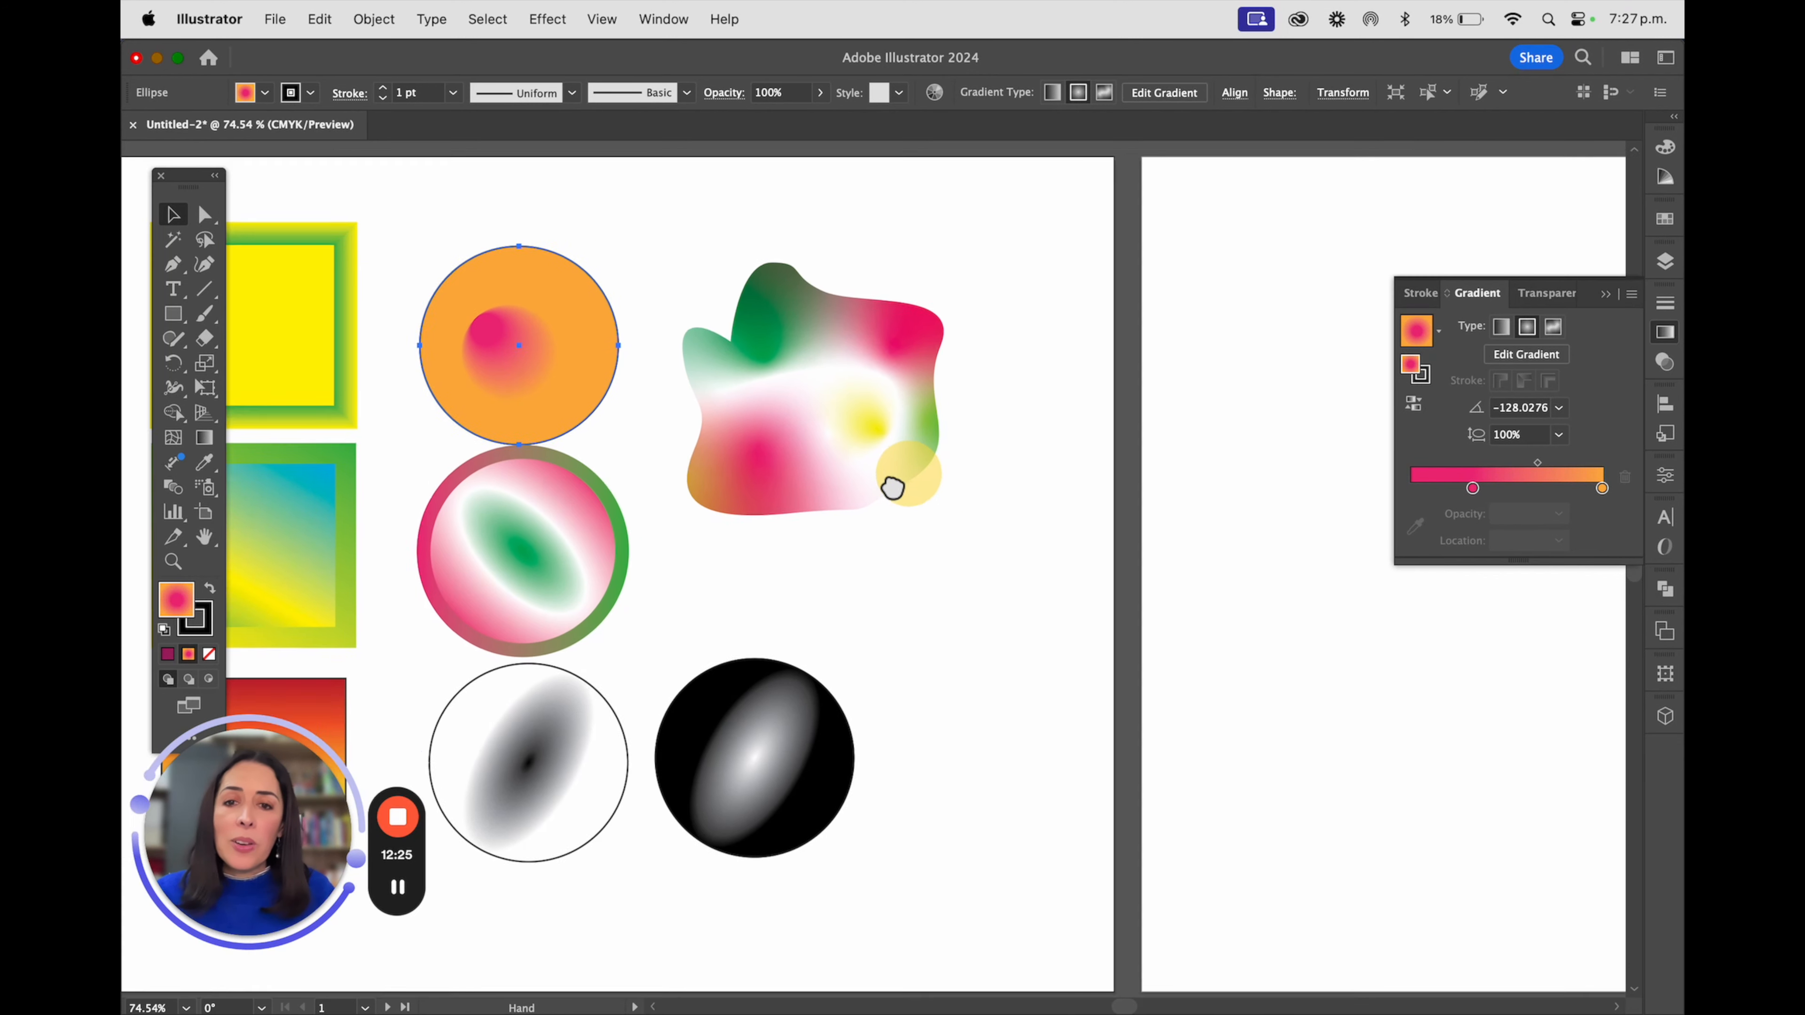
{"action": "left_click_drag", "start_coordinate": [1043, 435], "coordinate": [565, 448]}
{"action": "left_click_drag", "start_coordinate": [179, 329], "coordinate": [272, 318]}
{"action": "left_click_drag", "start_coordinate": [716, 270], "coordinate": [838, 390]}
{"action": "left_click", "coordinate": [264, 92]}
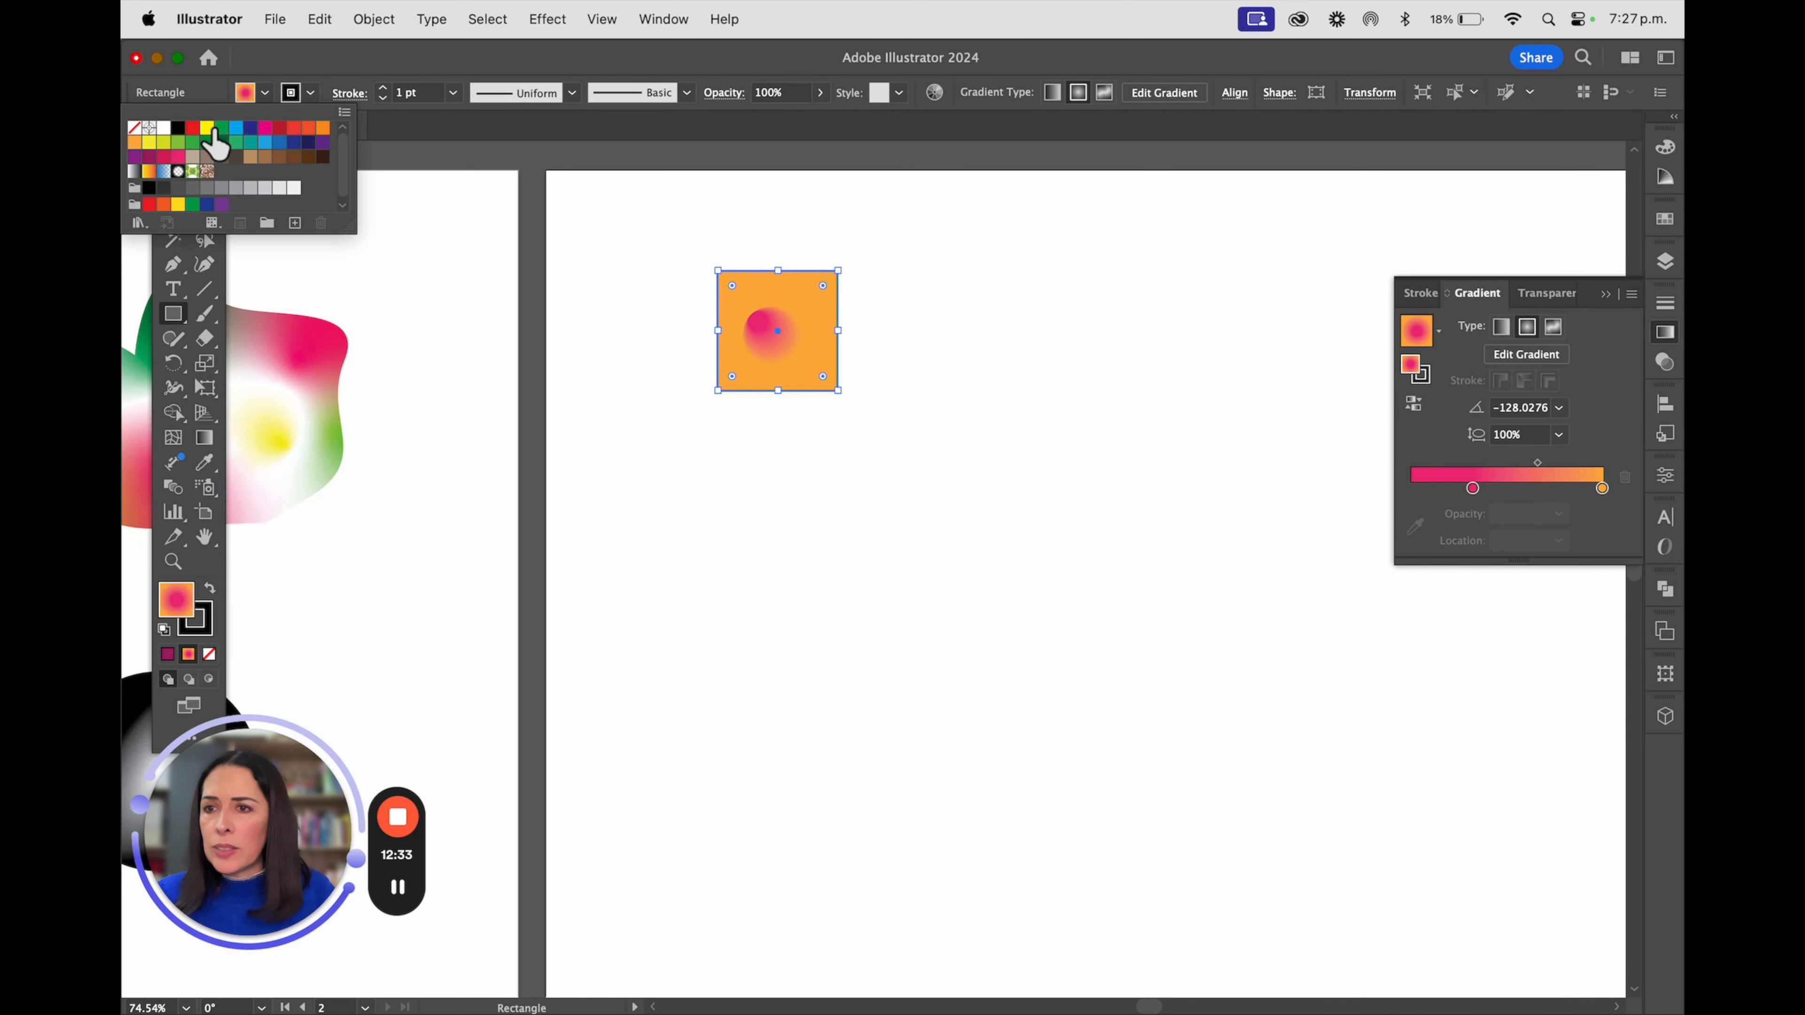
{"action": "left_click", "coordinate": [208, 129]}
{"action": "left_click", "coordinate": [174, 213]}
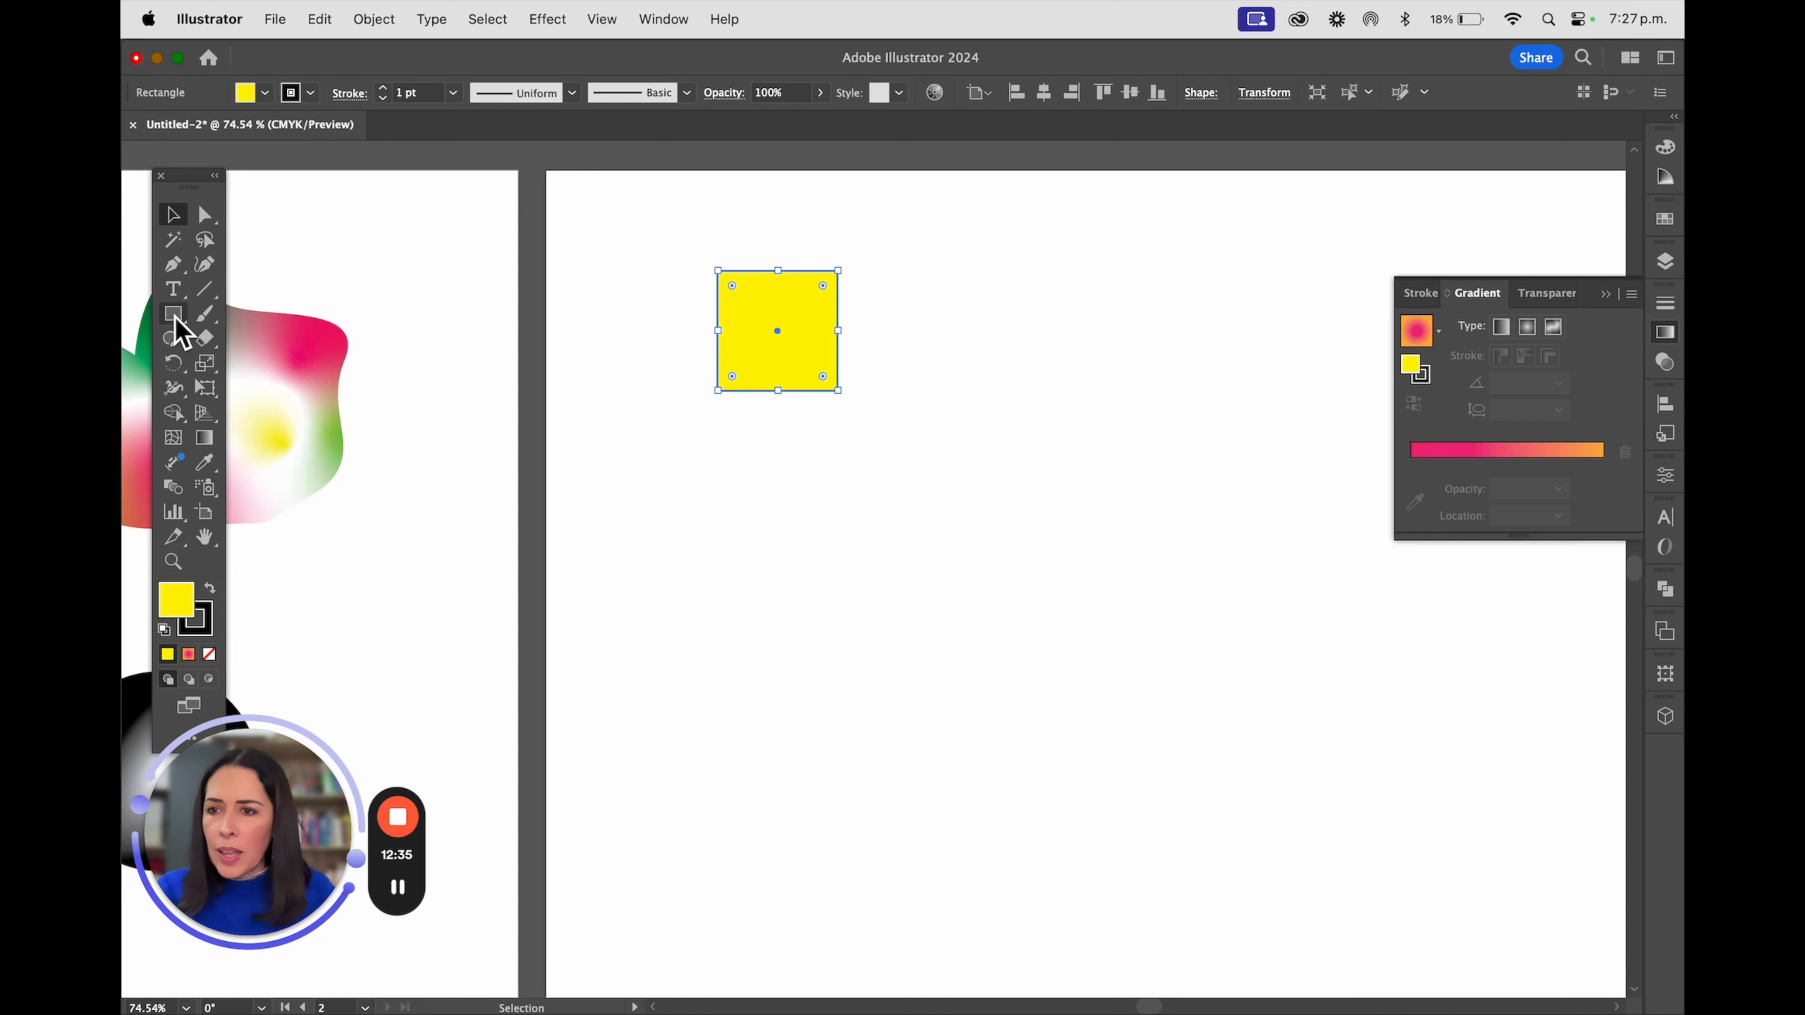
Add a yellow circle diagonally below the square and a small five-pointed yellow star at the artboard's upper right
{"action": "left_click_drag", "start_coordinate": [179, 328], "coordinate": [260, 371]}
{"action": "left_click_drag", "start_coordinate": [963, 401], "coordinate": [1122, 559]}
{"action": "left_click_drag", "start_coordinate": [179, 321], "coordinate": [306, 414]}
{"action": "left_click_drag", "start_coordinate": [1190, 226], "coordinate": [1235, 270]}
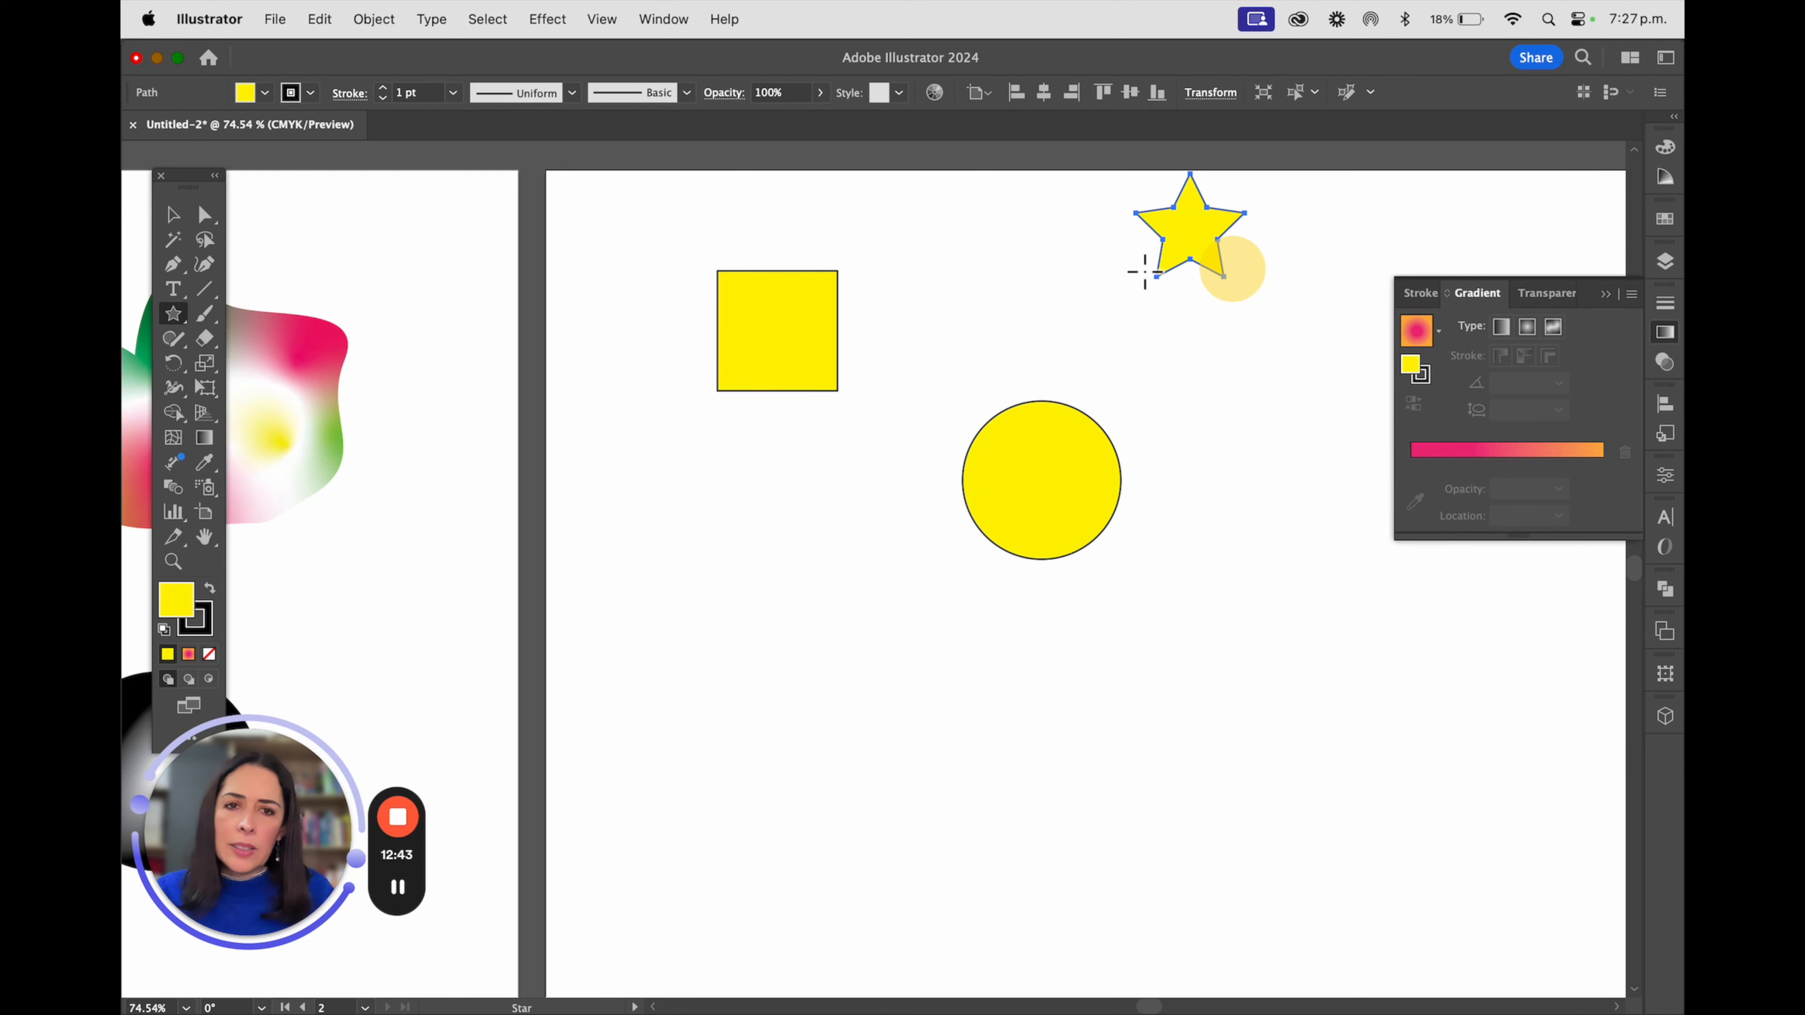
{"action": "left_click", "coordinate": [172, 214]}
{"action": "left_click_drag", "start_coordinate": [1180, 238], "coordinate": [1246, 289]}
Fill the circle with red and the star with blue
{"action": "left_click", "coordinate": [1063, 452]}
{"action": "left_click", "coordinate": [264, 92]}
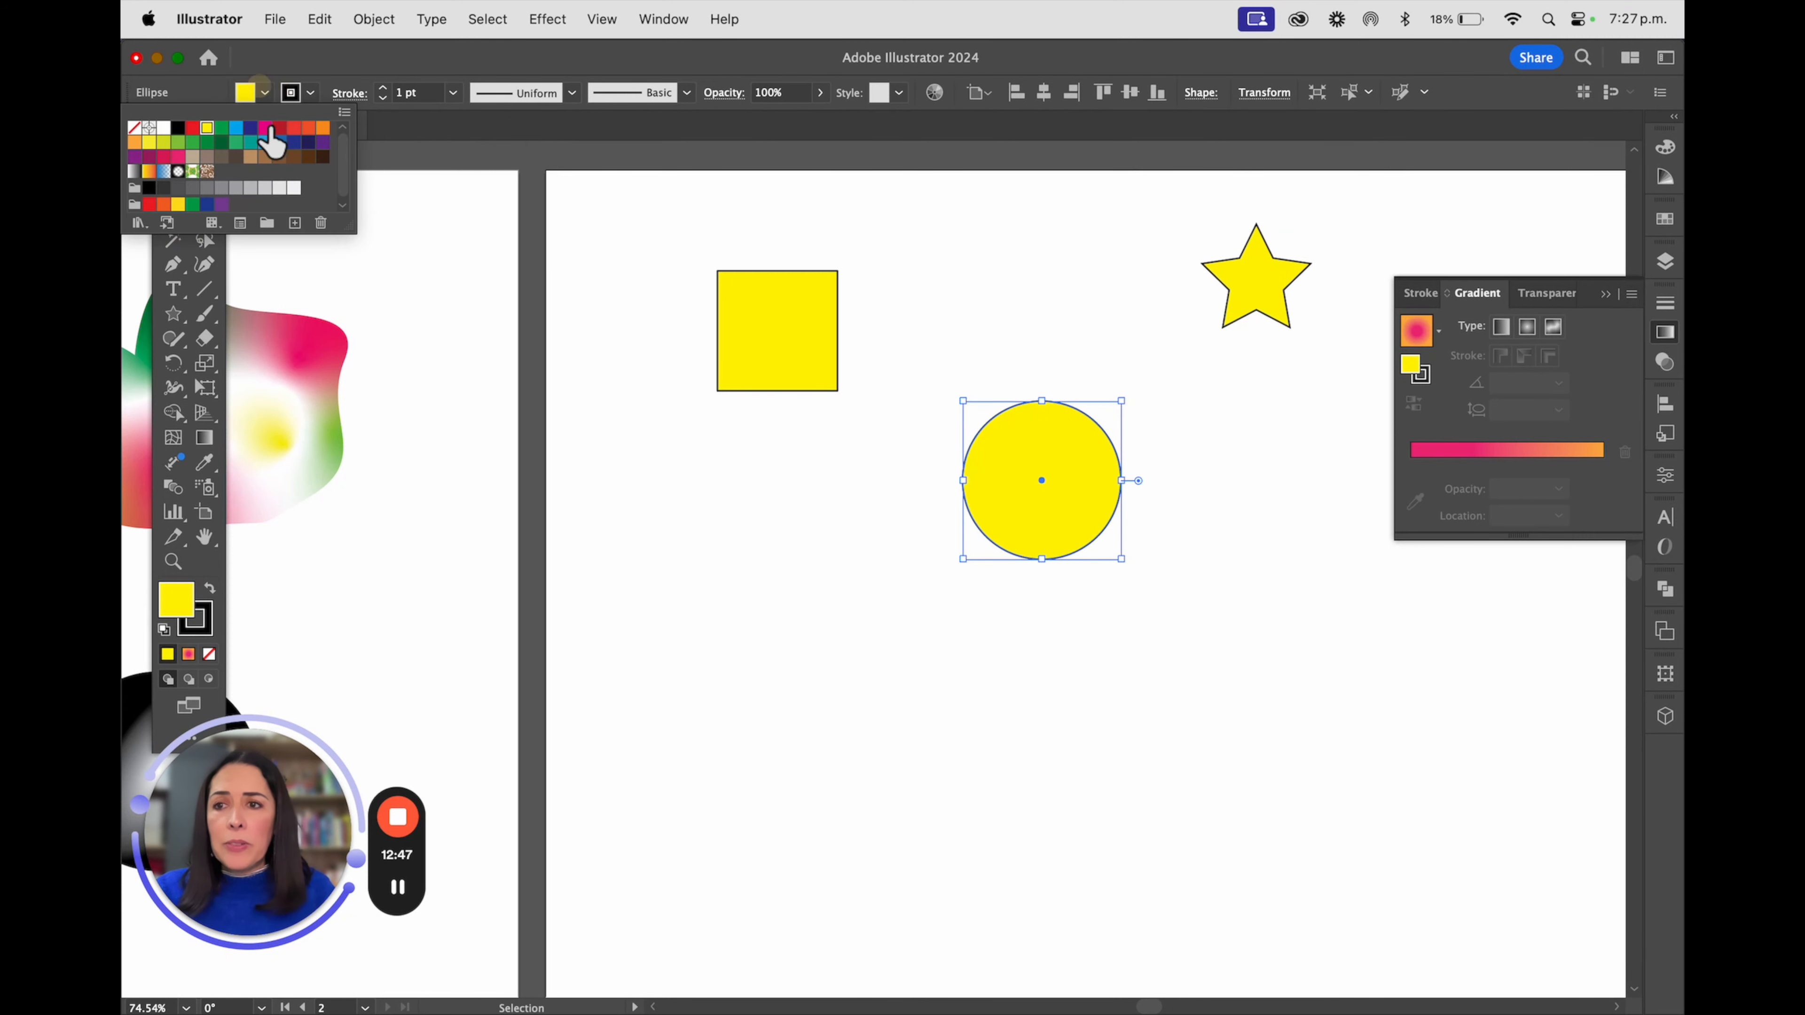
{"action": "left_click", "coordinate": [293, 128]}
{"action": "left_click", "coordinate": [1269, 283]}
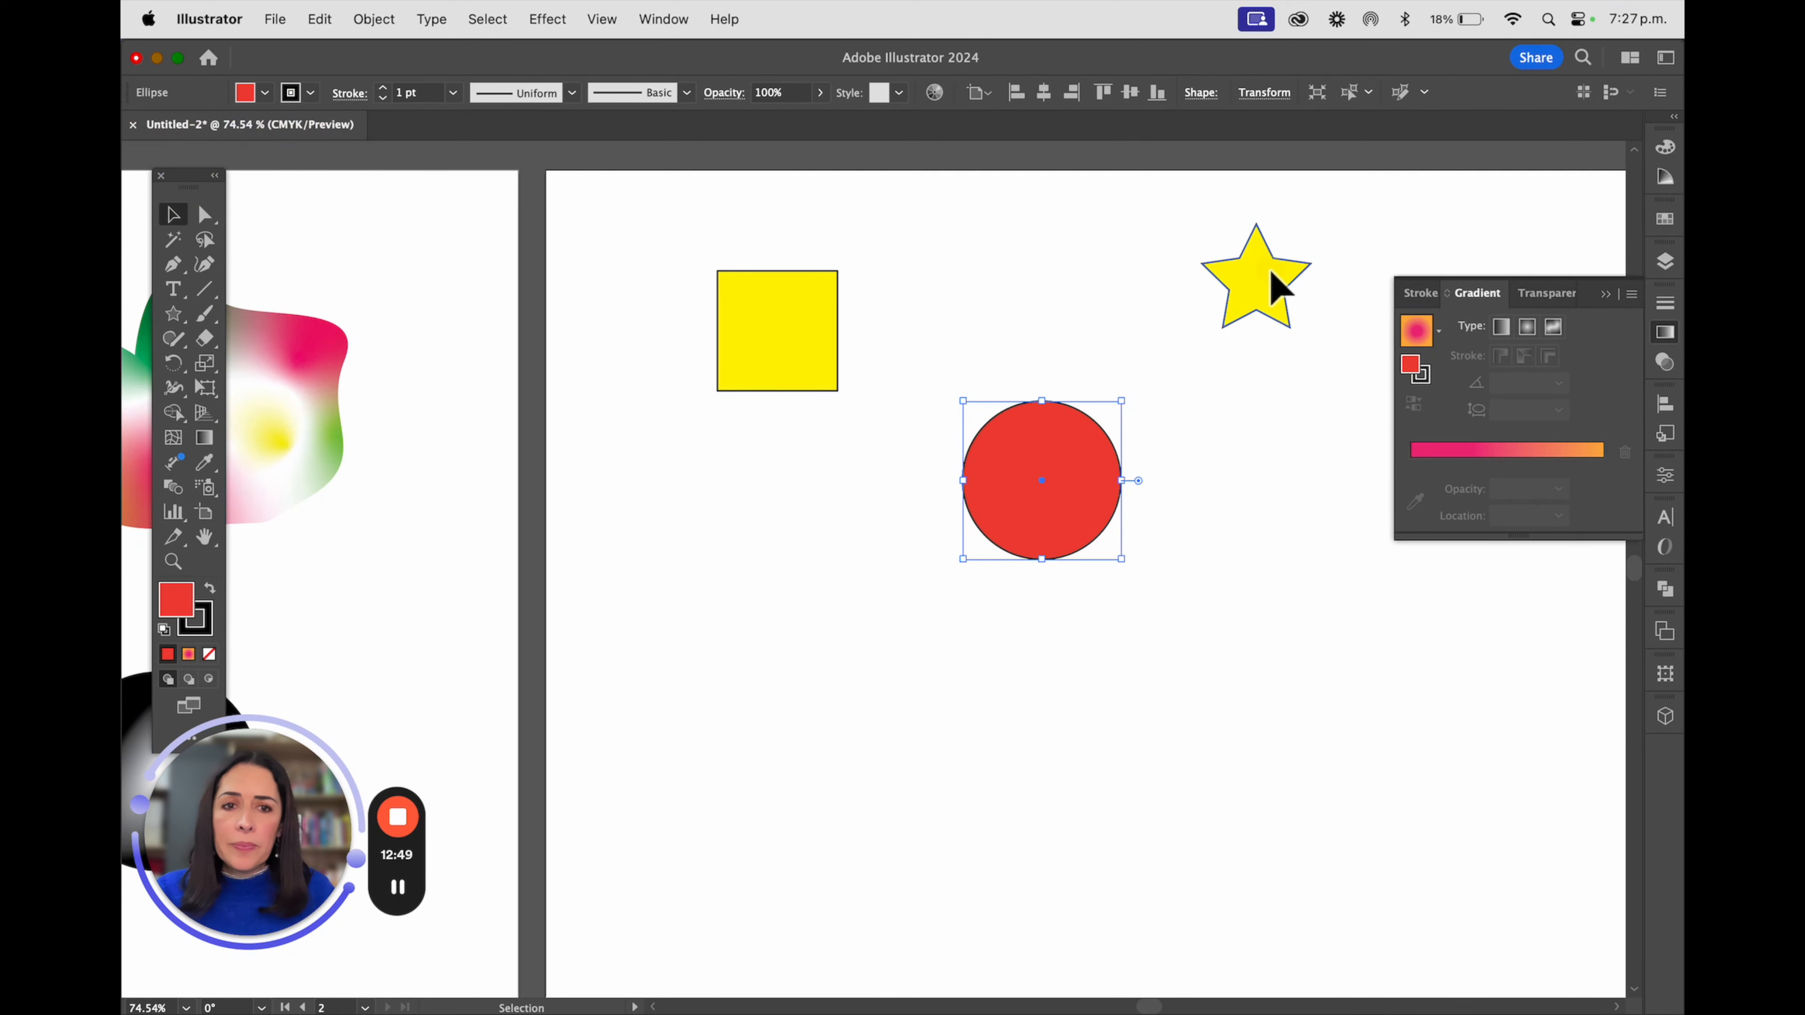
{"action": "left_click", "coordinate": [264, 92]}
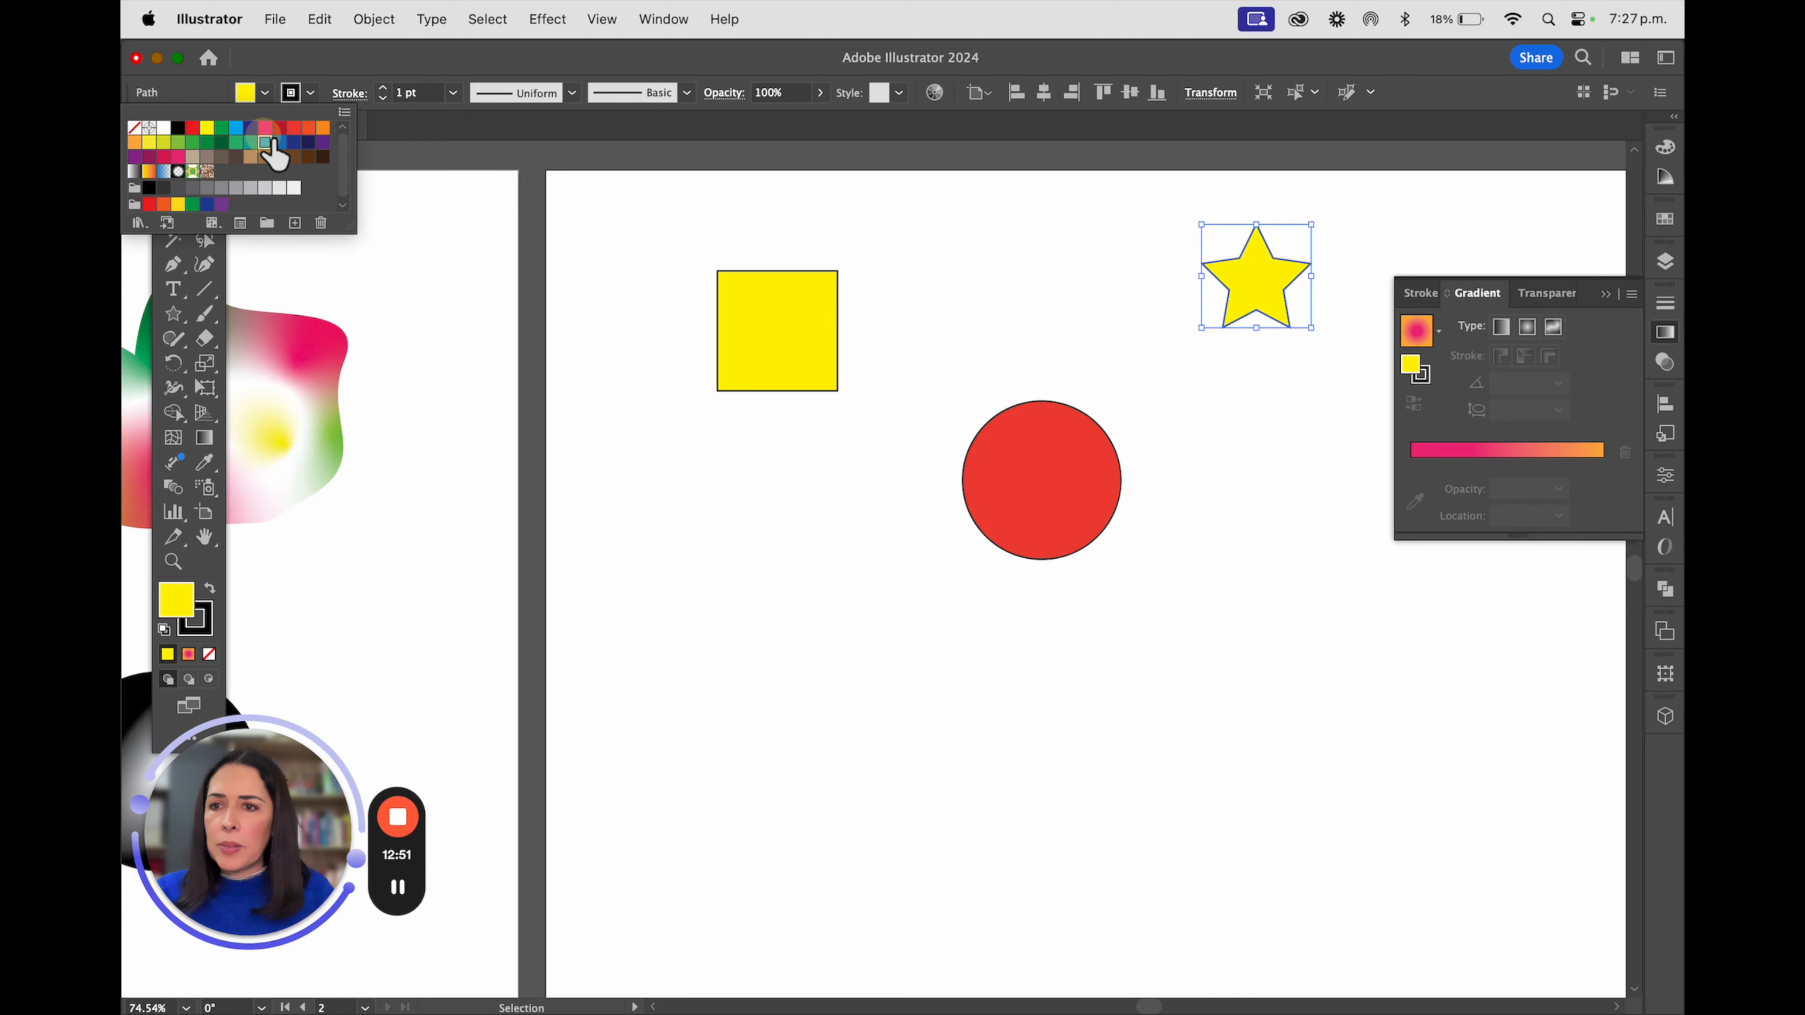
{"action": "left_click", "coordinate": [268, 145]}
{"action": "left_click", "coordinate": [1343, 631]}
Fine-tune the positions of the star and circle, and duplicate the square, circle and star straight below the originals
{"action": "scroll", "coordinate": [1245, 471], "scroll_direction": "right", "scroll_amount": 5}
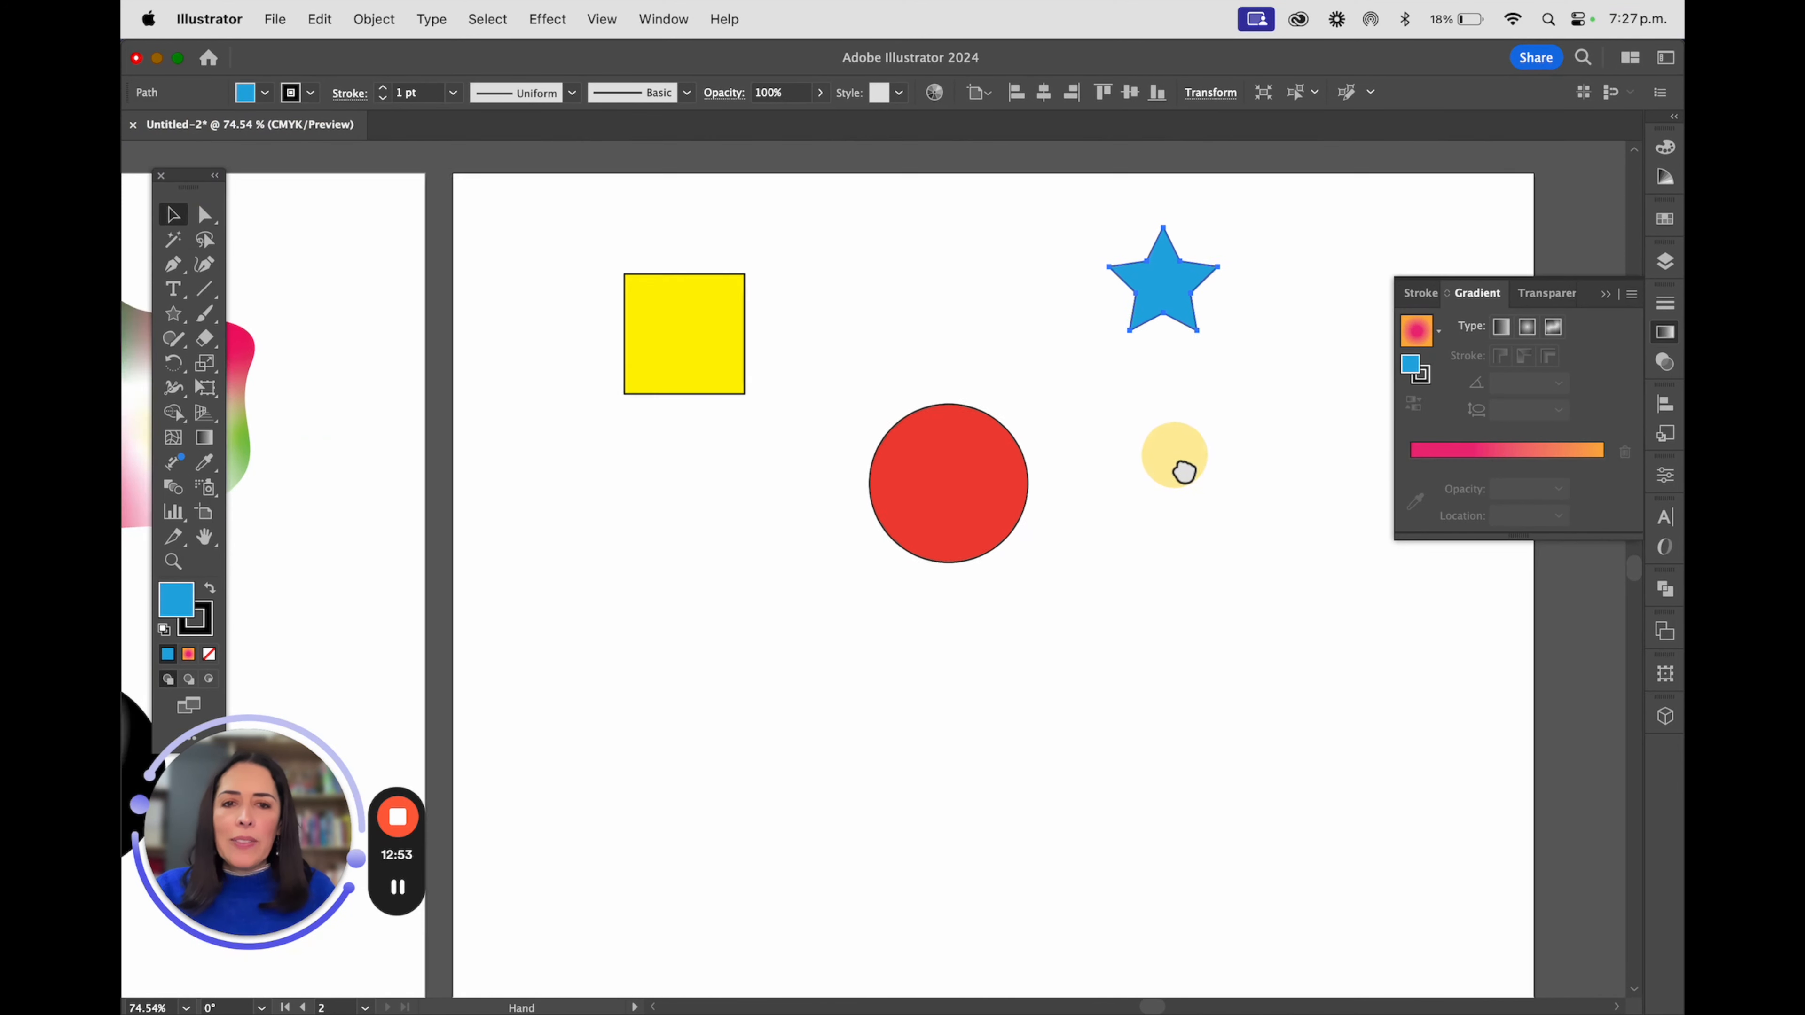
{"action": "left_click_drag", "start_coordinate": [1169, 306], "coordinate": [1192, 311]}
{"action": "mouse_move", "coordinate": [895, 459]}
{"action": "left_mouse_down"}
{"action": "mouse_move", "coordinate": [917, 383]}
{"action": "mouse_move", "coordinate": [915, 469]}
{"action": "mouse_move", "coordinate": [879, 457]}
{"action": "left_mouse_up"}
{"action": "left_click_drag", "start_coordinate": [480, 198], "coordinate": [1269, 657]}
{"action": "left_click_drag", "start_coordinate": [1185, 324], "coordinate": [1180, 722], "text": "alt"}
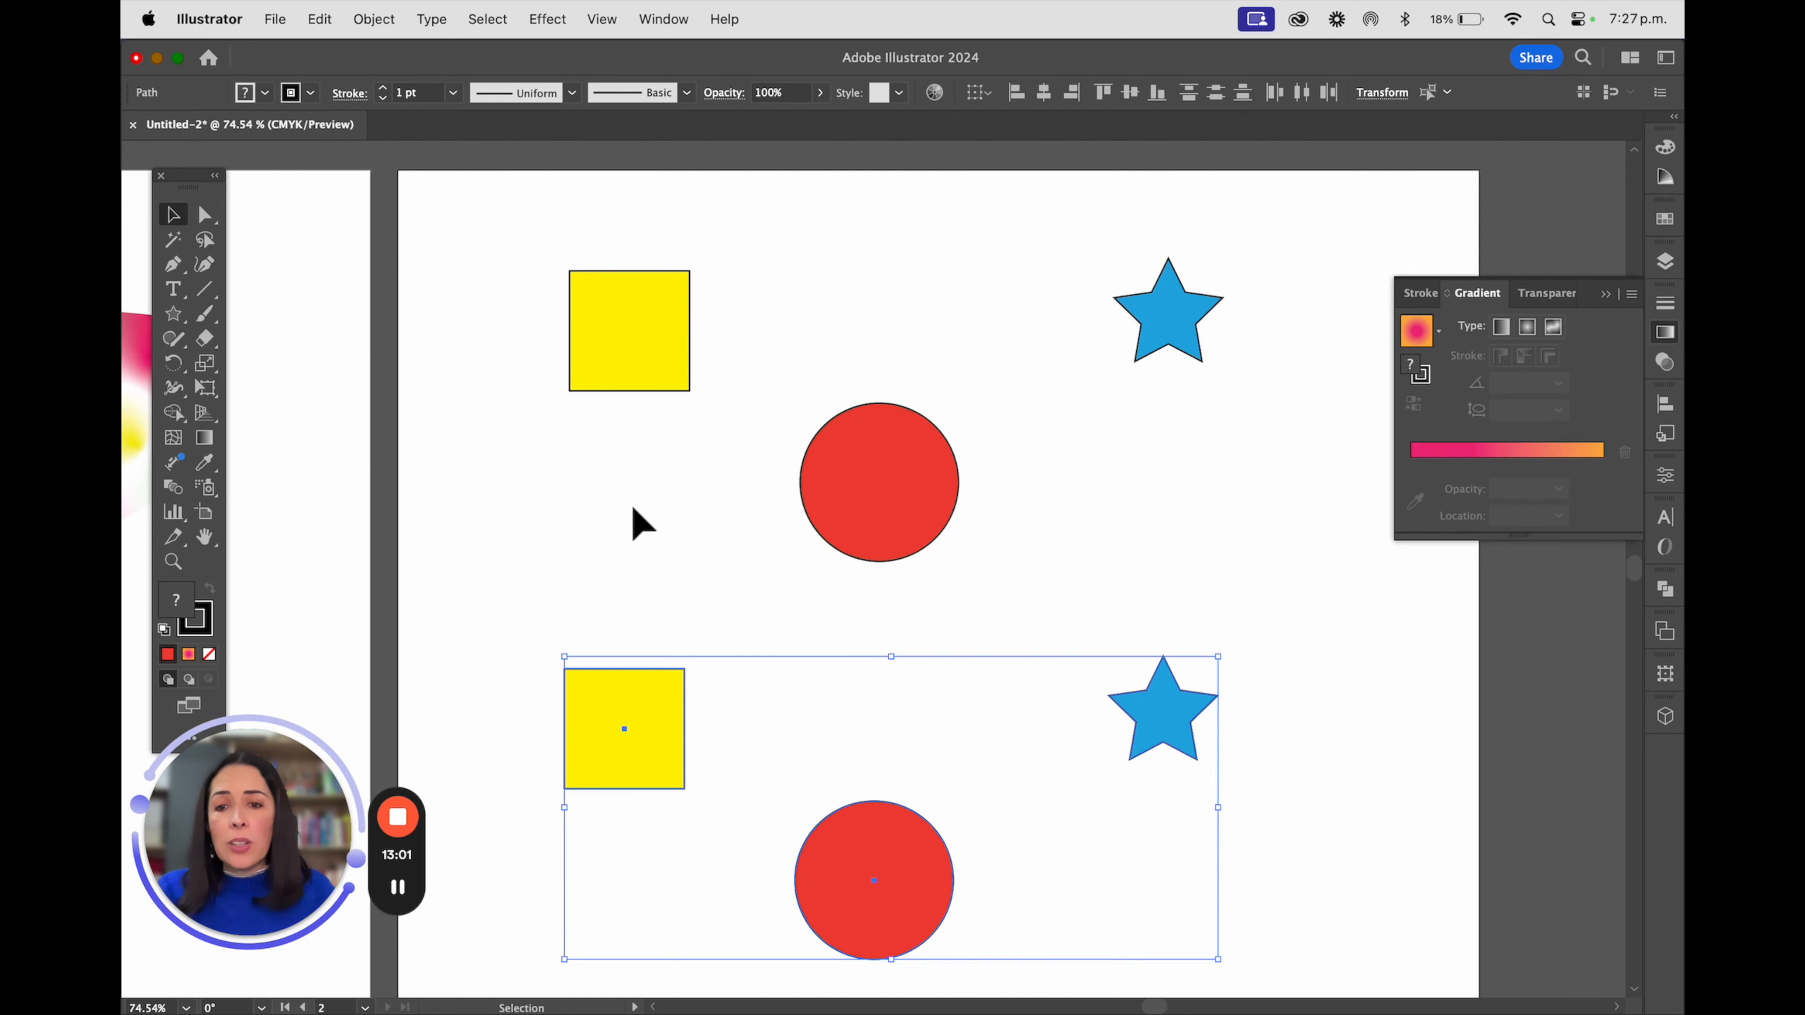
Remove the stroke from the lower copies of the square, circle and star, and deselect them
{"action": "left_click", "coordinate": [294, 93]}
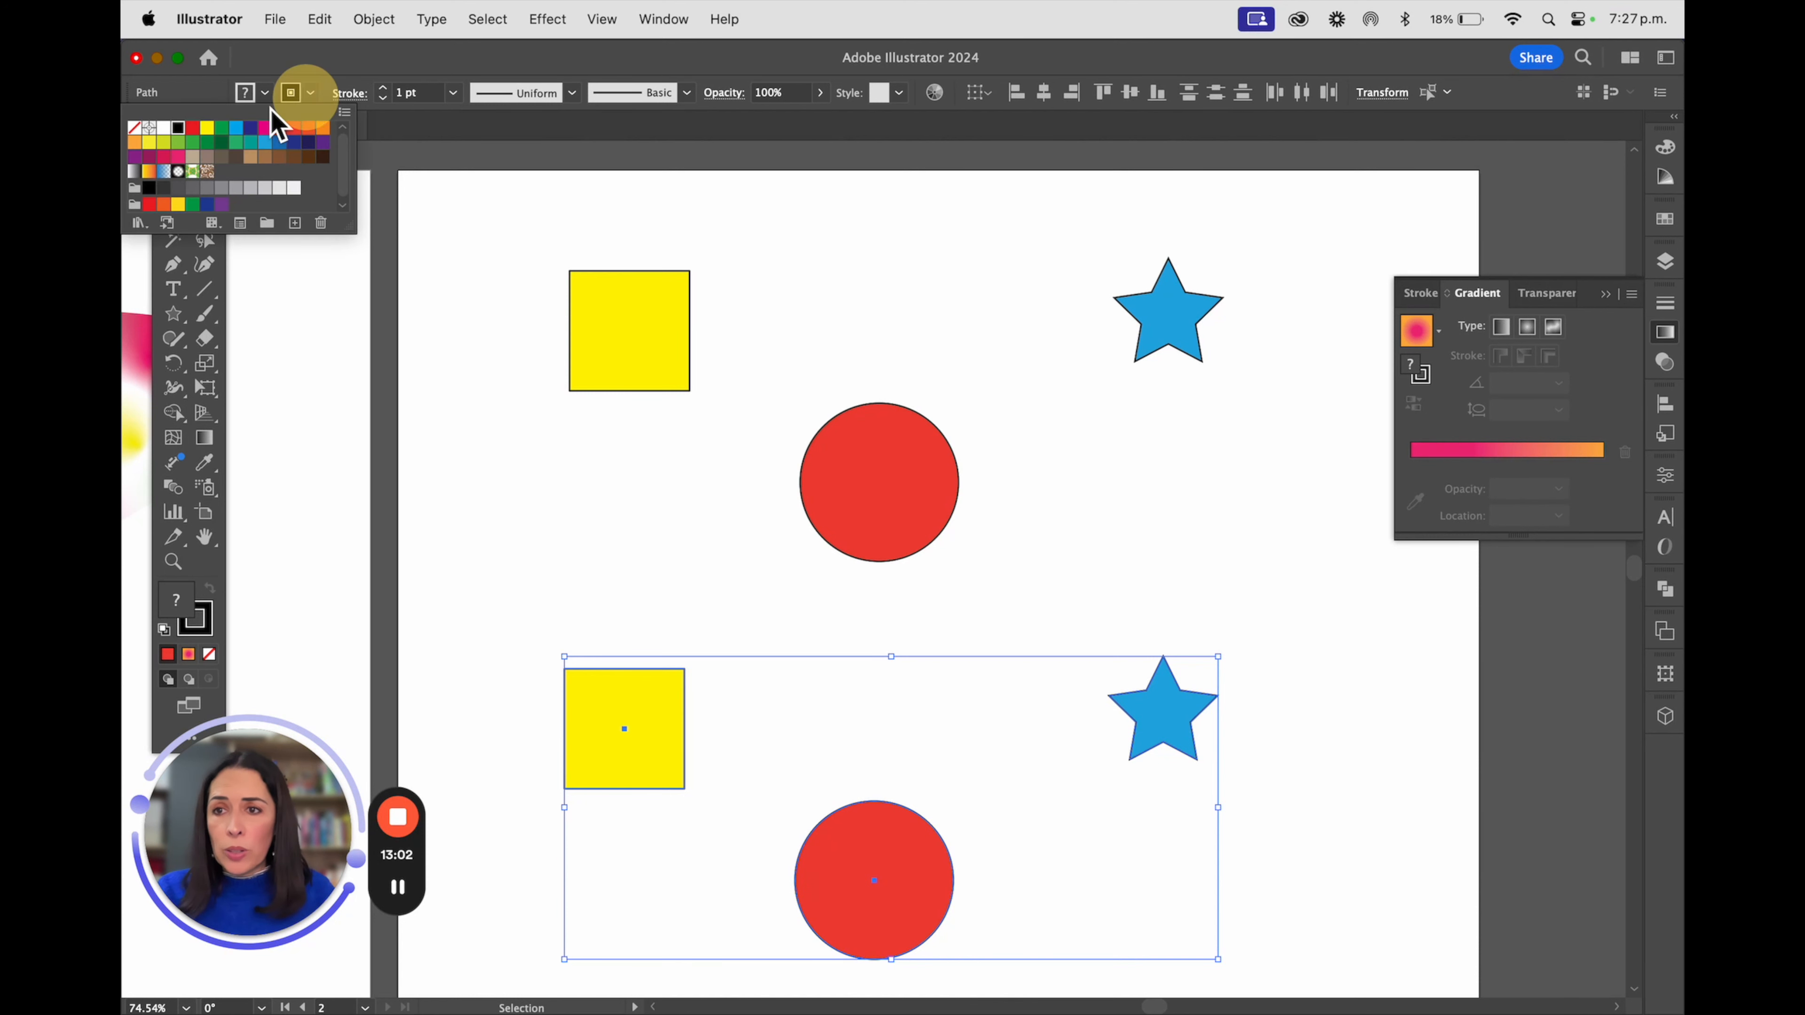
{"action": "left_click", "coordinate": [135, 128]}
{"action": "left_click", "coordinate": [527, 440]}
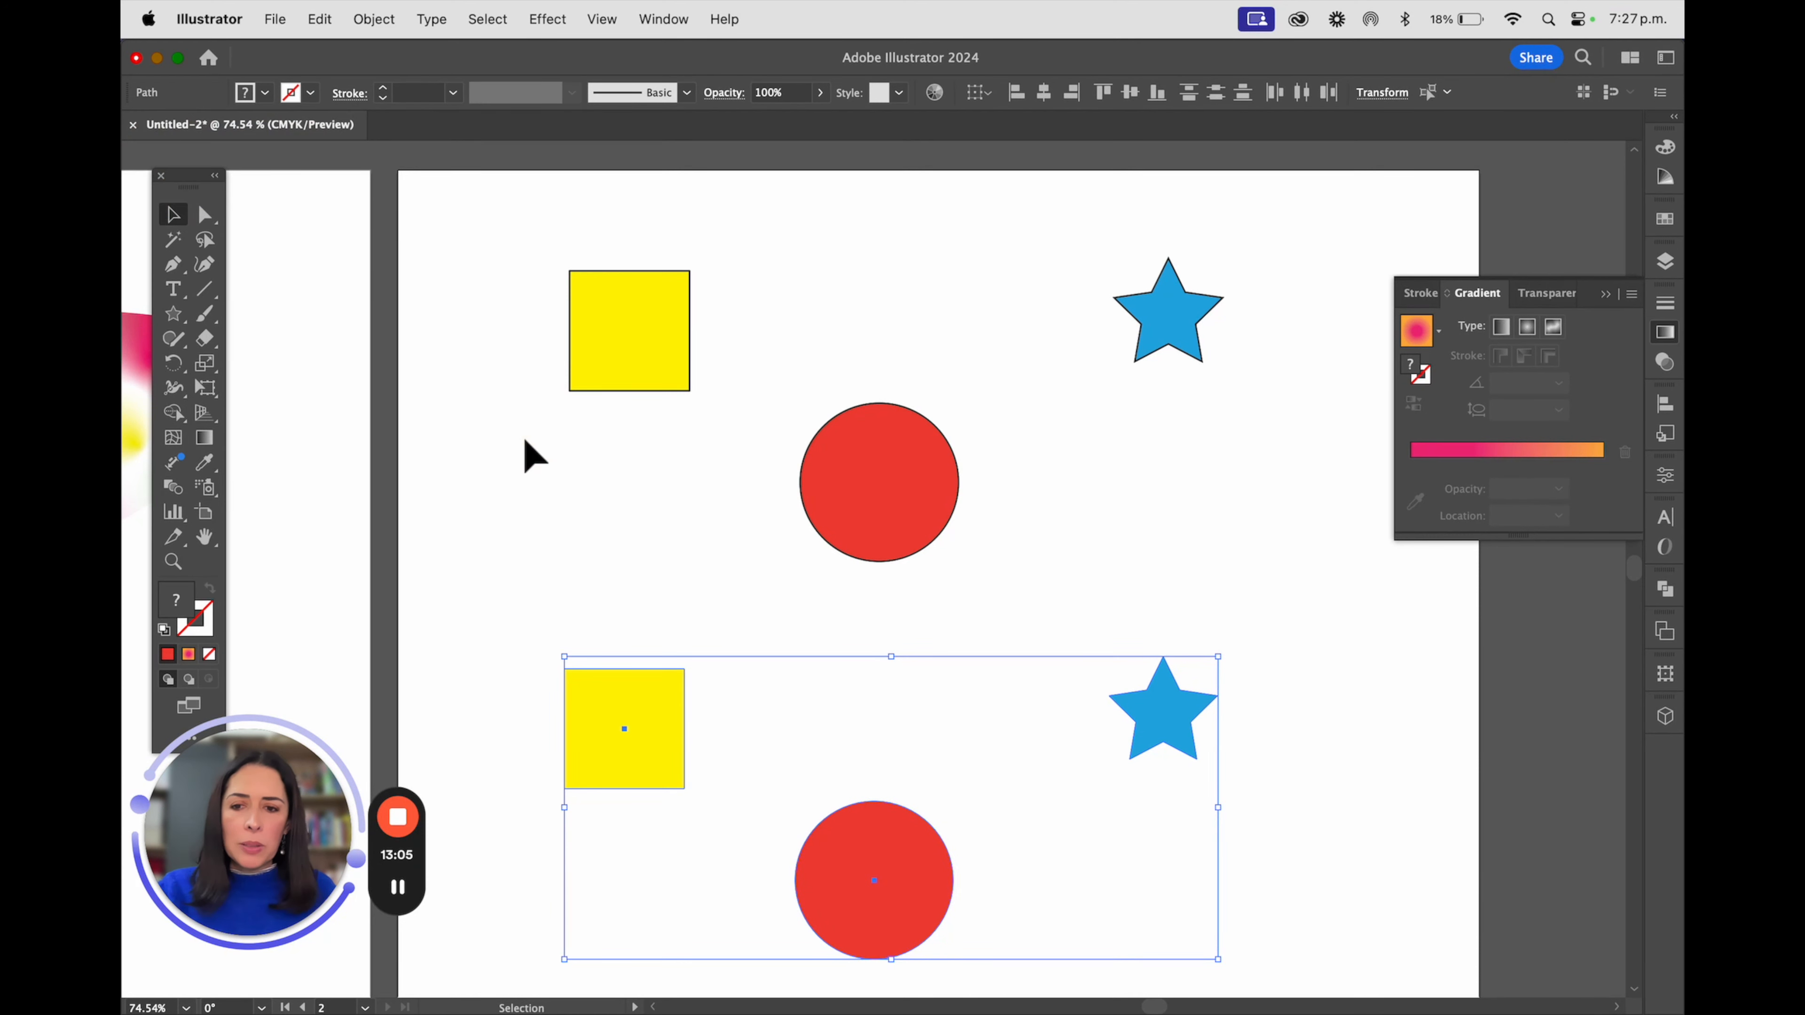
{"action": "left_click", "coordinate": [734, 565]}
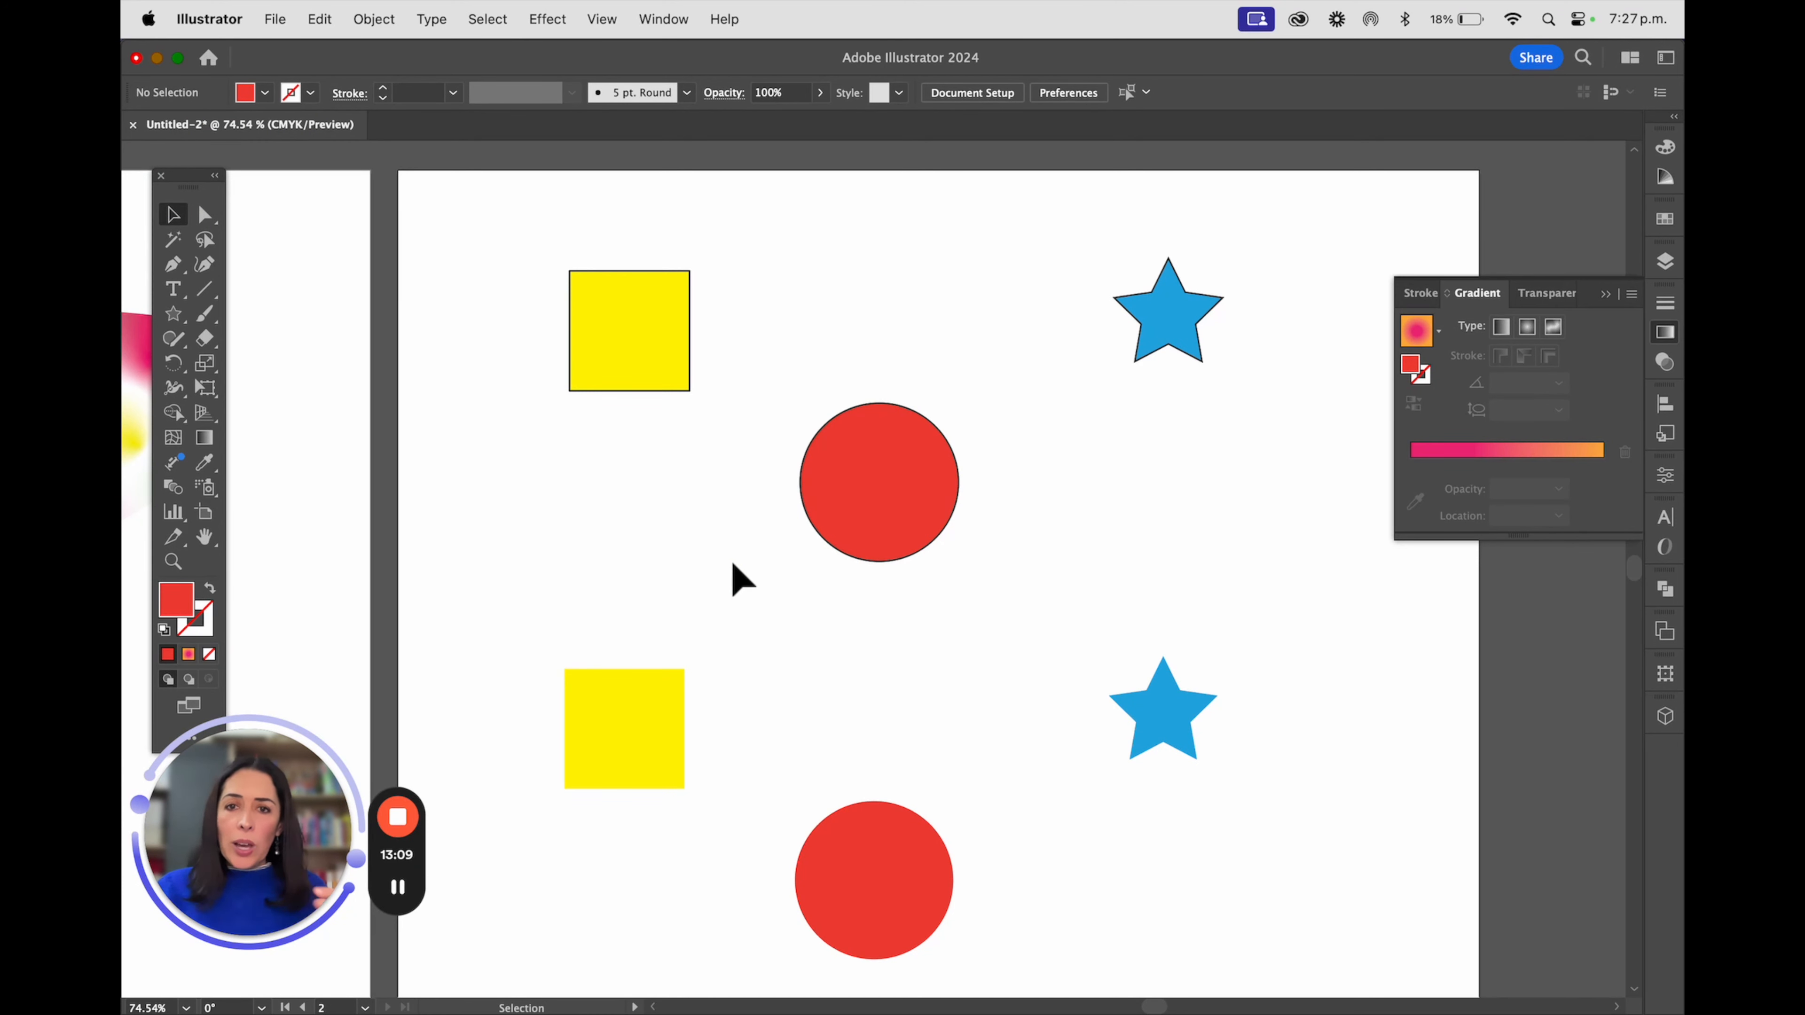
Make a blend from the upper outlined square, circle and star
{"action": "left_click_drag", "start_coordinate": [540, 210], "coordinate": [1269, 613]}
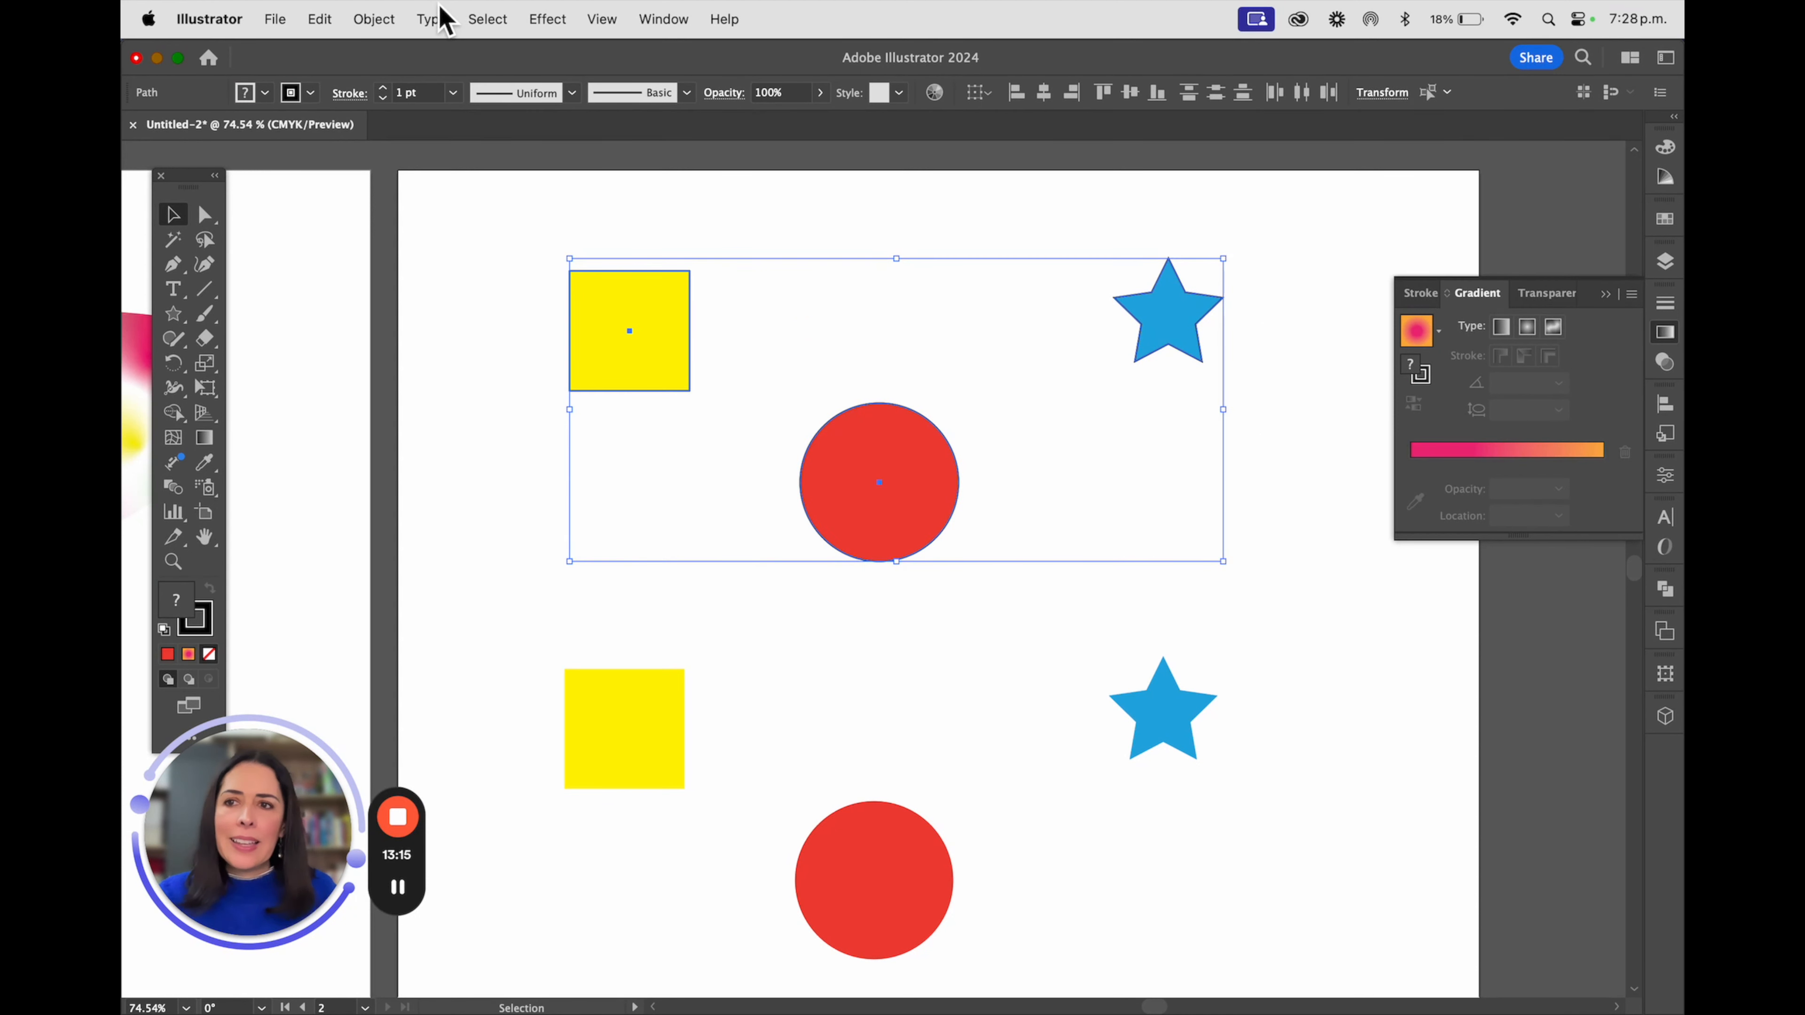
{"action": "left_click", "coordinate": [372, 19]}
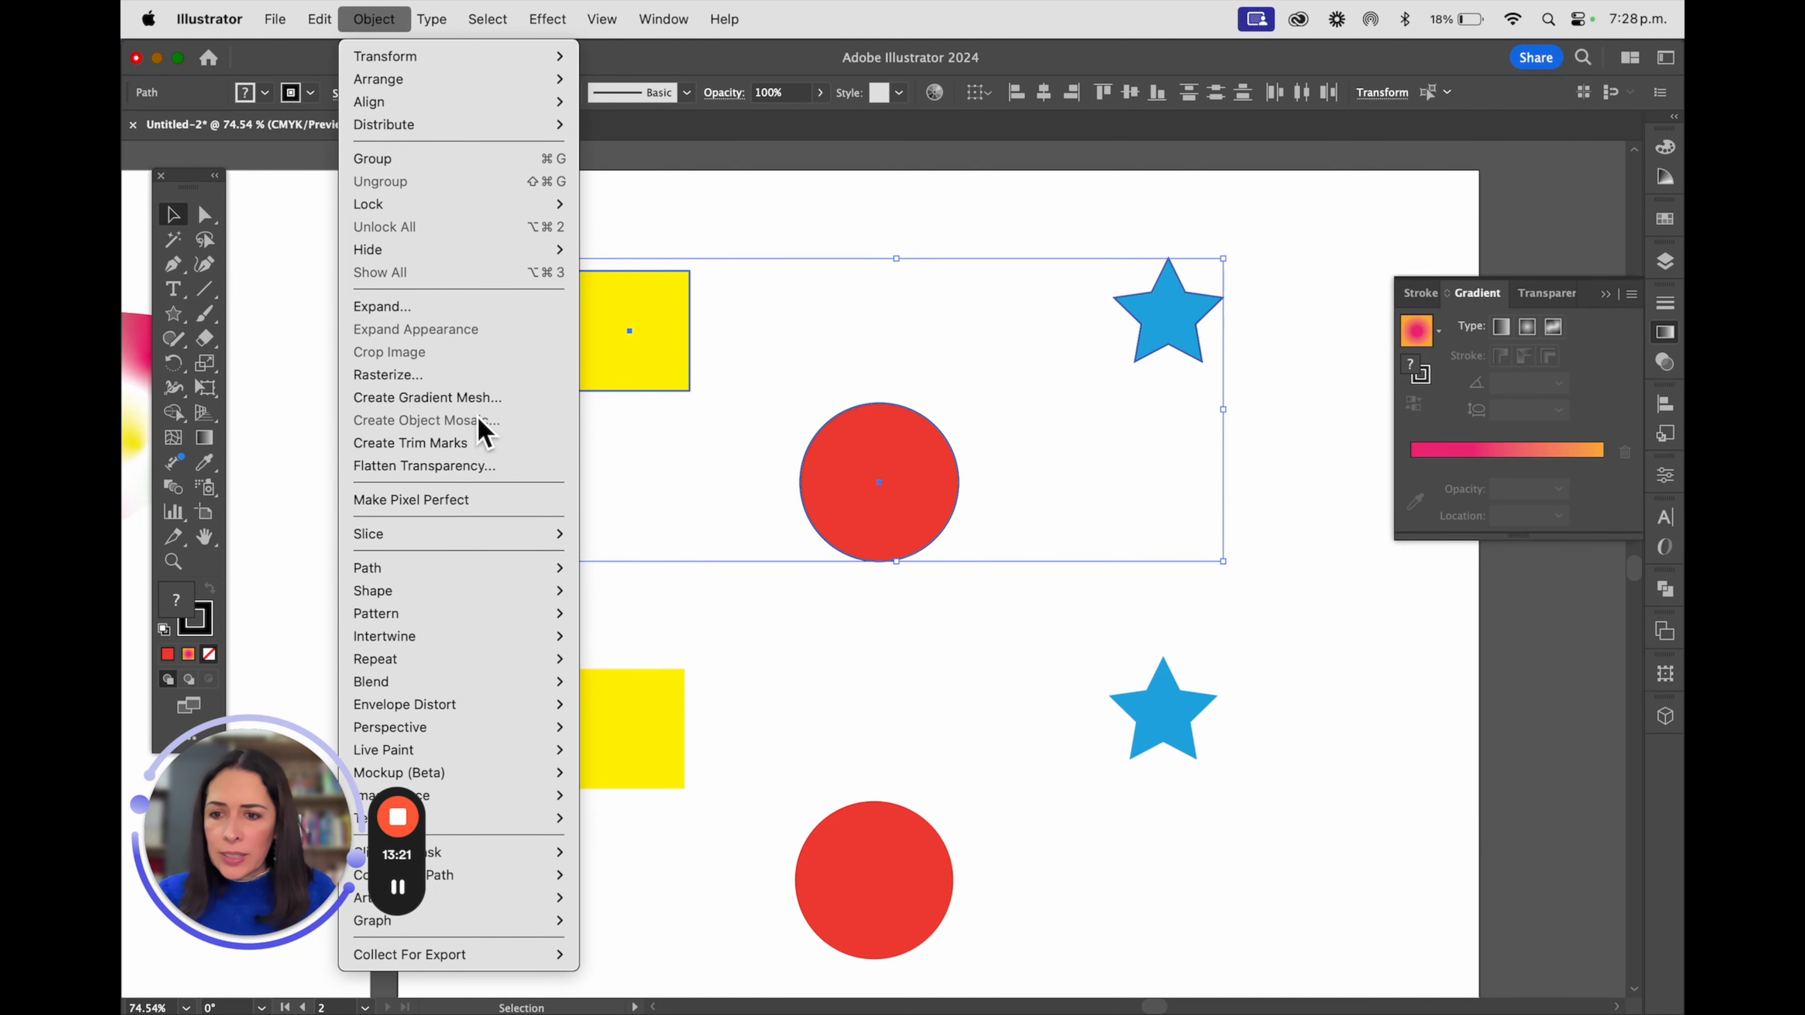
{"action": "mouse_move", "coordinate": [494, 691]}
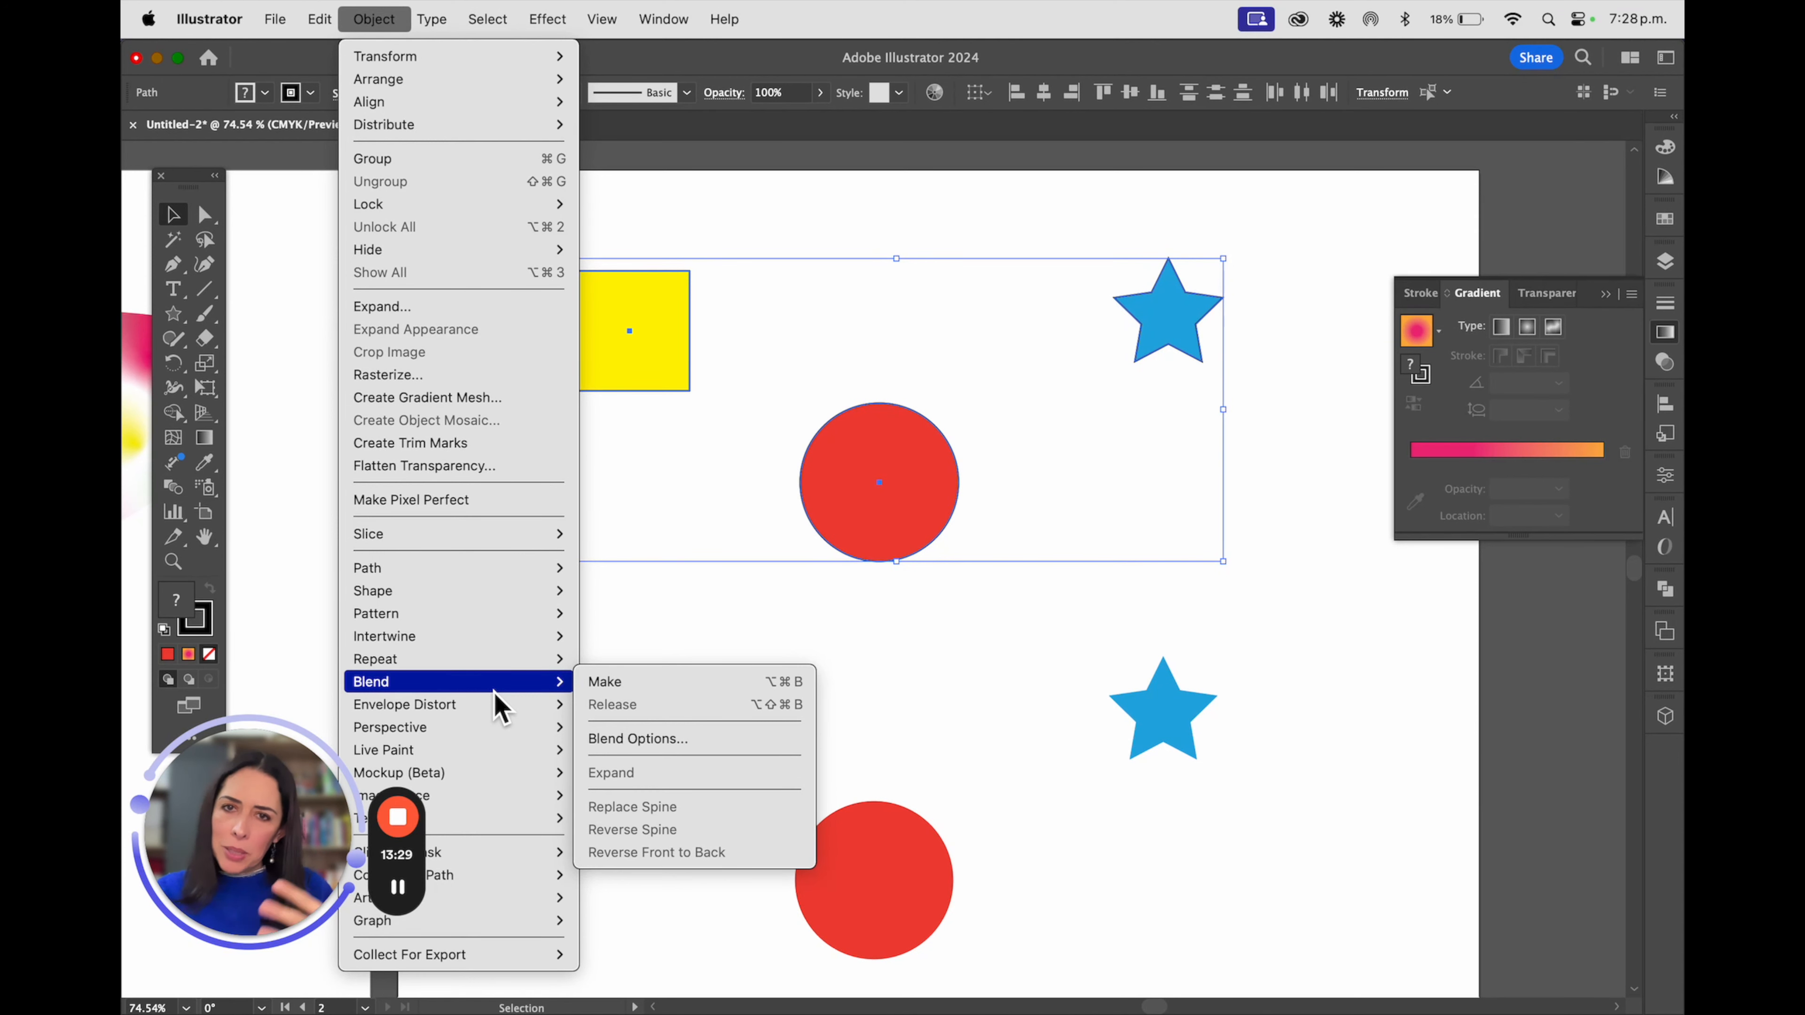
{"action": "left_click", "coordinate": [625, 687]}
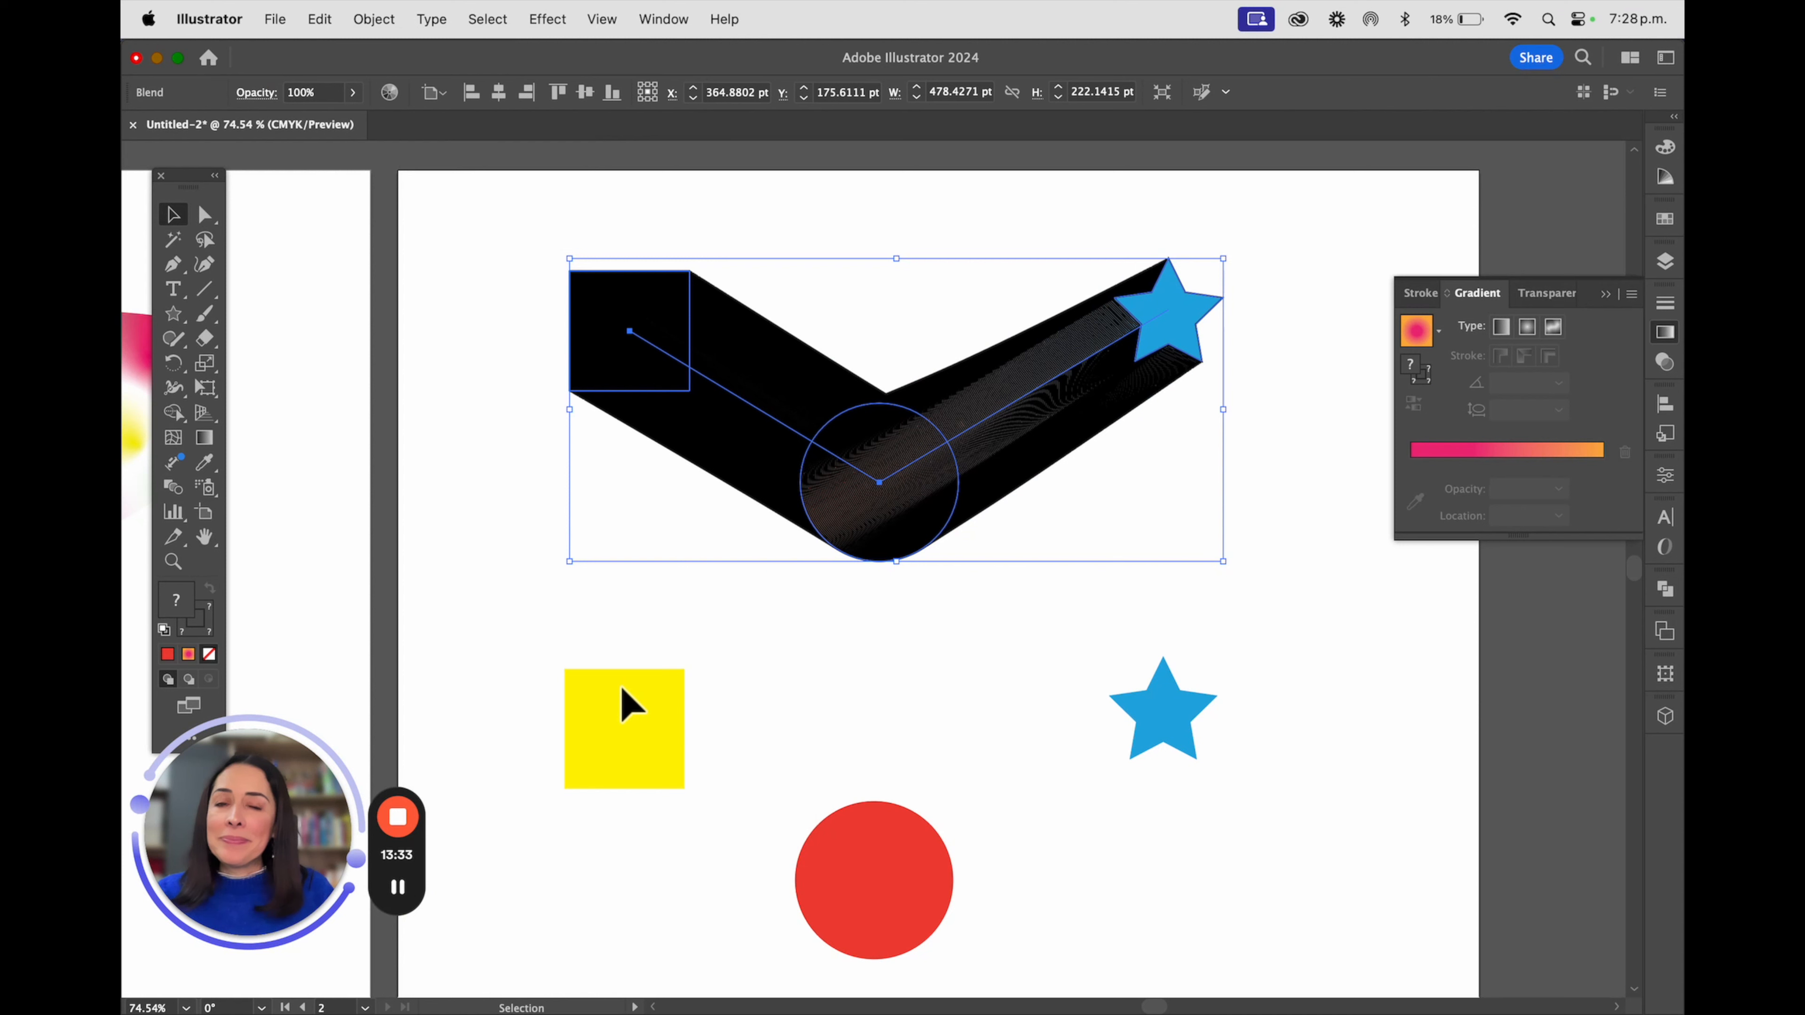
Make a blend from the lower strokeless square, circle and star, and check both blends briefly in outline view
{"action": "left_click_drag", "start_coordinate": [524, 618], "coordinate": [1288, 971]}
{"action": "left_click", "coordinate": [374, 19]}
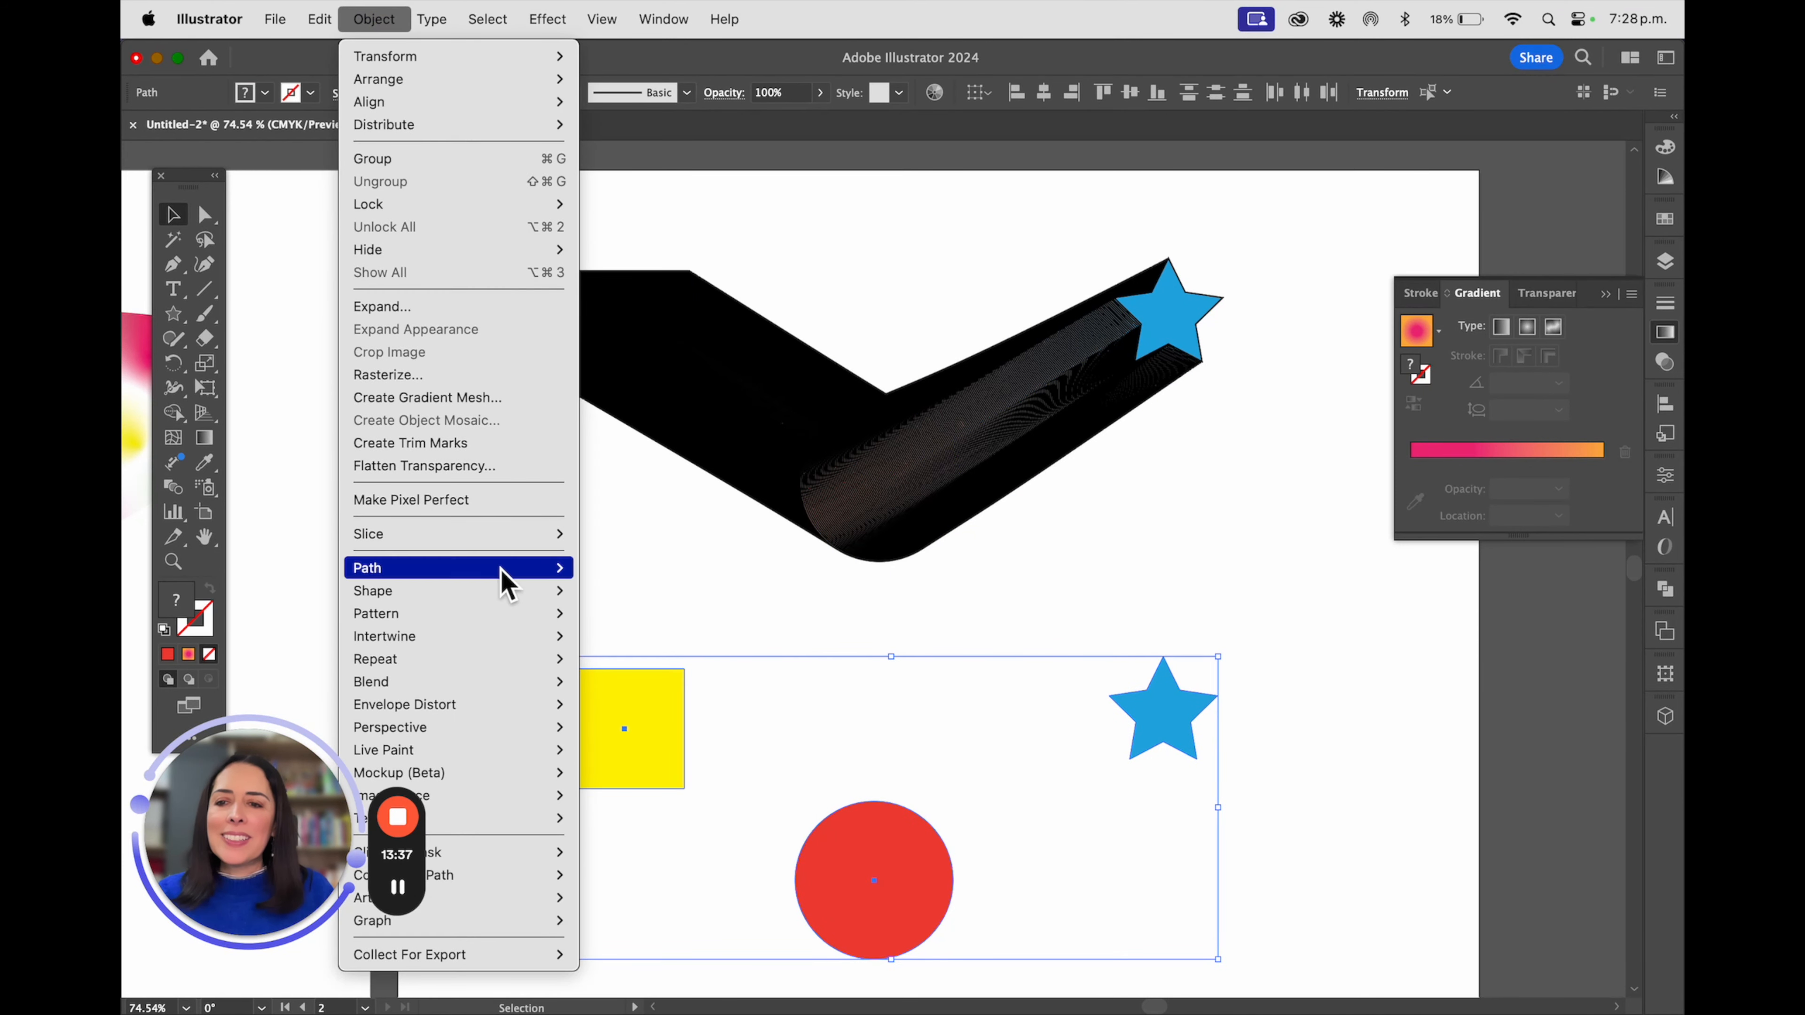
{"action": "mouse_move", "coordinate": [504, 684]}
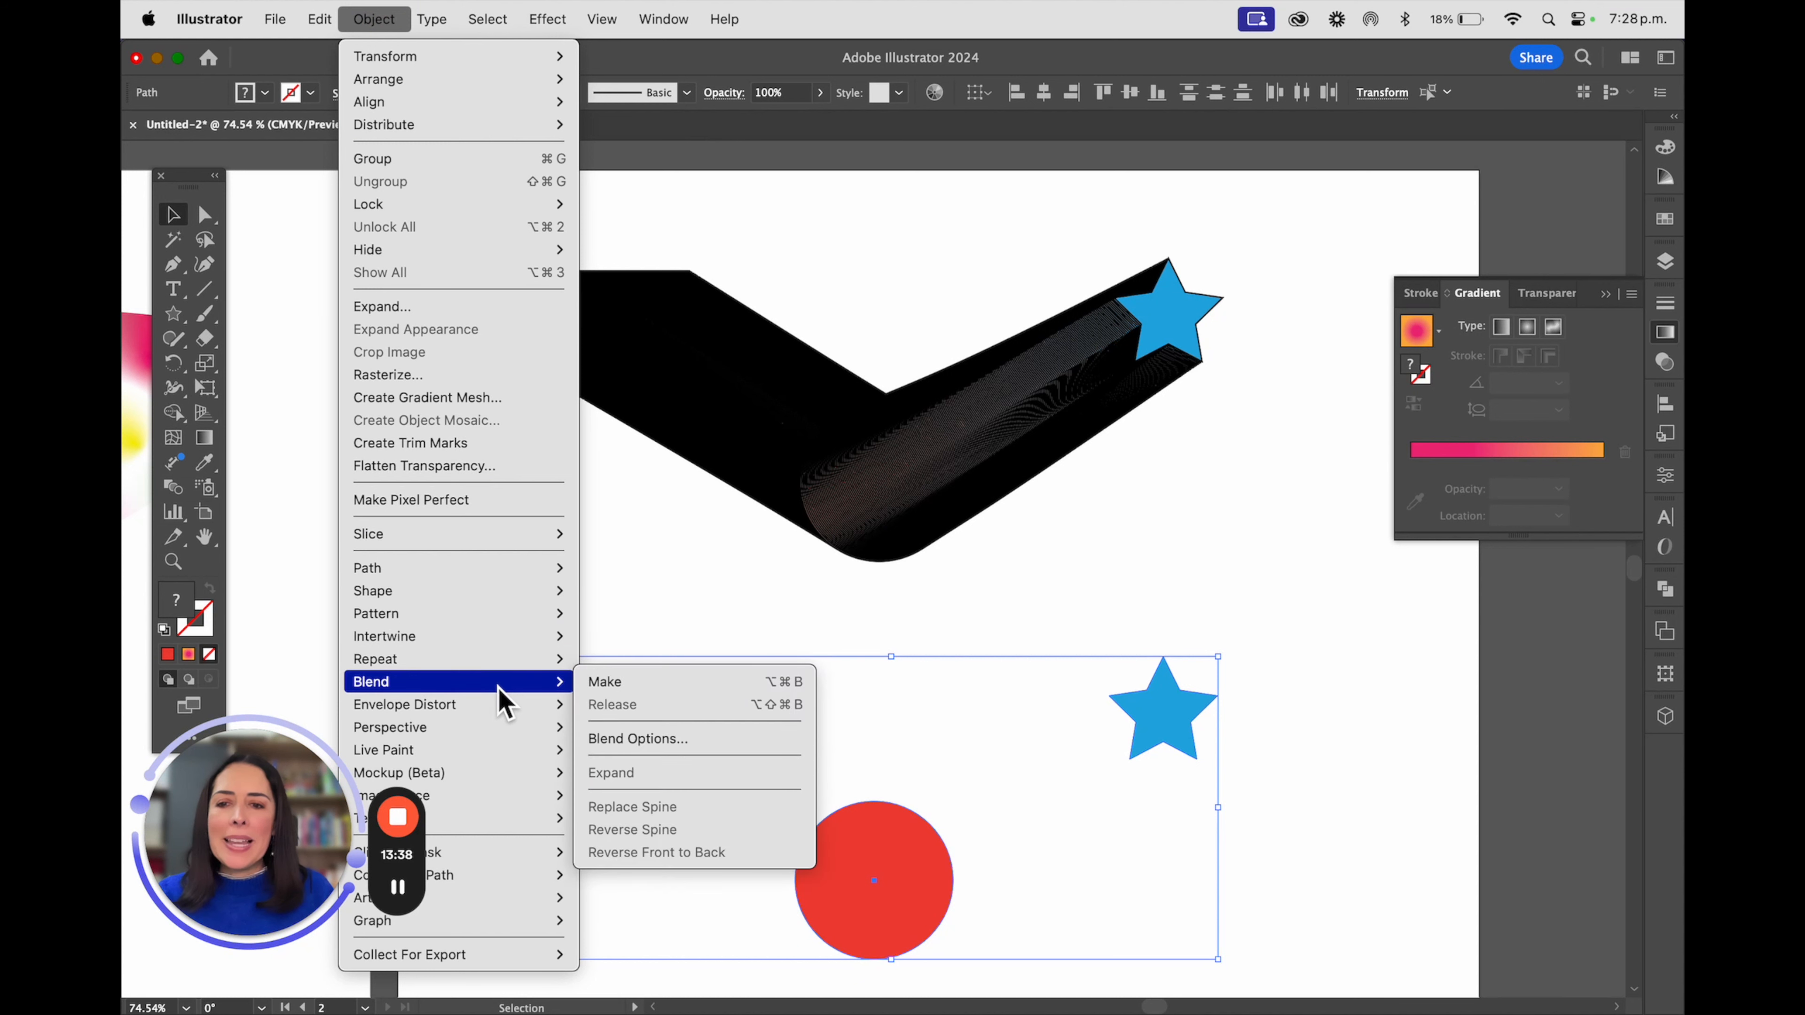
{"action": "left_click", "coordinate": [638, 684]}
{"action": "left_click", "coordinate": [446, 562]}
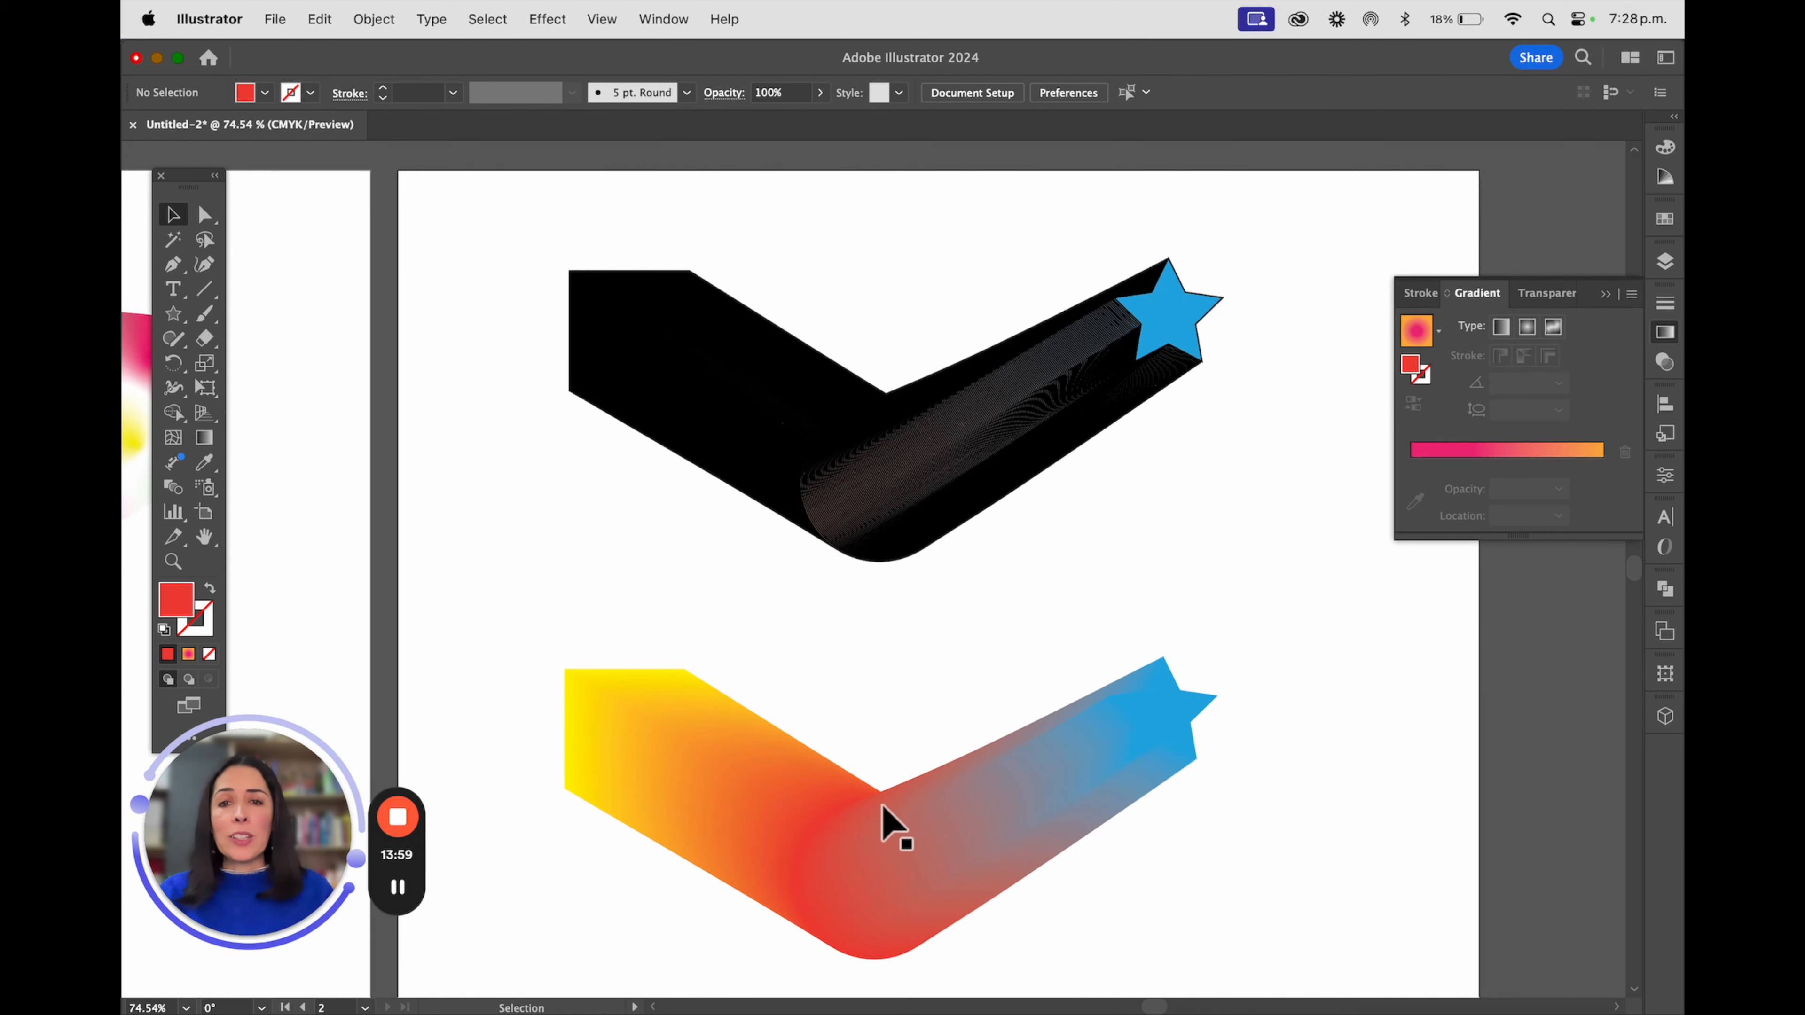
{"action": "key", "text": "super+y"}
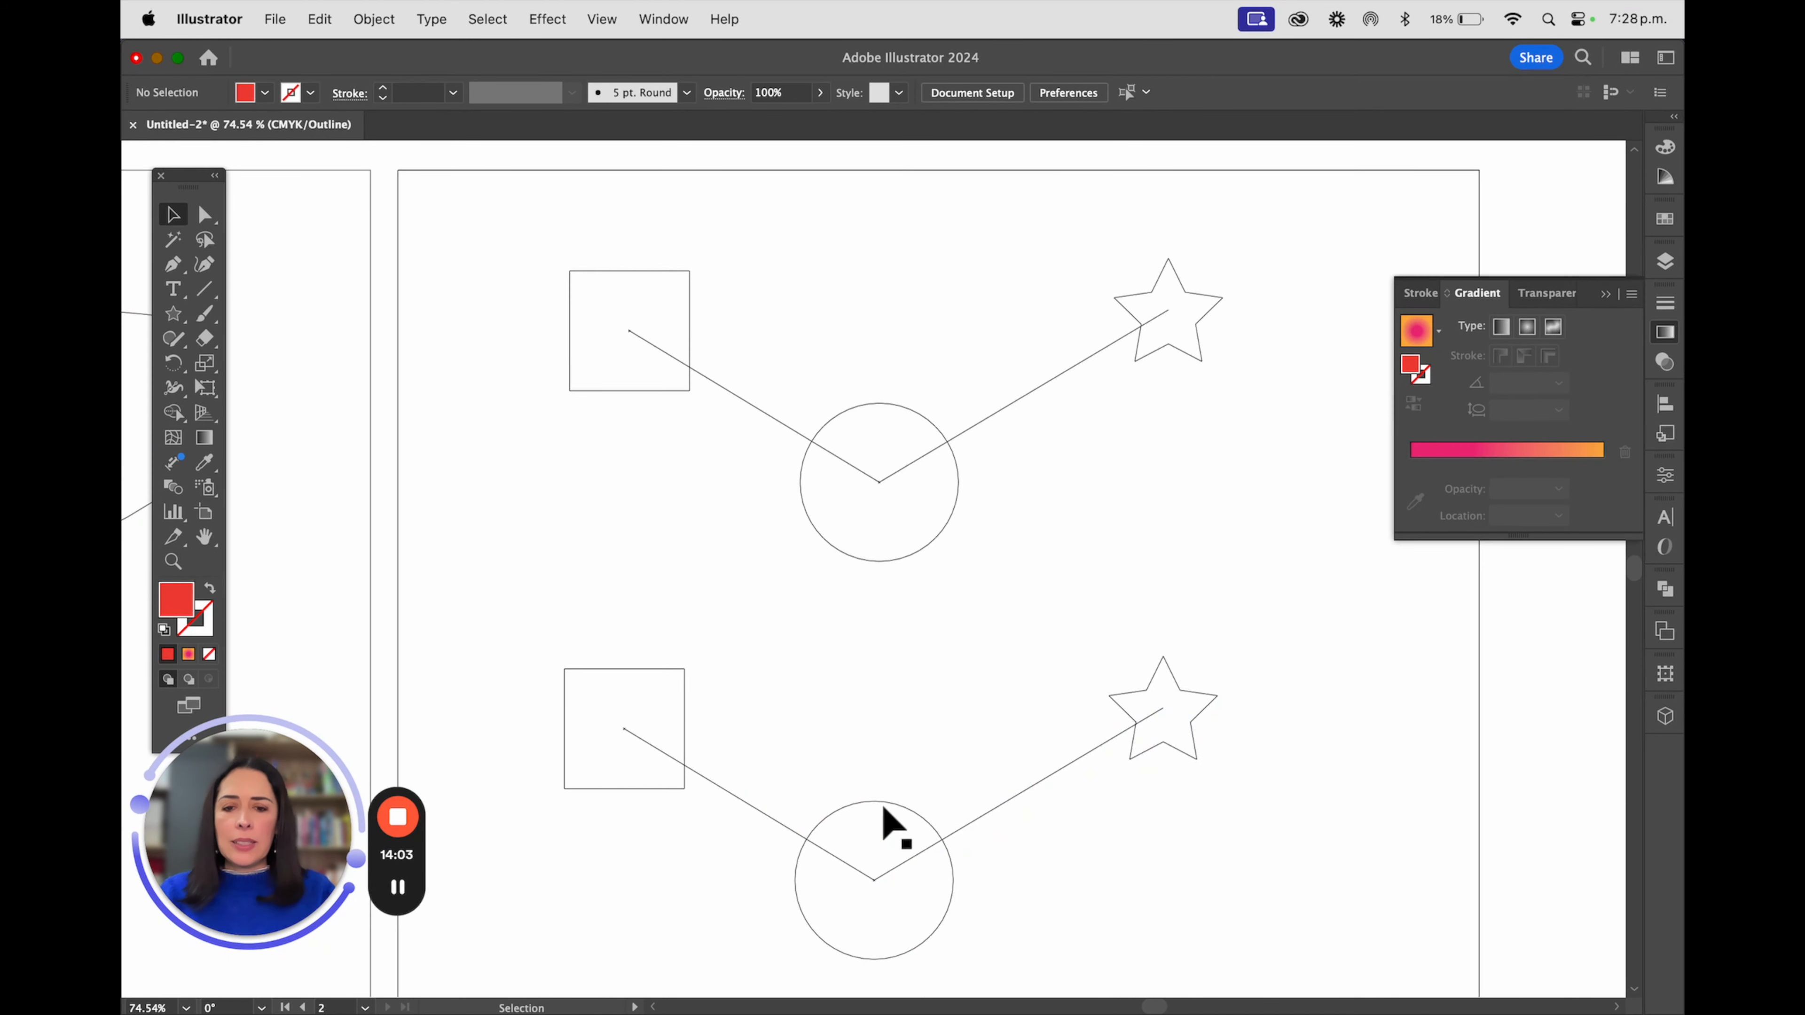
{"action": "key", "text": "super+y"}
Set the upper blend's spacing to Specified Steps with 5 steps, and deselect it
{"action": "left_click", "coordinate": [836, 429]}
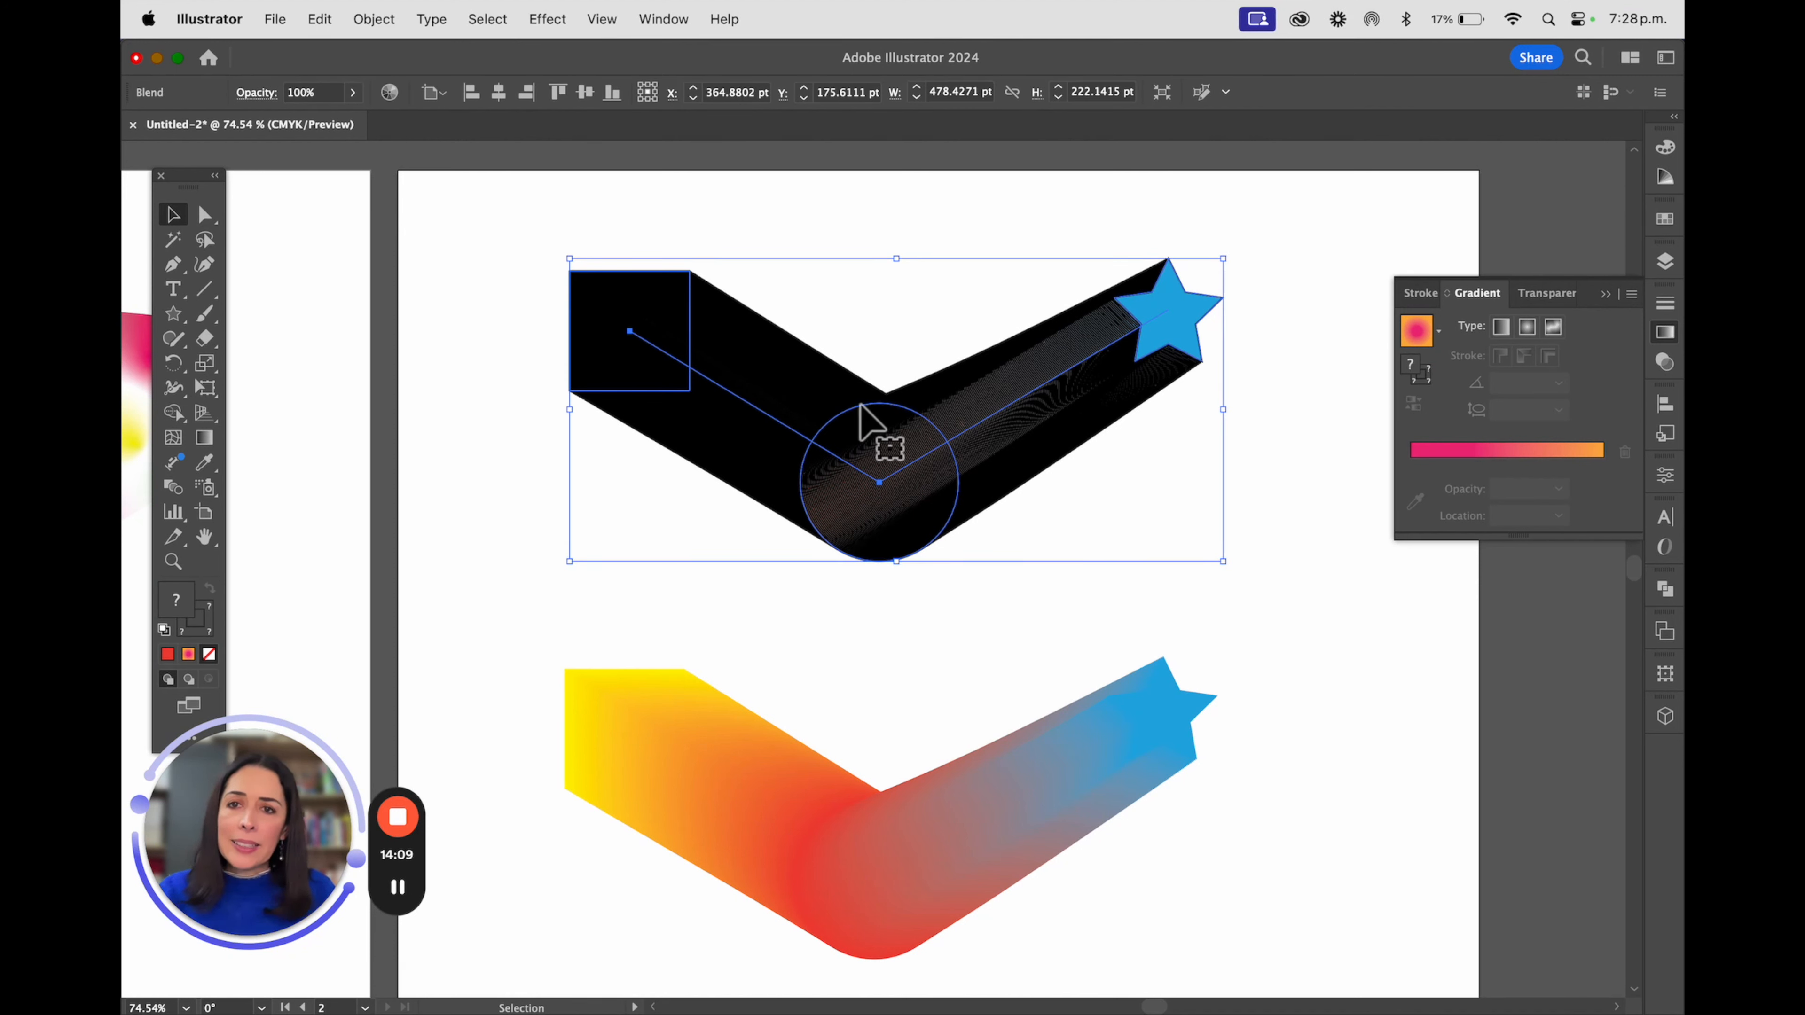
{"action": "left_click", "coordinate": [375, 20]}
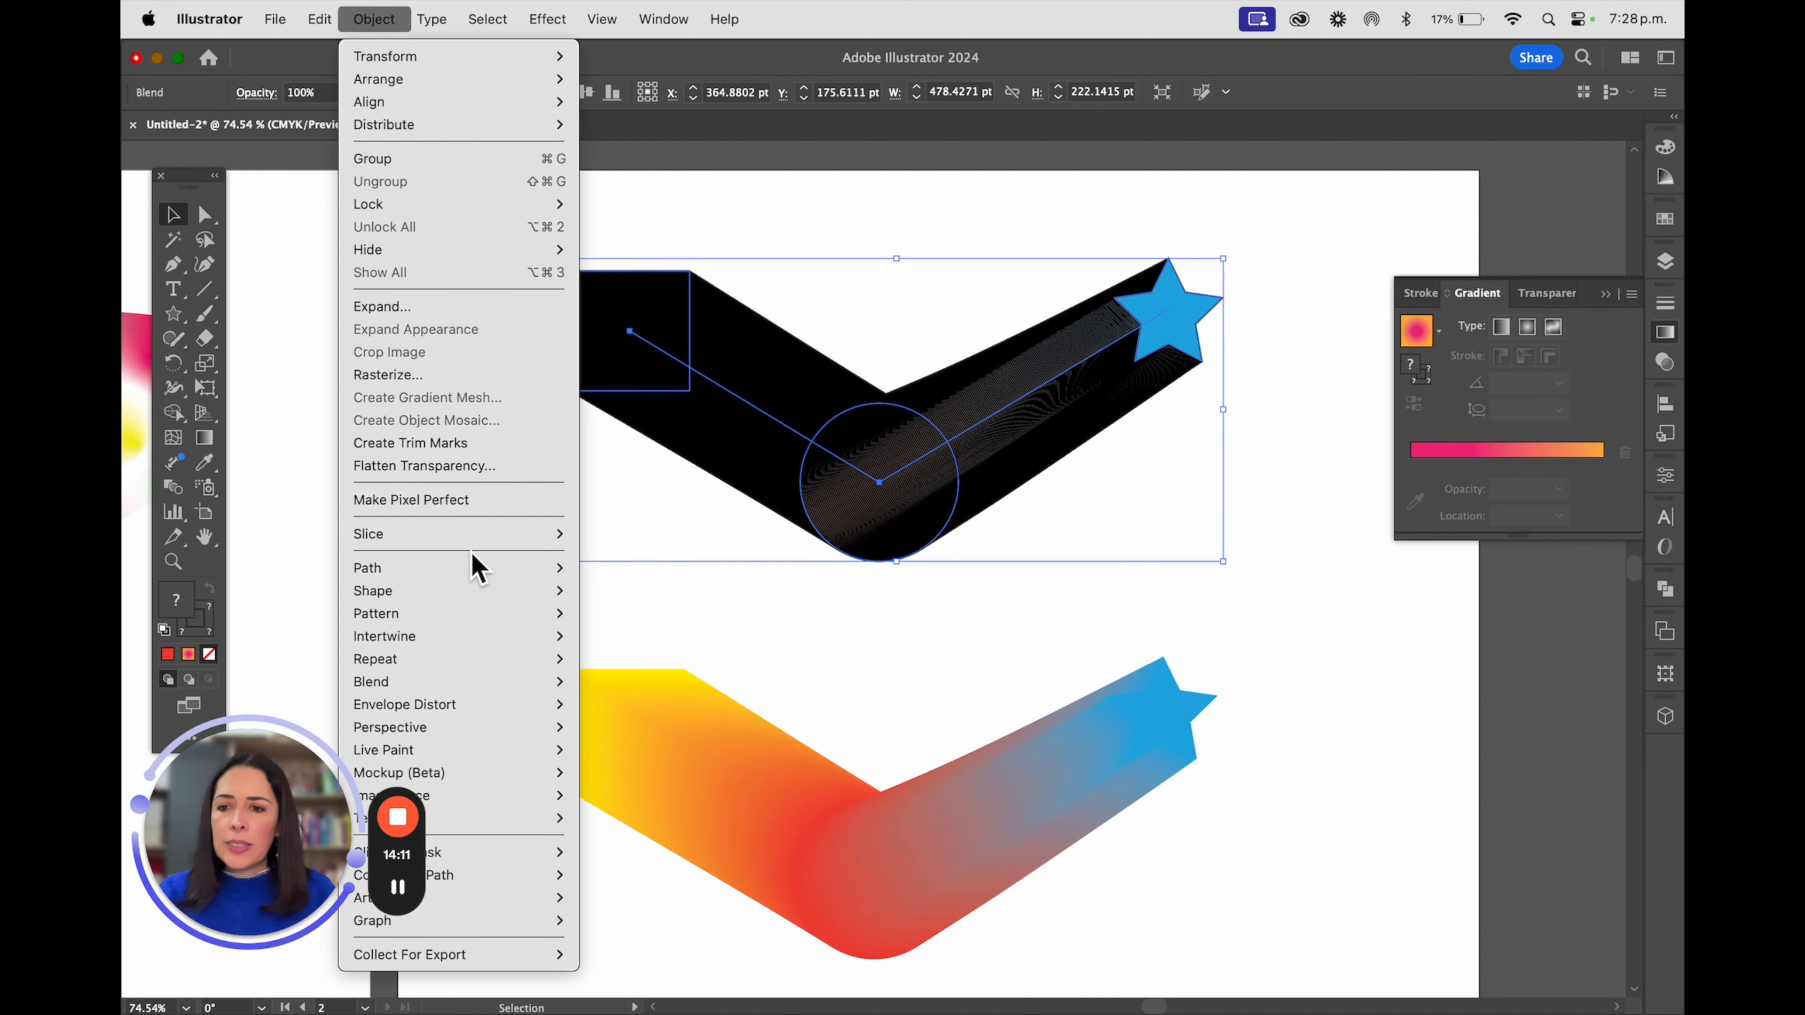
{"action": "mouse_move", "coordinate": [474, 684]}
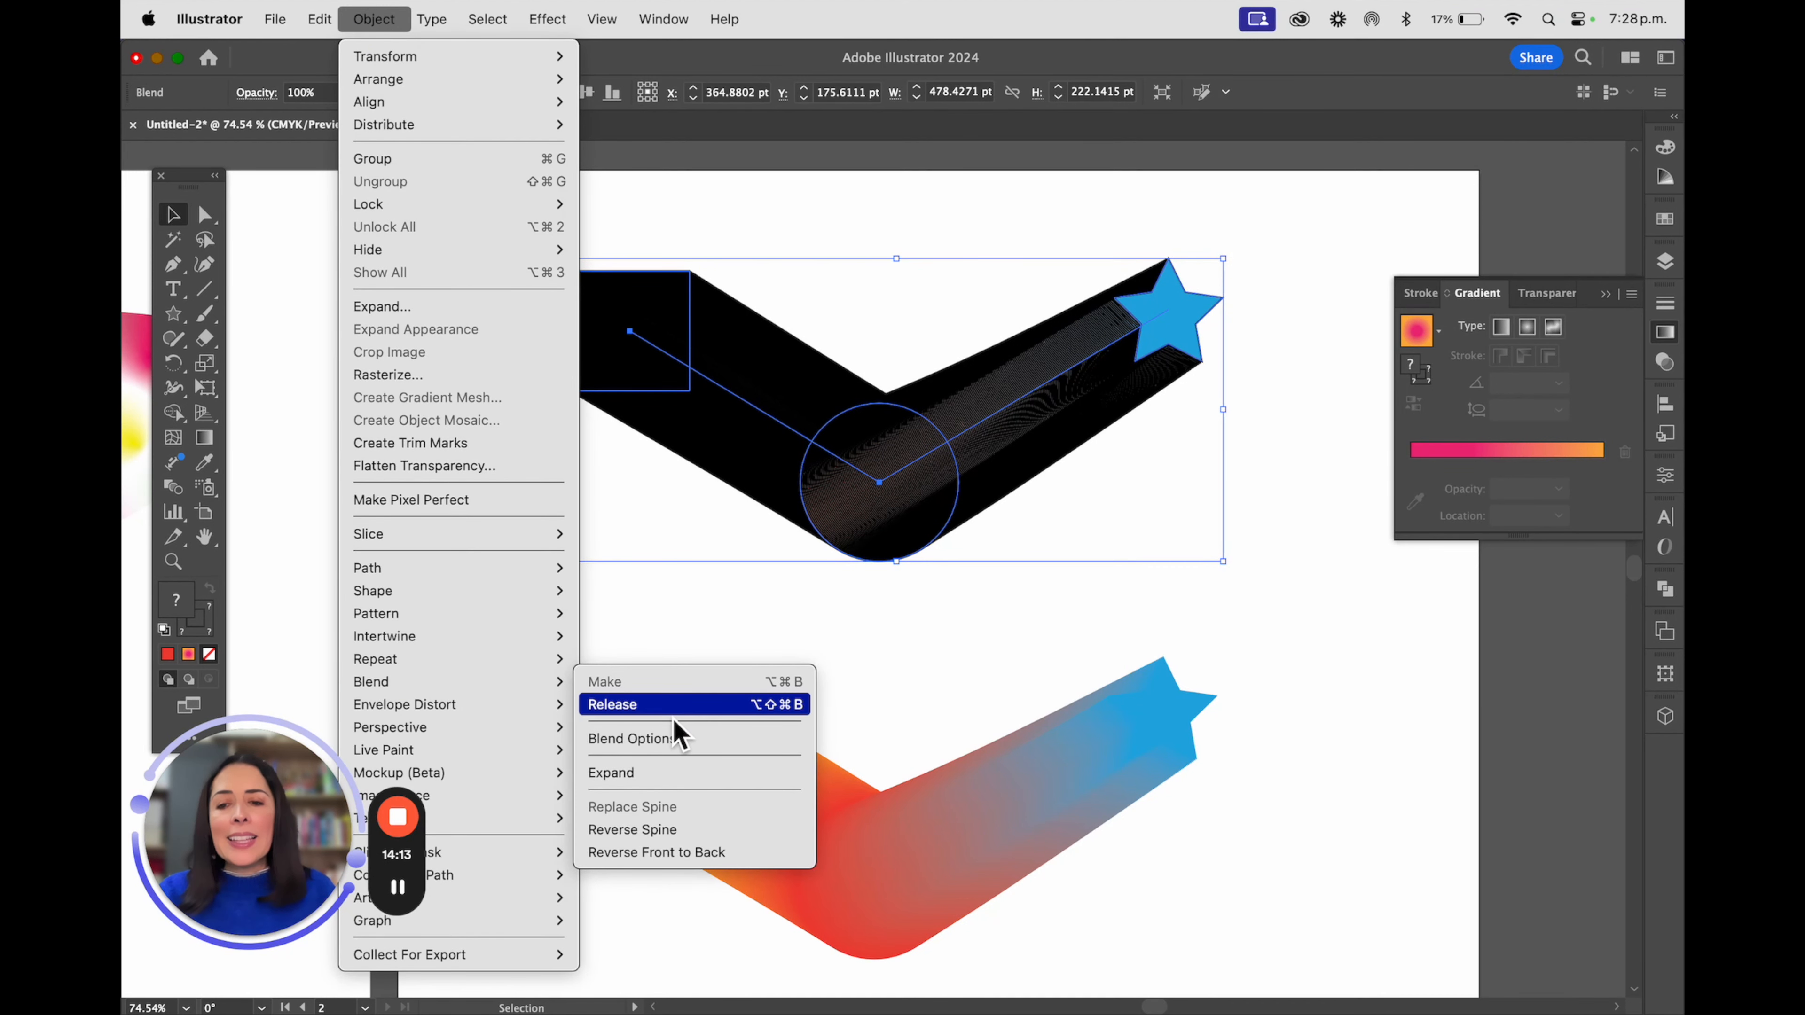
{"action": "left_click", "coordinate": [687, 743]}
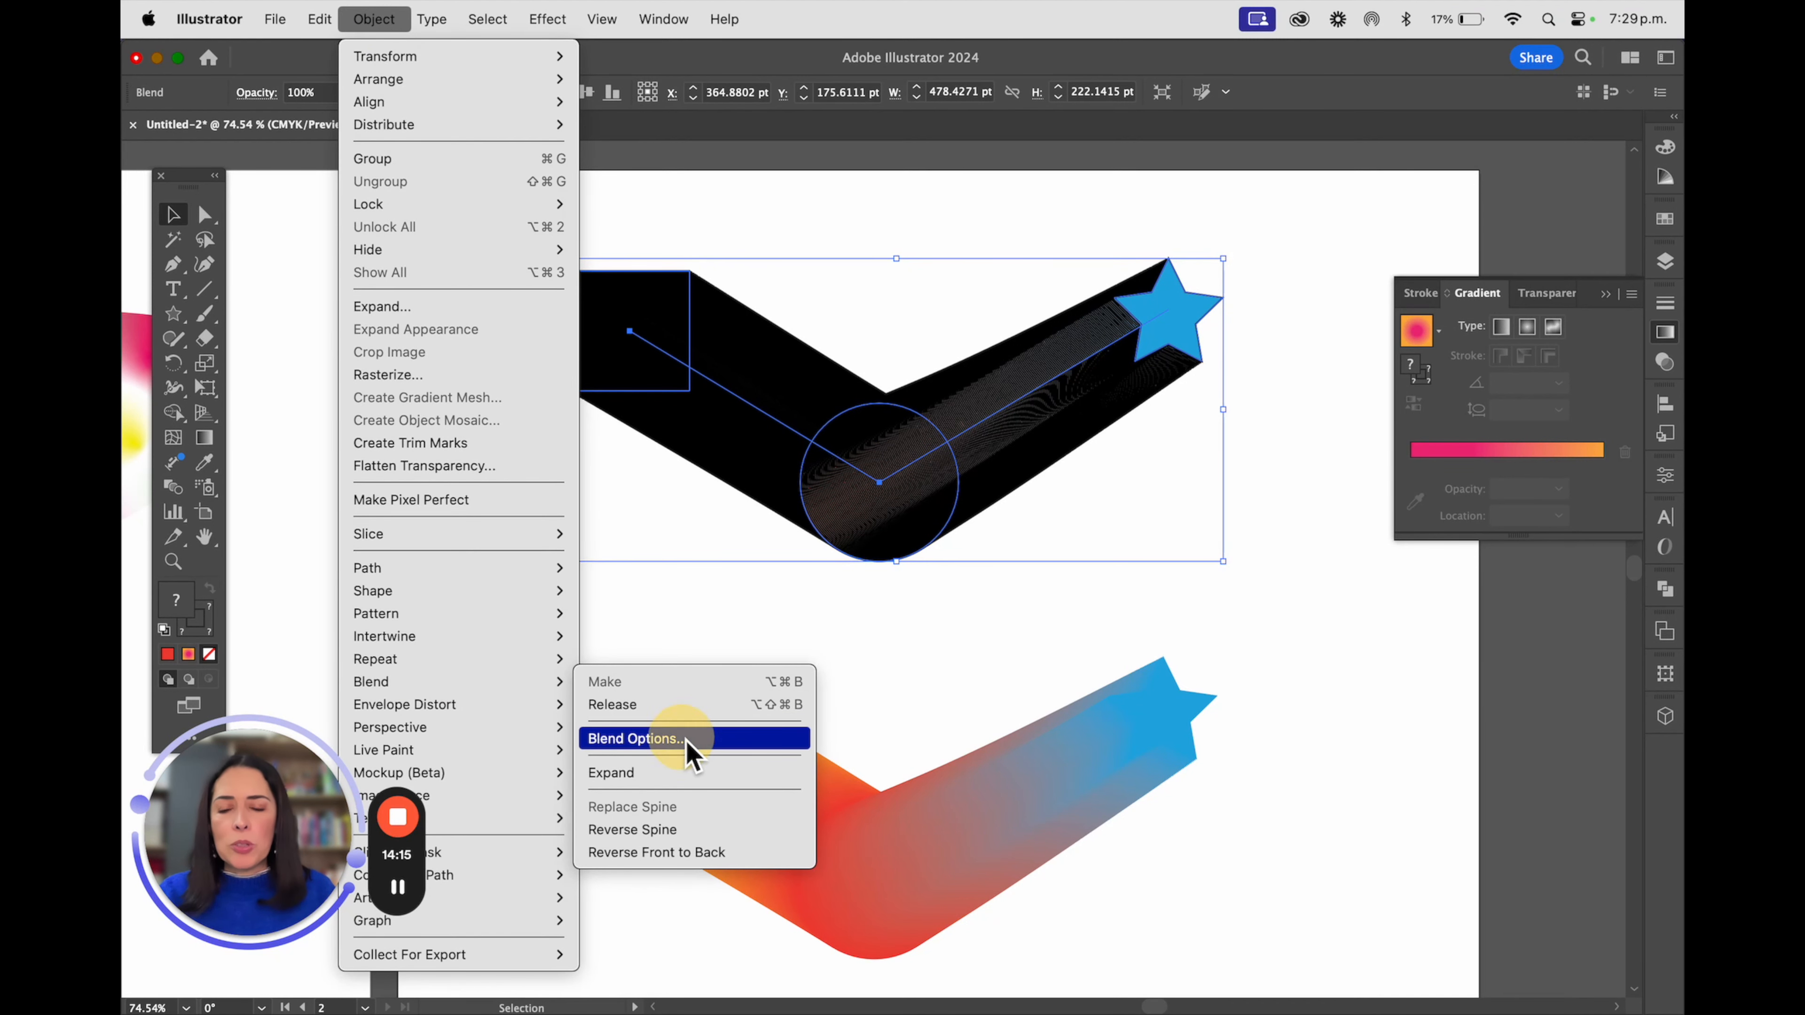
{"action": "left_click_drag", "start_coordinate": [986, 418], "coordinate": [1352, 597]}
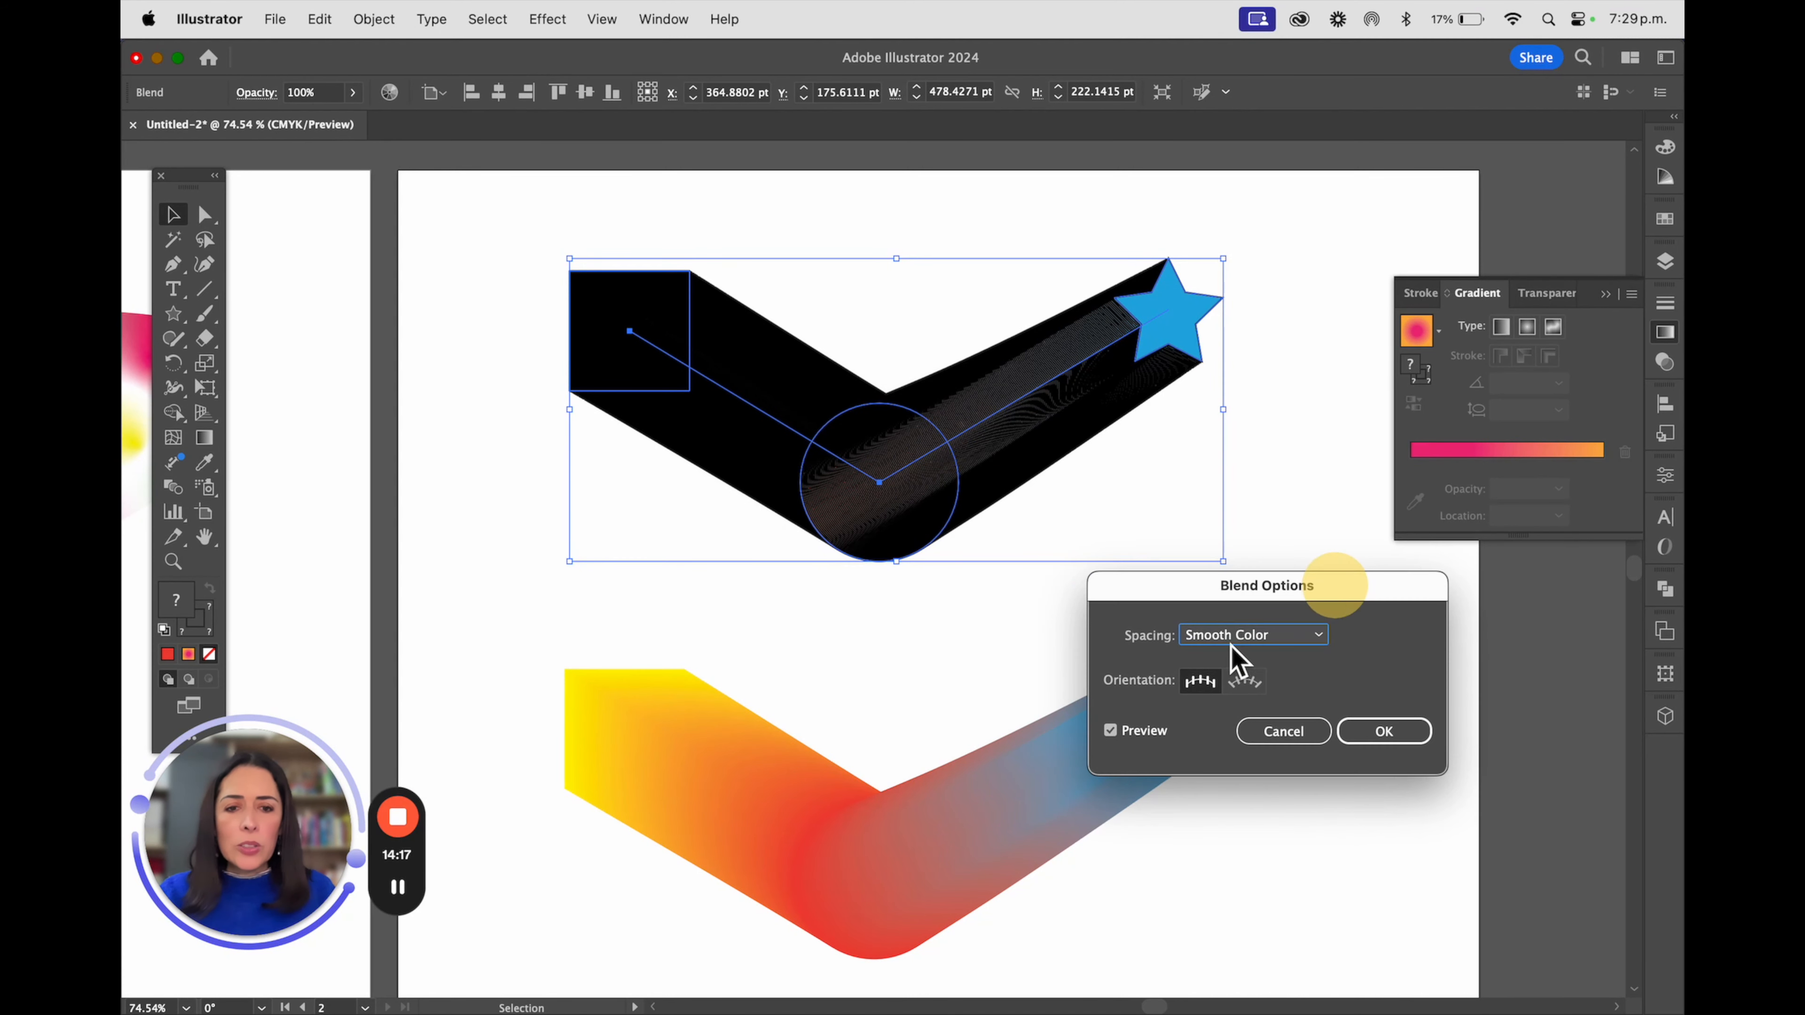
{"action": "left_click", "coordinate": [1257, 635]}
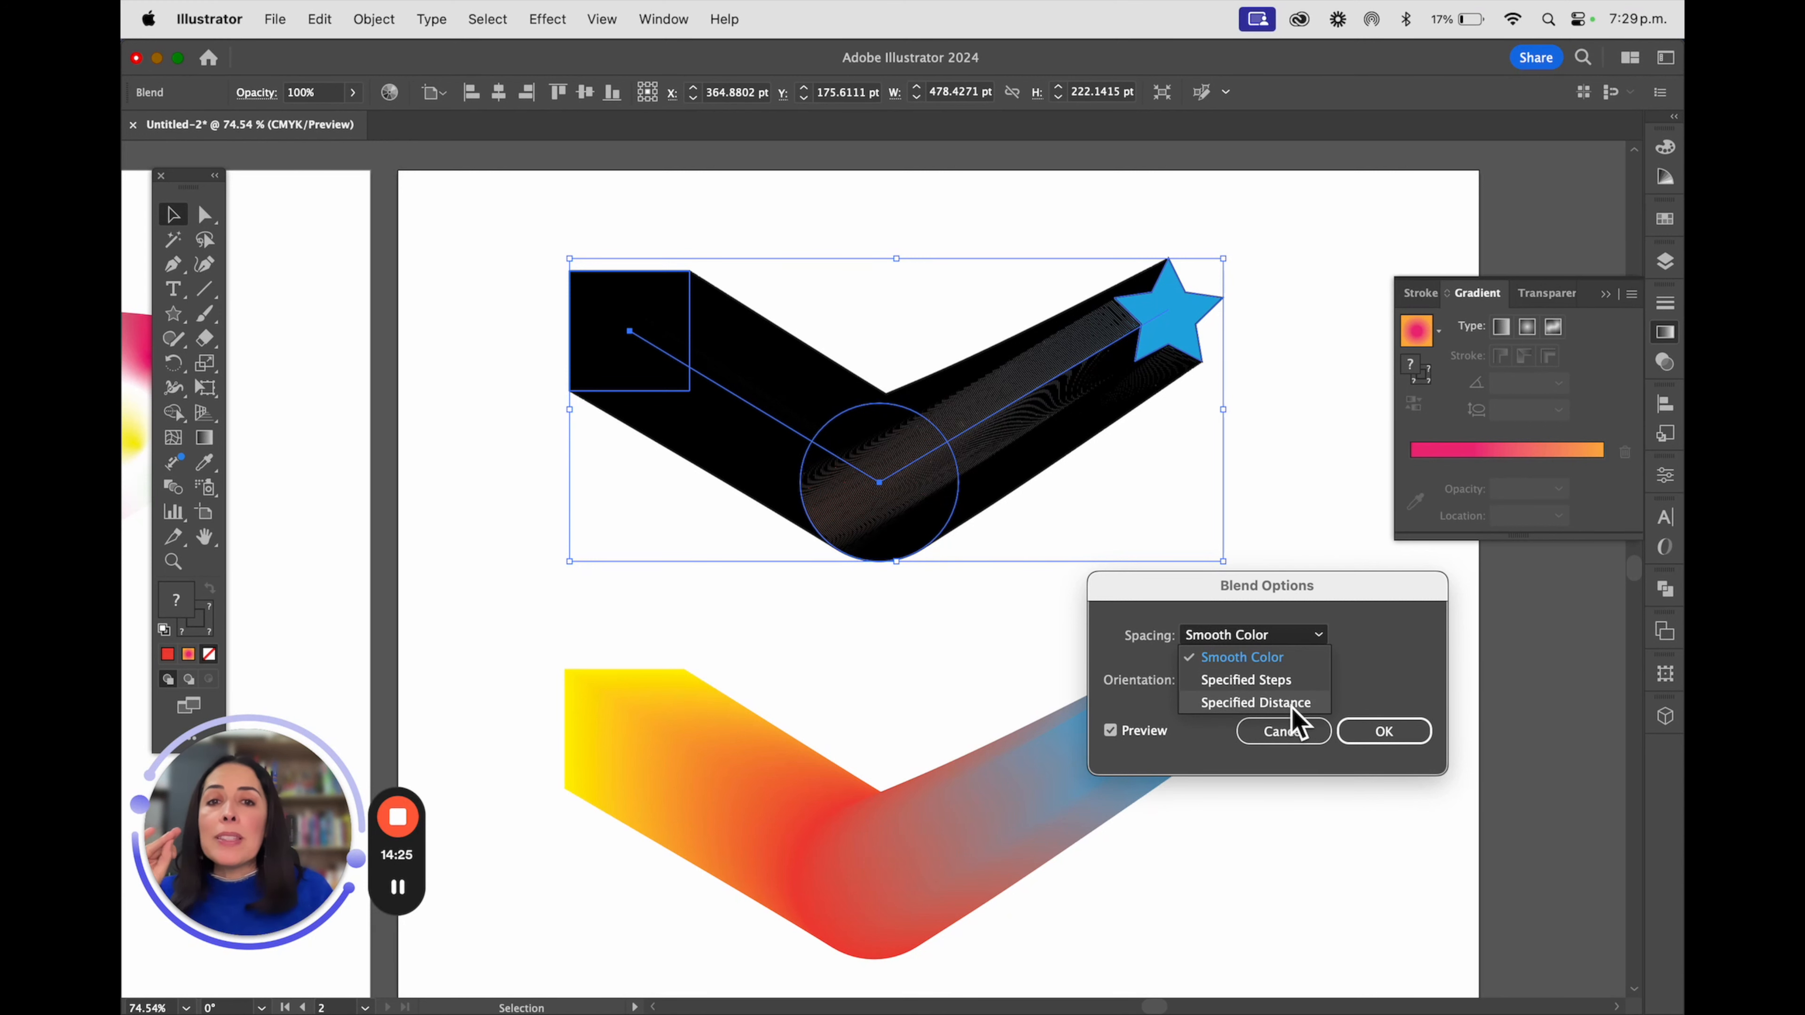
{"action": "left_click", "coordinate": [1281, 682]}
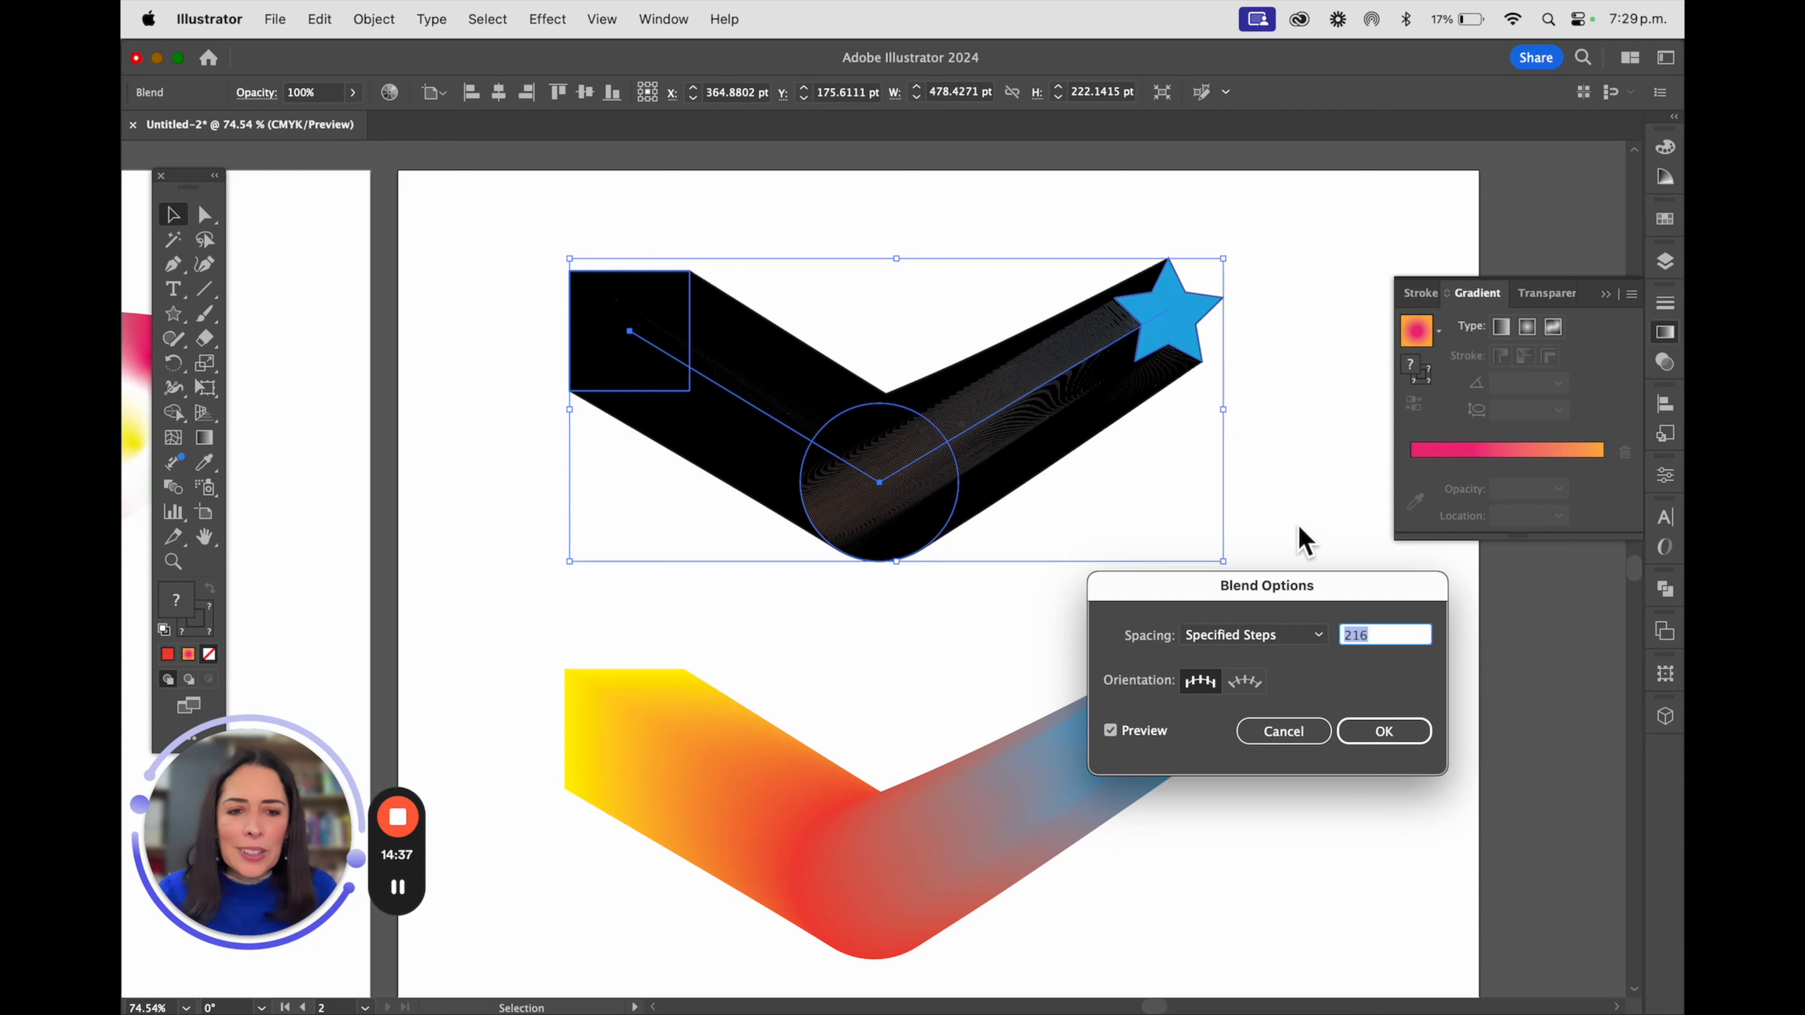
{"action": "type", "text": "5"}
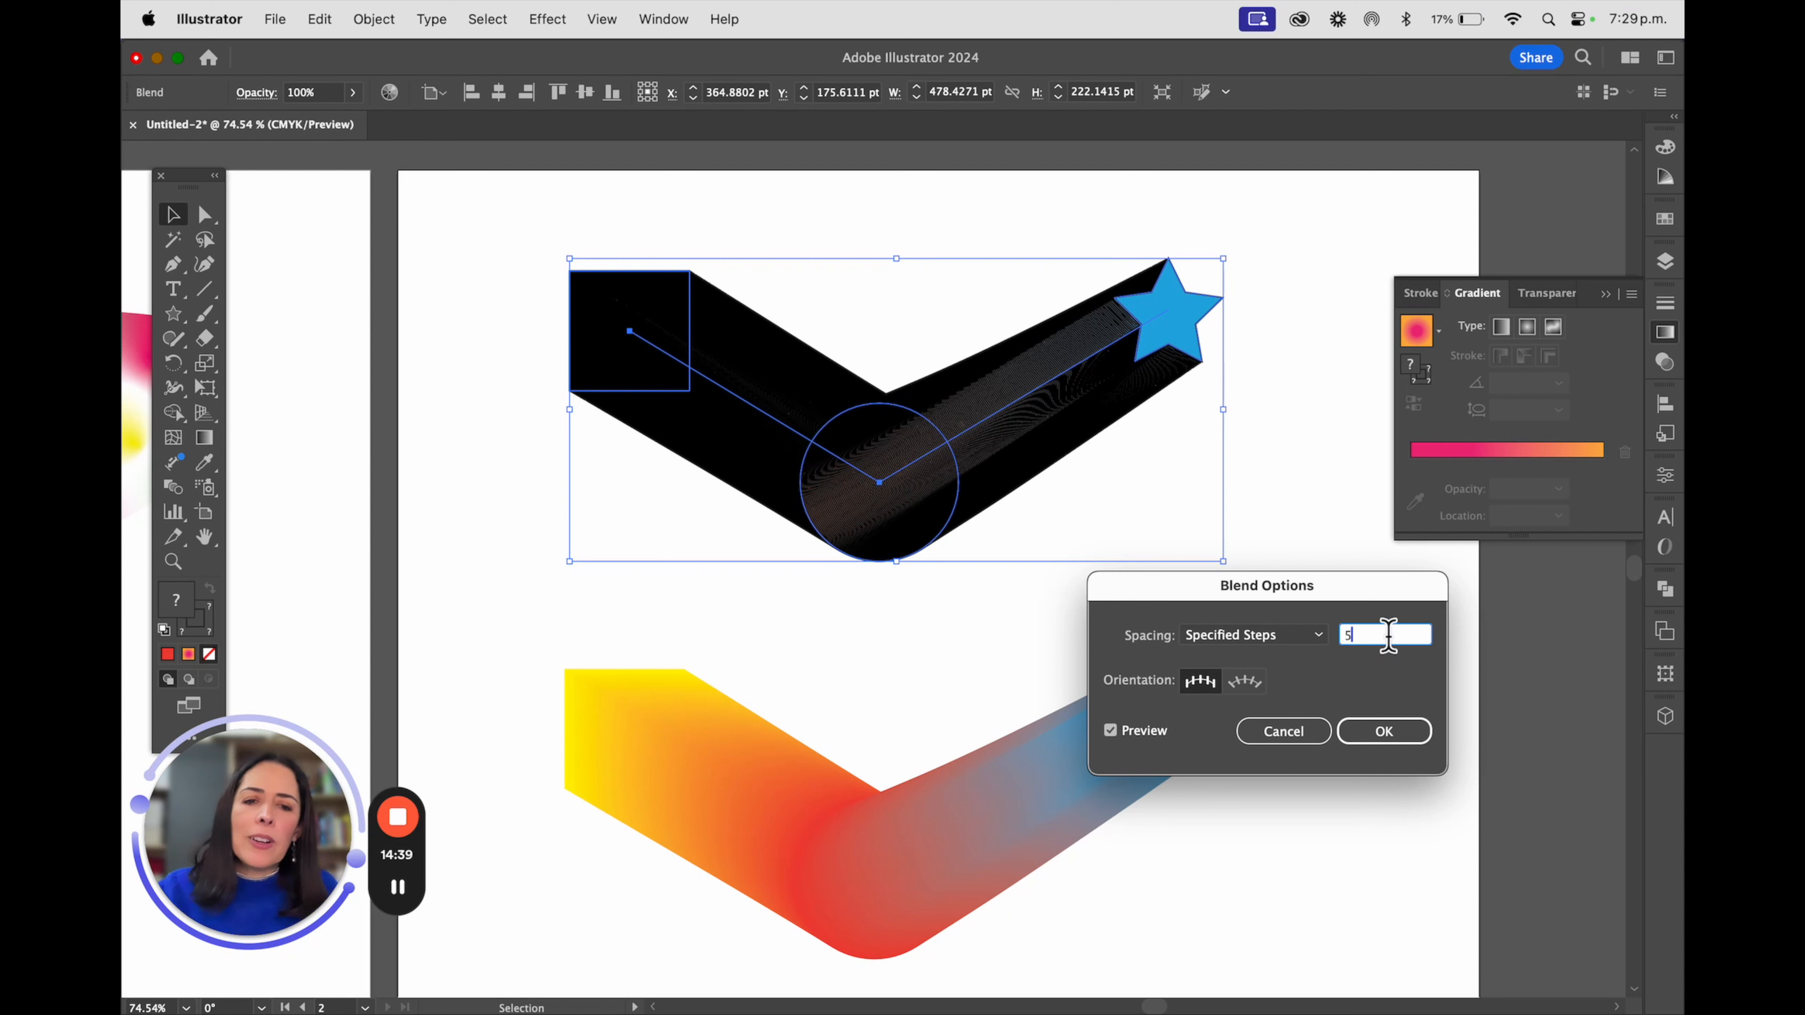
{"action": "left_click", "coordinate": [1382, 734]}
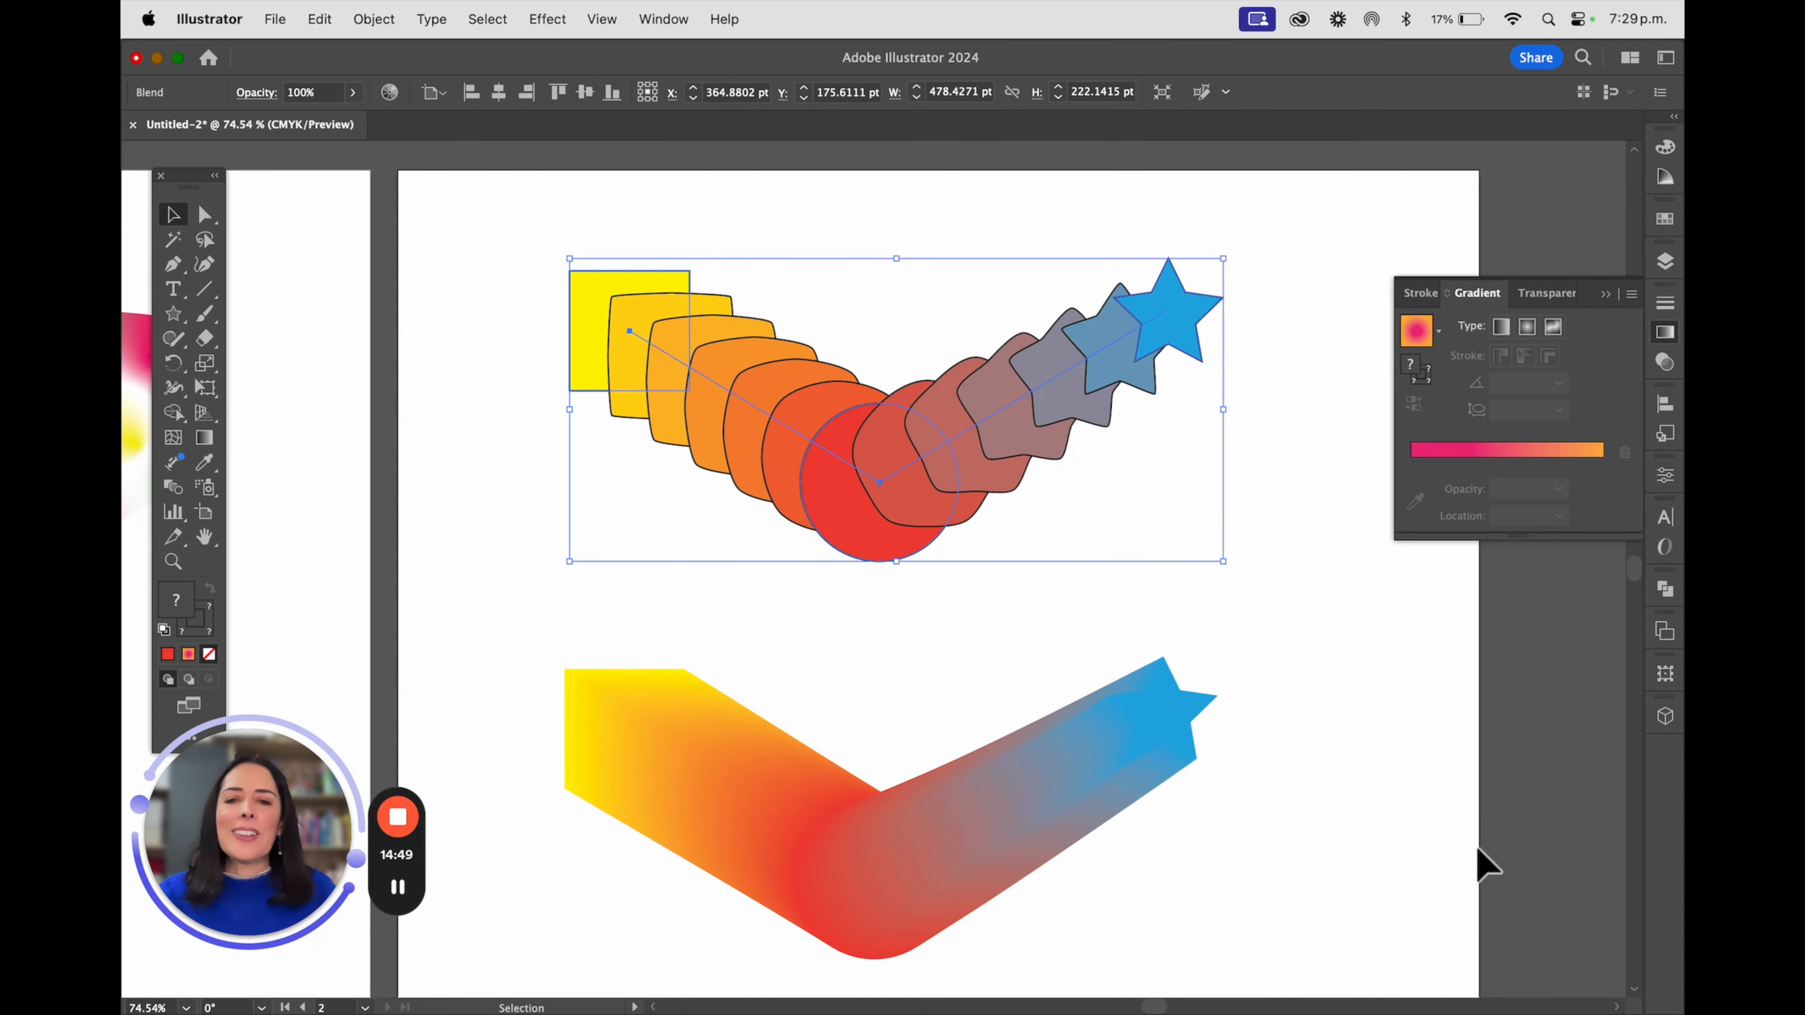
{"action": "left_click", "coordinate": [1380, 825]}
Set the lower strokeless blend's spacing to Specified Steps with 4 steps
{"action": "left_click", "coordinate": [979, 807]}
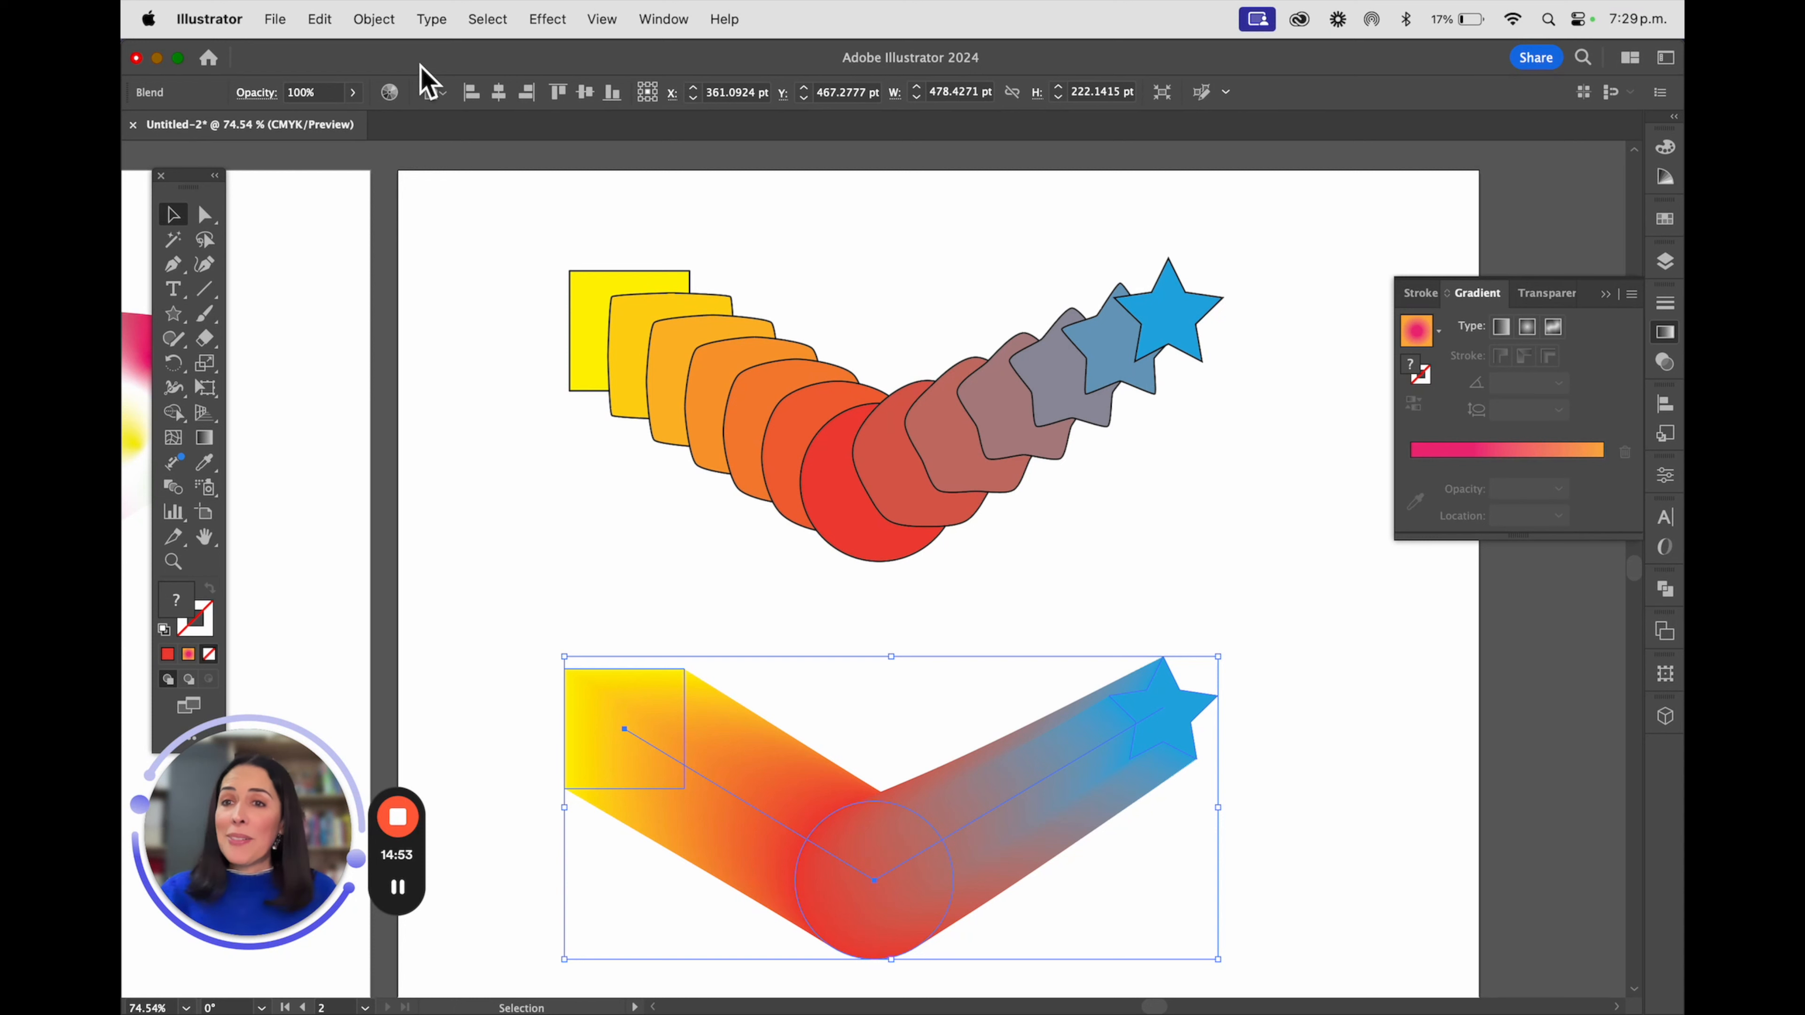
{"action": "left_click", "coordinate": [374, 20]}
{"action": "mouse_move", "coordinate": [516, 688]}
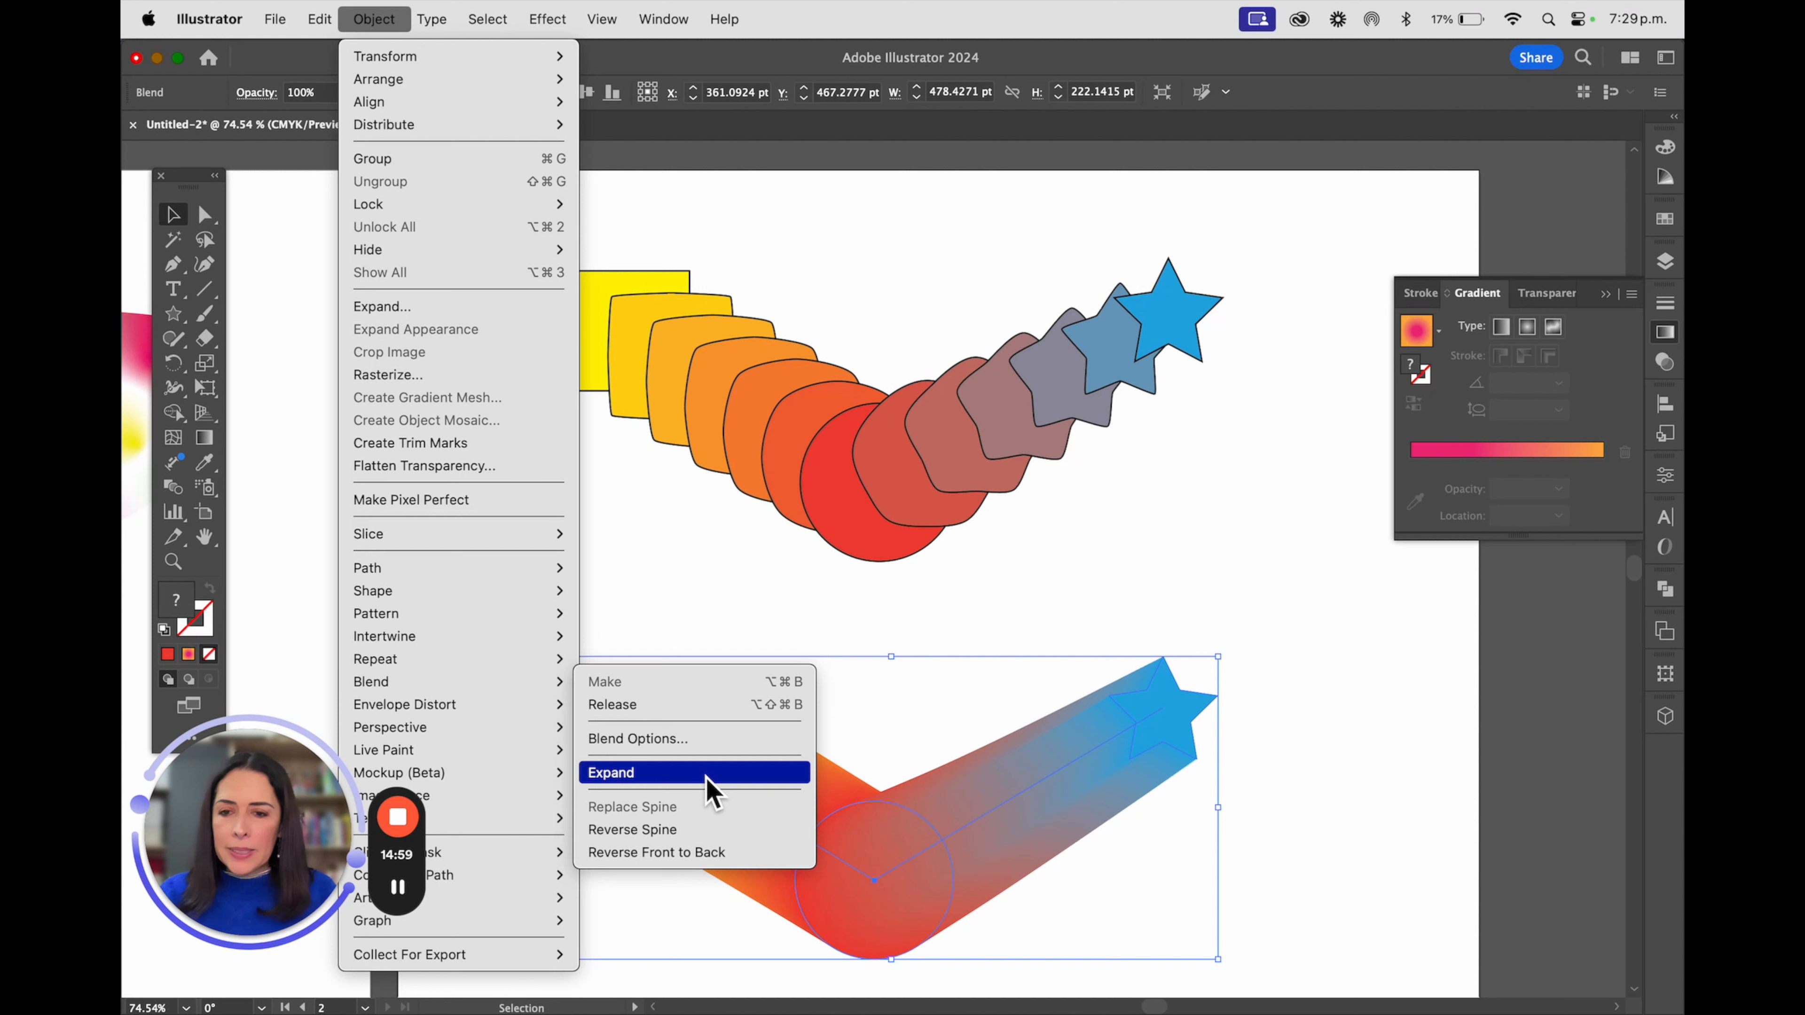
{"action": "left_click", "coordinate": [711, 743]}
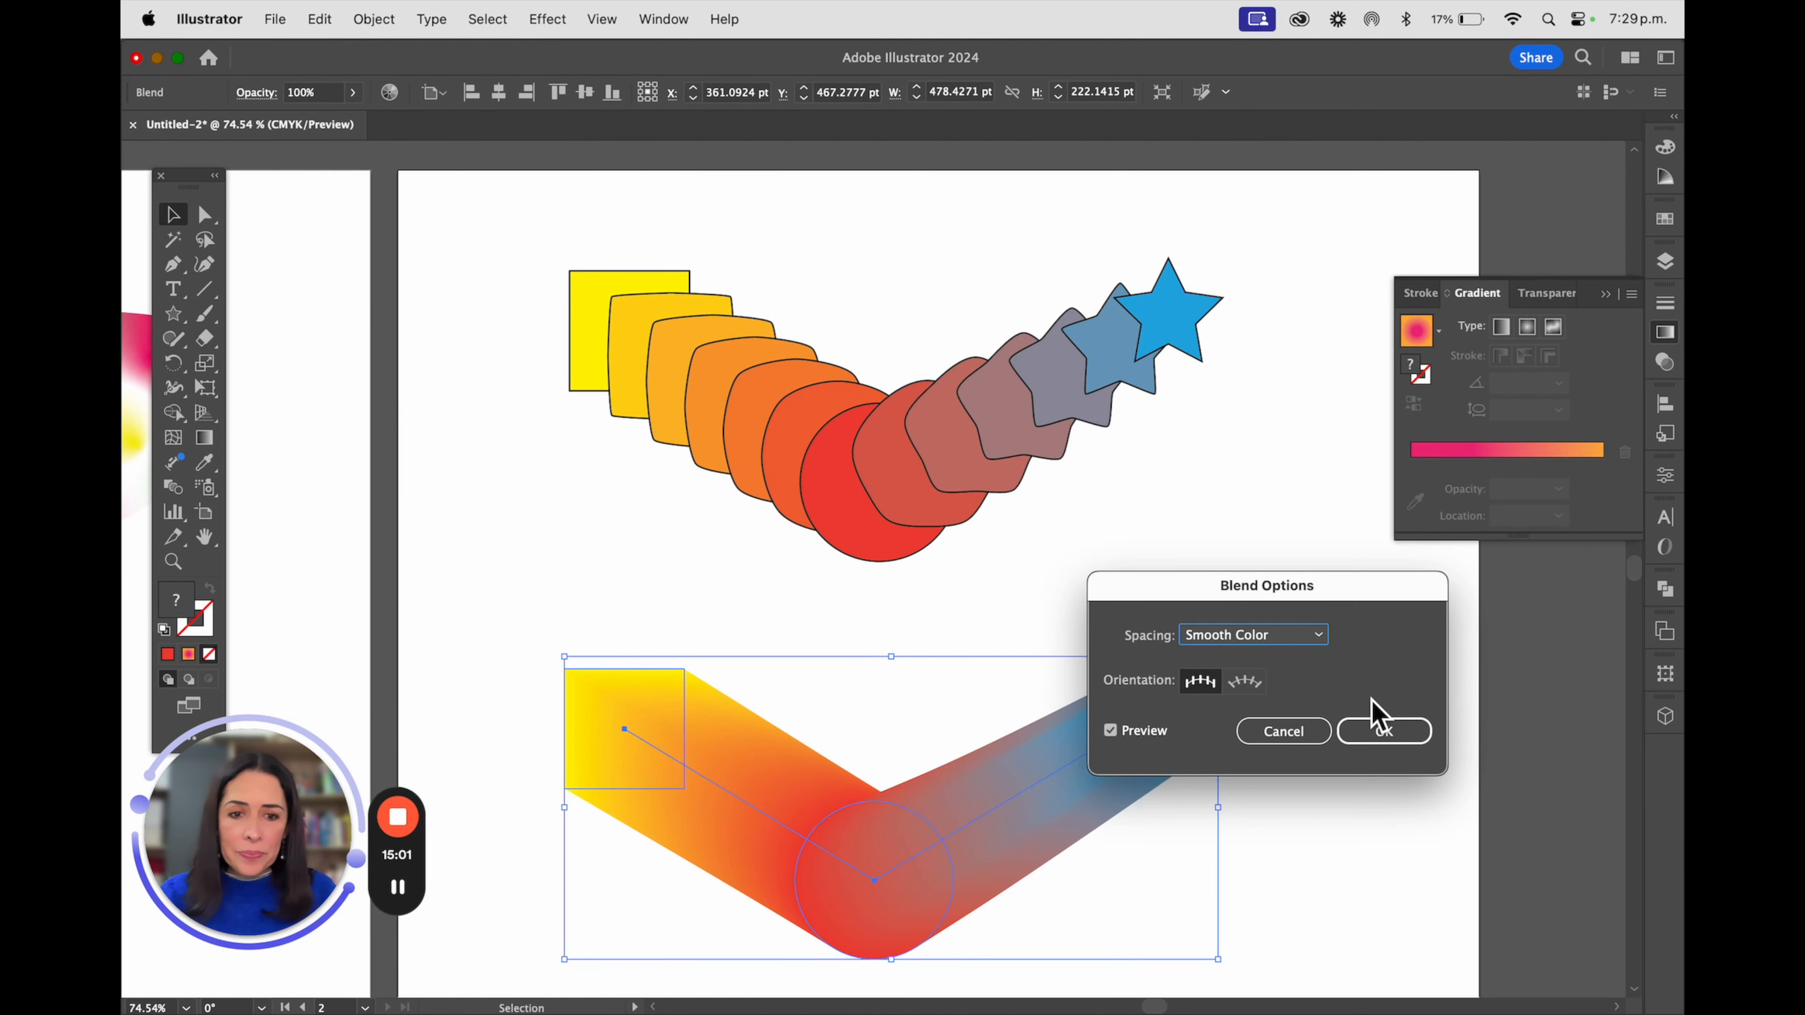
{"action": "left_click", "coordinate": [1274, 650]}
{"action": "left_click", "coordinate": [1261, 683]}
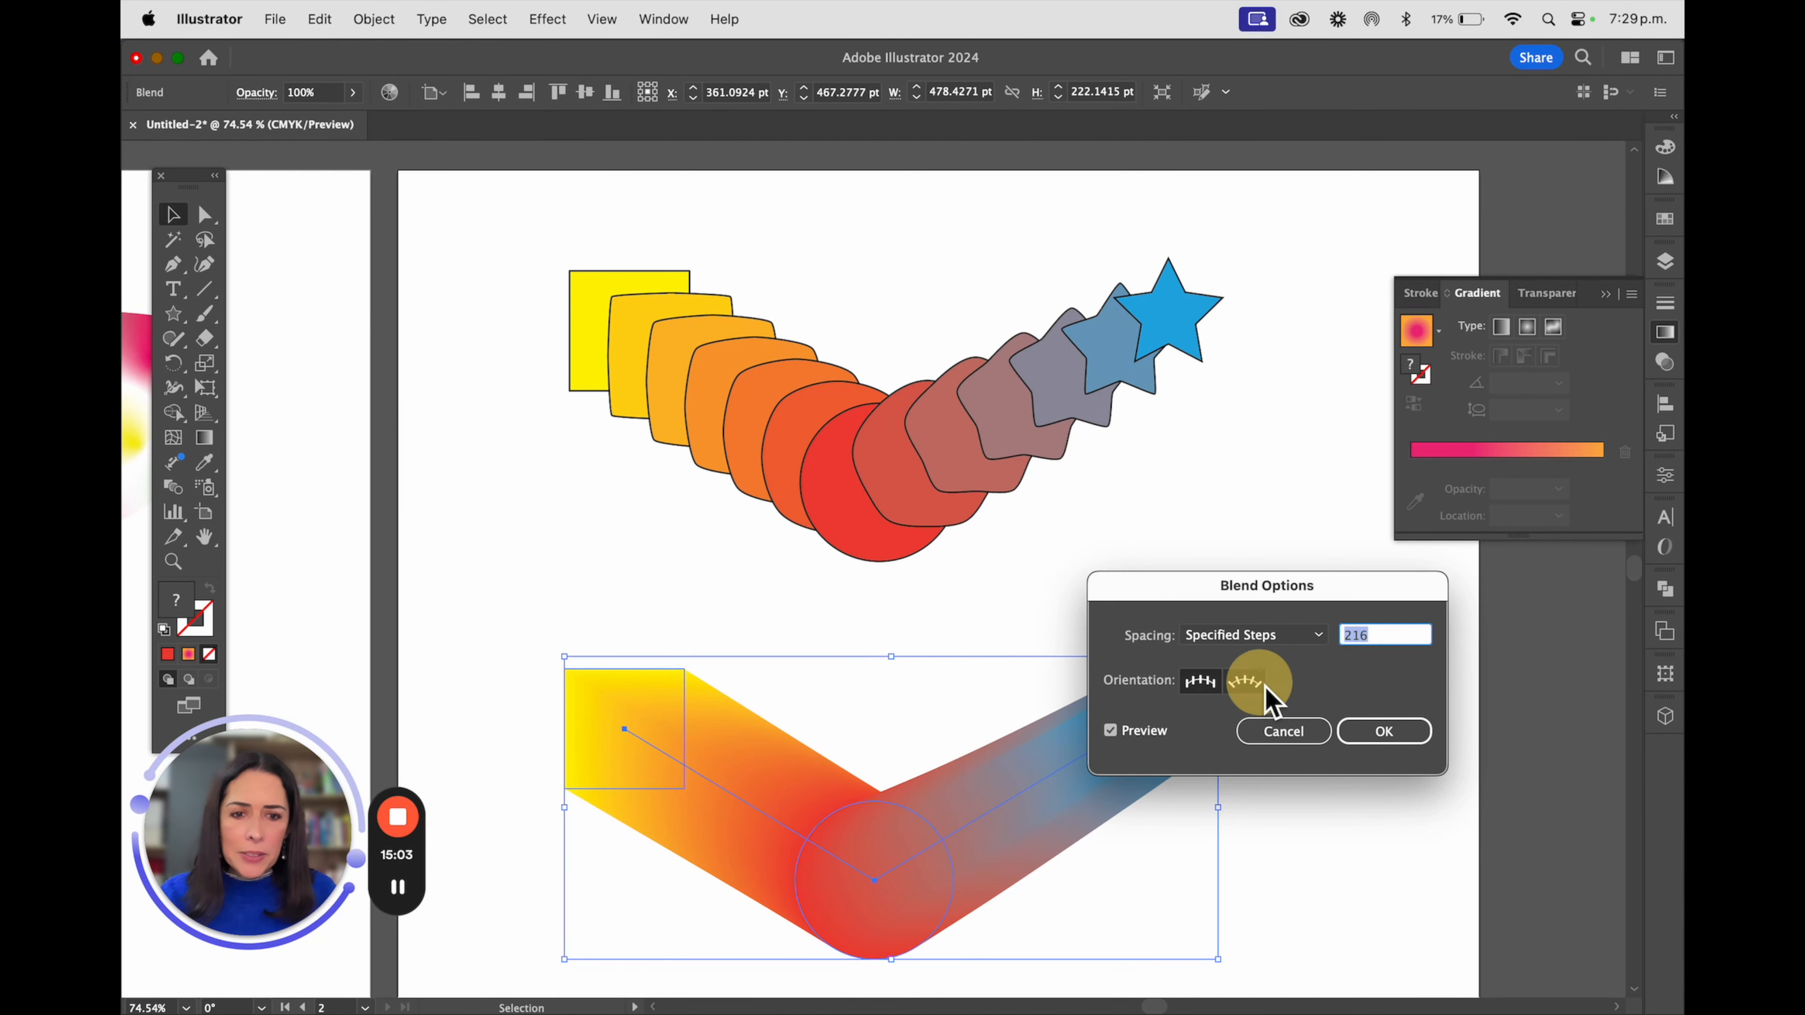
{"action": "type", "text": "4"}
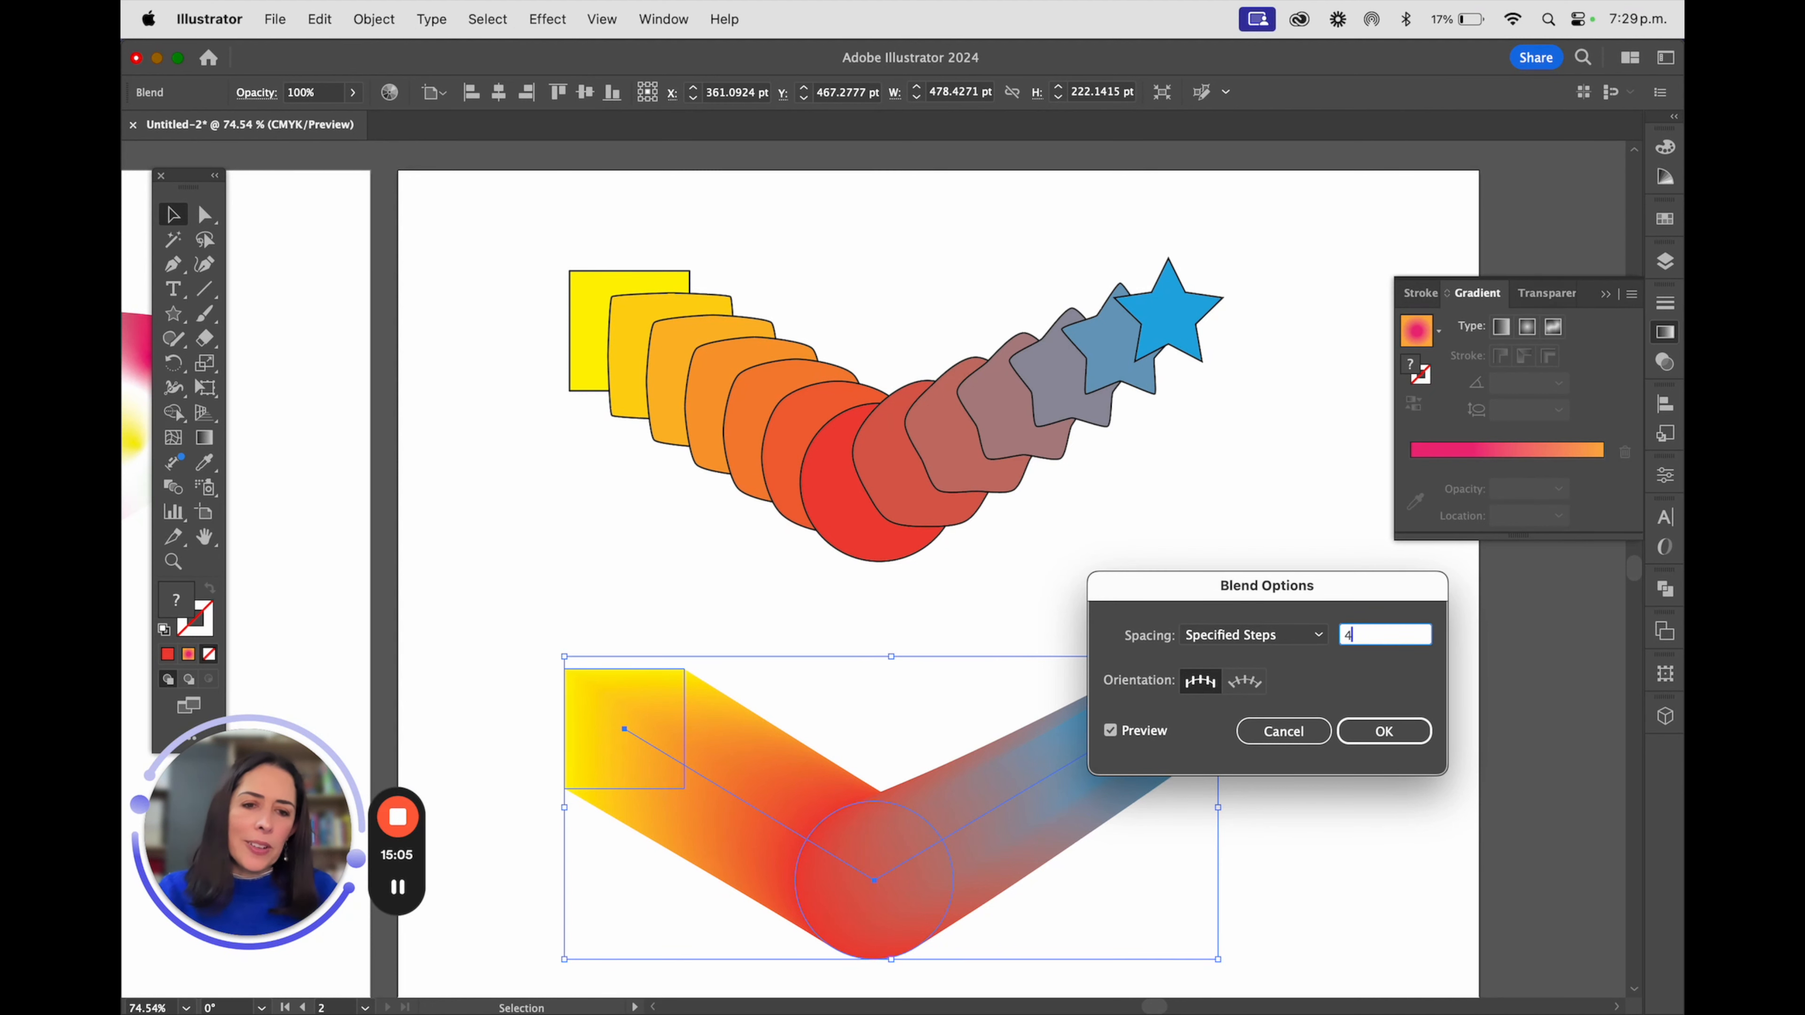
{"action": "key", "text": "Return"}
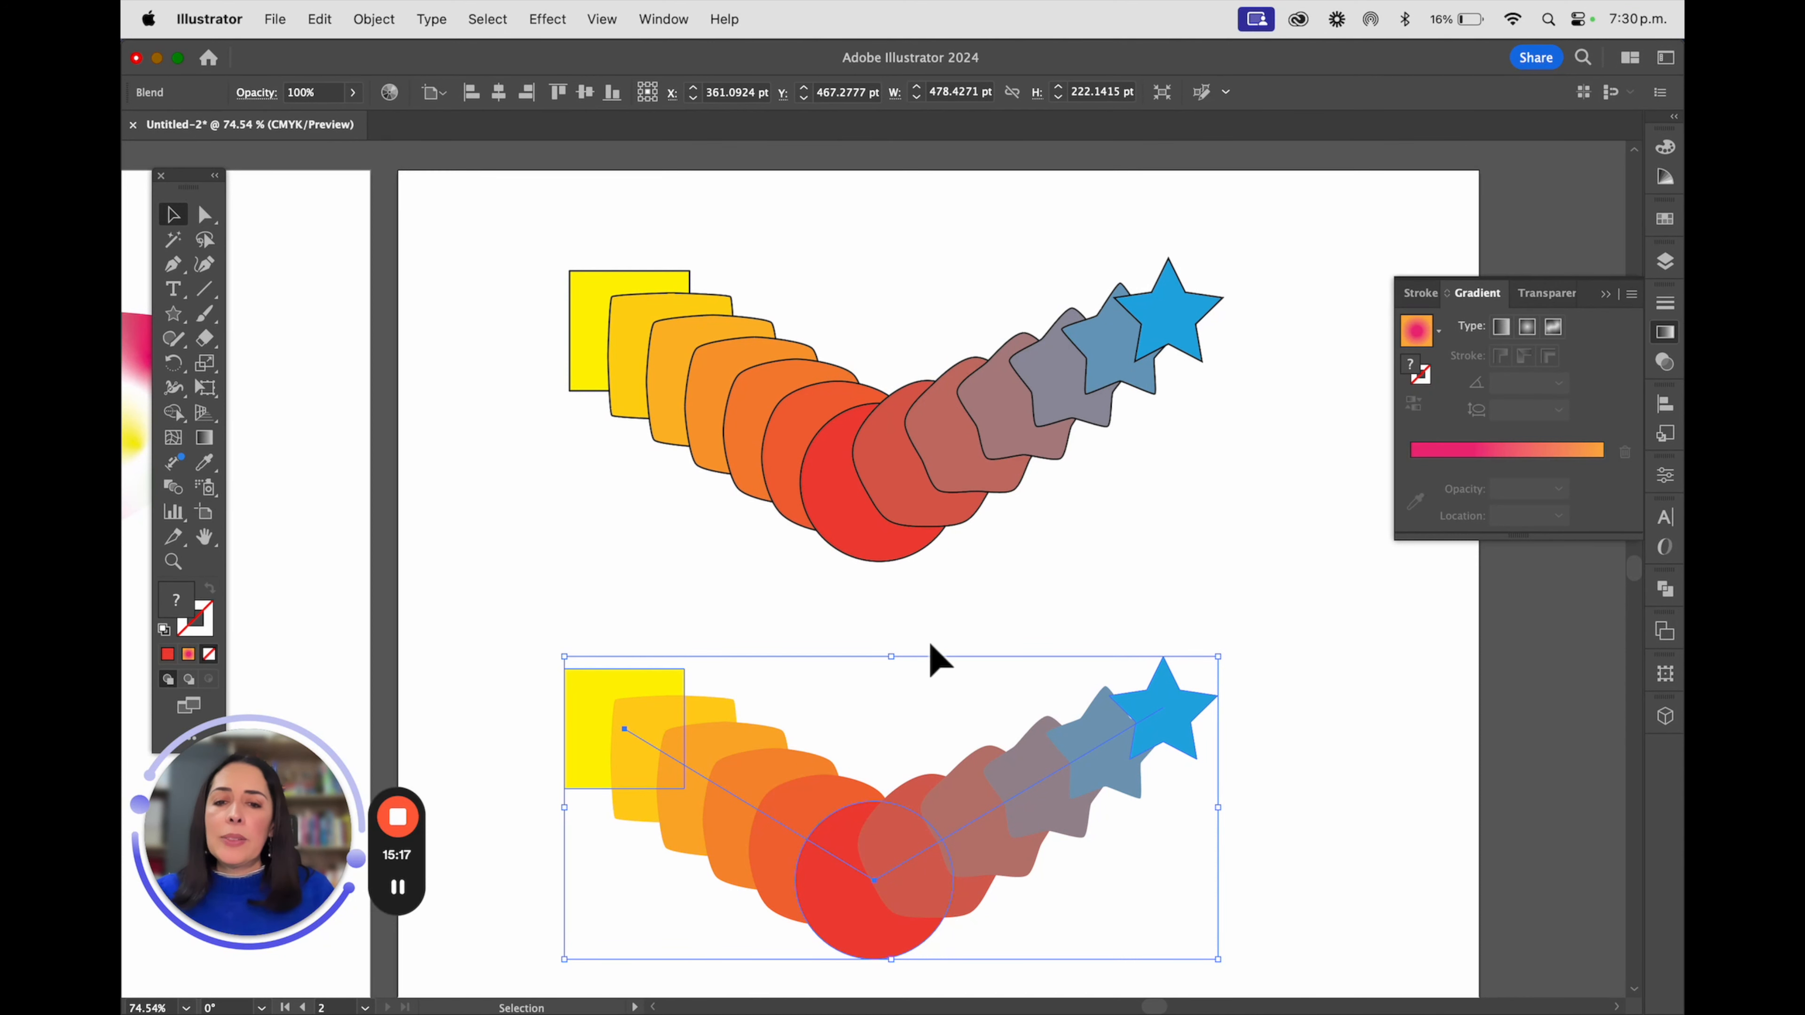
Reverse the spine of the upper outlined blend
{"action": "left_click", "coordinate": [926, 460]}
{"action": "left_click", "coordinate": [374, 19]}
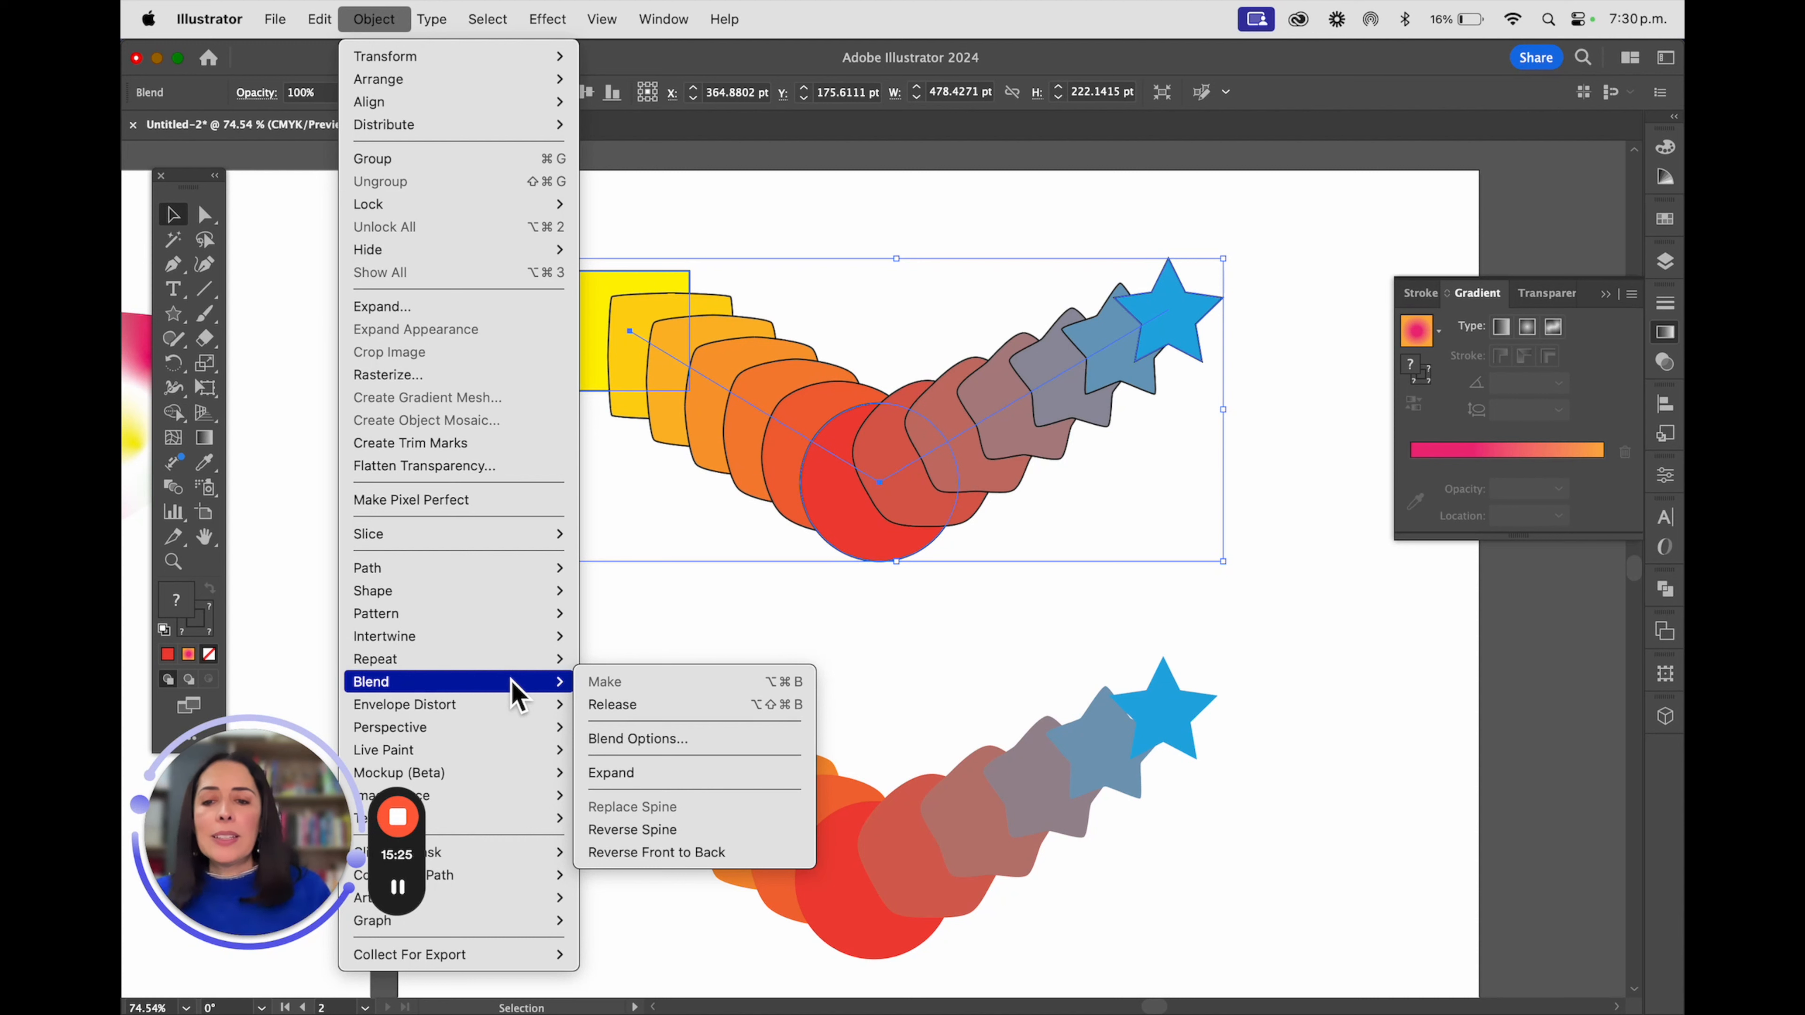
{"action": "left_click", "coordinate": [681, 837]}
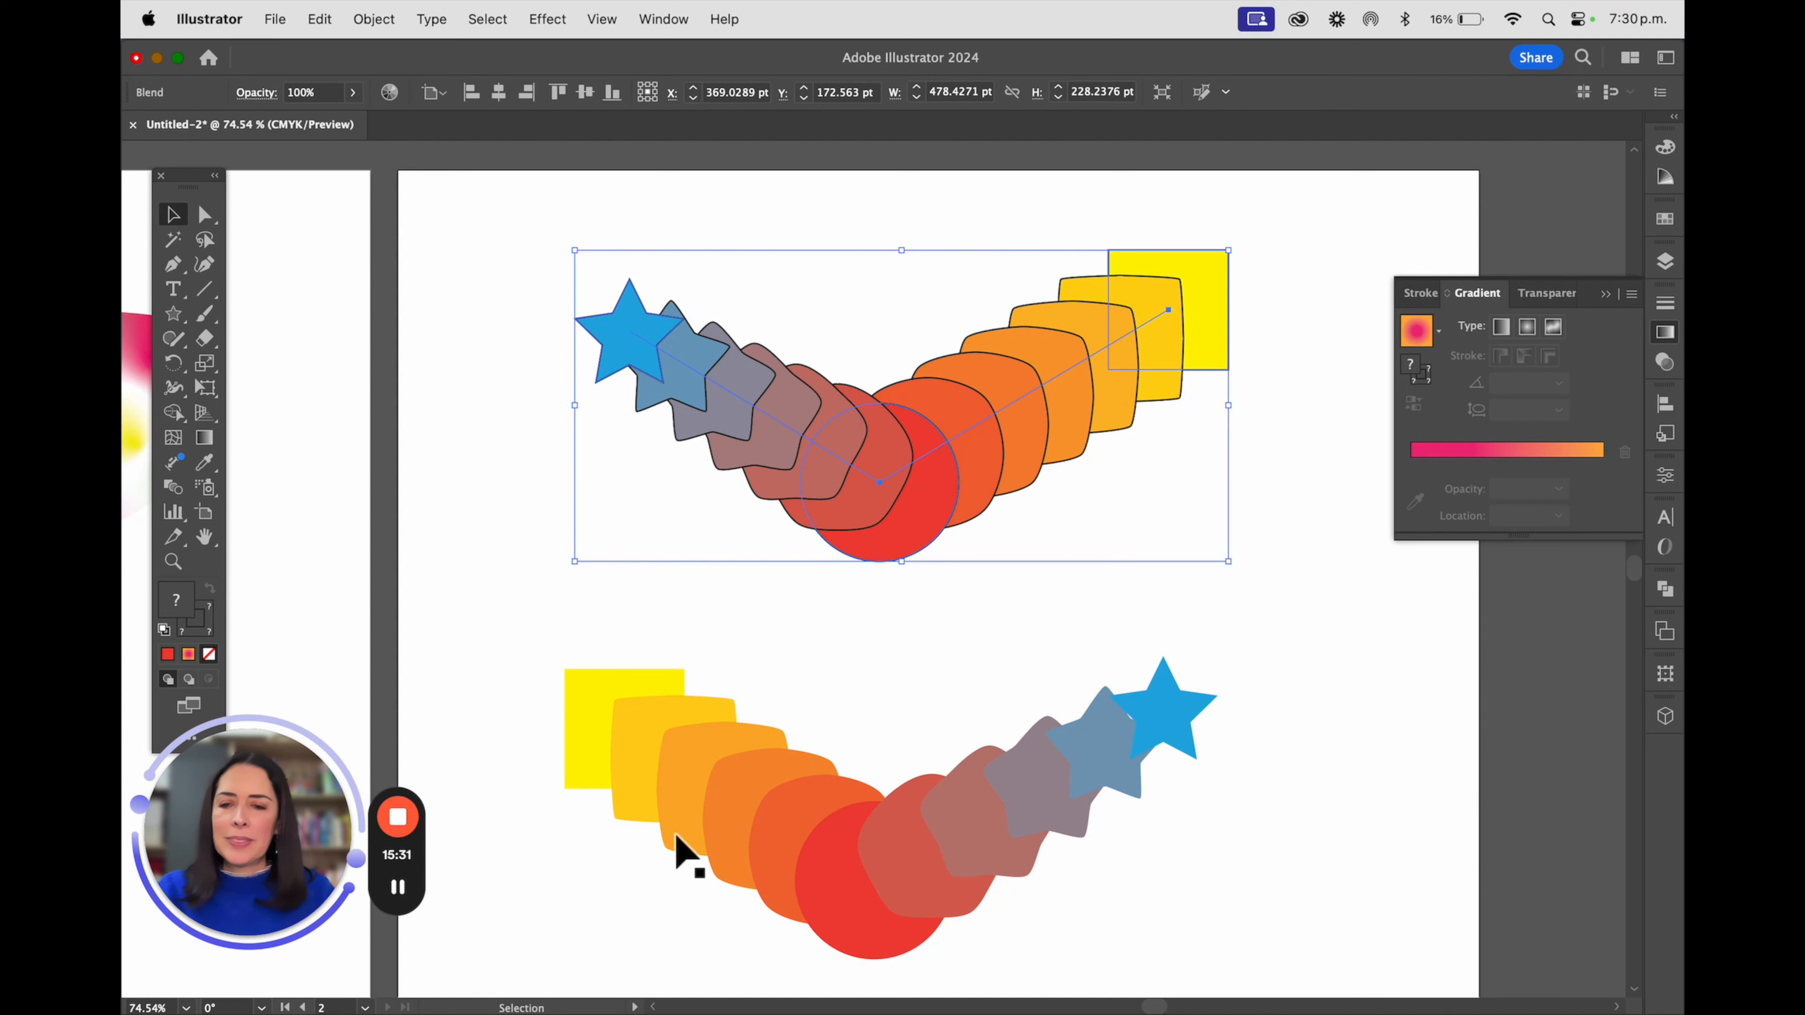
Try reversing the lower strokeless blend's stacking order with Reverse Front to Back
{"action": "left_click", "coordinate": [710, 814]}
{"action": "left_click", "coordinate": [375, 18]}
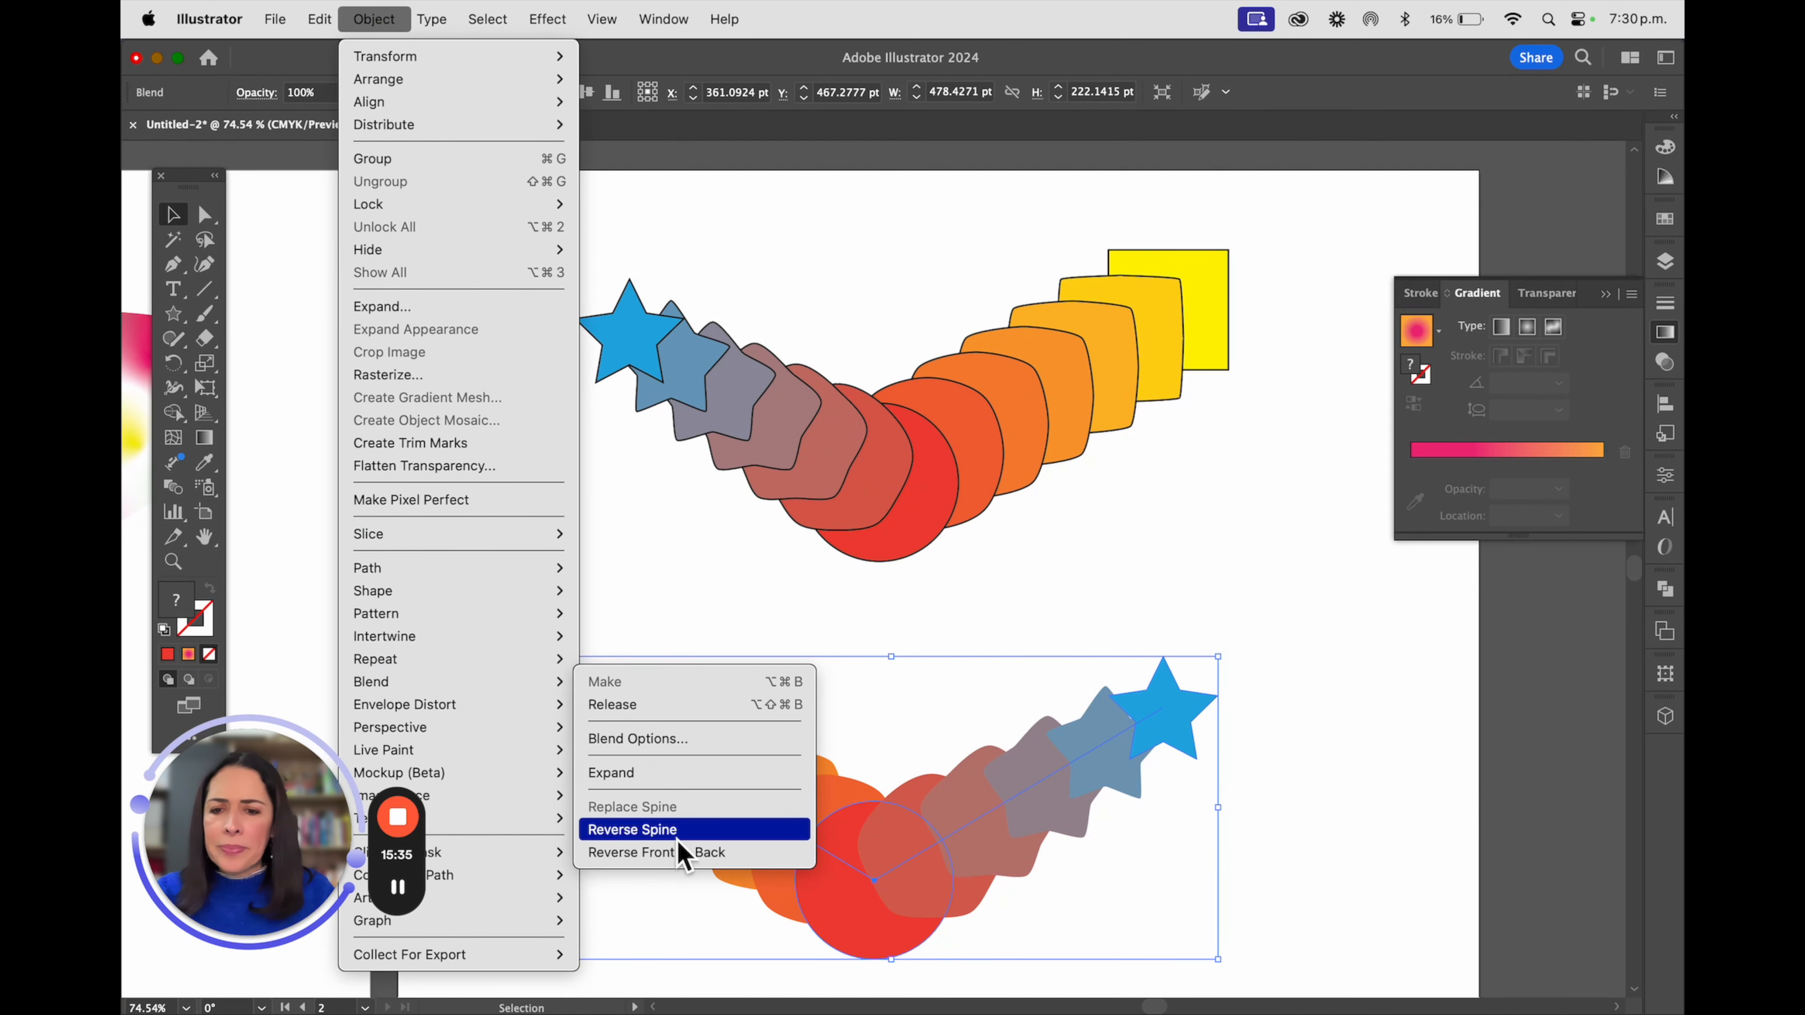
{"action": "left_click", "coordinate": [708, 859]}
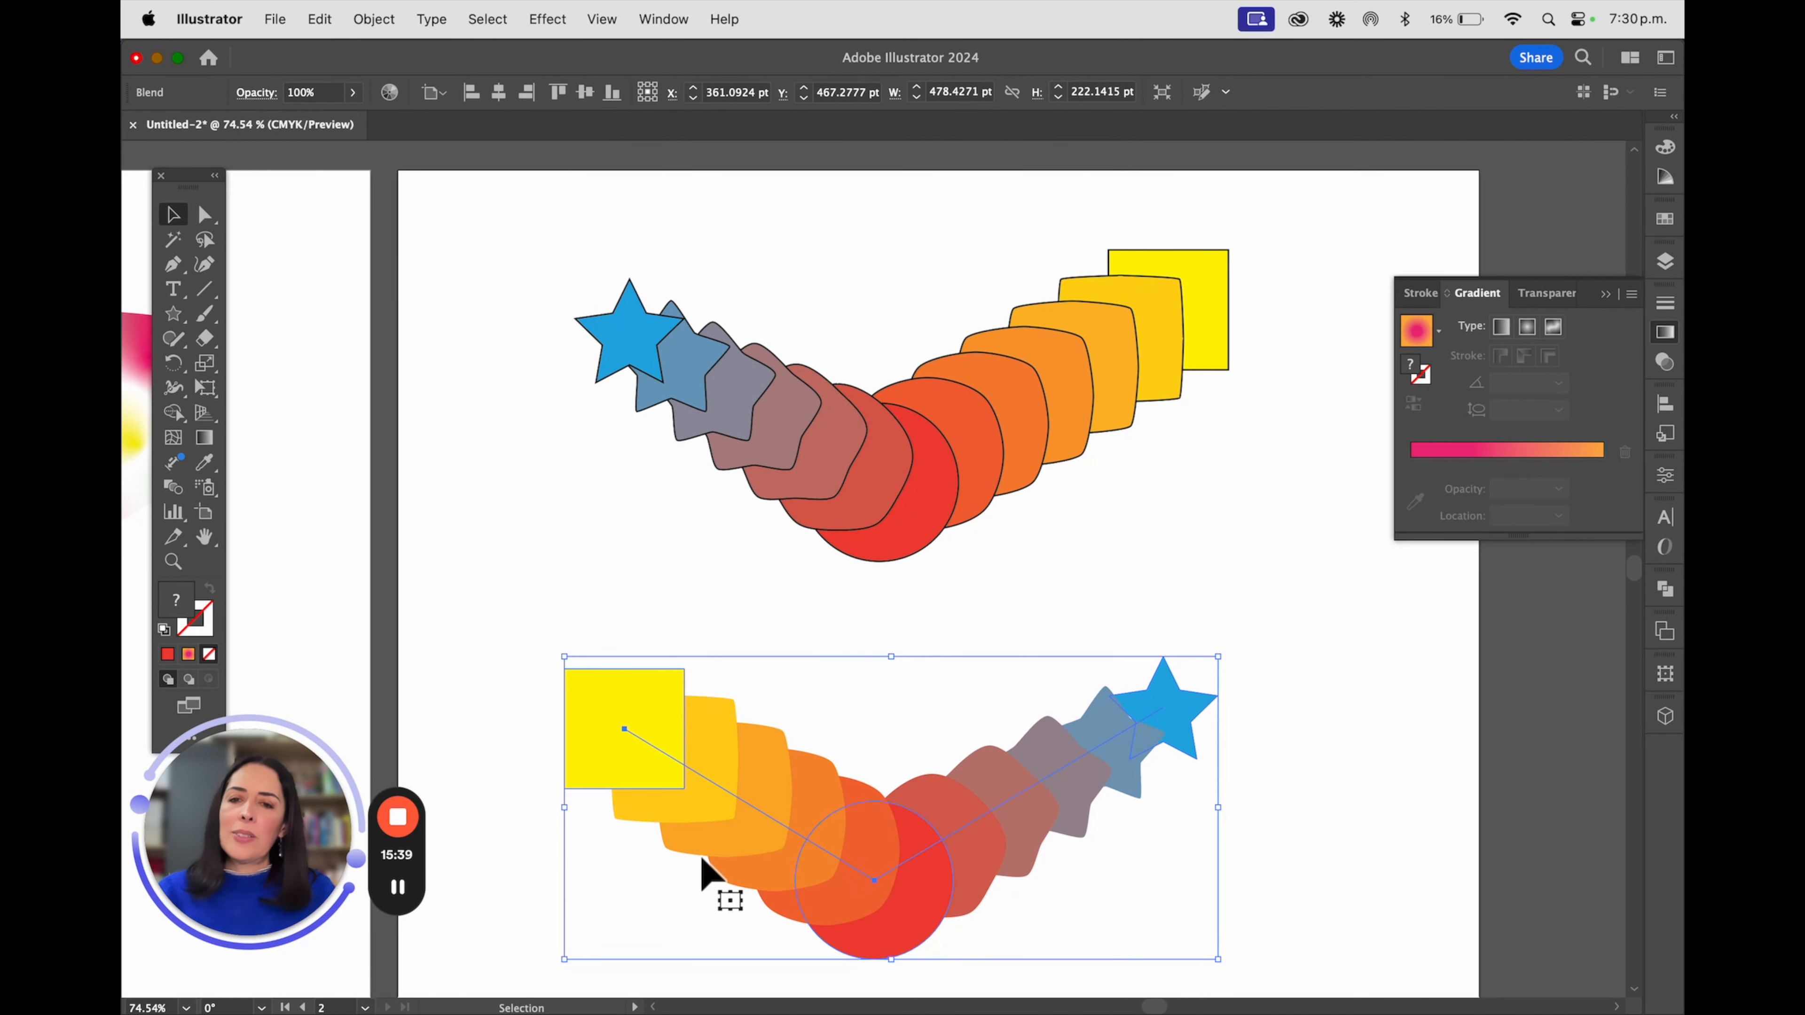
Undo the upper blend's spine reversal and the lower blend's front-to-back reversal
{"action": "left_click", "coordinate": [881, 419]}
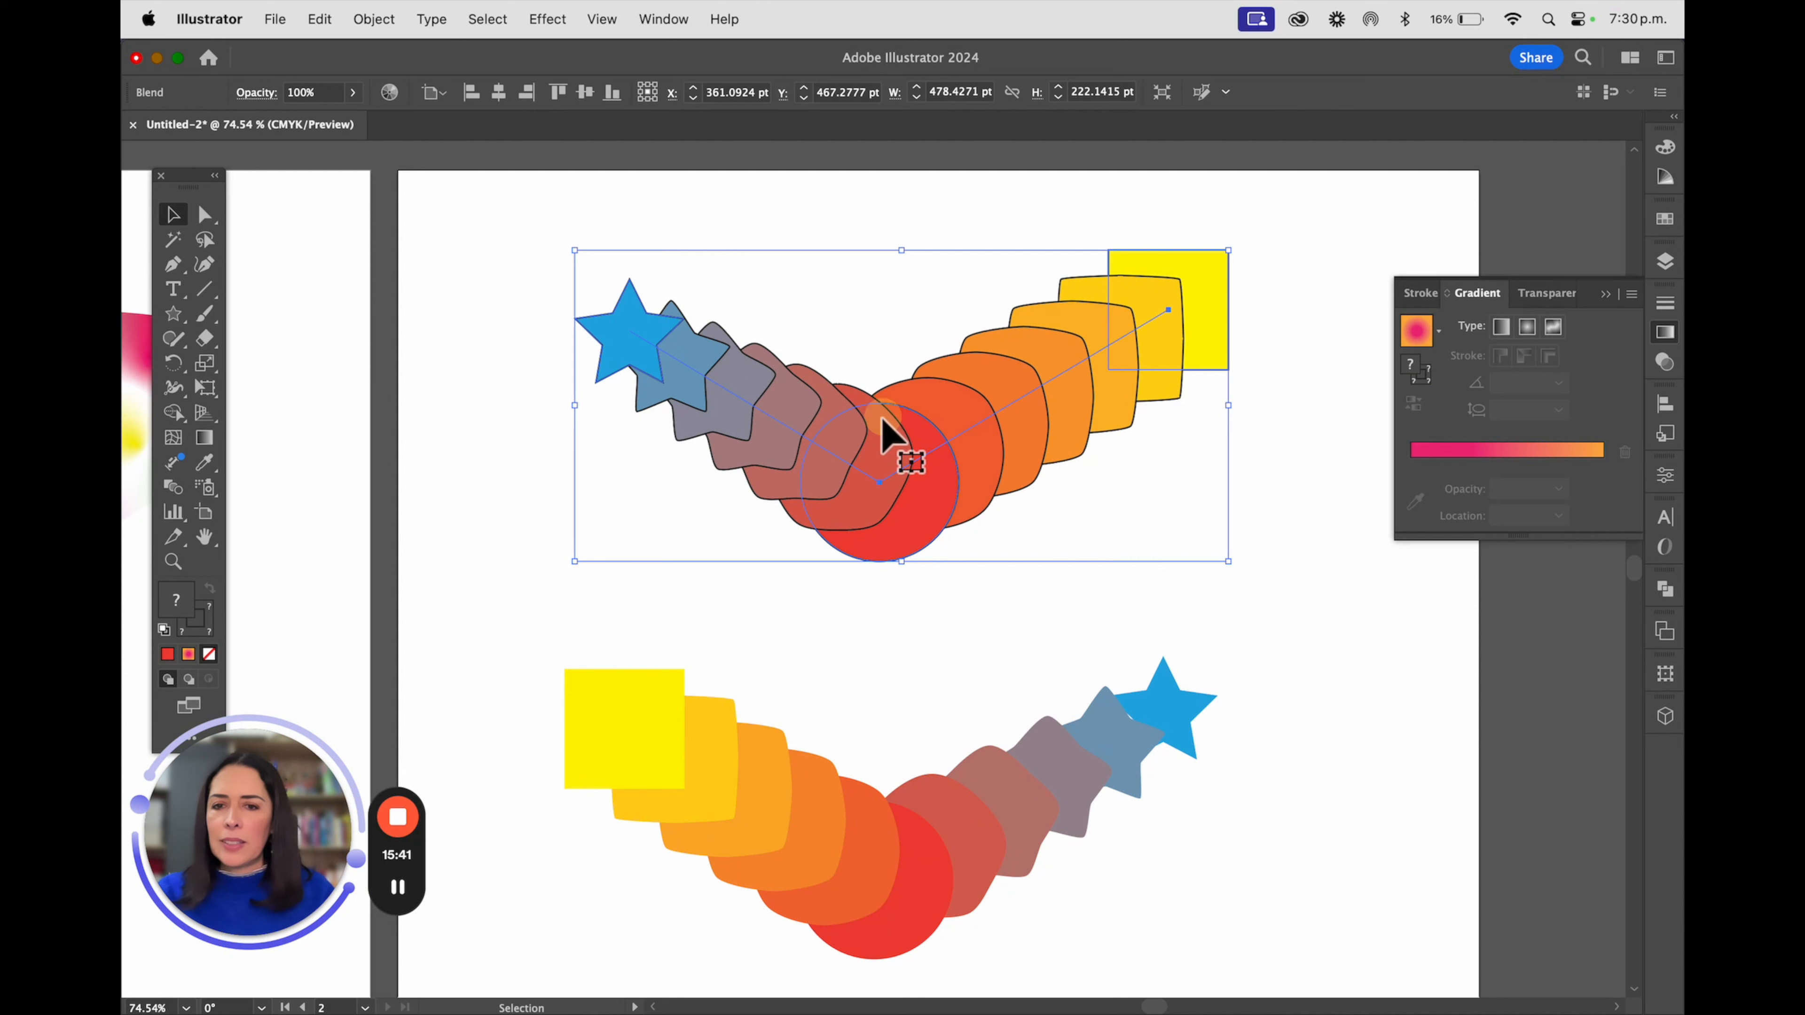
{"action": "key", "text": "super+z"}
{"action": "key", "text": "super+z"}
{"action": "key", "text": "v"}
Reverse the lower strokeless blend front to back and deselect it
{"action": "left_click", "coordinate": [661, 739]}
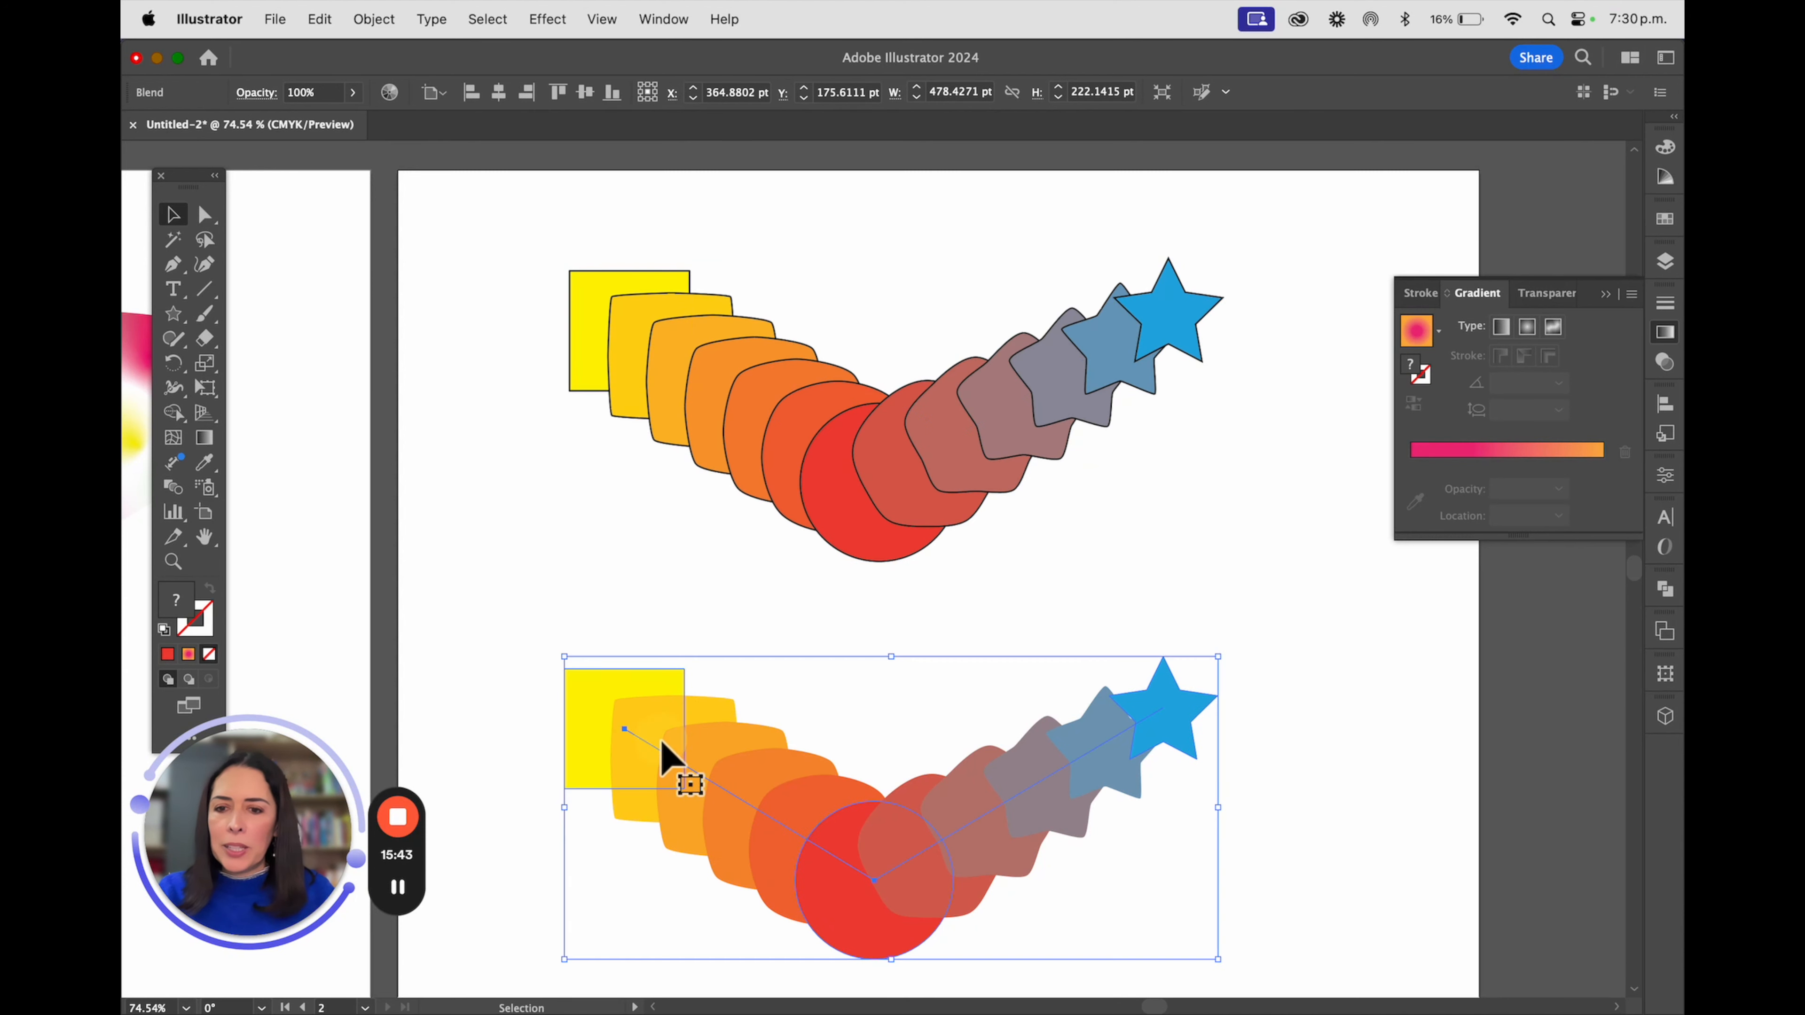
{"action": "left_click", "coordinate": [374, 19]}
{"action": "mouse_move", "coordinate": [490, 684]}
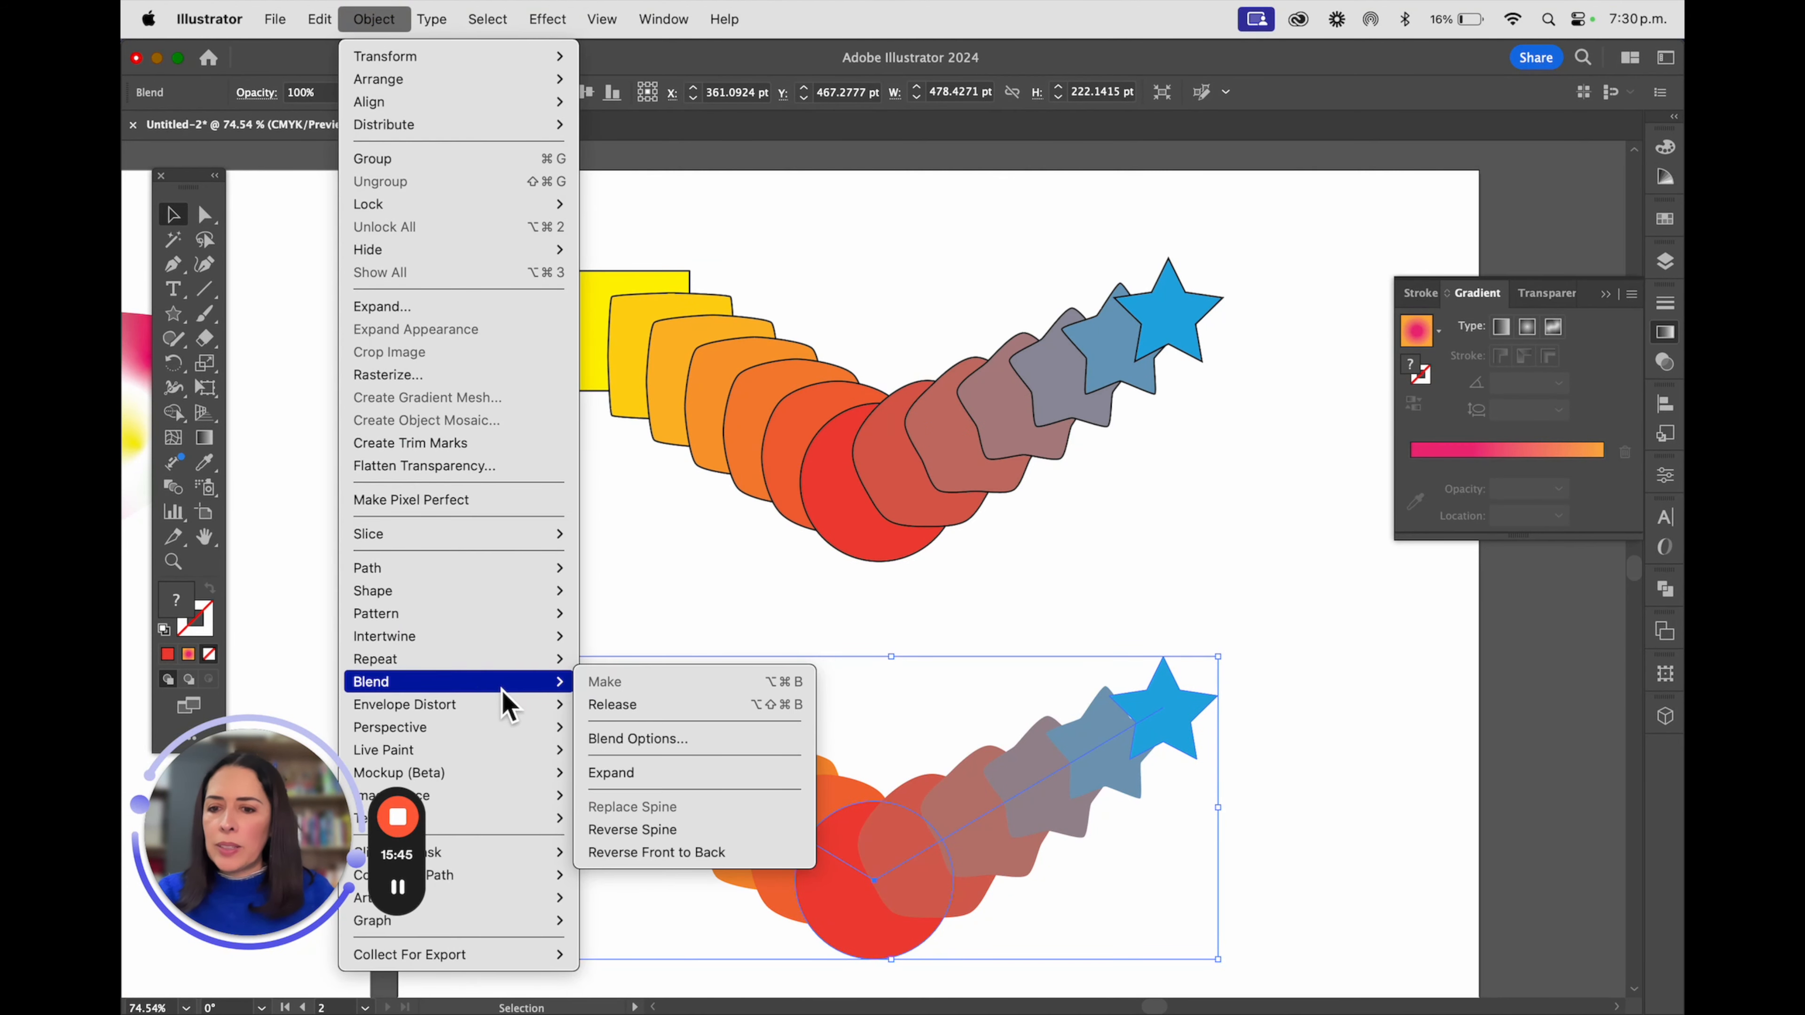
{"action": "left_click", "coordinate": [671, 852]}
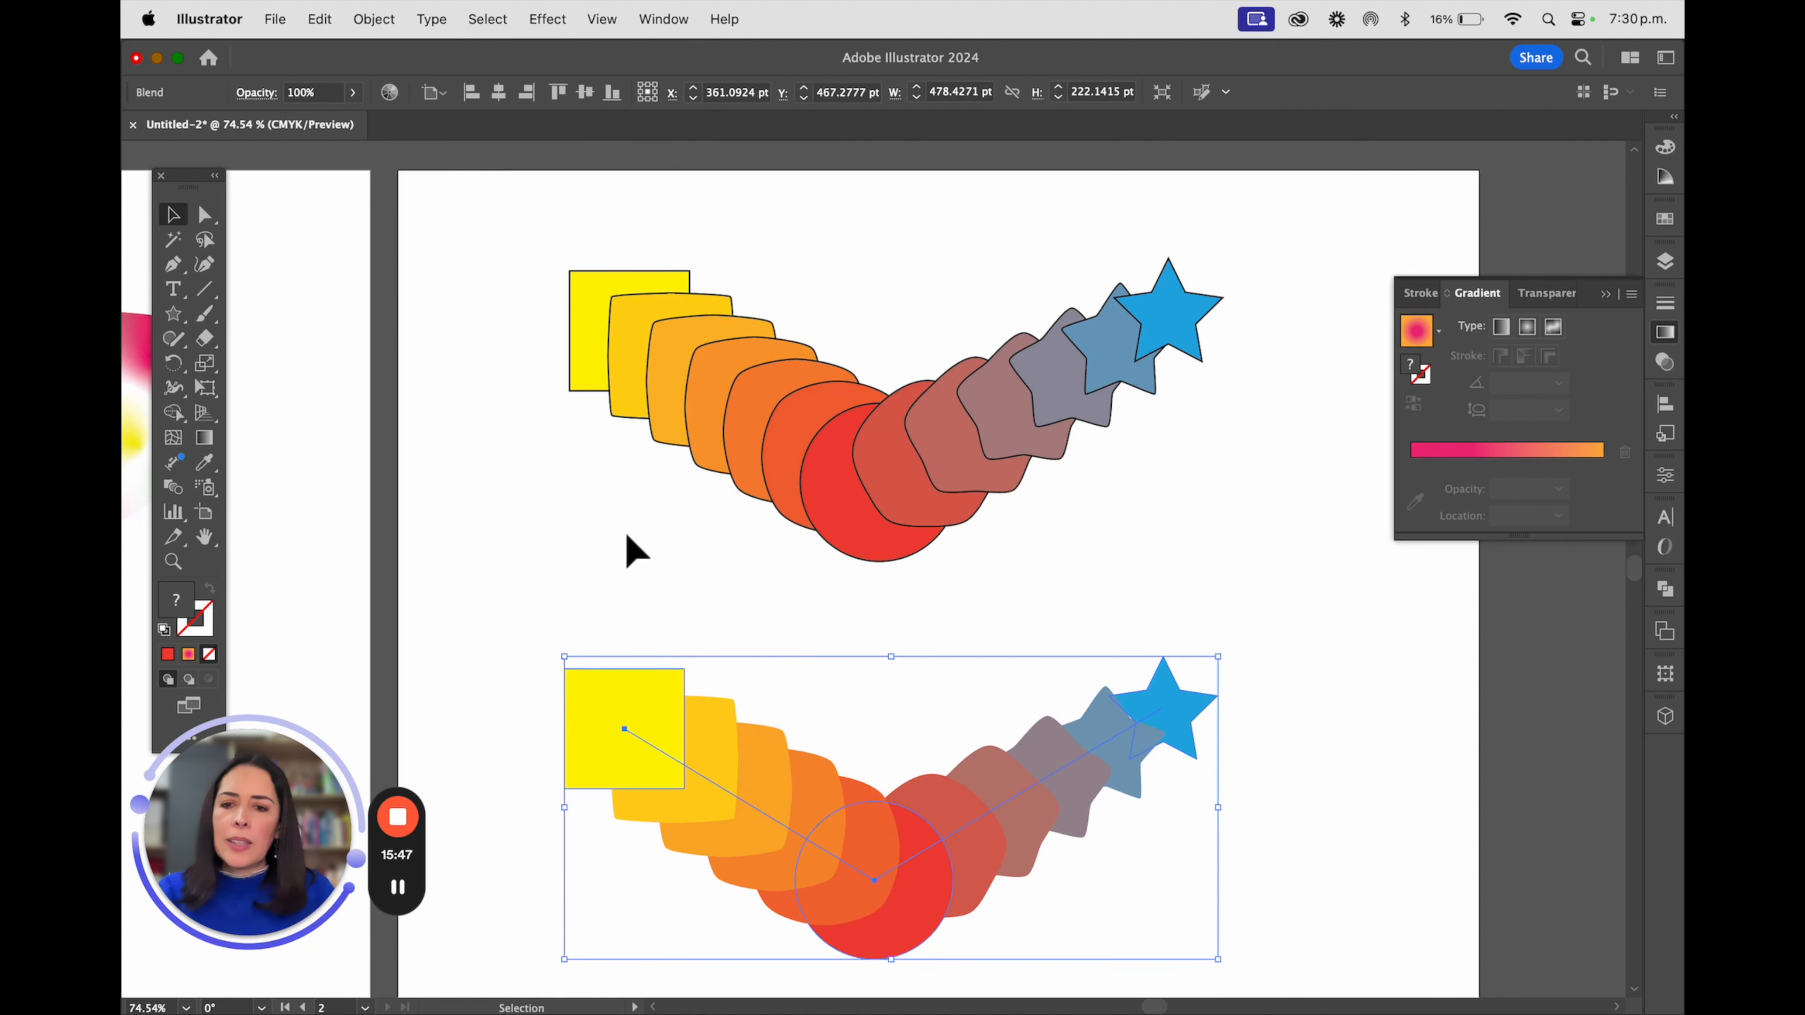
{"action": "left_click", "coordinate": [639, 579]}
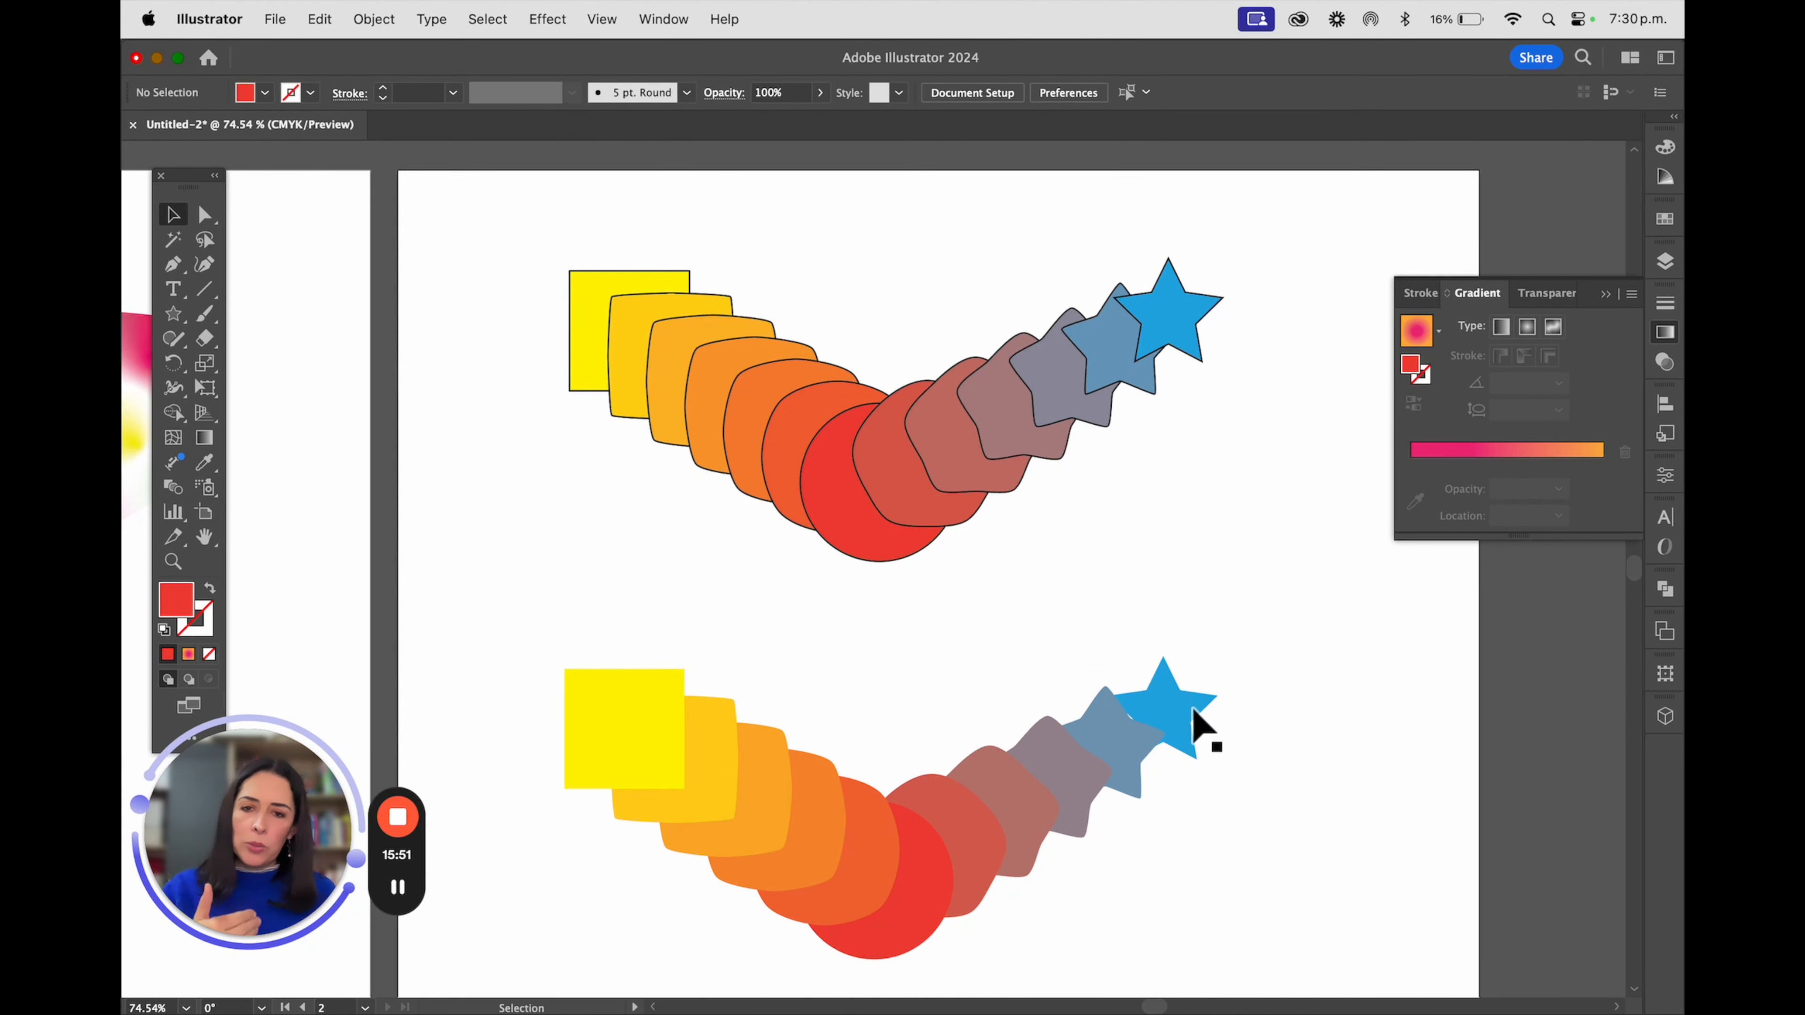
Directly select the star in the upper outlined blend and move it to sit above the red circle
{"action": "left_click", "coordinate": [205, 214]}
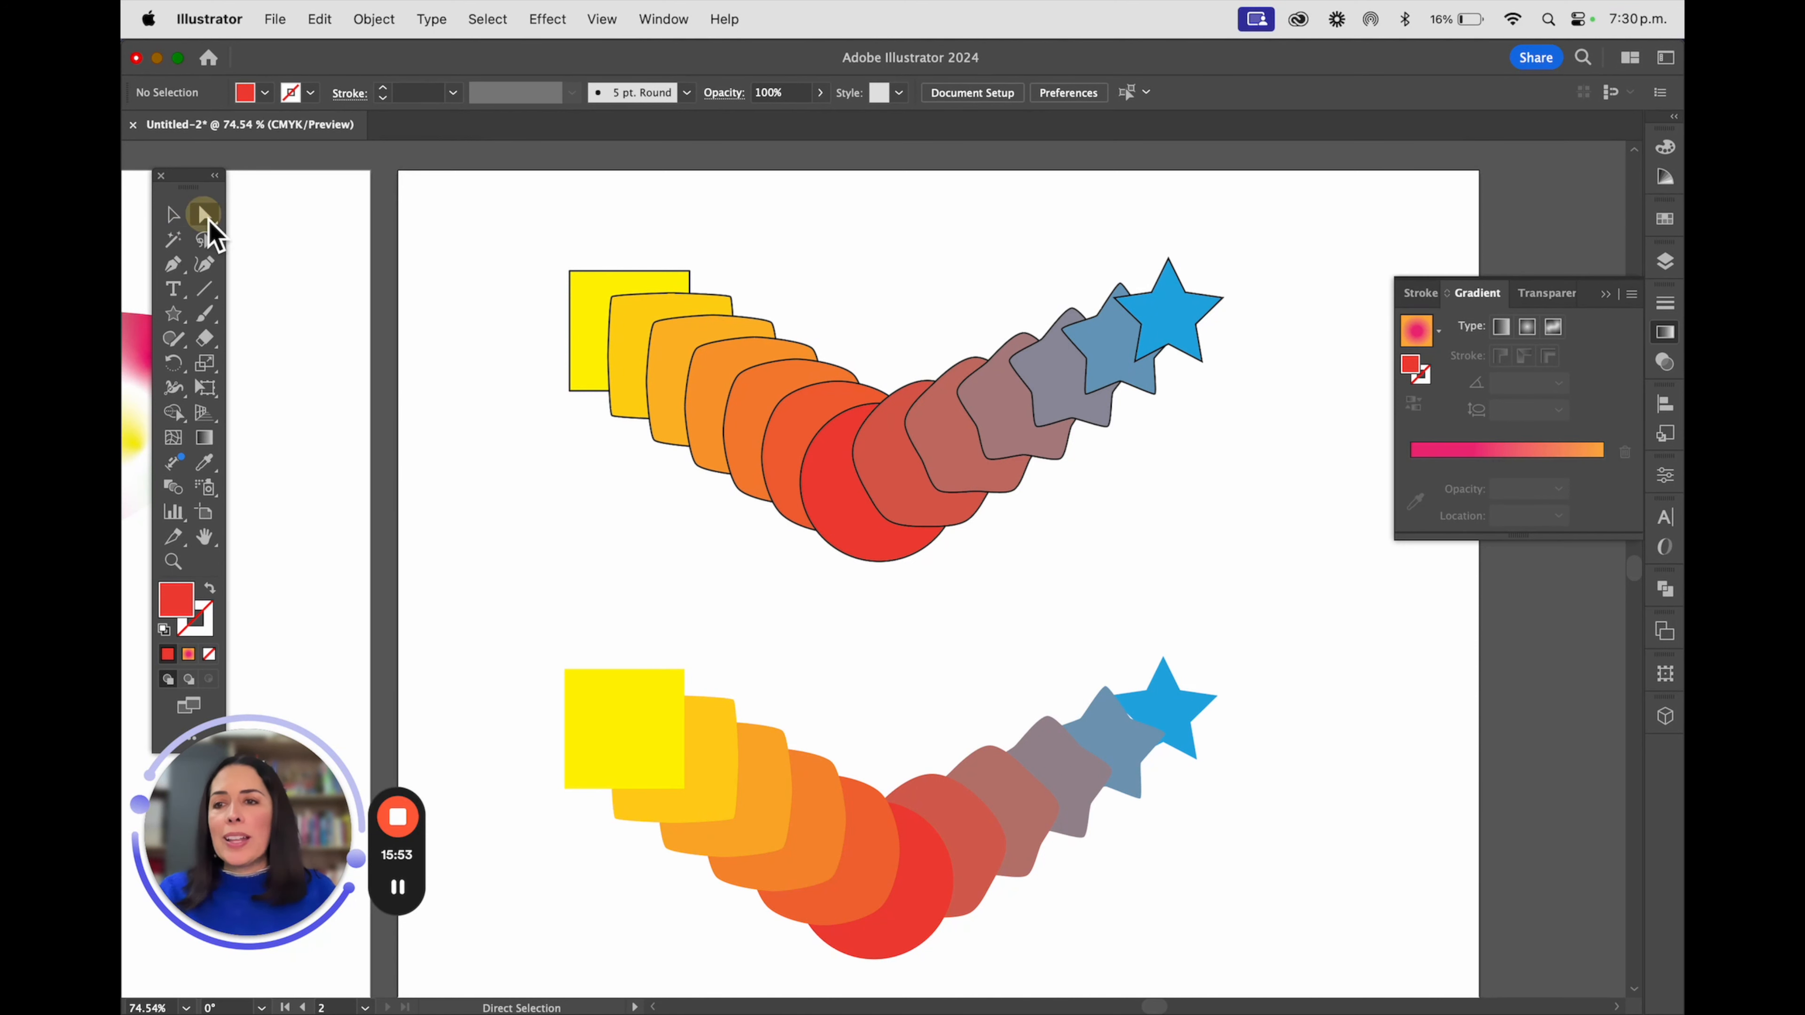
{"action": "left_click", "coordinate": [1181, 328]}
{"action": "left_click", "coordinate": [1100, 413]}
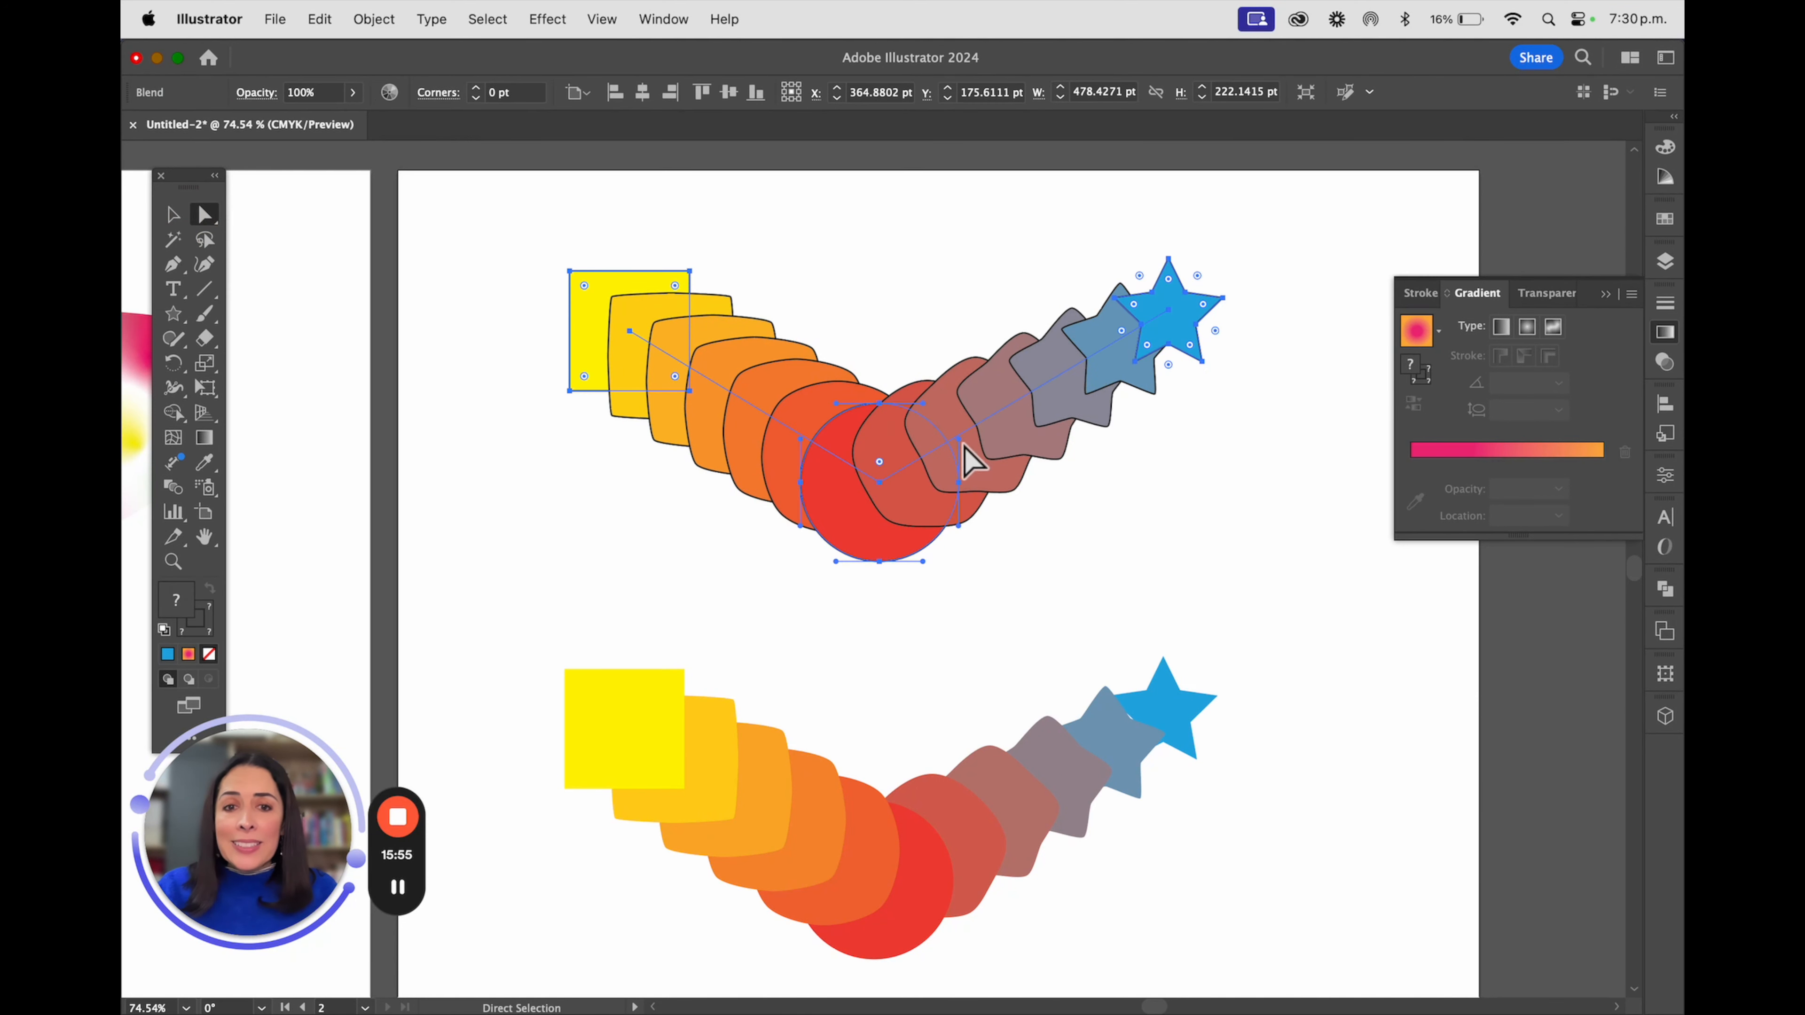
{"action": "left_click_drag", "start_coordinate": [1171, 308], "coordinate": [886, 267]}
{"action": "left_click", "coordinate": [1189, 316]}
Move the lower blend's star spine point to about X 295, Y 315 pt and its square's point to about X 262, Y 468 pt
{"action": "left_click", "coordinate": [1174, 714]}
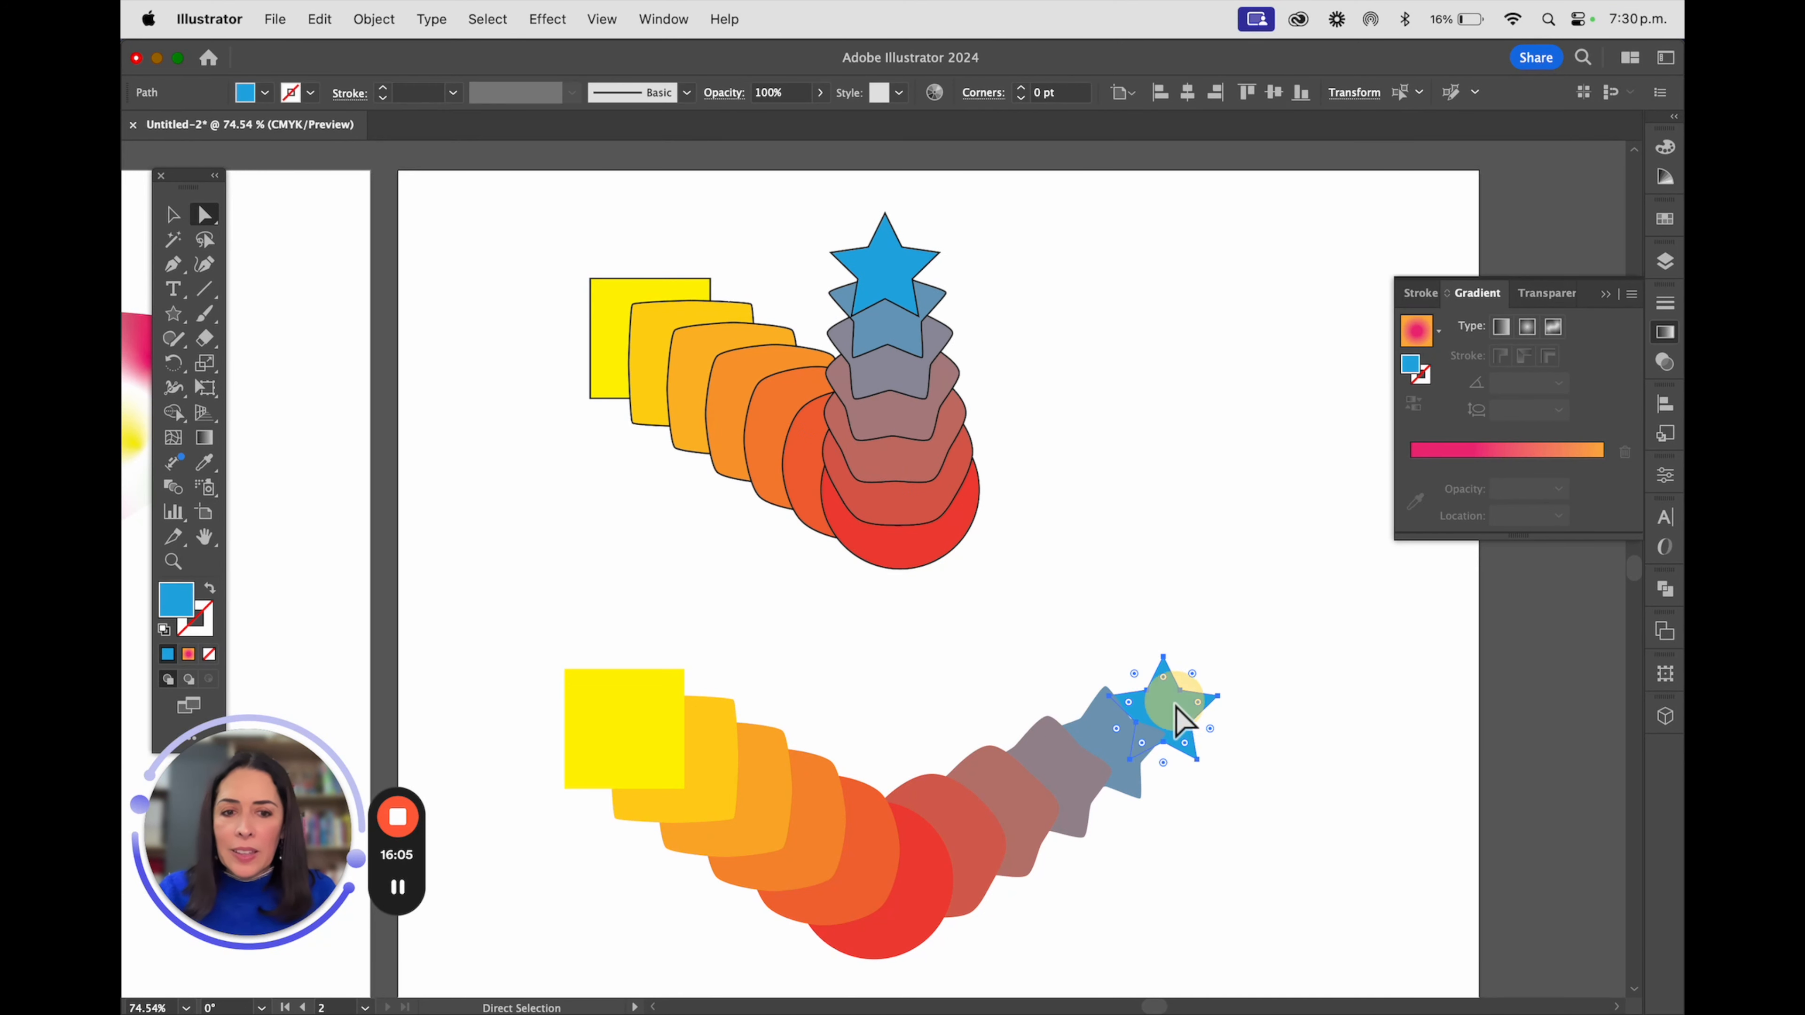
{"action": "left_click_drag", "start_coordinate": [1163, 707], "coordinate": [900, 672]}
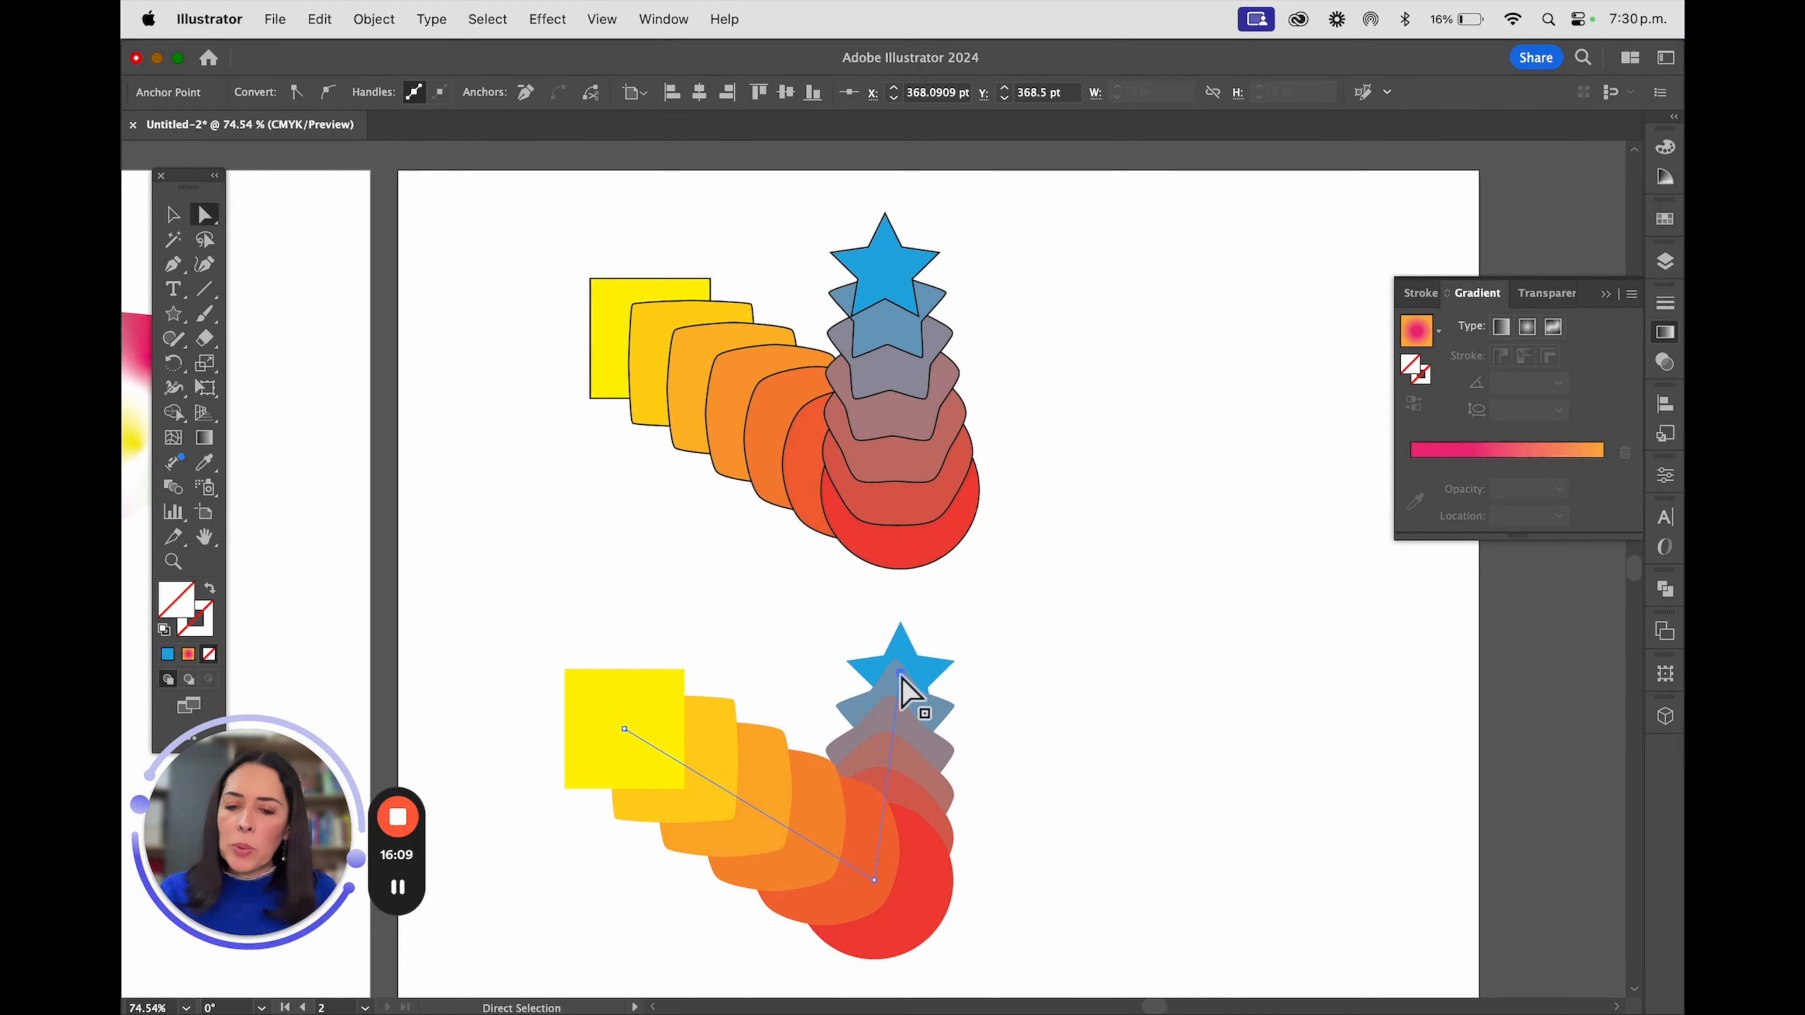
{"action": "left_click_drag", "start_coordinate": [901, 676], "coordinate": [801, 603]}
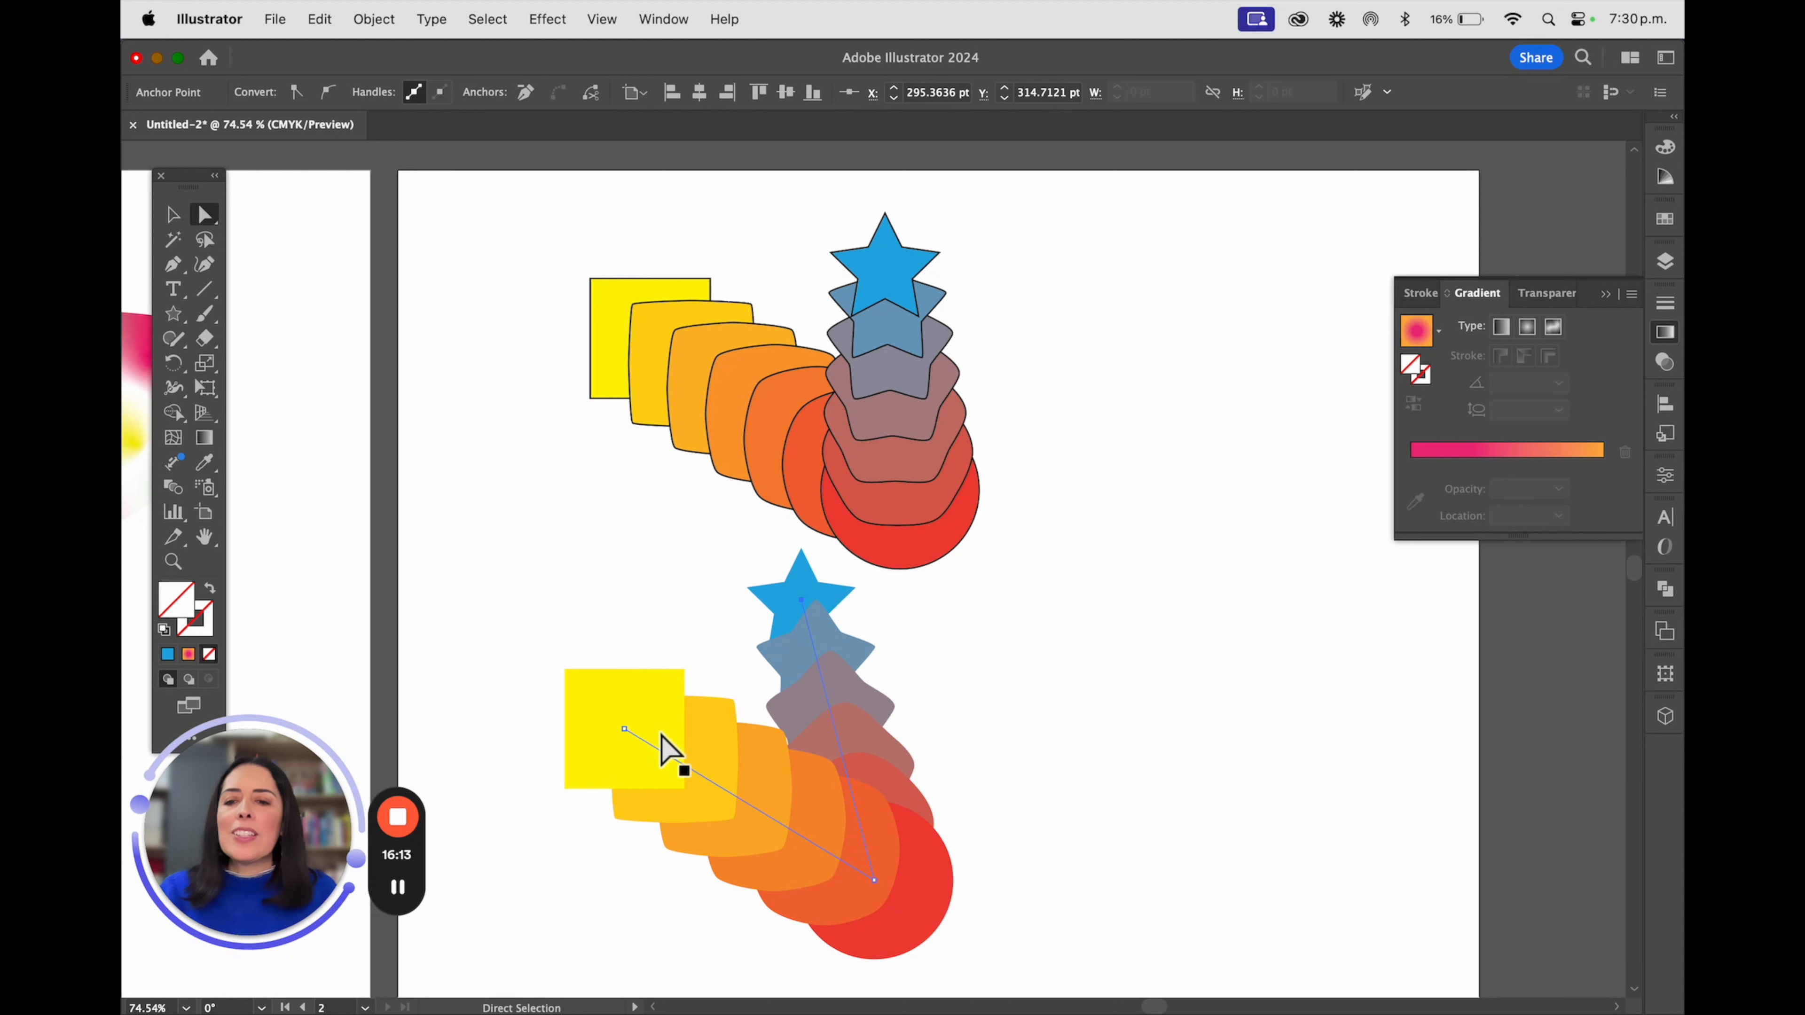
{"action": "left_click_drag", "start_coordinate": [627, 732], "coordinate": [755, 809]}
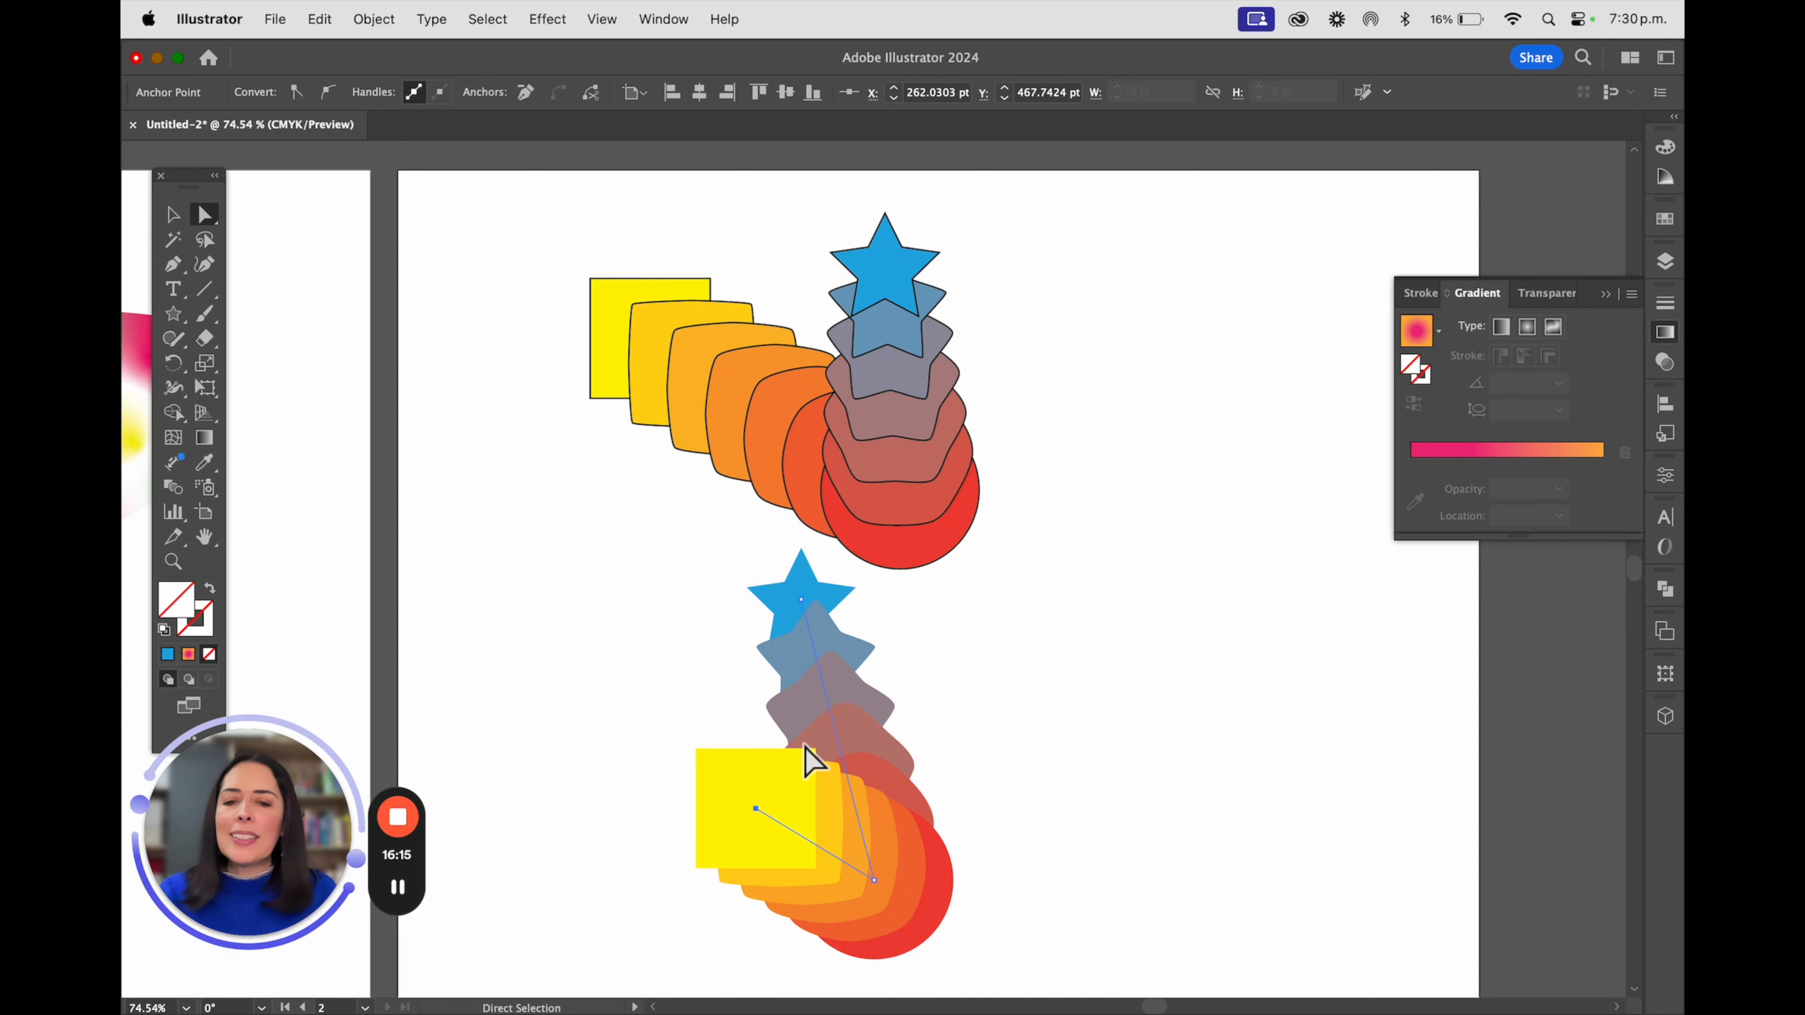
Move the strokeless blend to the right of the outlined one, and shift both blends slightly left and down
{"action": "left_click", "coordinate": [172, 214]}
{"action": "left_click_drag", "start_coordinate": [846, 825], "coordinate": [1199, 455]}
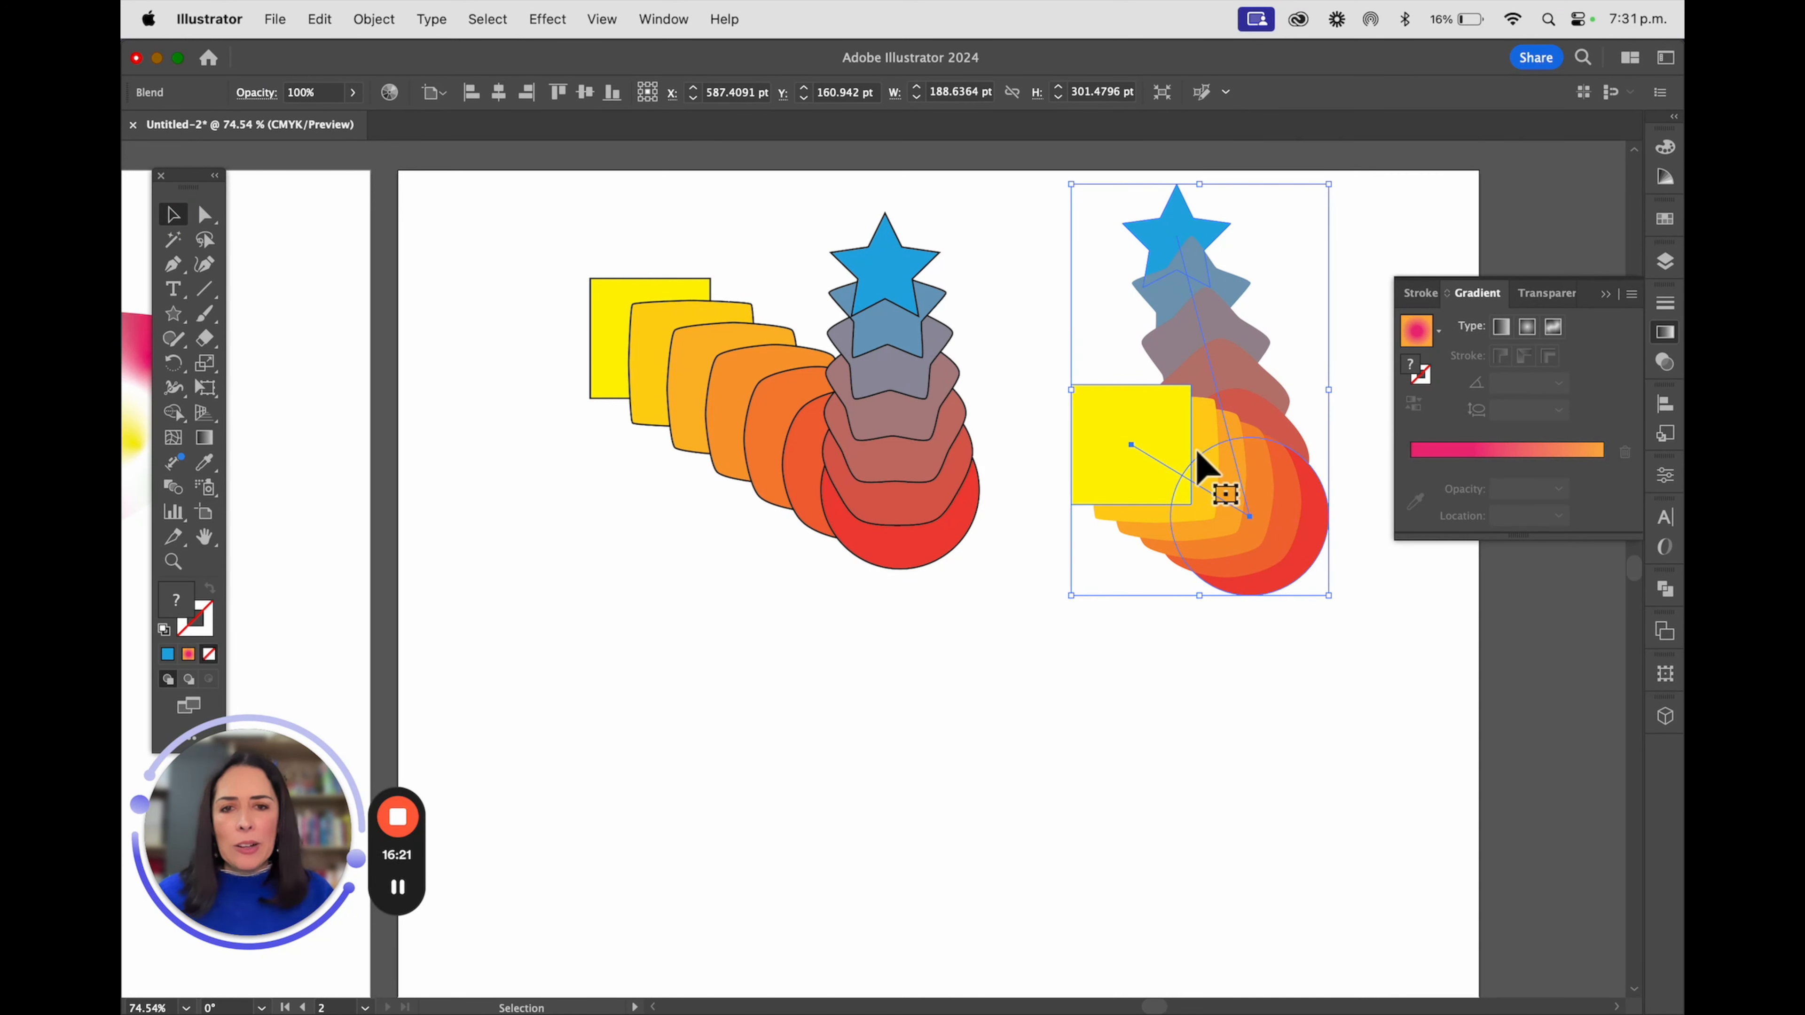
{"action": "left_click", "coordinate": [916, 342]}
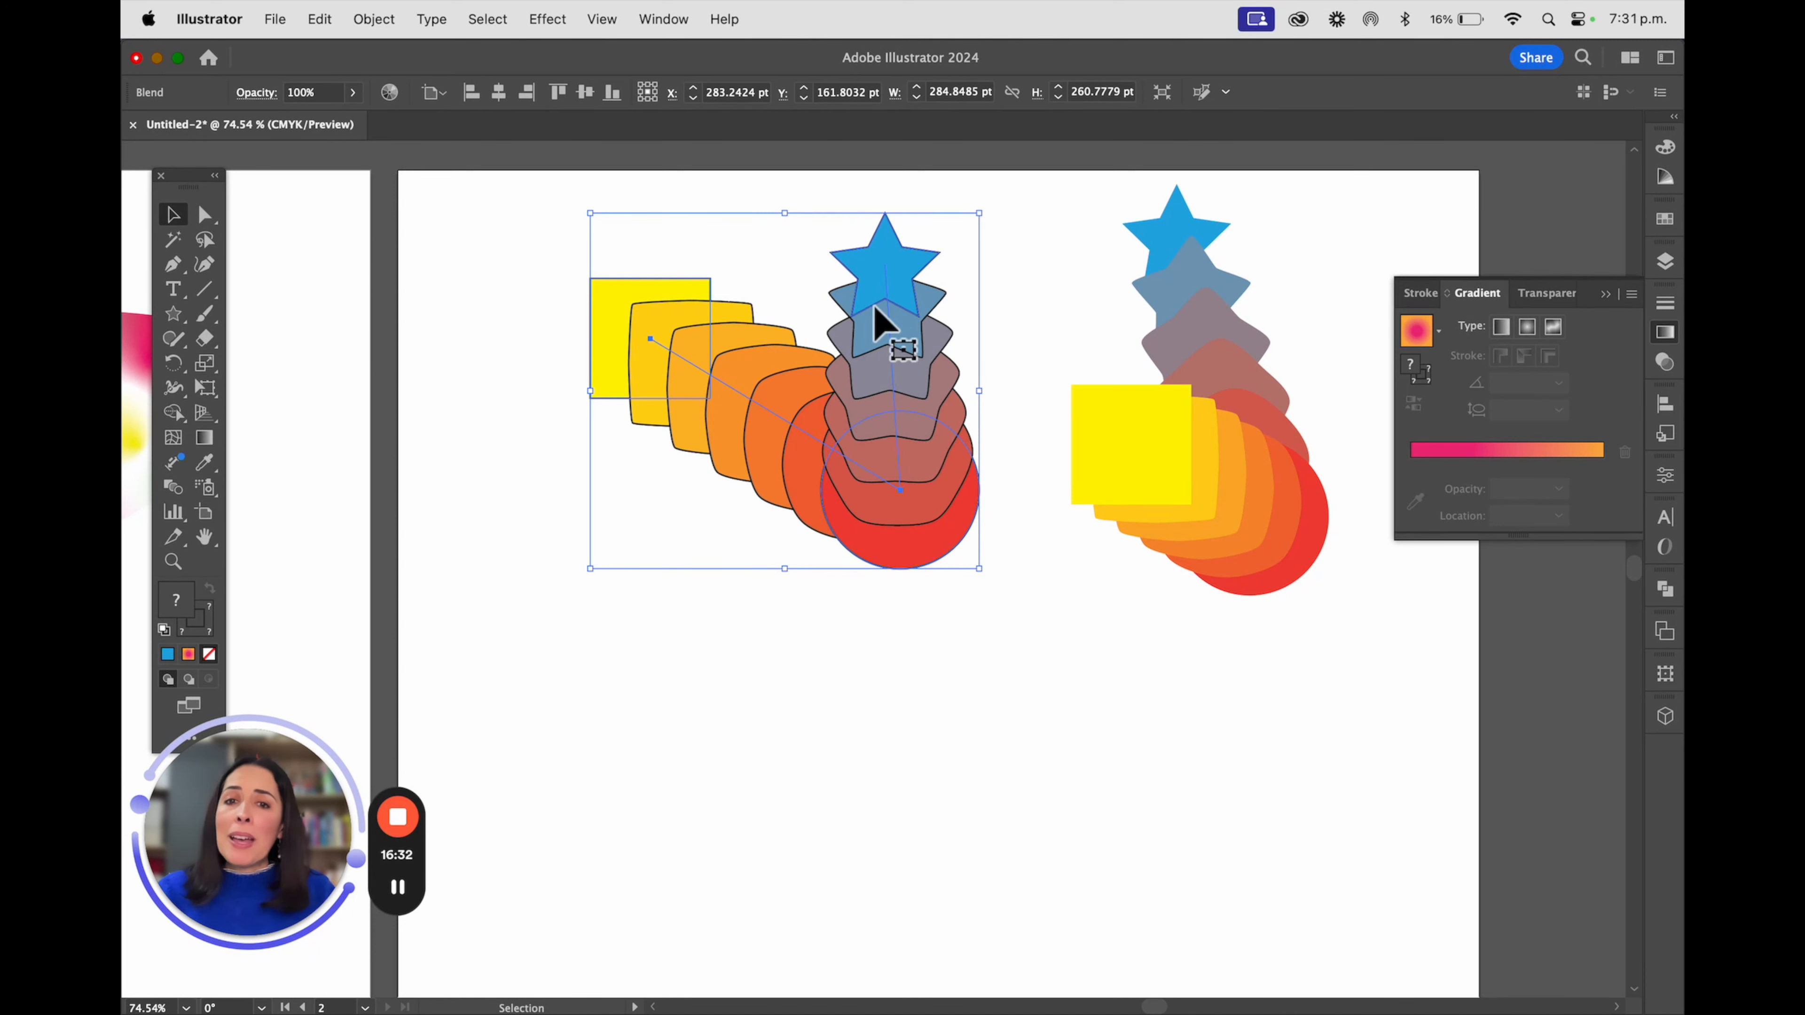
{"action": "left_click_drag", "start_coordinate": [879, 323], "coordinate": [826, 337]}
{"action": "left_click", "coordinate": [1208, 359]}
Check the spines and original shapes of both blends in outline view, and return to the preview
{"action": "key", "text": "a"}
{"action": "key", "text": "super+y"}
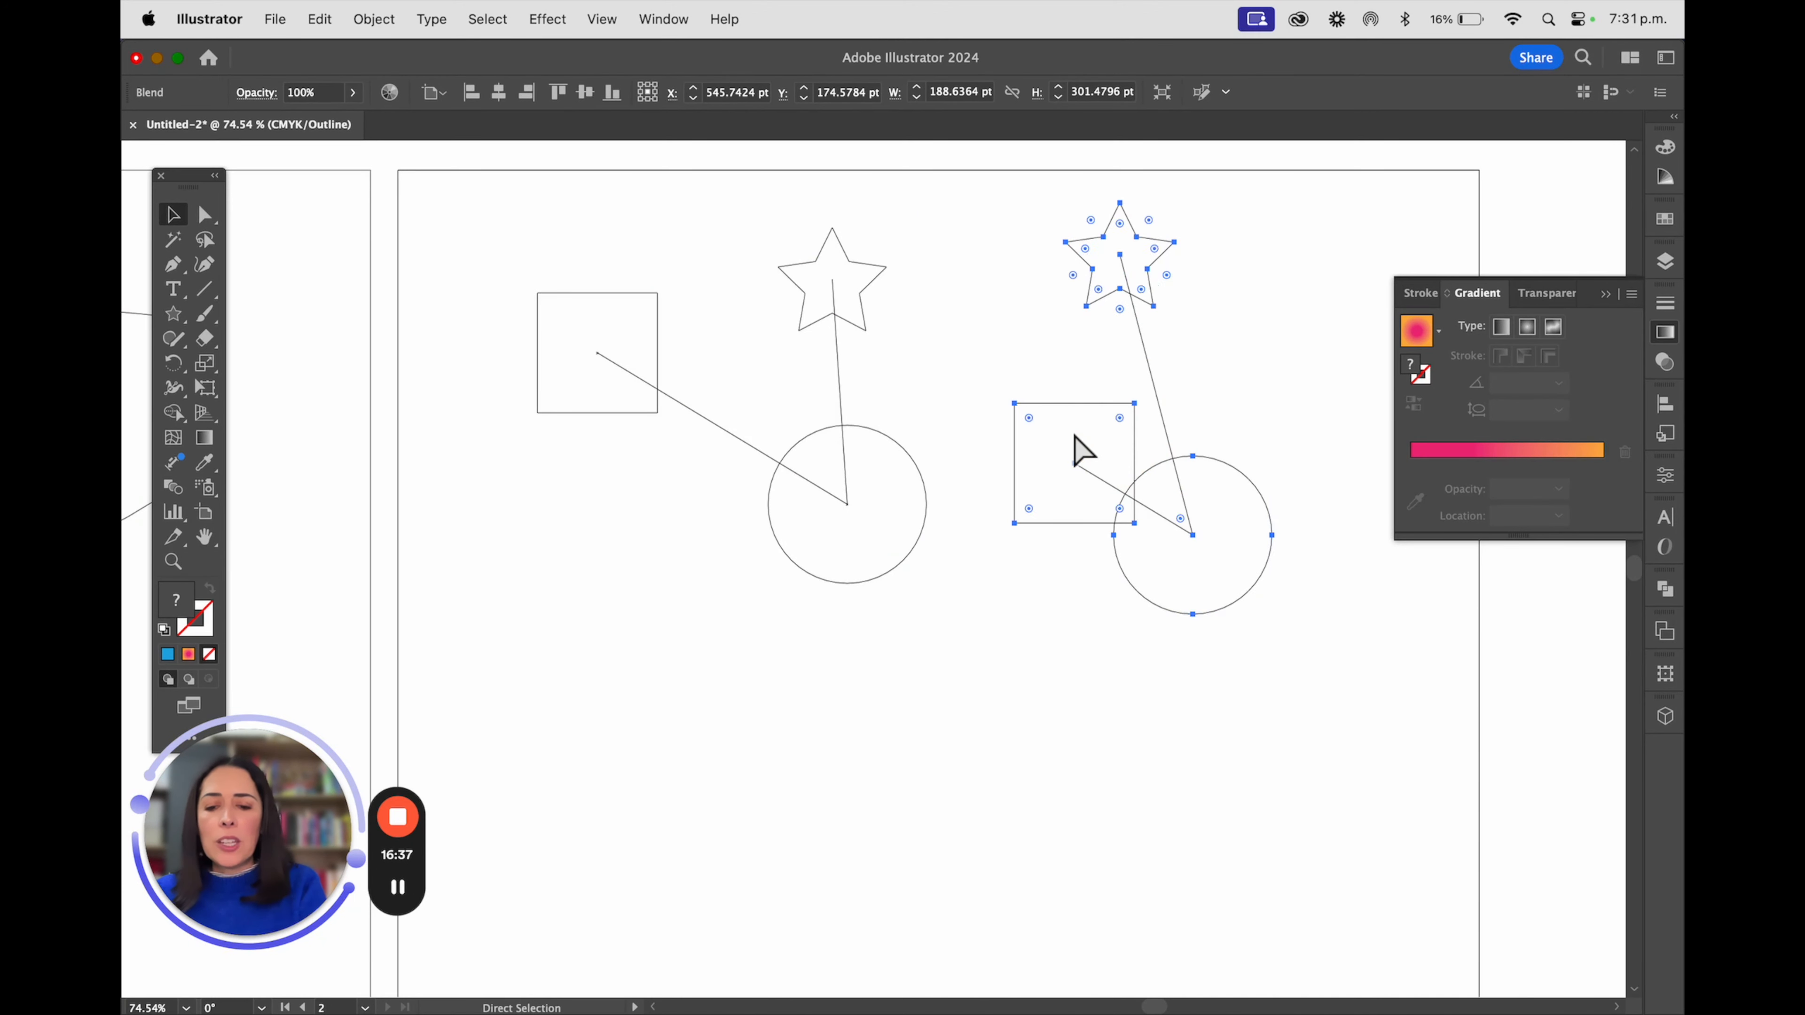
{"action": "key", "text": "super+y"}
{"action": "key", "text": "v"}
Expand the outlined blend into separate editable shapes and deselect it
{"action": "scroll", "coordinate": [1080, 463], "scroll_direction": "right", "scroll_amount": 2}
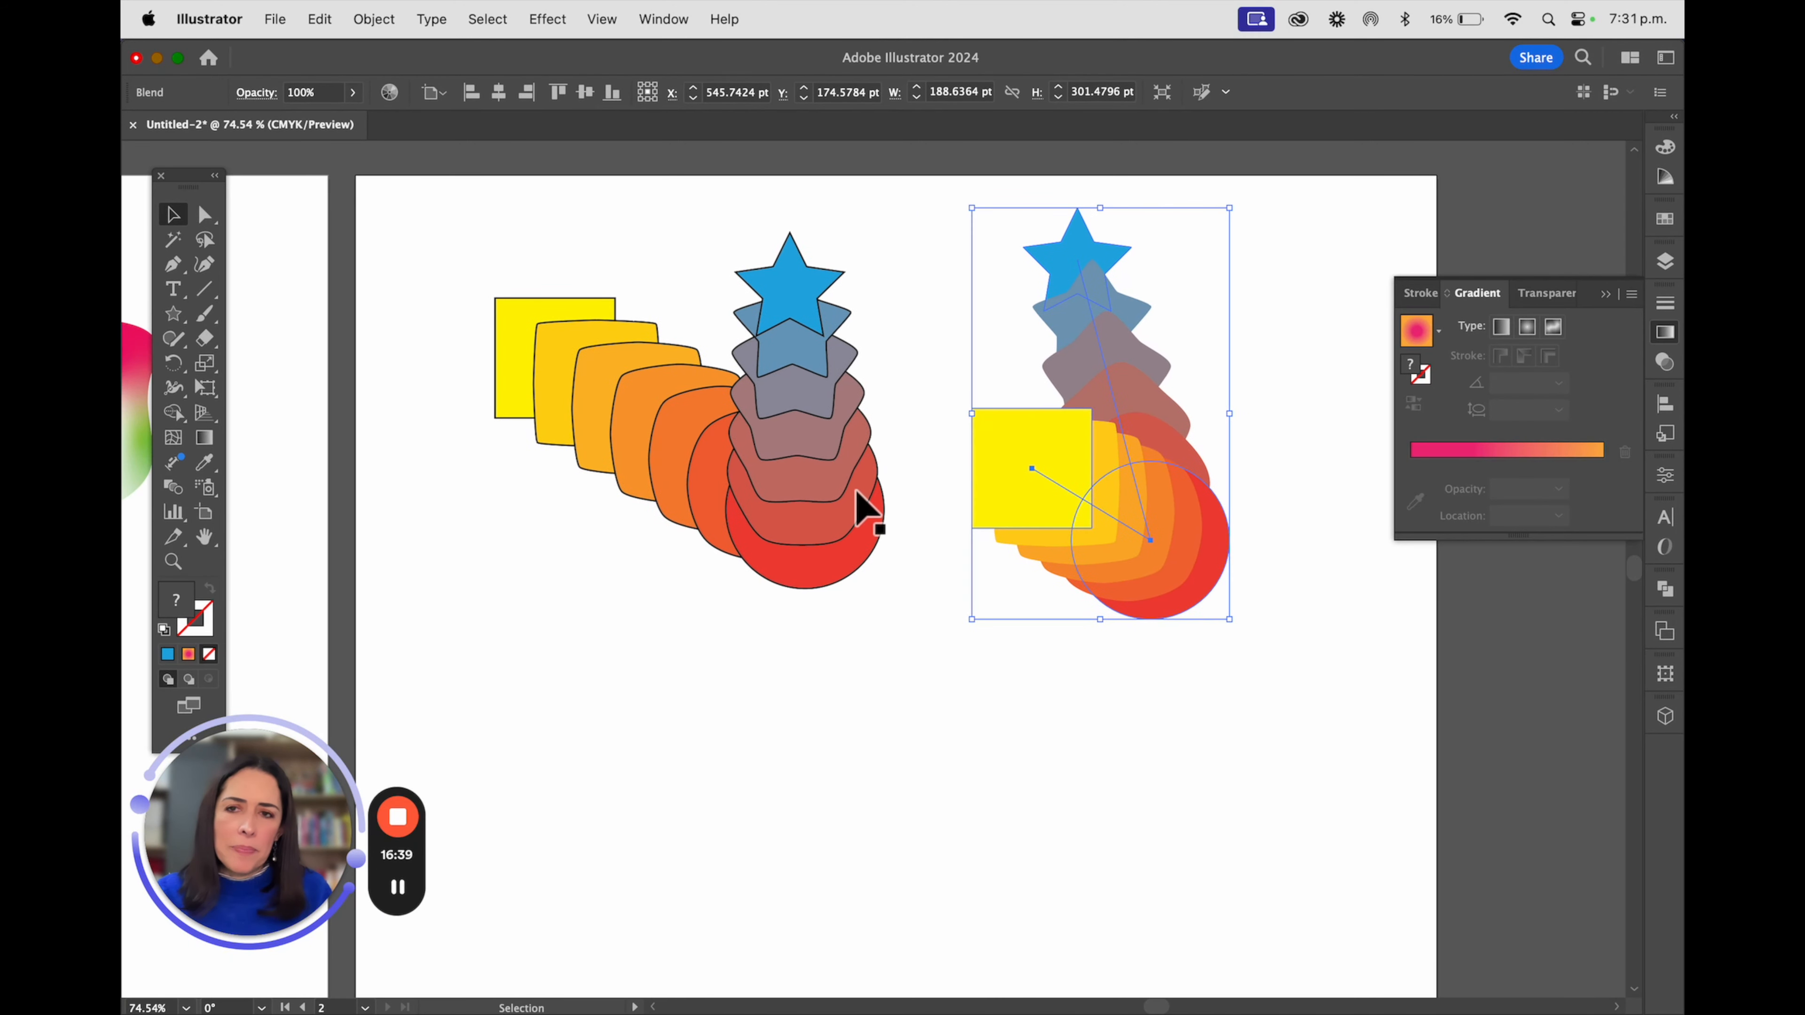
{"action": "left_click", "coordinate": [808, 382]}
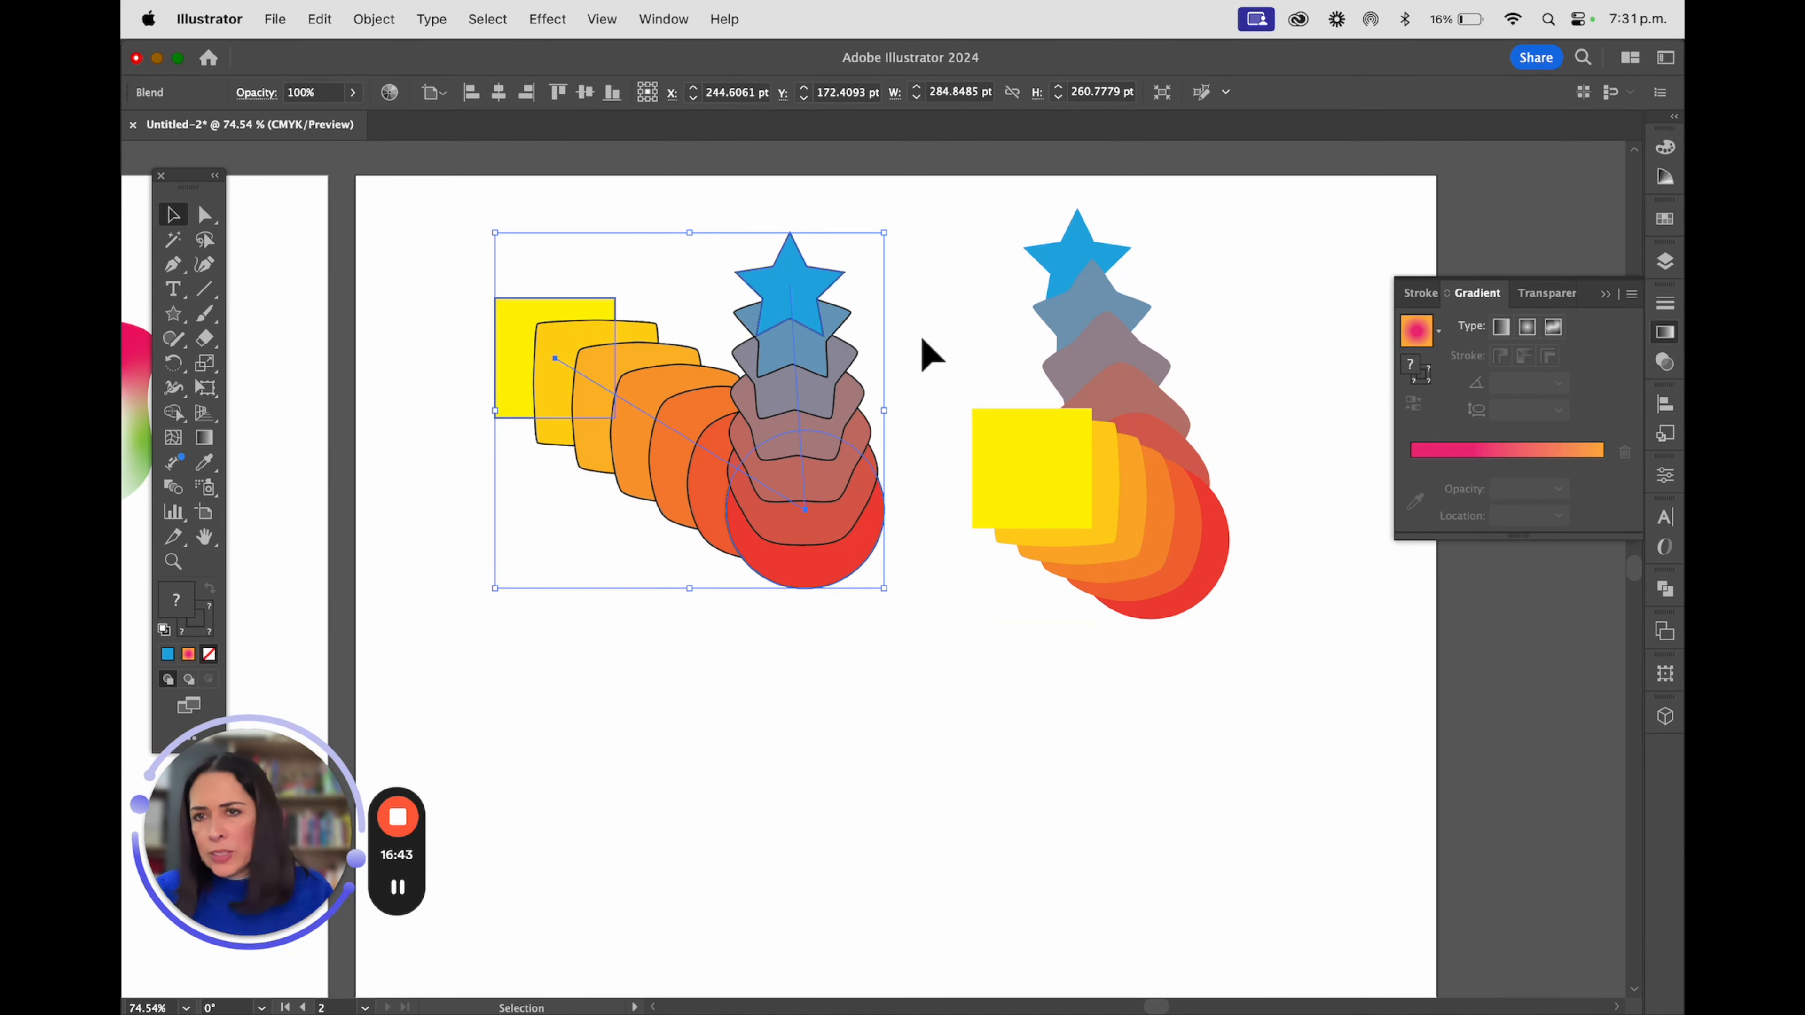
{"action": "left_click", "coordinate": [371, 18]}
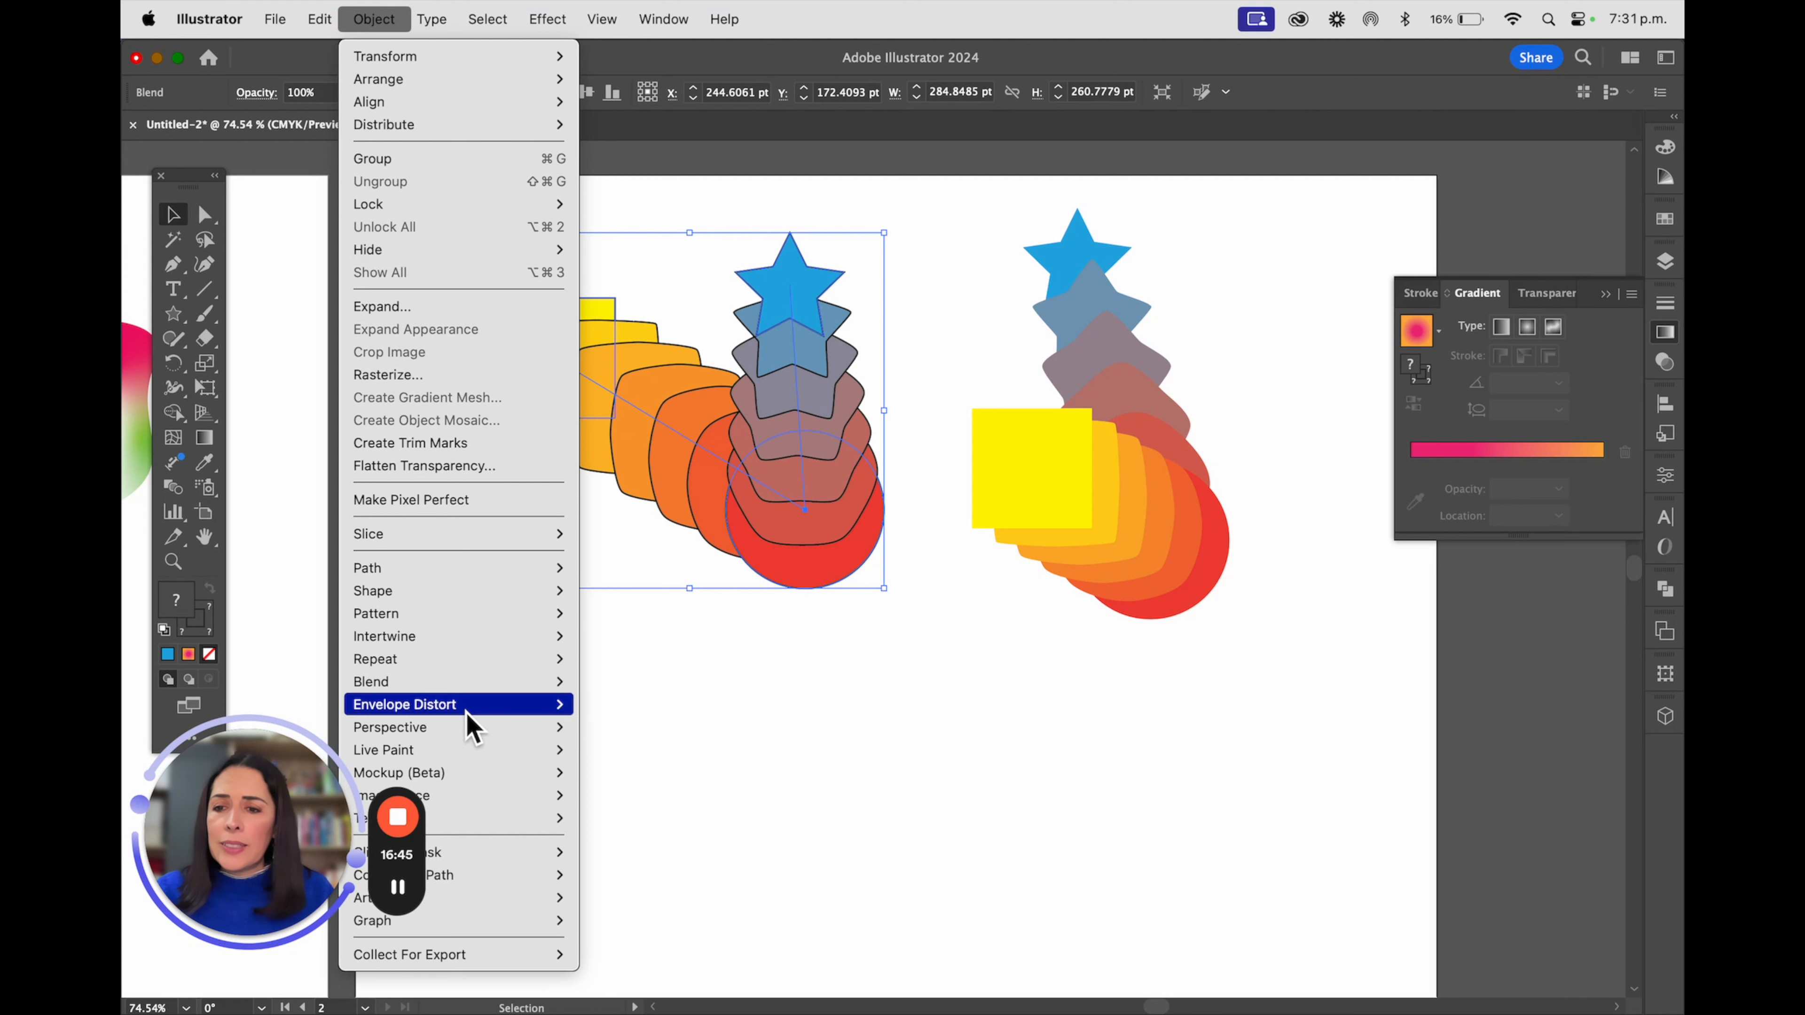
{"action": "mouse_move", "coordinate": [471, 686]}
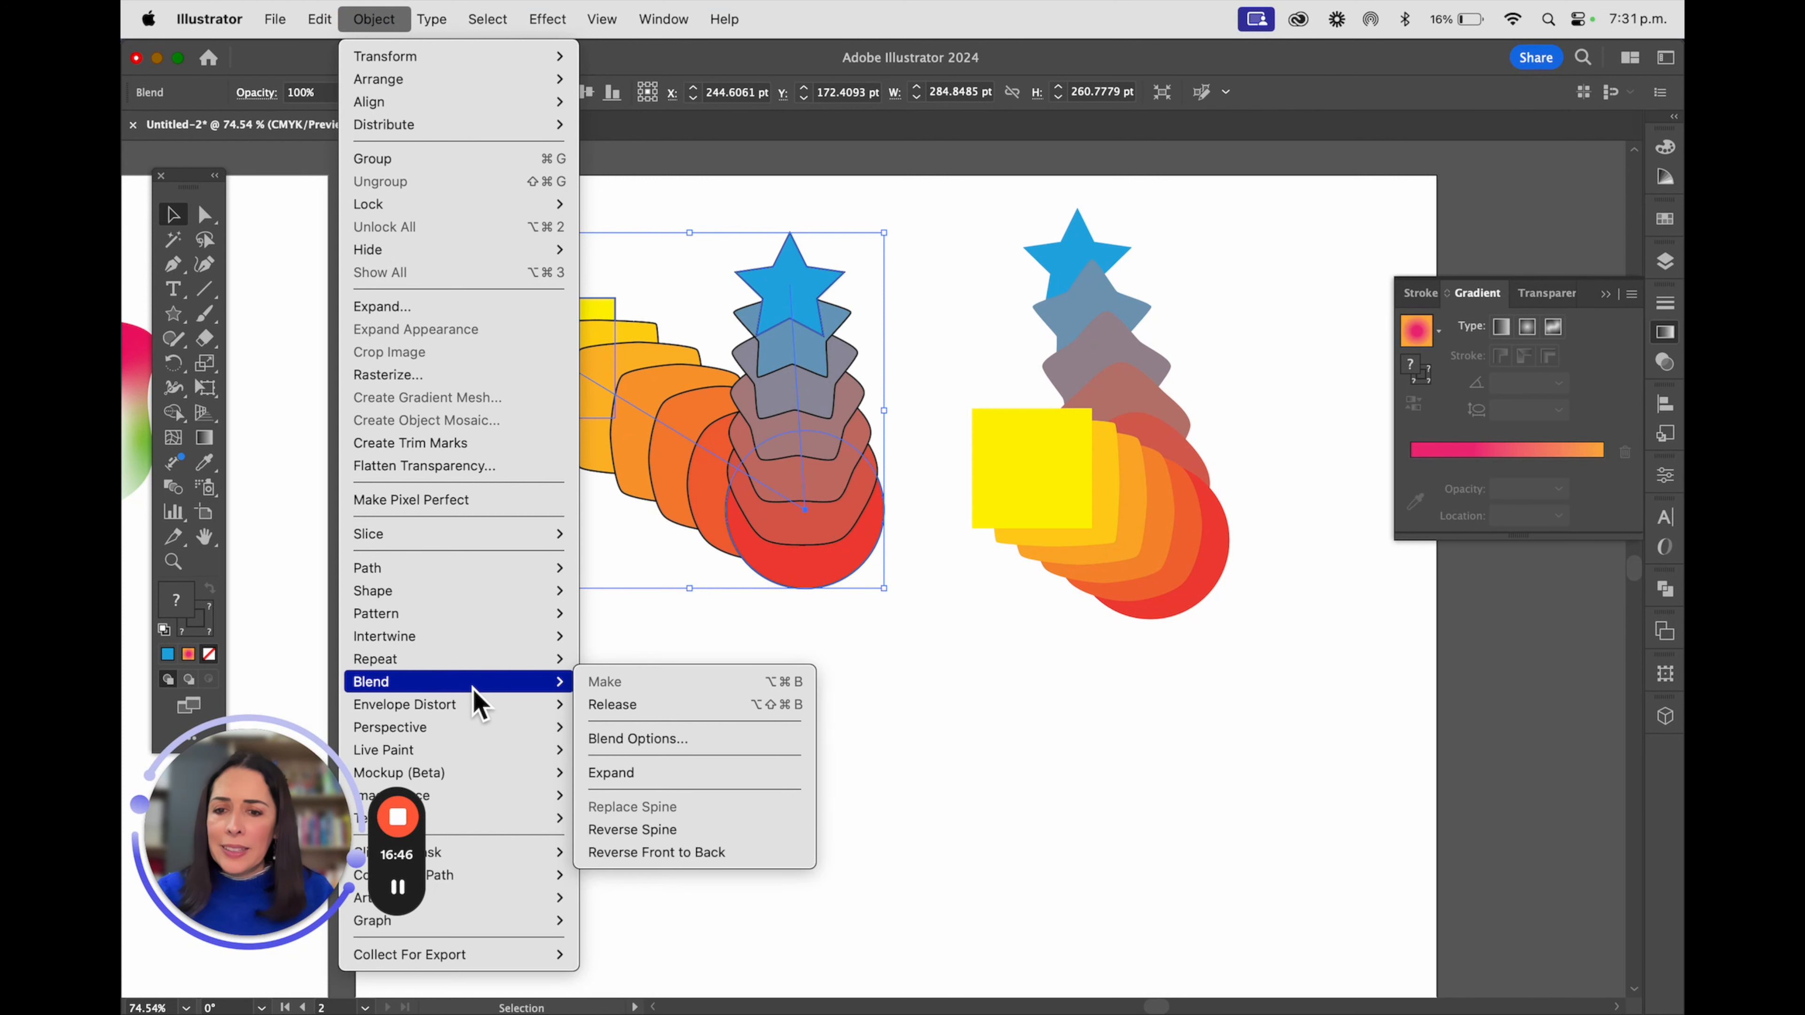
{"action": "left_click", "coordinate": [694, 781]}
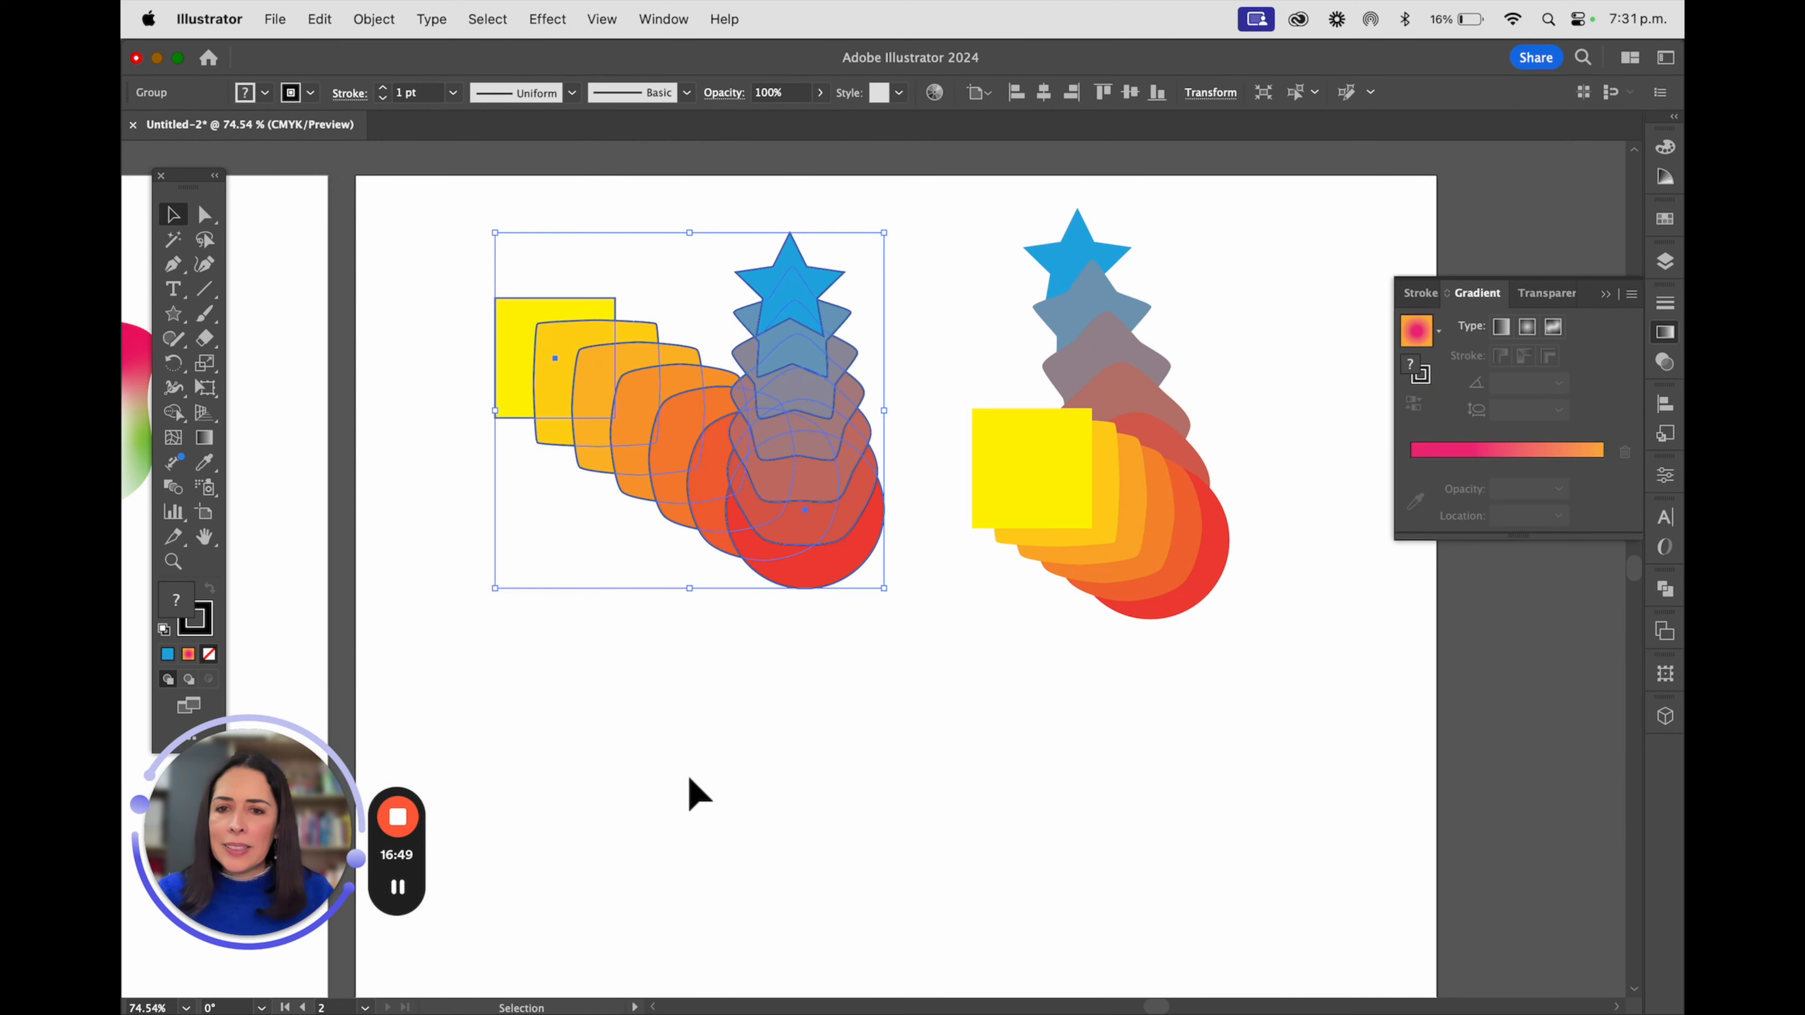
{"action": "left_click", "coordinate": [697, 766]}
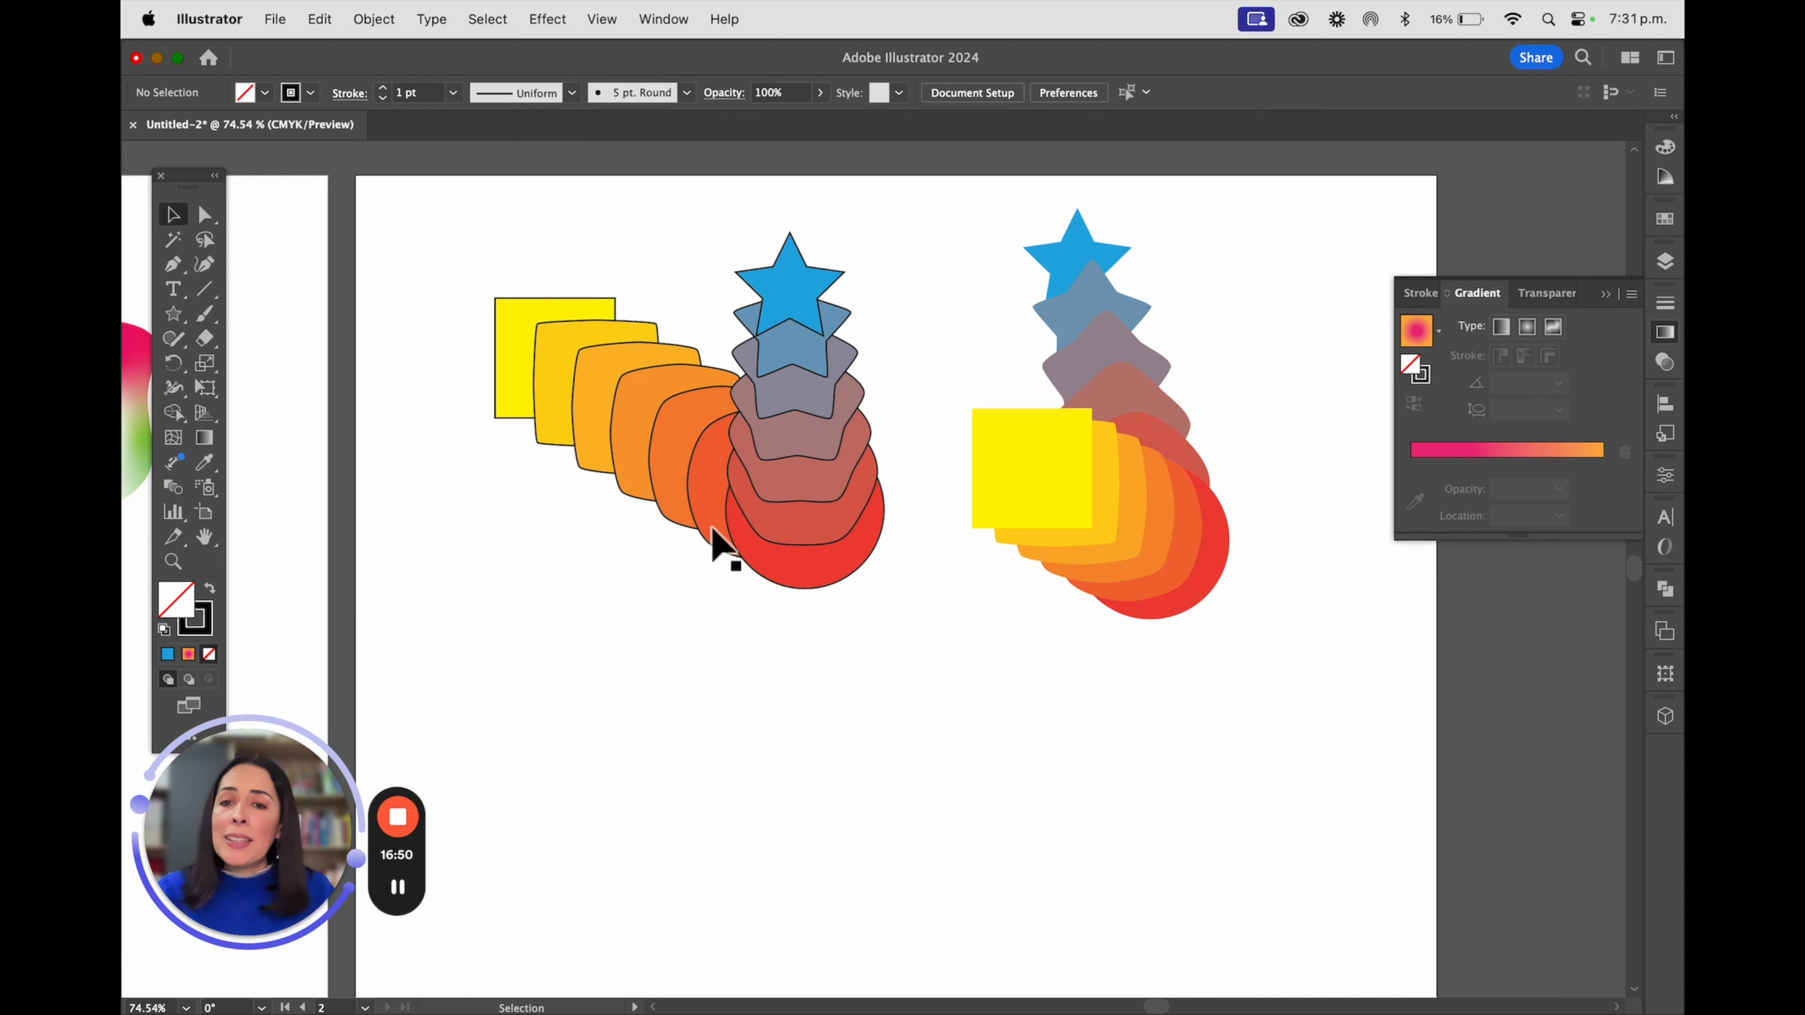
Examine the paths of the expanded outlined group in outline view, return to the preview and deselect it
{"action": "left_click", "coordinate": [534, 350]}
{"action": "key", "text": "super+y"}
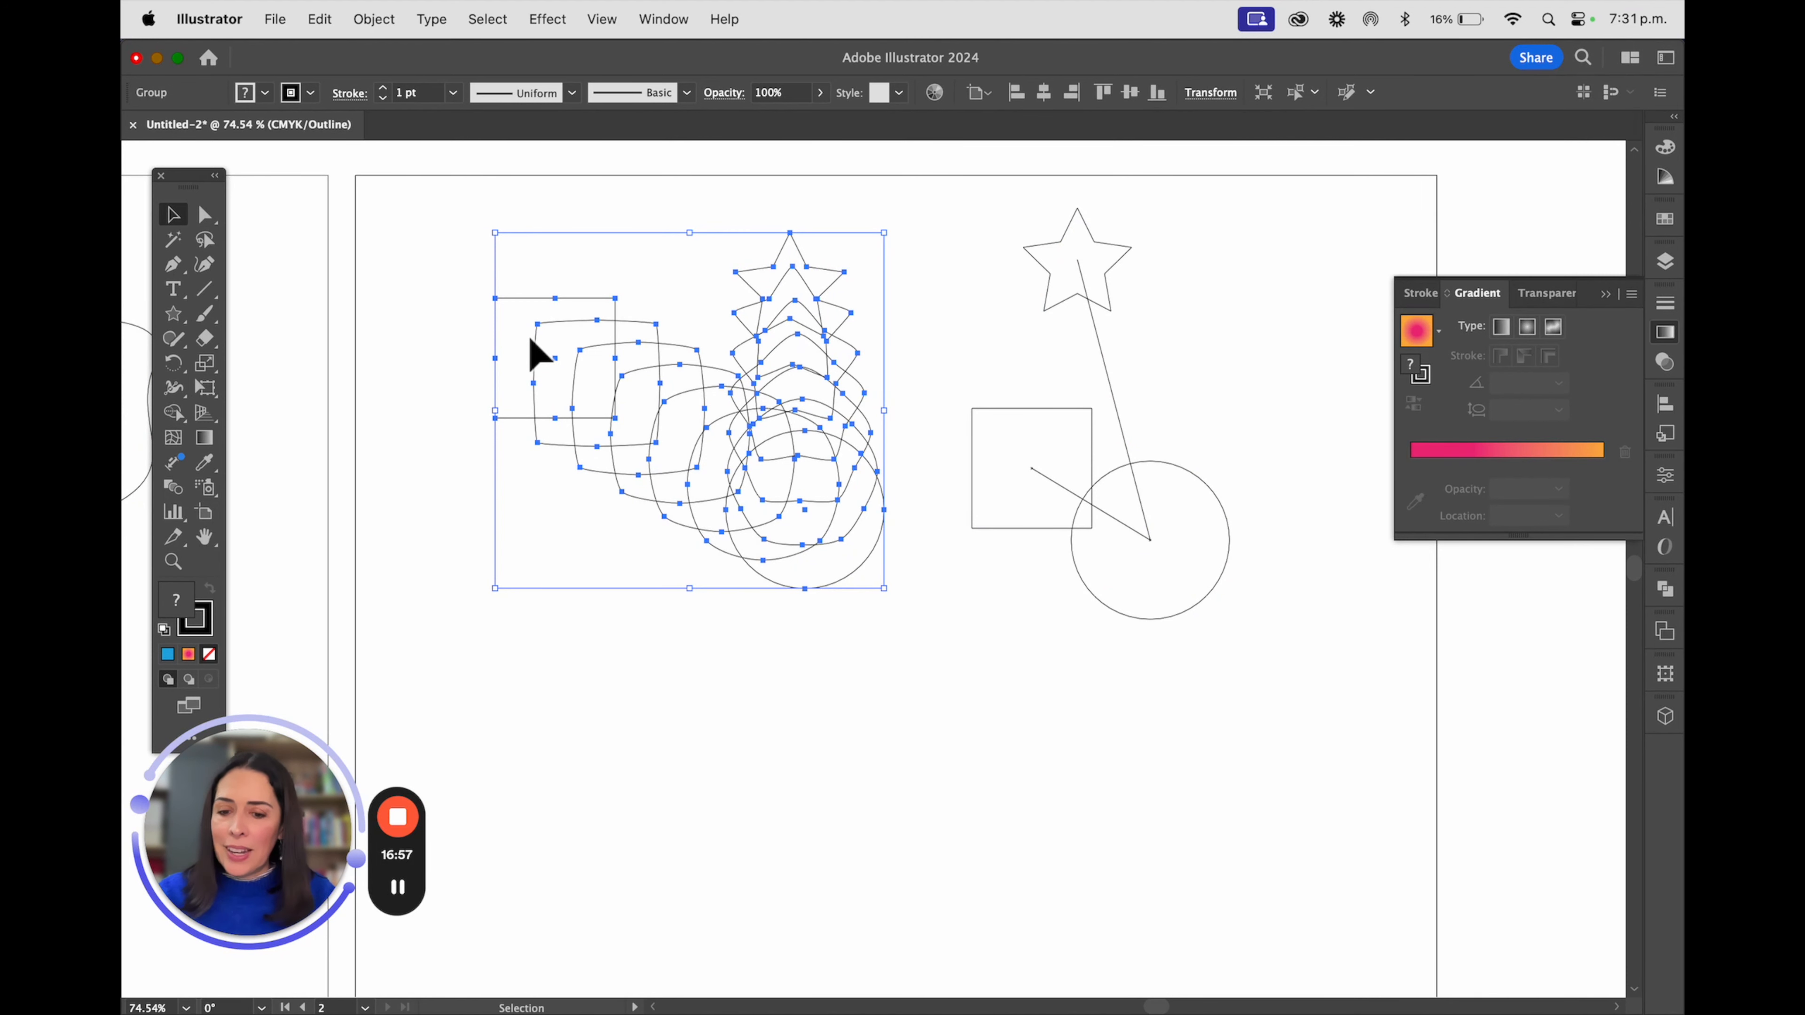
{"action": "key", "text": "super+y"}
{"action": "left_click", "coordinate": [474, 223]}
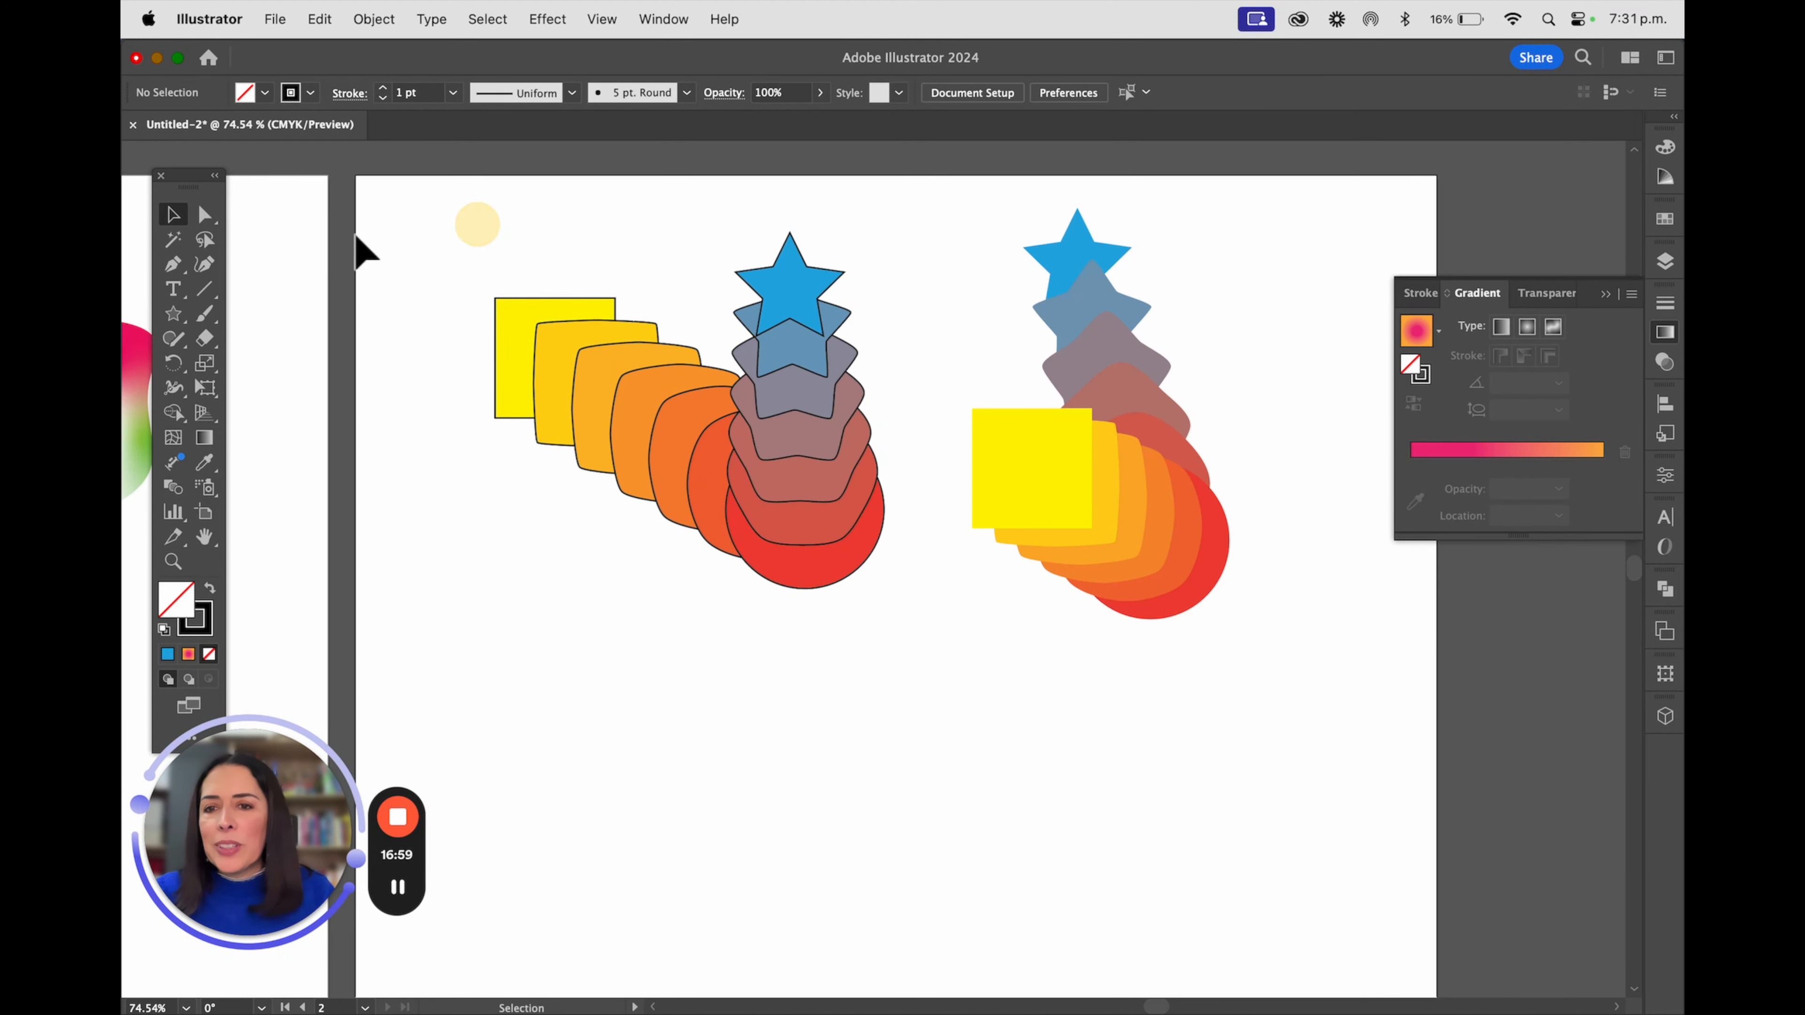
Directly select the darker orange shape in the middle of the square-to-circle run and fill it with green
{"action": "left_click", "coordinate": [207, 216]}
{"action": "left_click", "coordinate": [679, 434]}
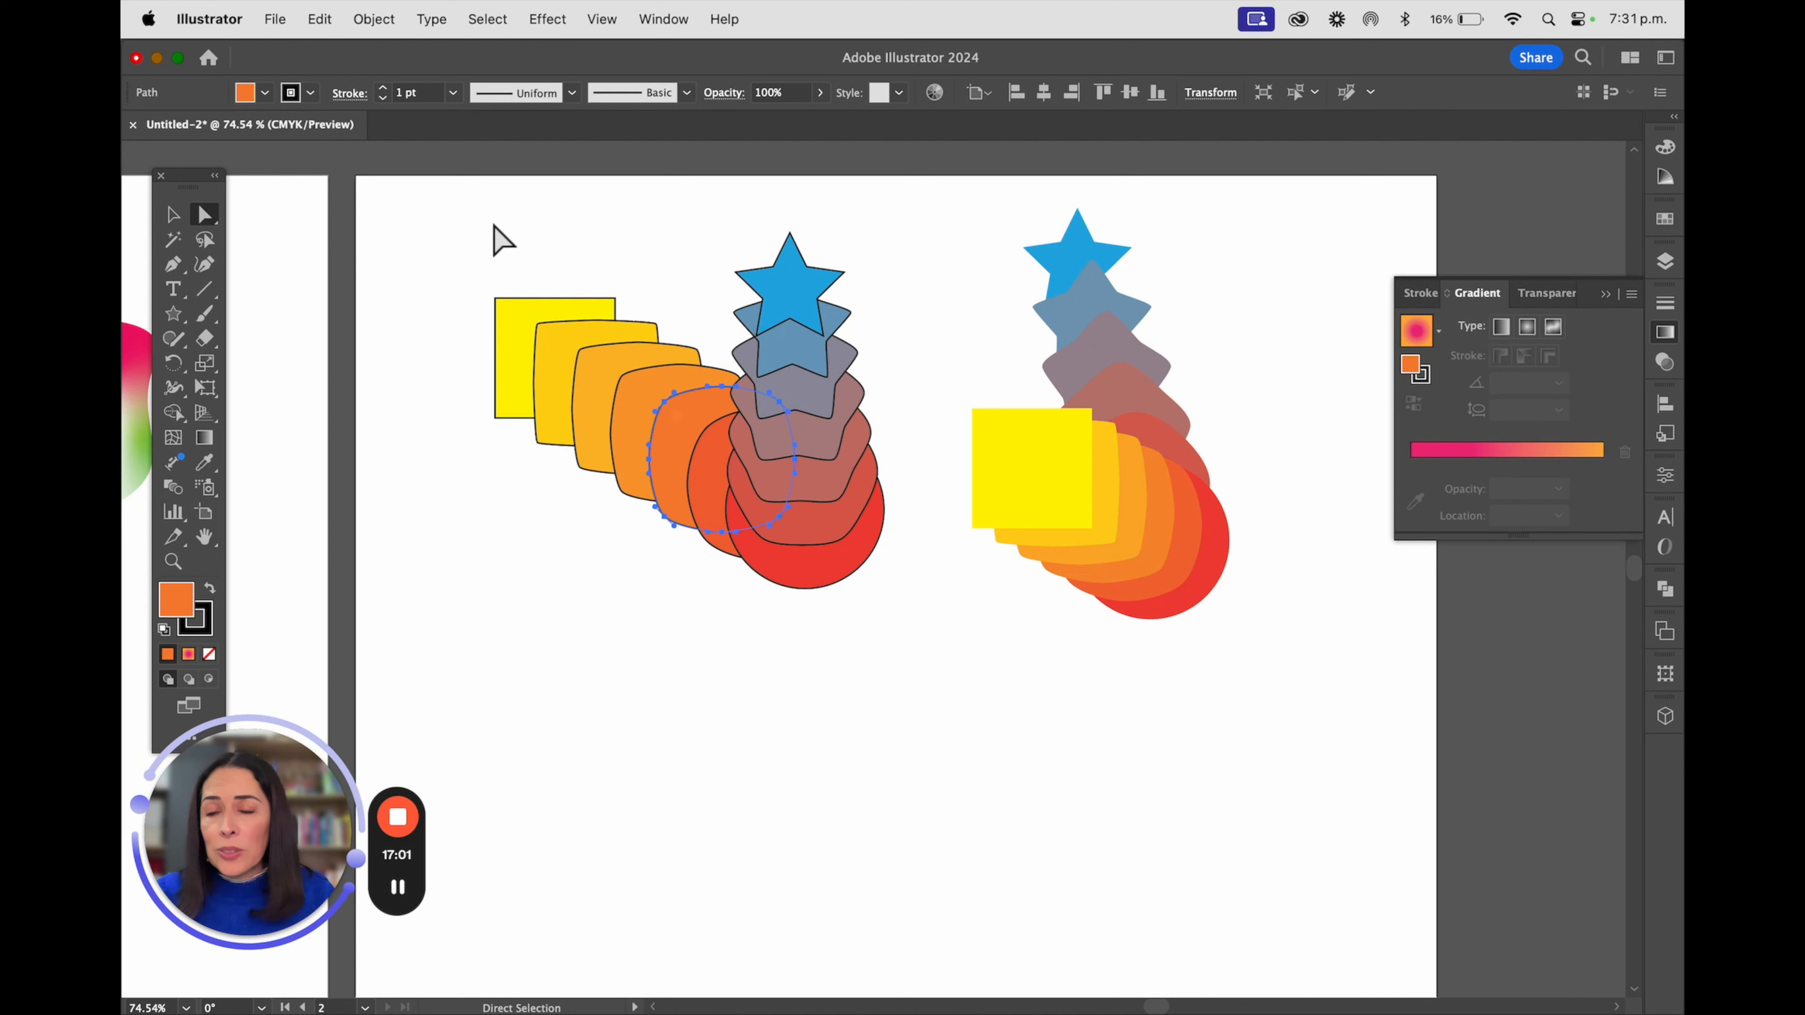
{"action": "left_click", "coordinate": [264, 94]}
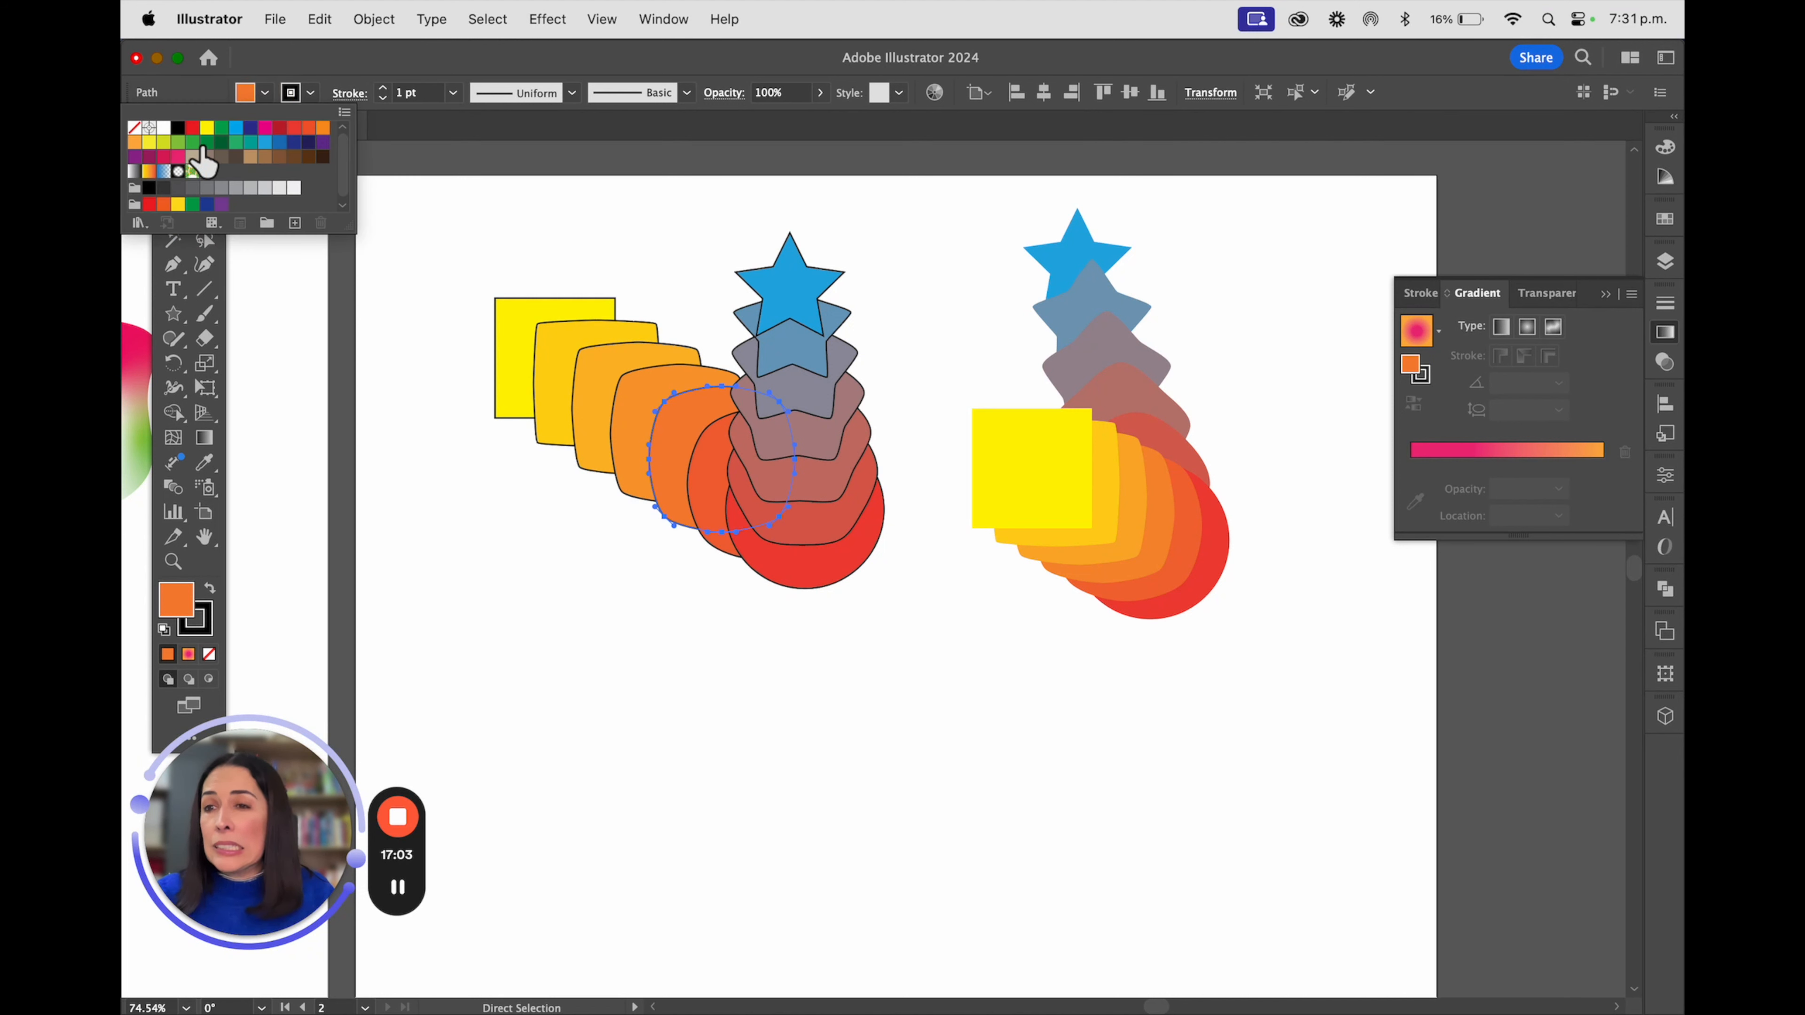
{"action": "left_click", "coordinate": [186, 145]}
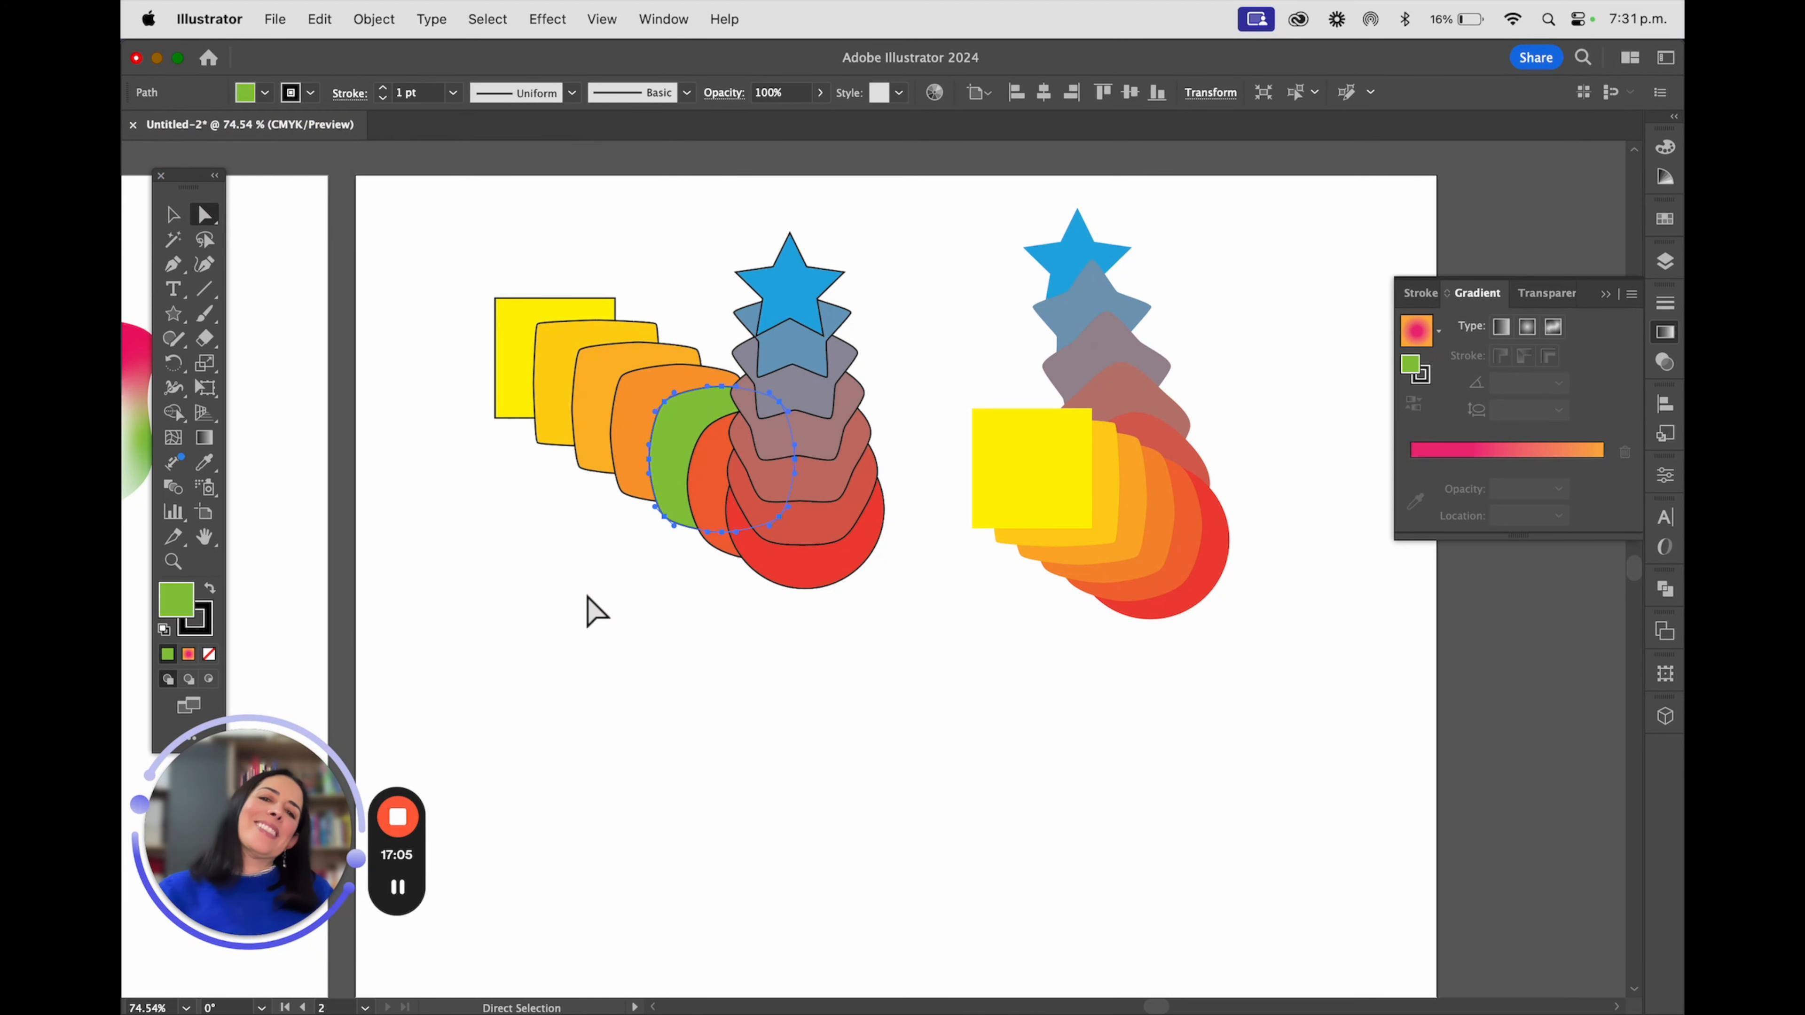
Release the blend without outlines back to its original star, square and circle
{"action": "left_click", "coordinate": [173, 214]}
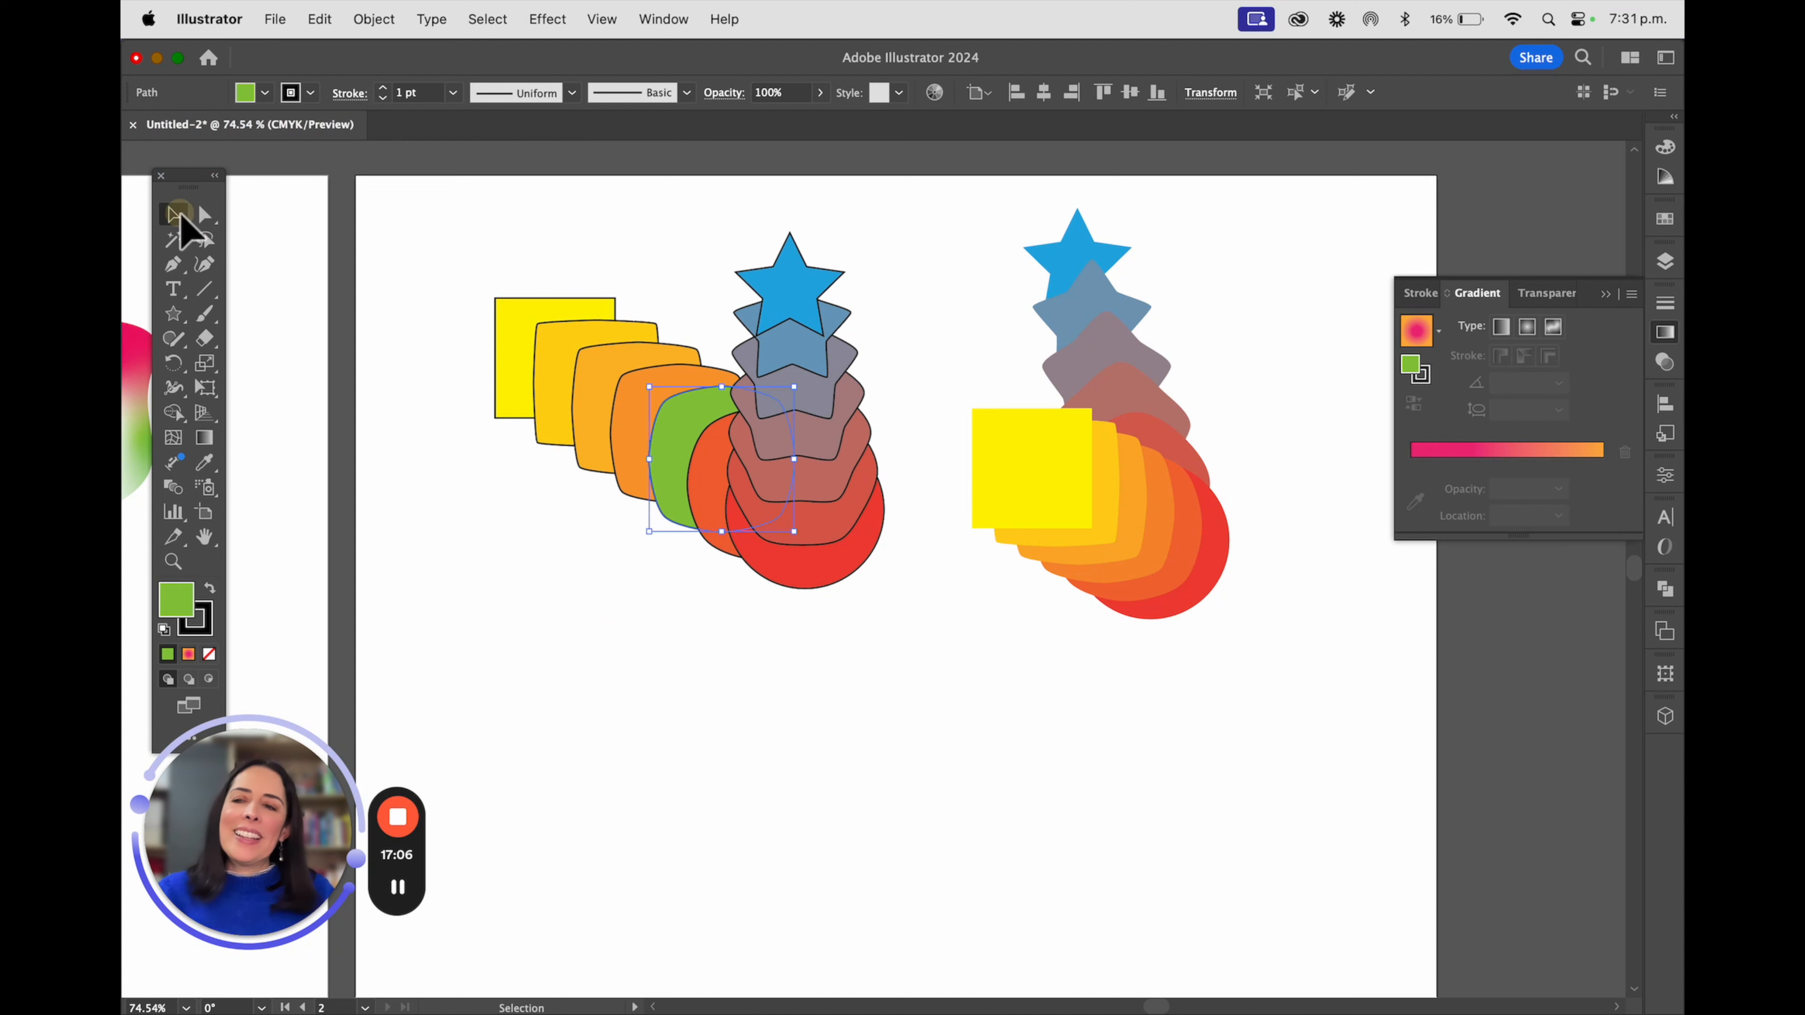
{"action": "left_click", "coordinate": [1031, 455]}
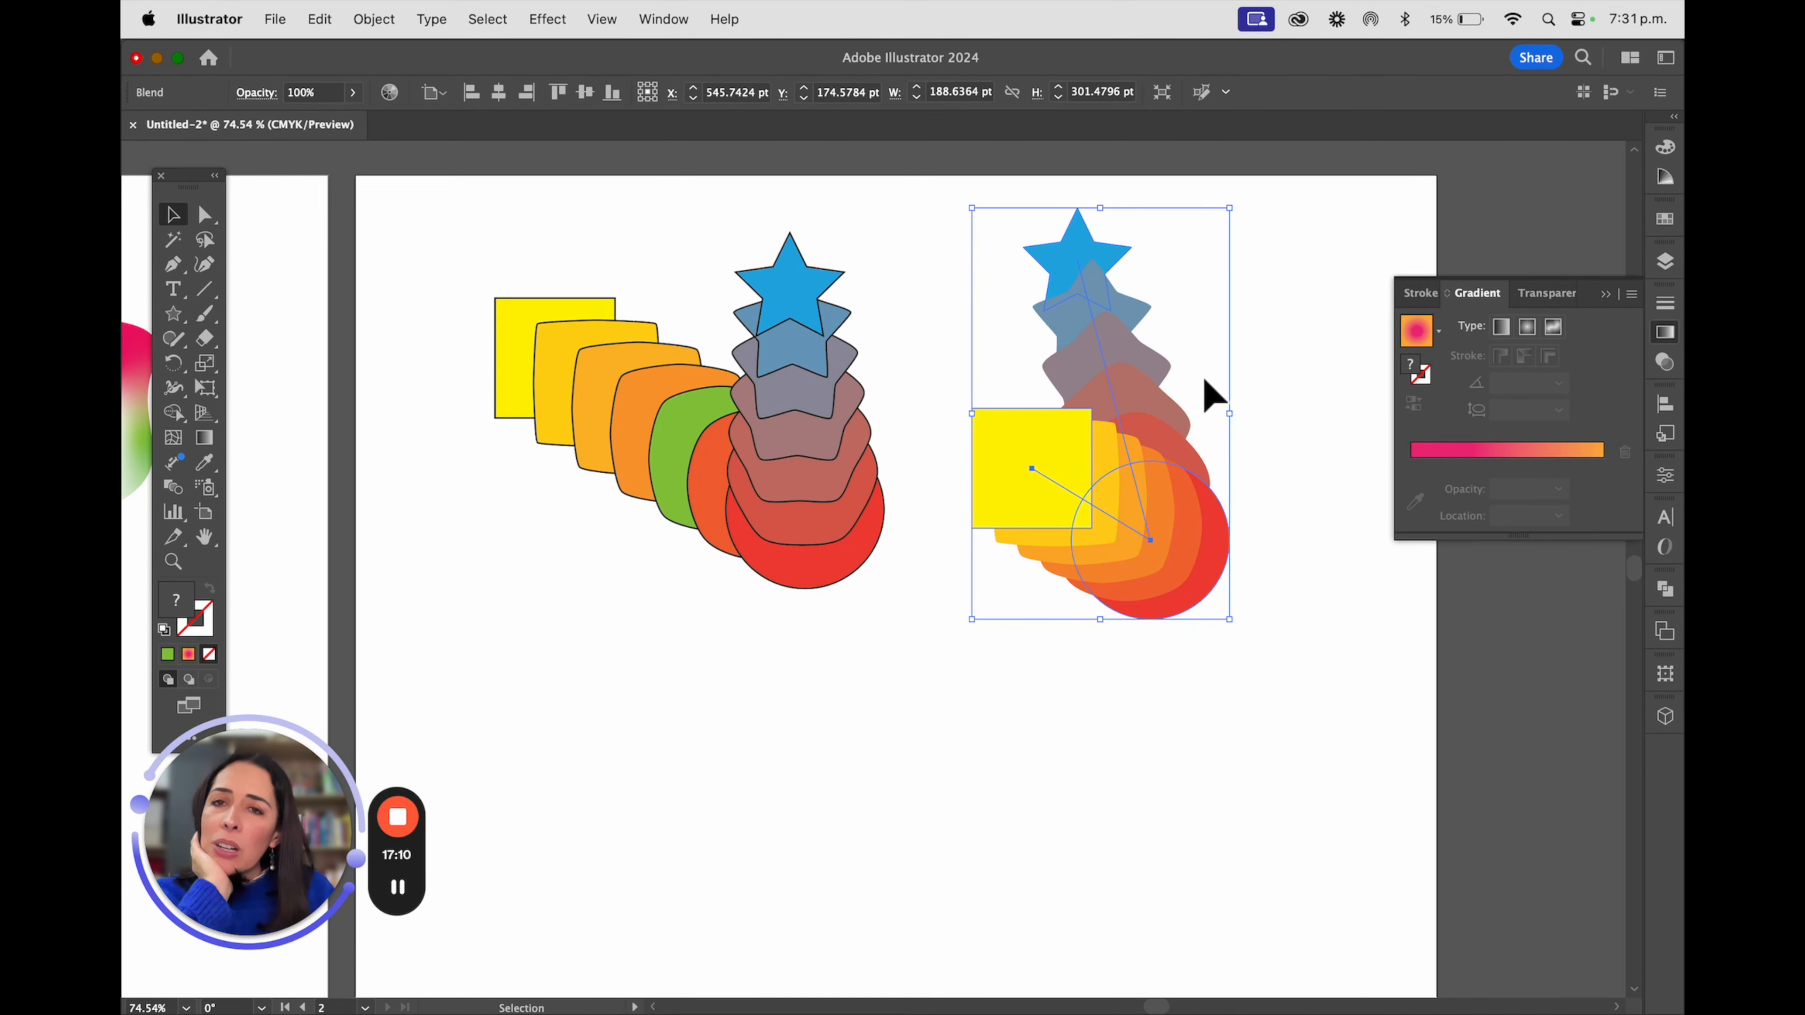
{"action": "left_click", "coordinate": [374, 19]}
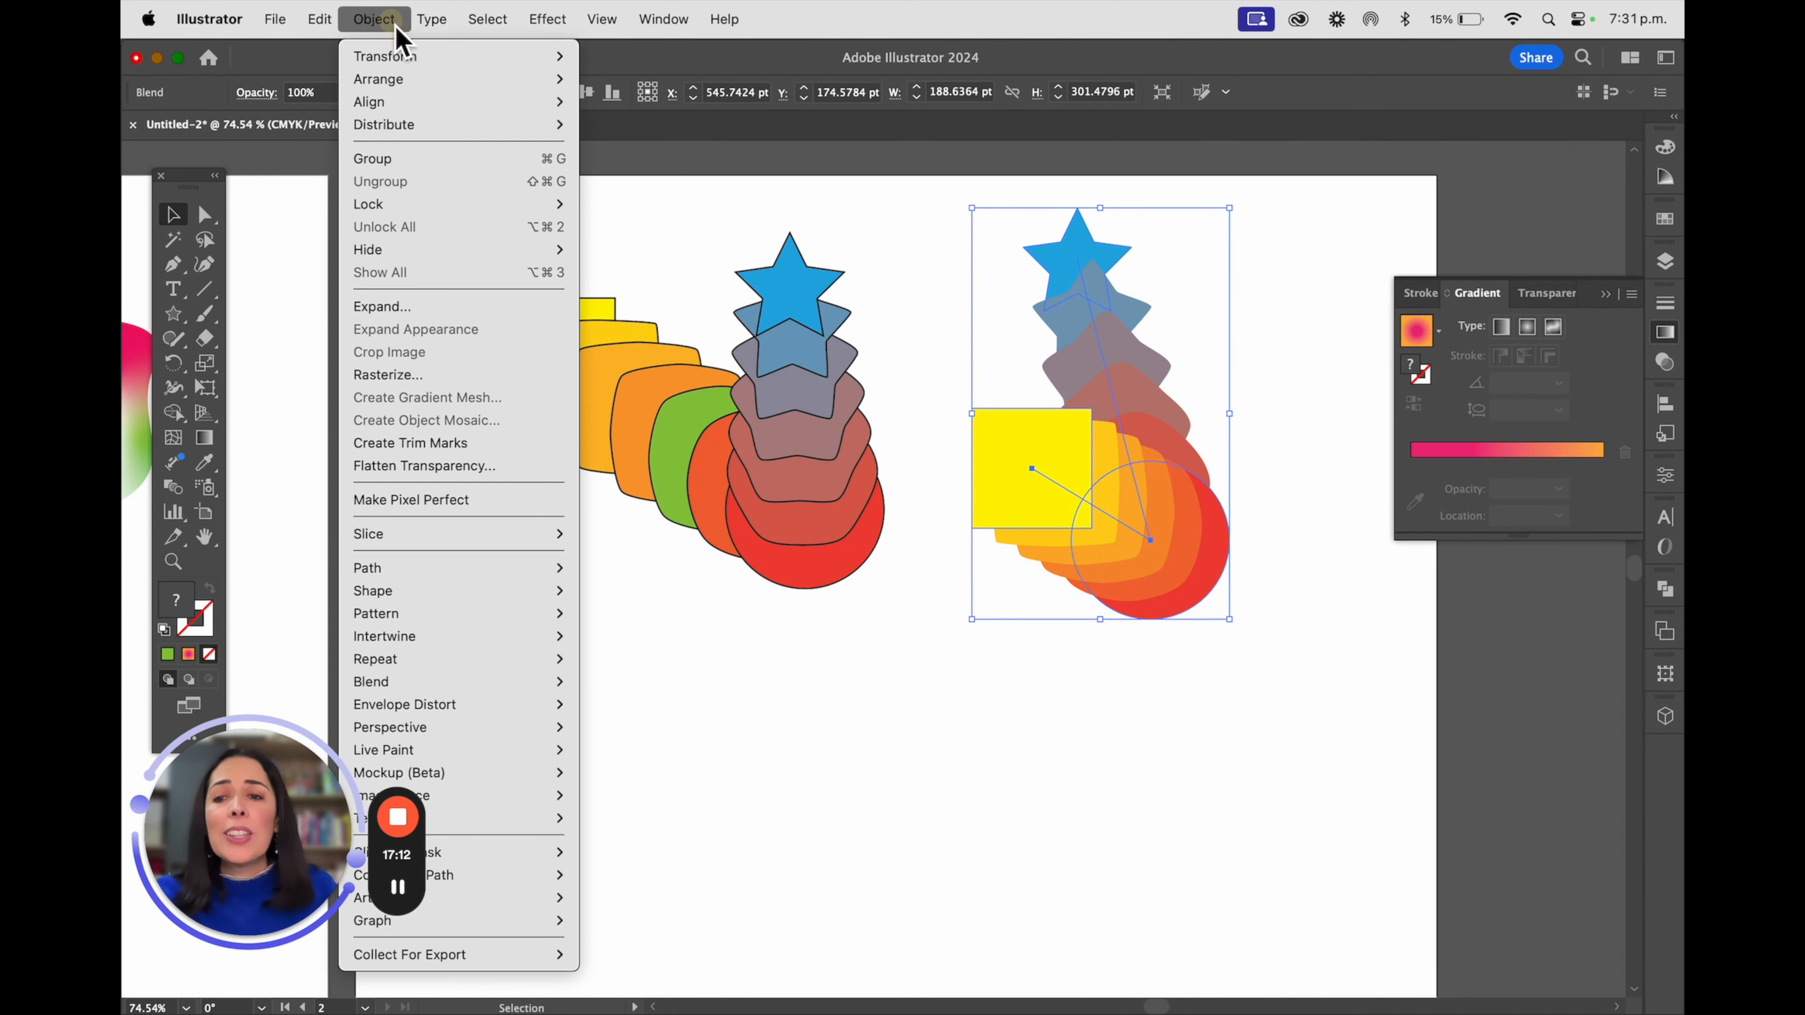
{"action": "mouse_move", "coordinate": [558, 682]}
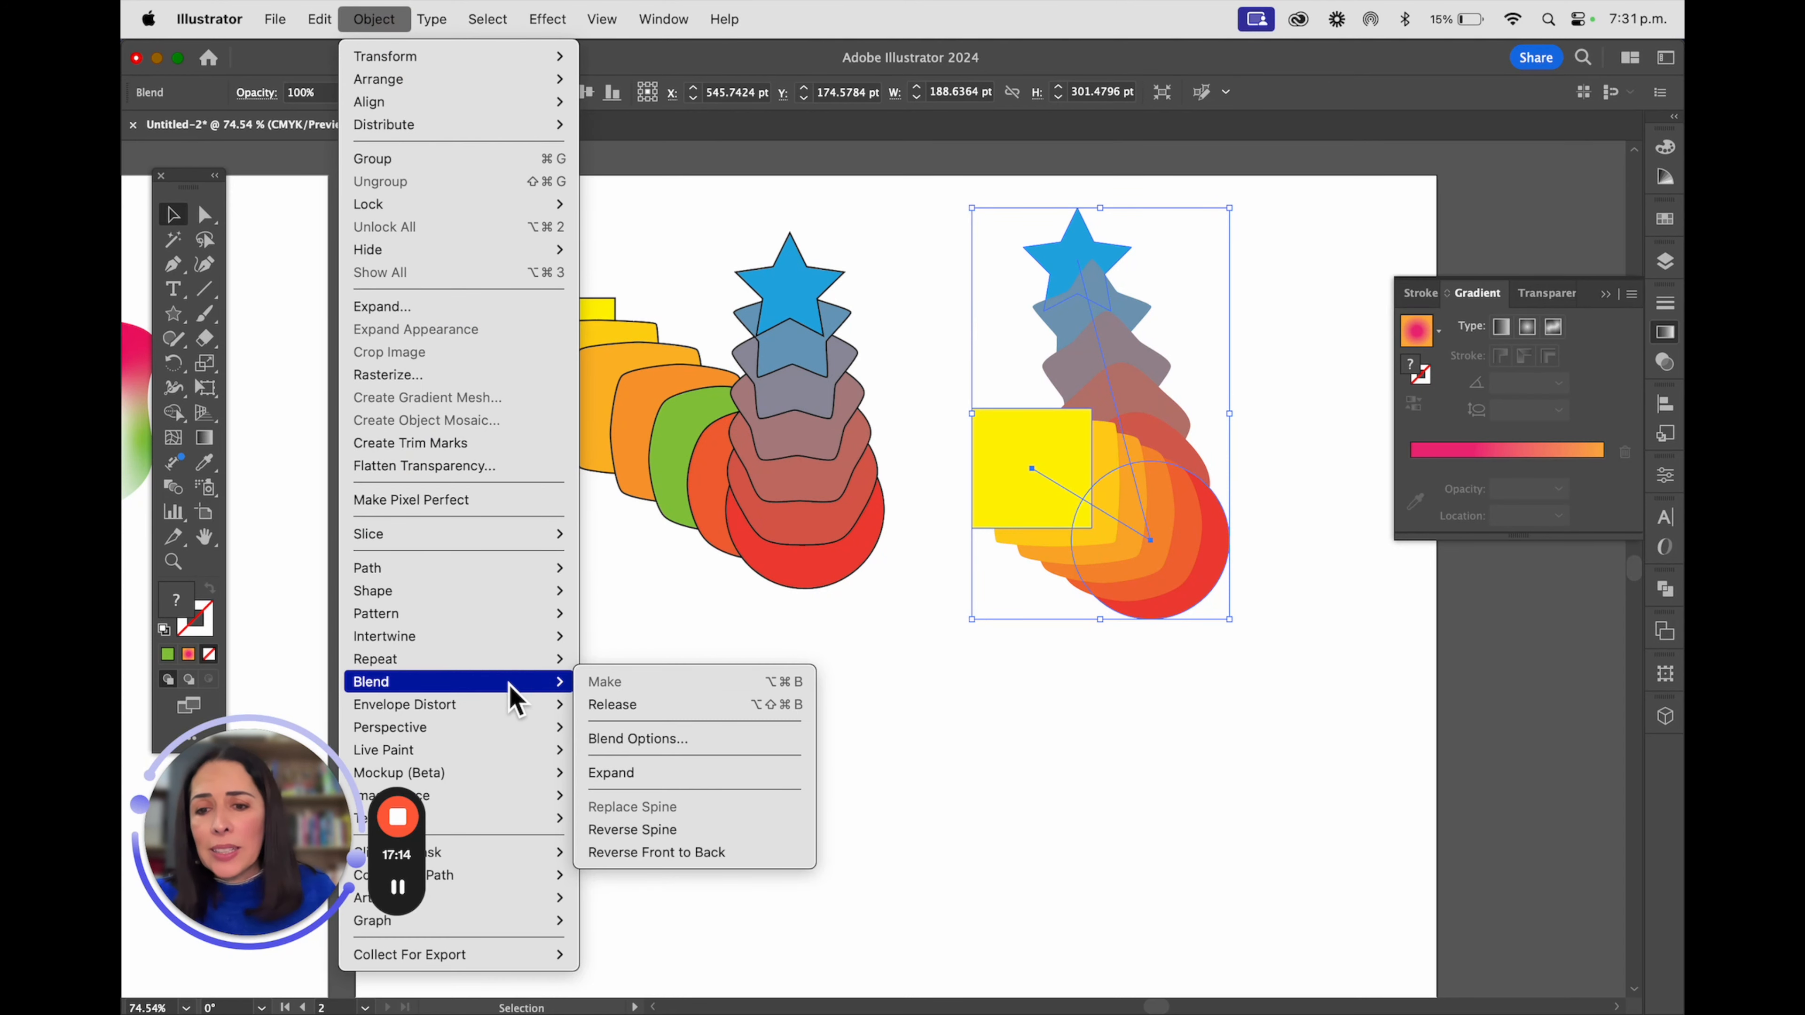
{"action": "left_click", "coordinate": [675, 713]}
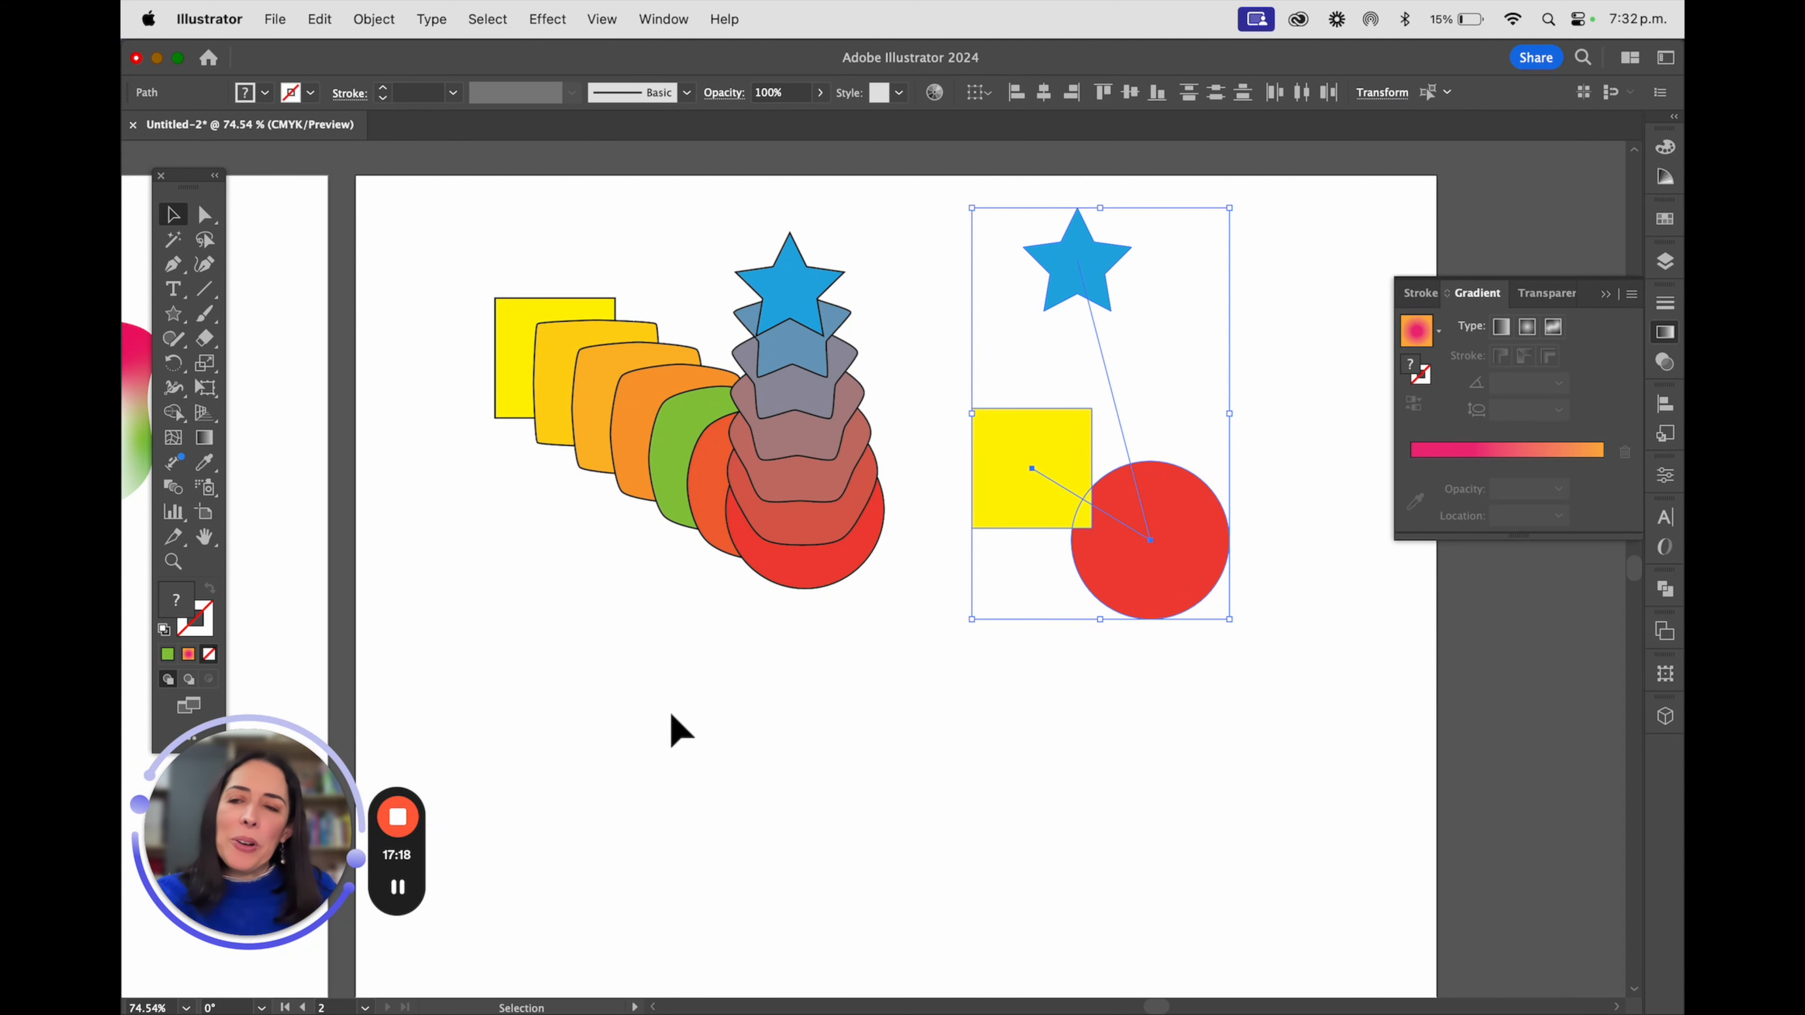
Set the blend options for the released star, square and circle to a Specified Distance of 10 pt
{"action": "left_click", "coordinate": [374, 19]}
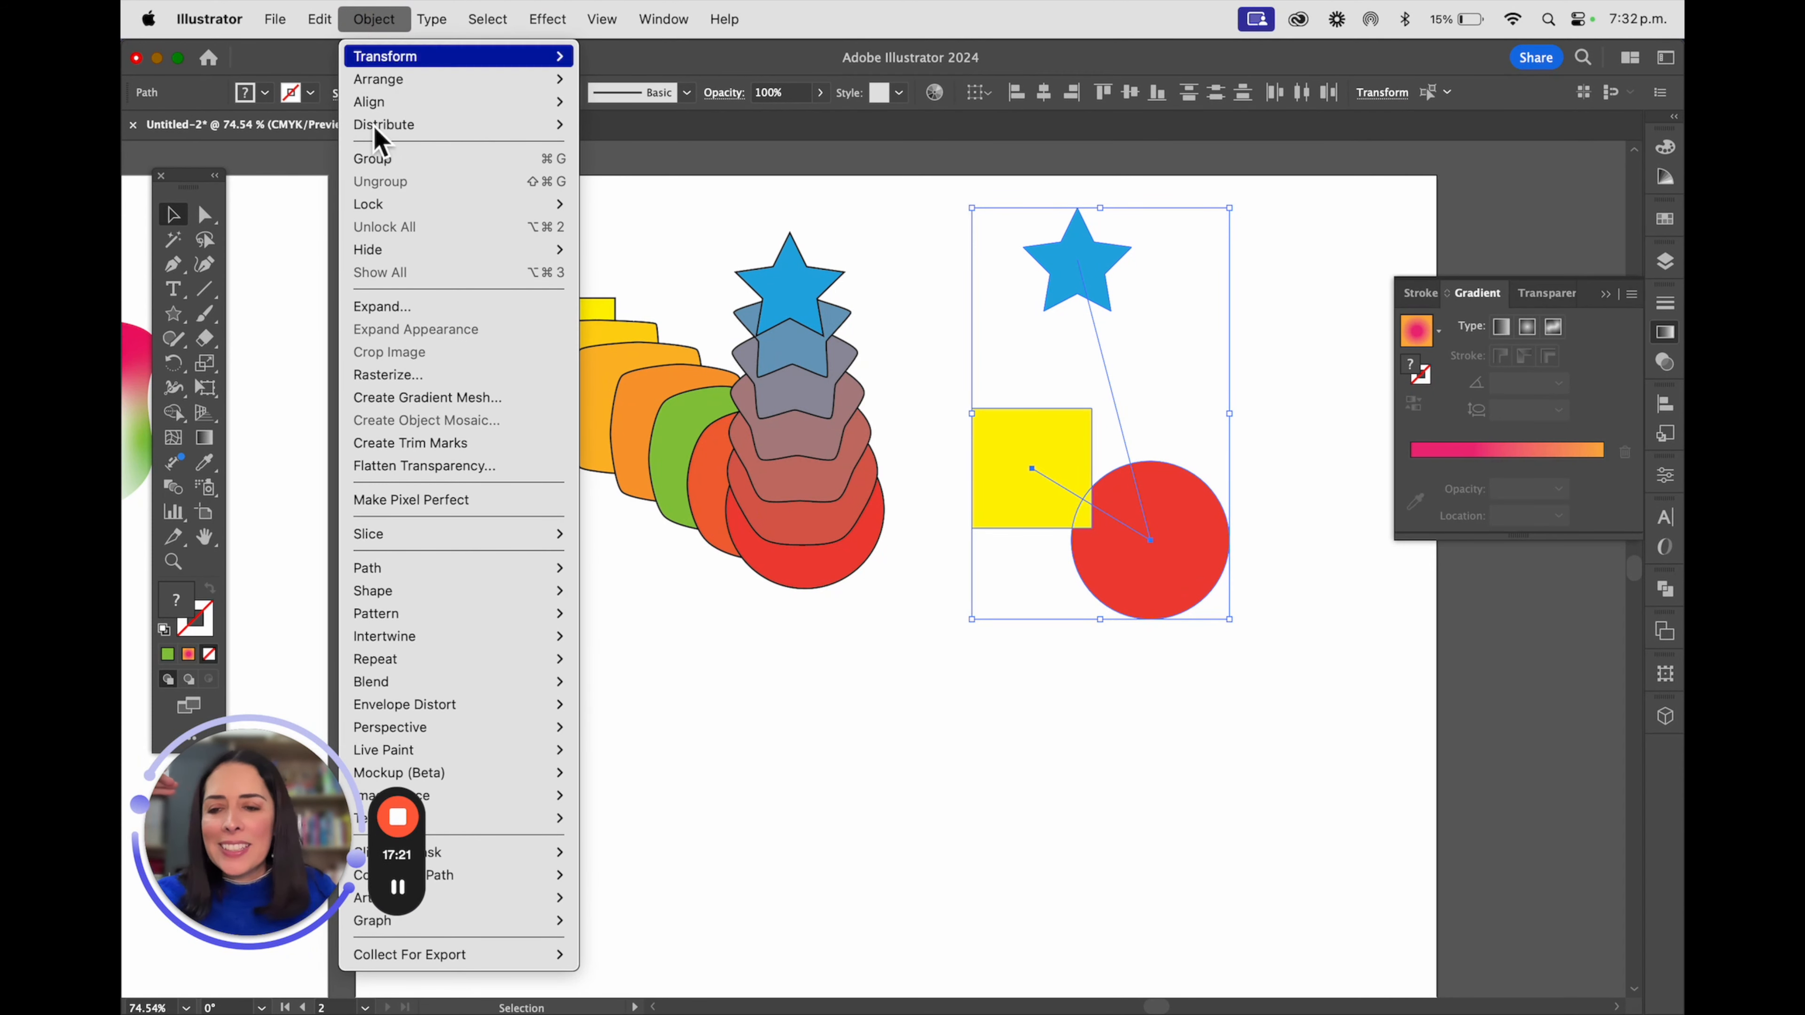
{"action": "mouse_move", "coordinate": [363, 686]}
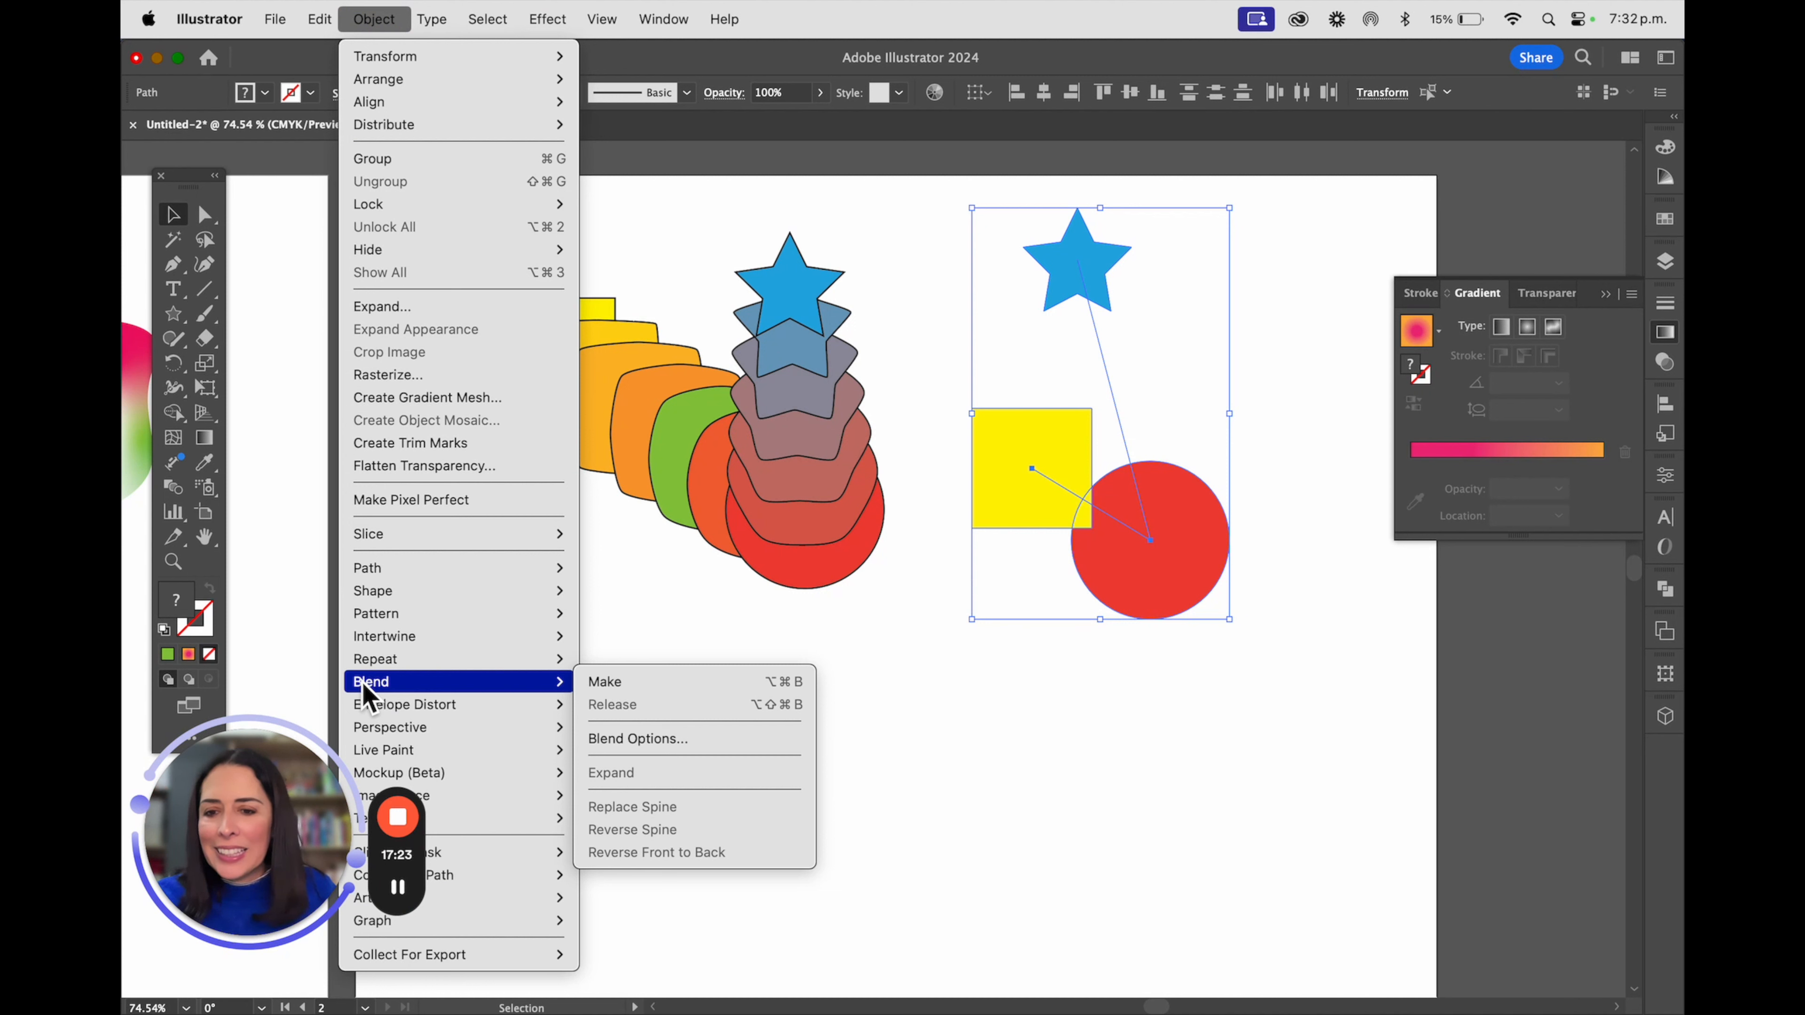
{"action": "left_click", "coordinate": [668, 743]}
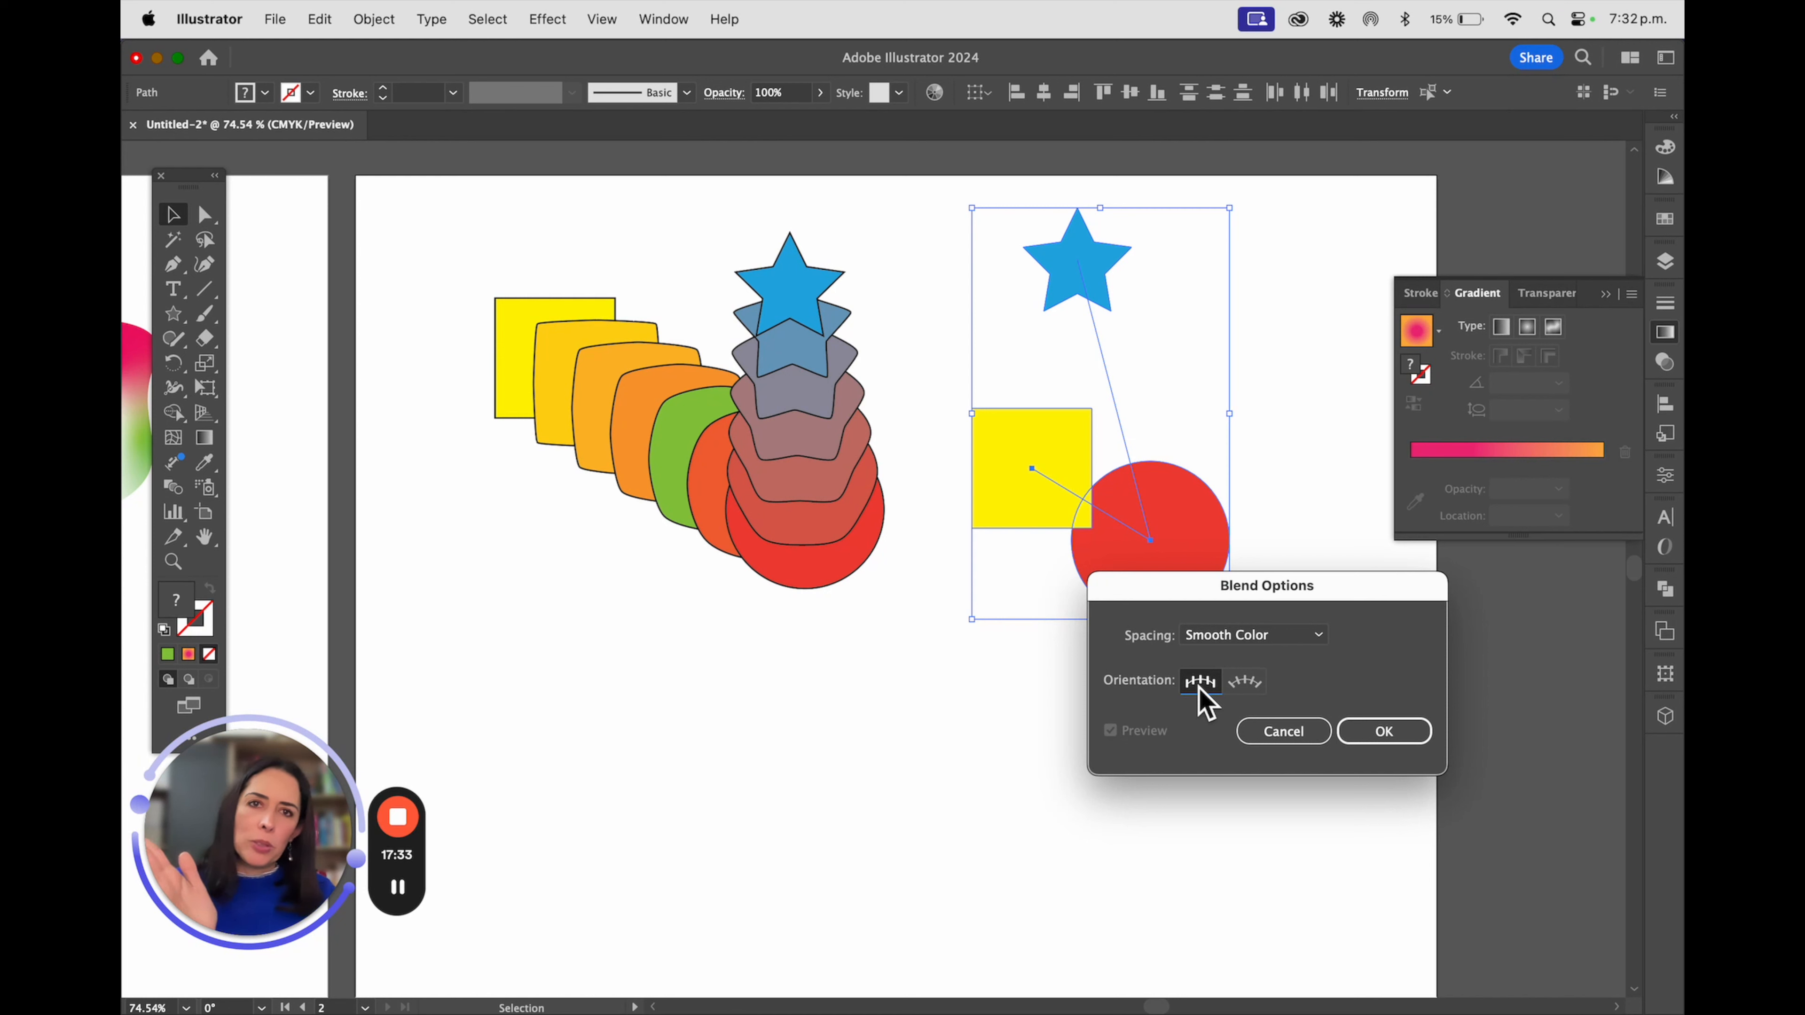
{"action": "left_click", "coordinate": [1241, 633]}
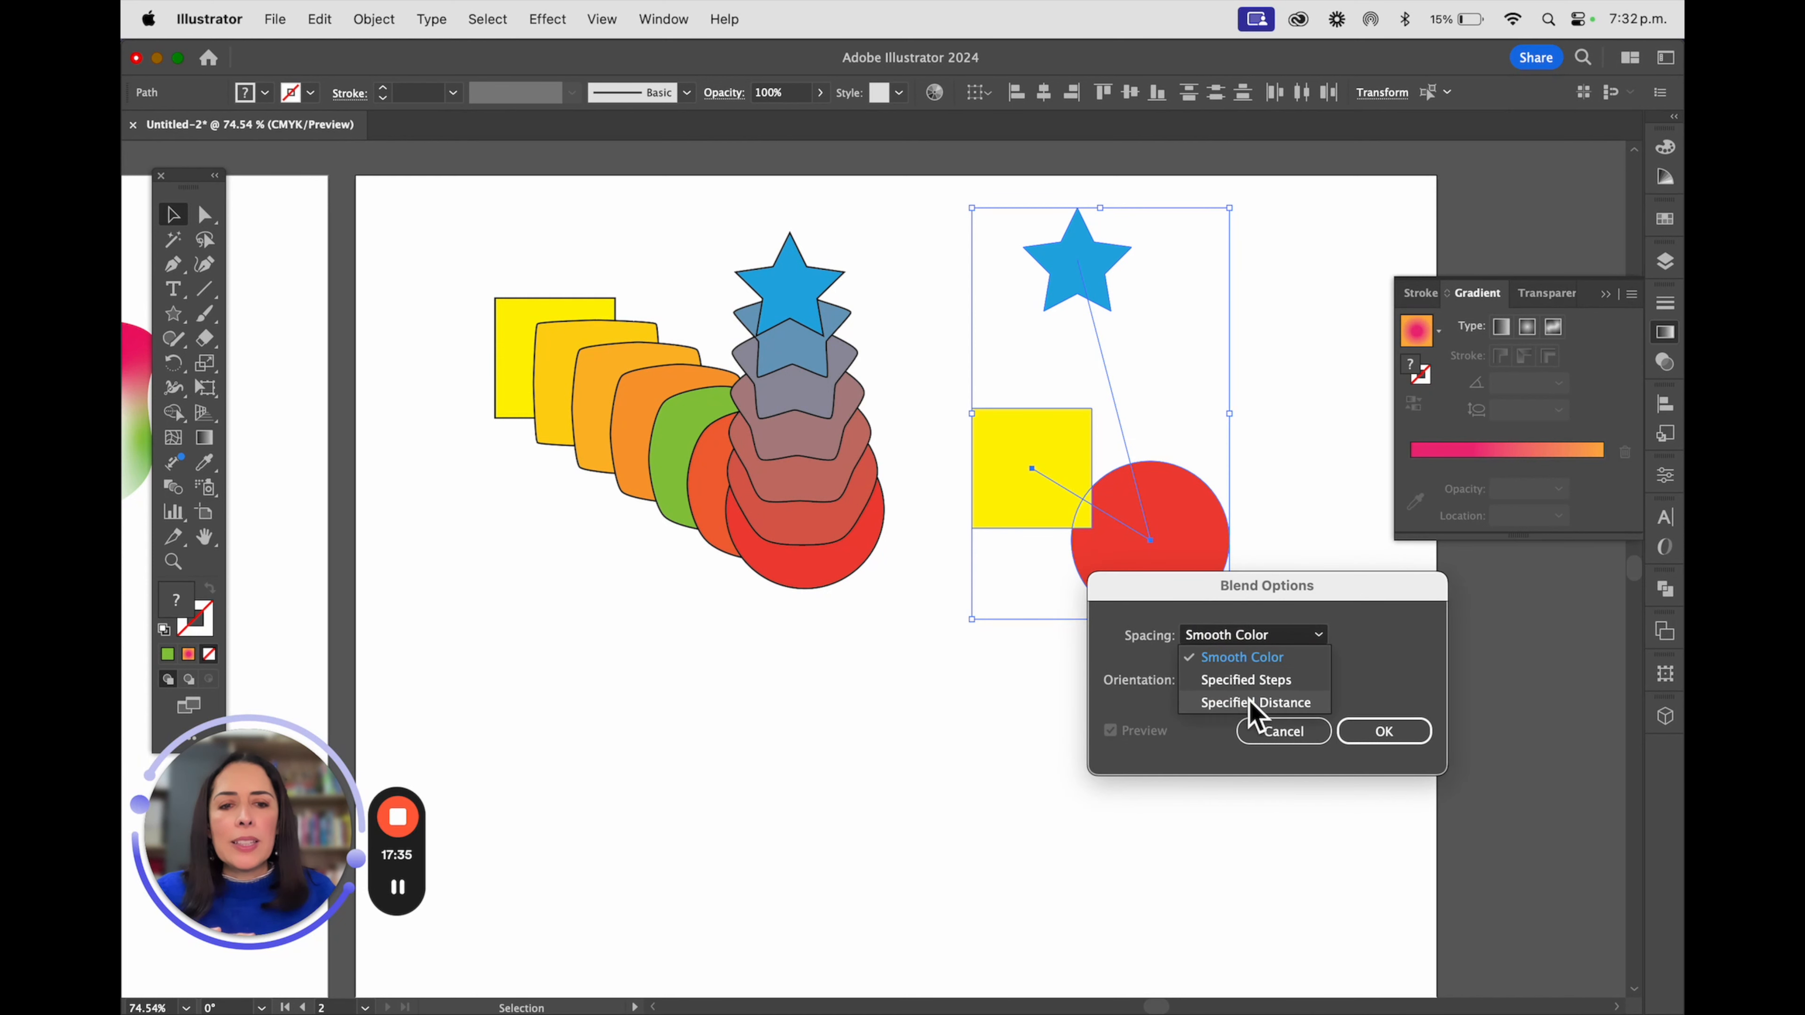
{"action": "left_click", "coordinate": [1253, 704]}
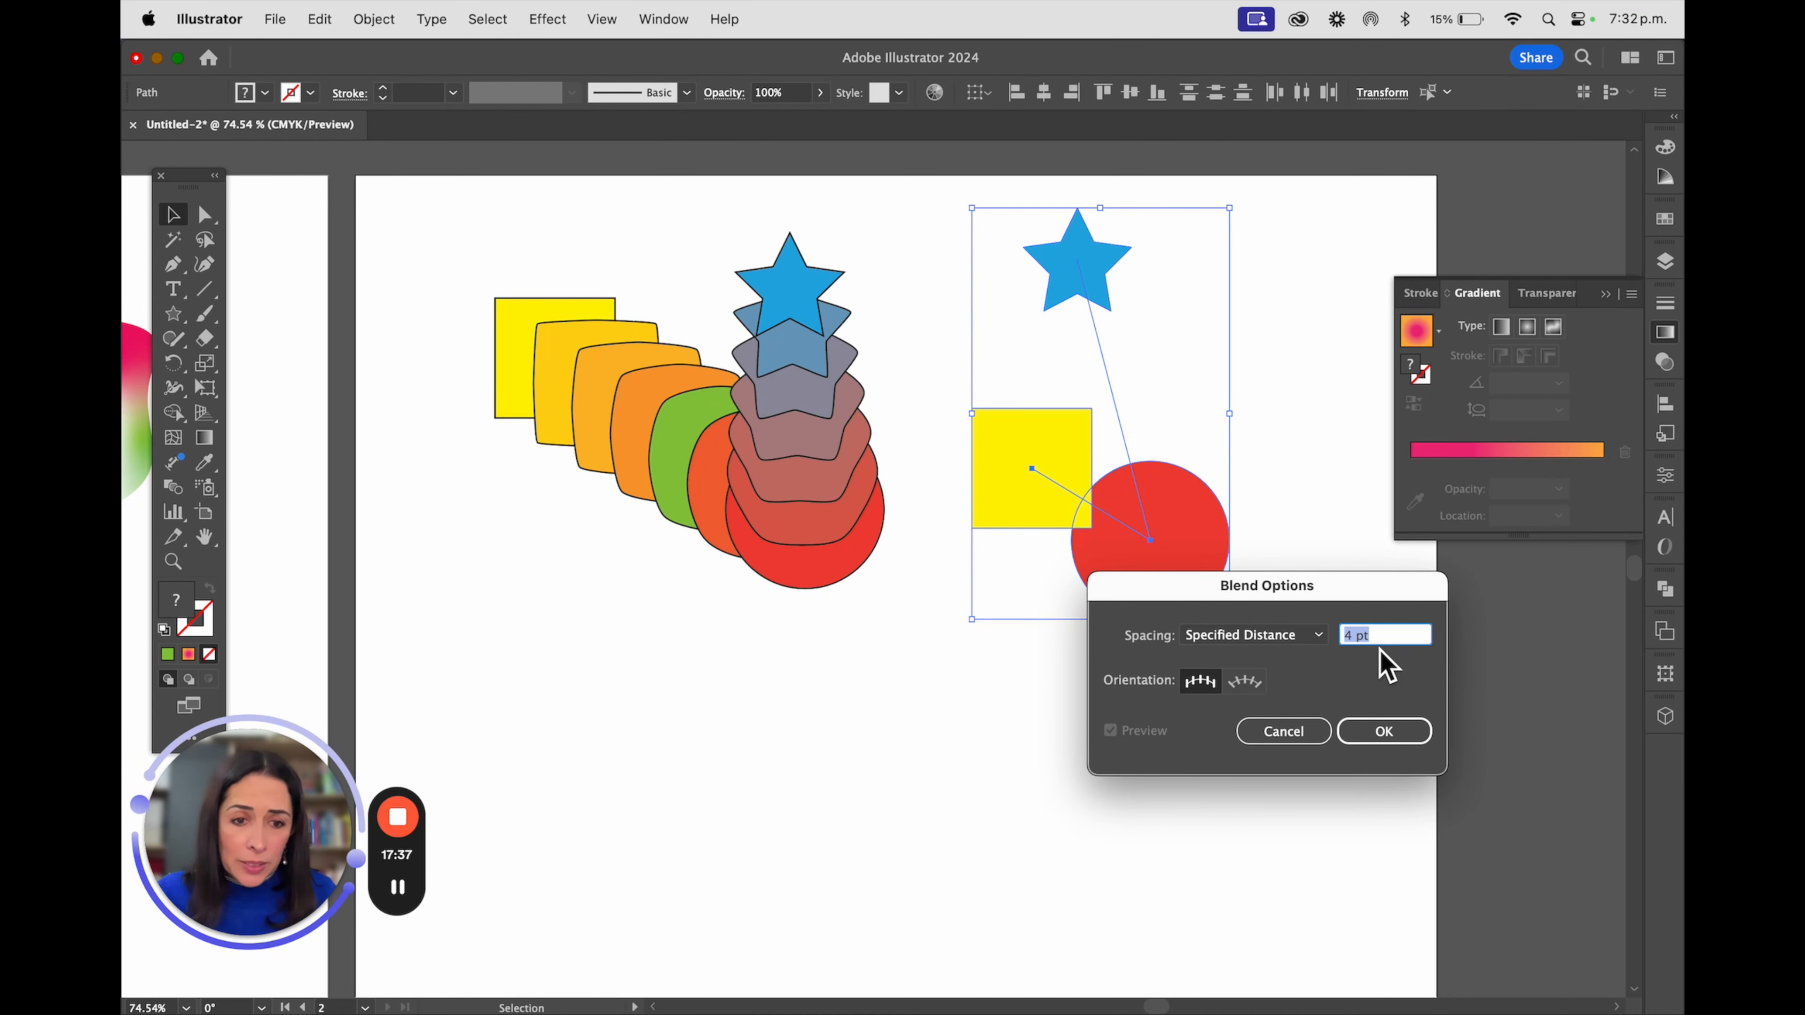
{"action": "type", "text": "10"}
{"action": "left_click", "coordinate": [1375, 740]}
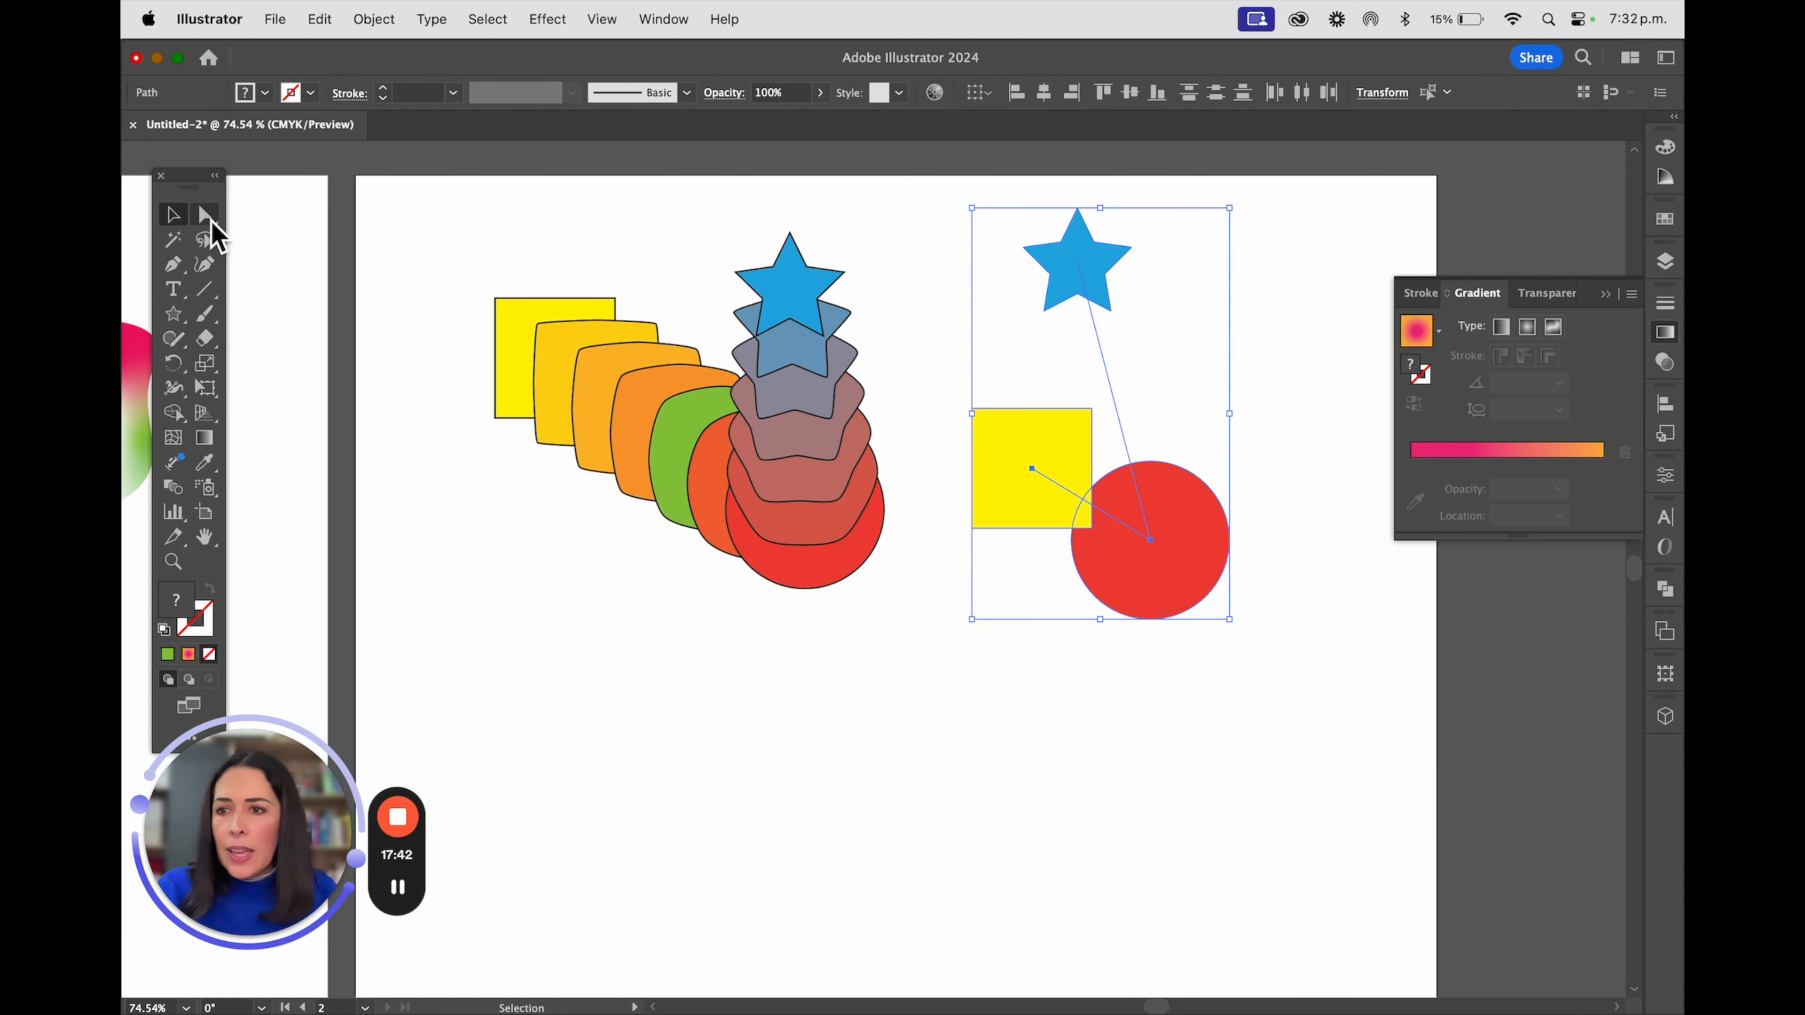
Make a new blend from the selected star, square and circle, and deselect it
{"action": "left_click", "coordinate": [369, 20]}
{"action": "mouse_move", "coordinate": [401, 681]}
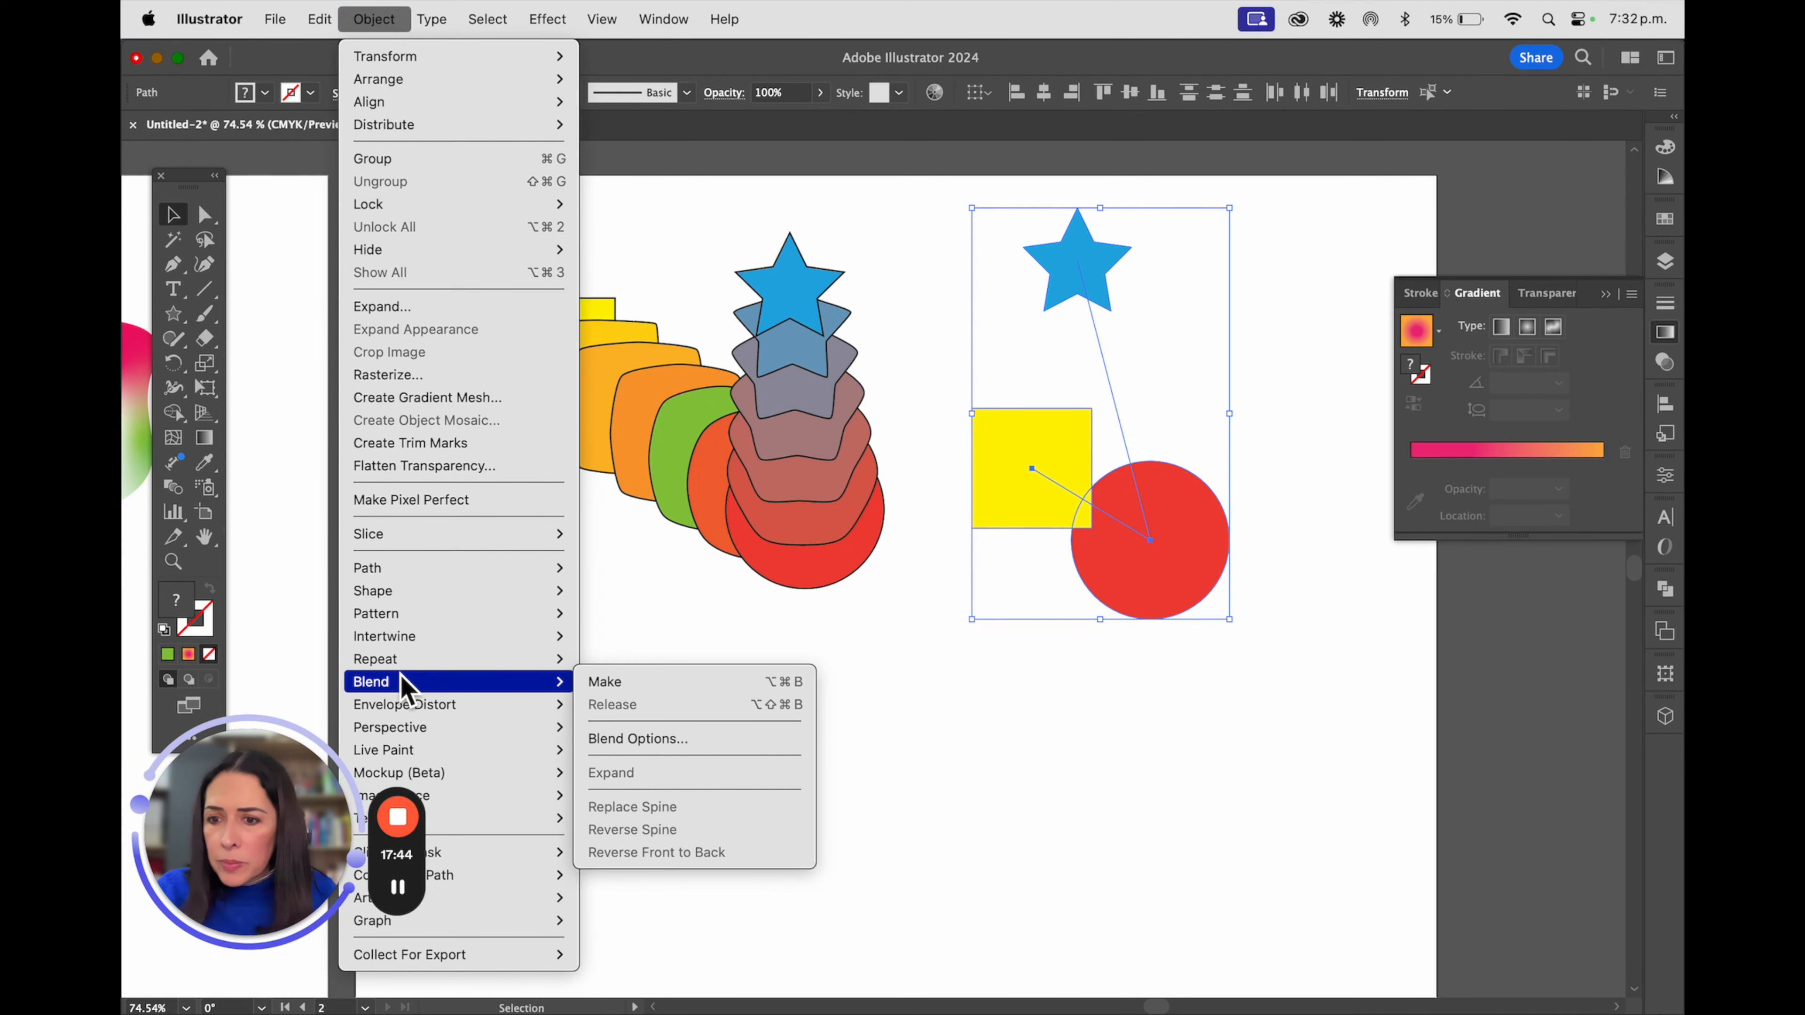
{"action": "left_click", "coordinate": [687, 683]}
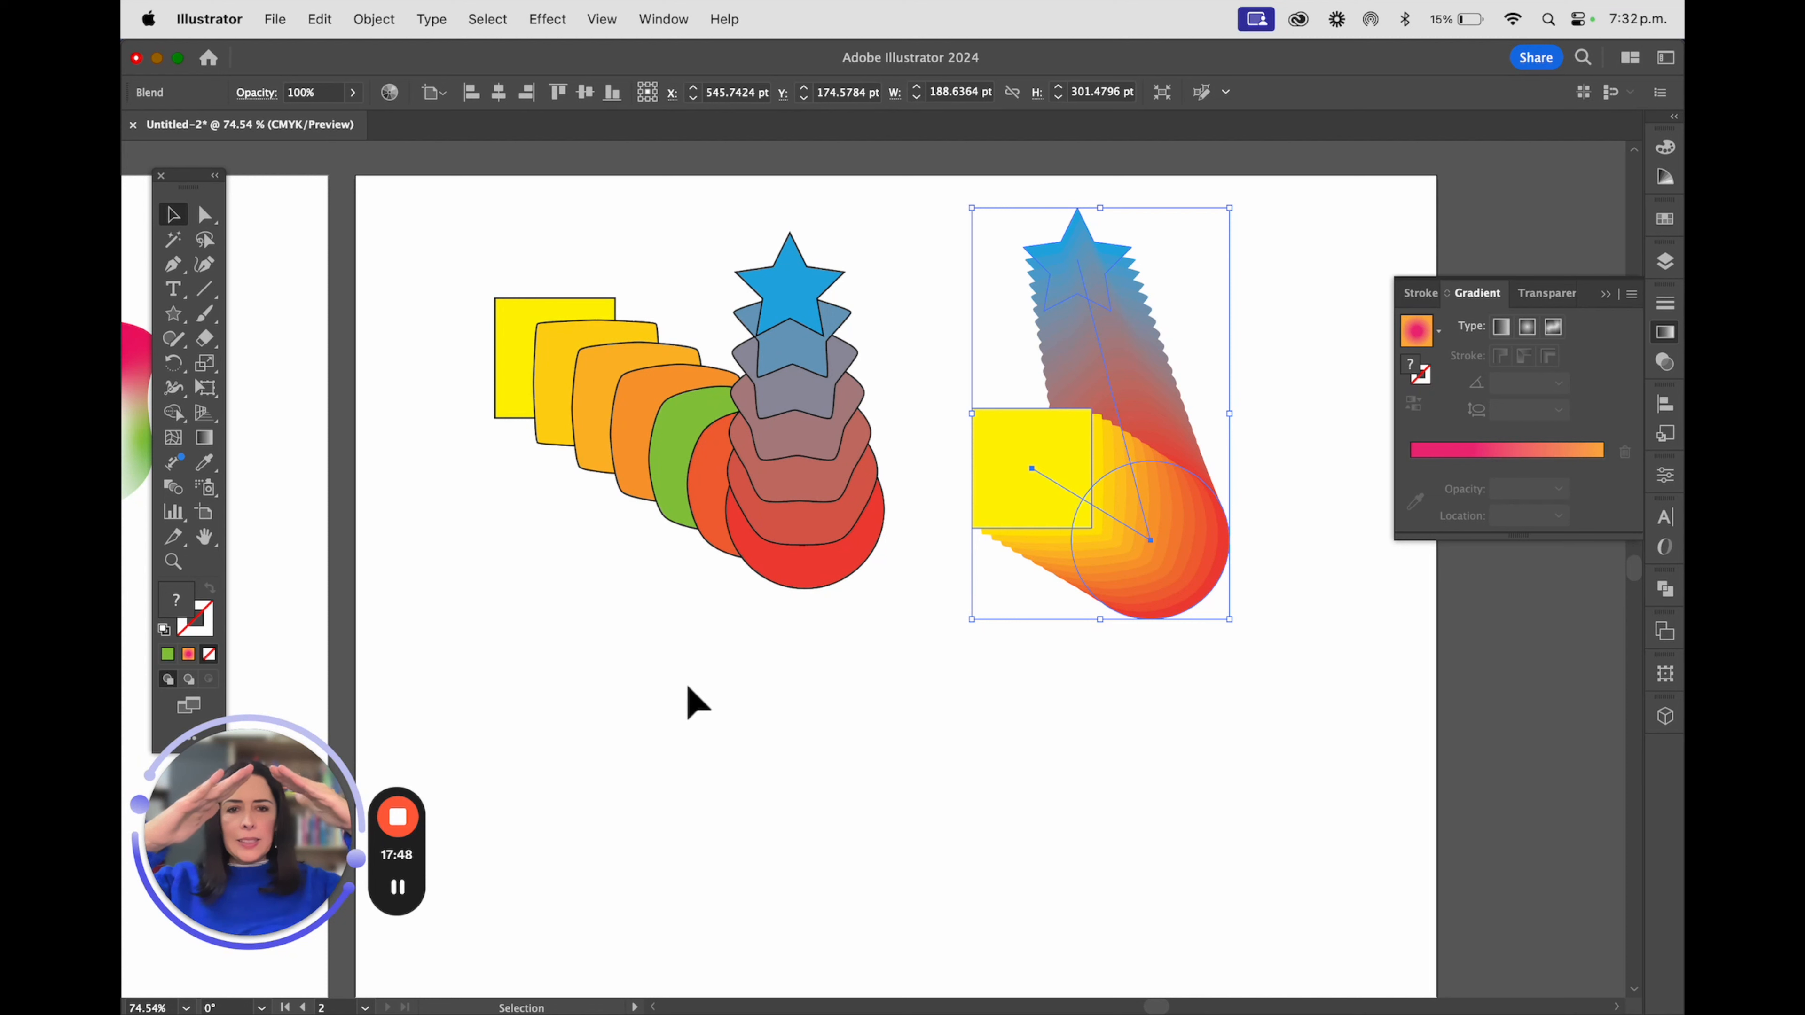
{"action": "scroll", "coordinate": [955, 601], "scroll_direction": "down", "scroll_amount": 1}
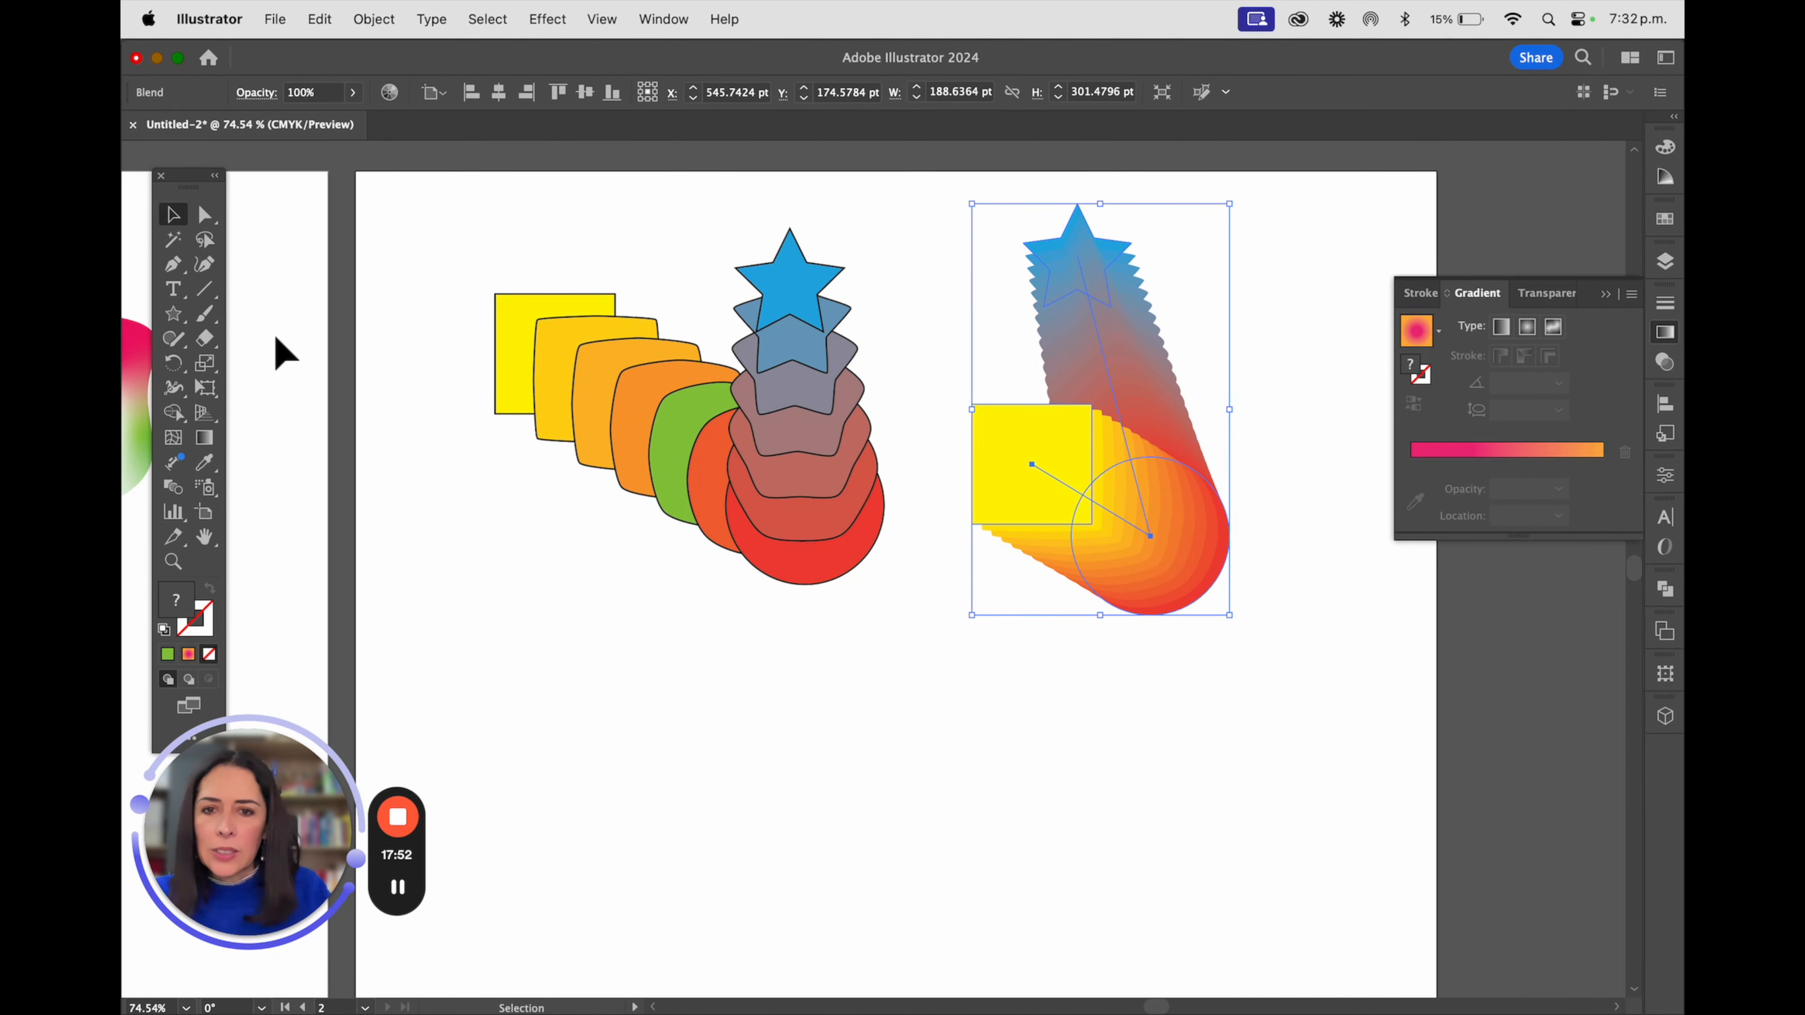
{"action": "left_click", "coordinate": [178, 213]}
{"action": "left_click", "coordinate": [498, 521]}
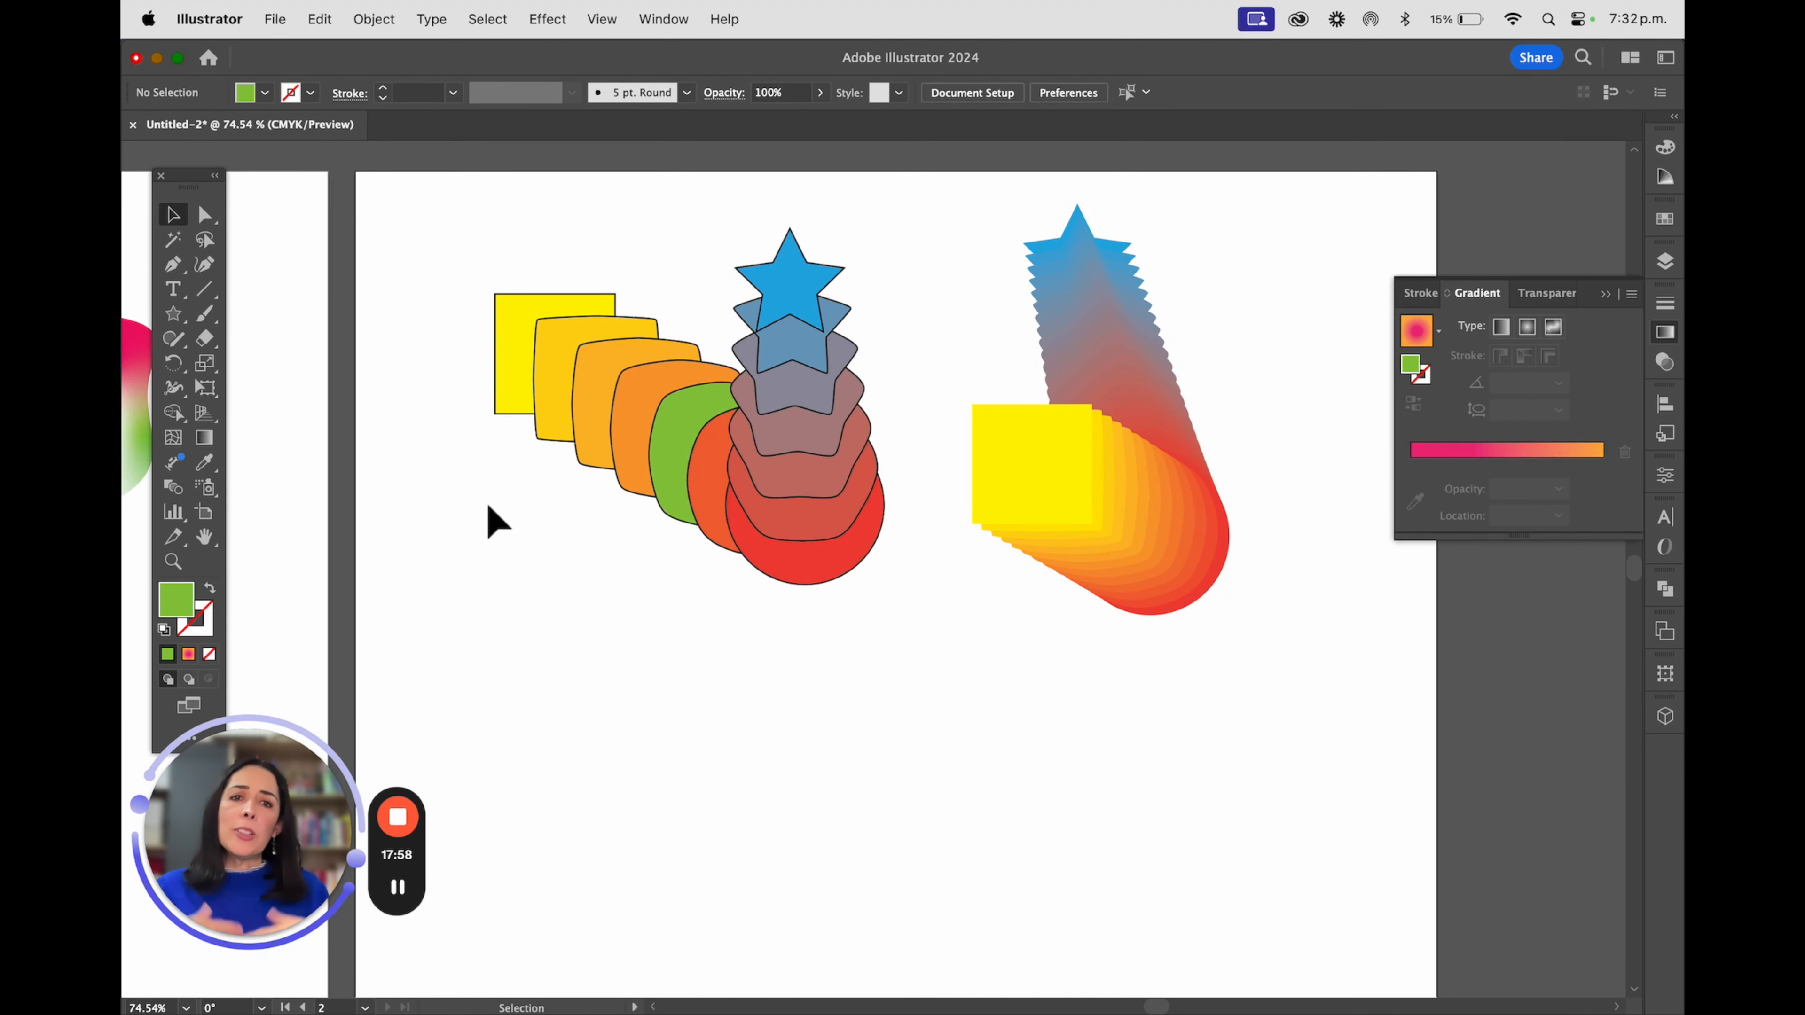
Collapse the floating Gradient panel and bring both artboards into view
{"action": "left_click", "coordinate": [1606, 293]}
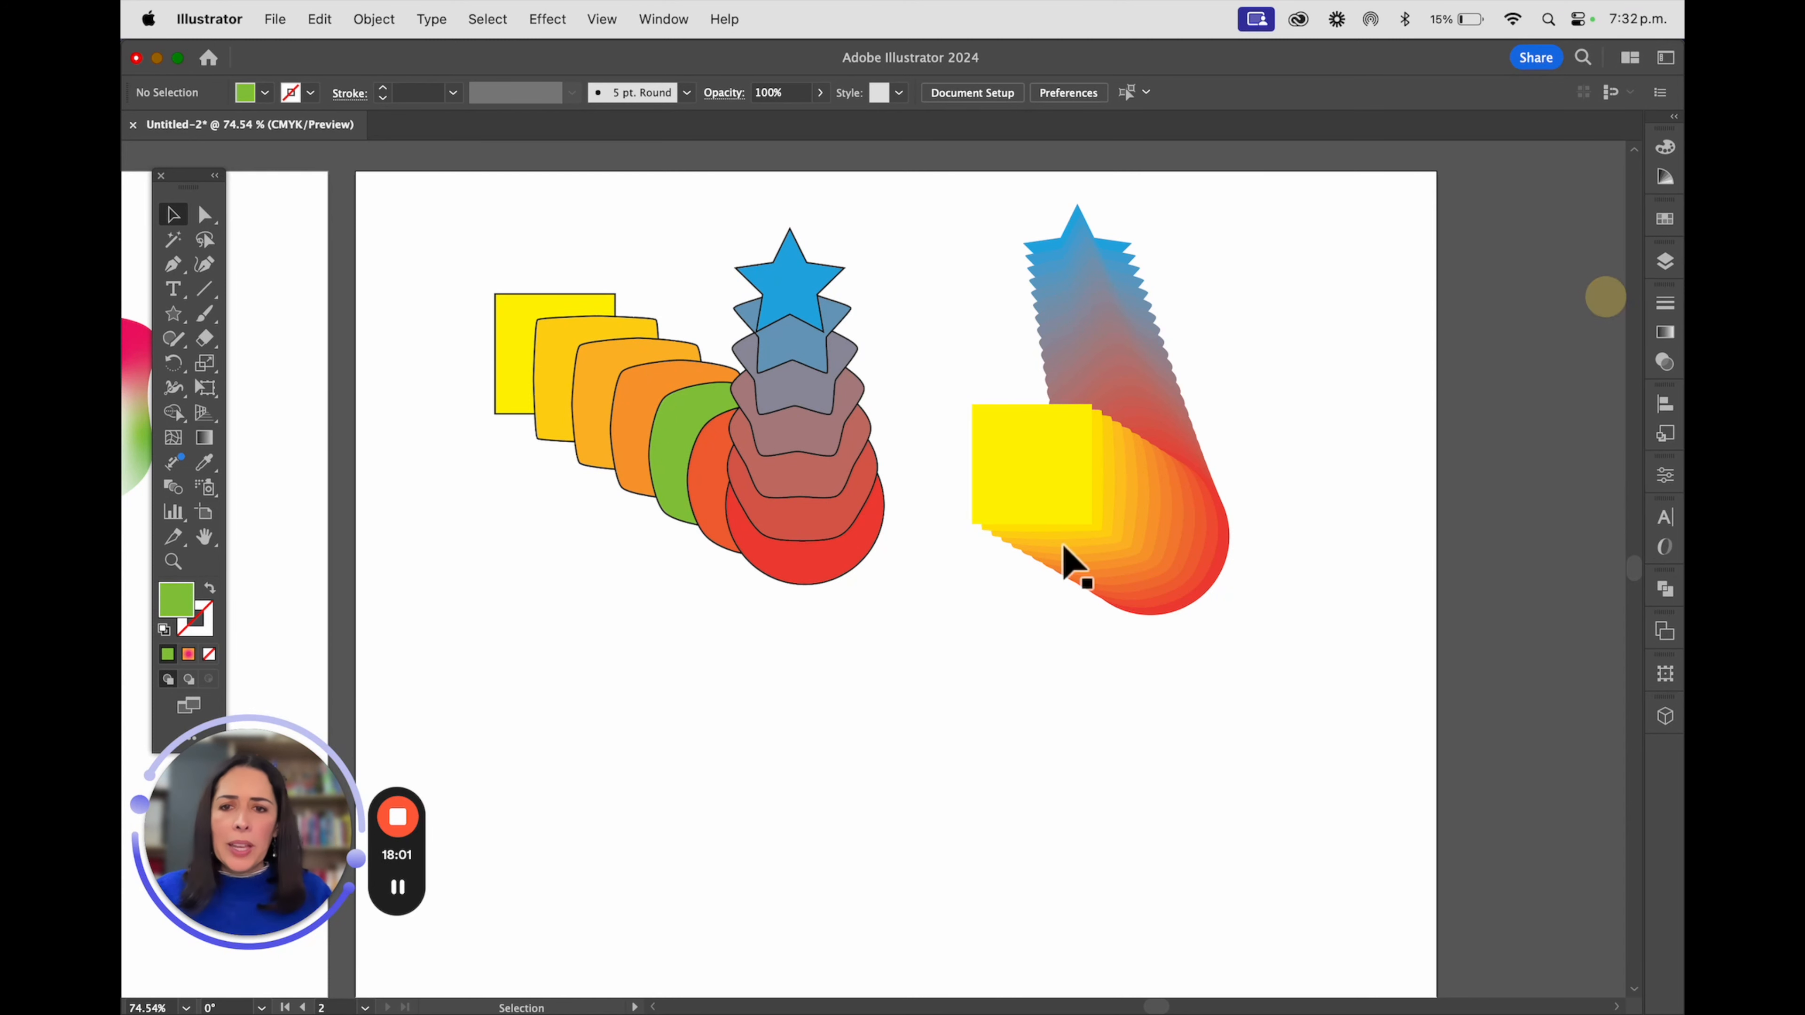
{"action": "scroll", "coordinate": [1024, 555], "scroll_direction": "down", "scroll_amount": 3}
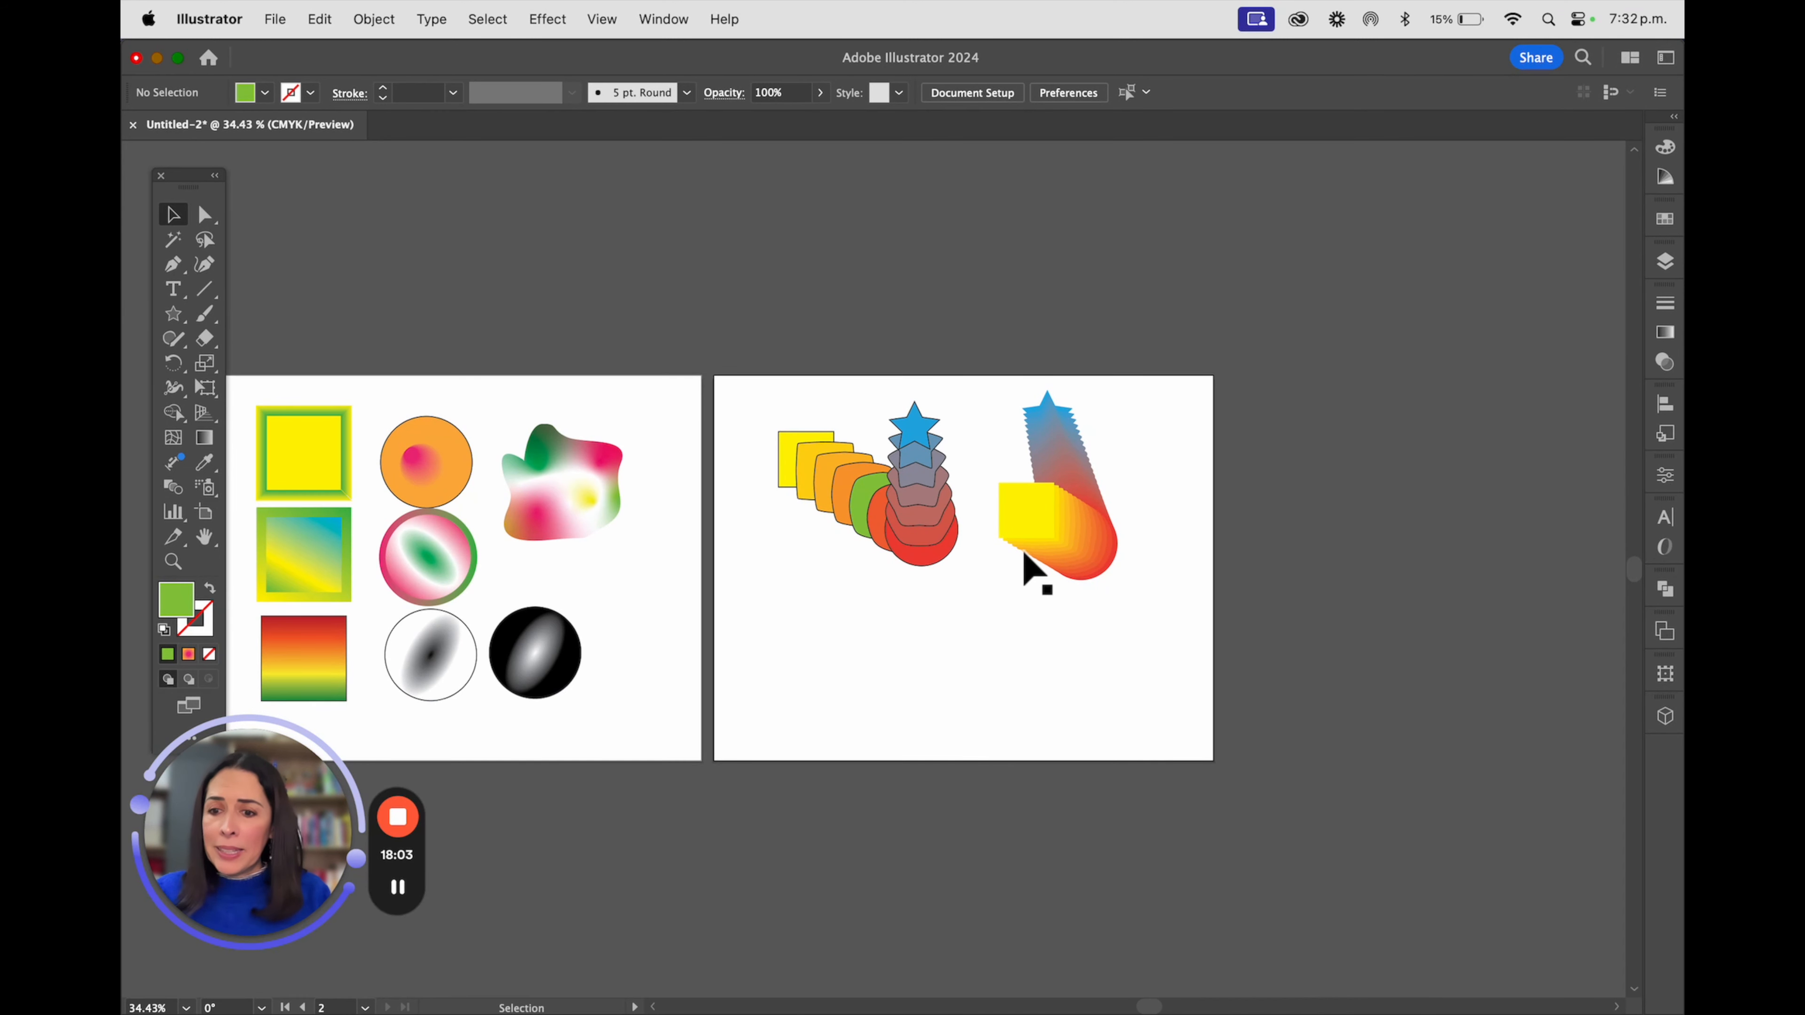